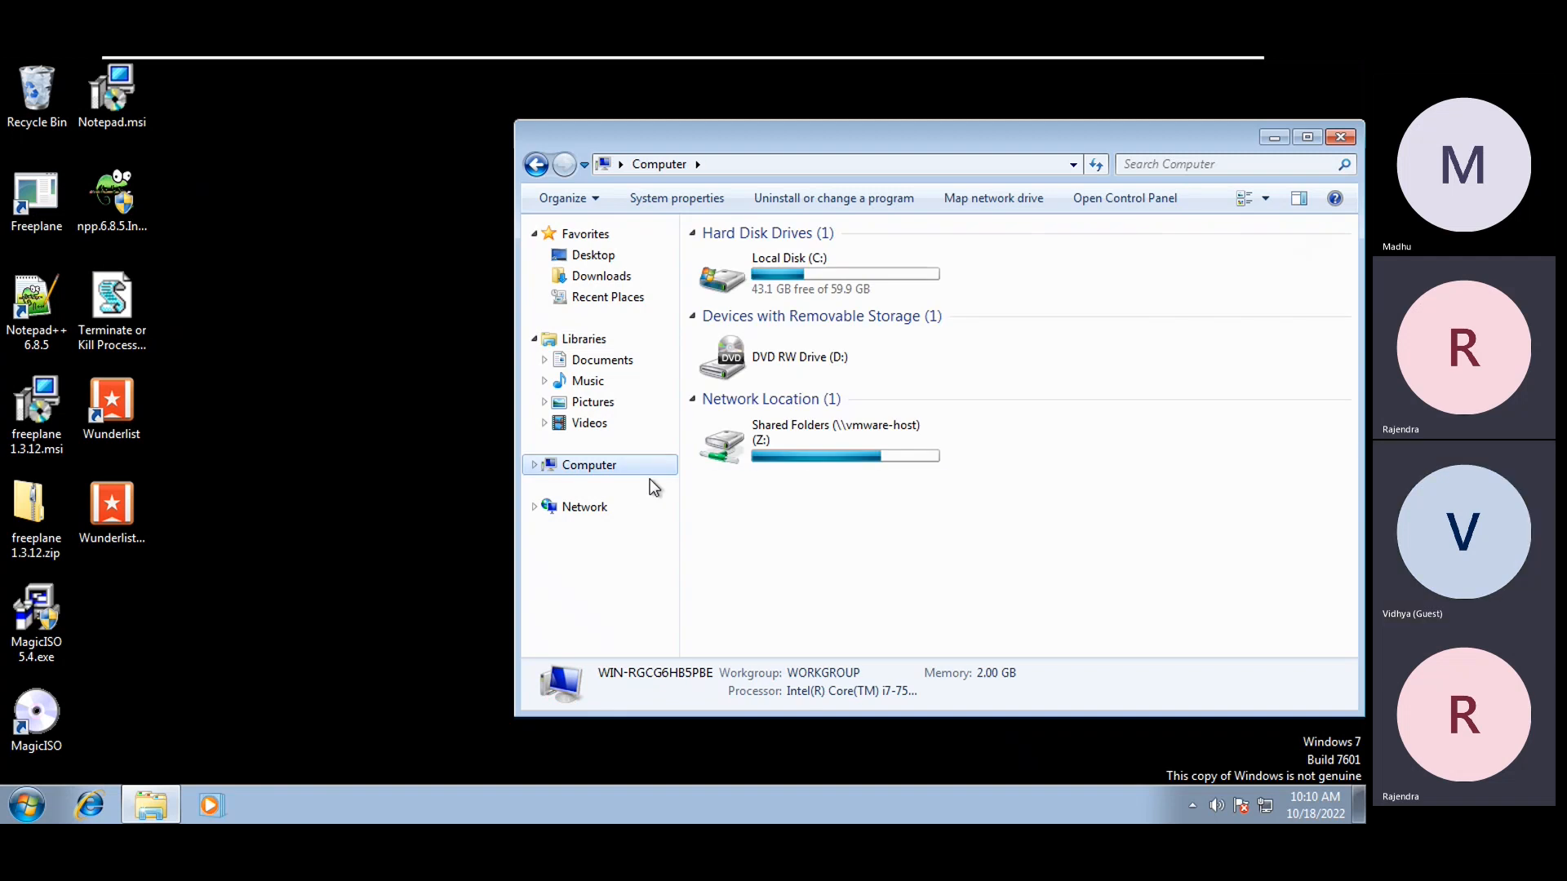
Navigate from the Z: drive through Application Packaging and Packaging Source Files to Adobe-2016-07-18
double_click(757, 443)
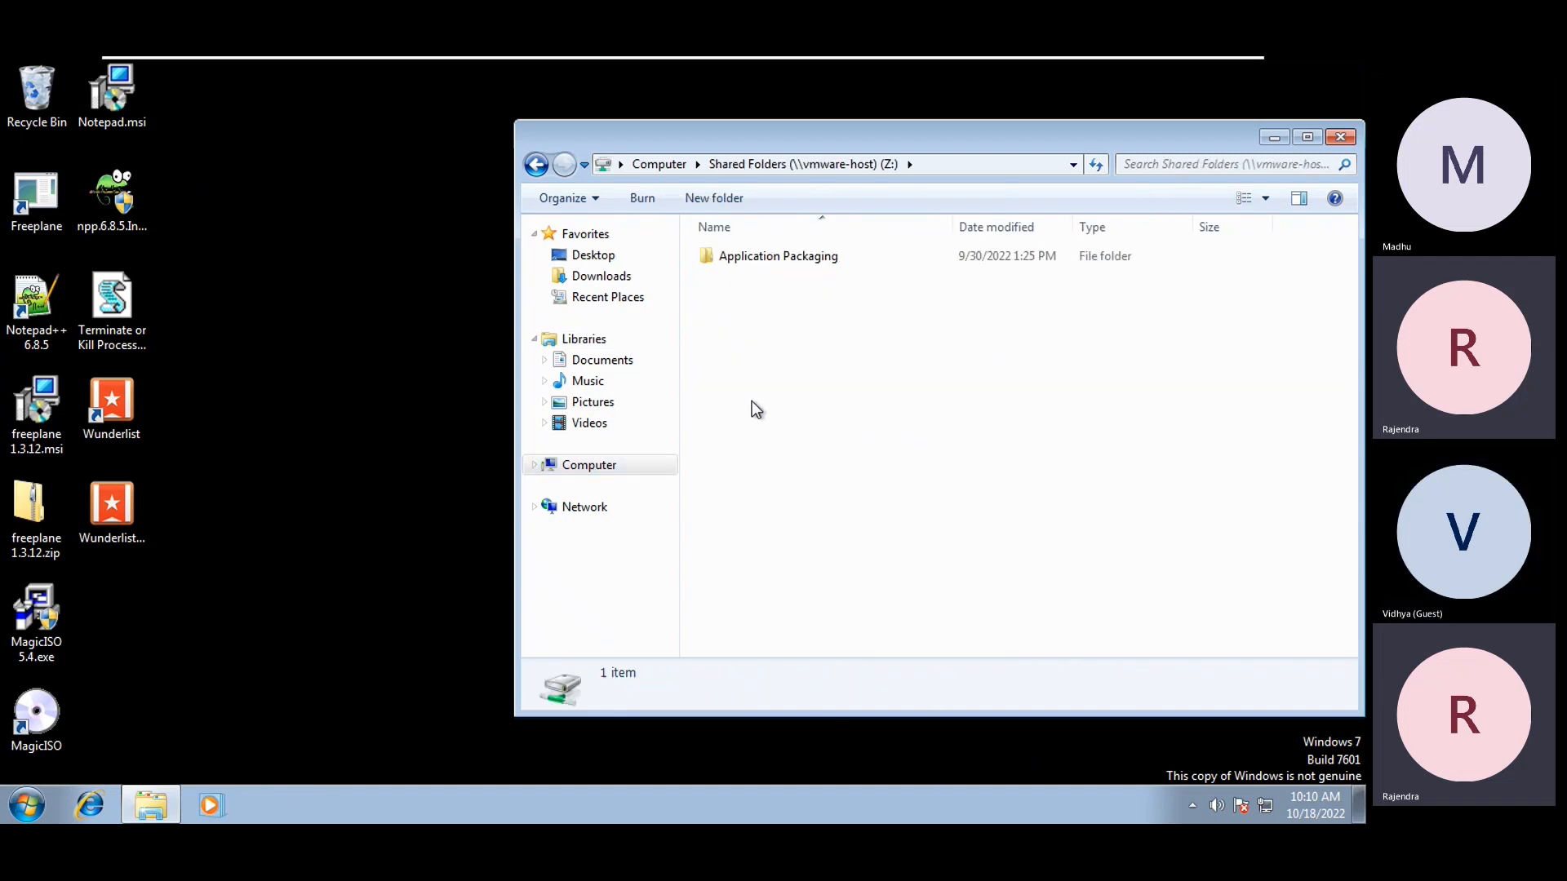
double_click(759, 258)
scroll(772, 616, down, 1)
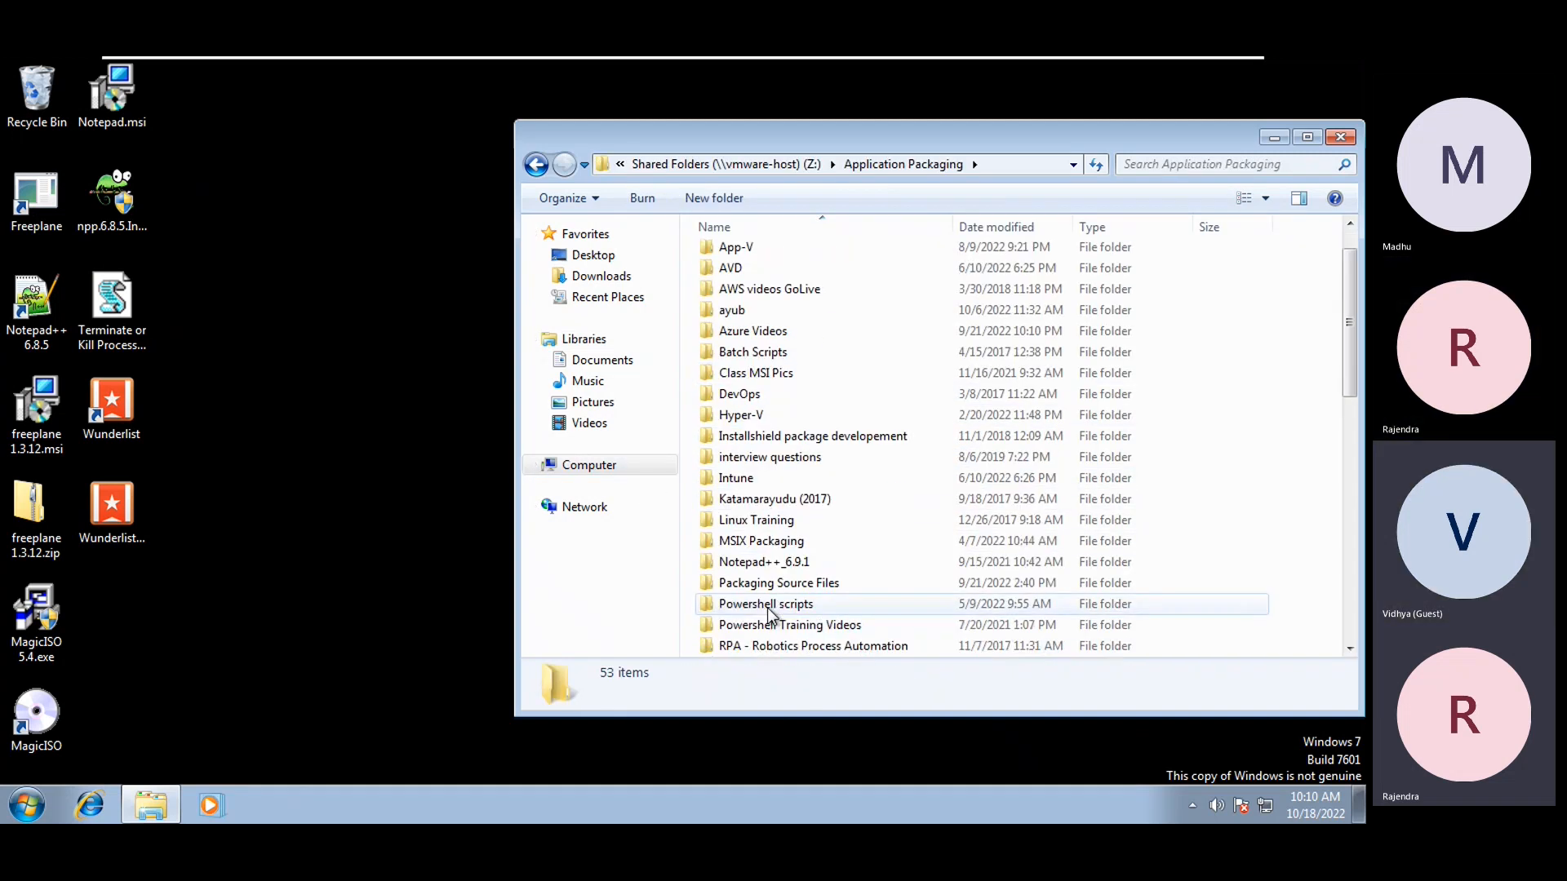
double_click(782, 593)
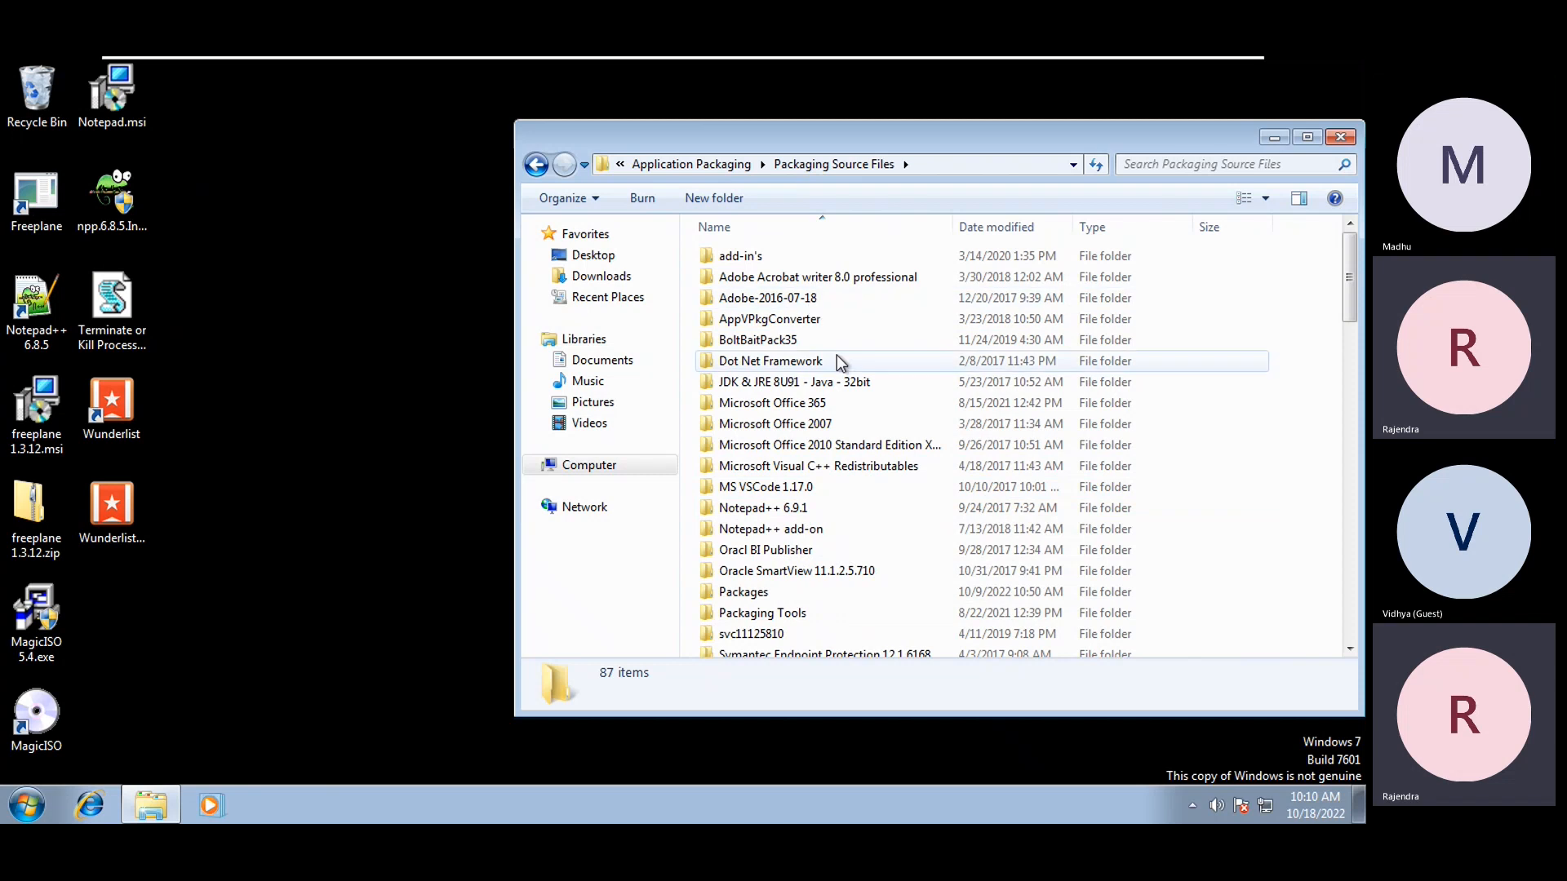
double_click(808, 302)
Browse the Package folder (checking AcroRead.msi) and the Source folder, returning to Adobe-2016-07-18
double_click(746, 259)
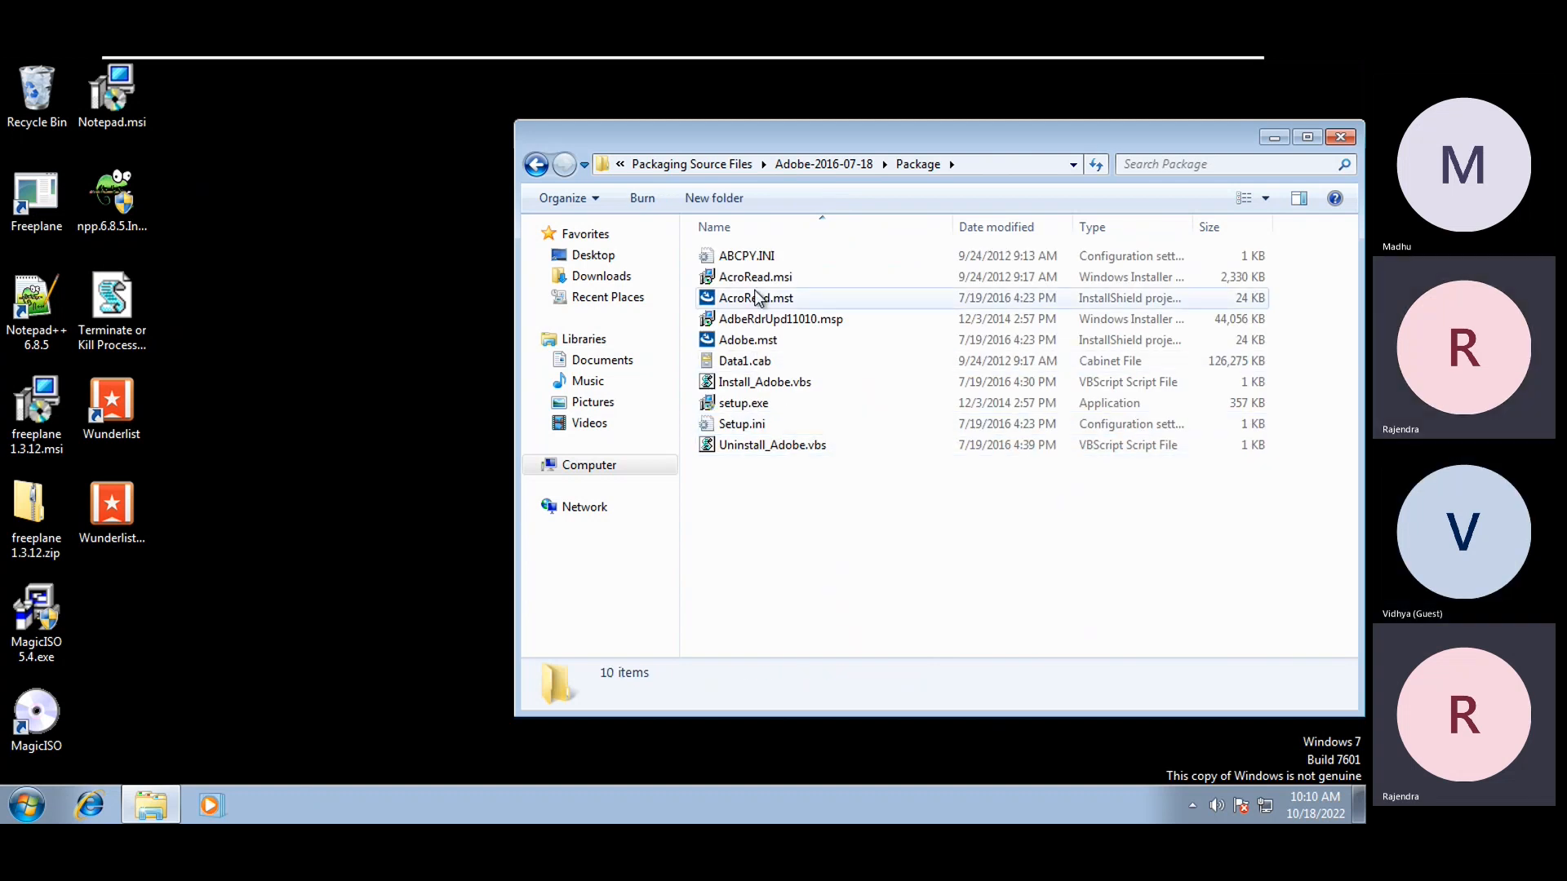
click(727, 280)
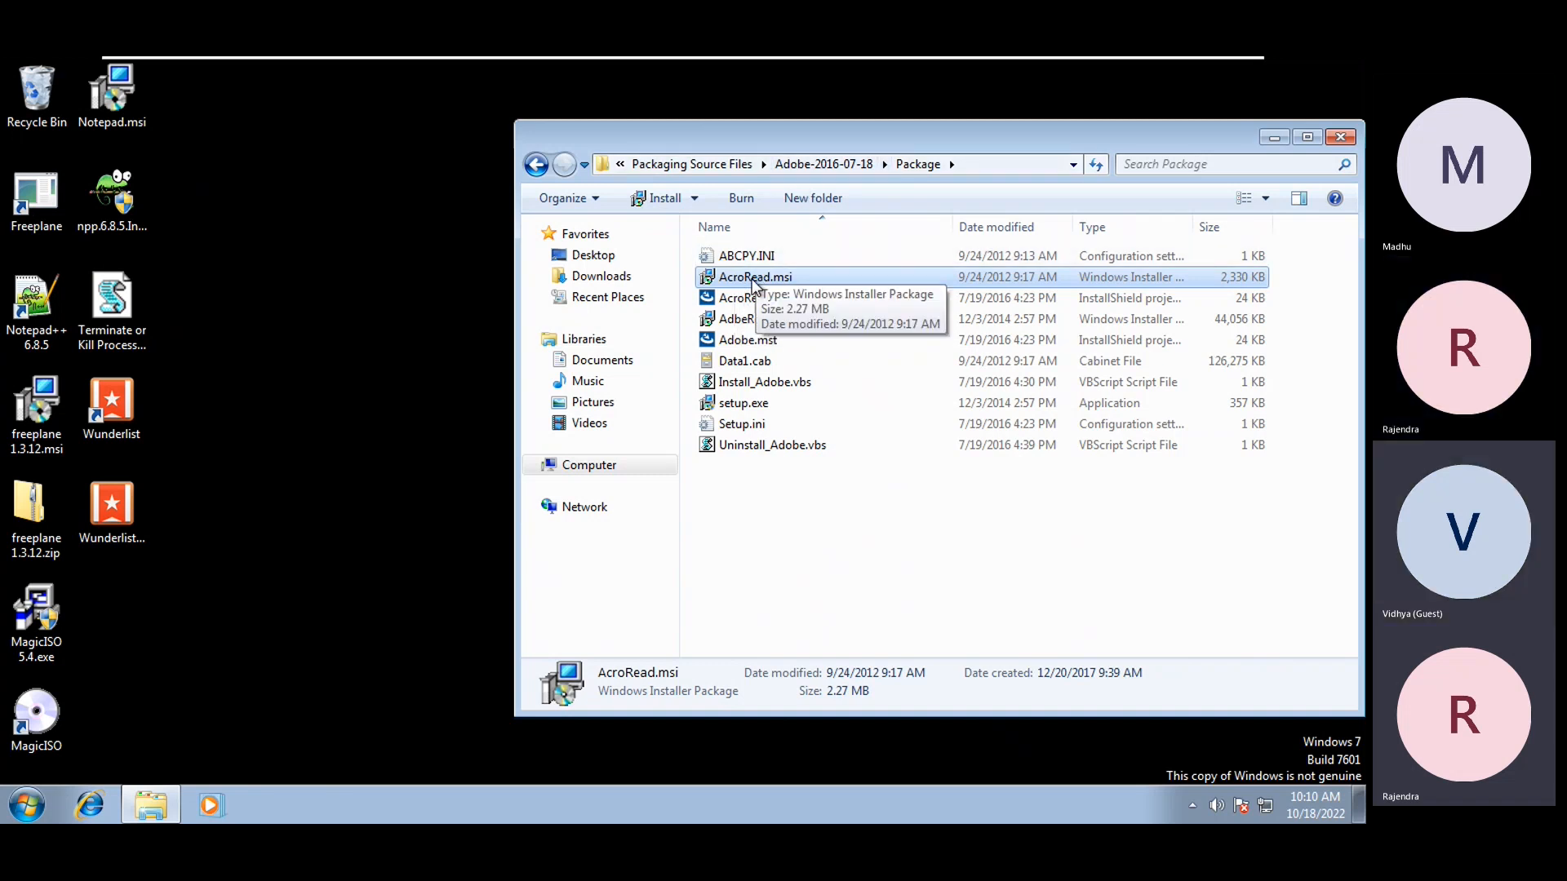
click(829, 173)
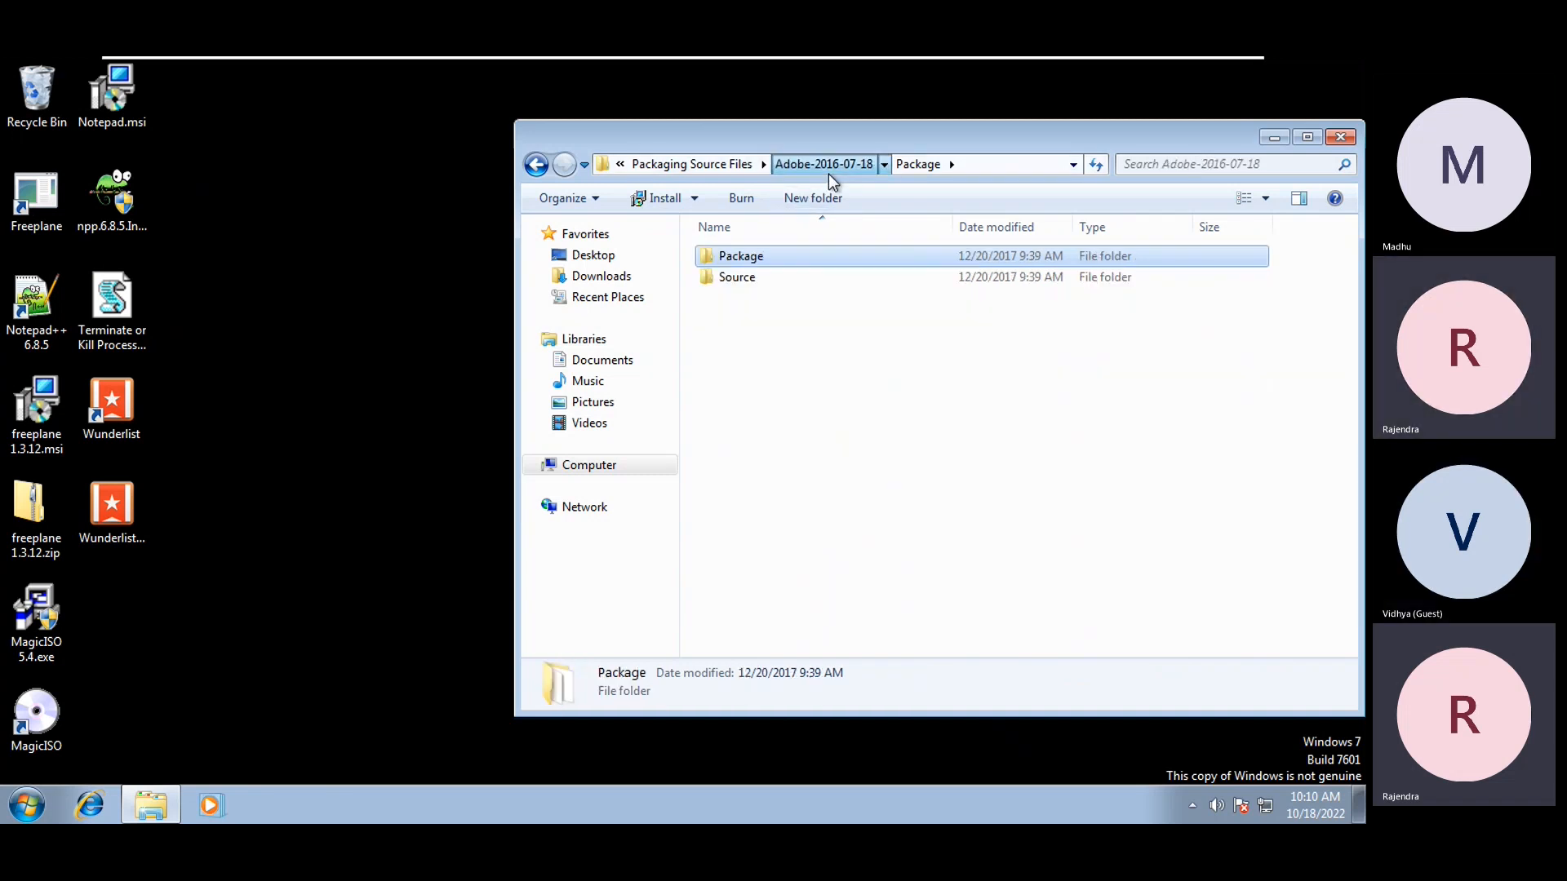
click(739, 278)
key(Return)
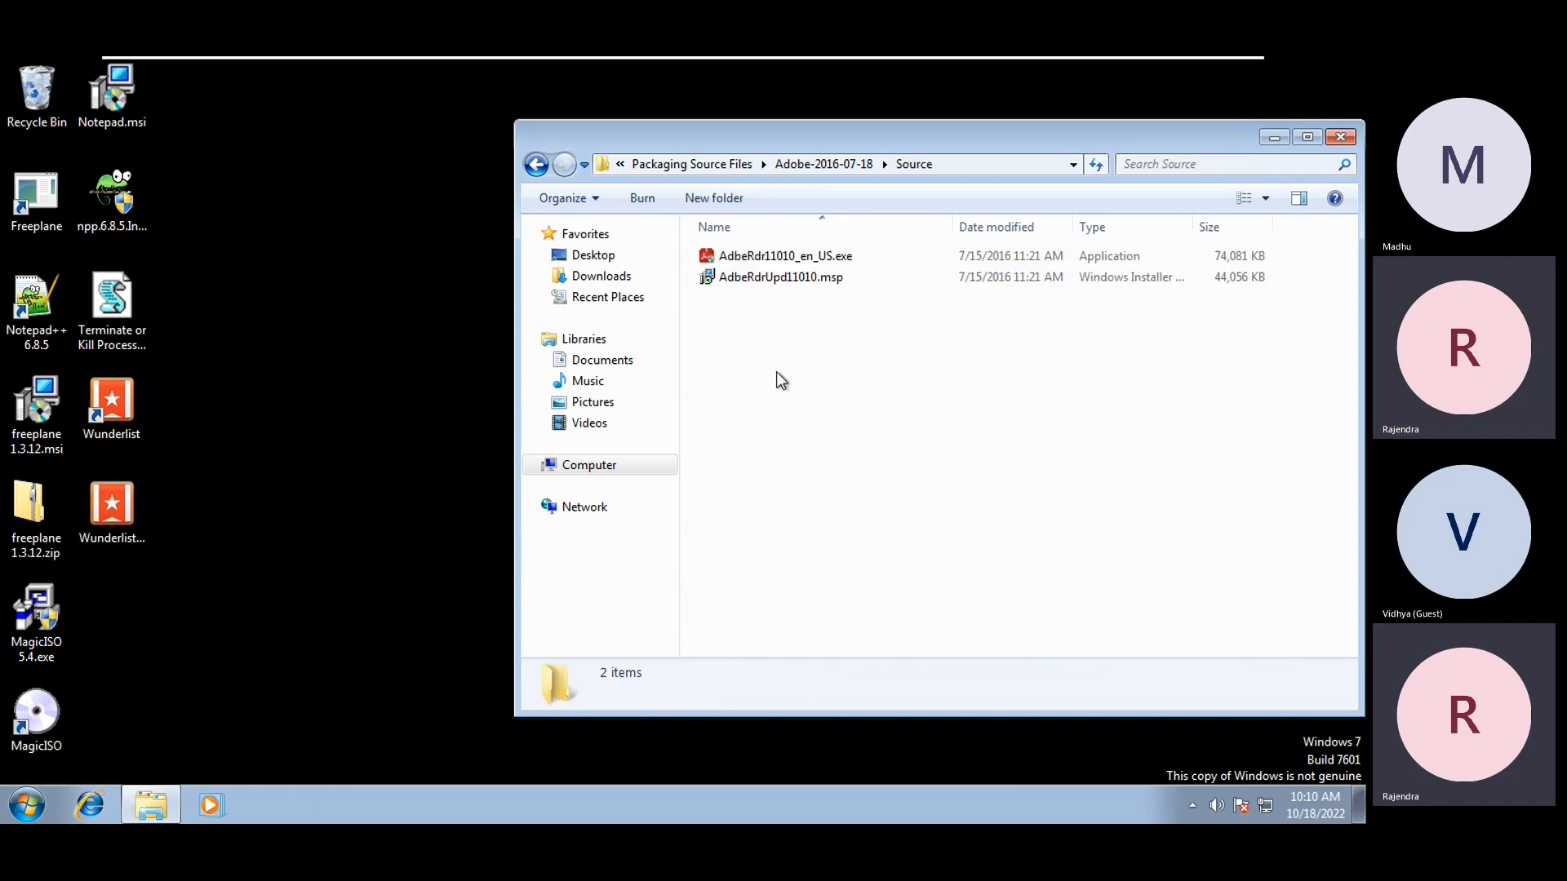
click(819, 163)
click(730, 258)
key(Return)
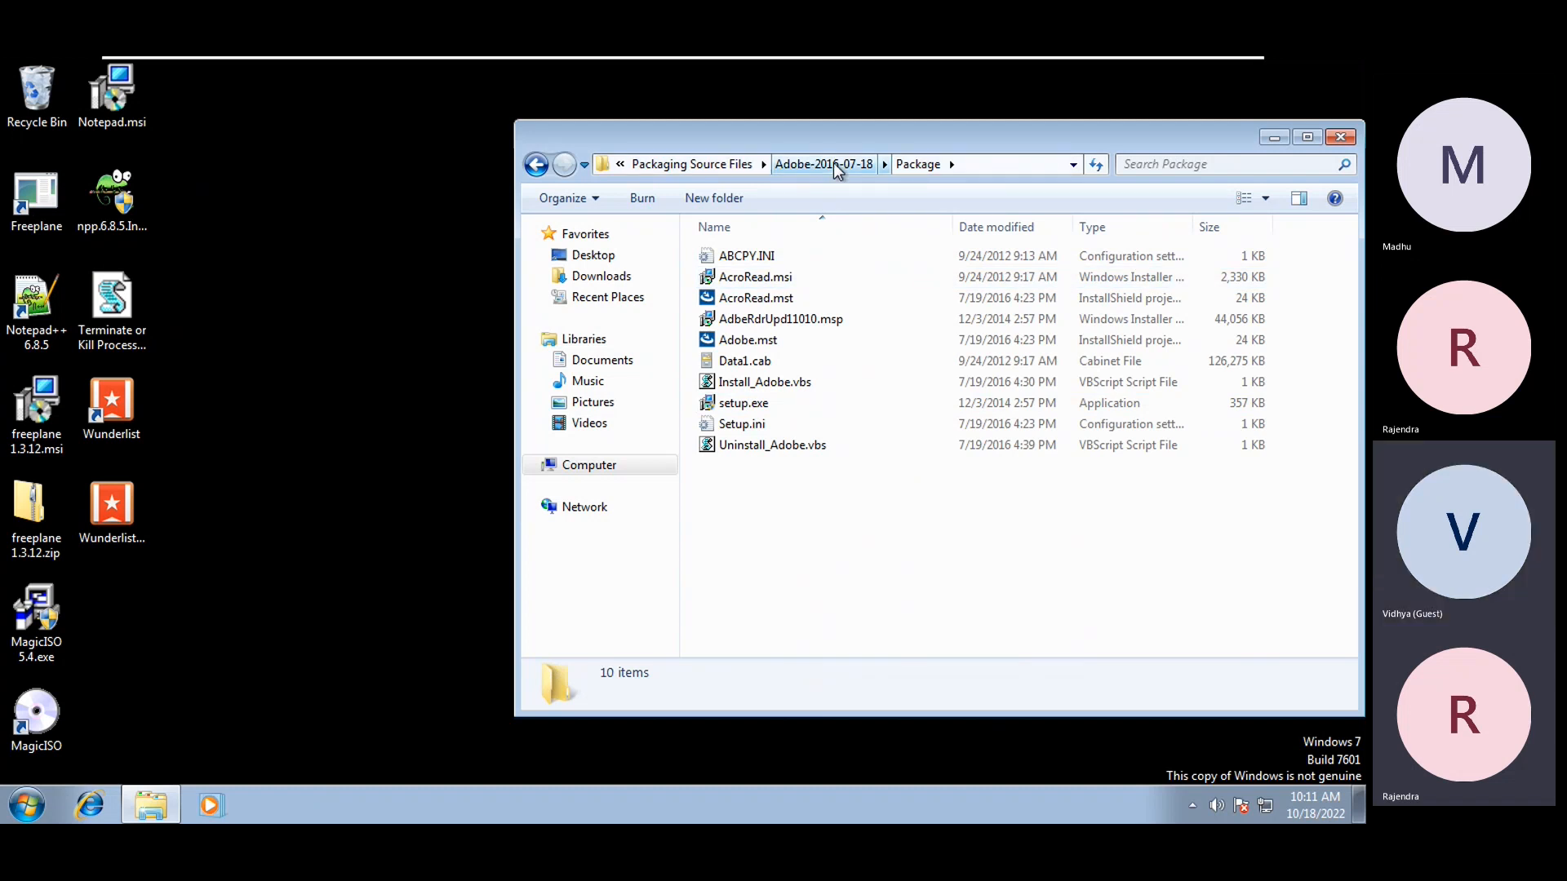
click(836, 165)
Copy the Package folder and paste it onto the desktop
right_click(757, 260)
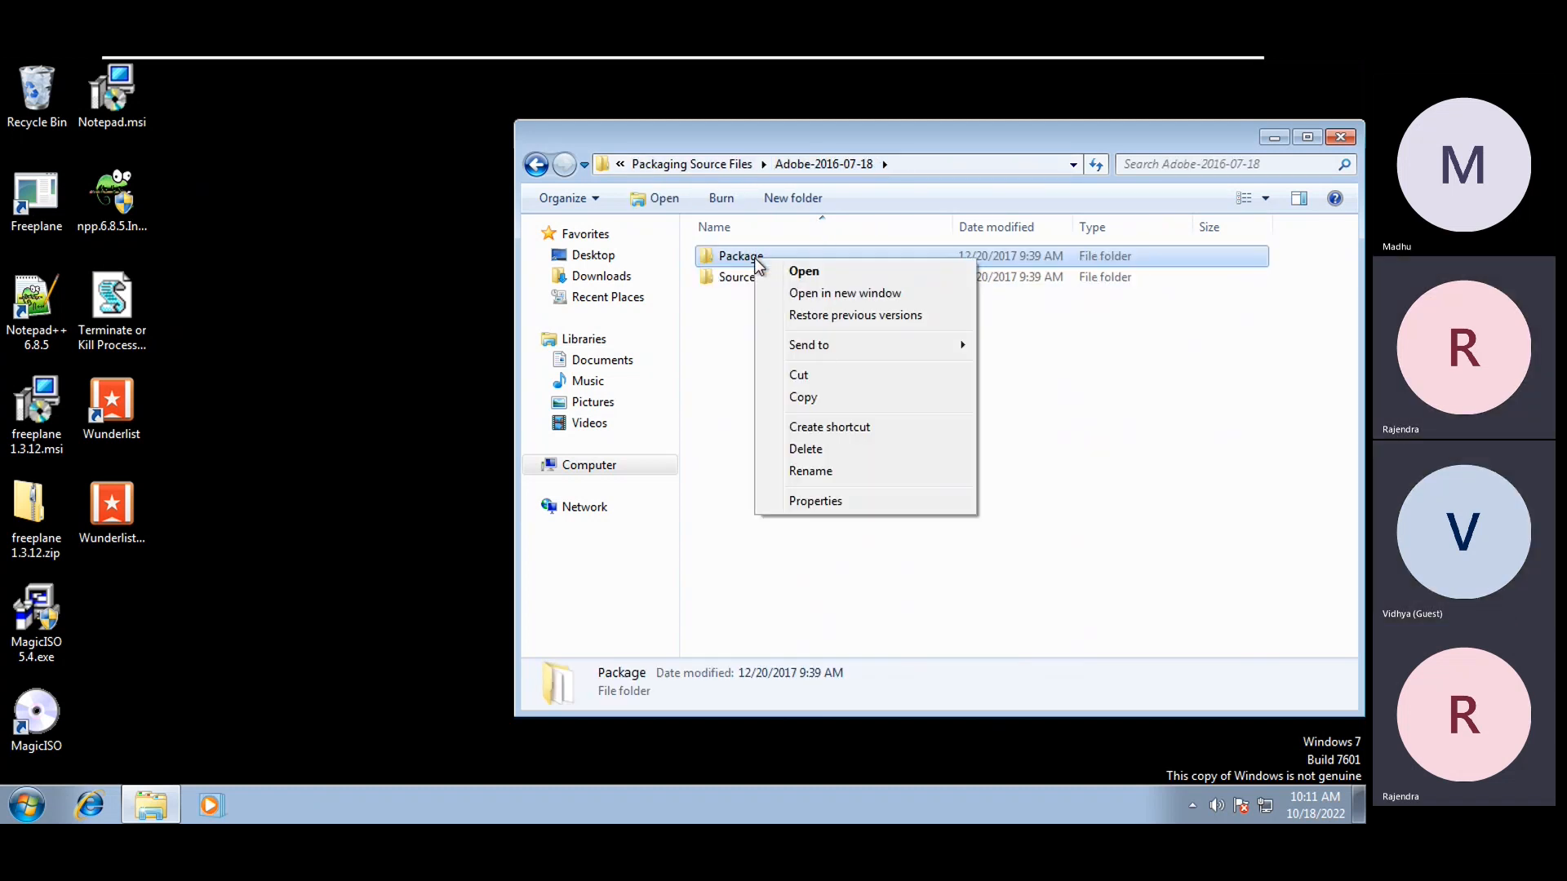
click(808, 399)
right_click(295, 294)
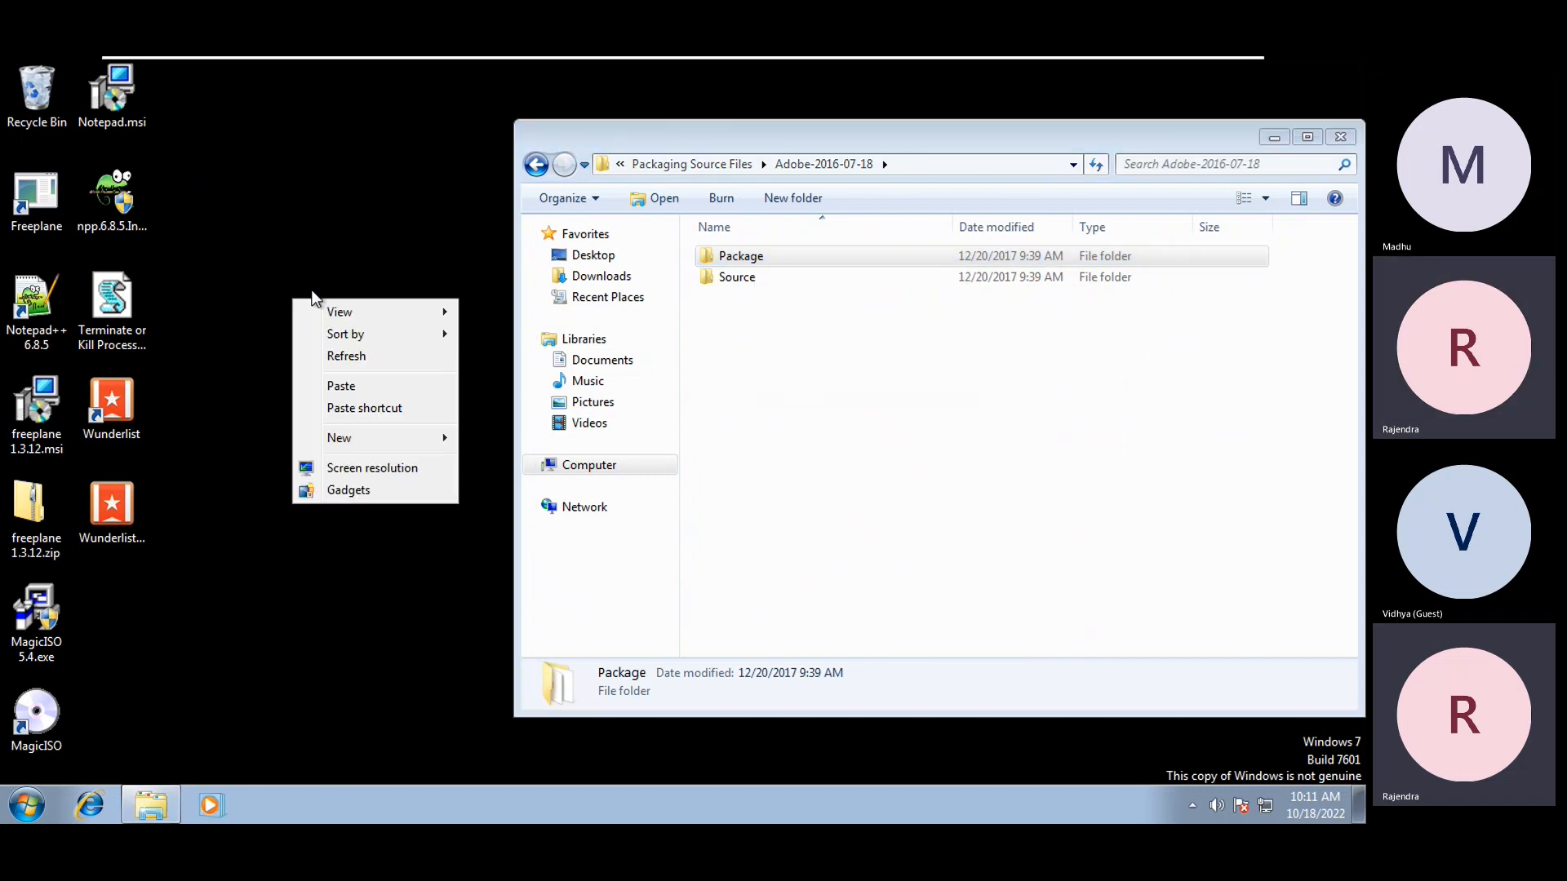
click(380, 386)
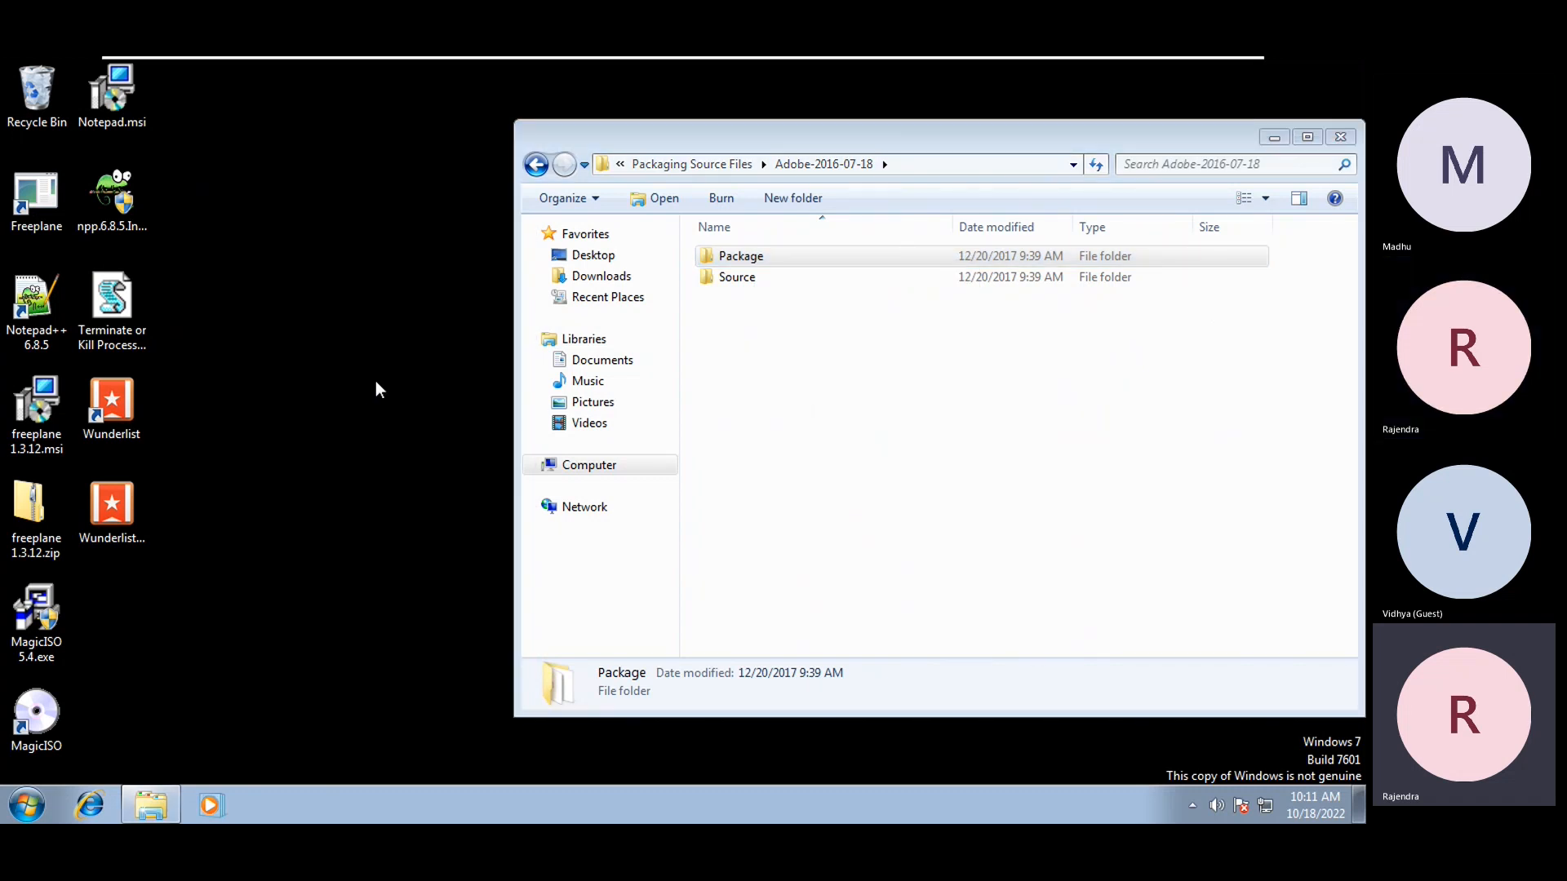
Rename the desktop copy to 'Adobe MSI' and open it
click(1274, 138)
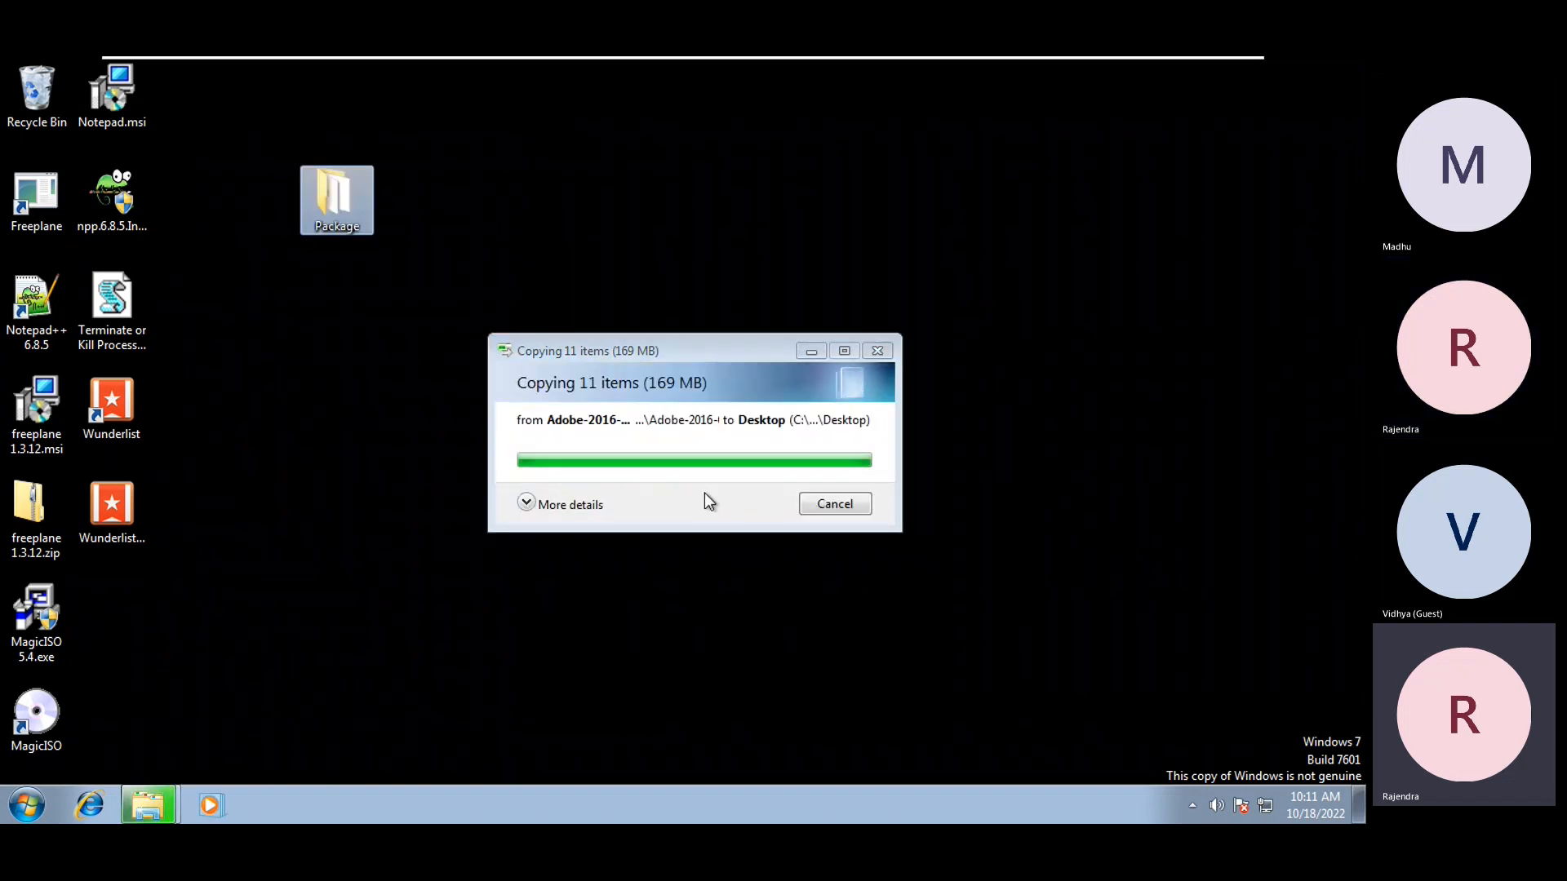
click(433, 220)
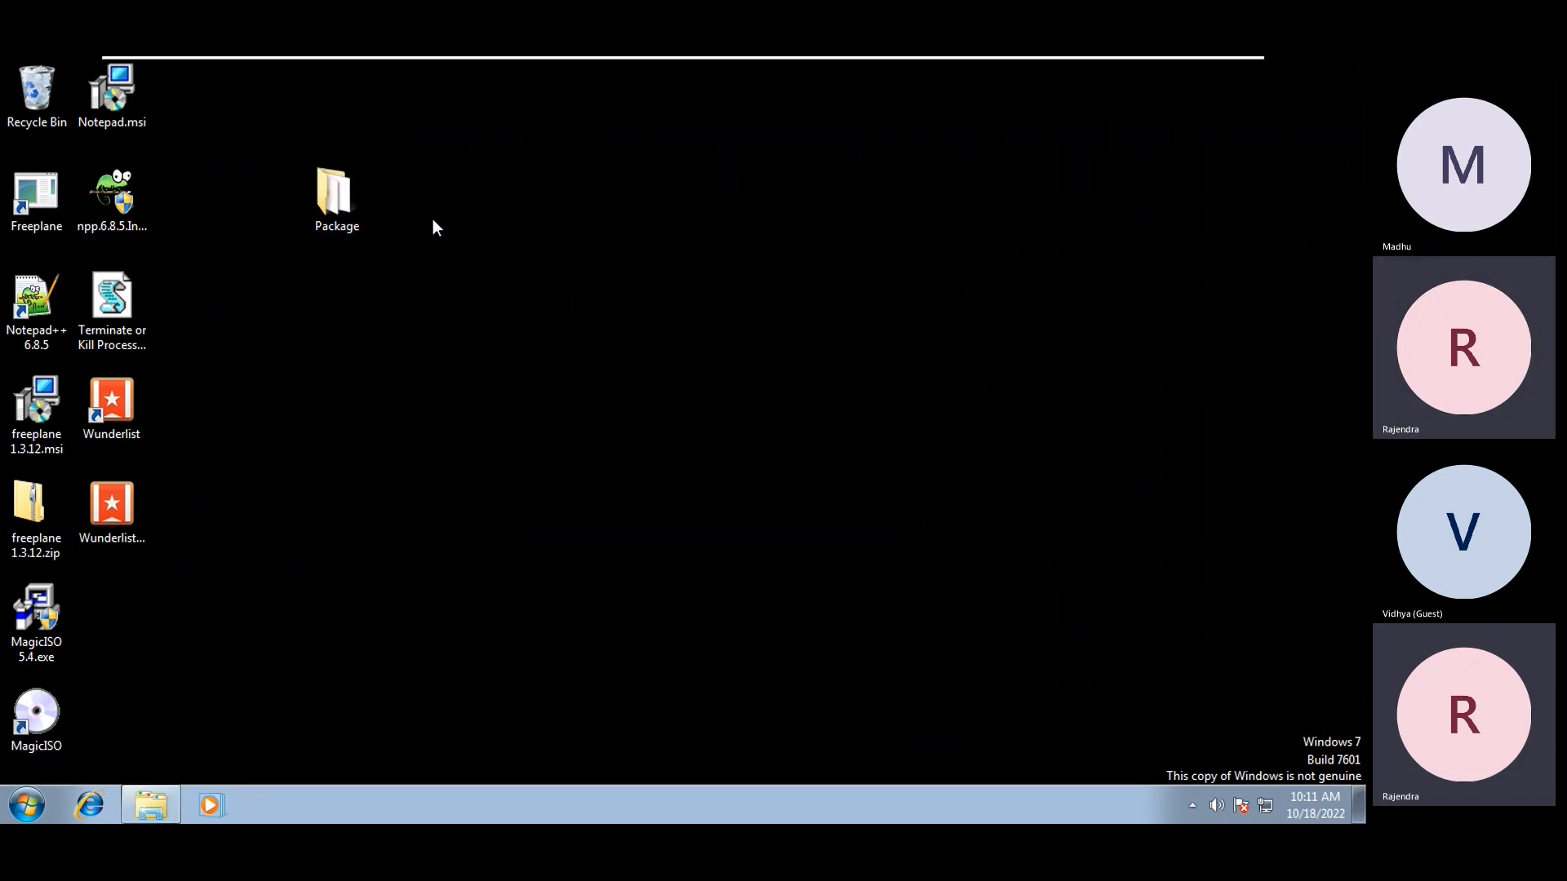
right_click(327, 195)
click(399, 471)
text(Adobe MSI)
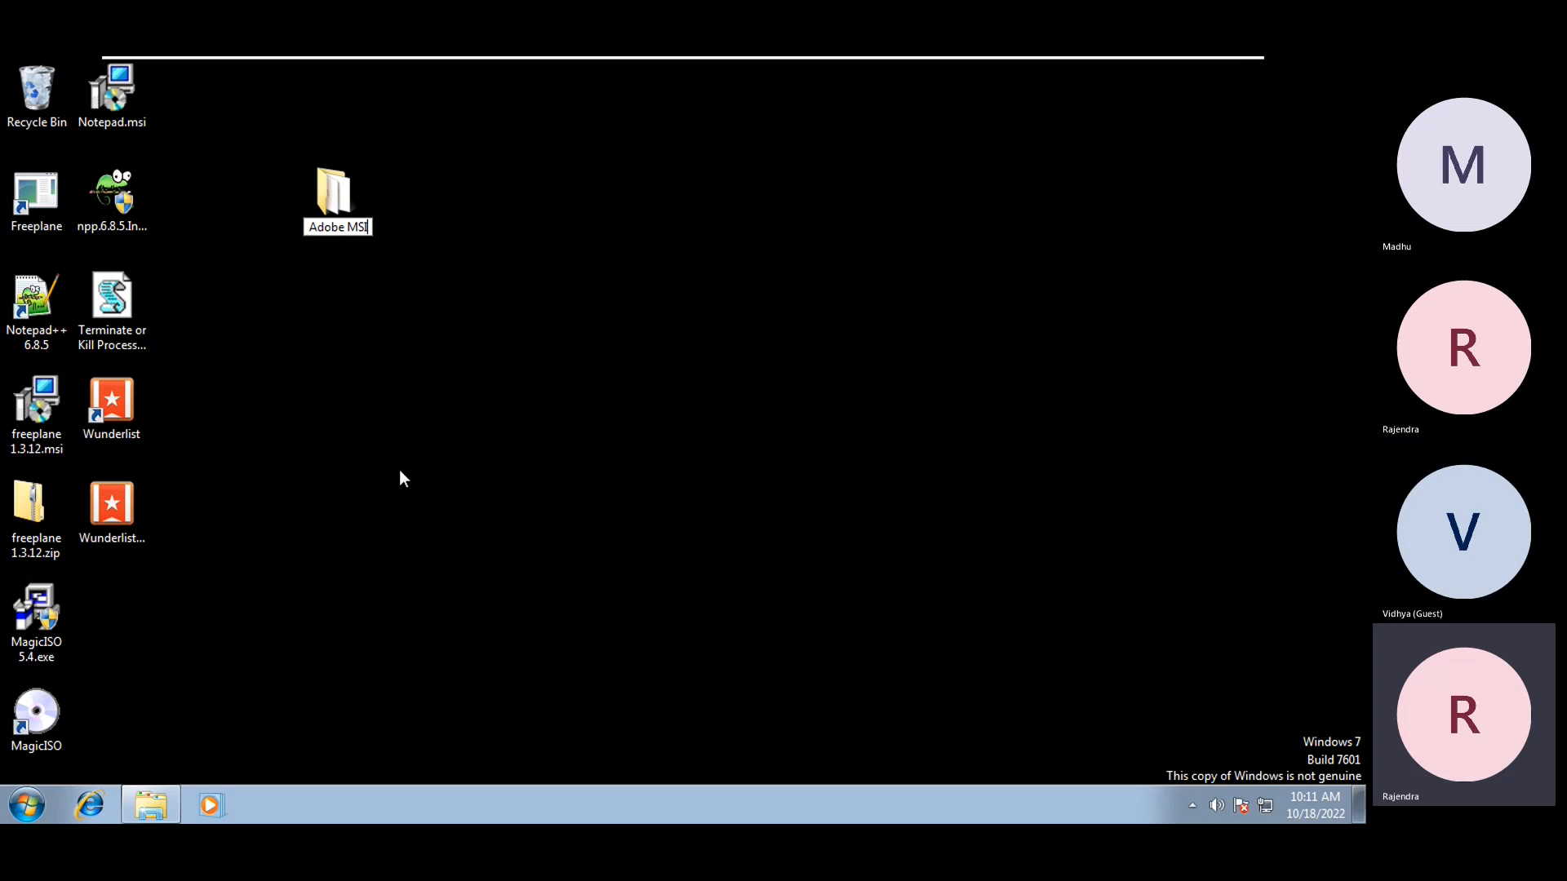
key(Return)
key(Return)
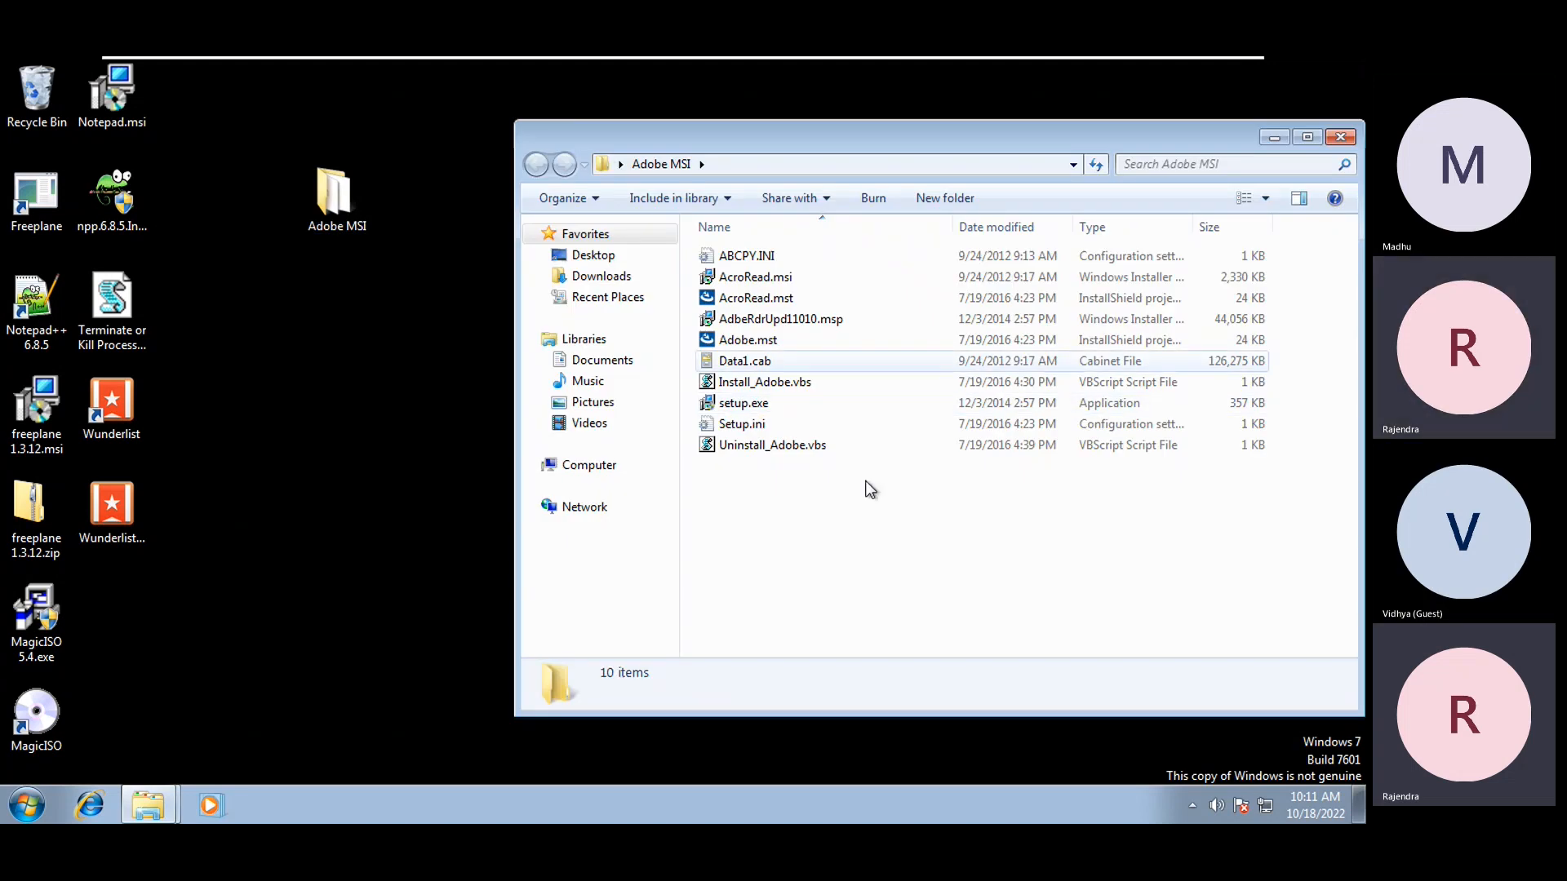
Delete Adobe.mst and AcroRead.mst from the Adobe MSI folder
click(780, 341)
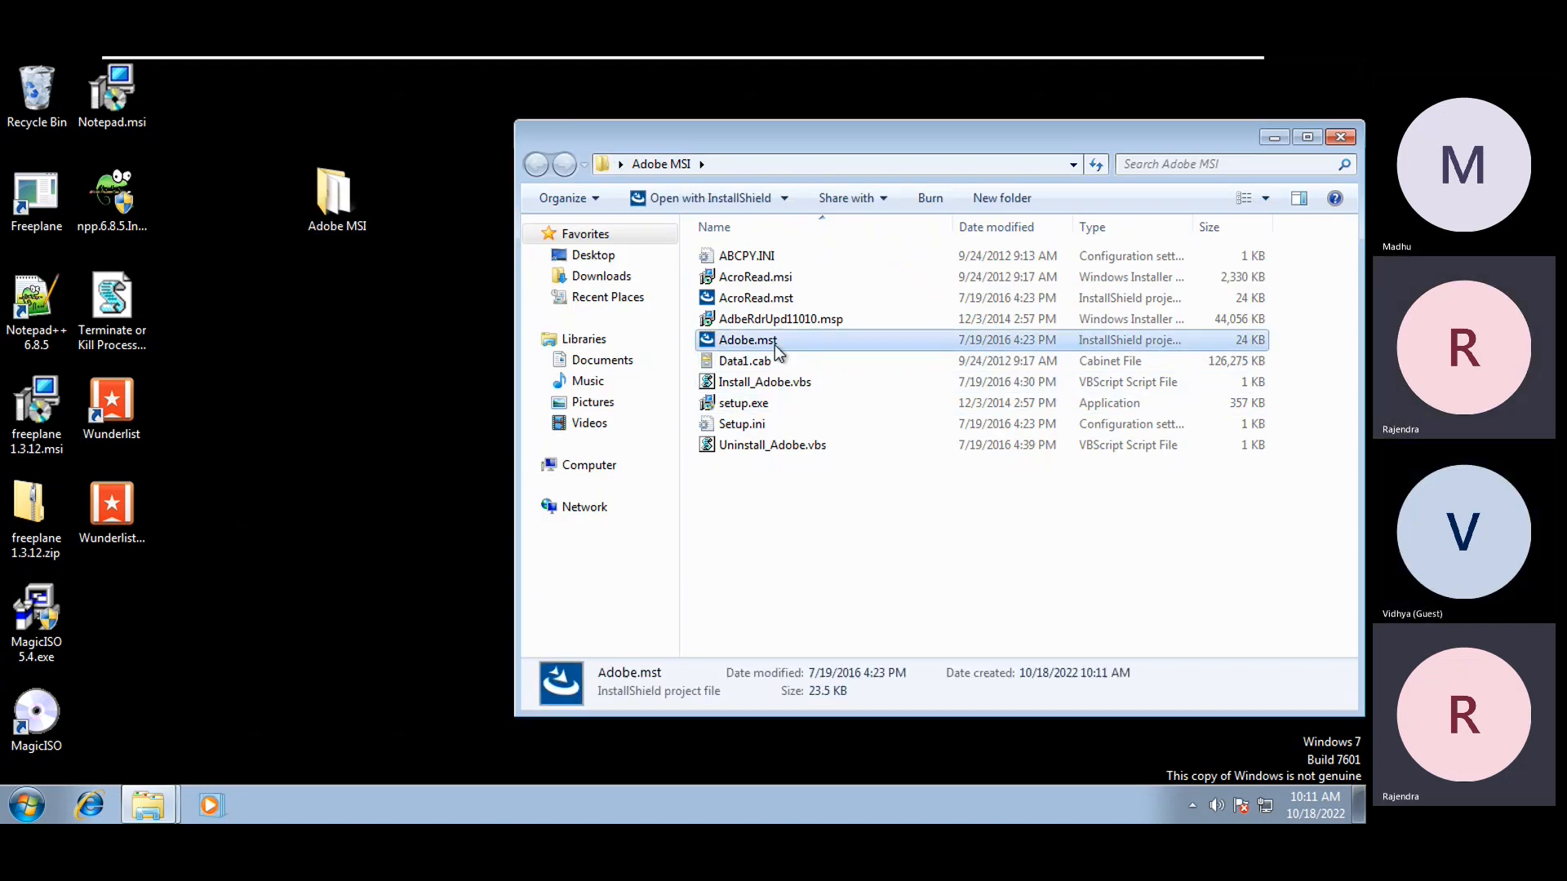
ctrl+click(775, 301)
key(Delete)
key(Return)
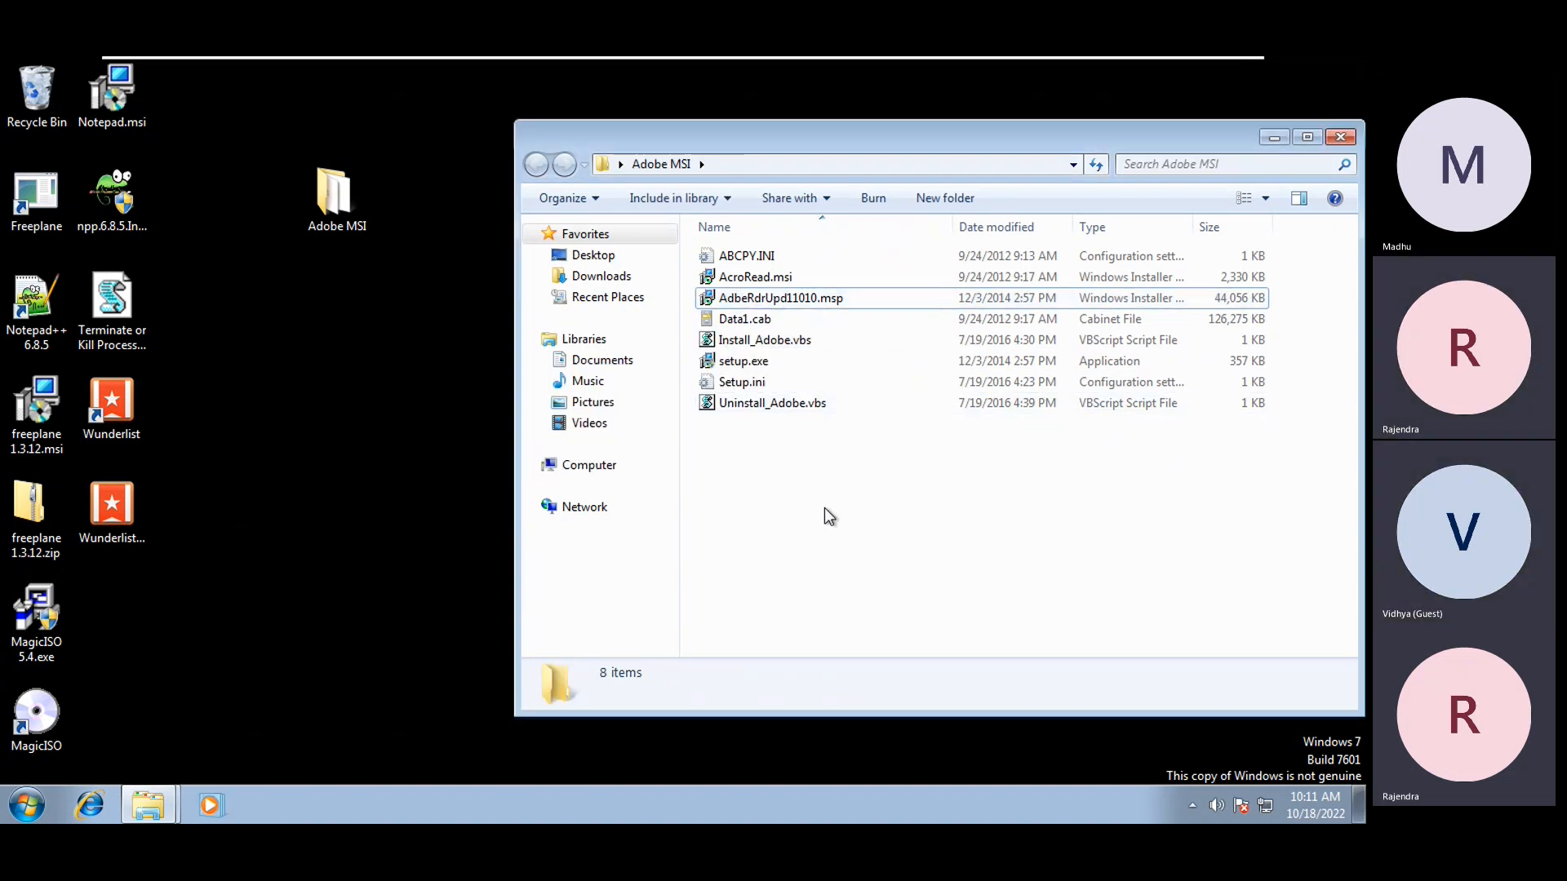
Look over AcroRead.msi and its install options without running any
click(788, 275)
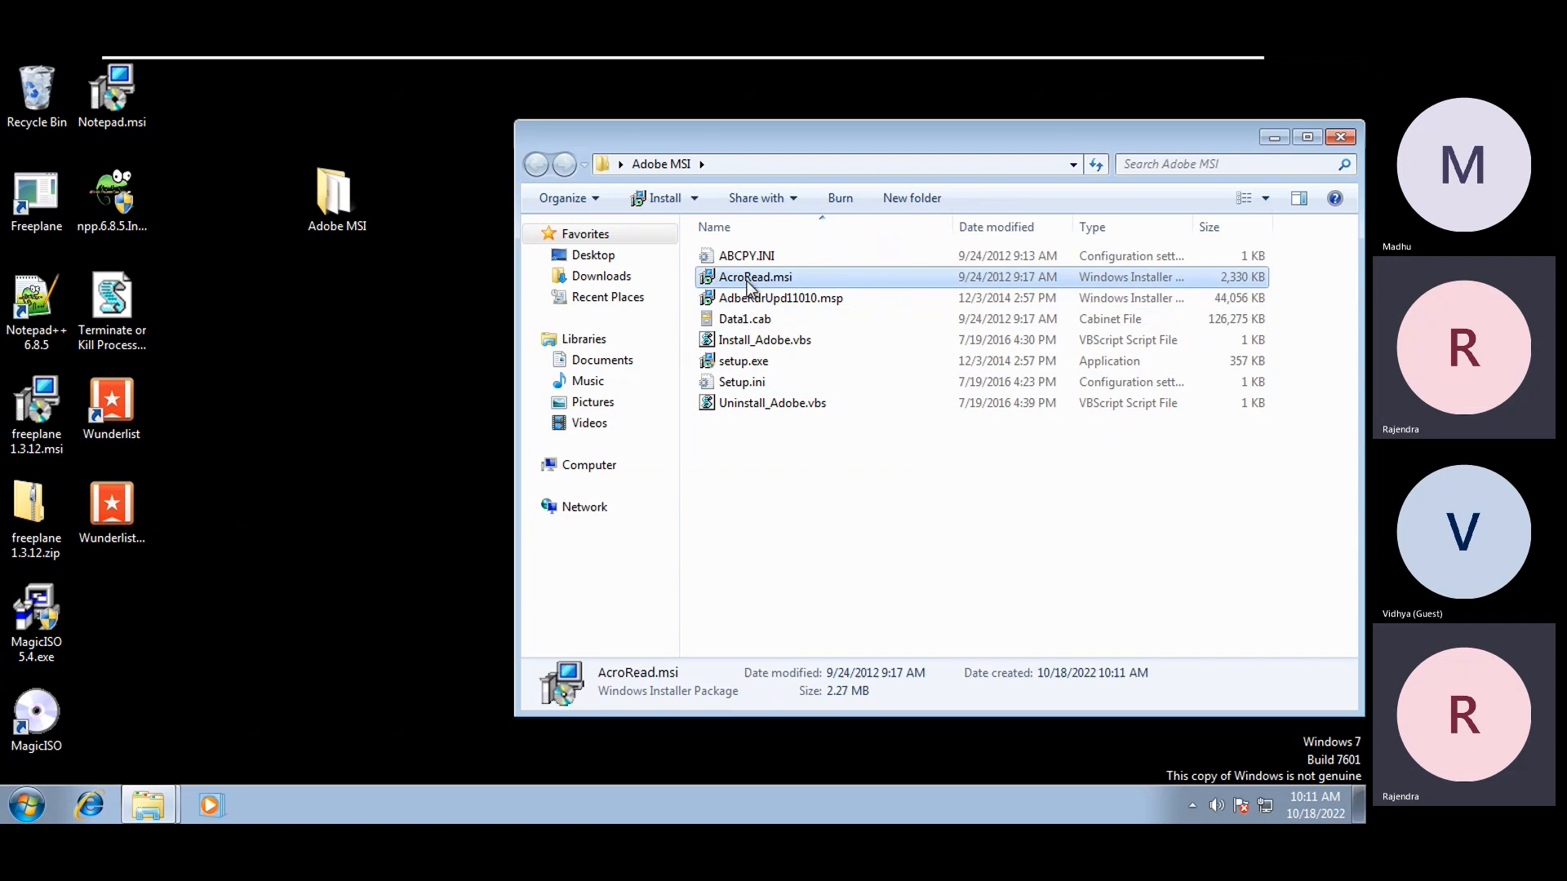
click(796, 288)
click(725, 281)
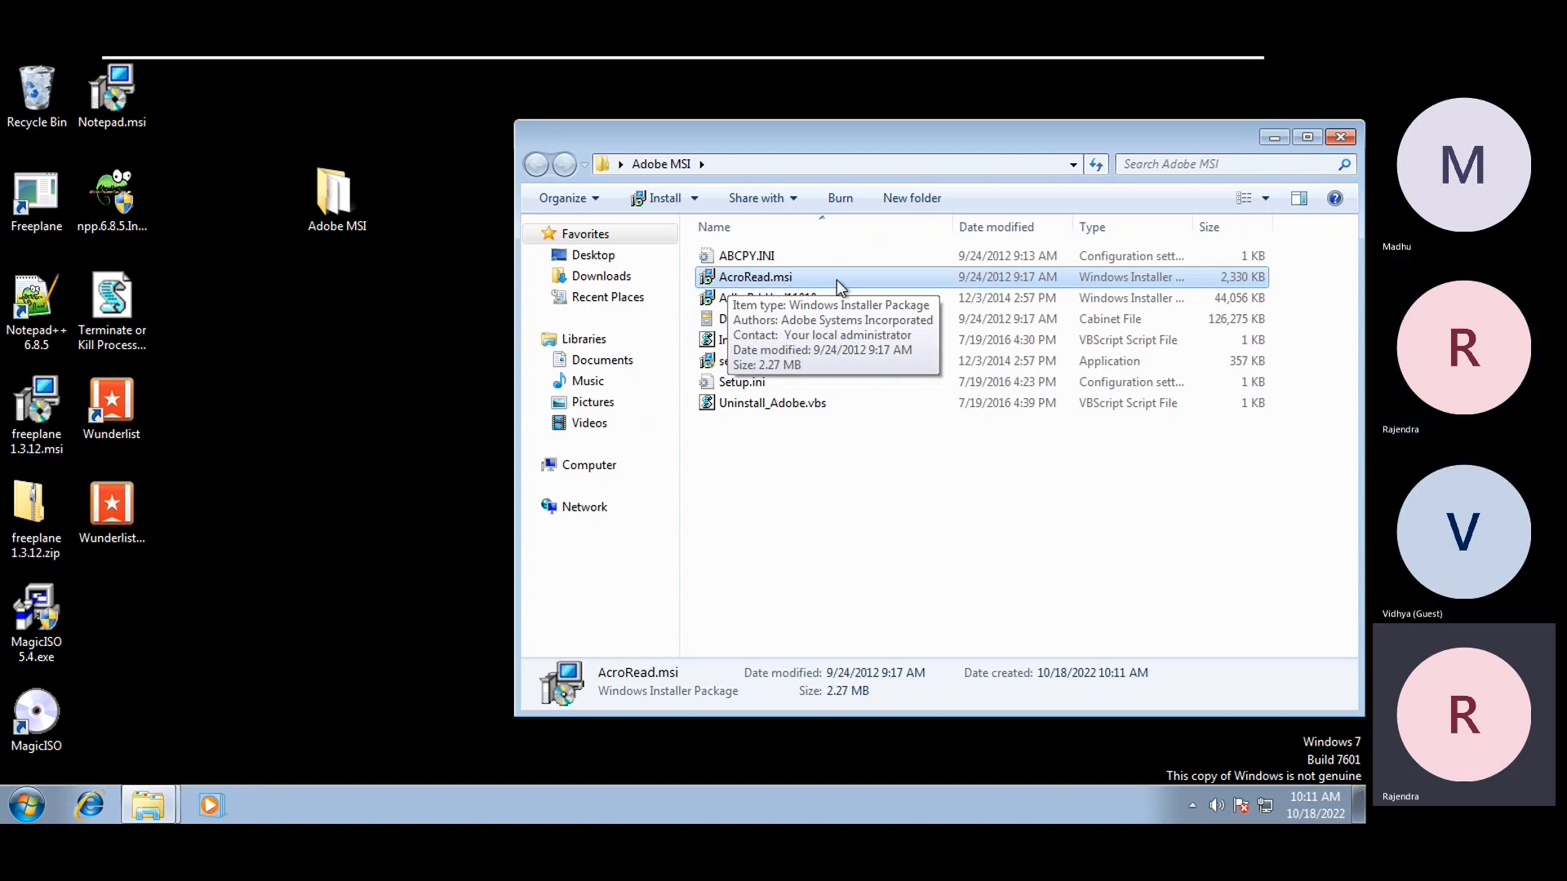
right_click(744, 277)
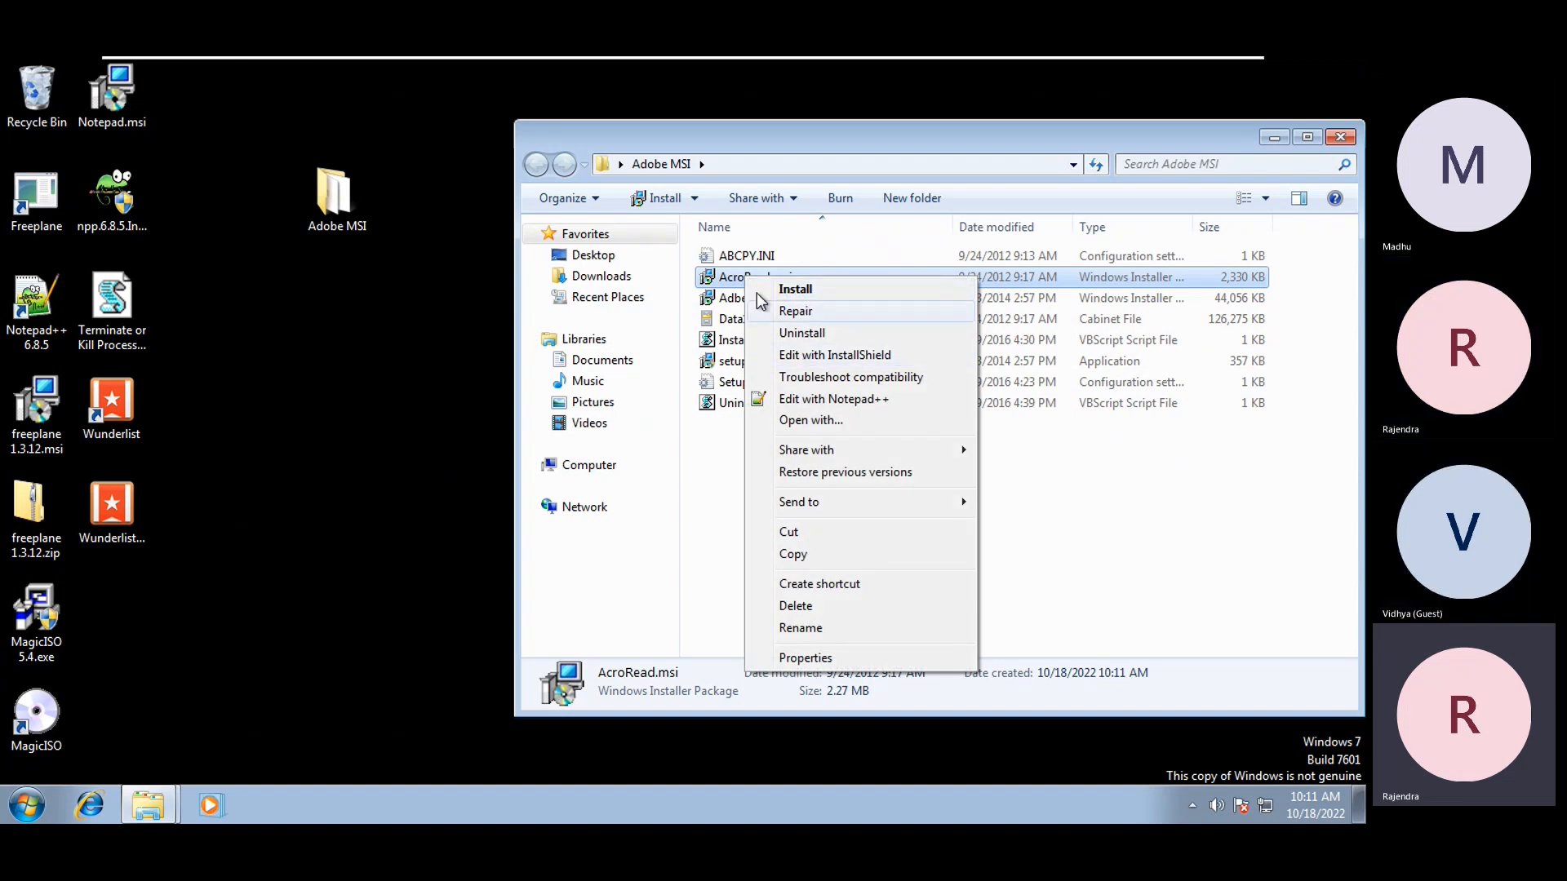
click(714, 536)
click(331, 537)
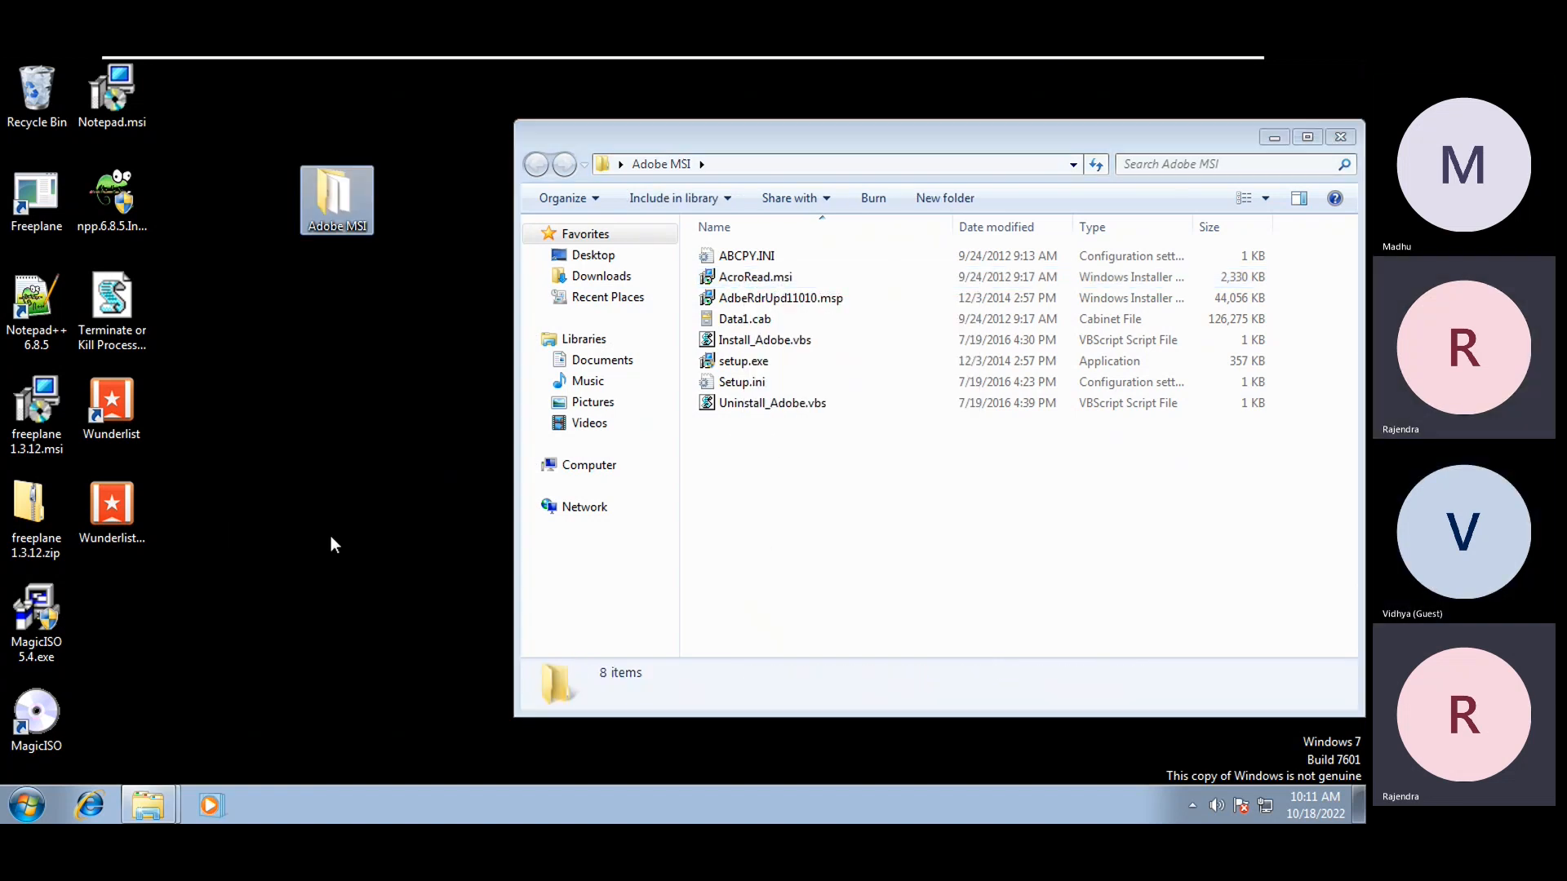
Launch AdminStudio Tuner from AdminStudio > AdminStudio 2016 Tools and approve the UAC prompt
click(25, 808)
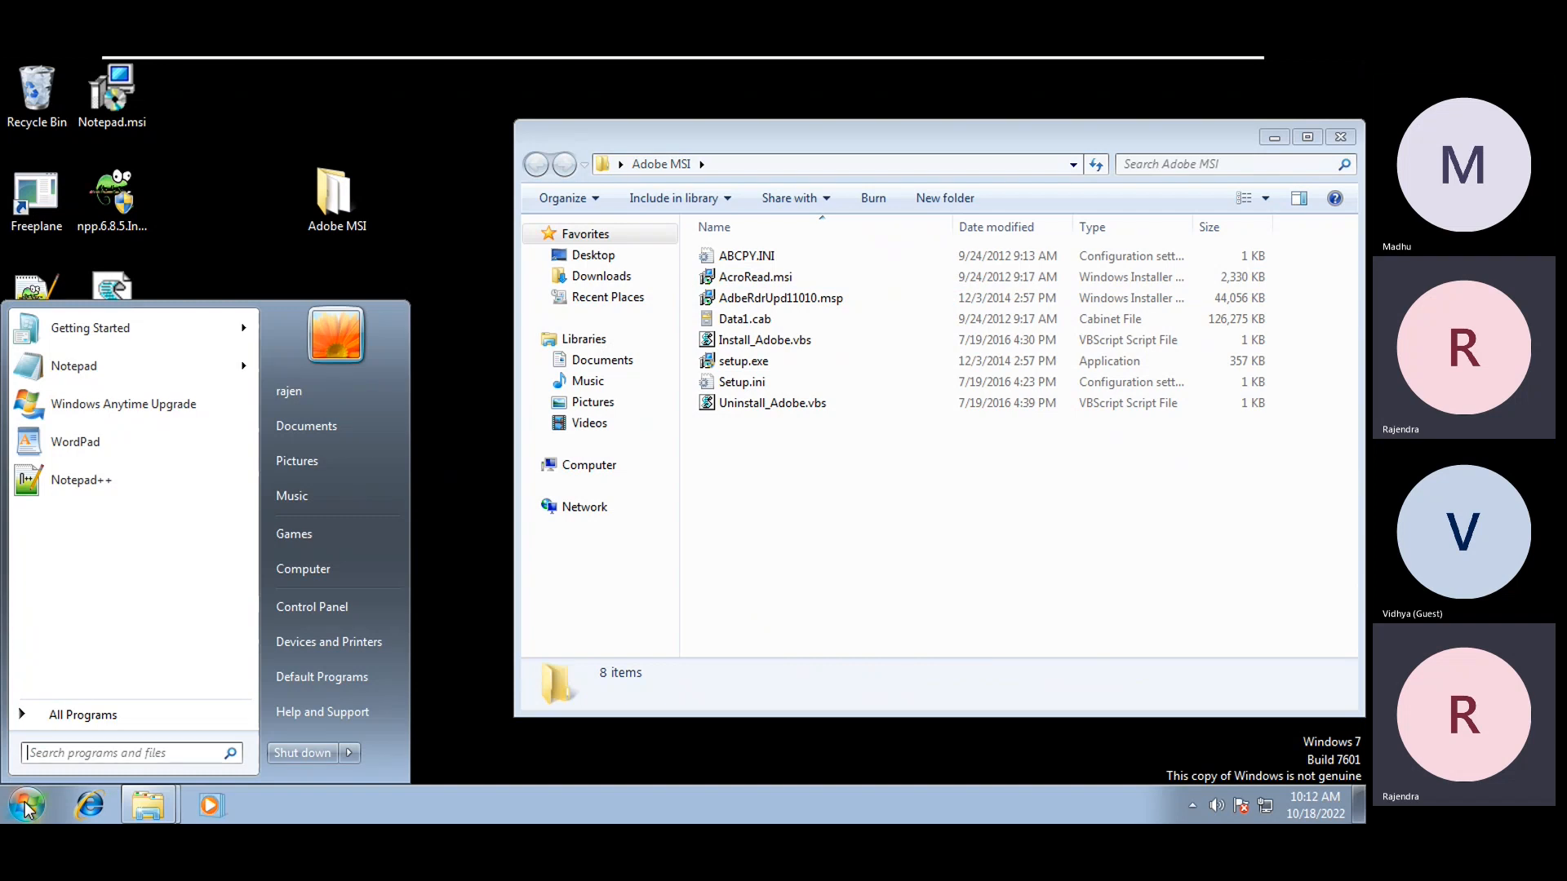
click(70, 707)
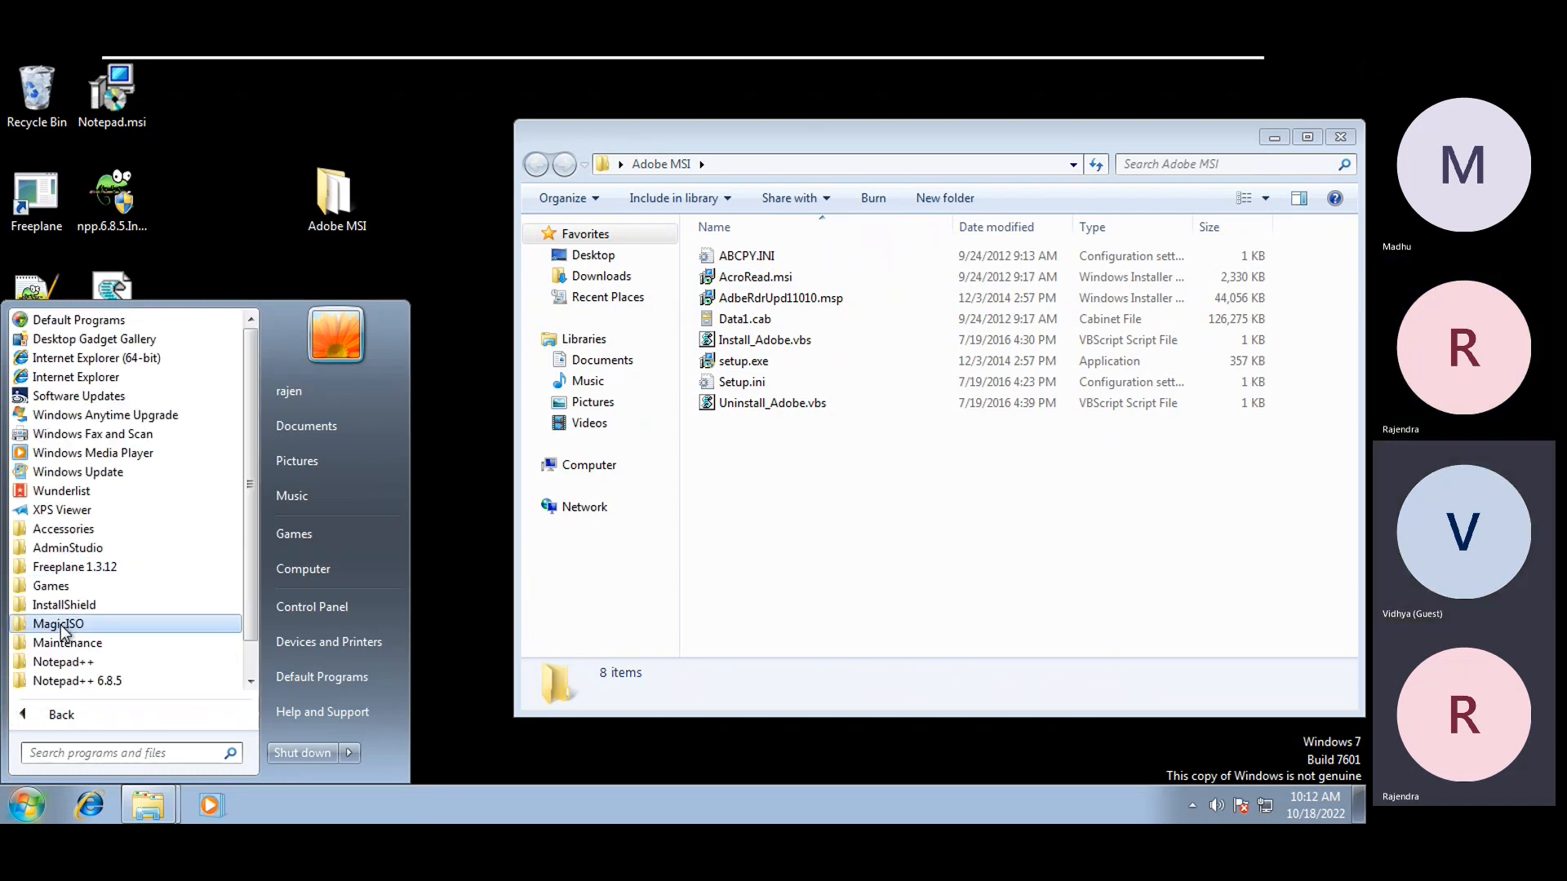
scroll(75, 553, down, 1)
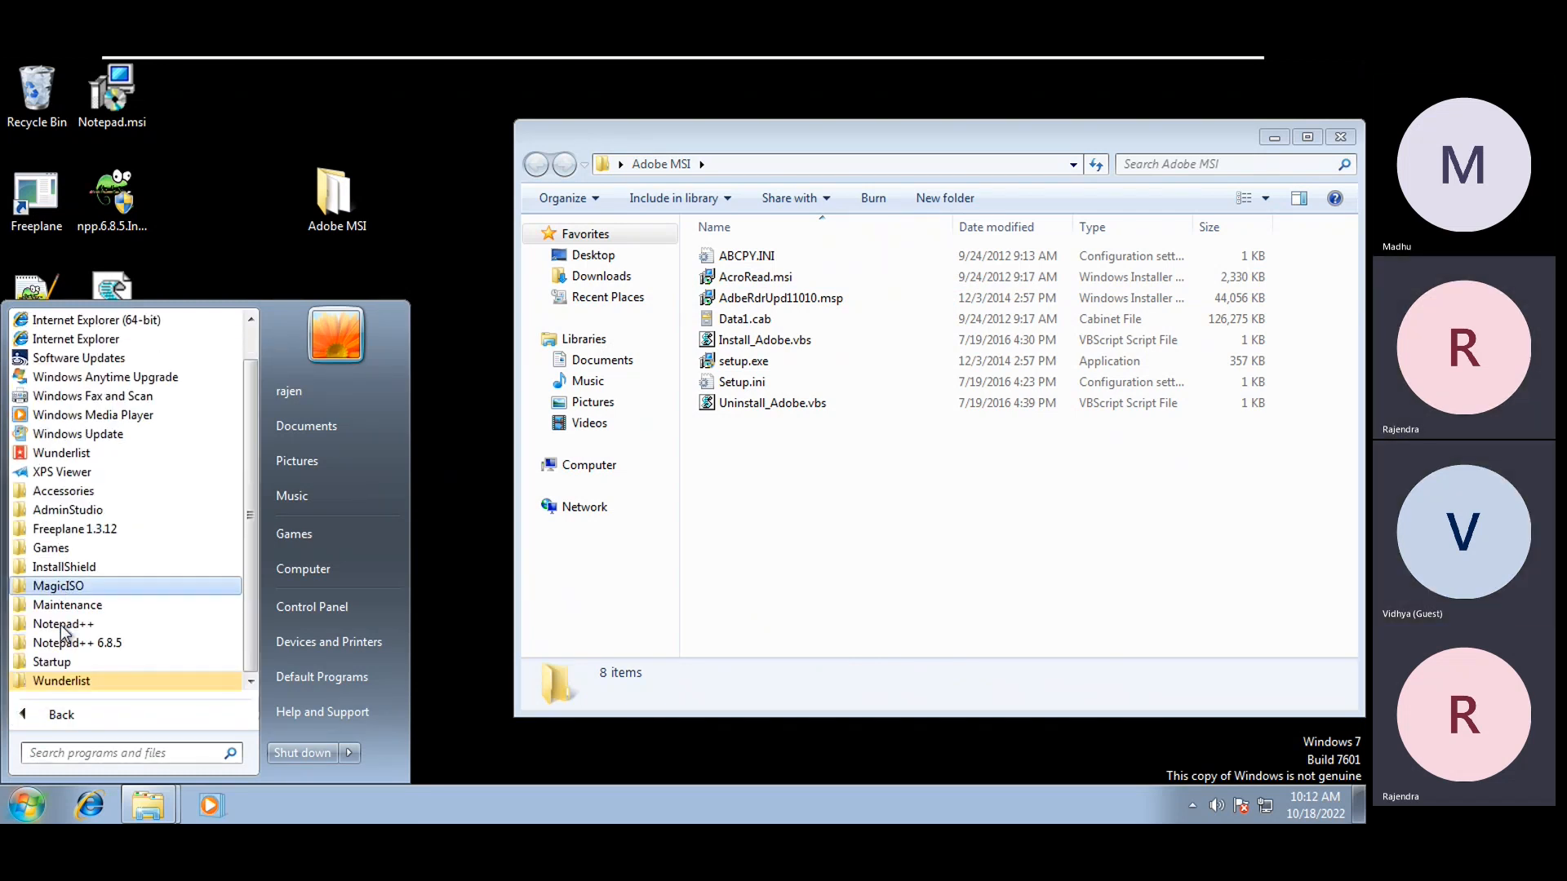
click(69, 511)
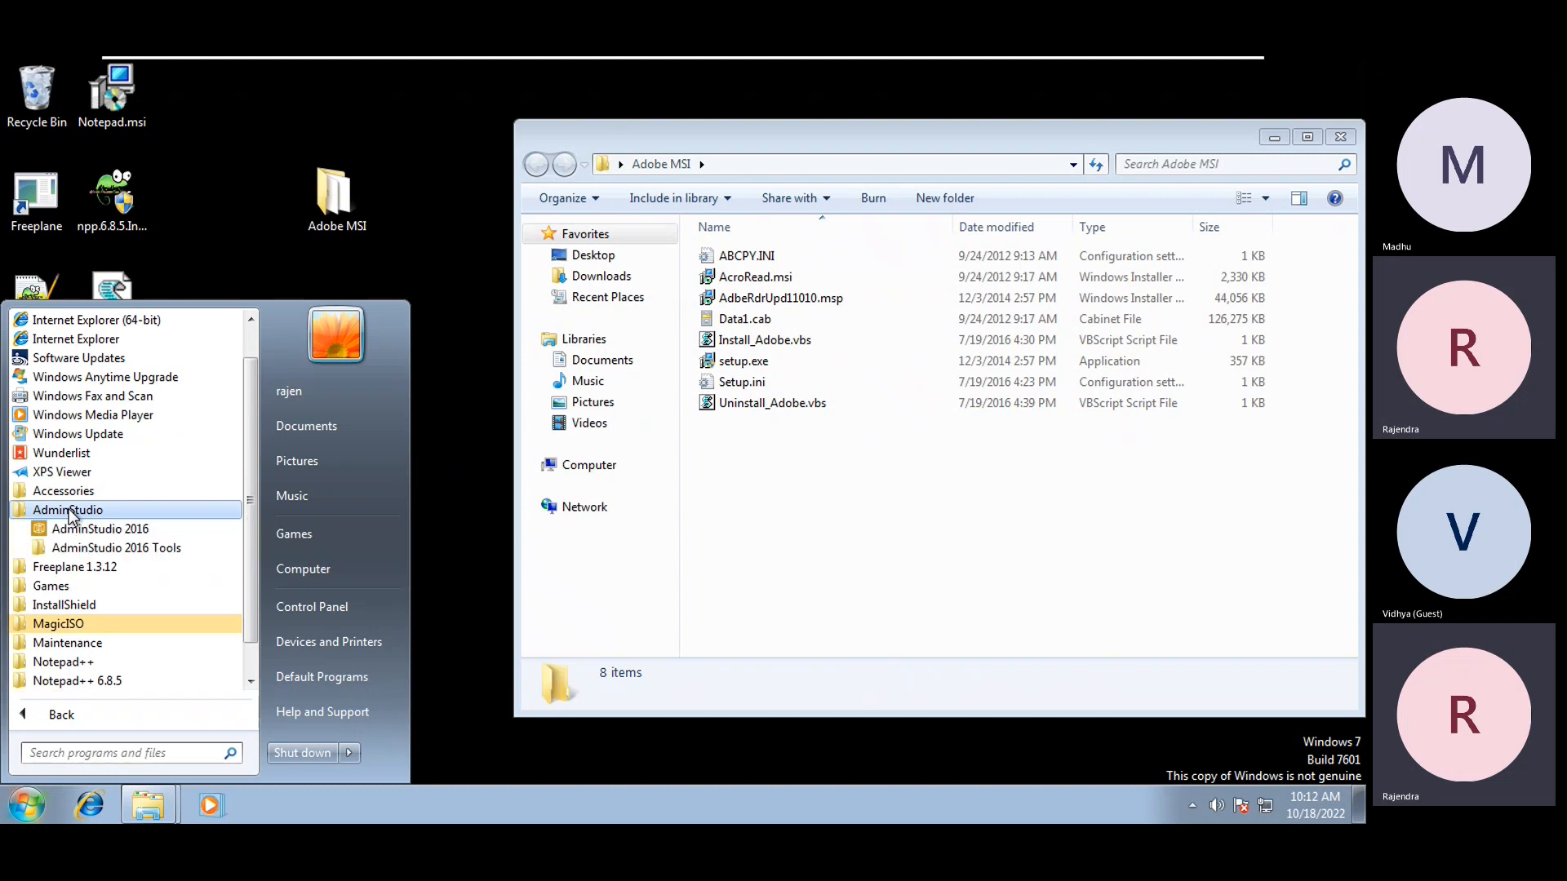
click(98, 548)
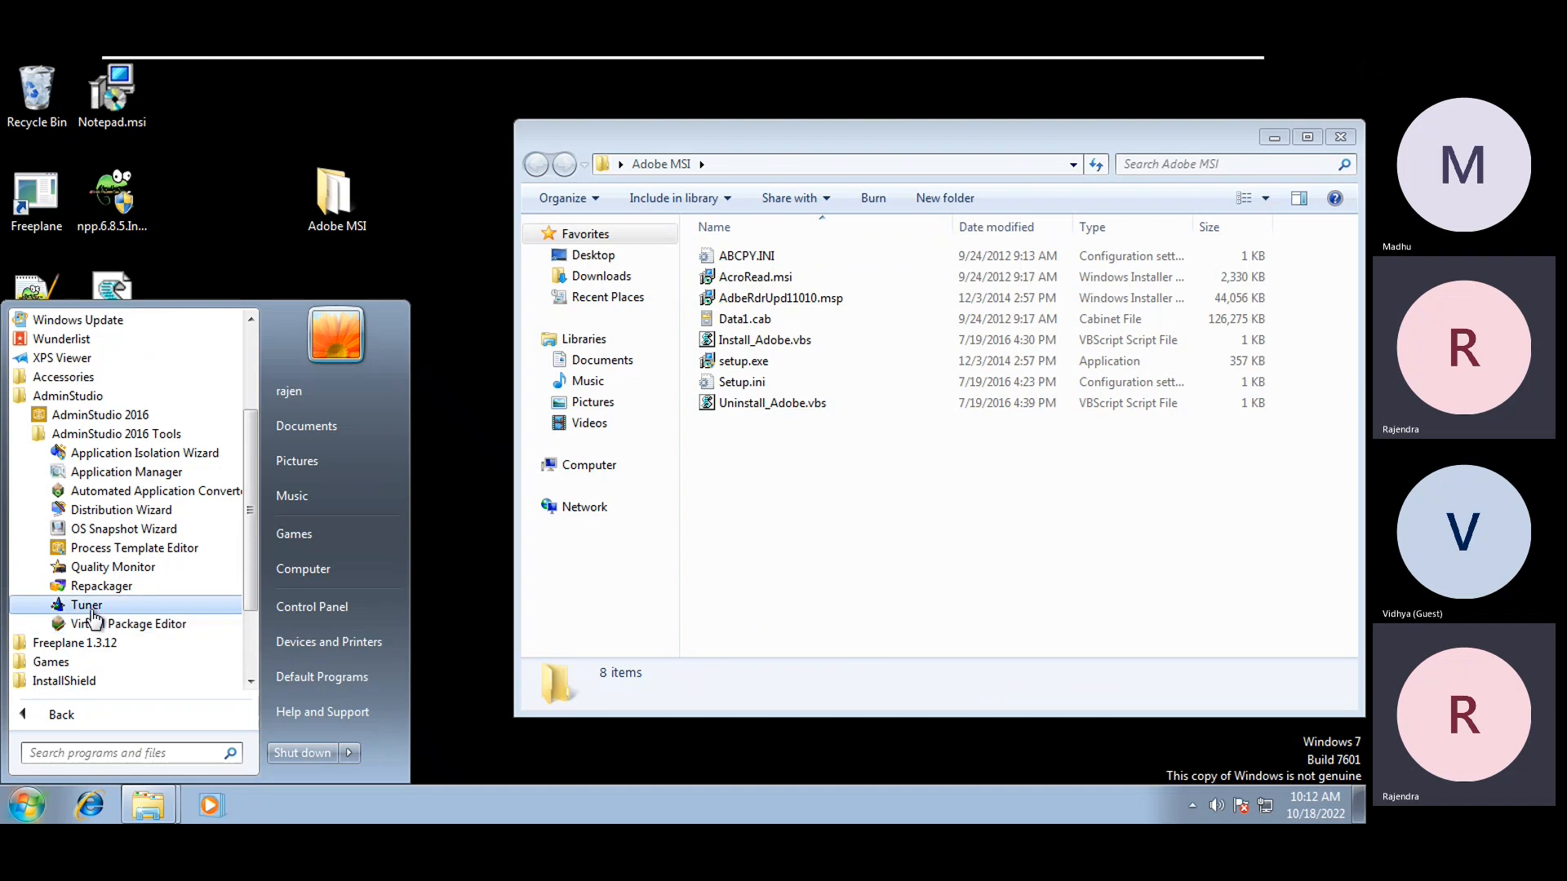
click(91, 610)
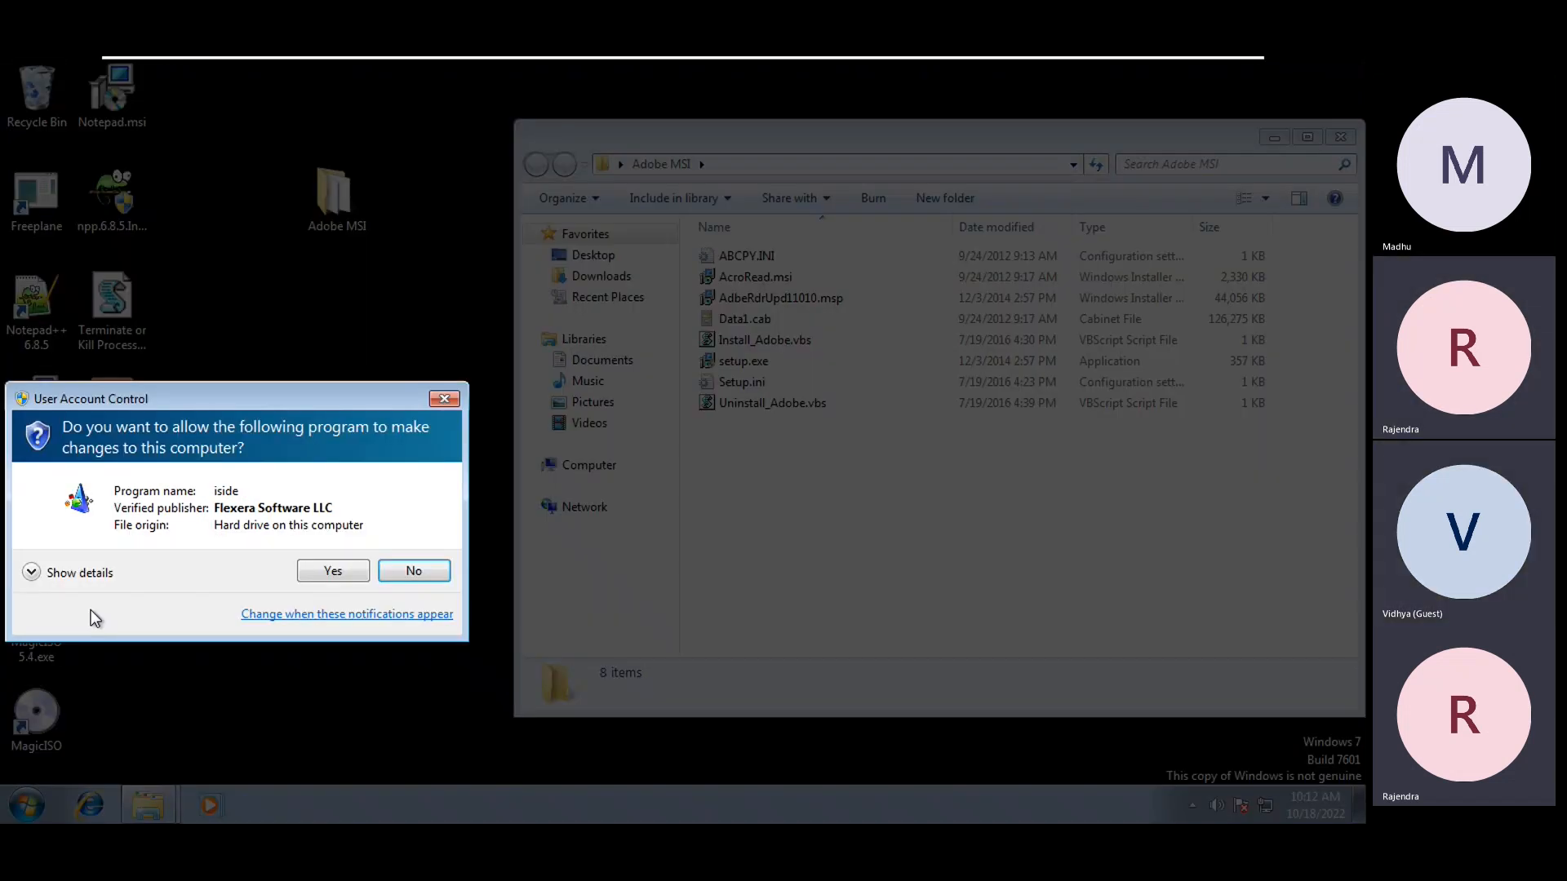
click(320, 569)
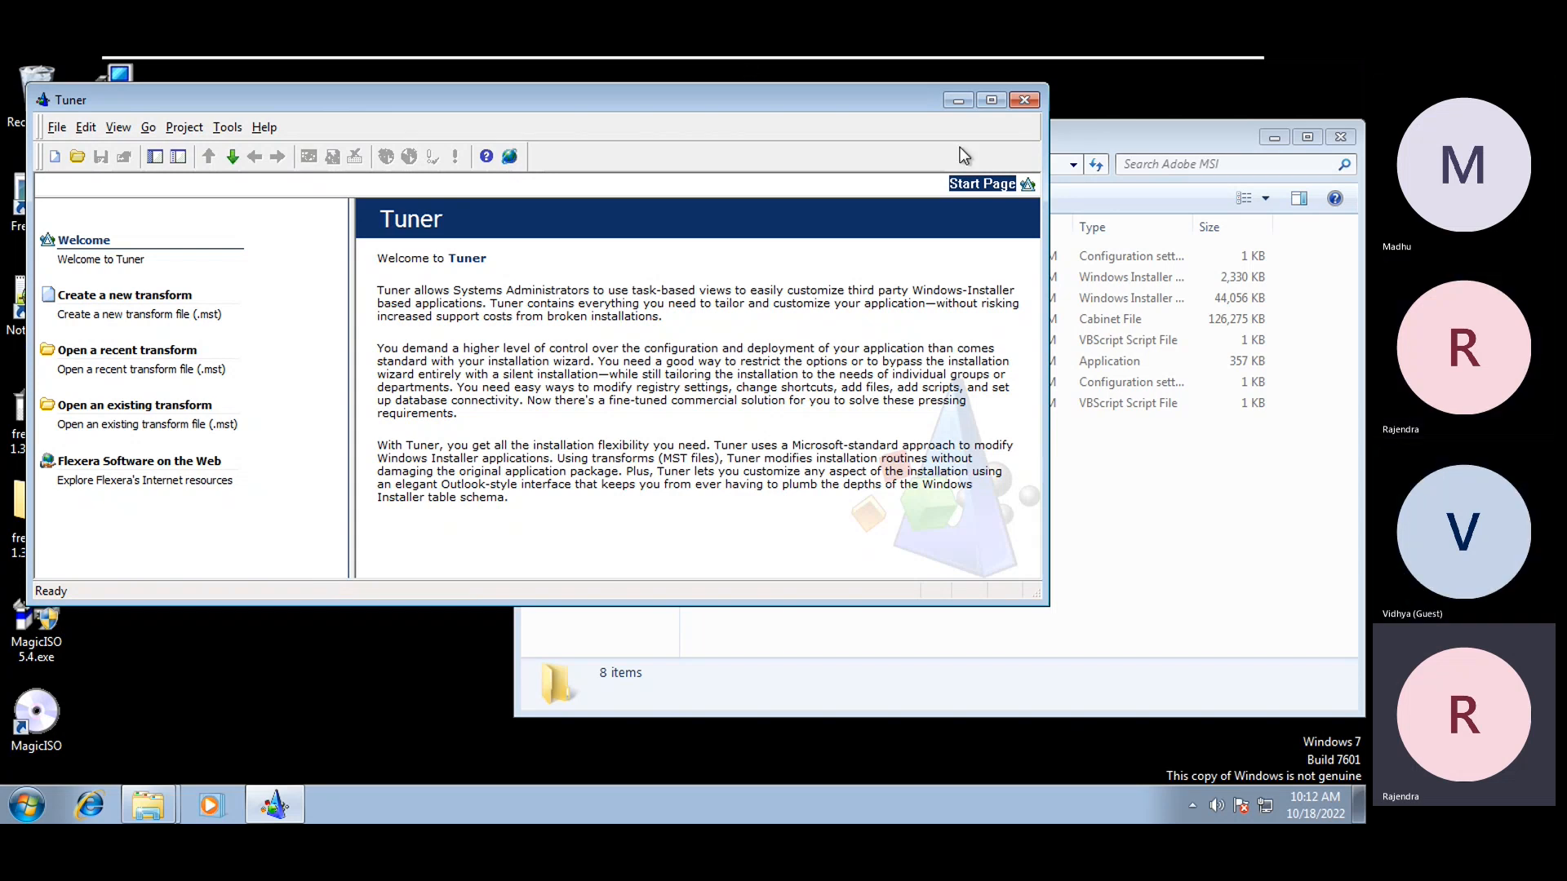
Maximize Tuner and go to the 'Create a new transform' page
click(991, 100)
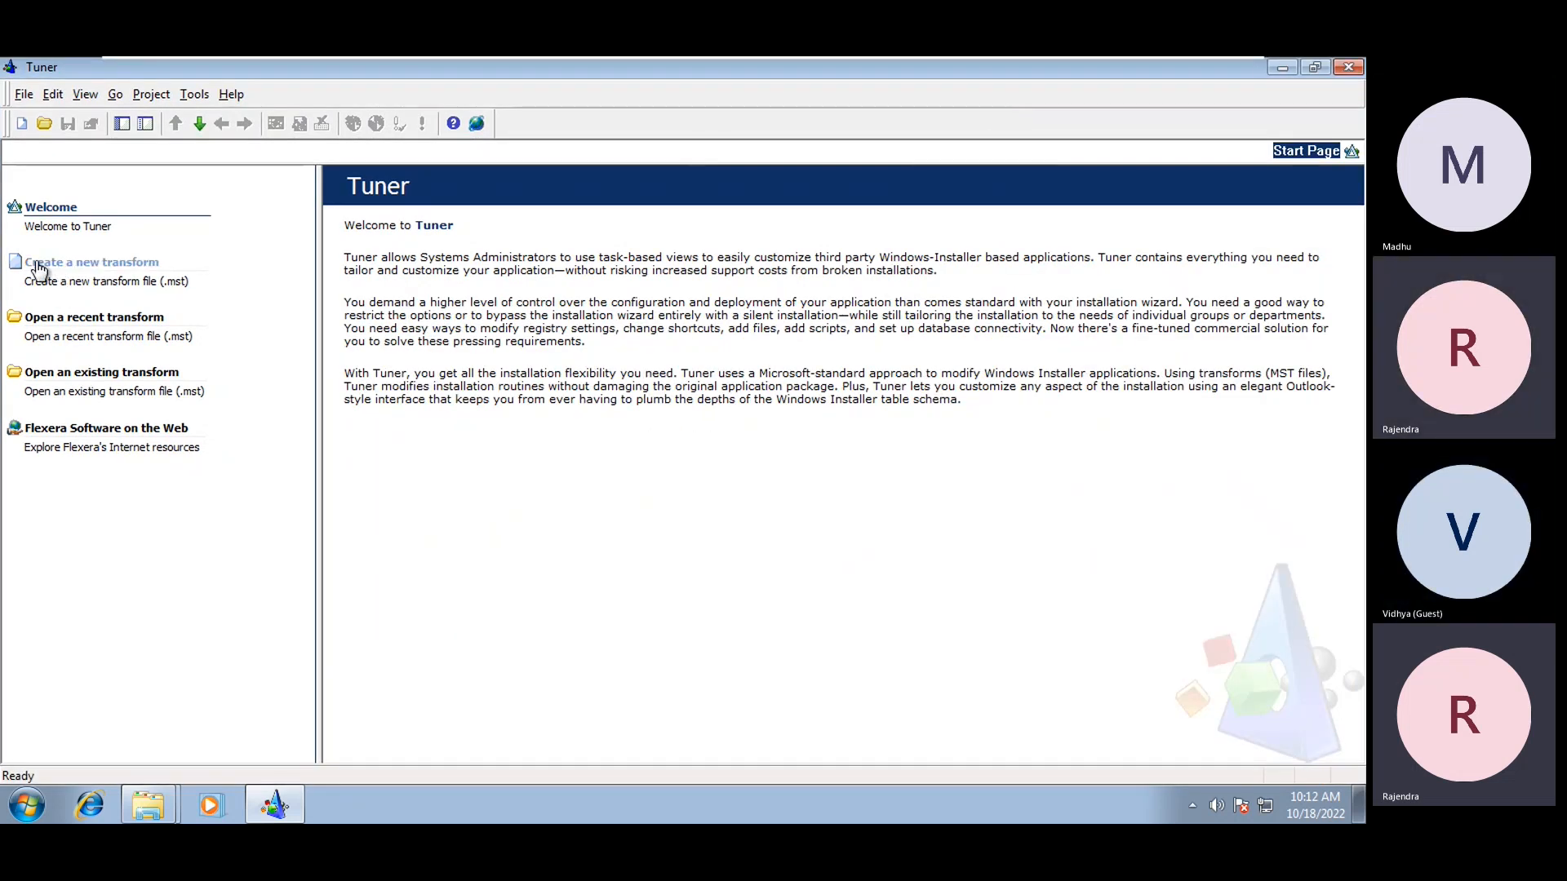
click(112, 270)
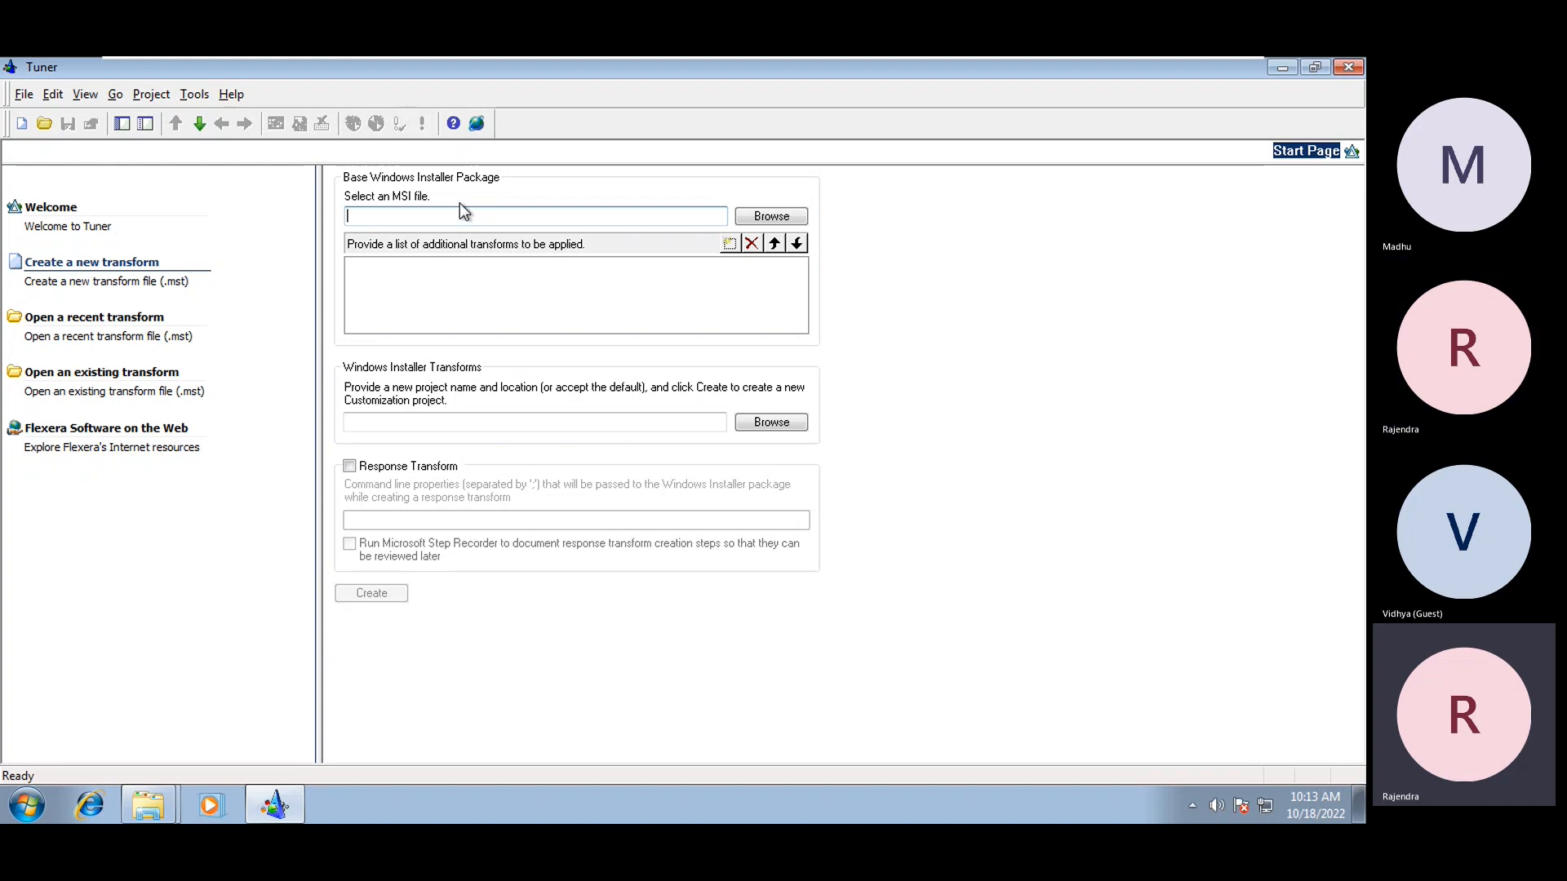
Set Desktop\Adobe MSI\AcroRead.msi as base, AcroRead.mst as transform, and enable Response Transform
click(759, 215)
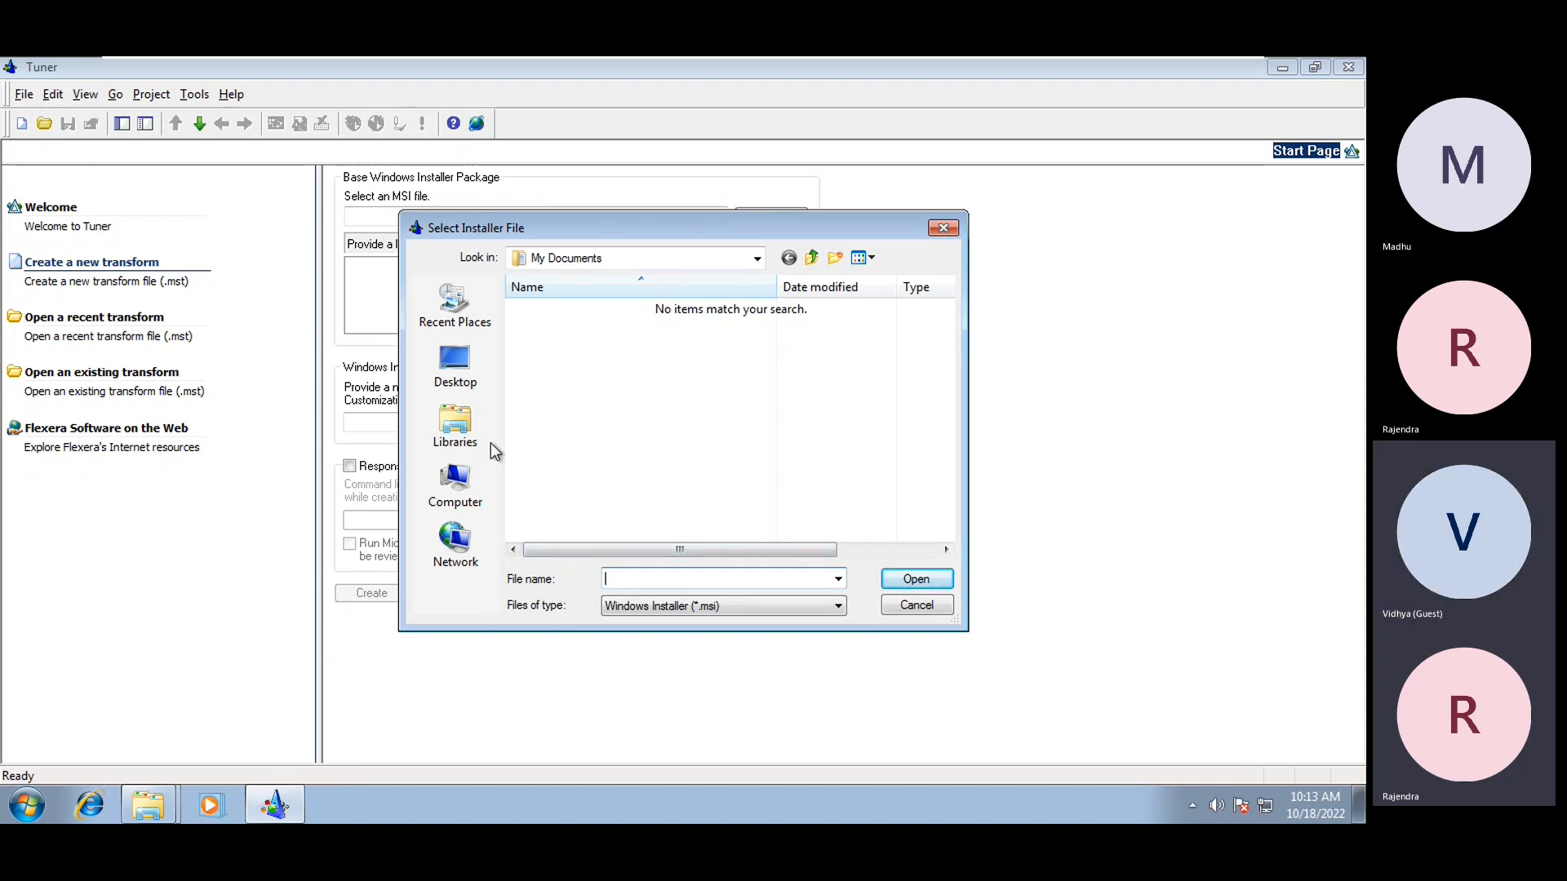
click(457, 367)
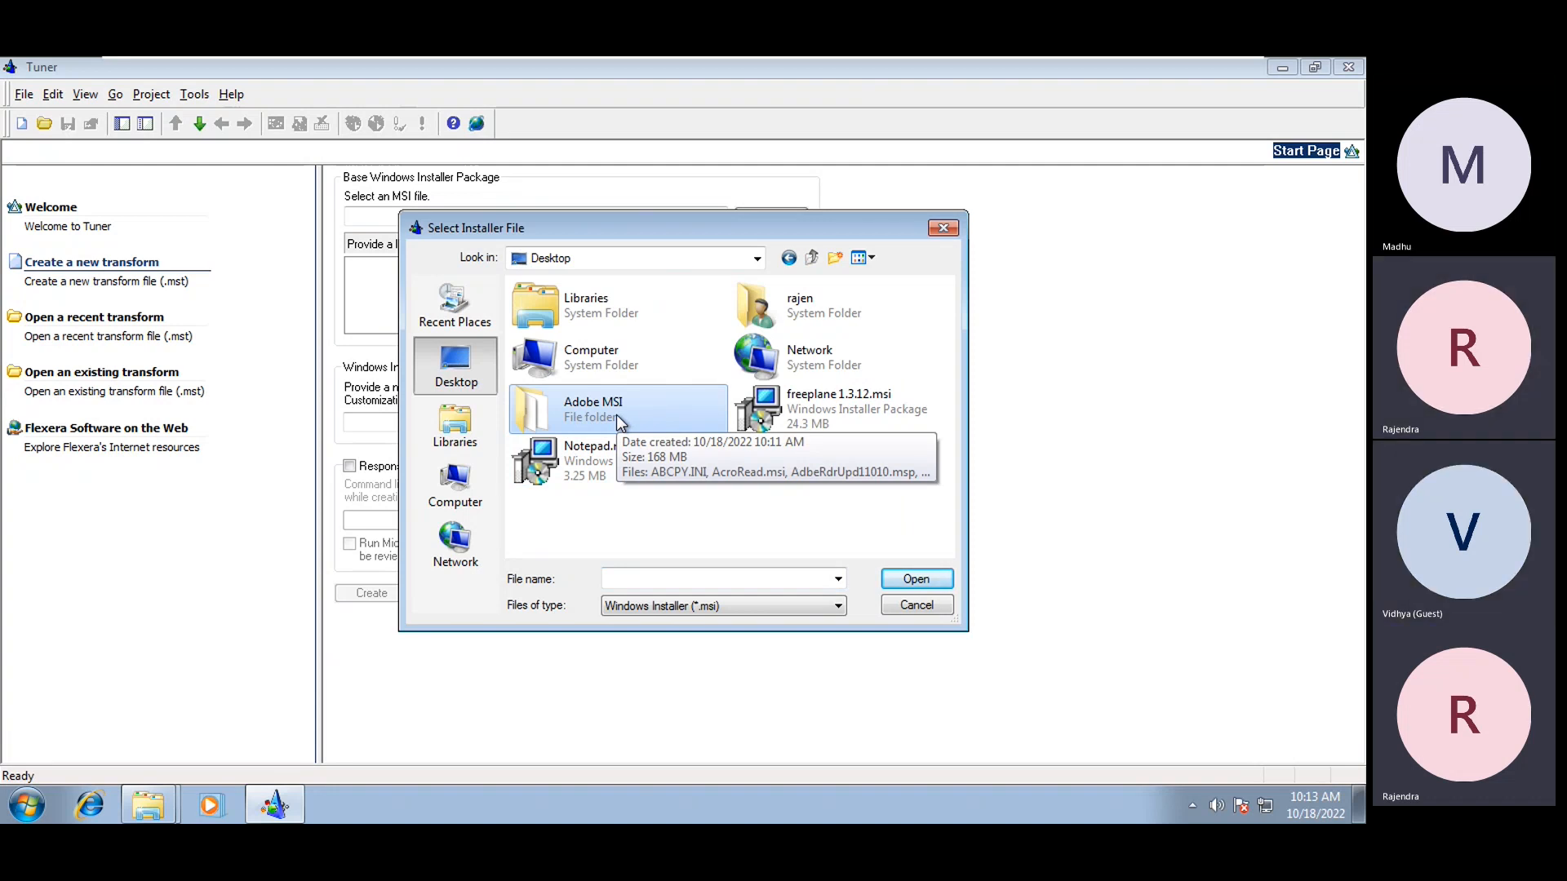
double_click(615, 414)
click(562, 317)
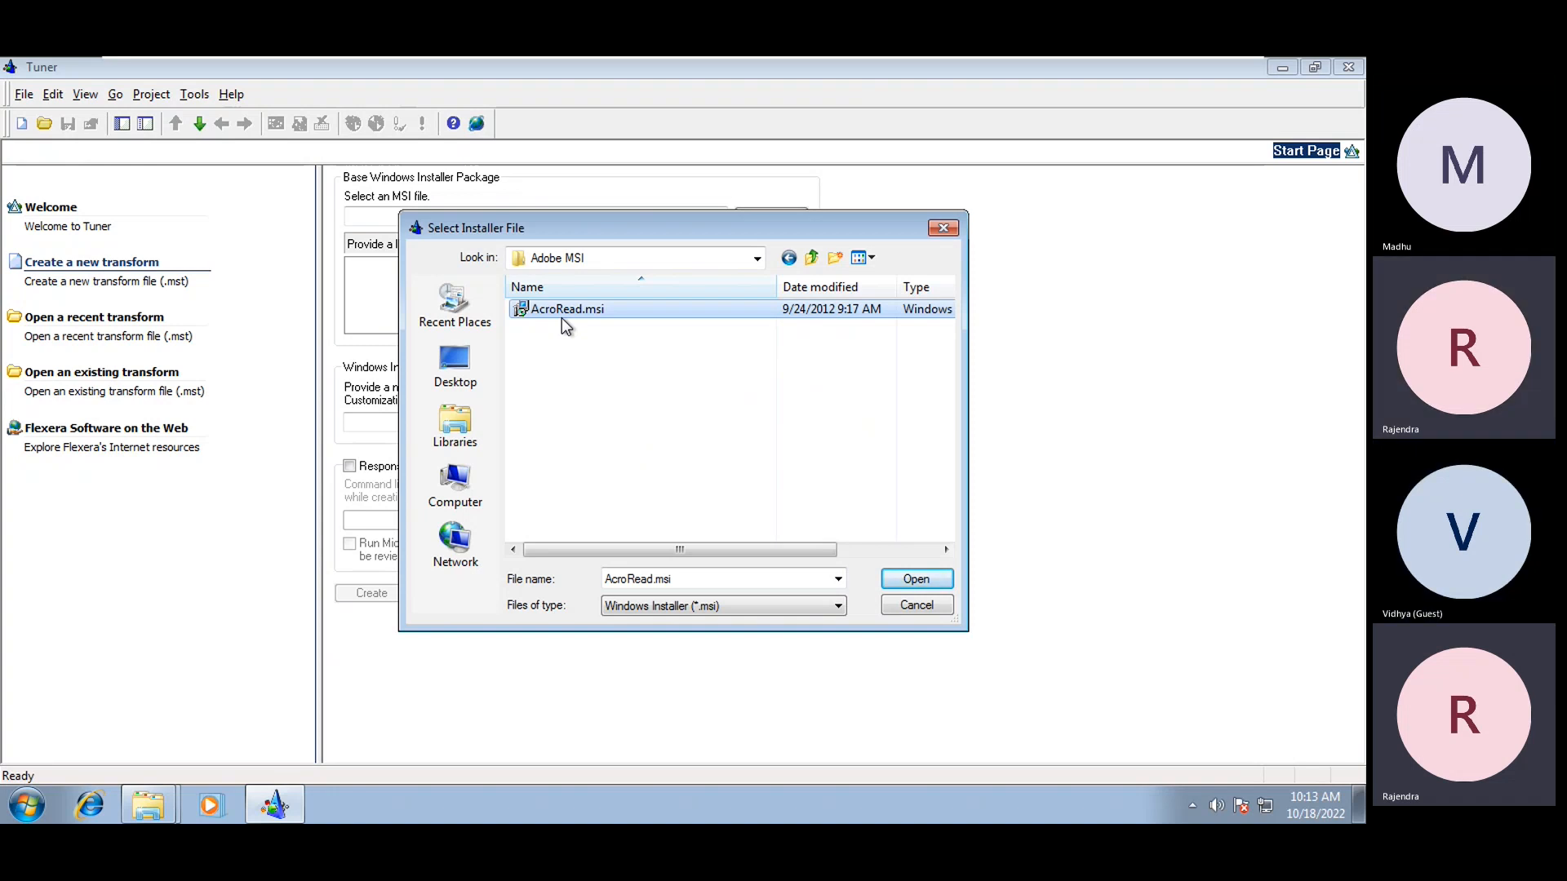
click(914, 579)
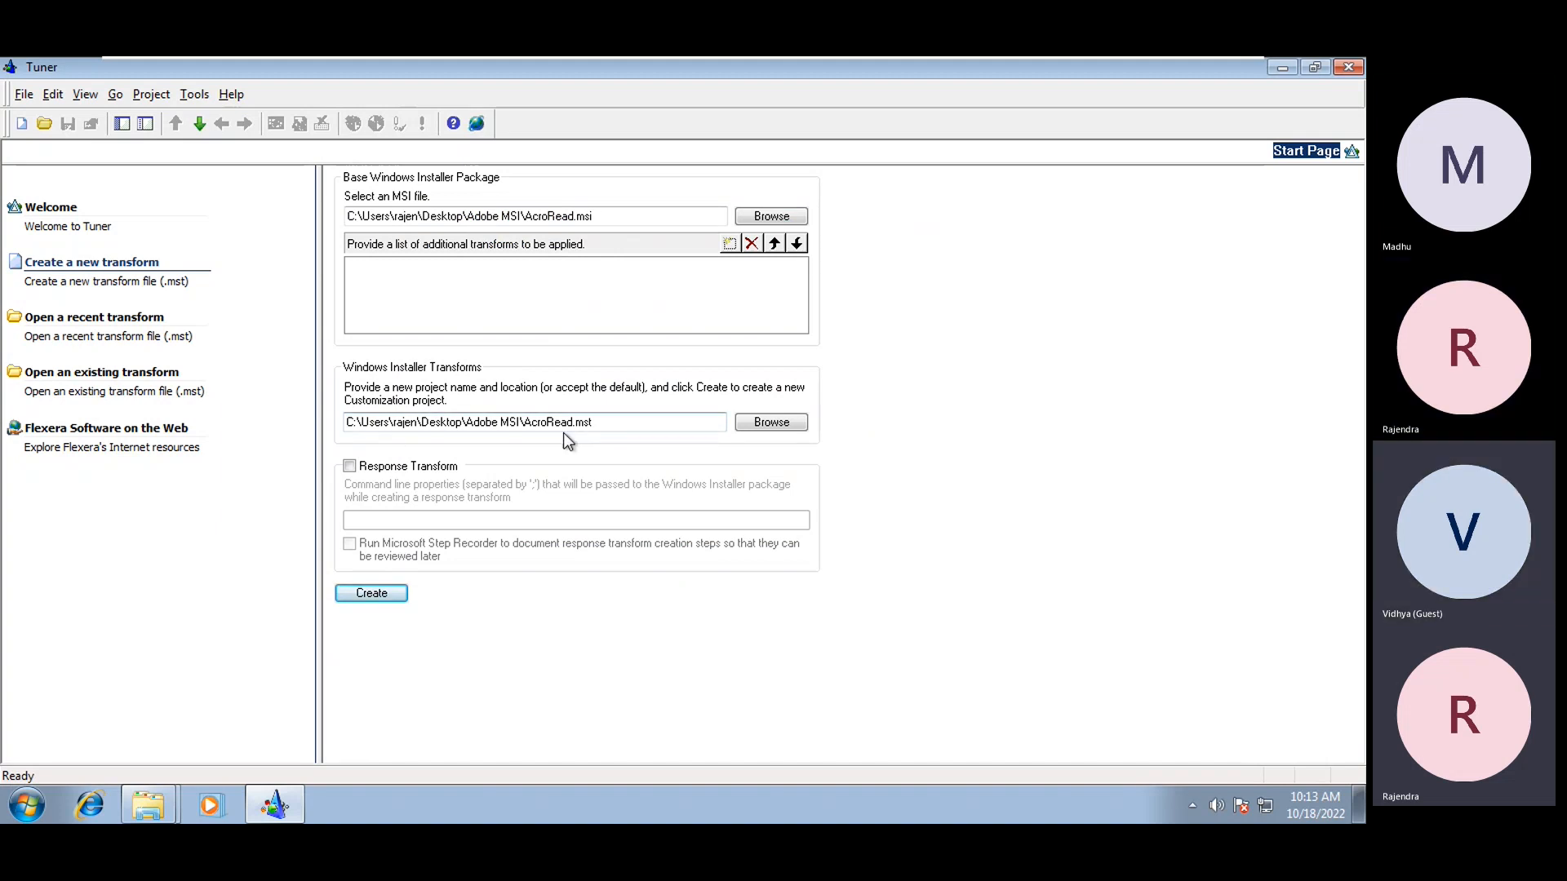
click(608, 427)
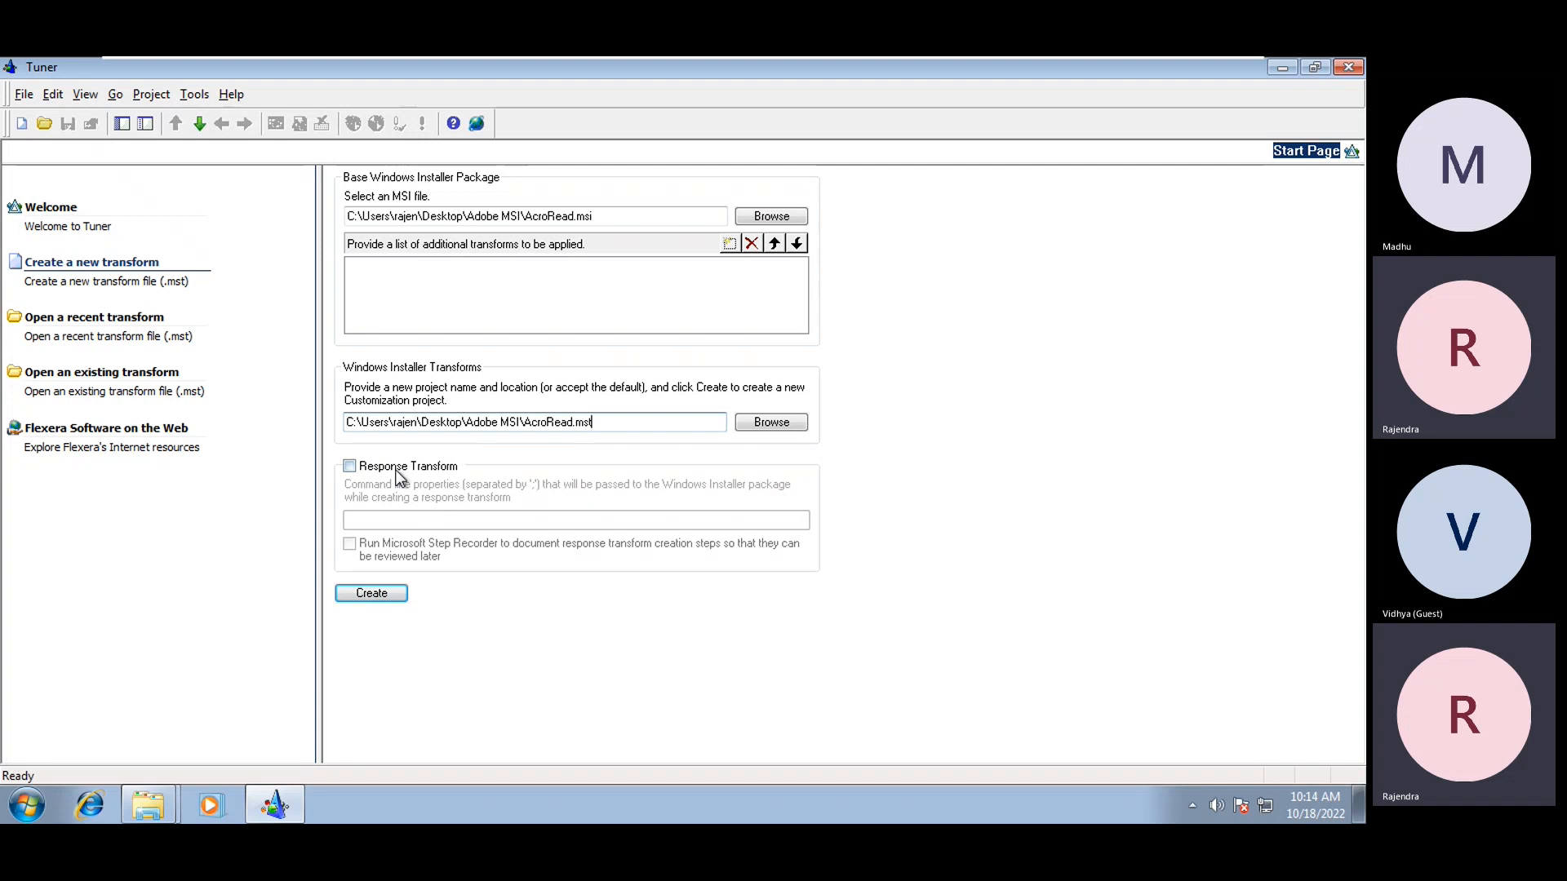
click(349, 468)
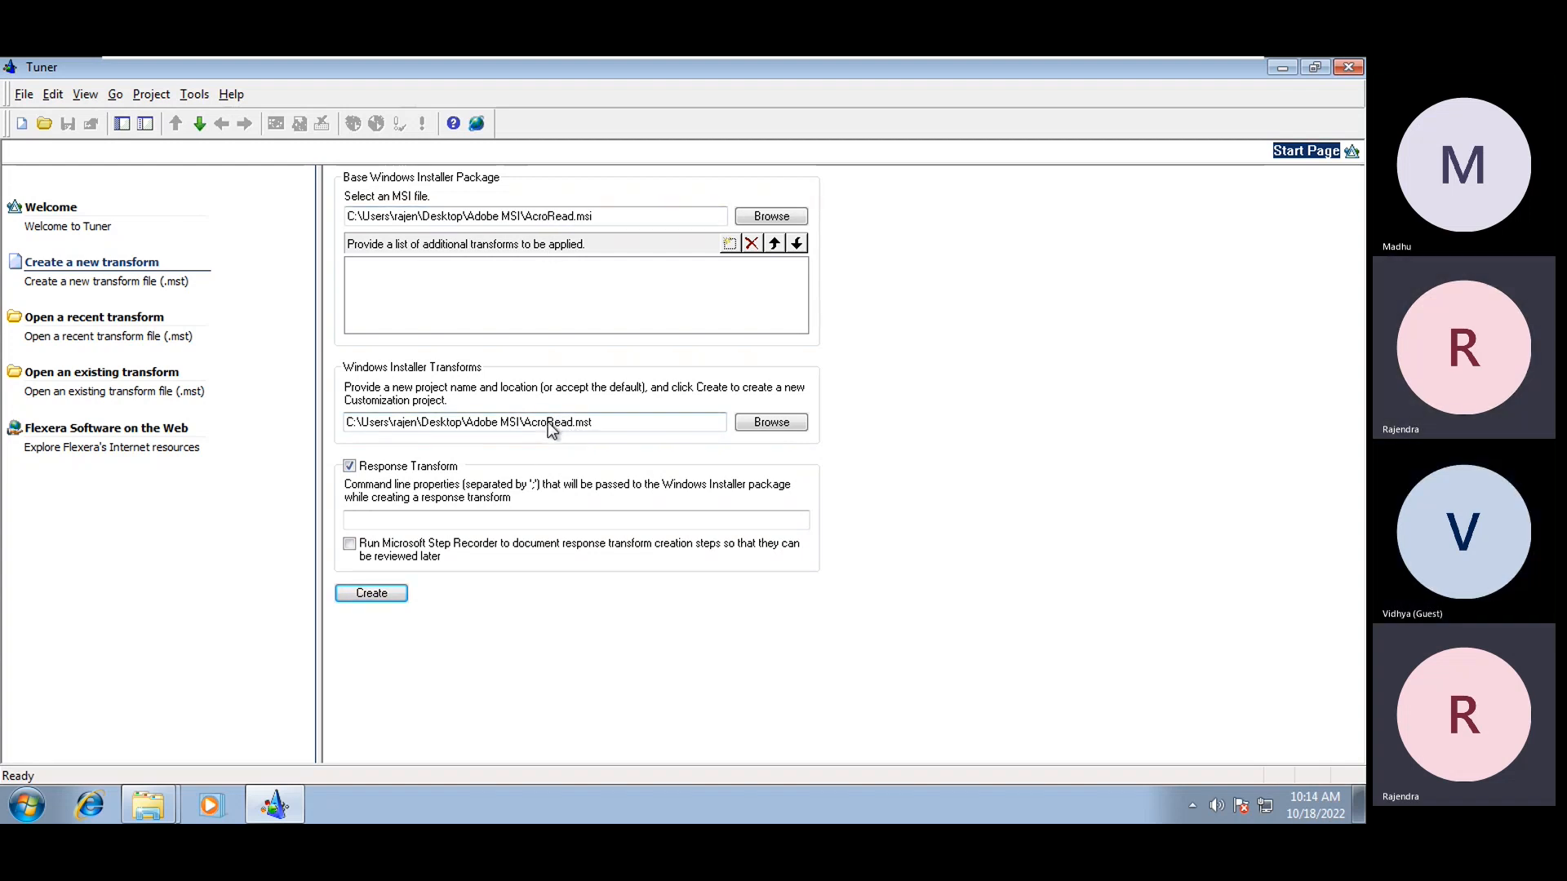
Create the transform to launch Adobe Reader XI Setup, moving its window beside the form
click(380, 591)
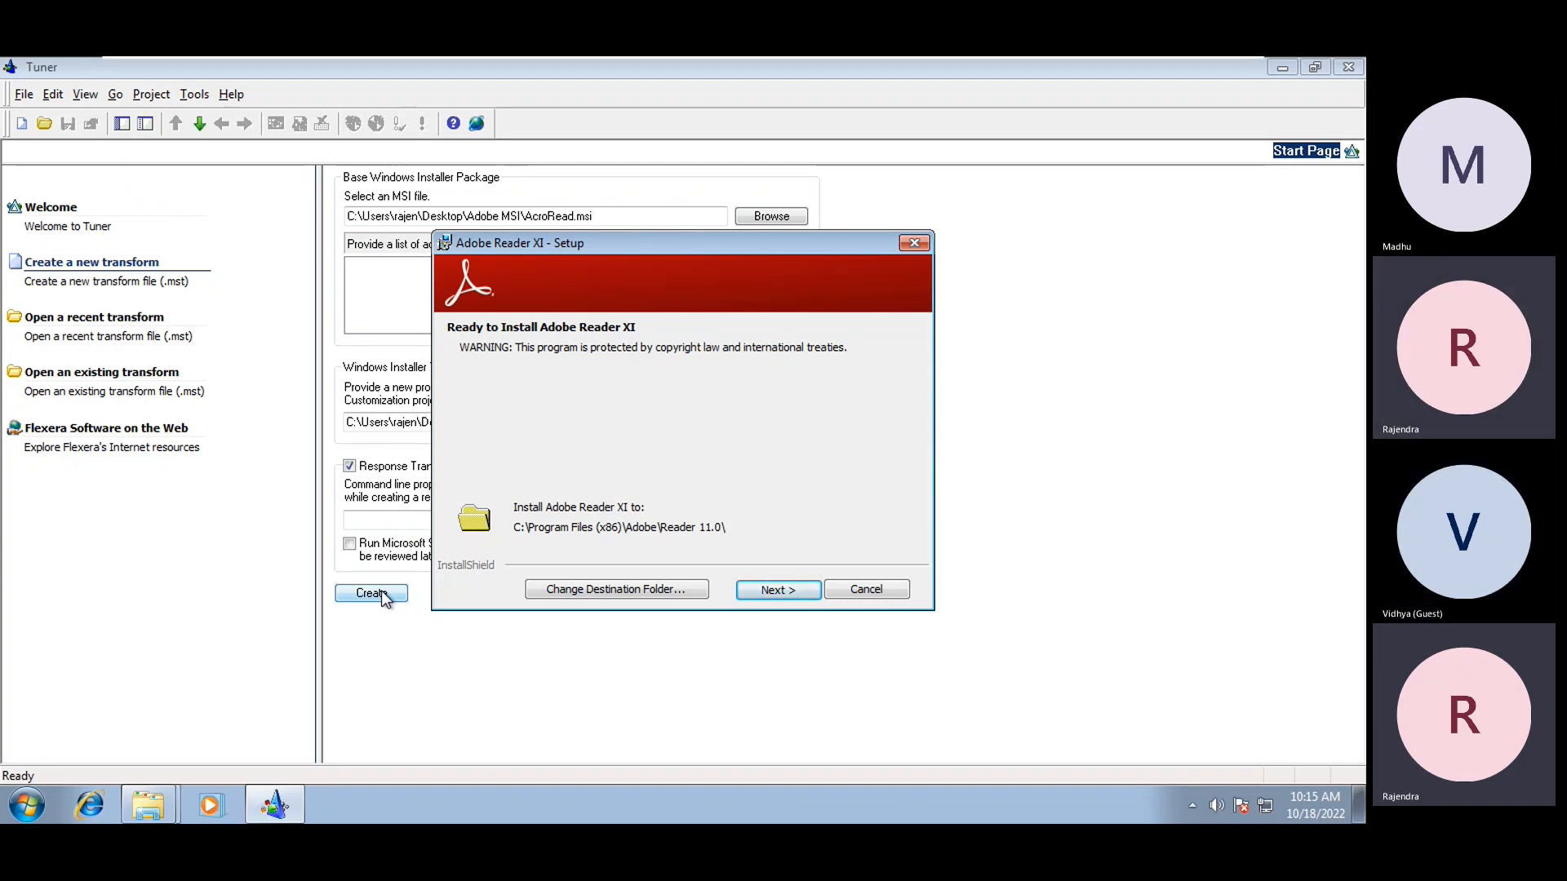
drag(511, 247, 792, 271)
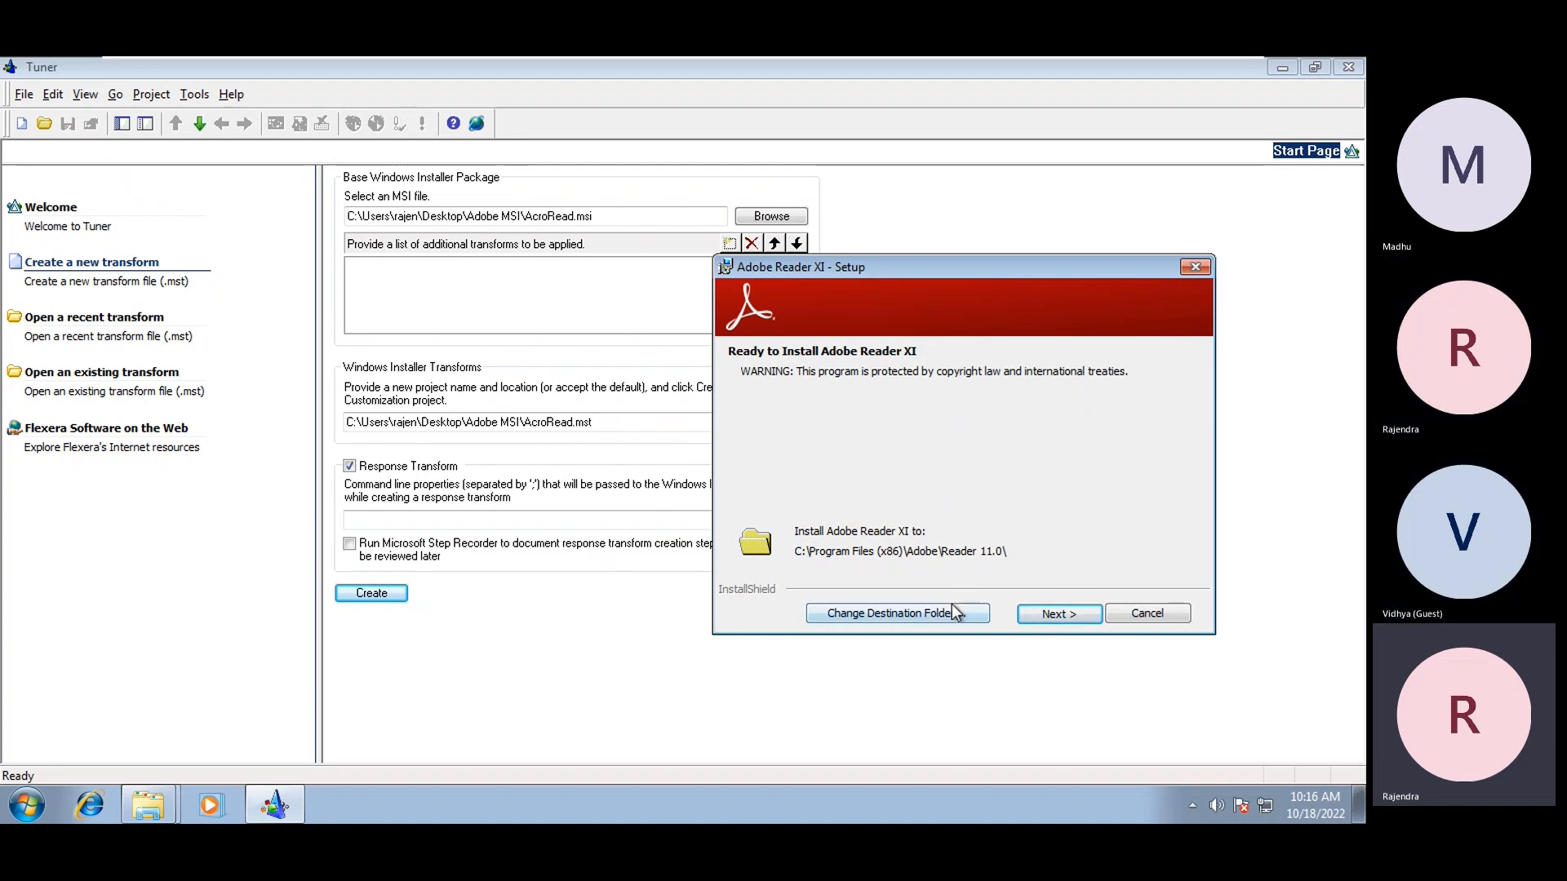
click(982, 617)
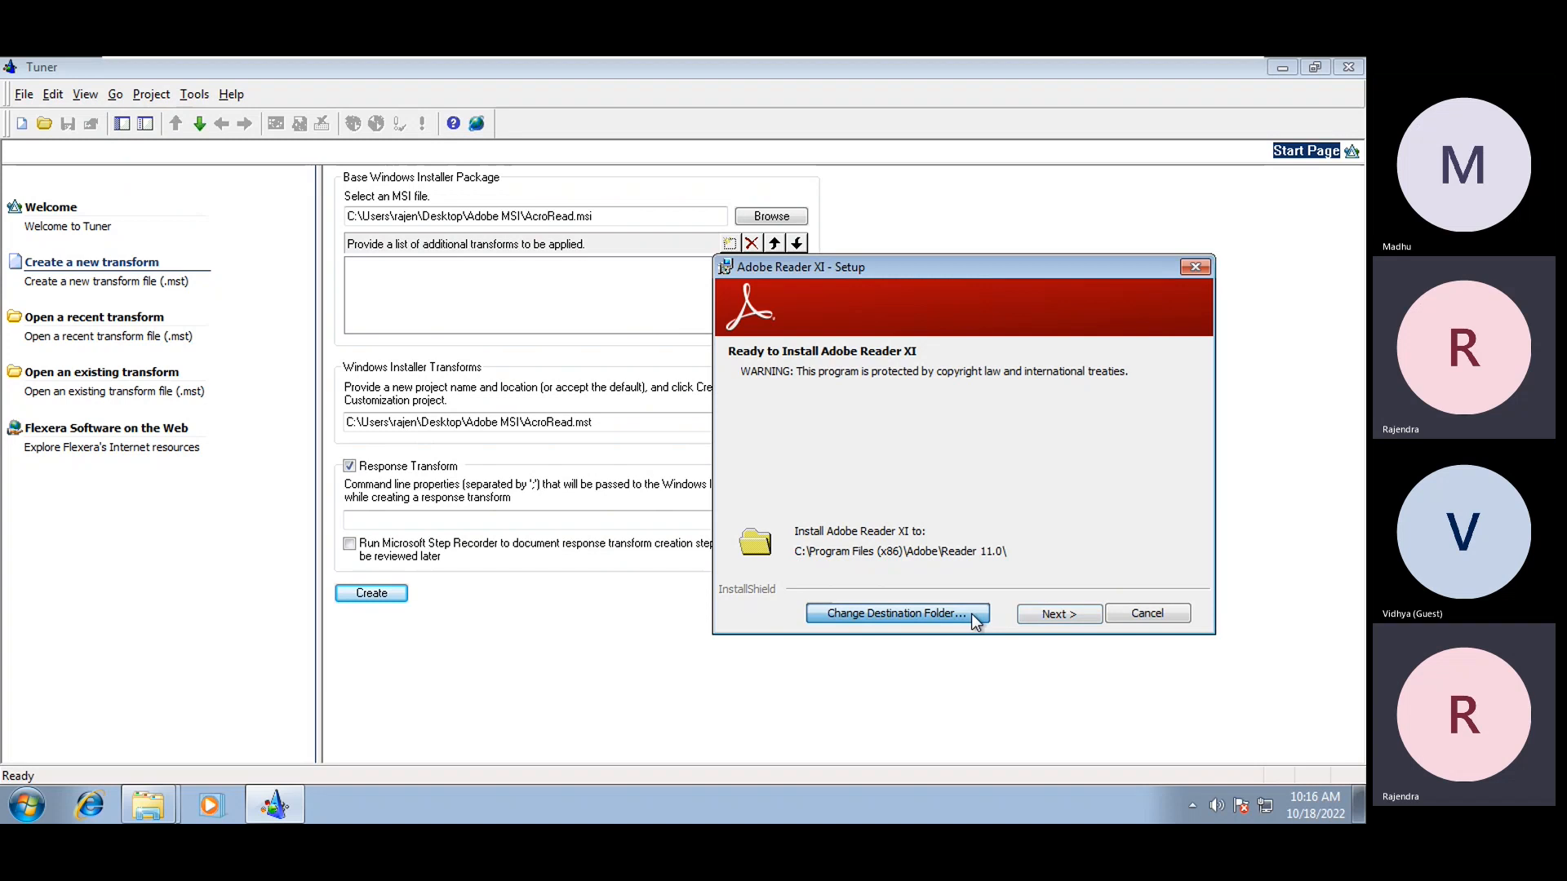
click(679, 542)
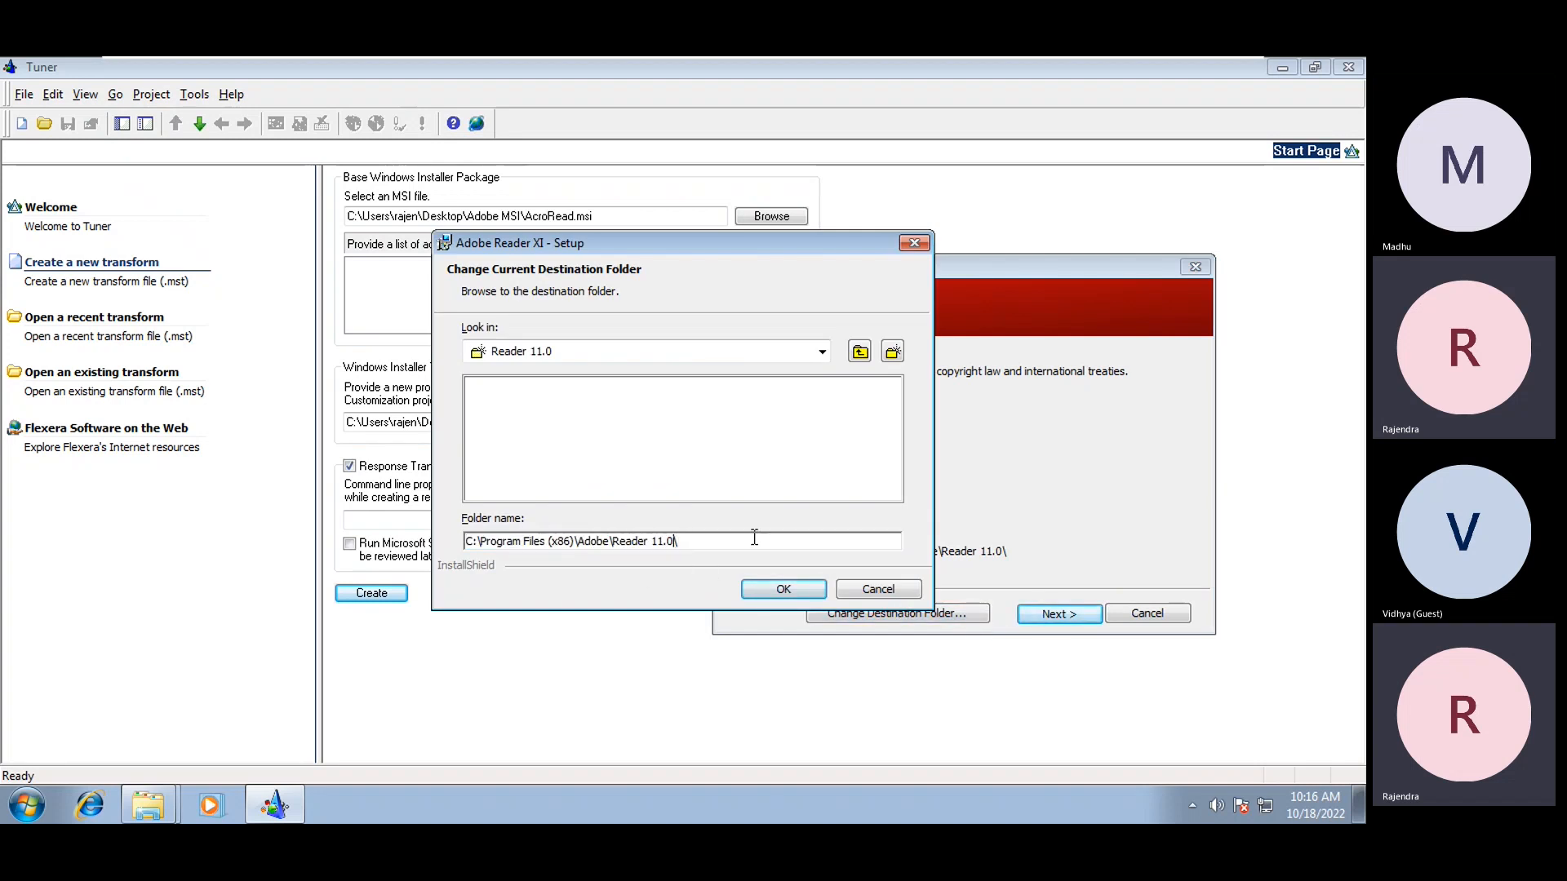
click(611, 542)
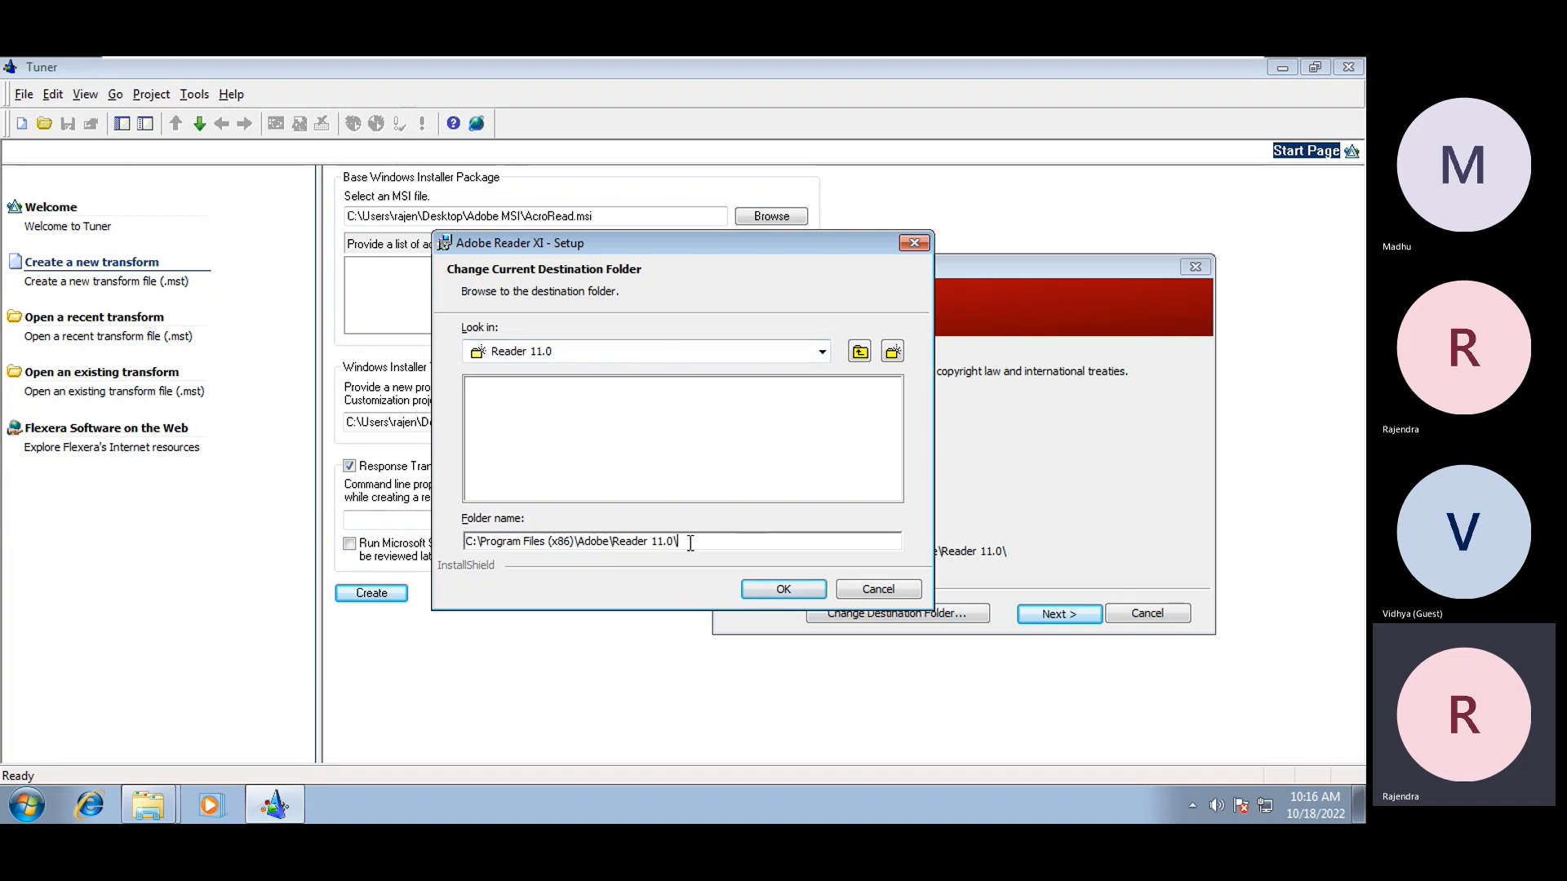
click(877, 592)
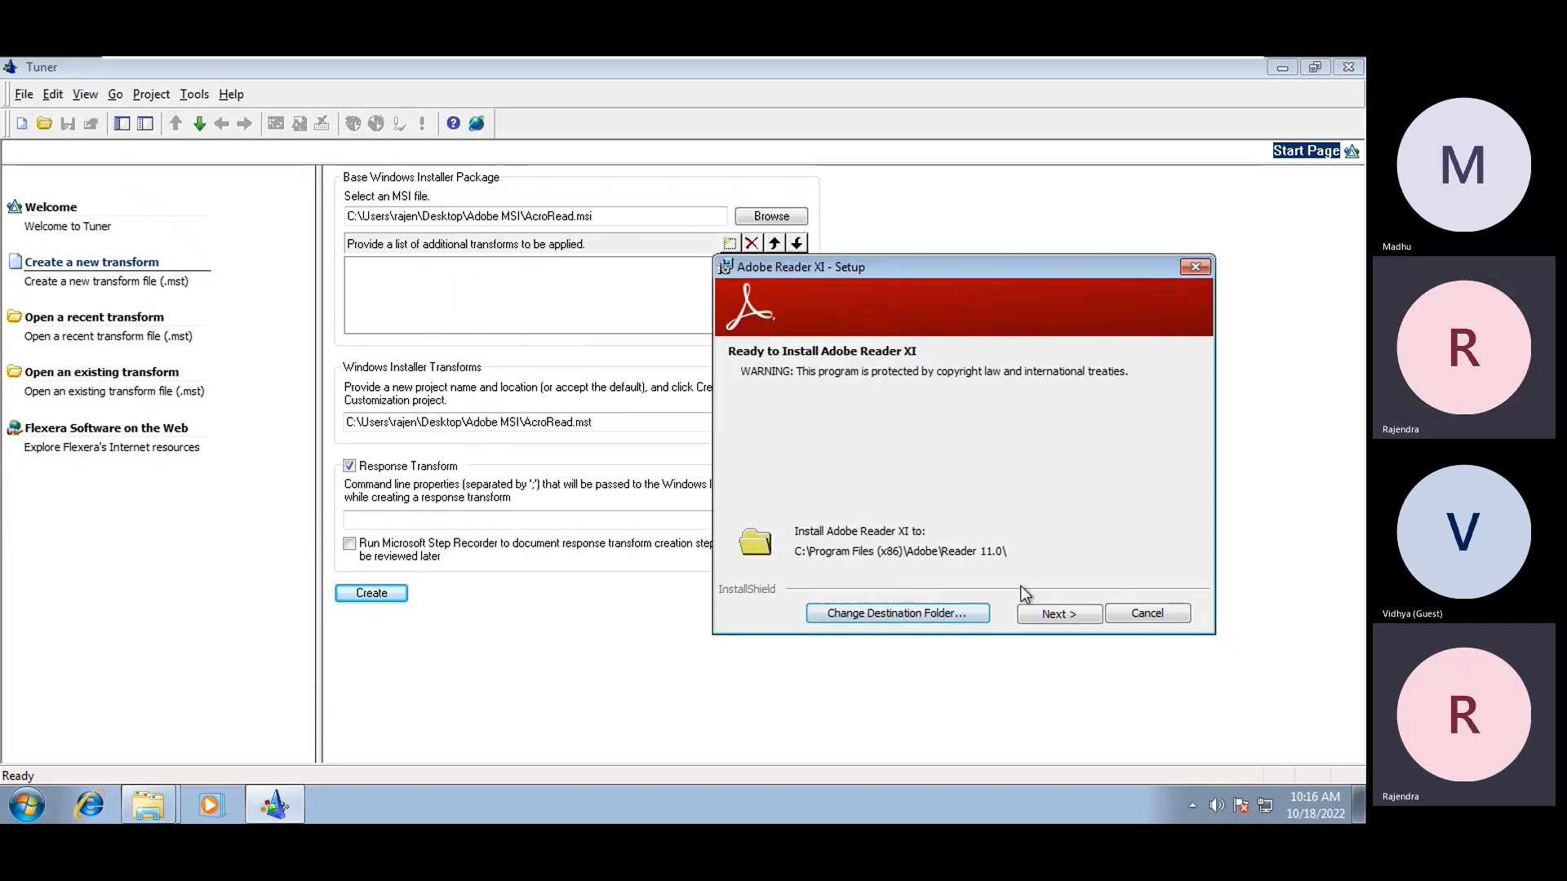
Advance to the update step and try both the manual and automatic update options
click(1077, 613)
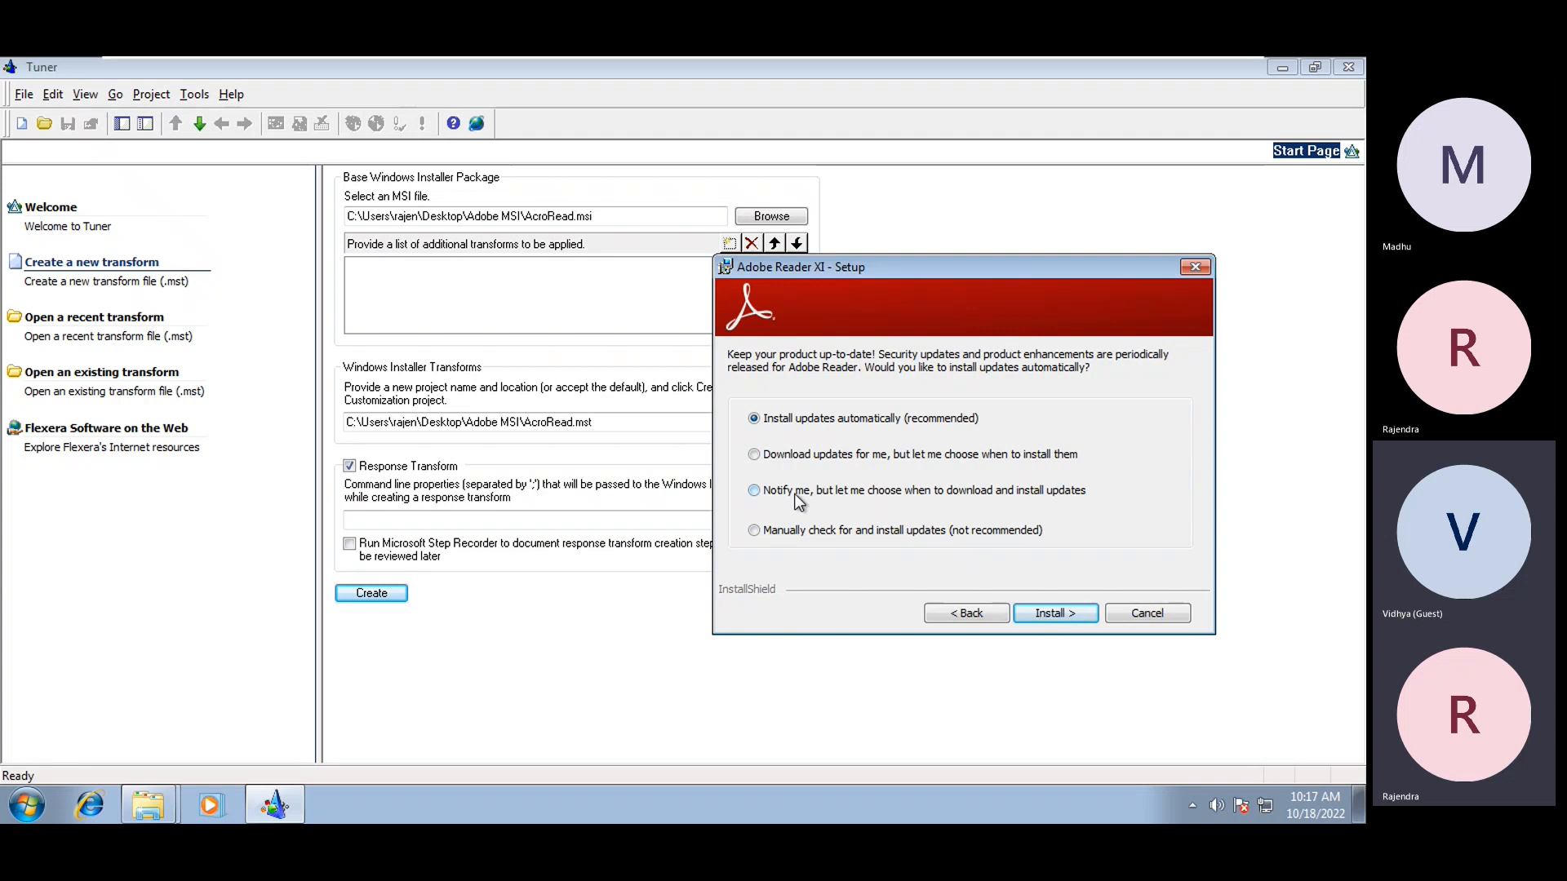
click(885, 531)
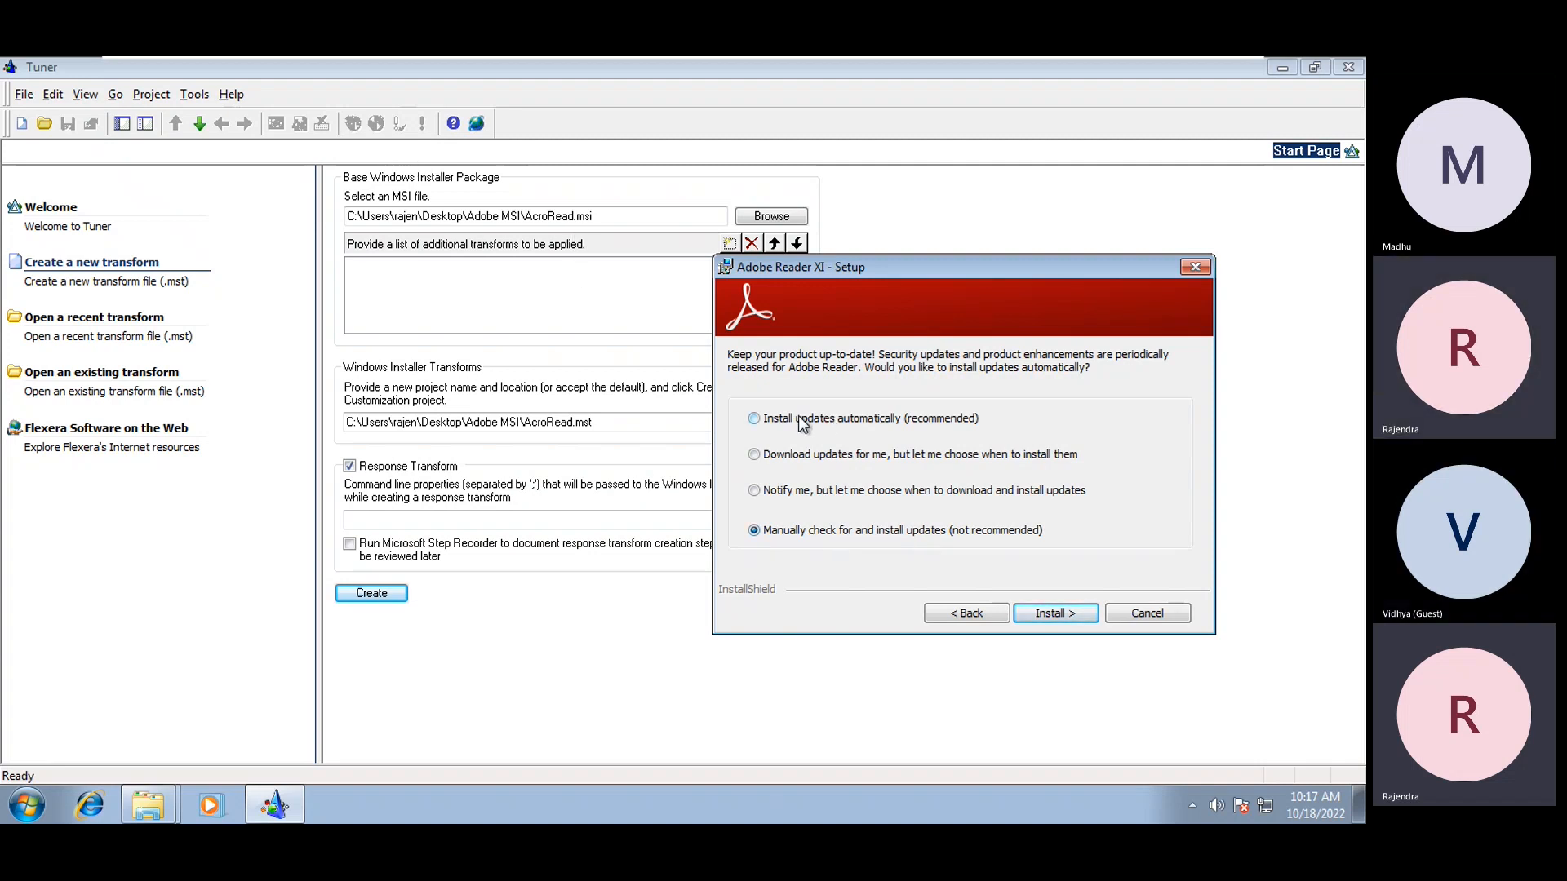
click(755, 418)
Reselect manual update checking and run the install so AcroRead.mst gets recorded
click(814, 530)
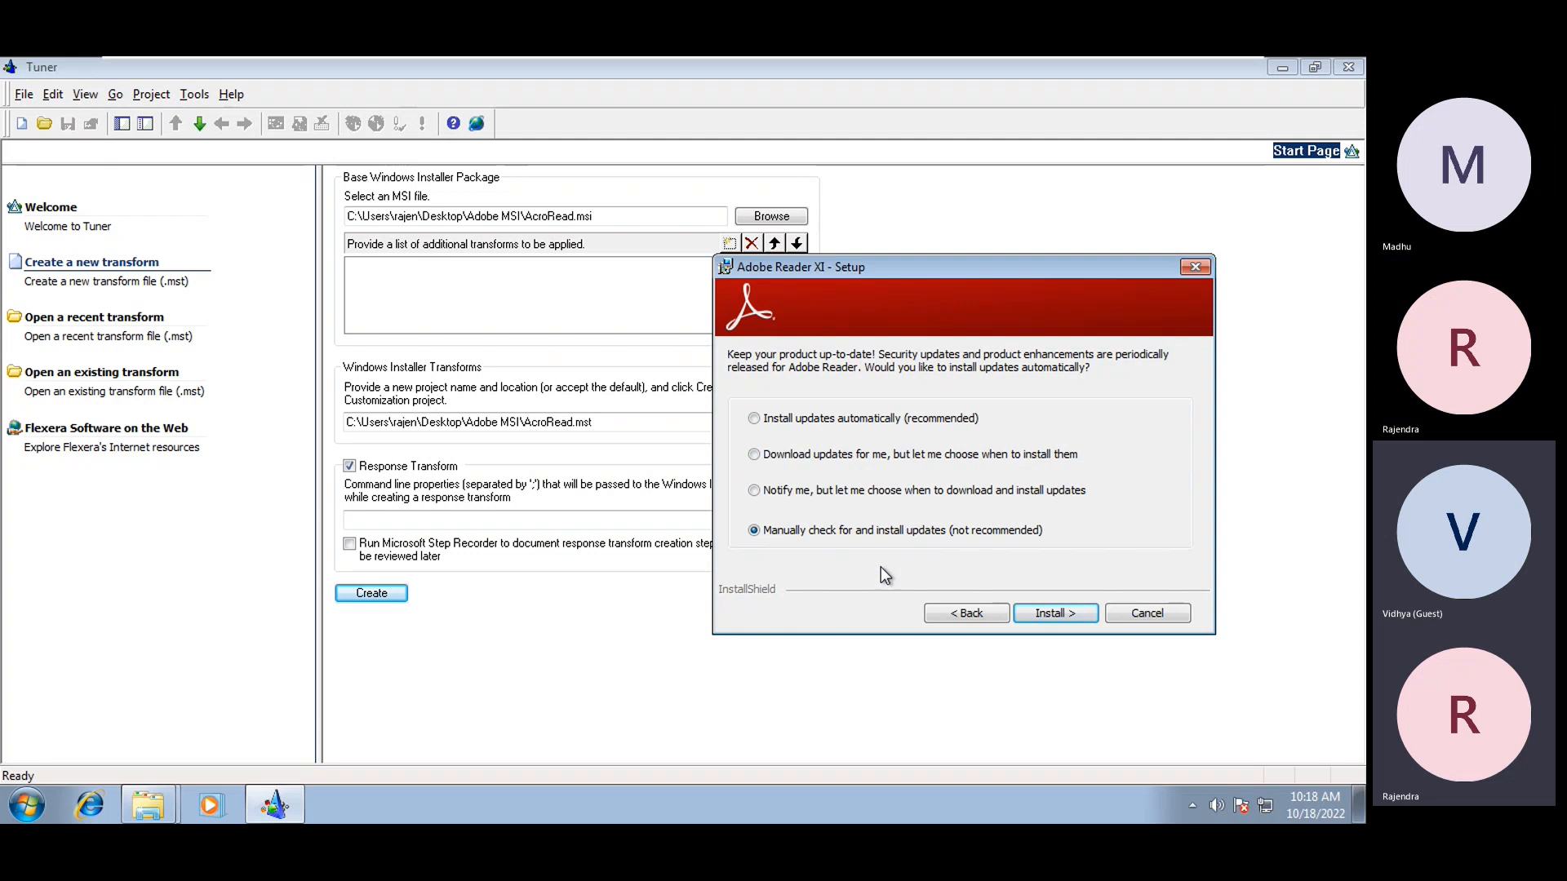
click(1033, 613)
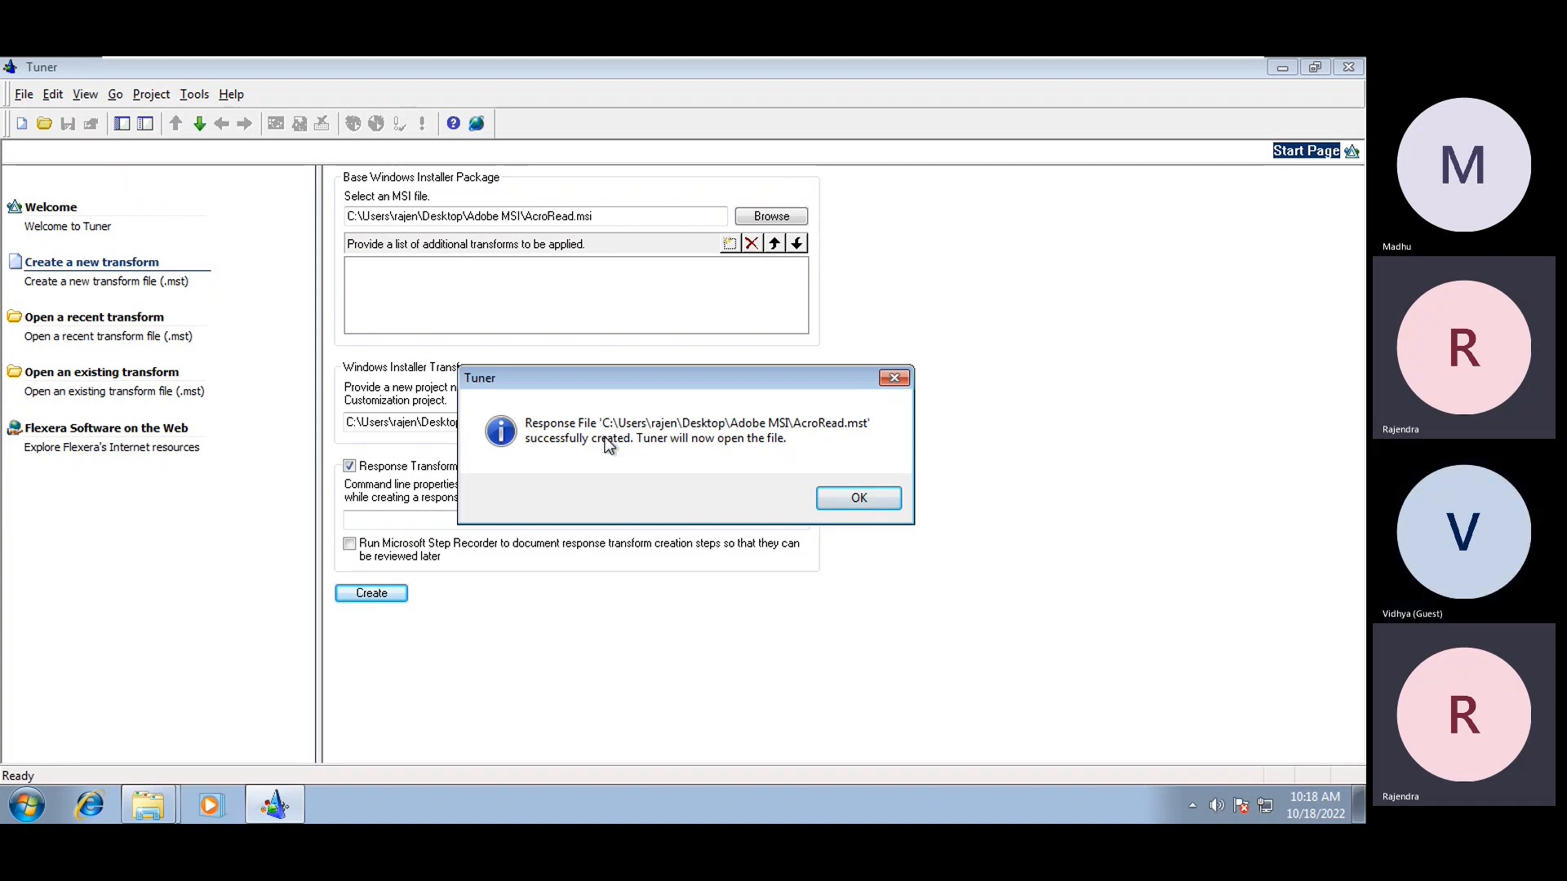
Acknowledge the AcroRead.mst success message, close Tuner, and select the new AcroRead.mst
drag(619, 382, 738, 320)
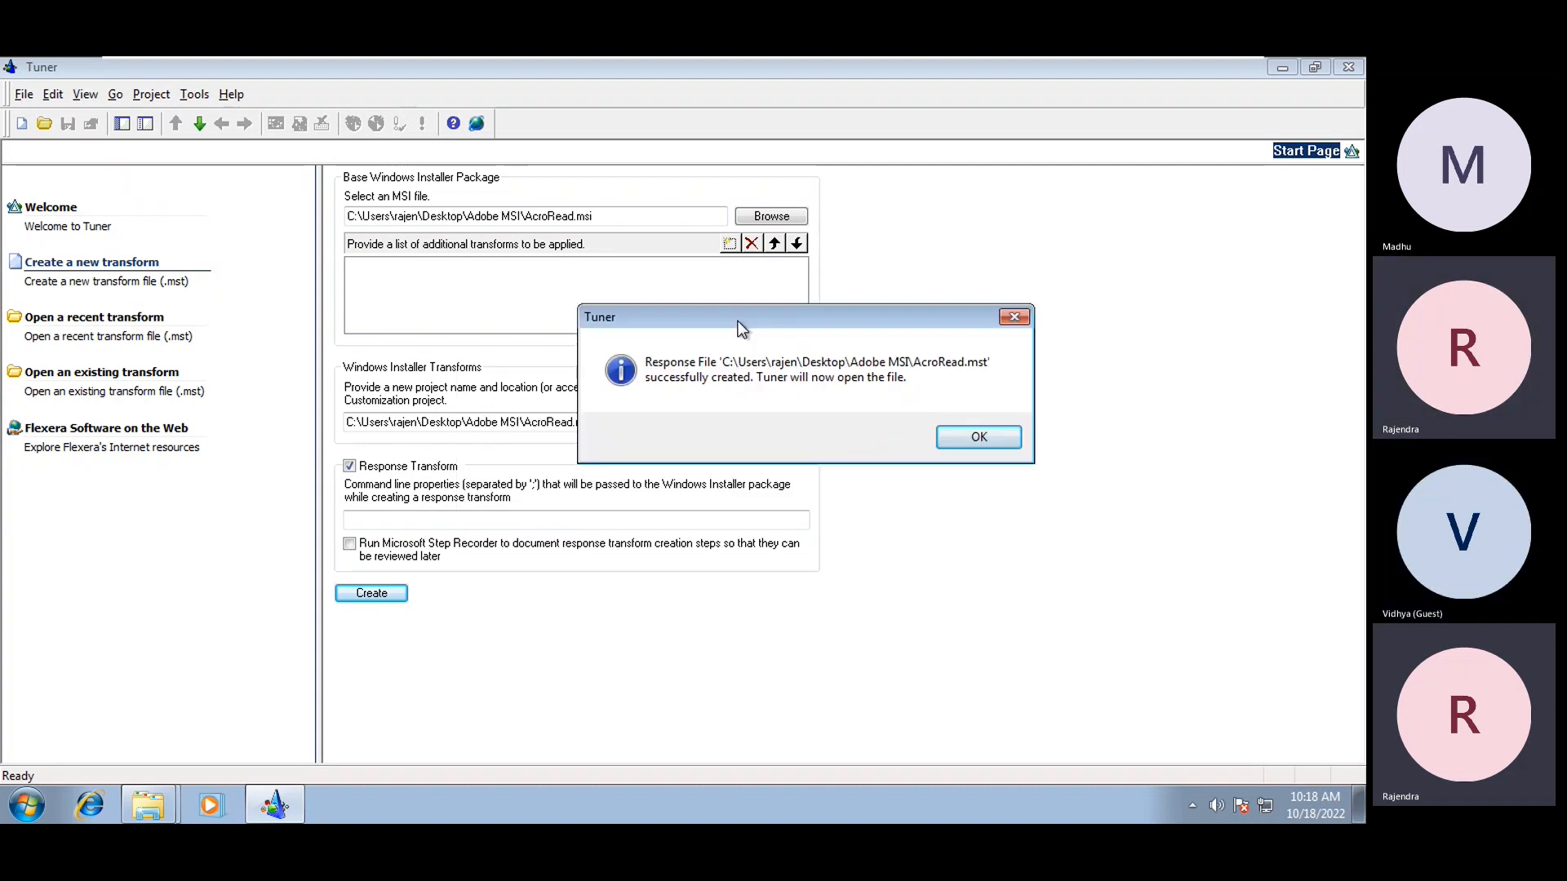
click(973, 443)
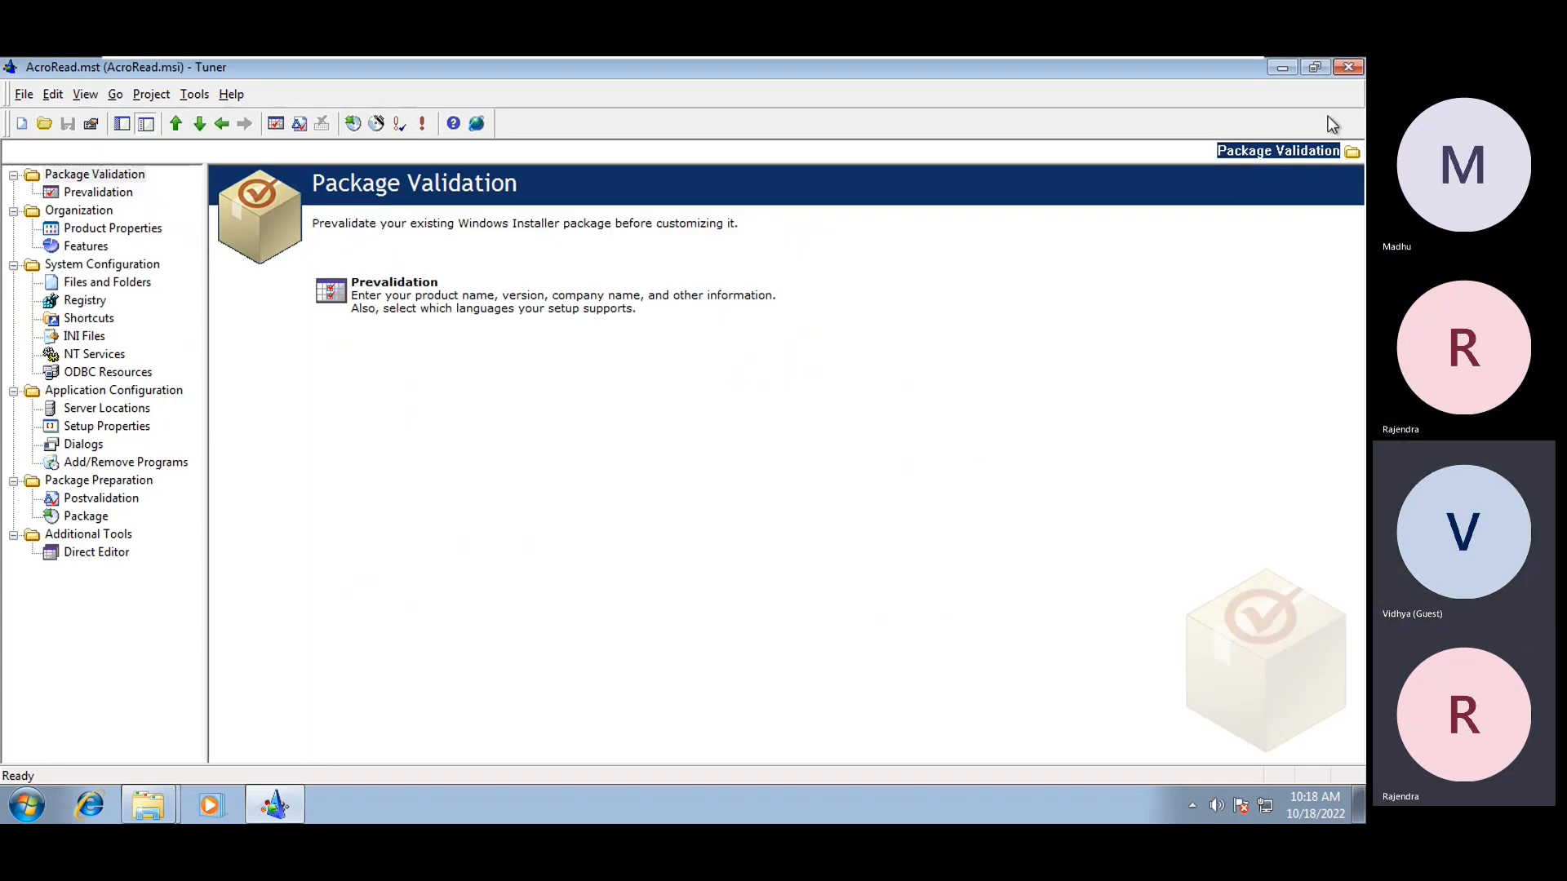
click(1349, 68)
click(795, 298)
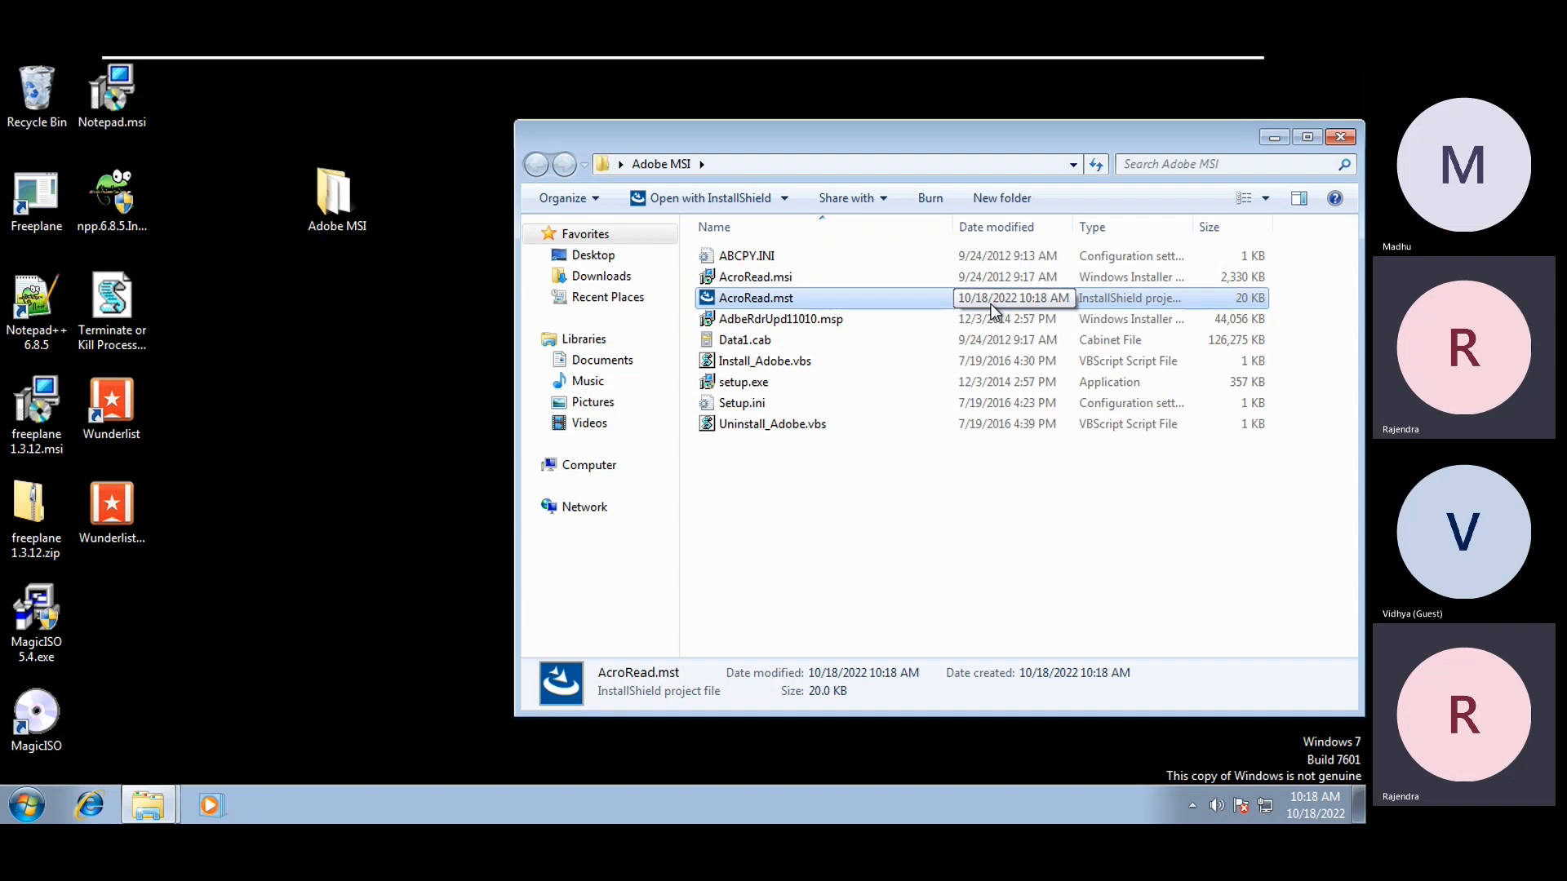
click(783, 277)
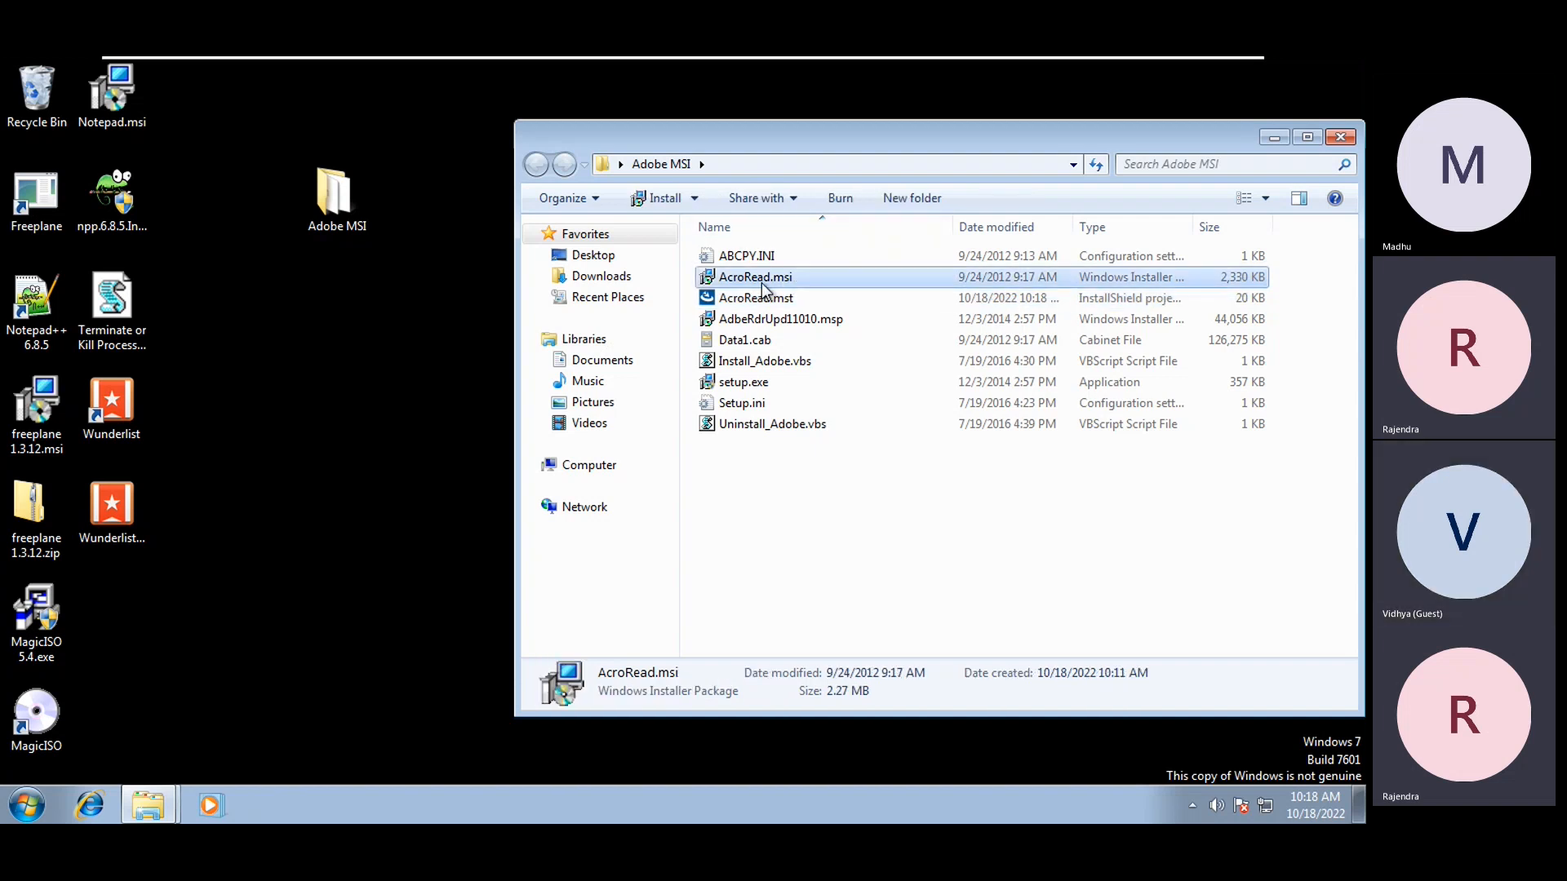
click(737, 302)
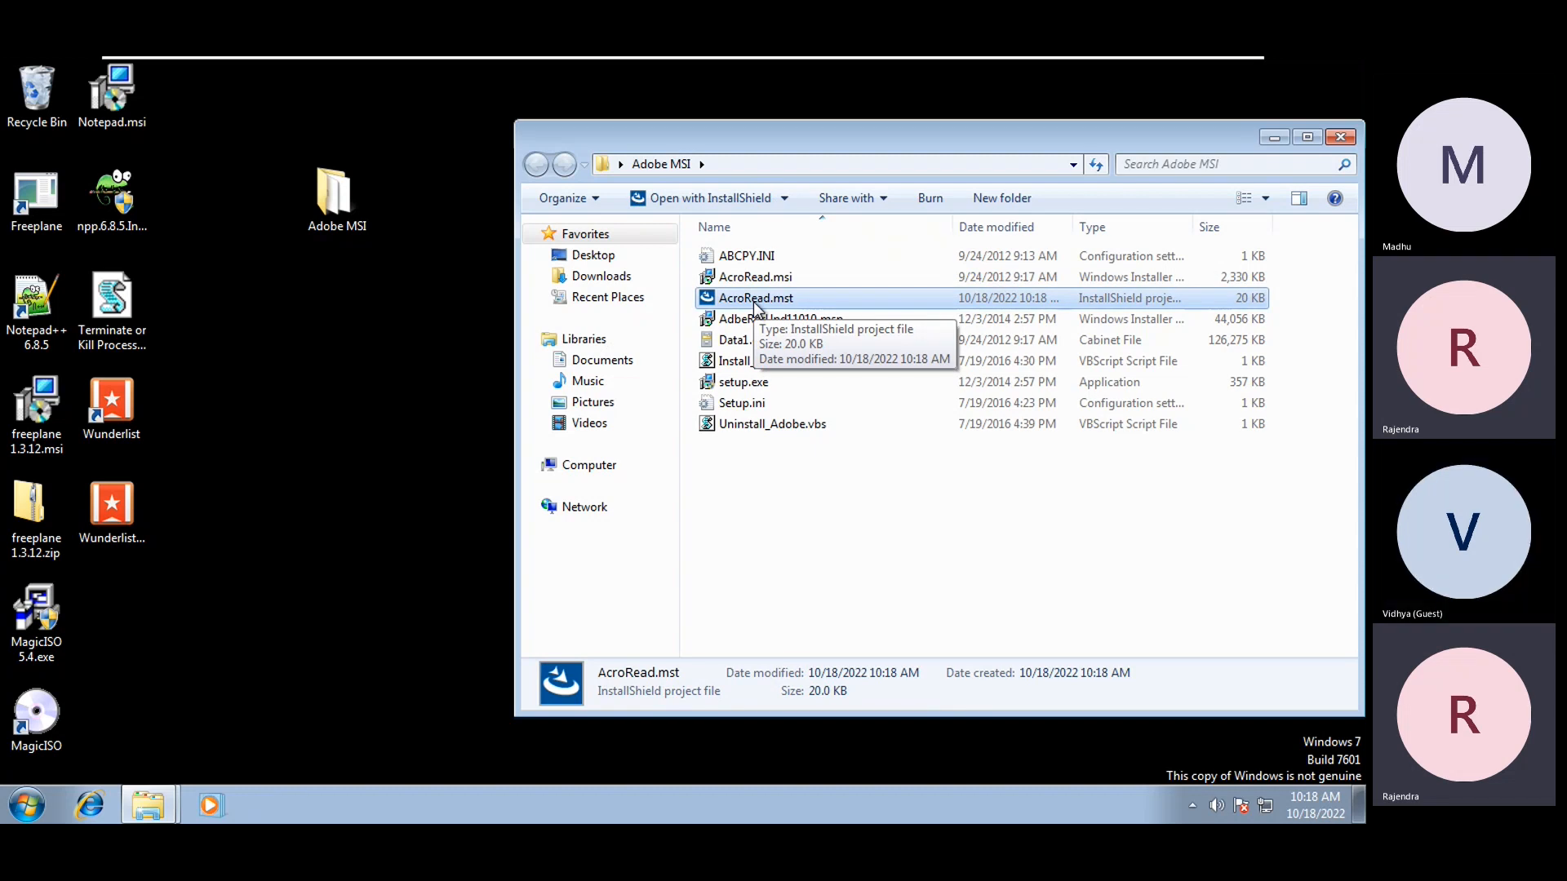
right_click(928, 565)
click(1007, 342)
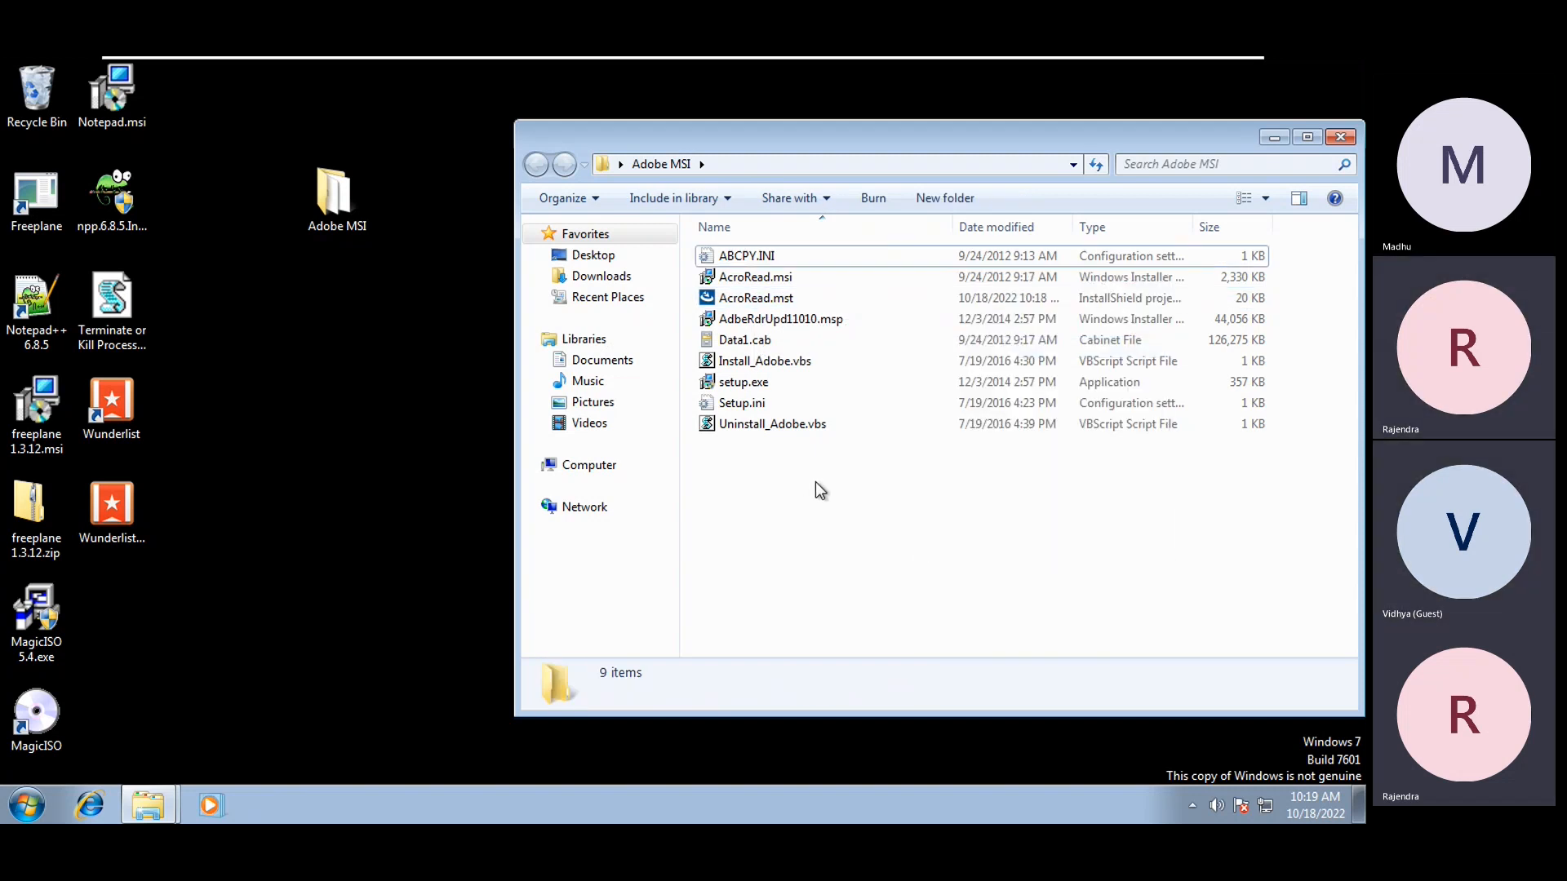
click(777, 281)
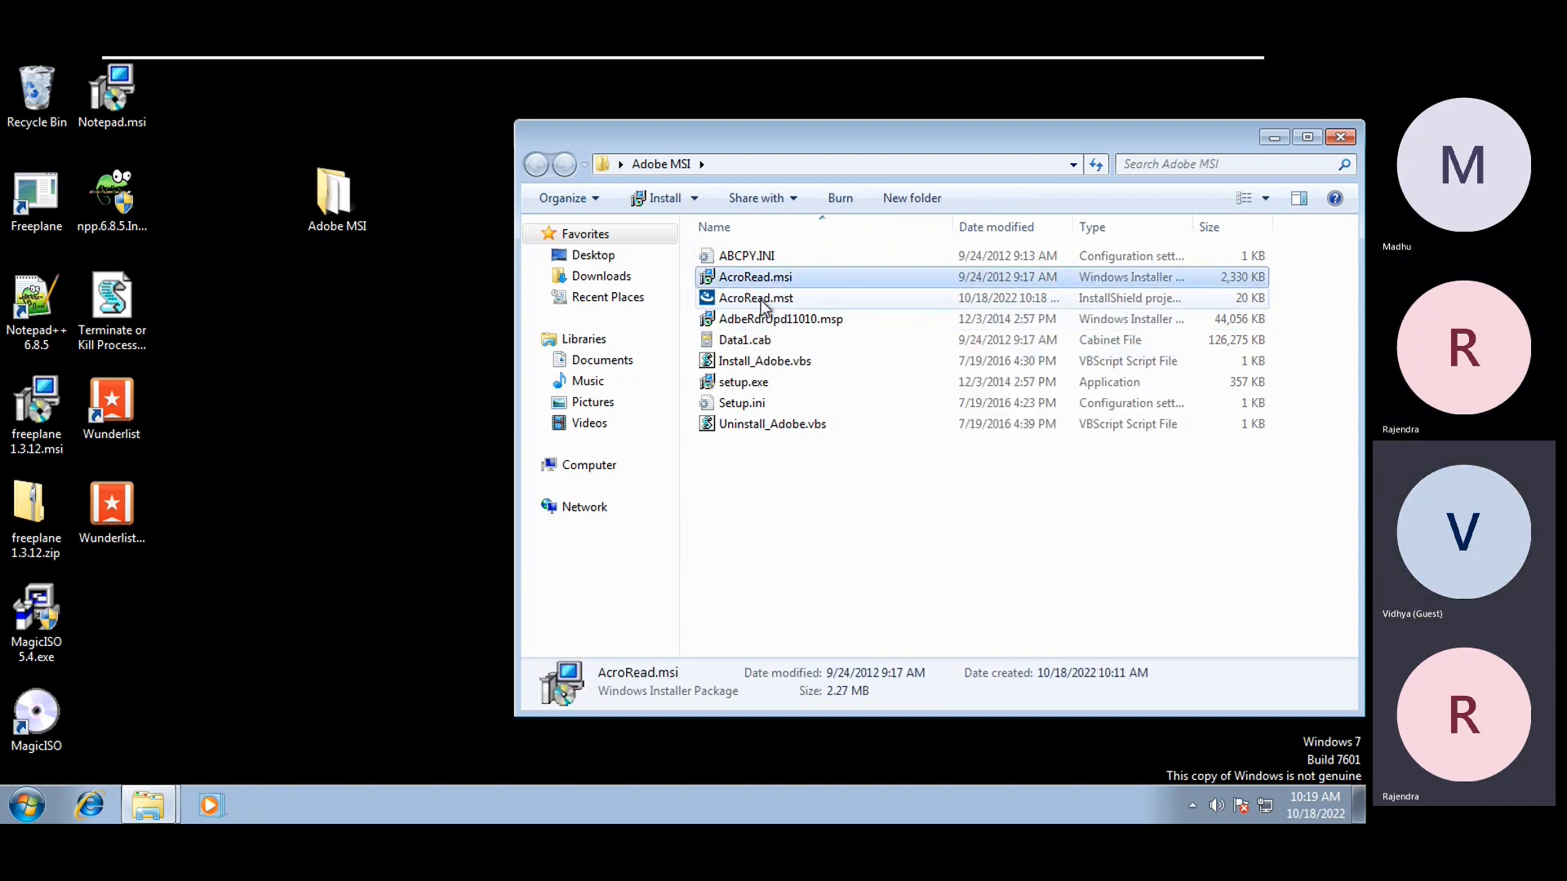
click(761, 300)
click(760, 280)
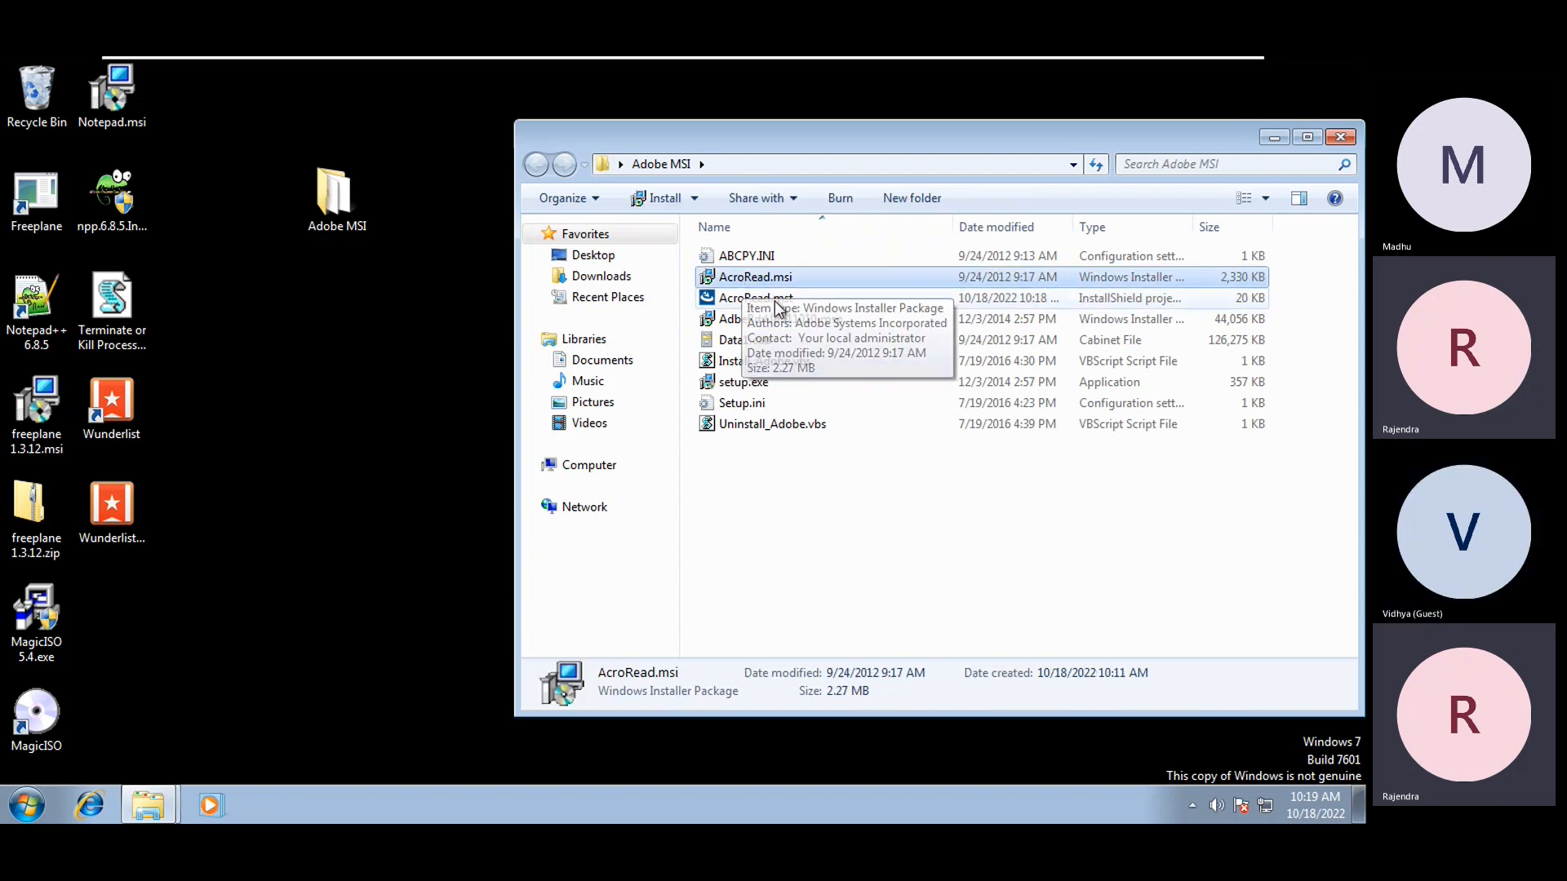
right_click(770, 280)
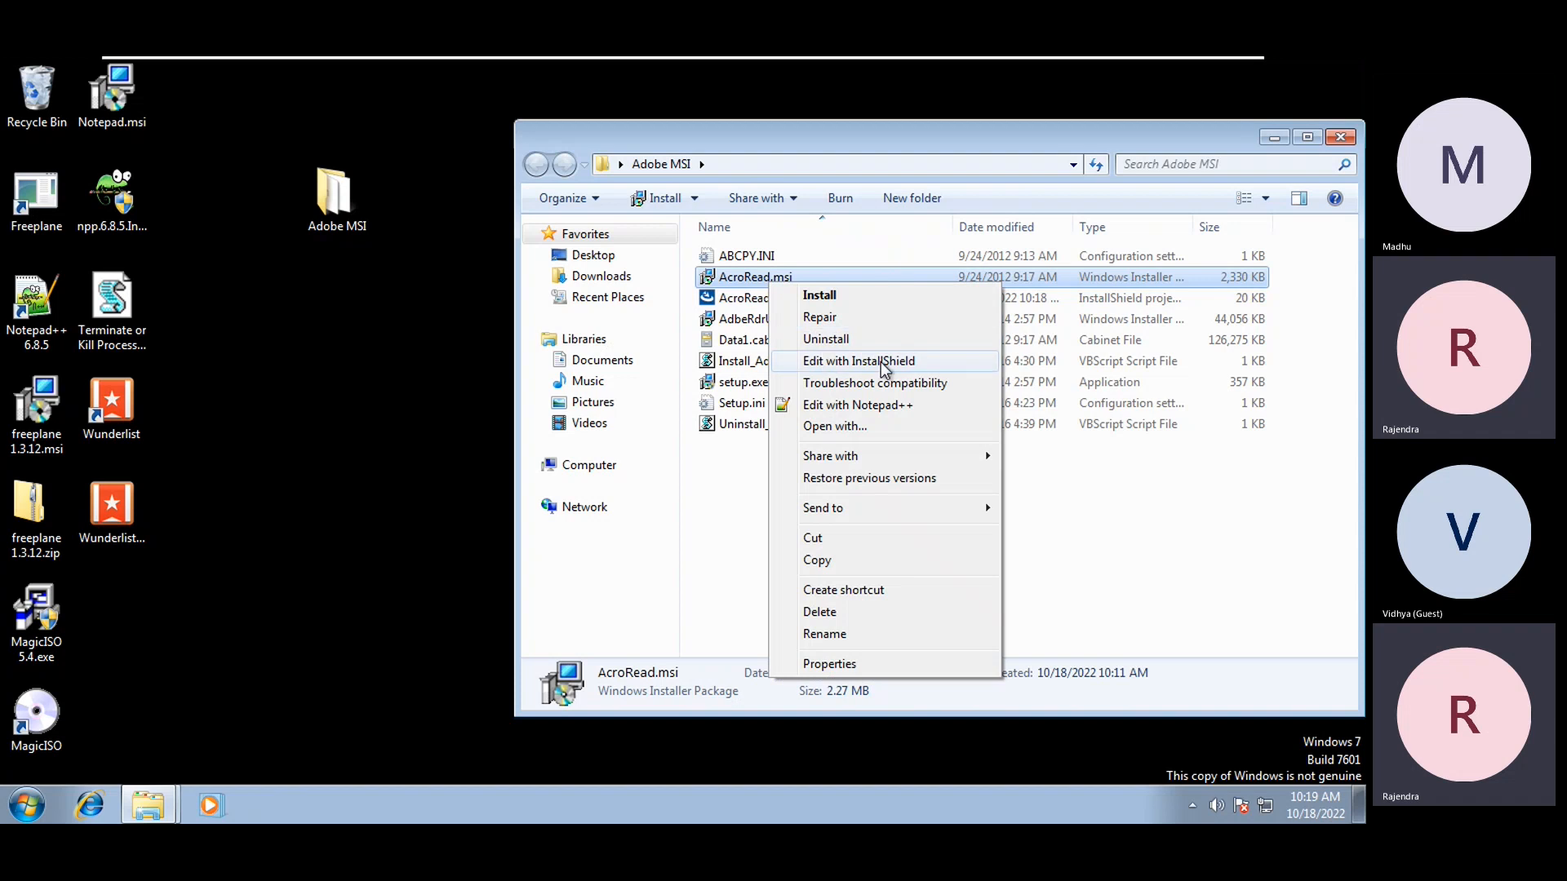
click(1070, 488)
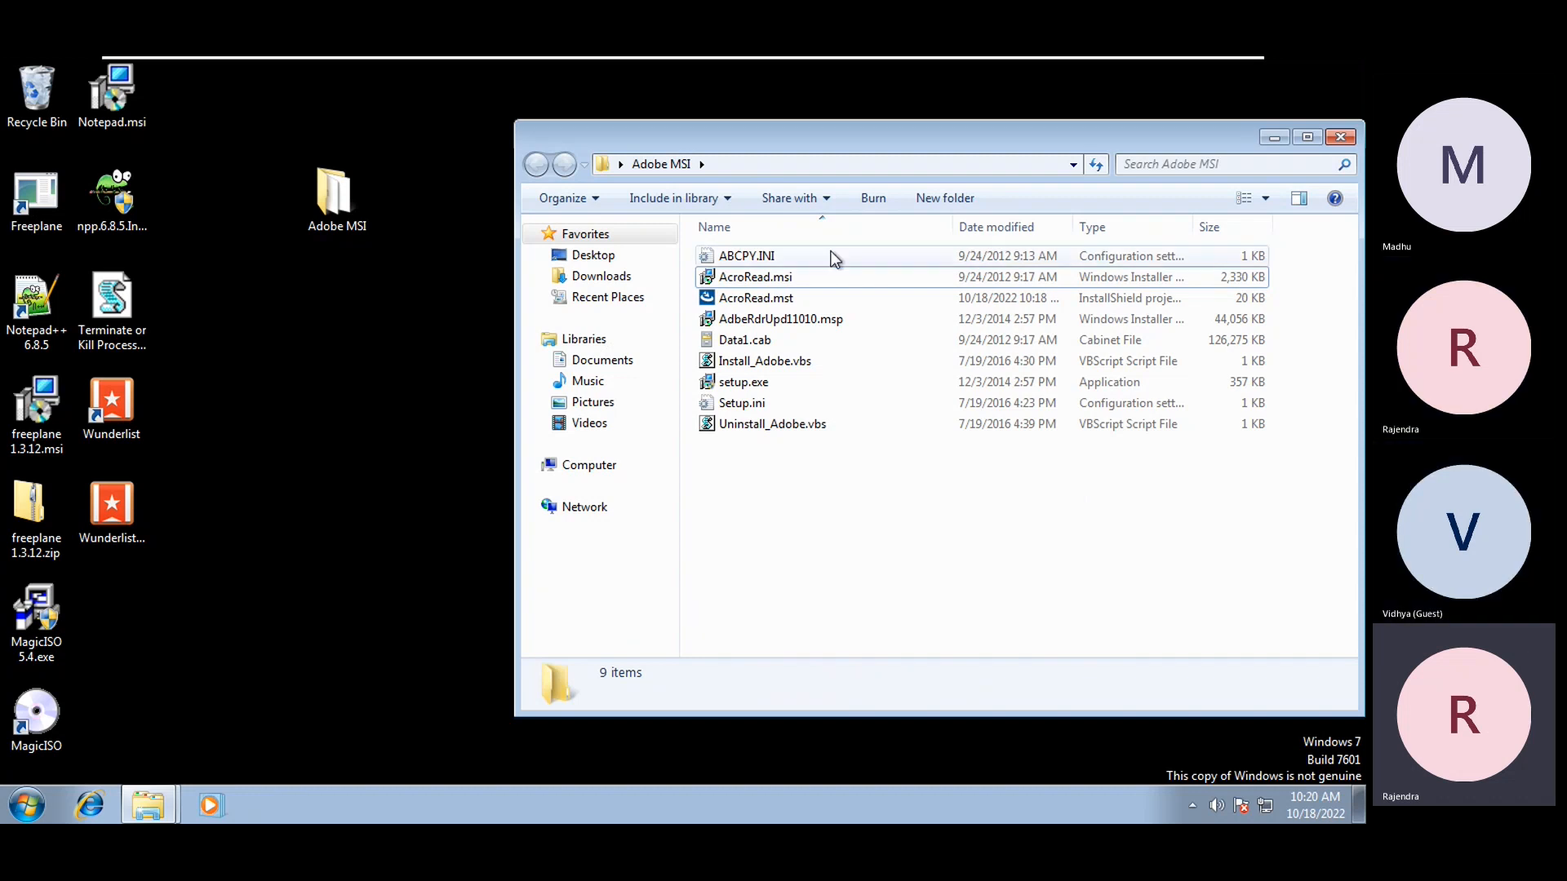
click(729, 295)
Open AcroRead.mst with 'Edit with InstallShield' from its context menu
right_click(755, 299)
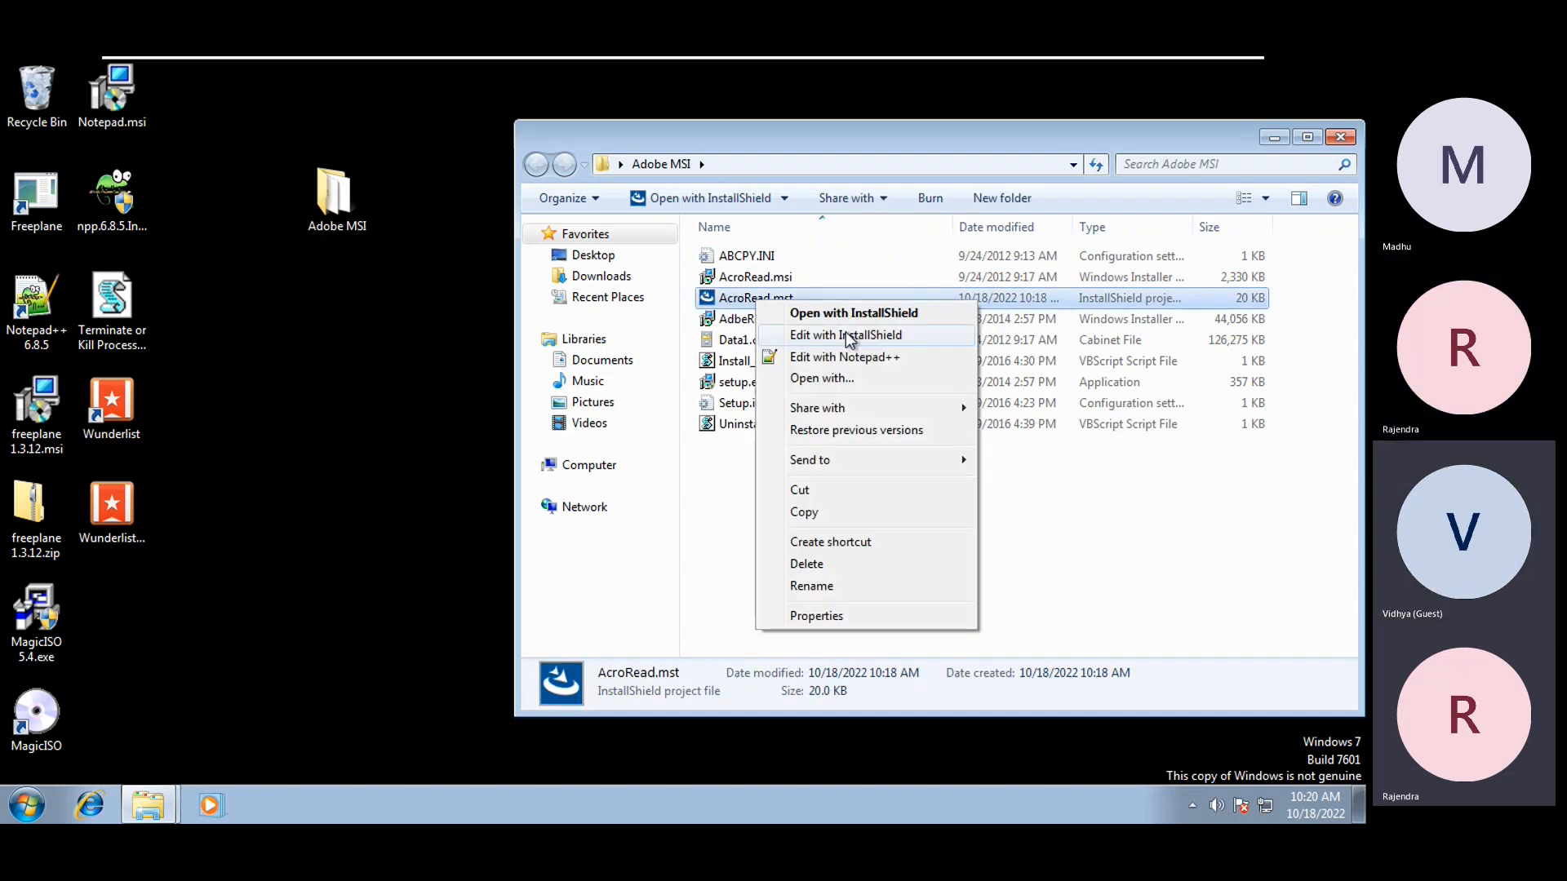
click(730, 491)
click(767, 279)
click(774, 301)
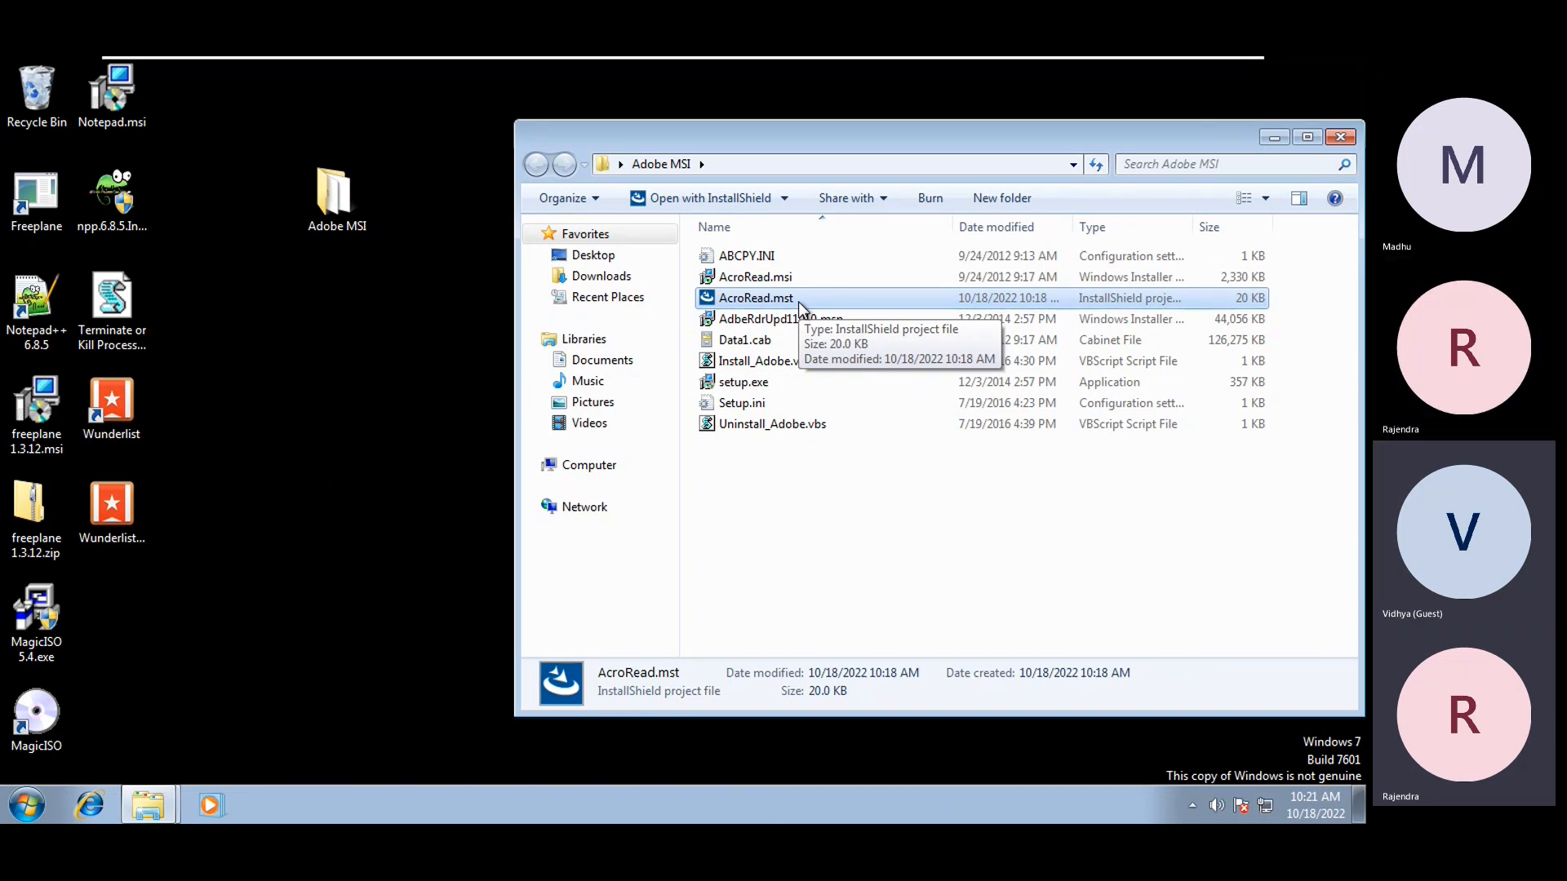
right_click(799, 303)
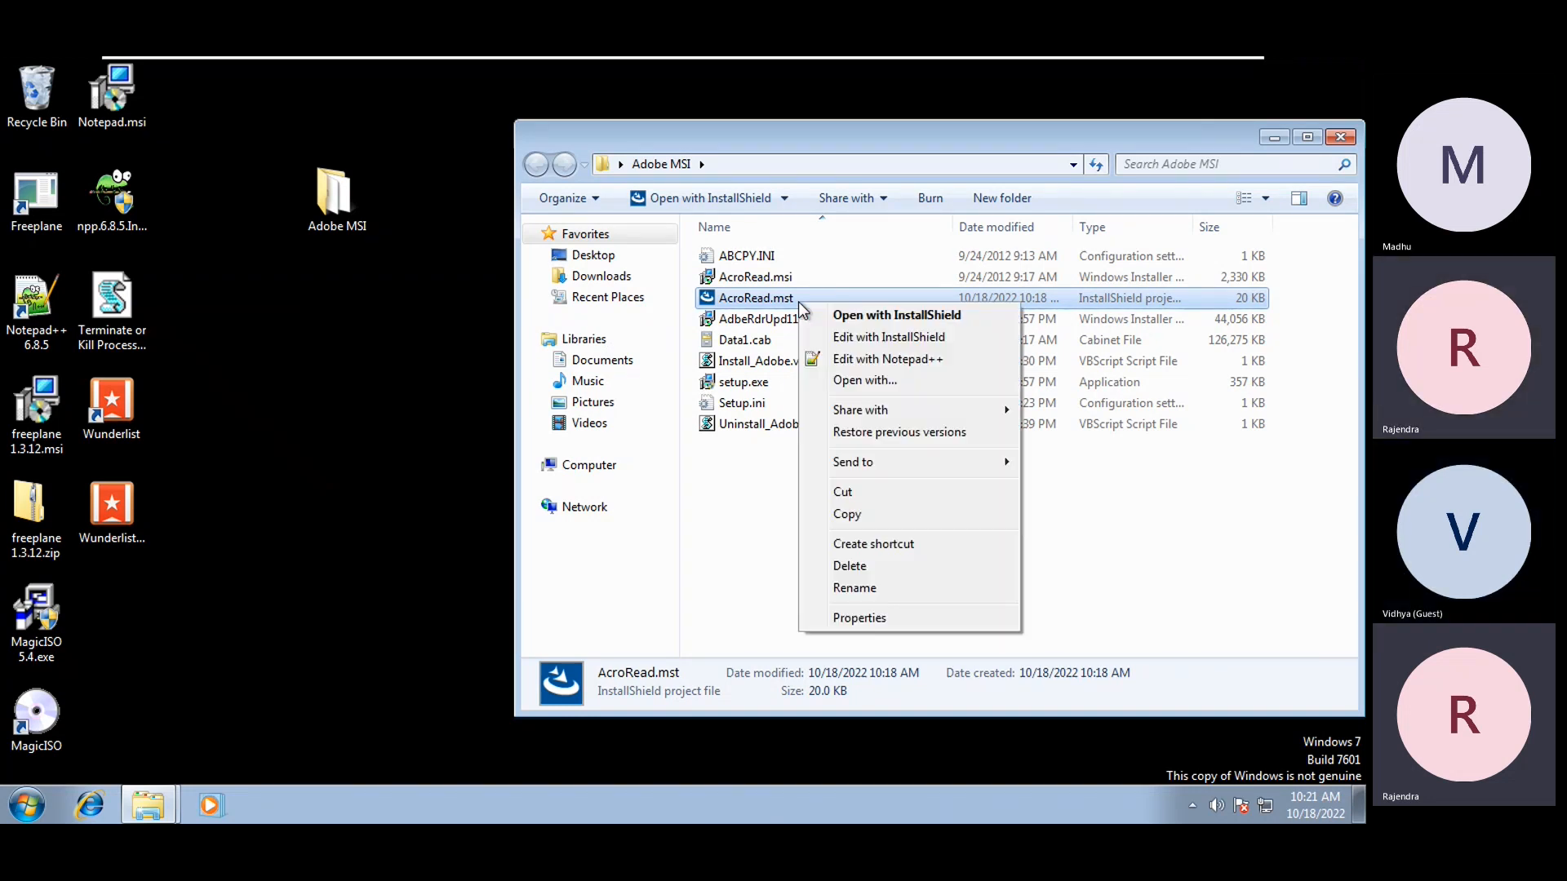
click(845, 336)
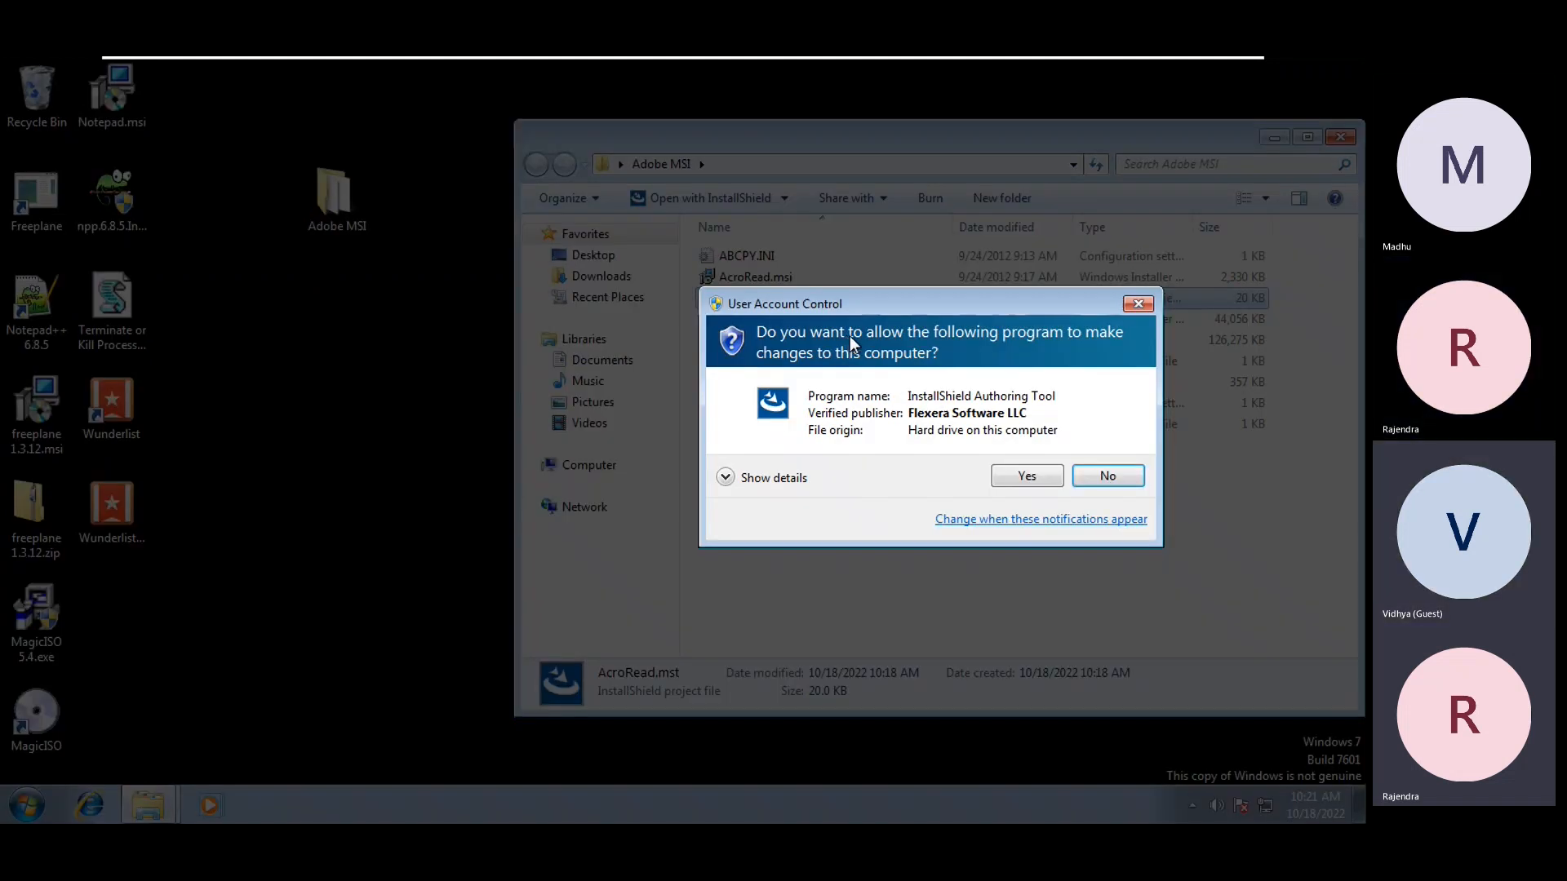
Allow InstallShield through UAC and advance the Open Transform Wizard to browse for the base MSI
click(1037, 478)
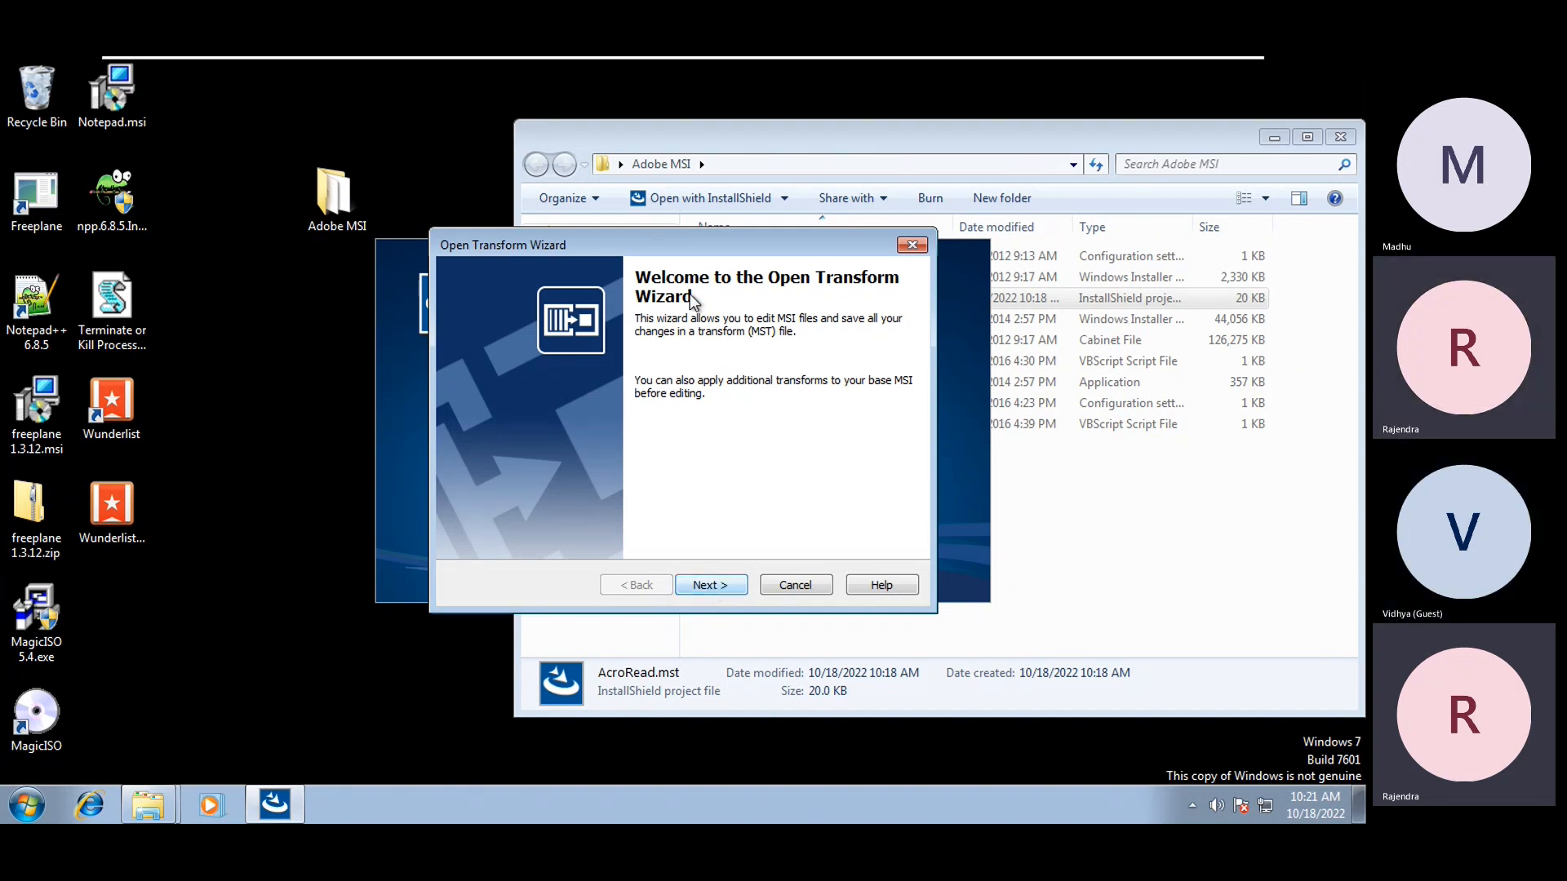
click(725, 586)
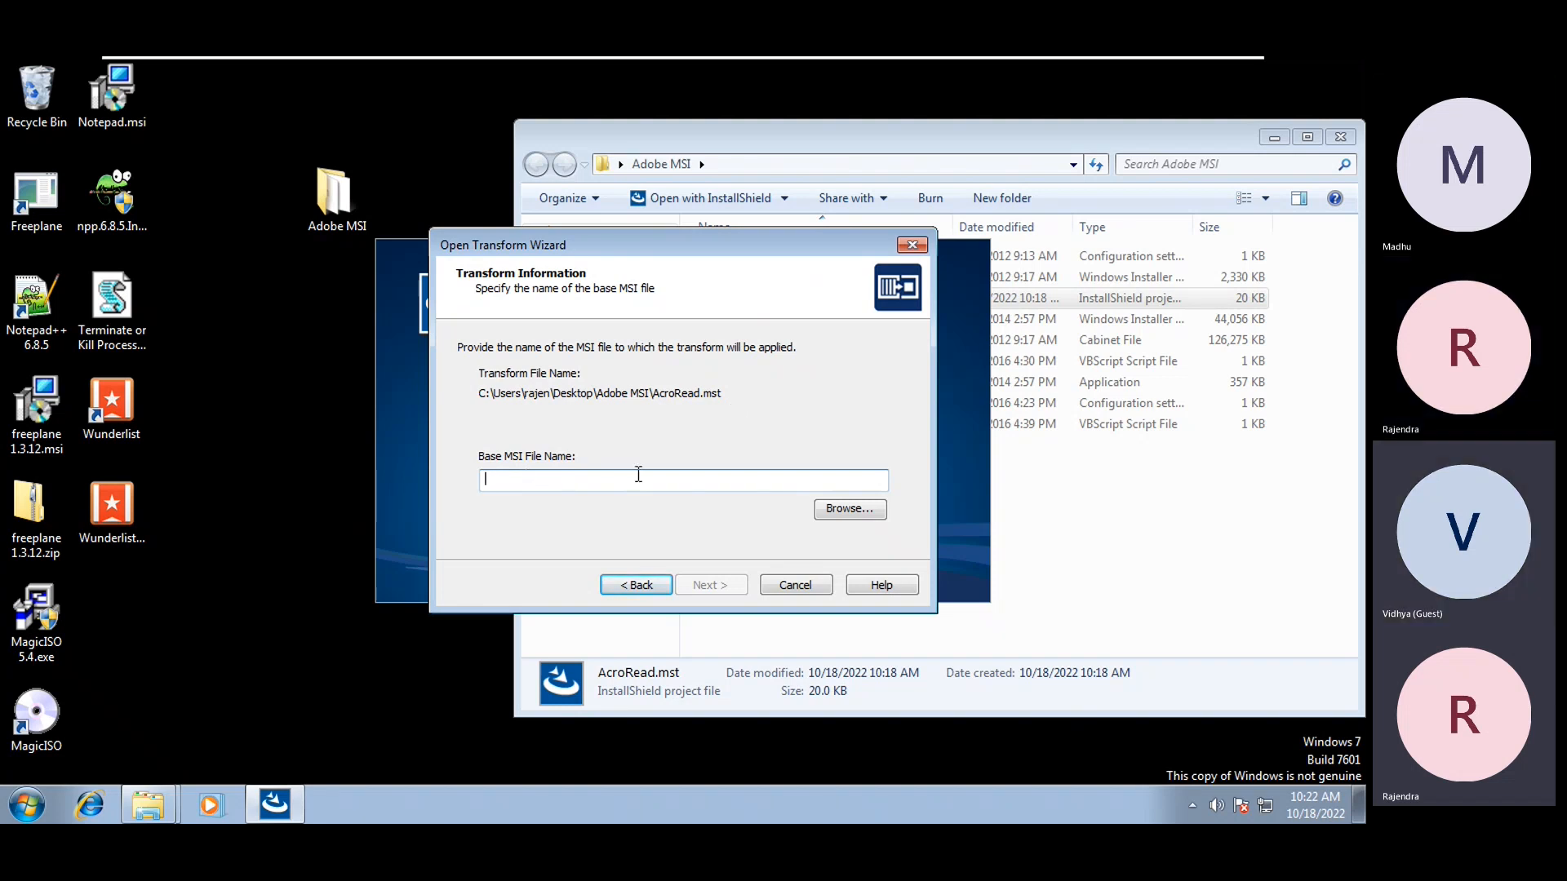
click(853, 509)
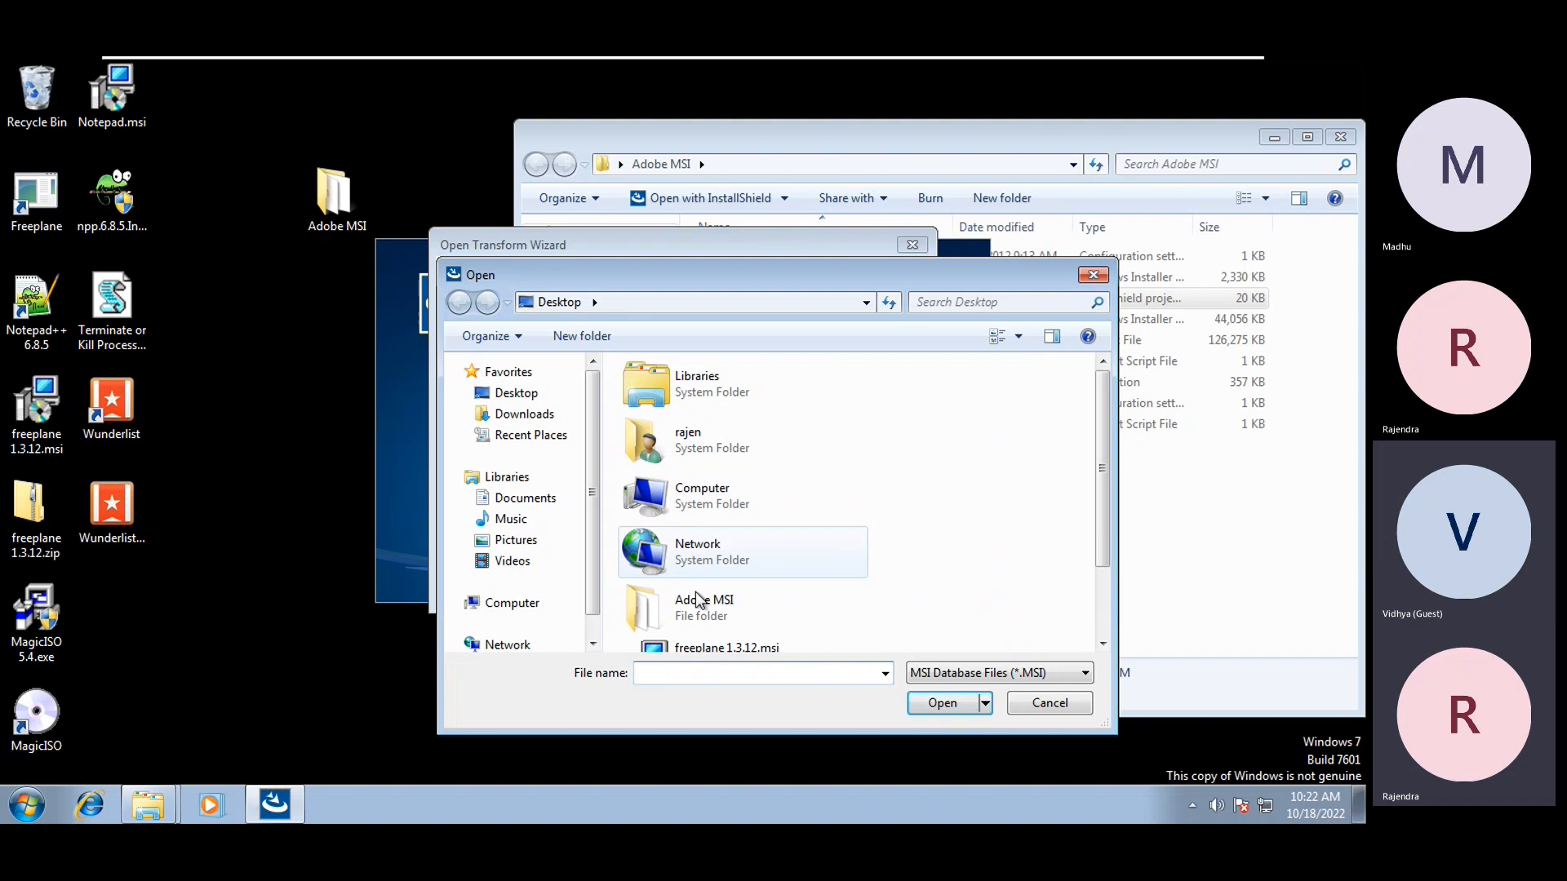
Choose AcroRead.msi in Adobe MSI as the base package and finish the wizard to open AcroRead.mst
double_click(704, 609)
click(695, 397)
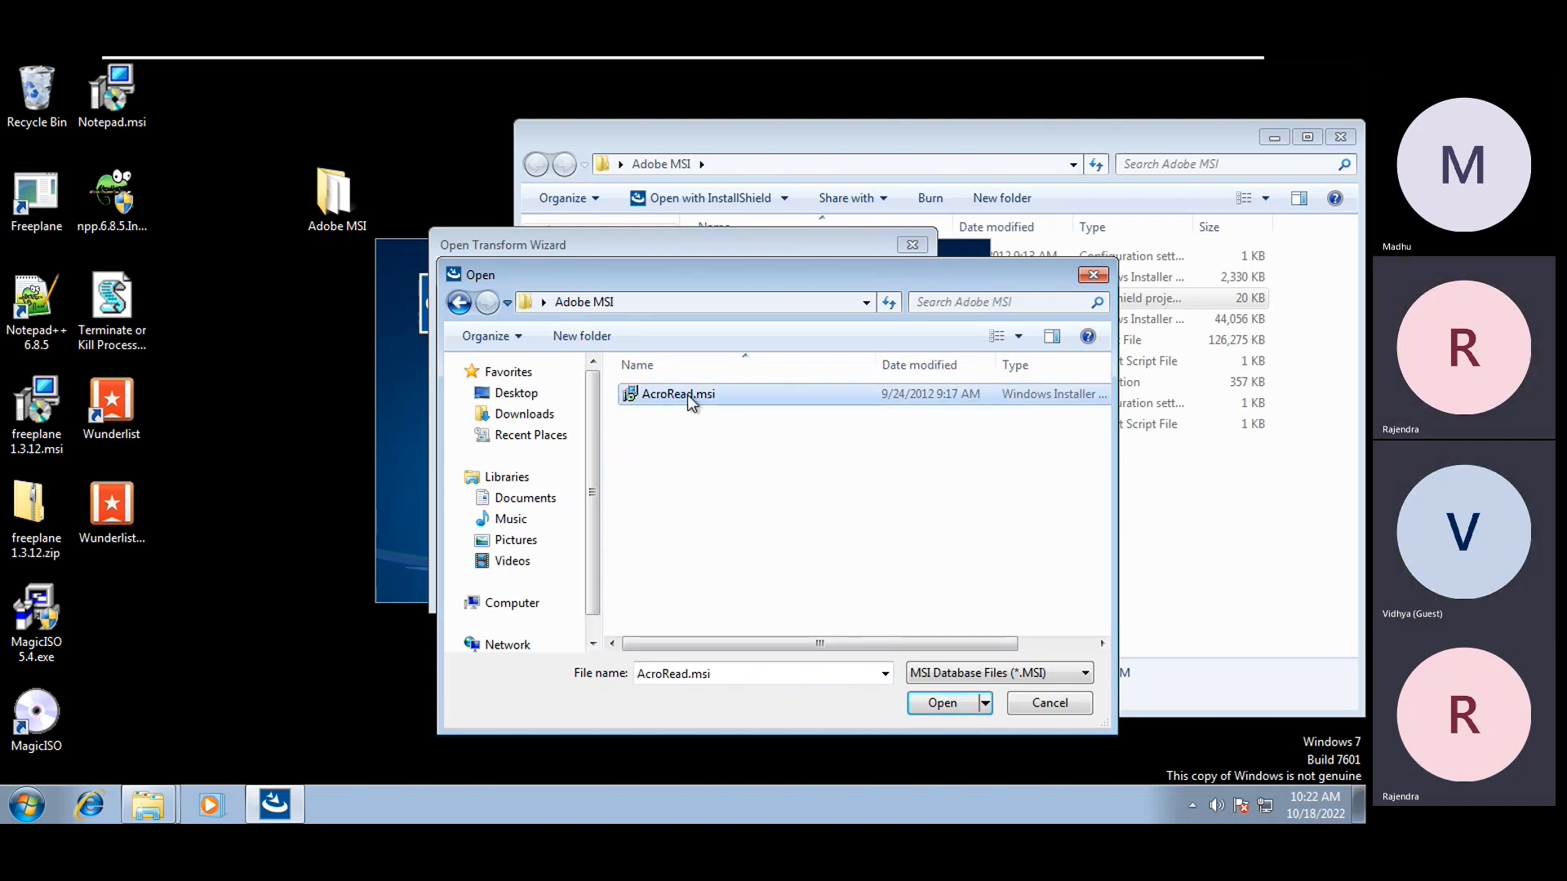
click(943, 704)
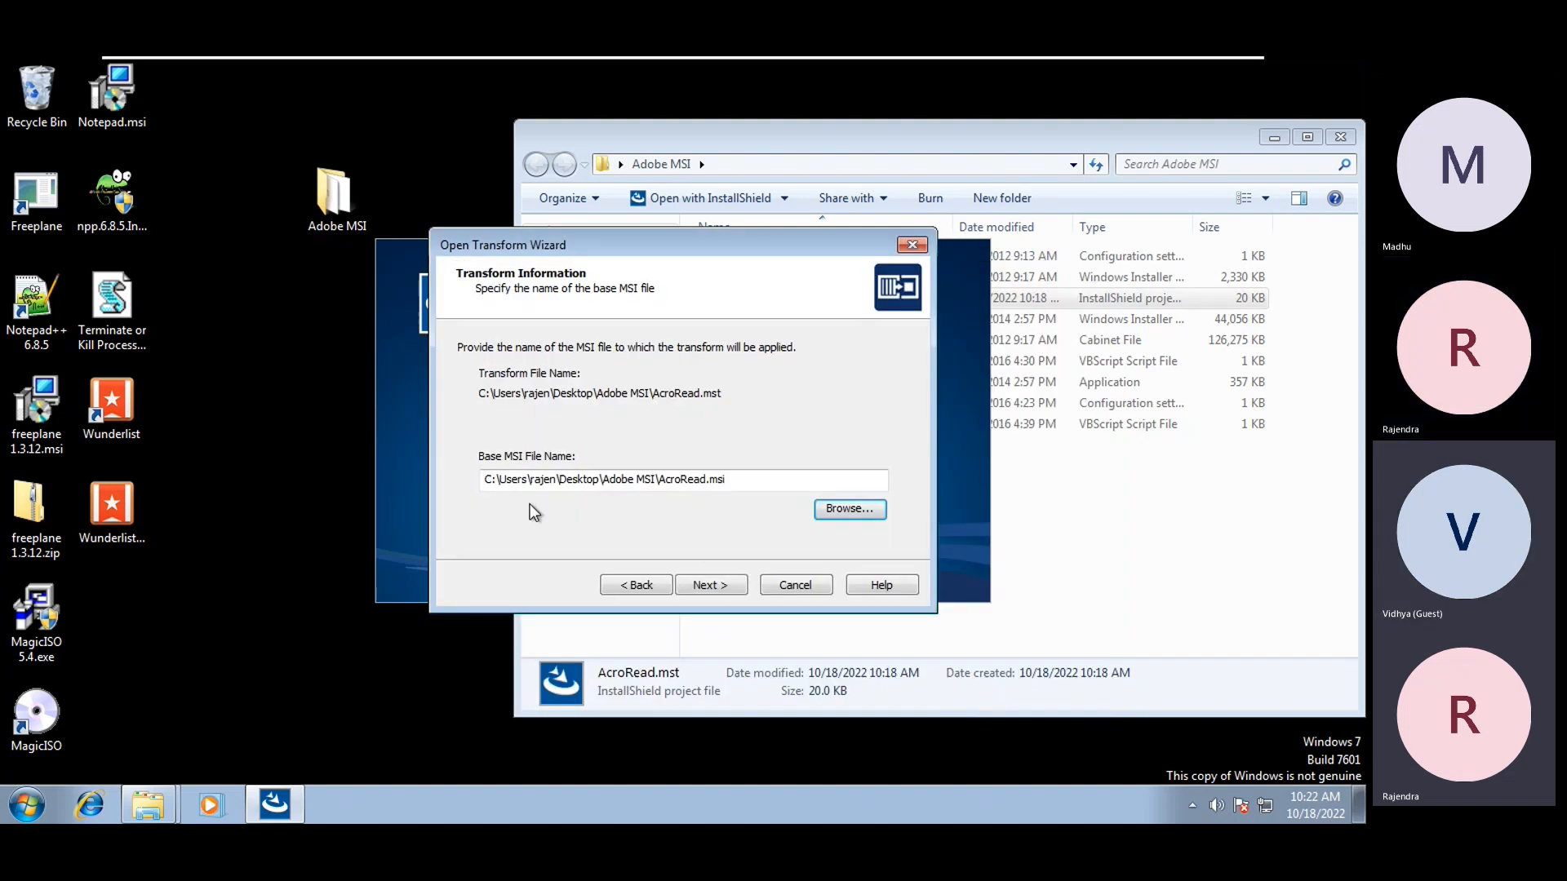
click(712, 586)
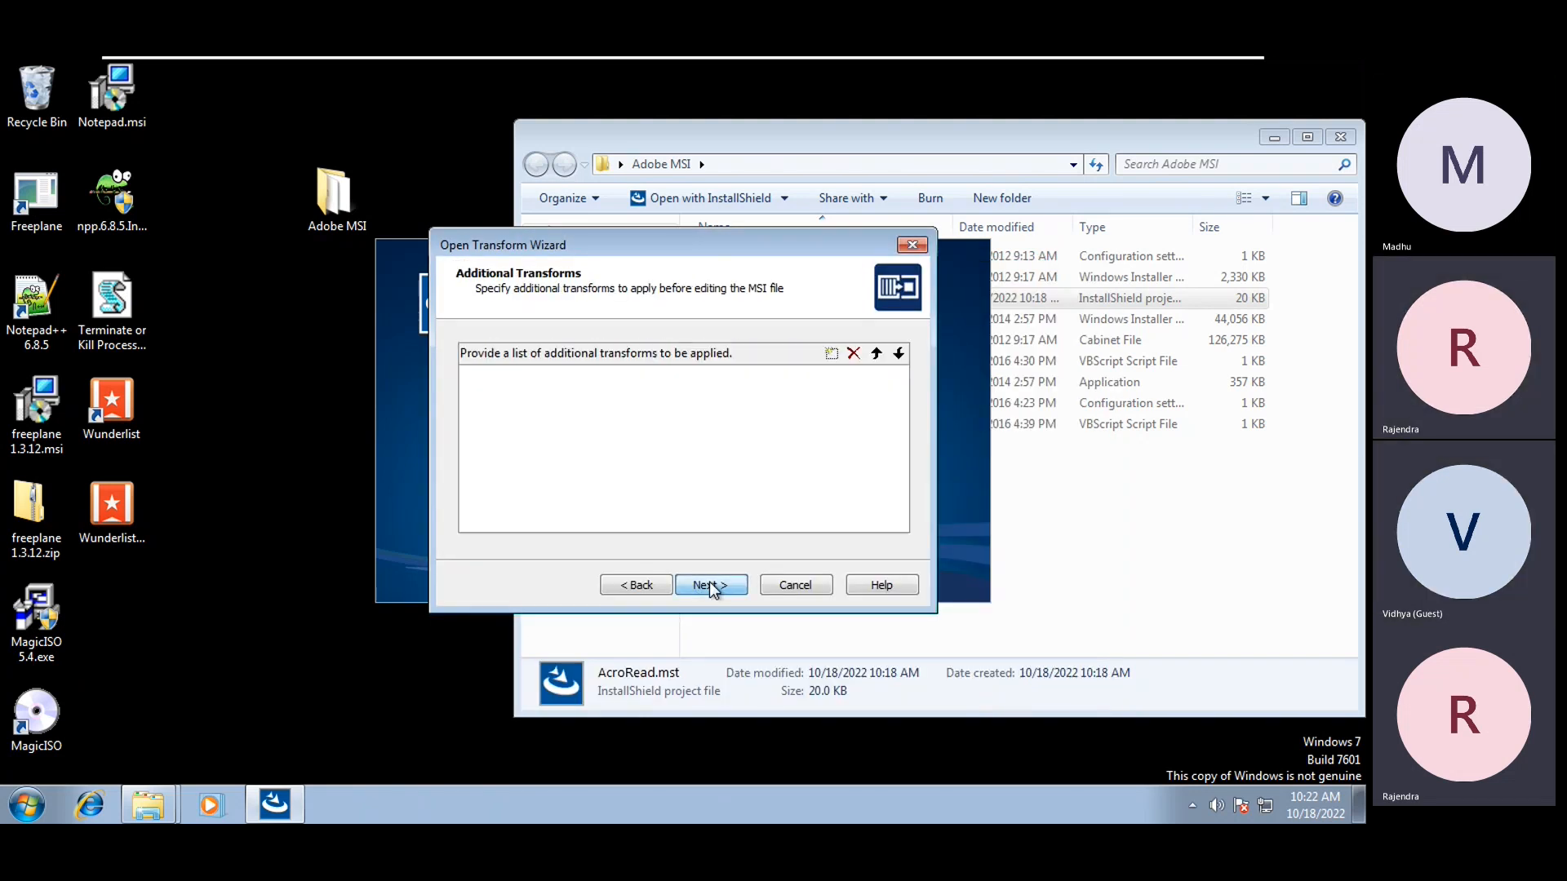
click(712, 586)
click(712, 586)
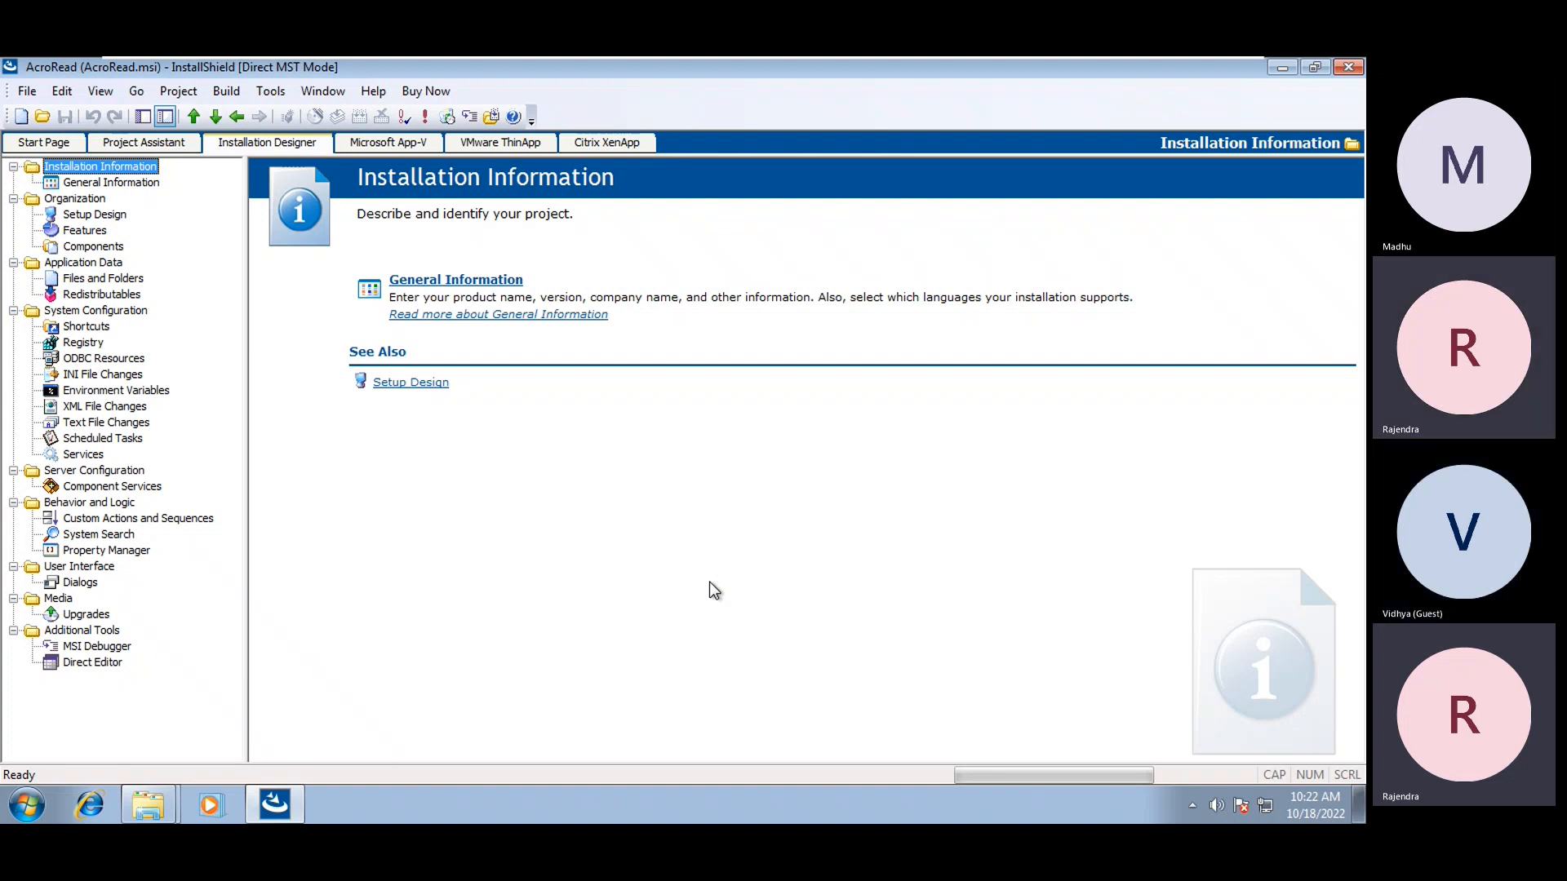
click(103, 186)
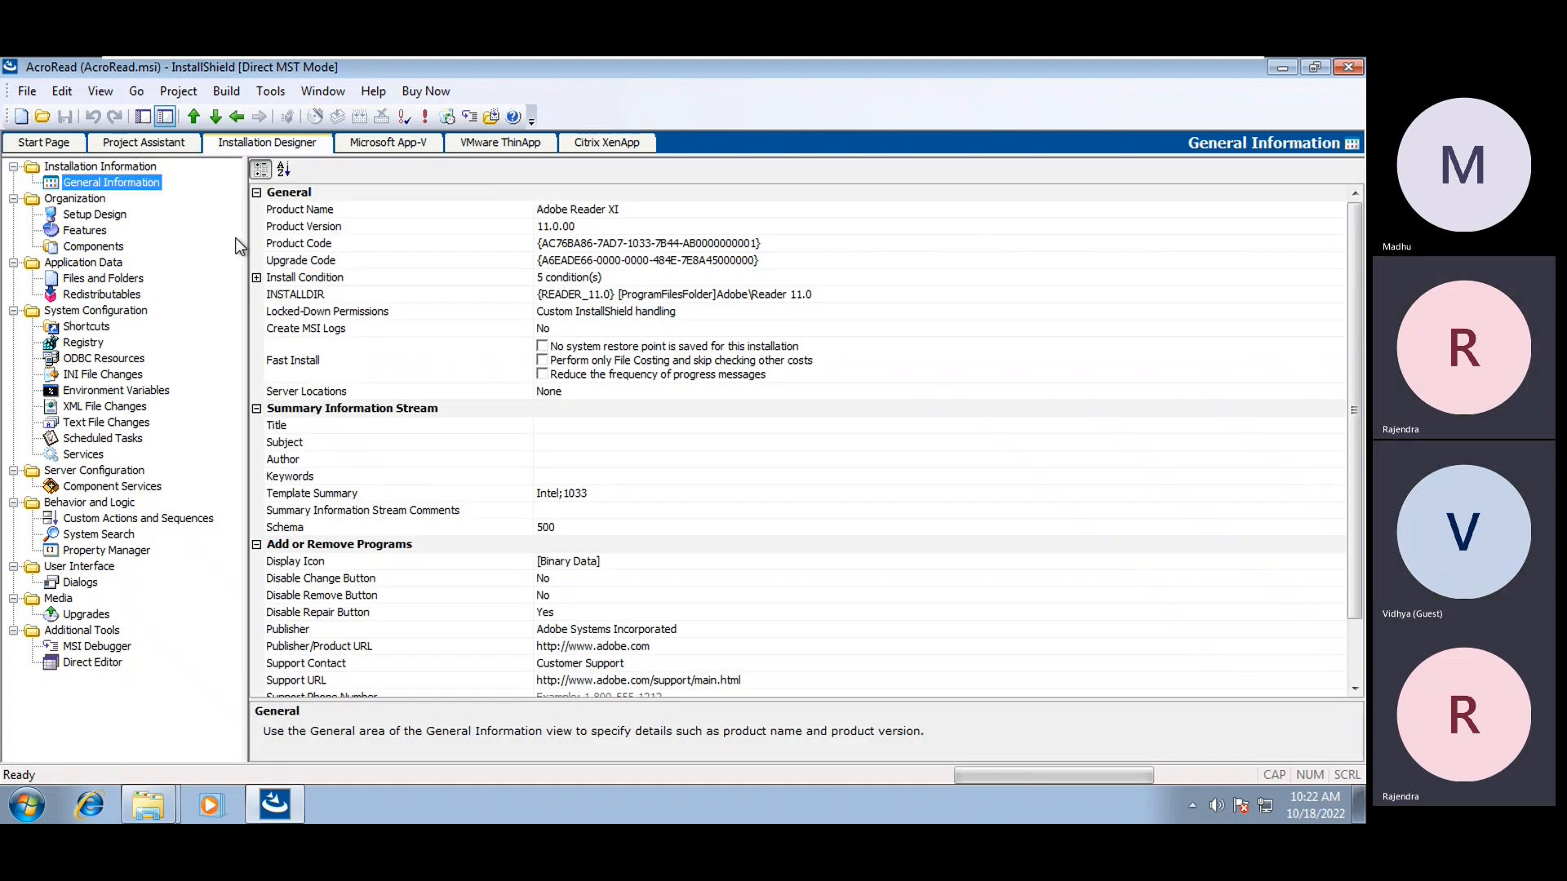
Review the Product Name and Disable Remove Button rows on the General Information page
click(317, 212)
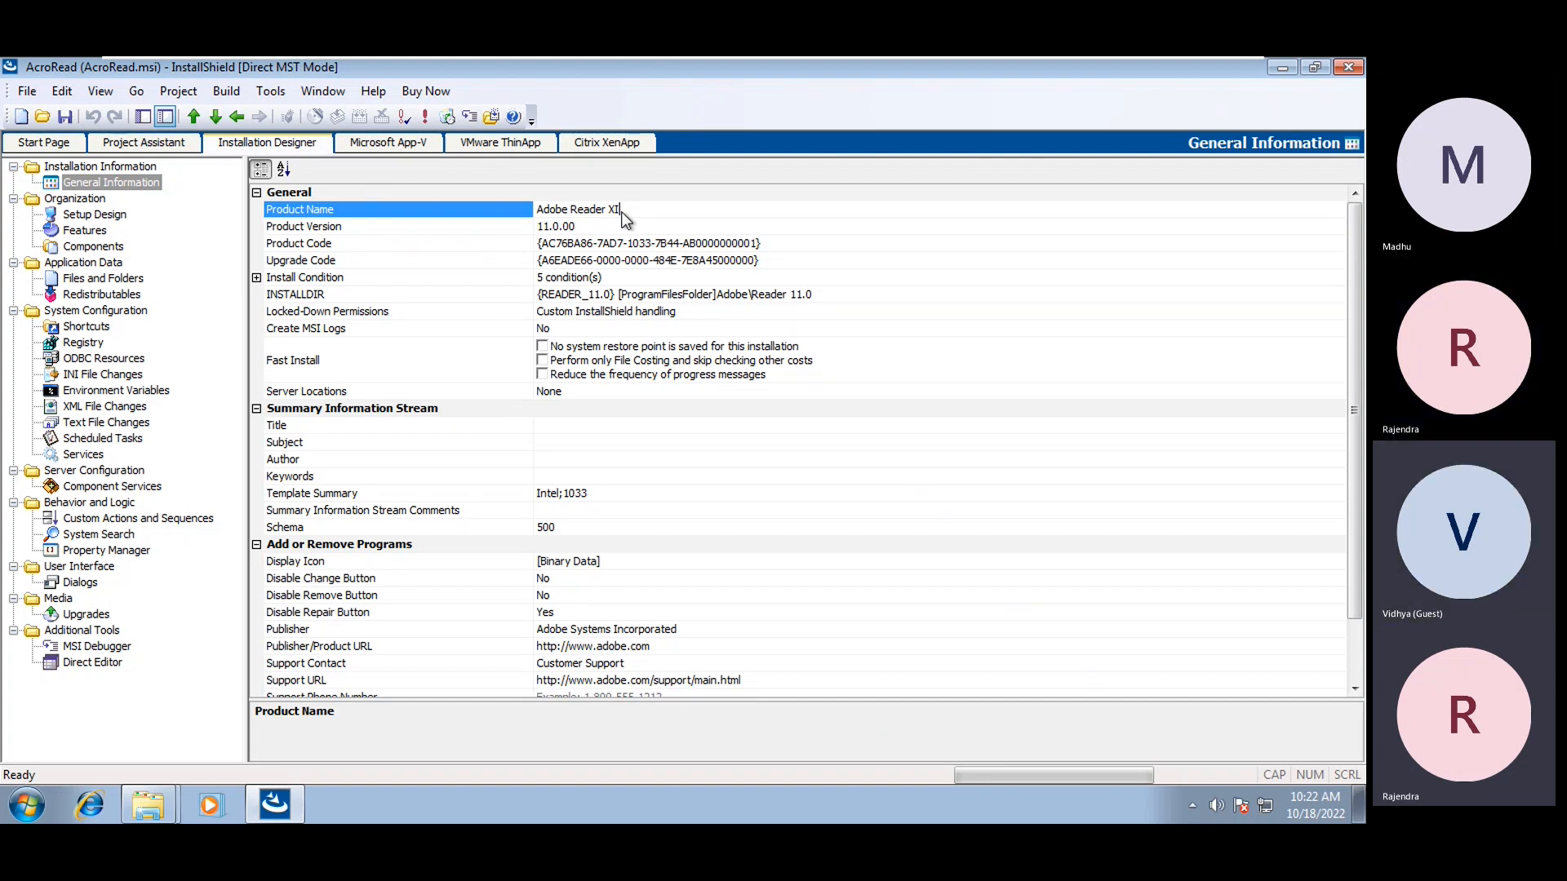
click(341, 590)
scroll(313, 579, down, 1)
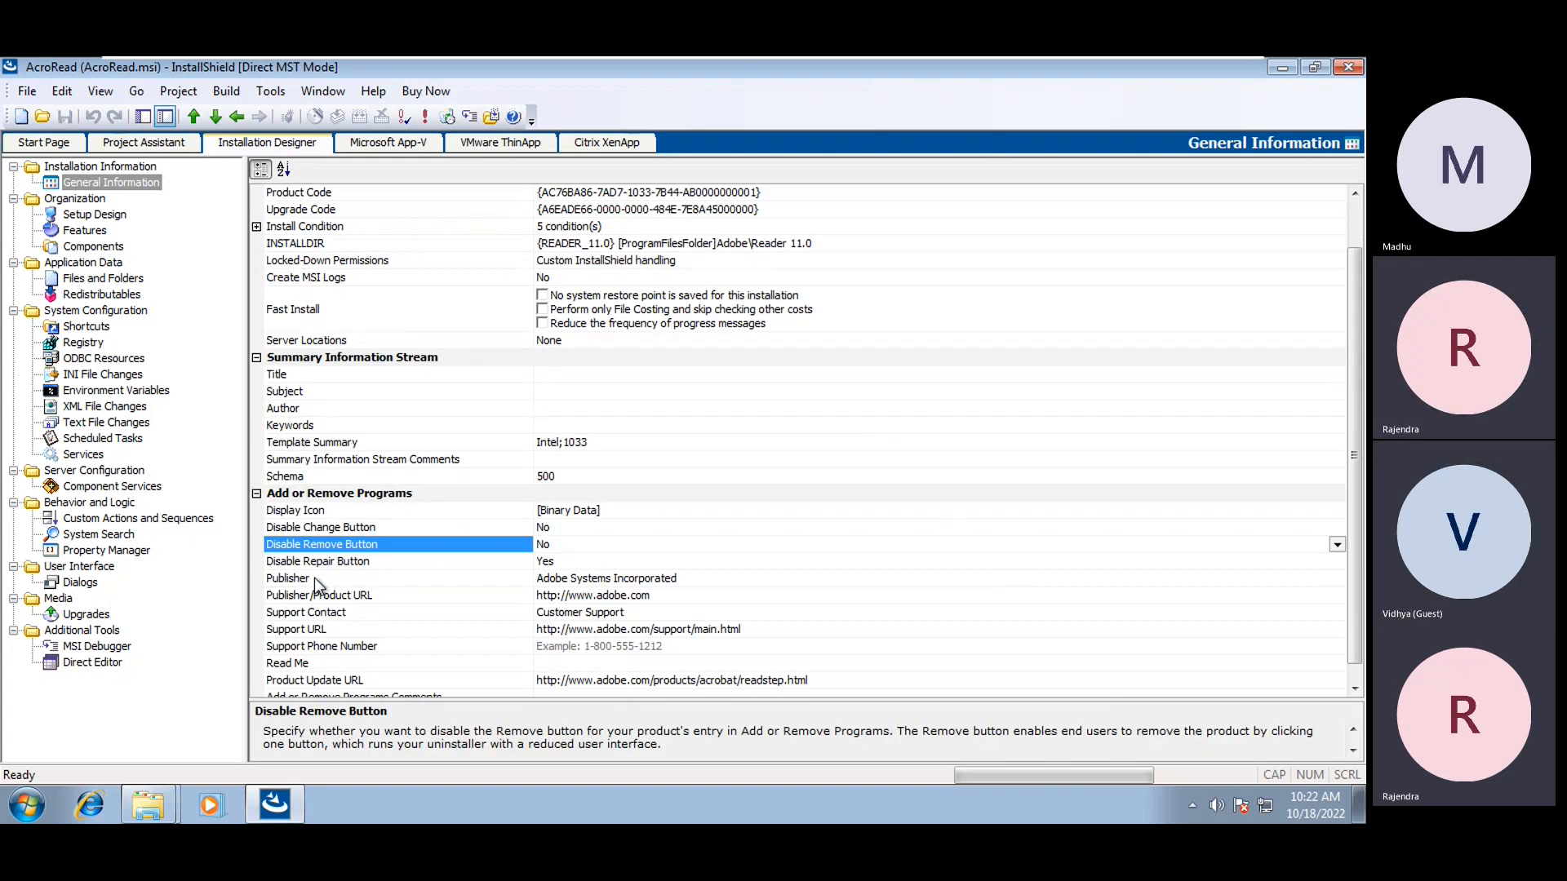
click(570, 527)
In Add or Remove Programs, set Disable Change and Remove Buttons to Yes, Disable Repair to No
click(555, 528)
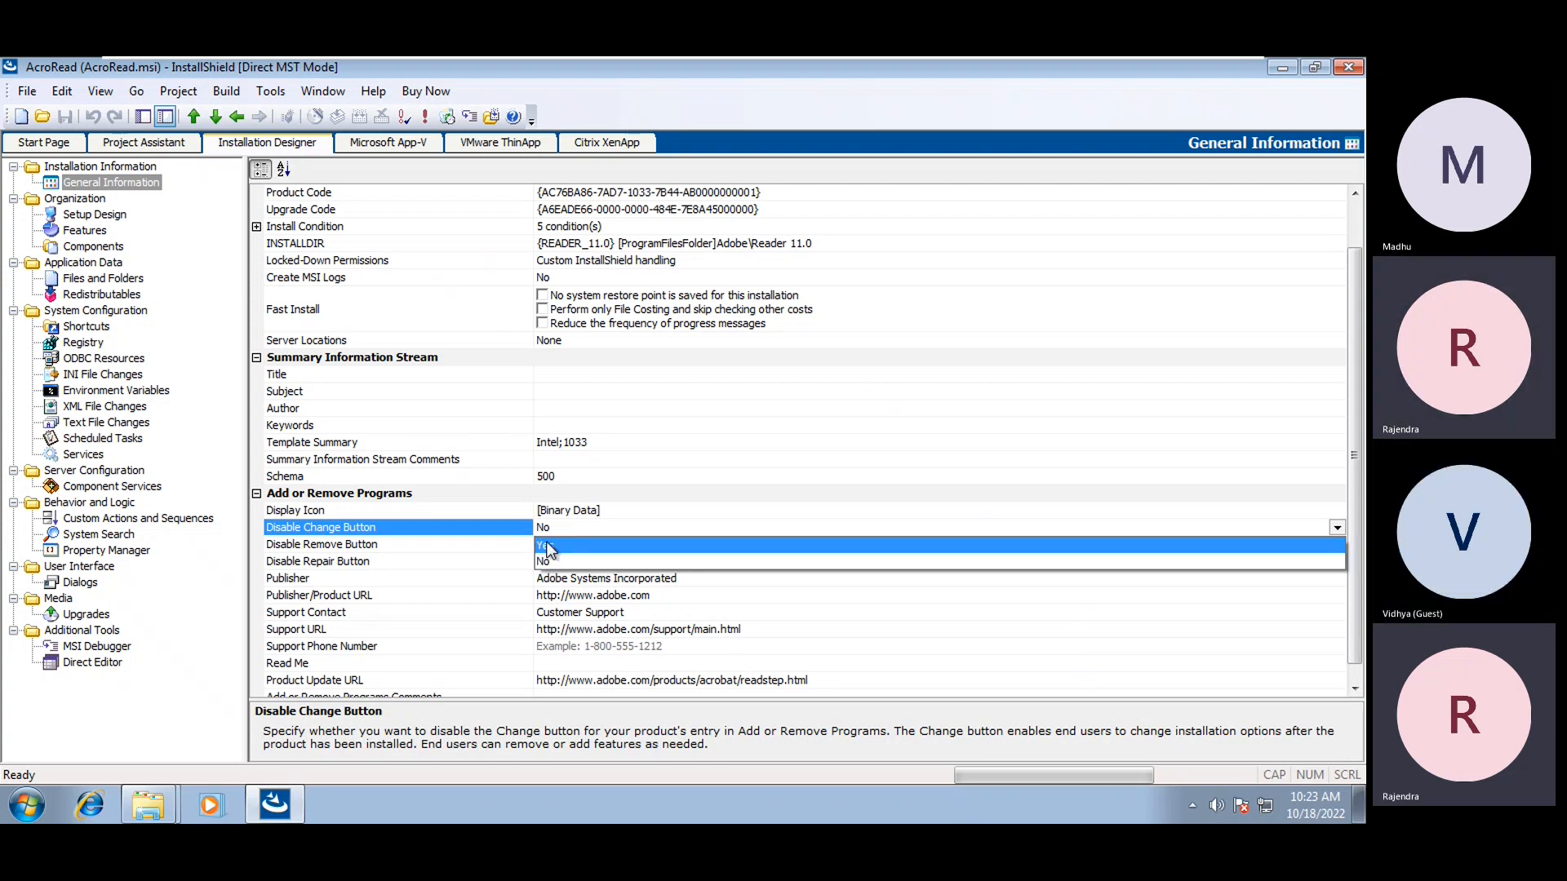
click(546, 545)
click(325, 545)
click(543, 545)
click(547, 561)
click(326, 561)
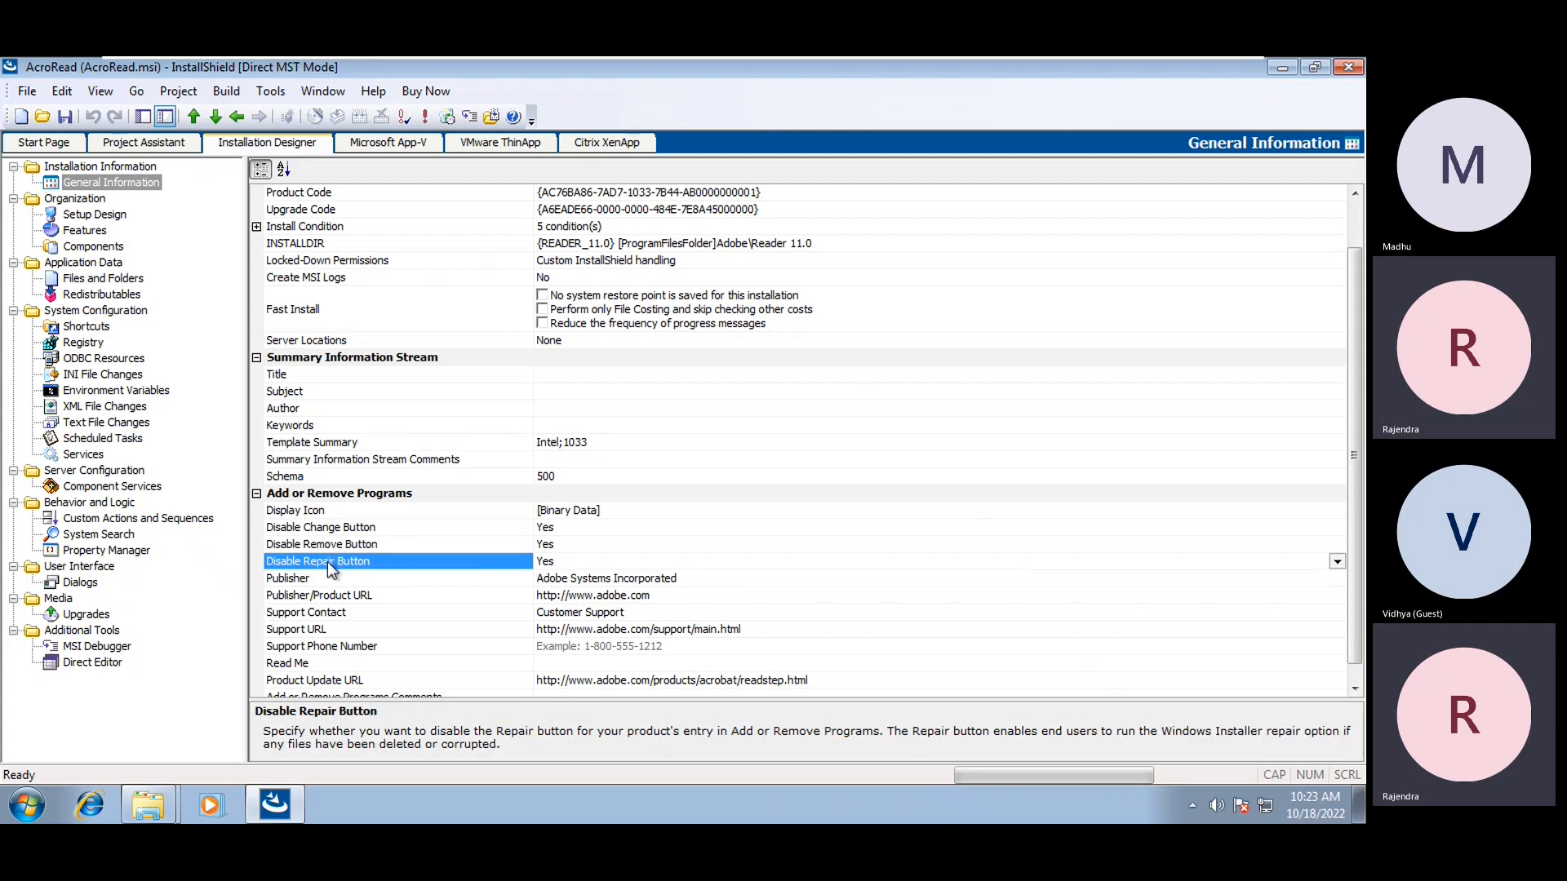
click(559, 565)
click(561, 594)
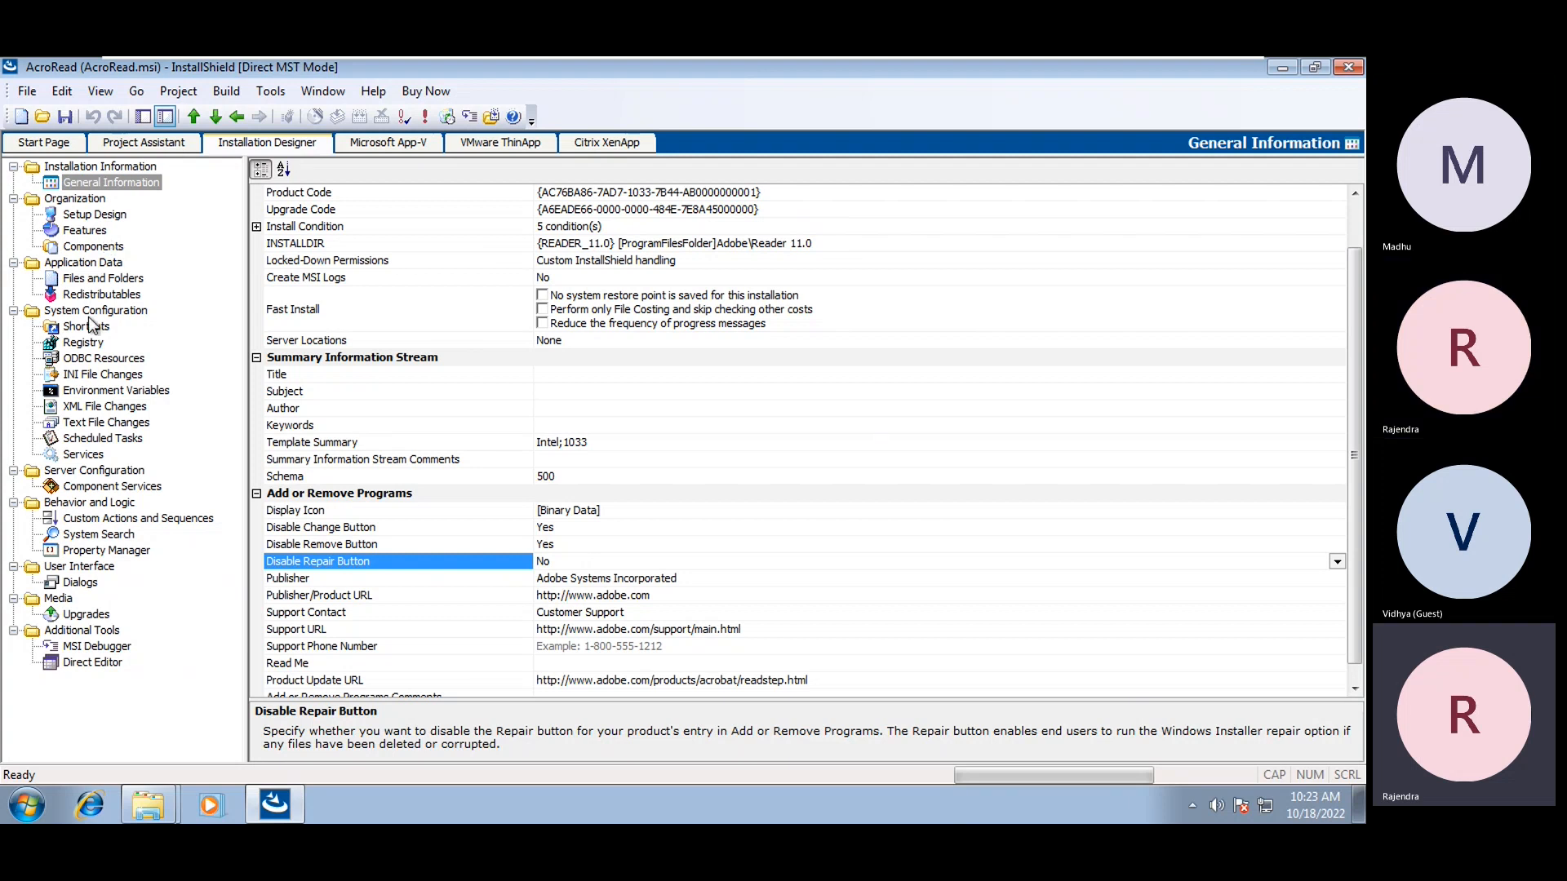
click(96, 342)
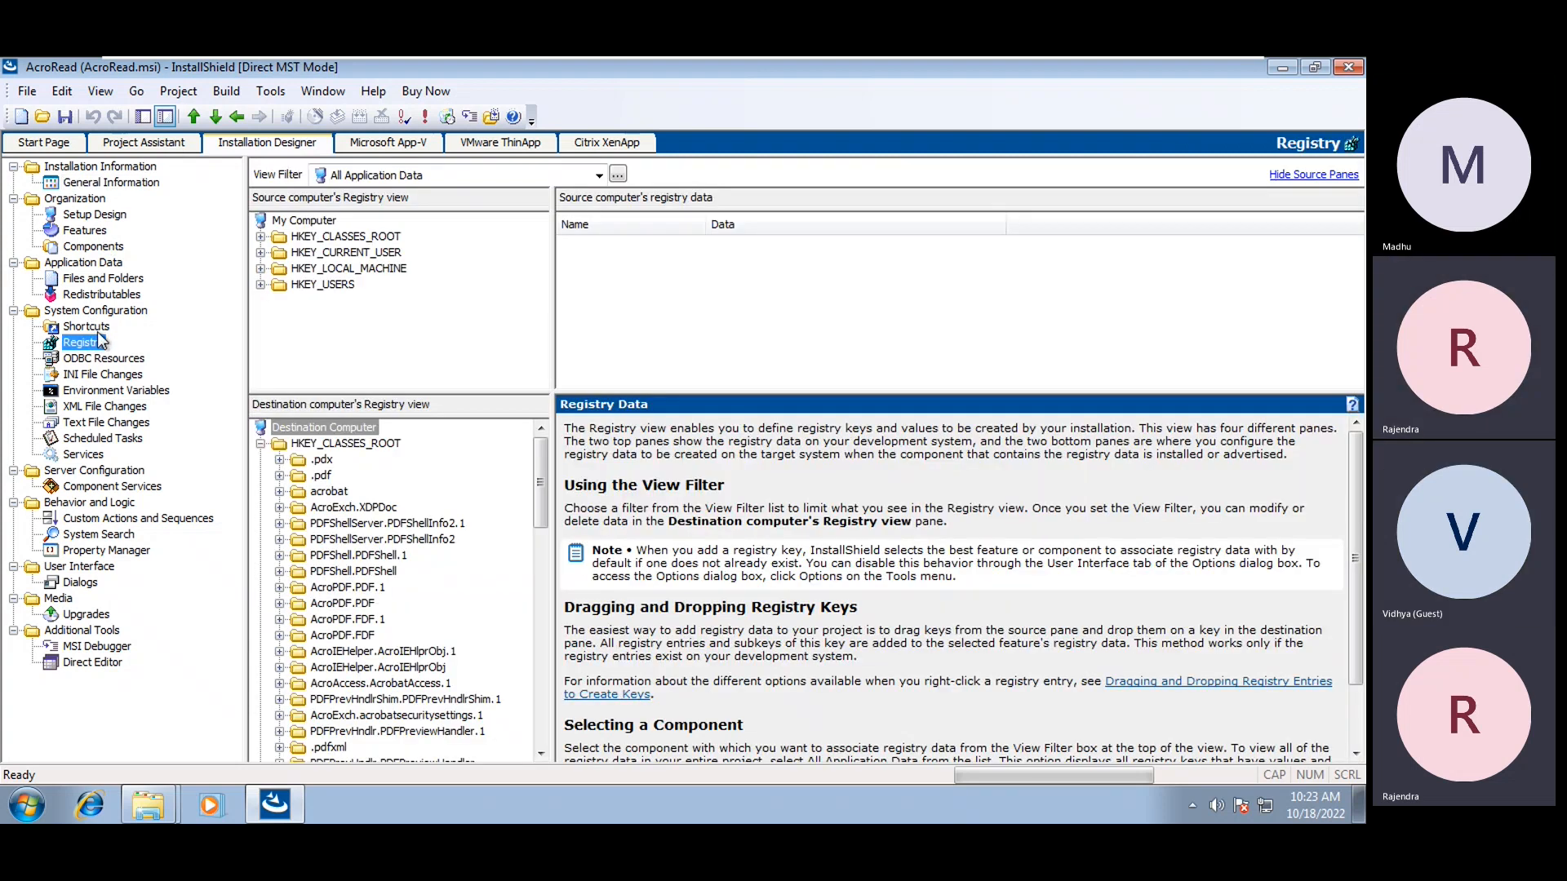
Compare the Start Menu and desktop Adobe Reader XI shortcuts in the Shortcuts view
click(86, 326)
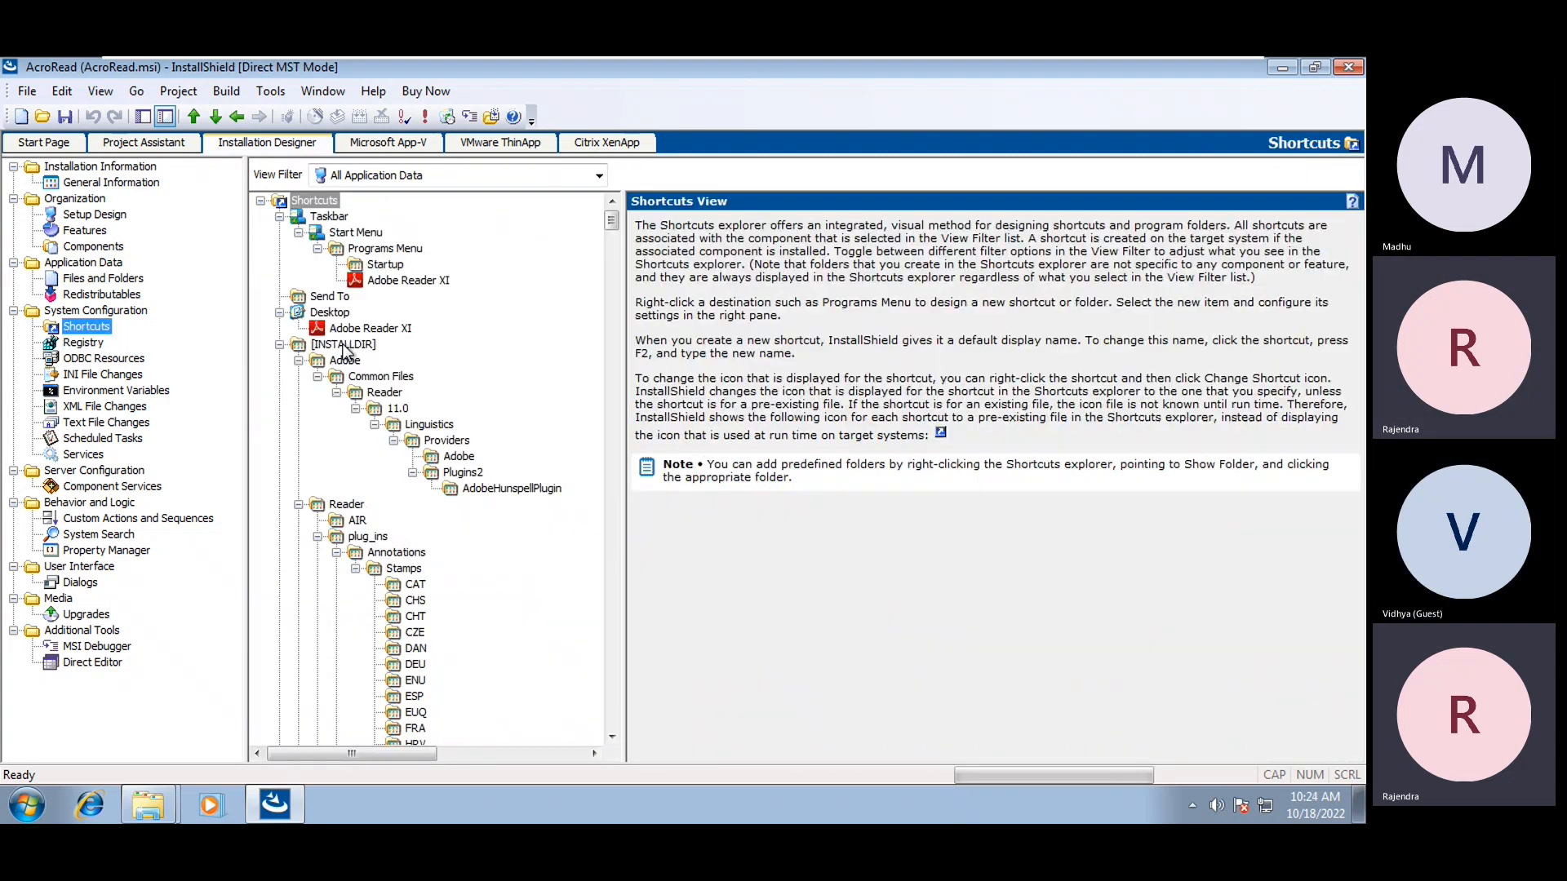
click(406, 279)
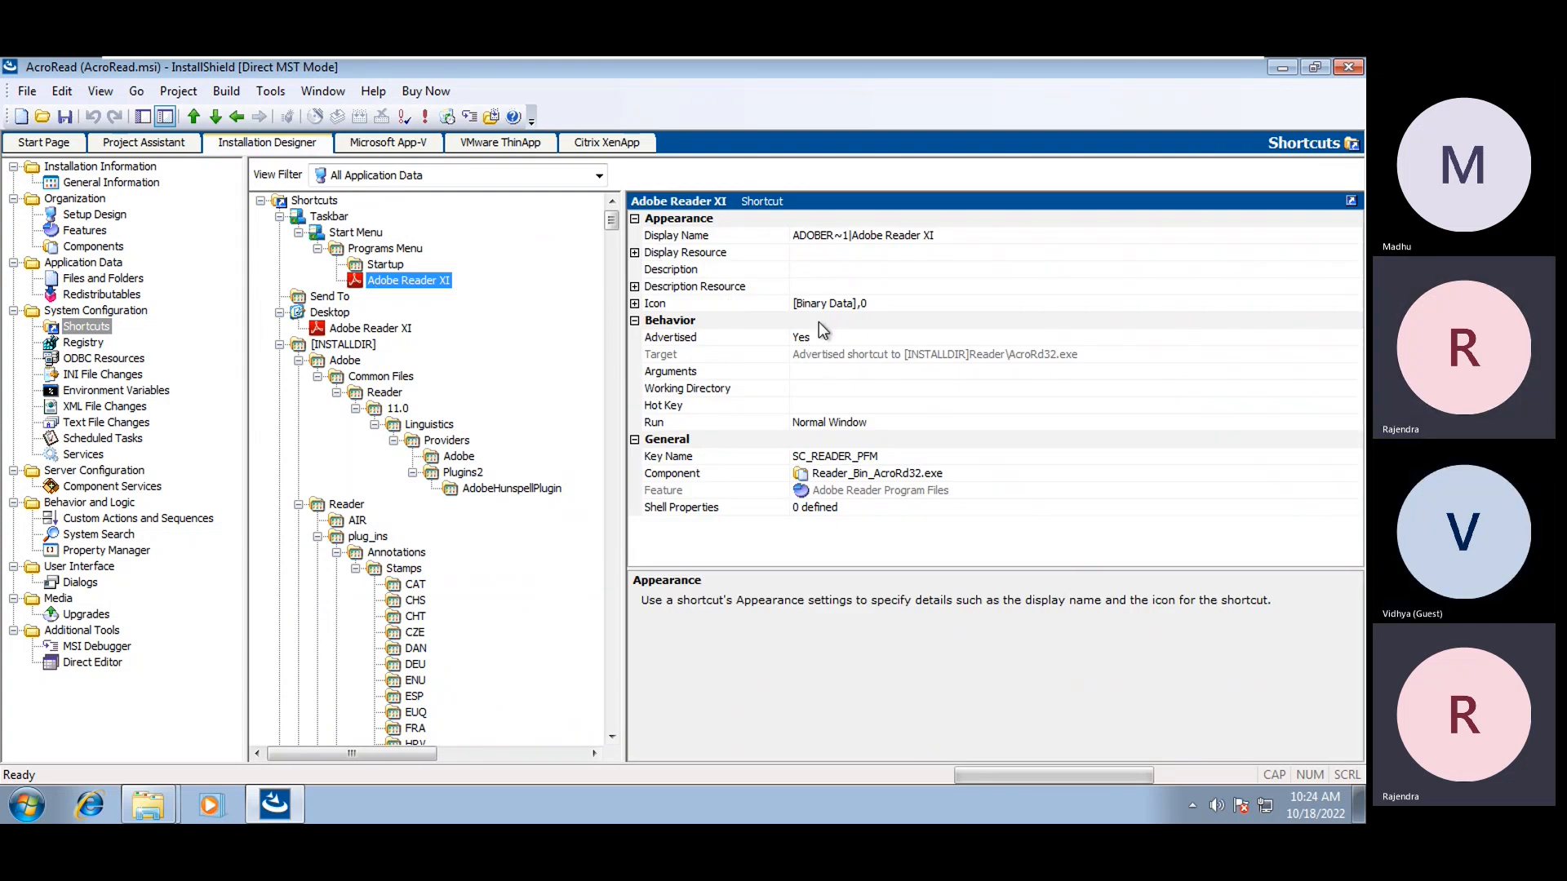
click(368, 329)
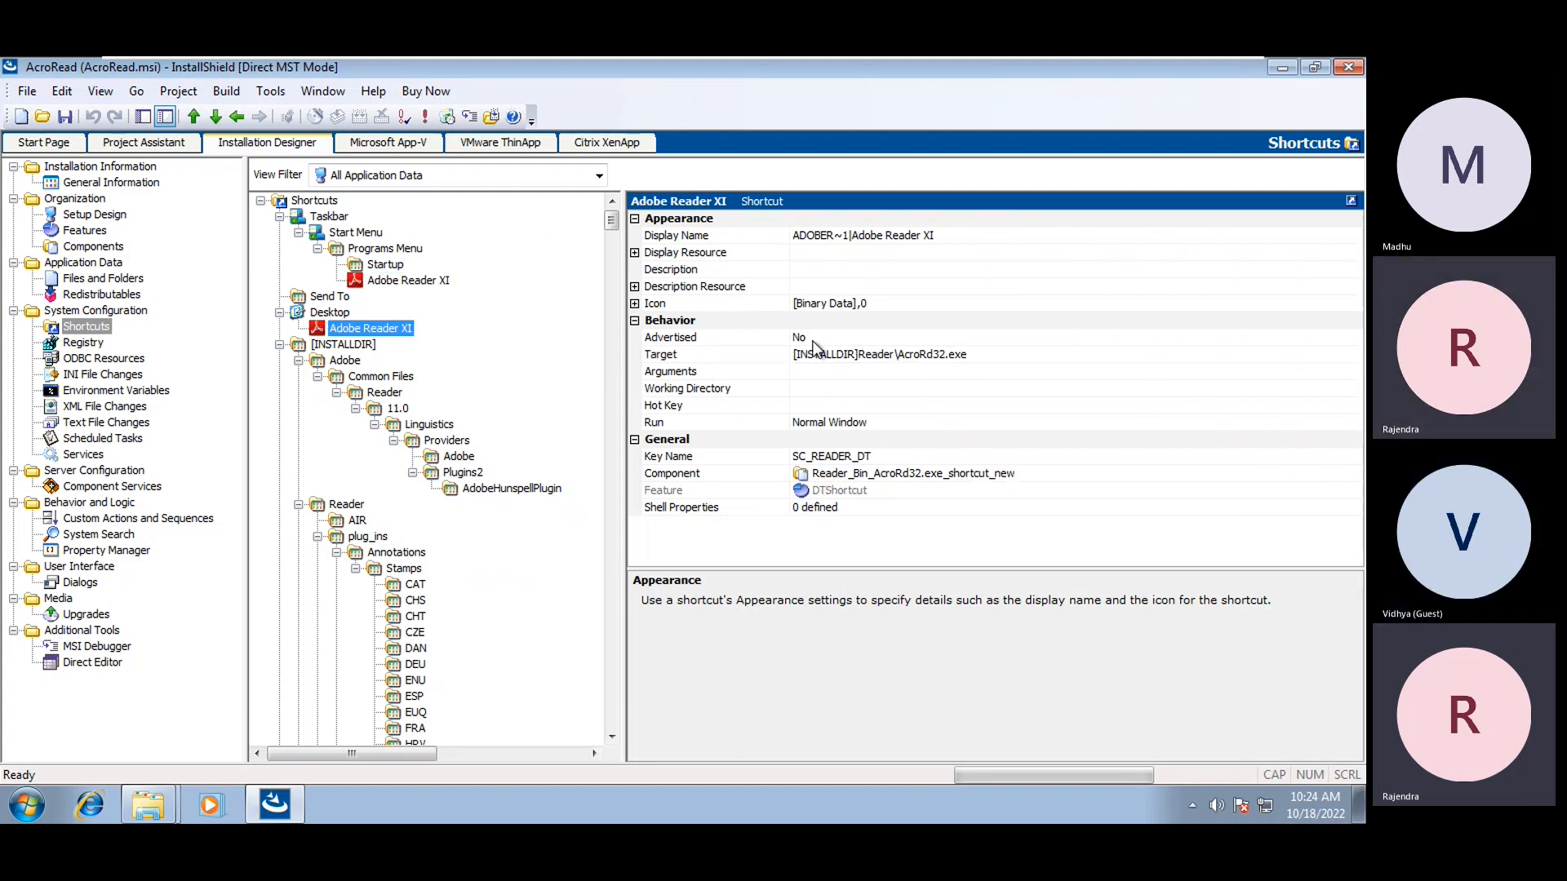
click(418, 281)
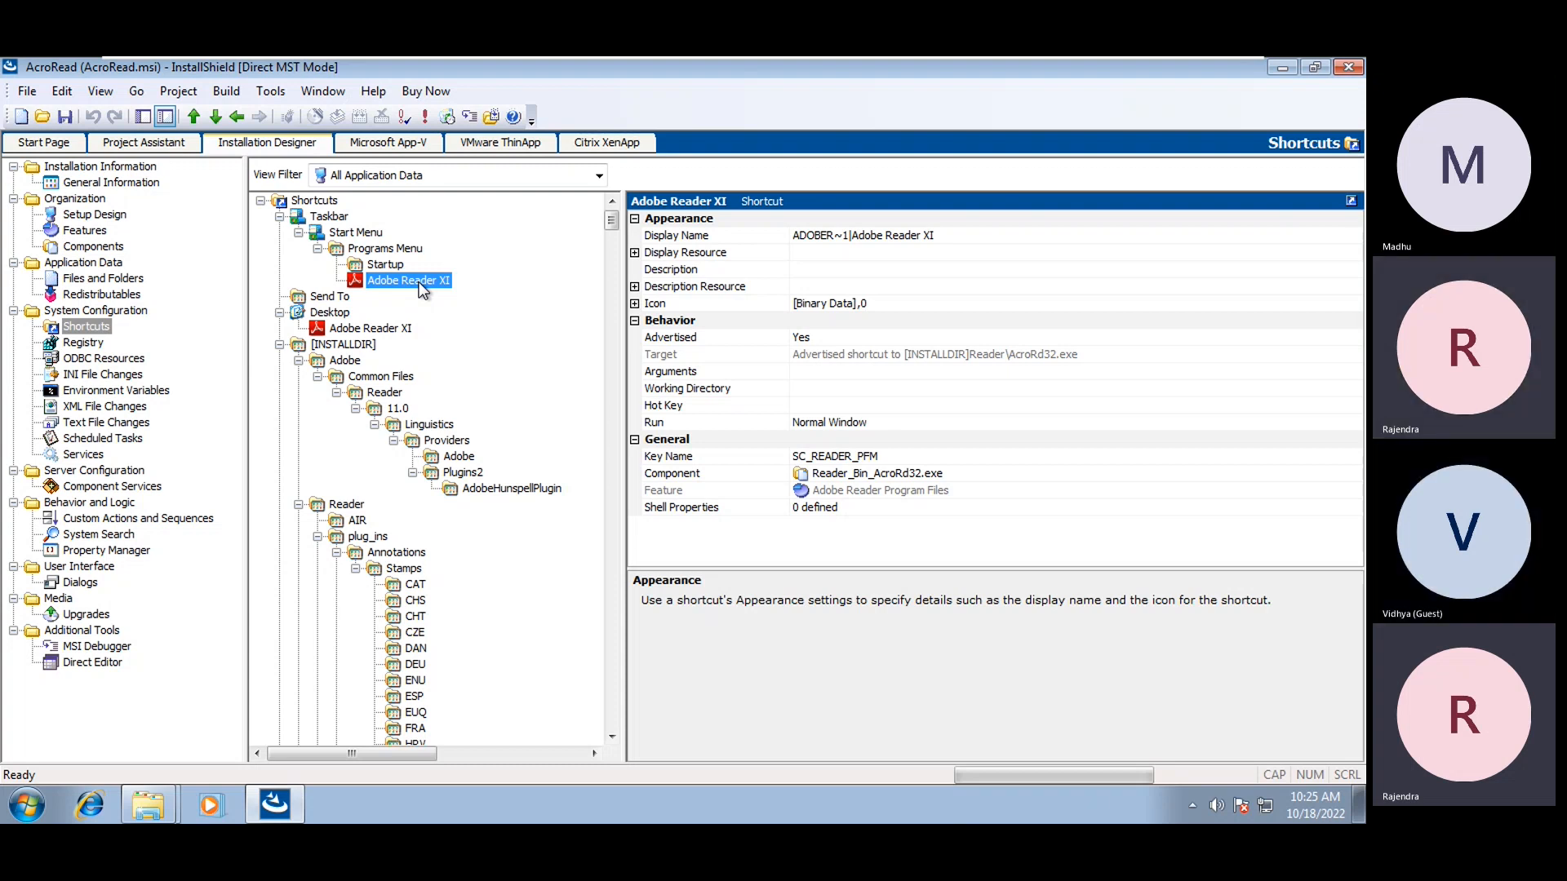
click(371, 330)
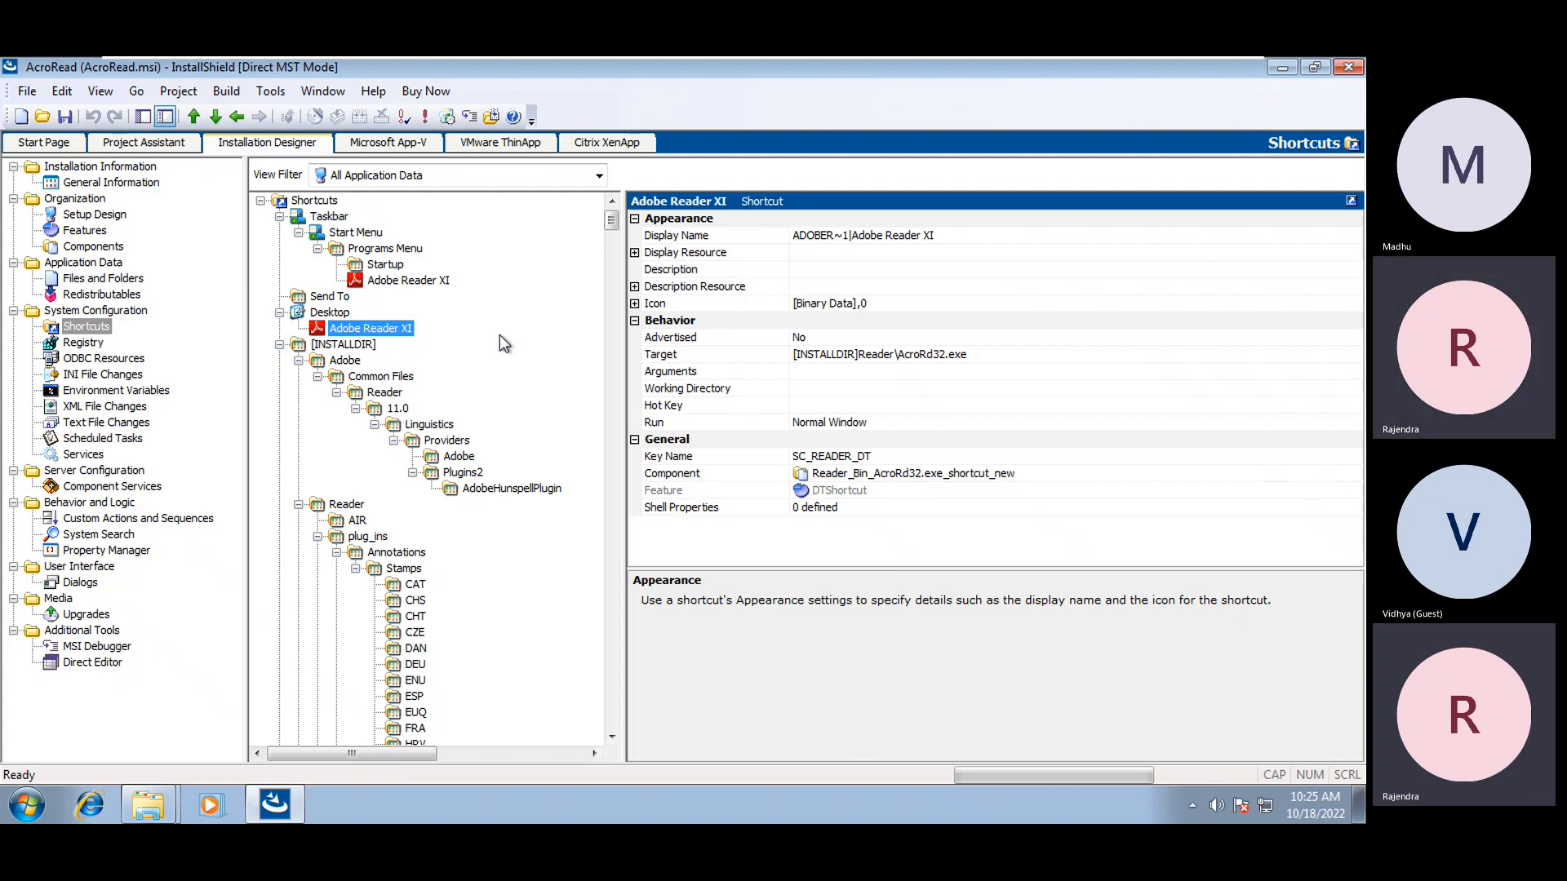
Rename the Start Menu shortcut to 'Adobe Reader XI - mst'
click(393, 281)
right_click(394, 281)
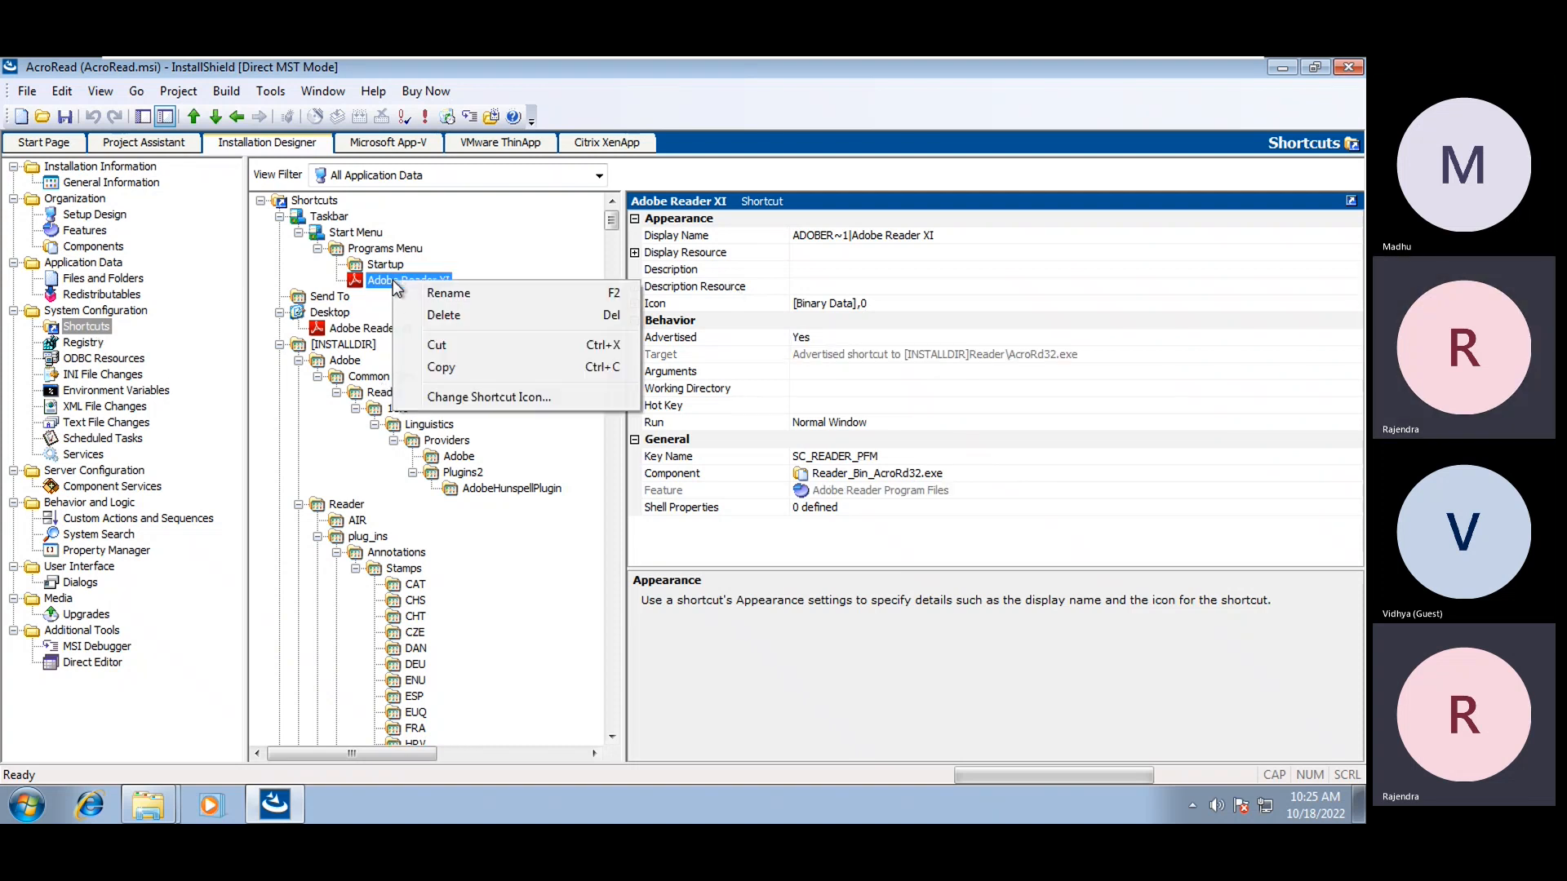
click(447, 294)
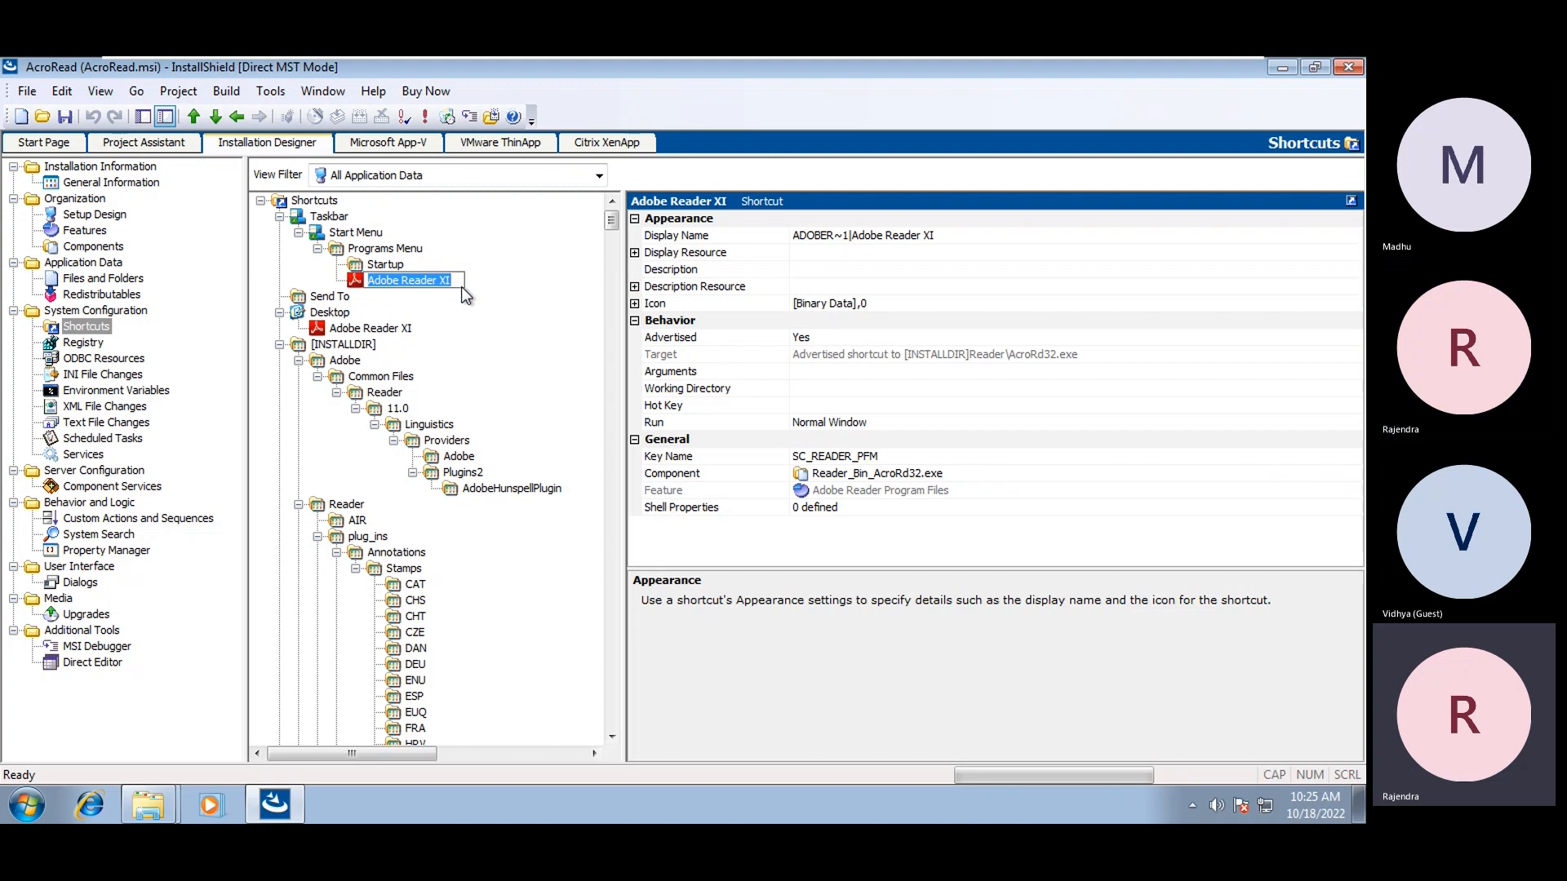
click(454, 284)
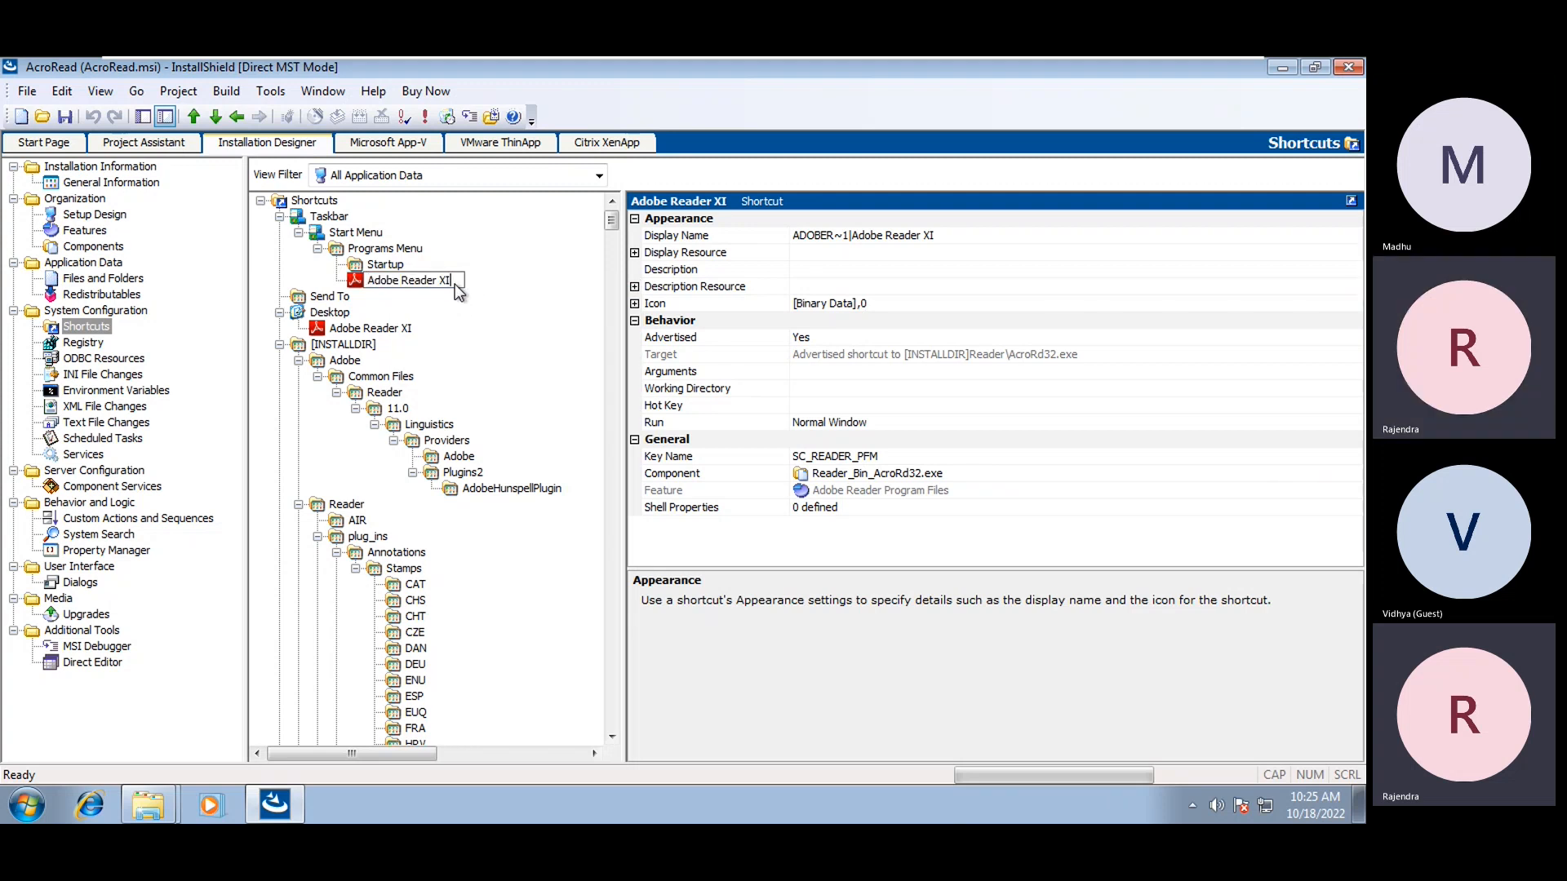
text(- mst)
key(Return)
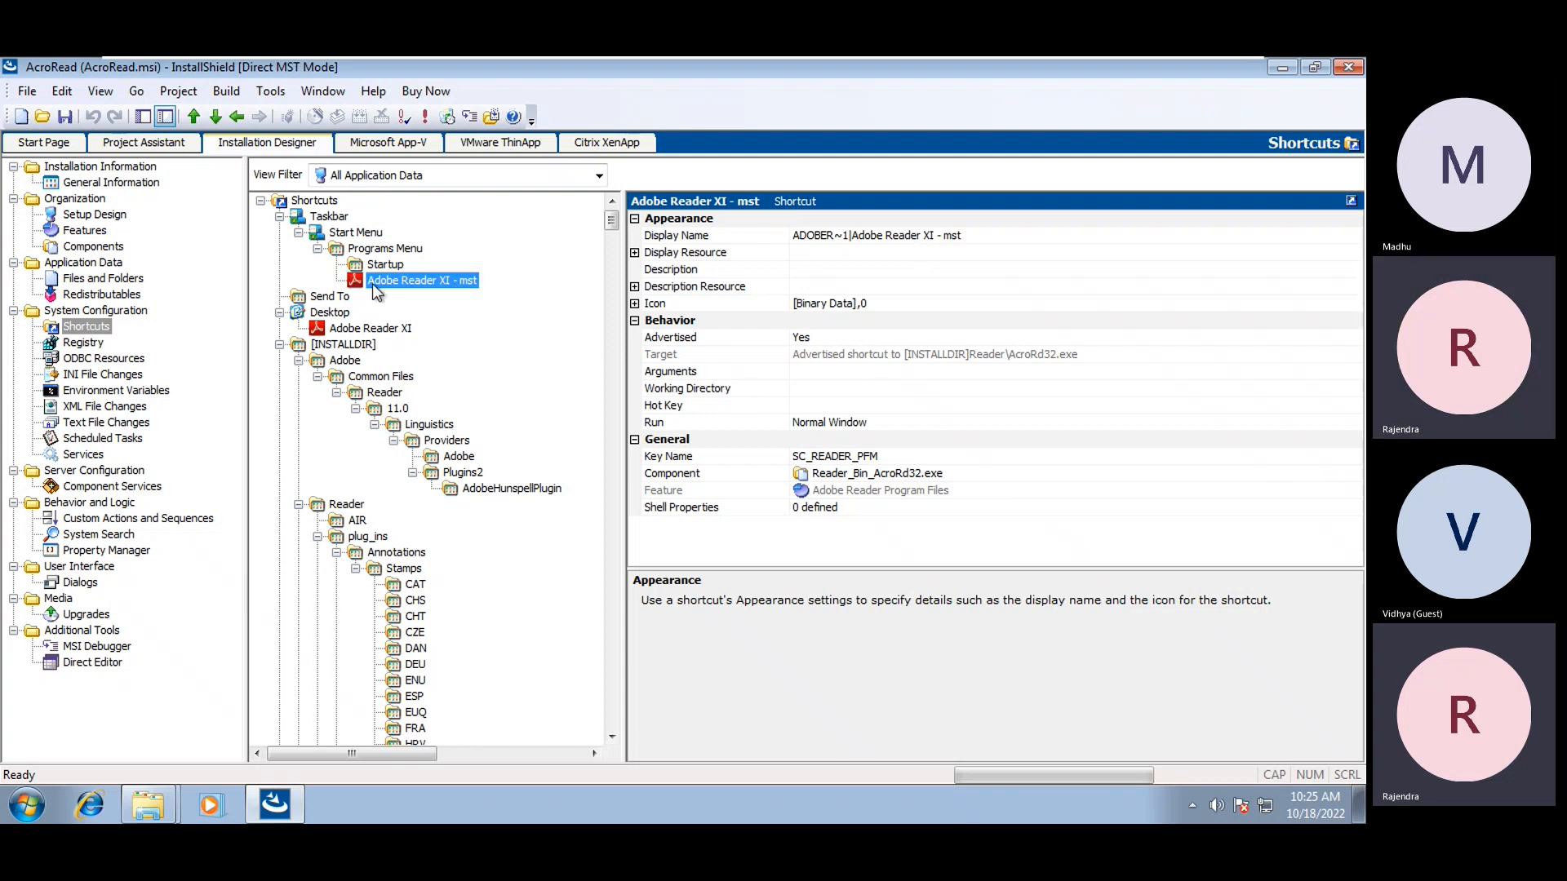
click(82, 169)
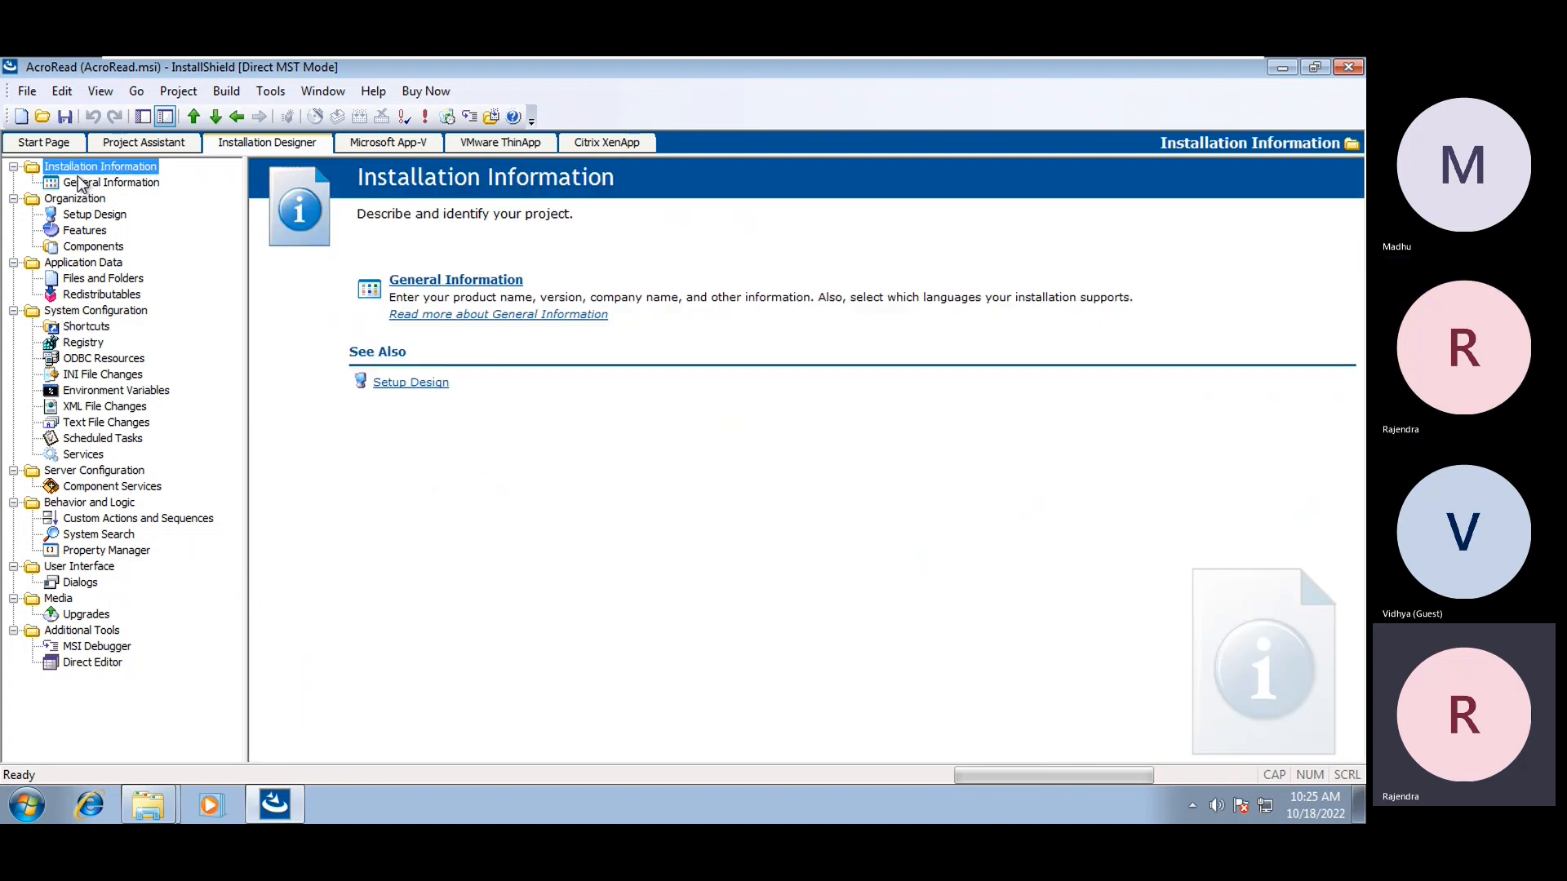
Tick 'Perform only File Costing' for Fast Install and append ' - mst' to the Product Name
click(80, 182)
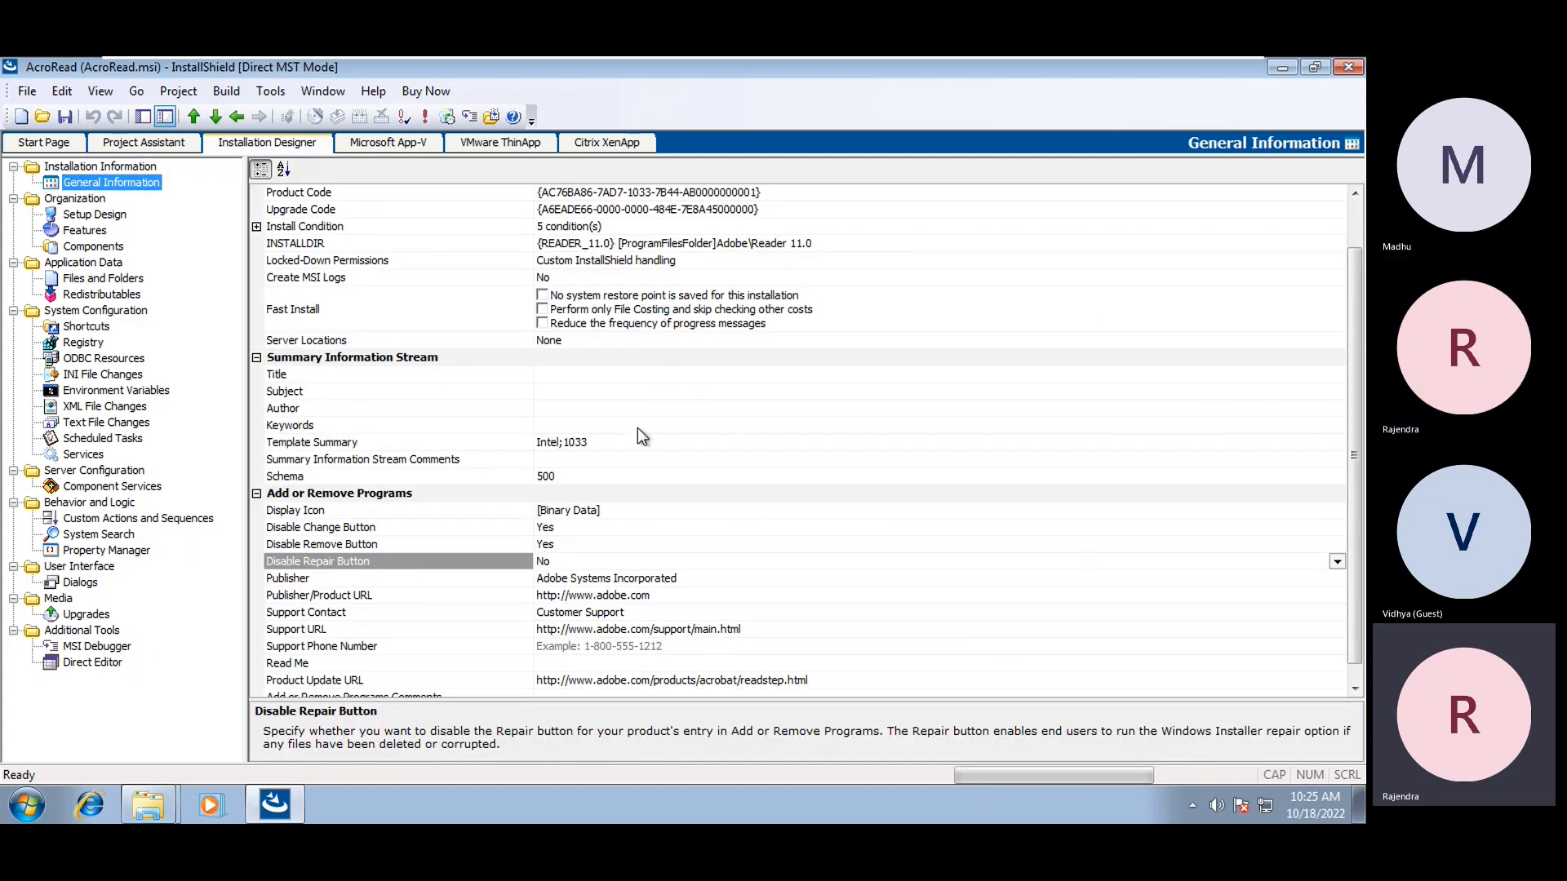
click(887, 306)
scroll(996, 342, up, 1)
click(645, 209)
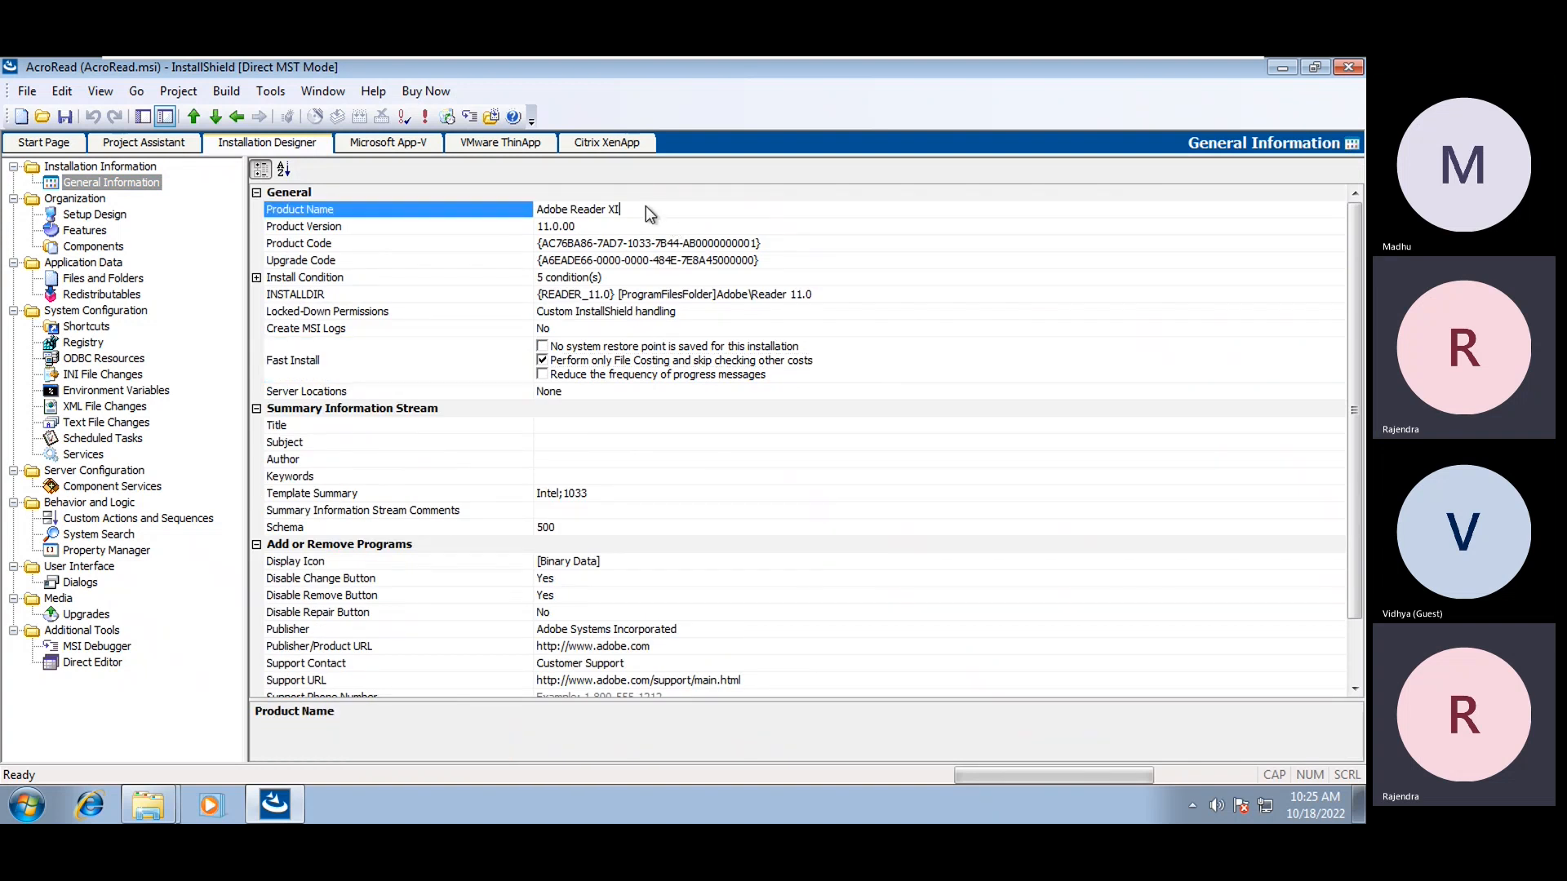
text(-)
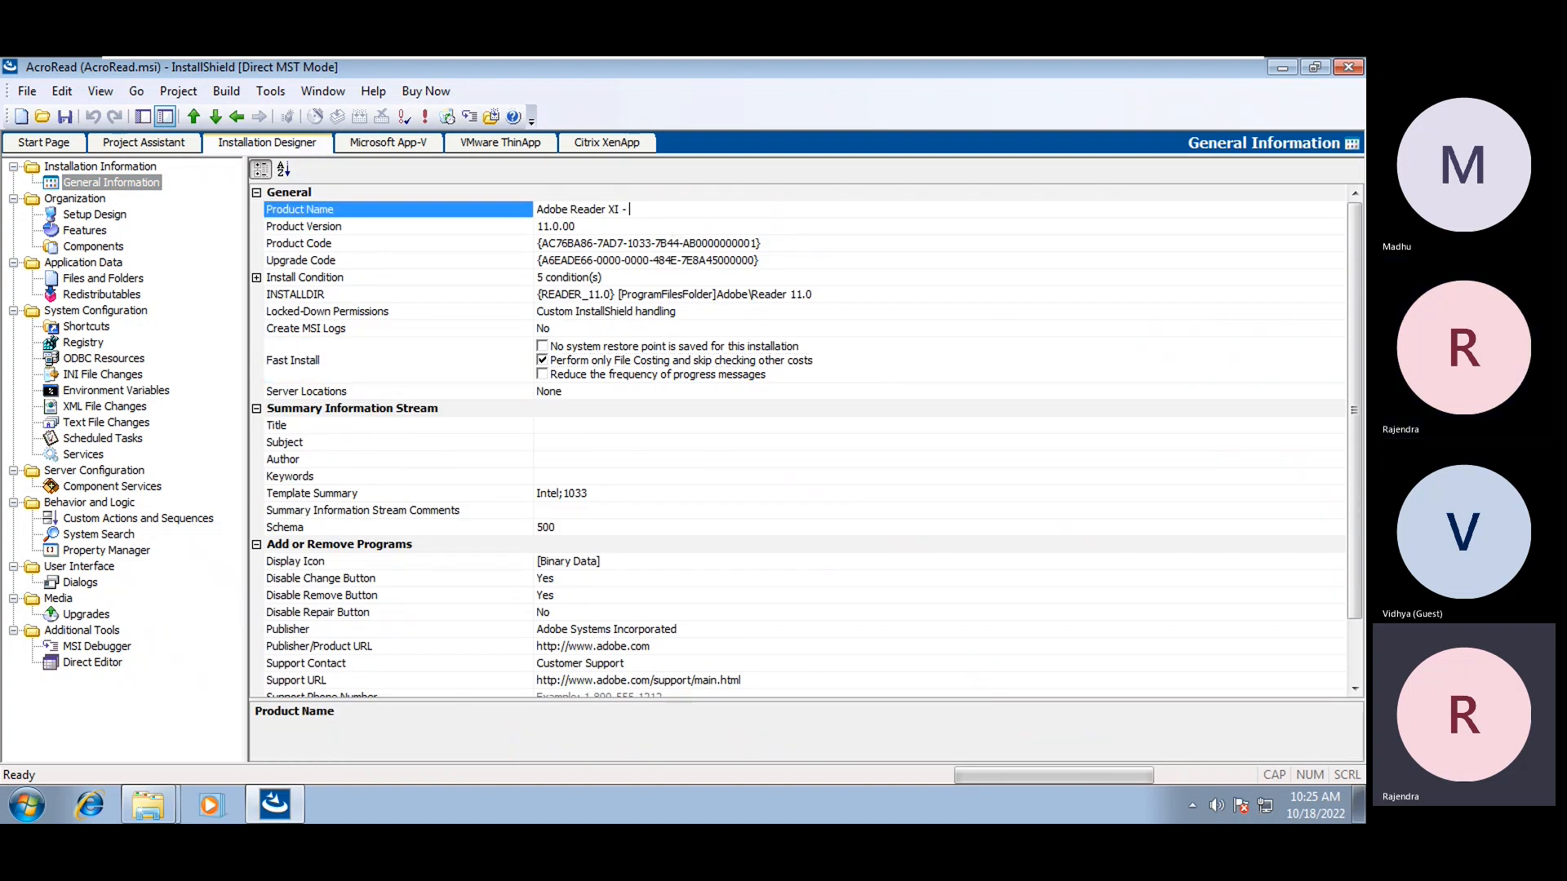
text( mst)
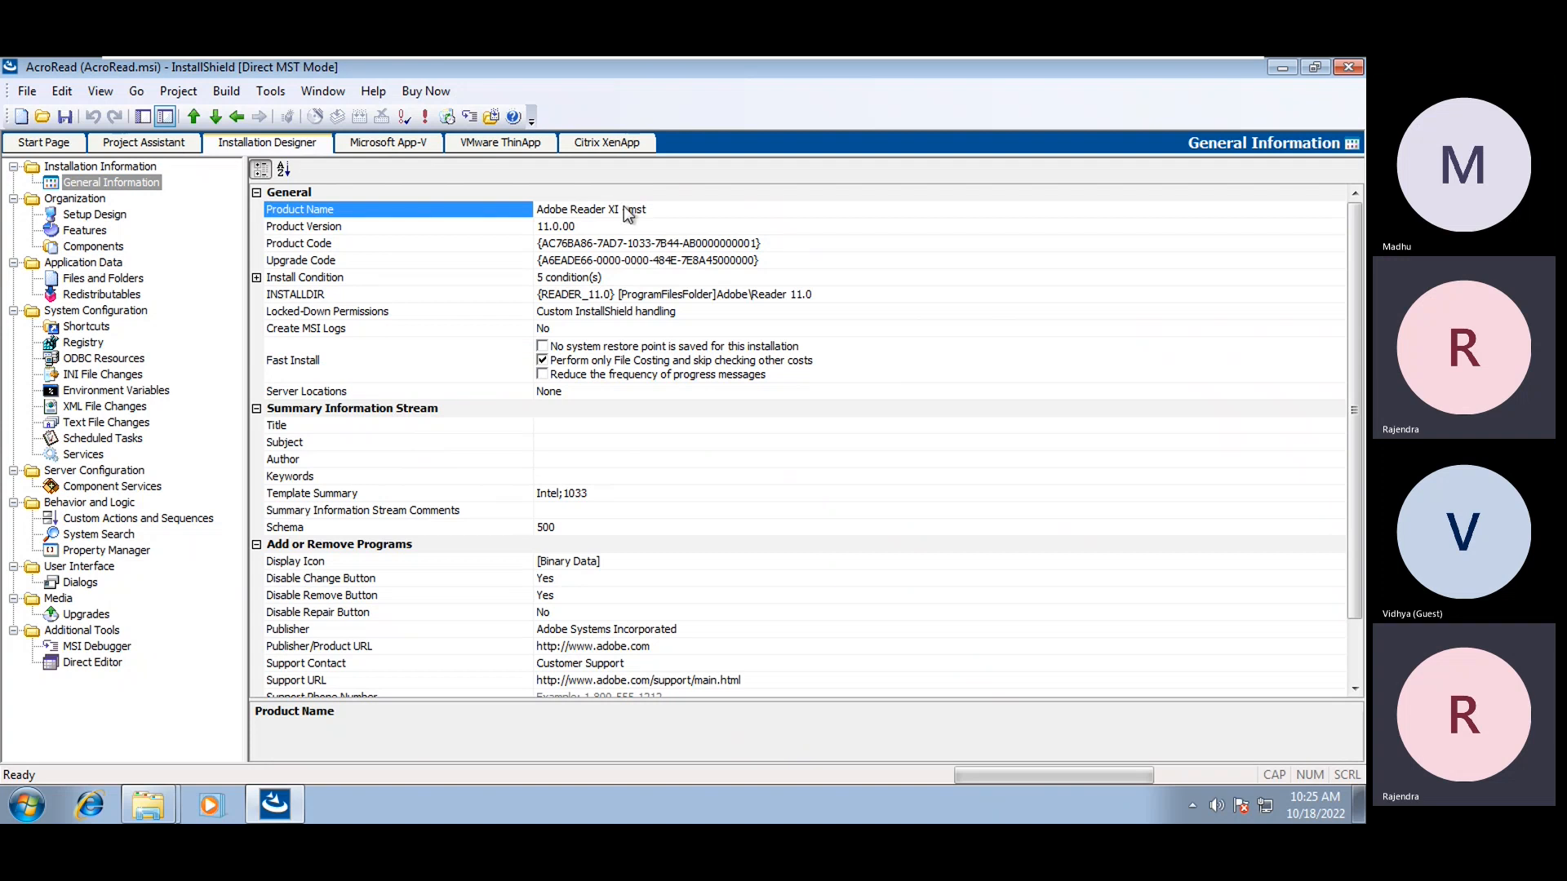
click(102, 168)
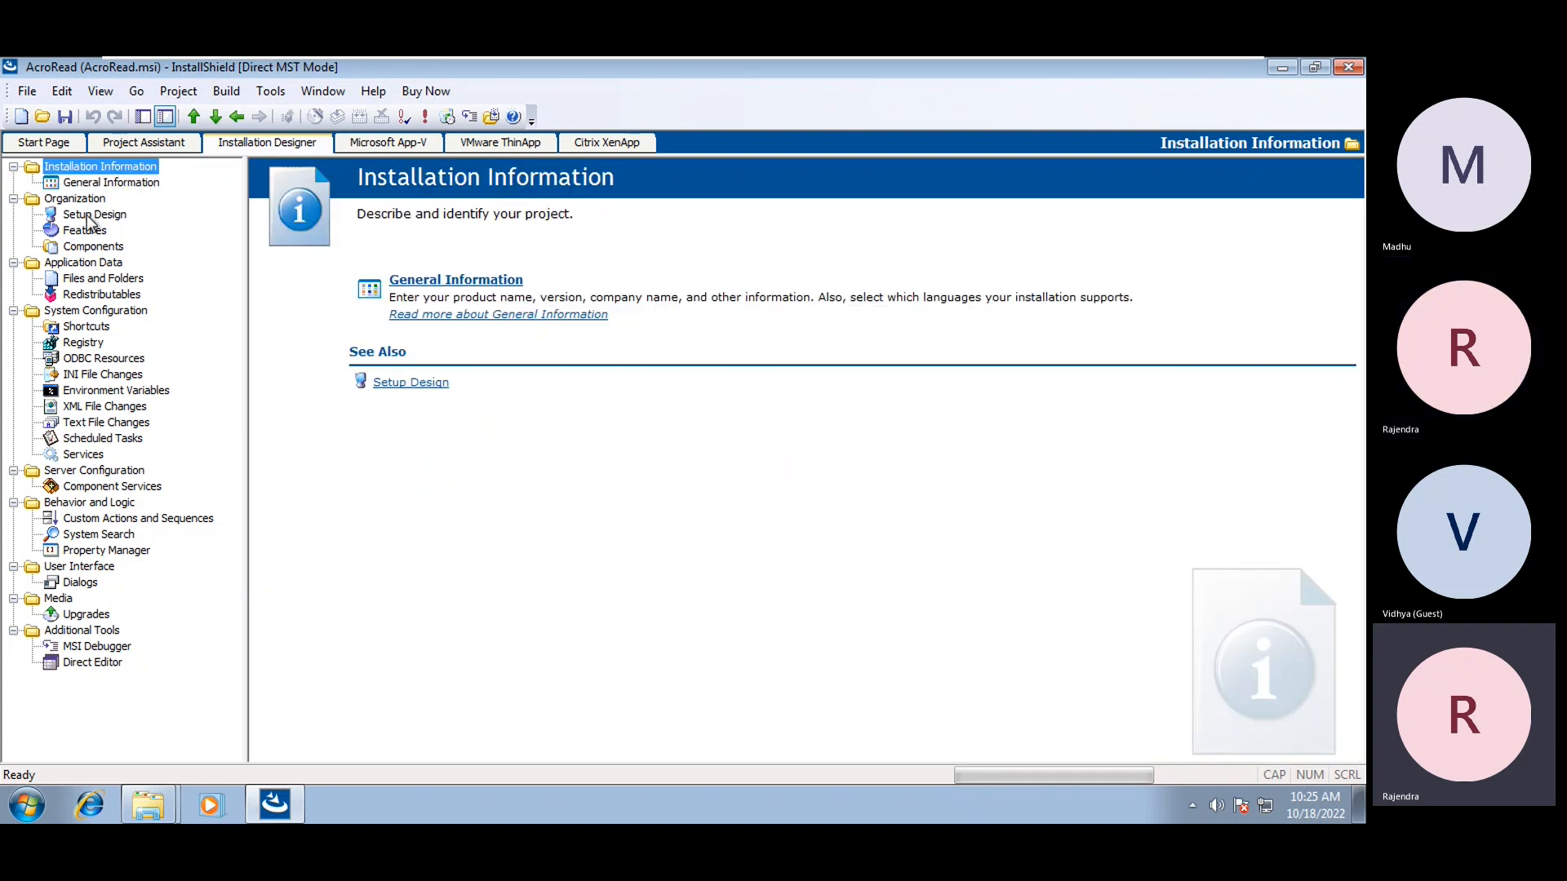
click(91, 183)
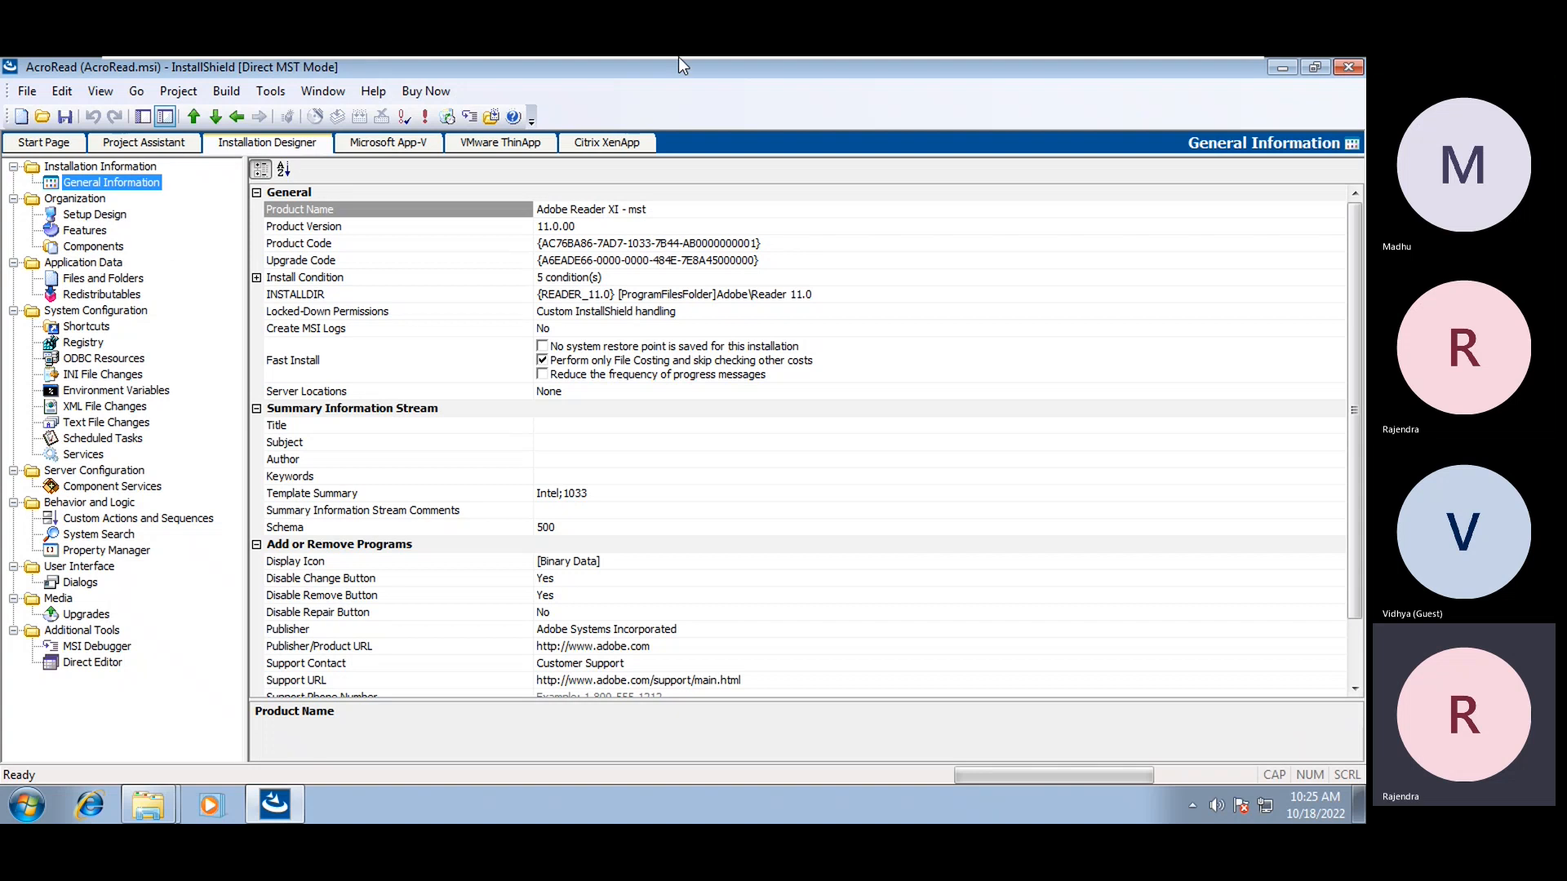
mouse_move(678, 56)
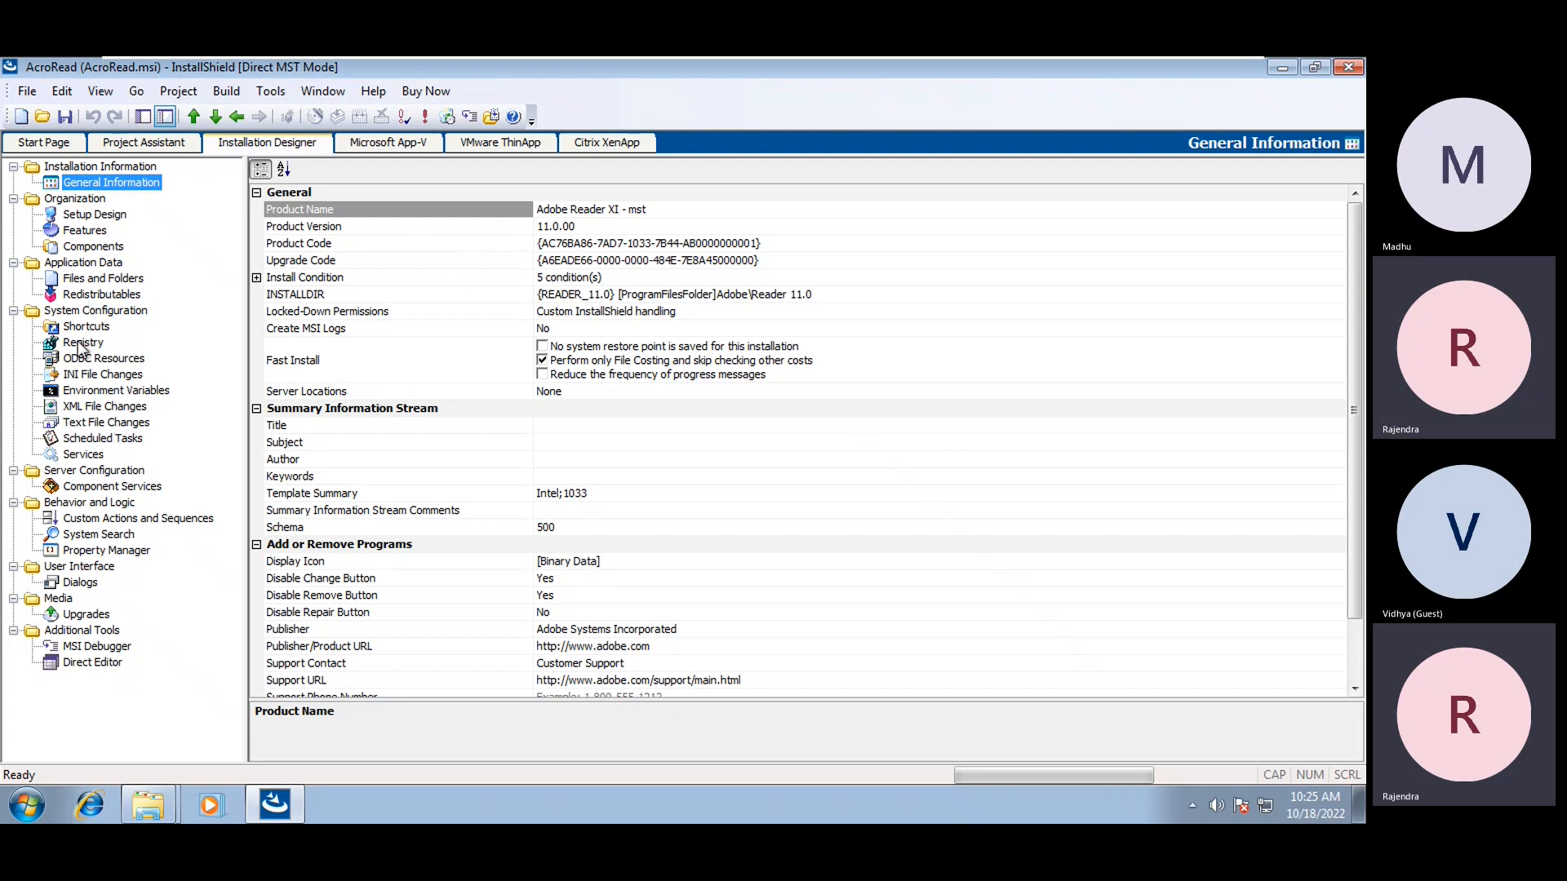
In Property Manager, change the AgreeToLicense value to Yes
click(95, 551)
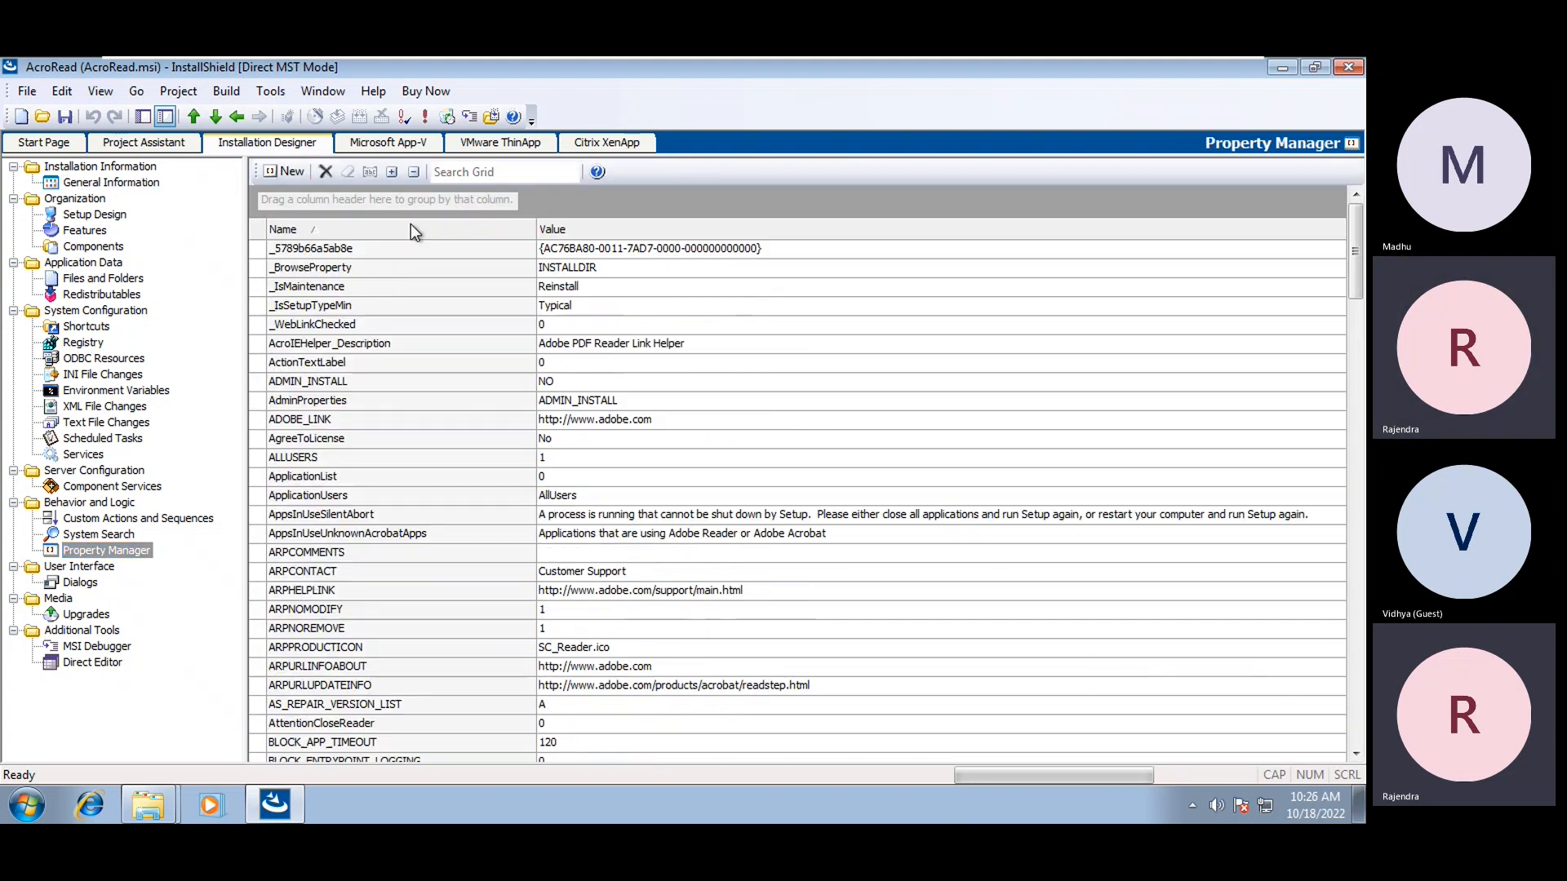
click(373, 283)
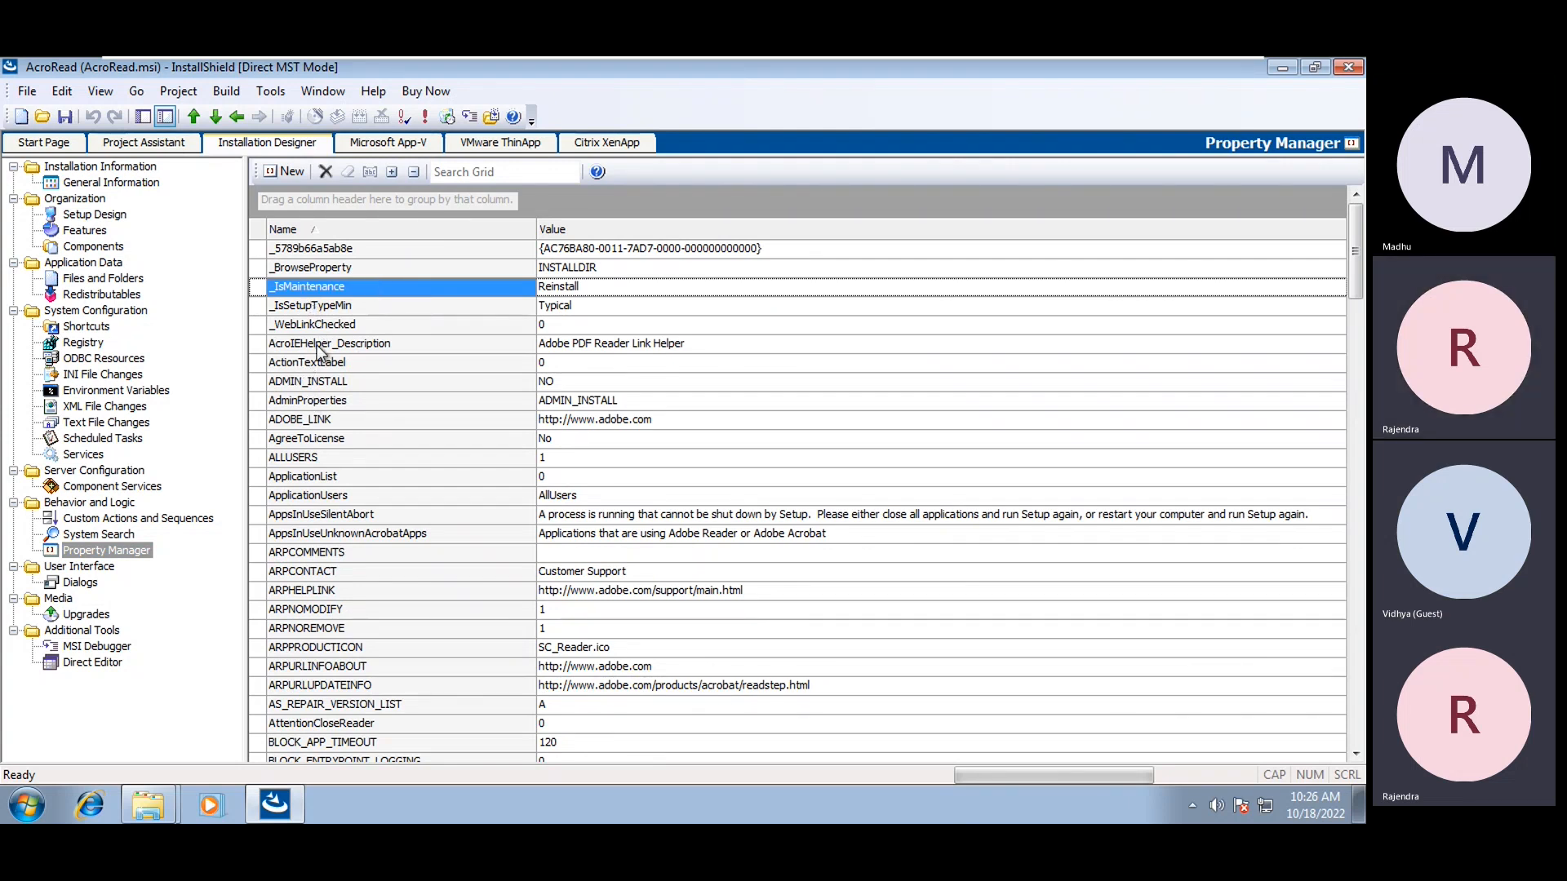
click(330, 441)
click(550, 438)
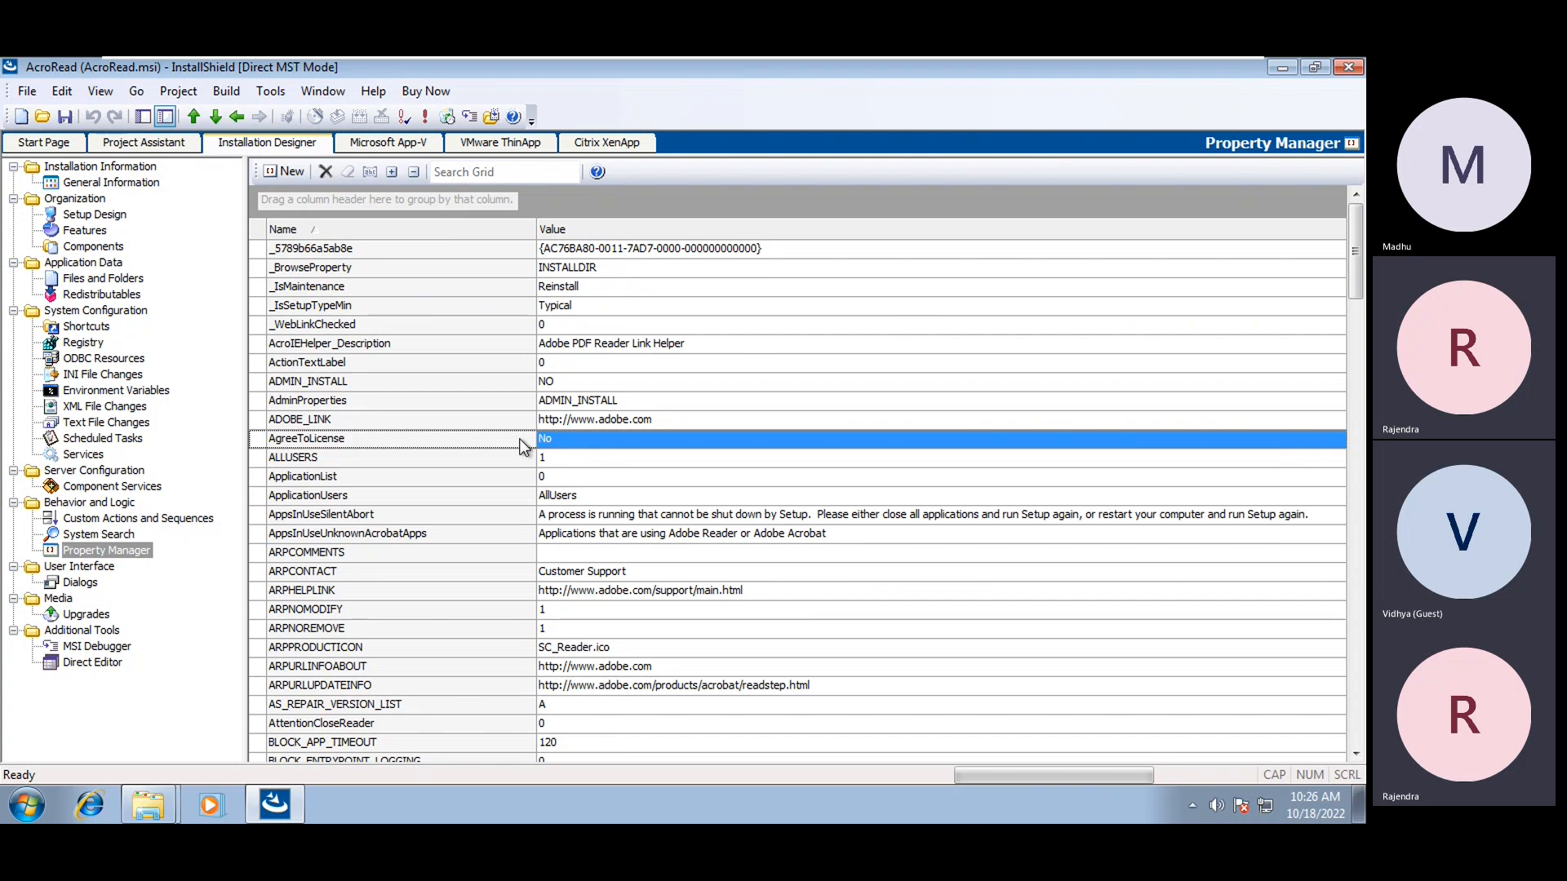
click(584, 440)
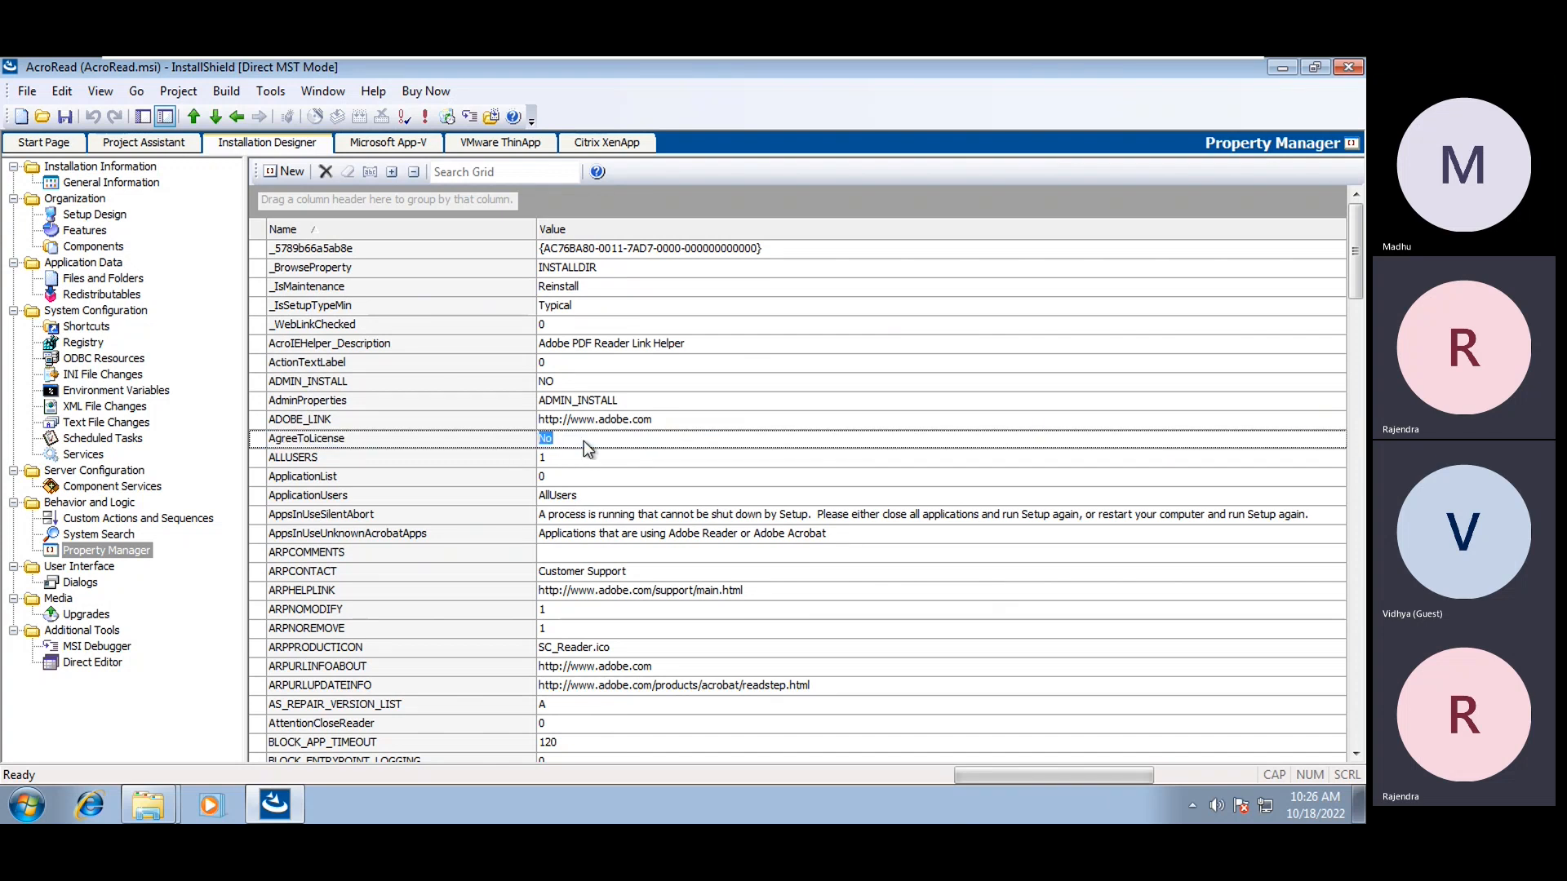
text(Yes)
click(438, 364)
Change the RebootYesNo property value to No
scroll(437, 364, down, 9)
scroll(448, 422, down, 20)
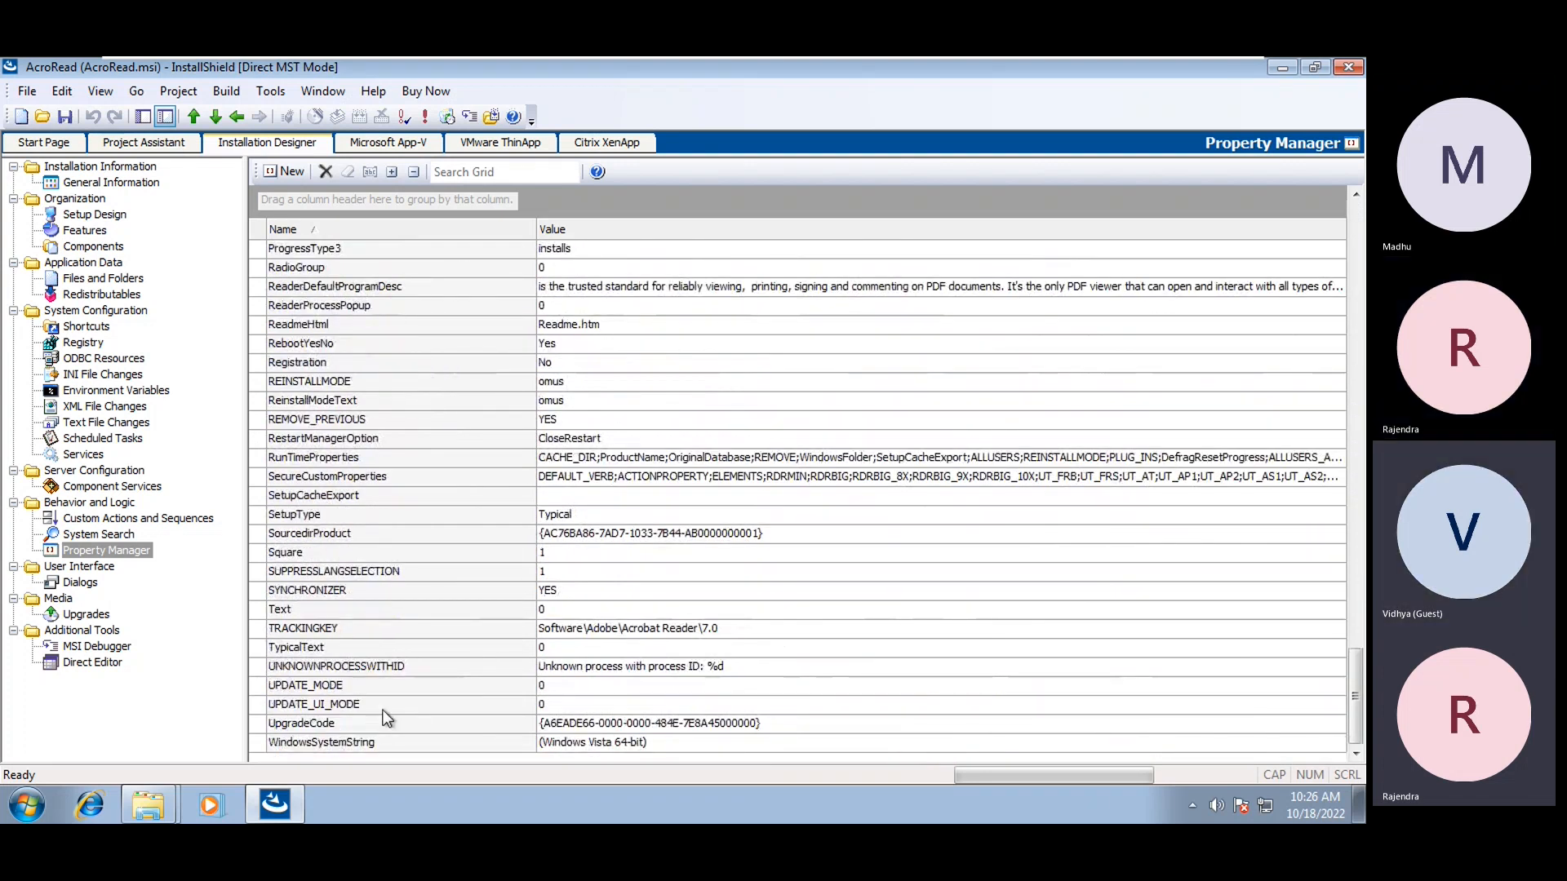
click(312, 343)
click(566, 346)
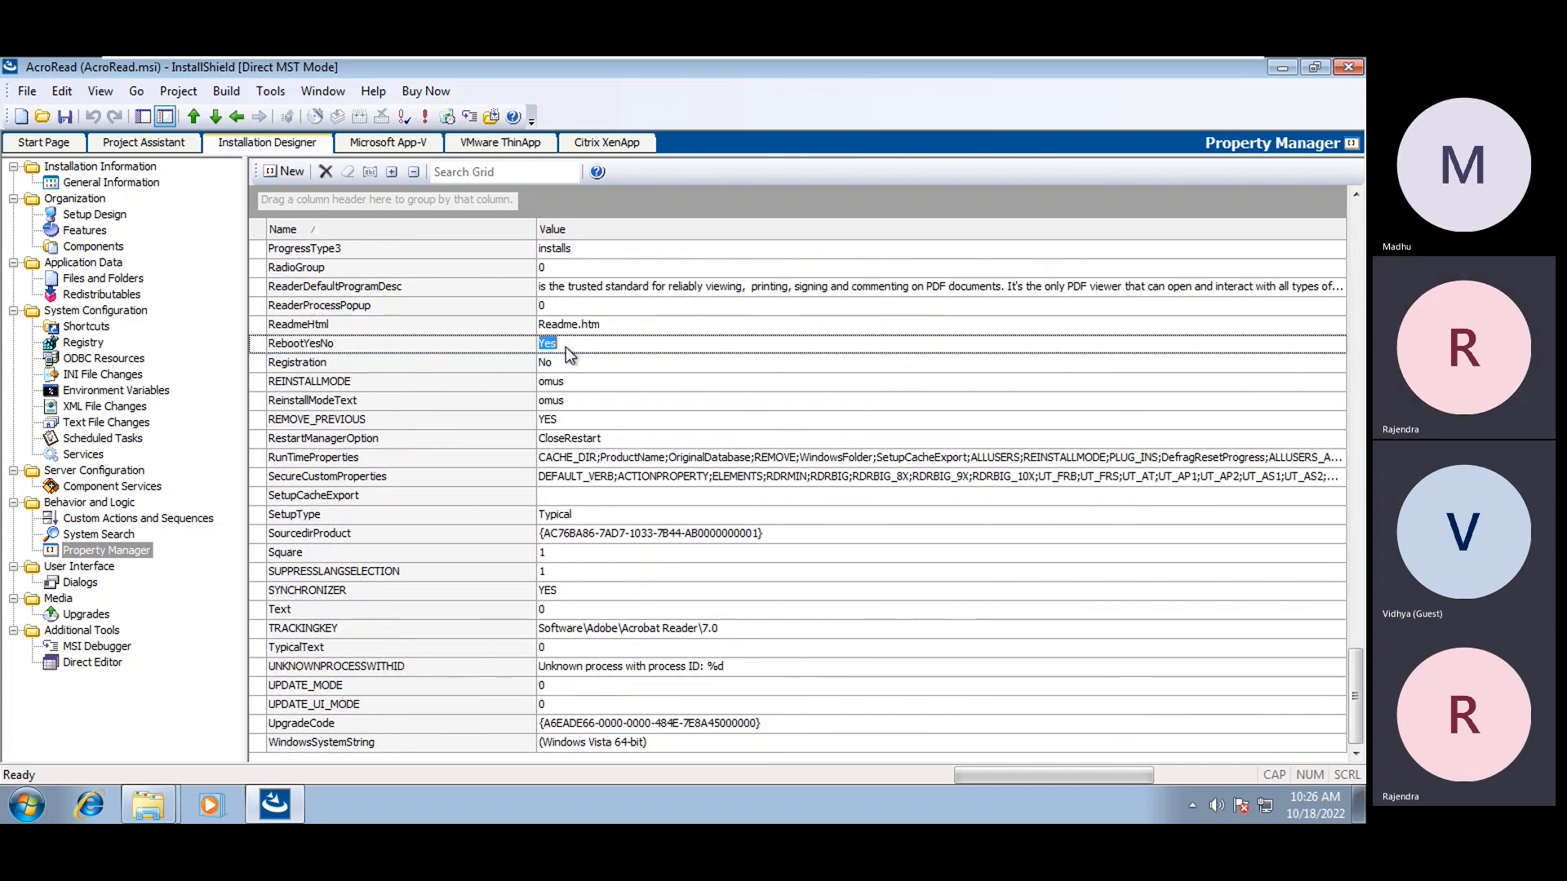
text(No)
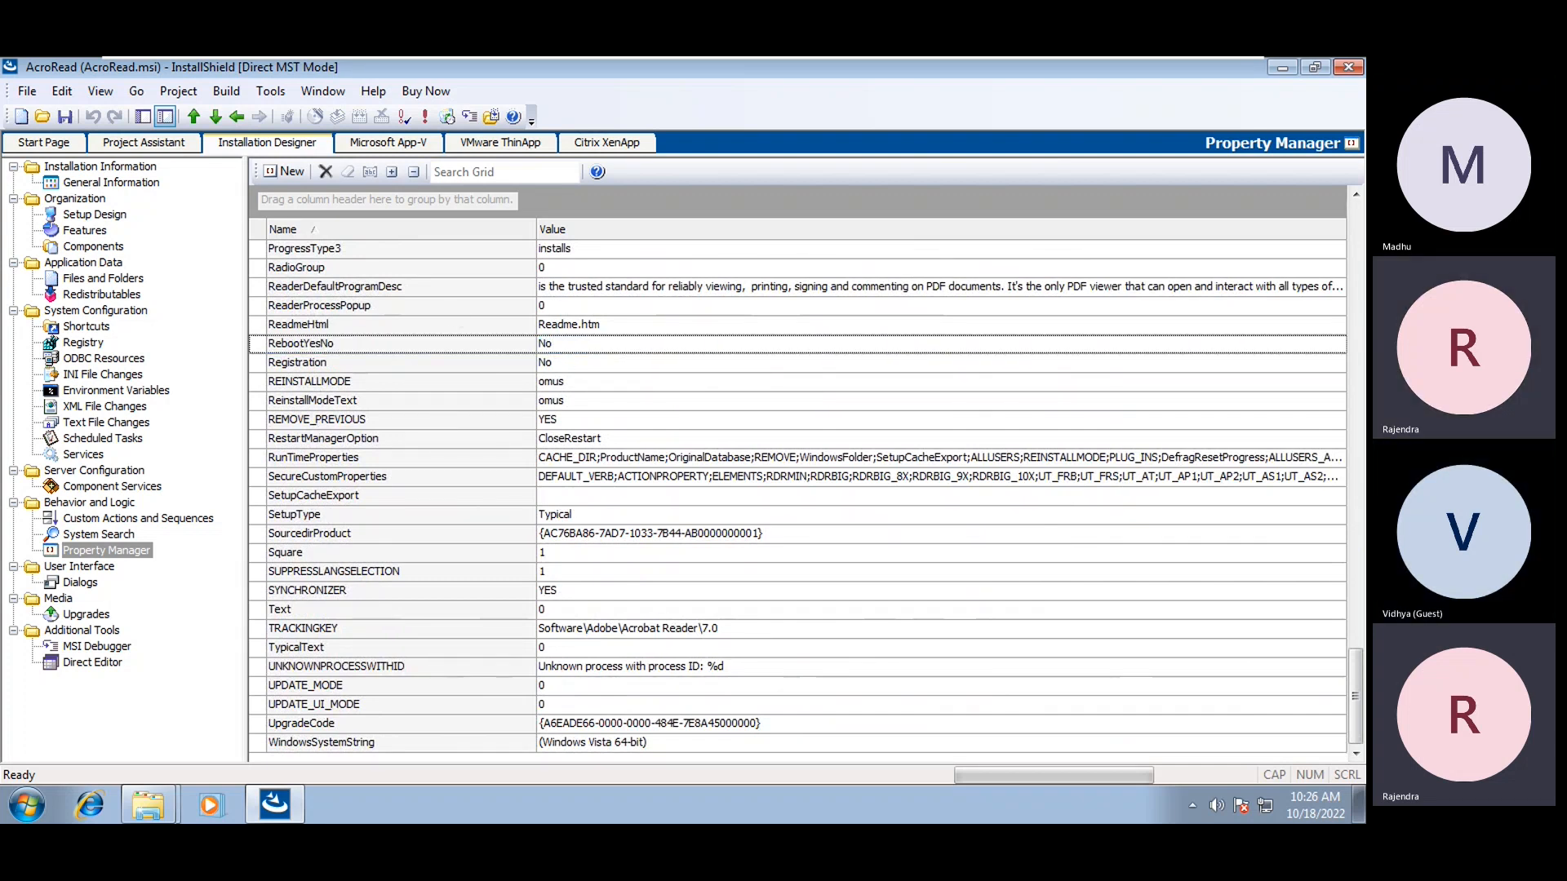
click(427, 308)
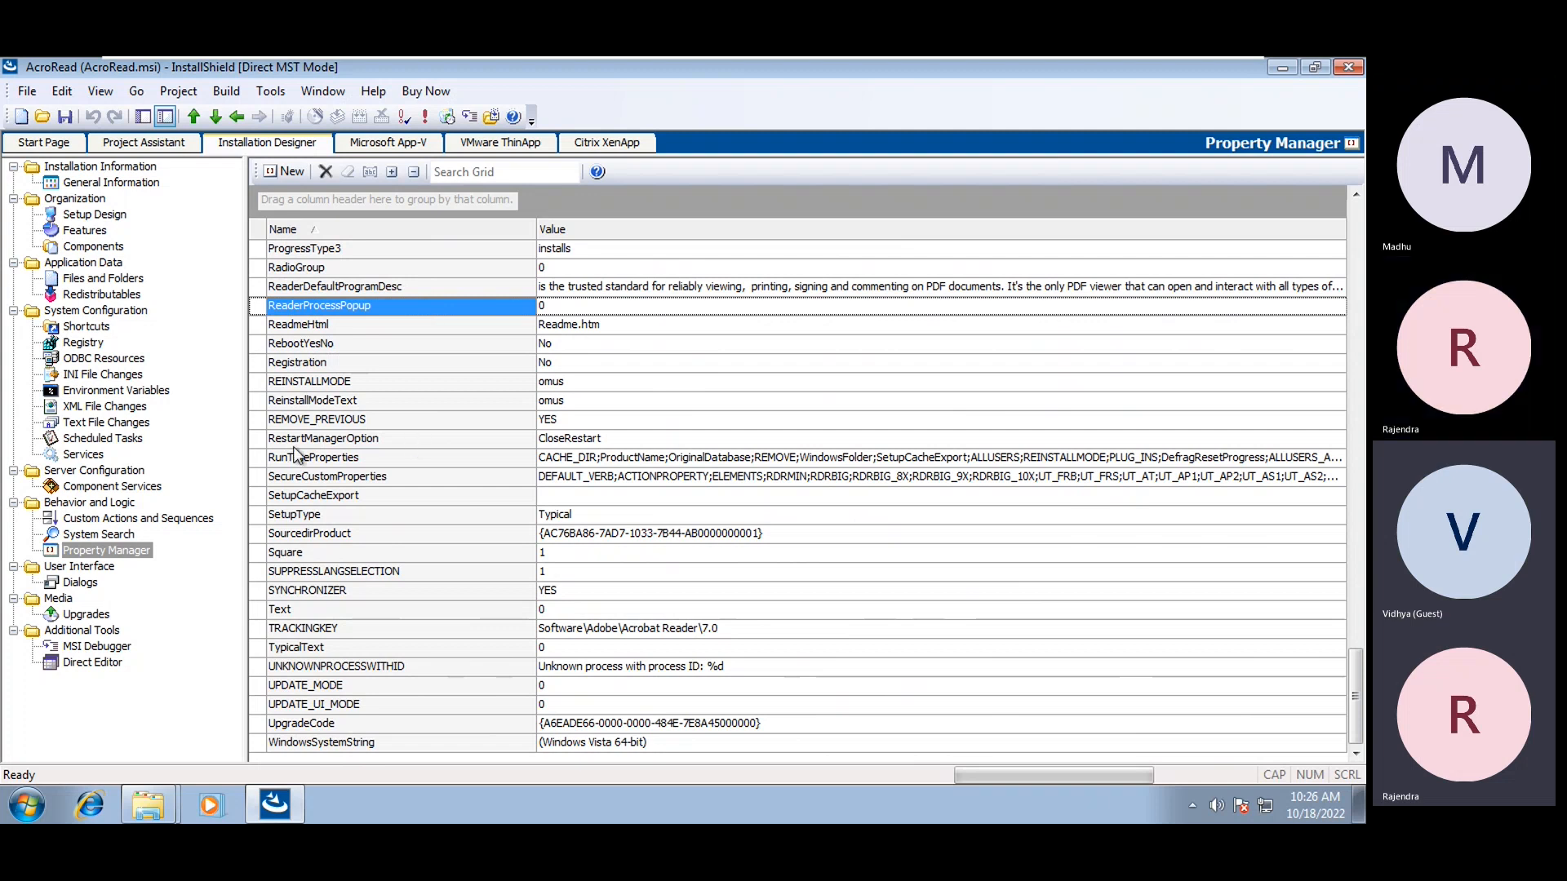
Add a new property REBOOT with value ReallySuppress
click(290, 171)
text(re)
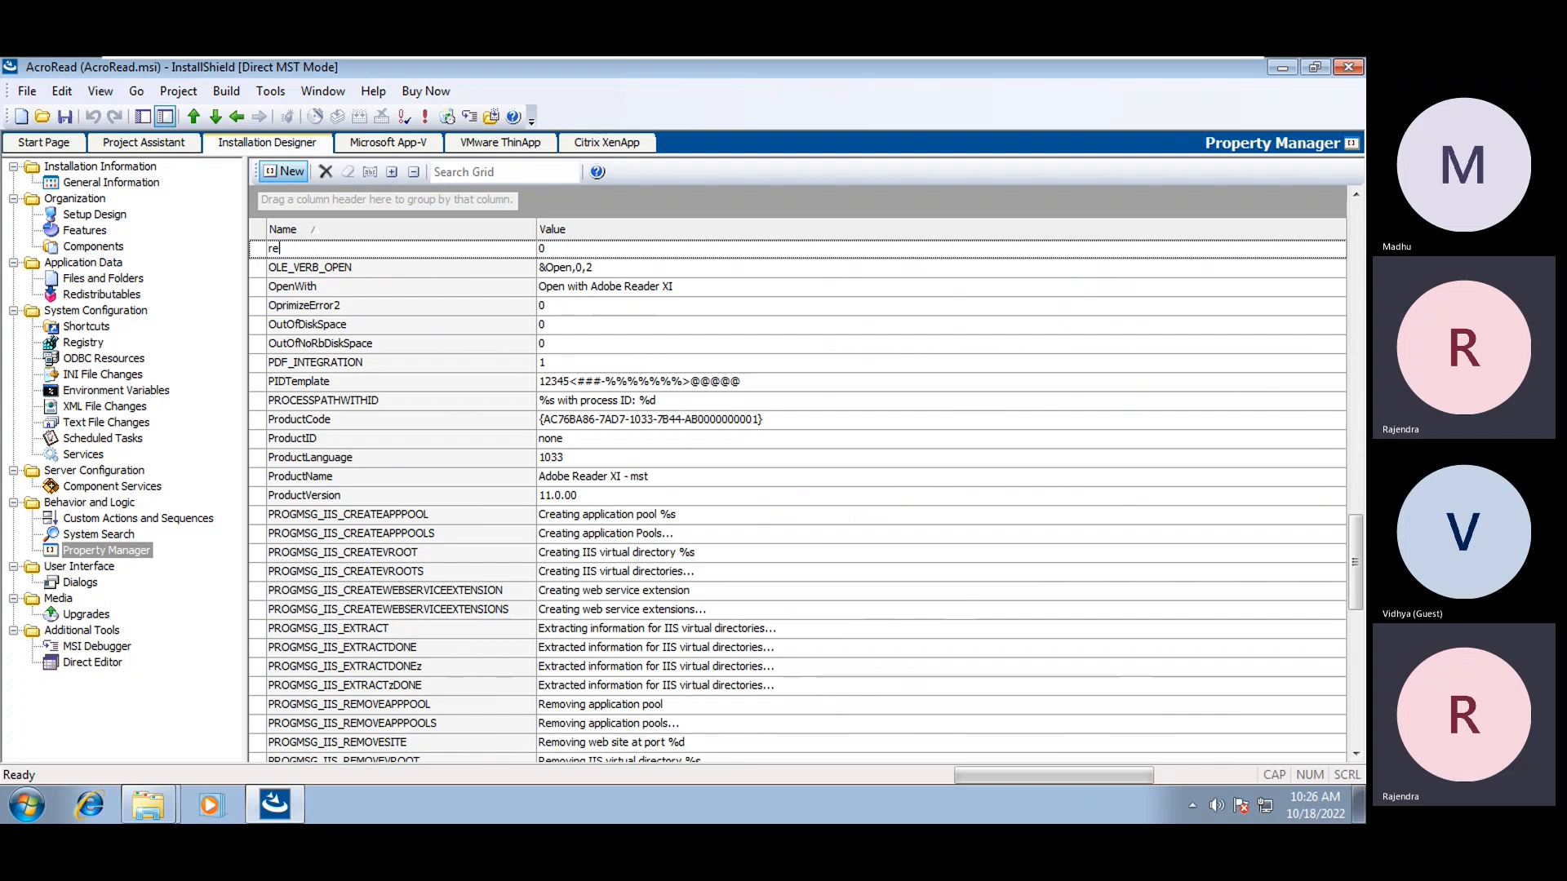
text(REBOOT)
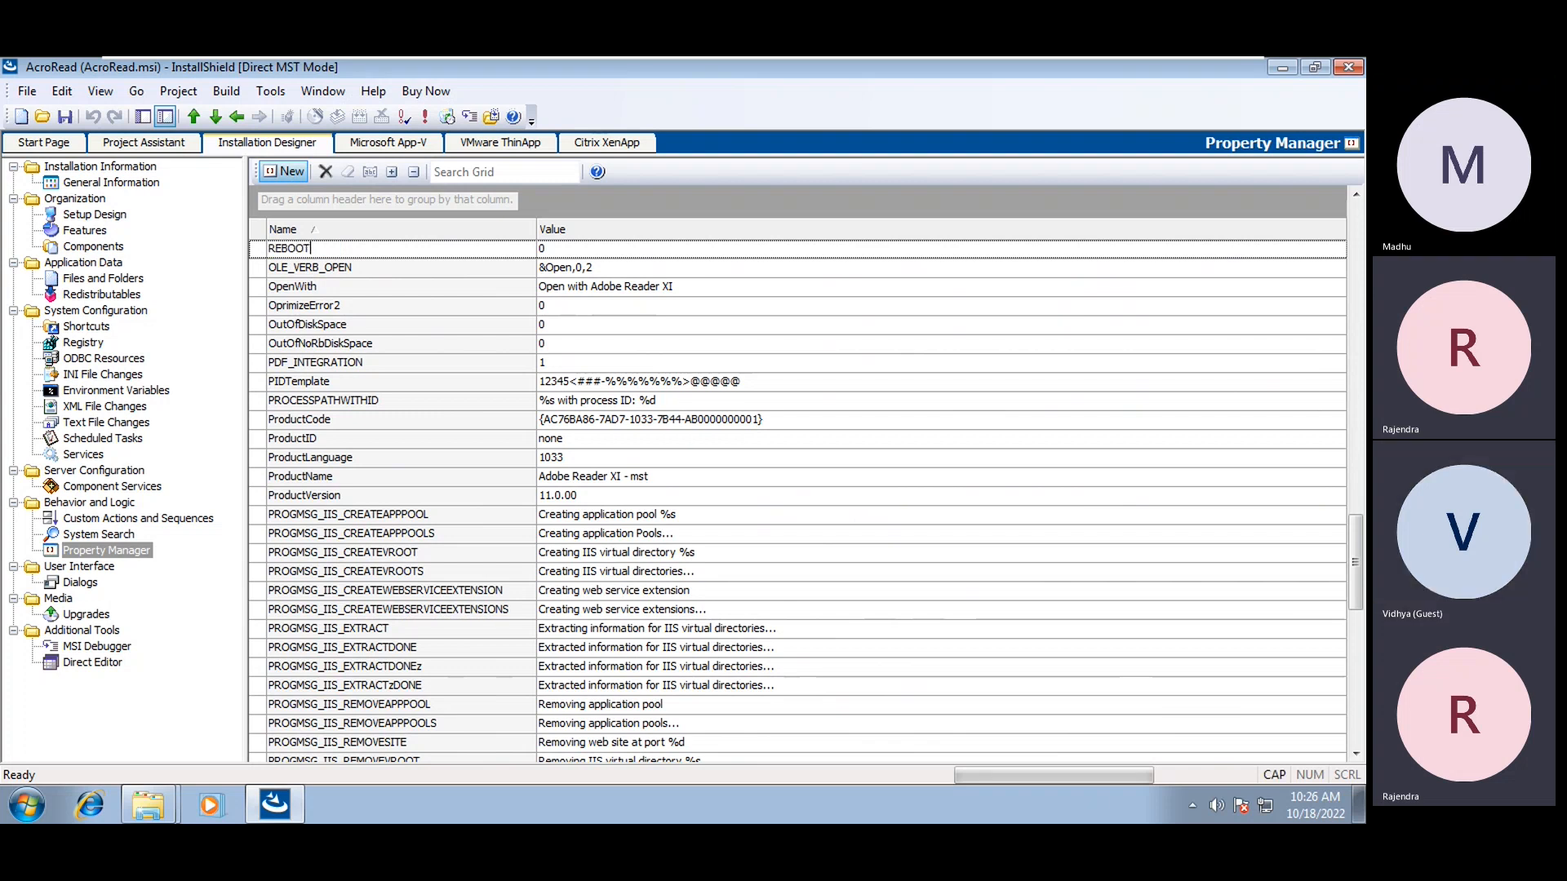
click(545, 250)
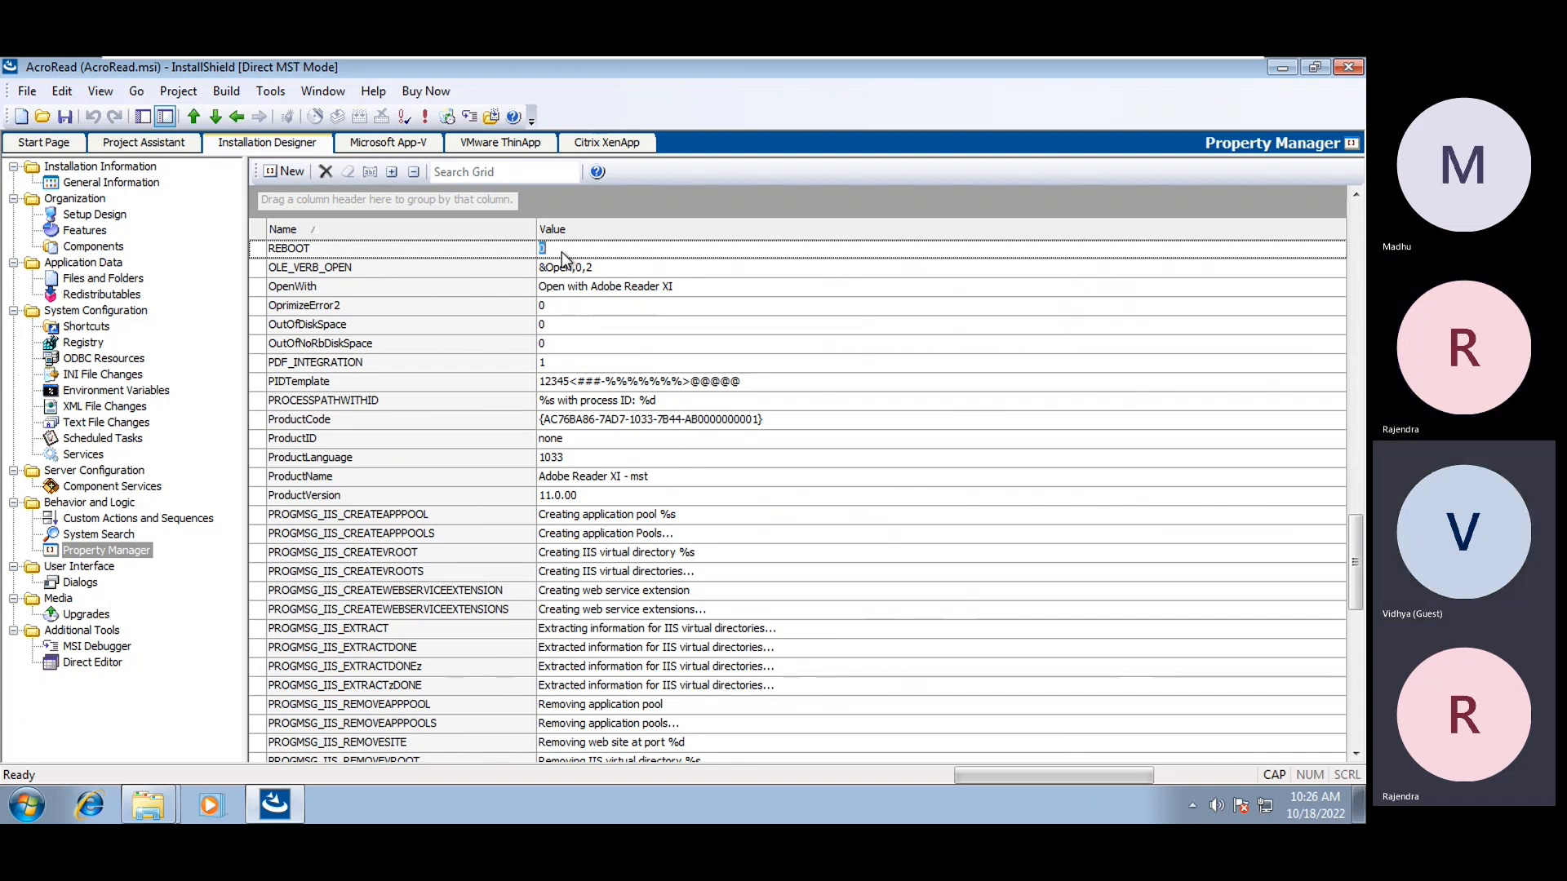
text(ReallySuppress)
key(Return)
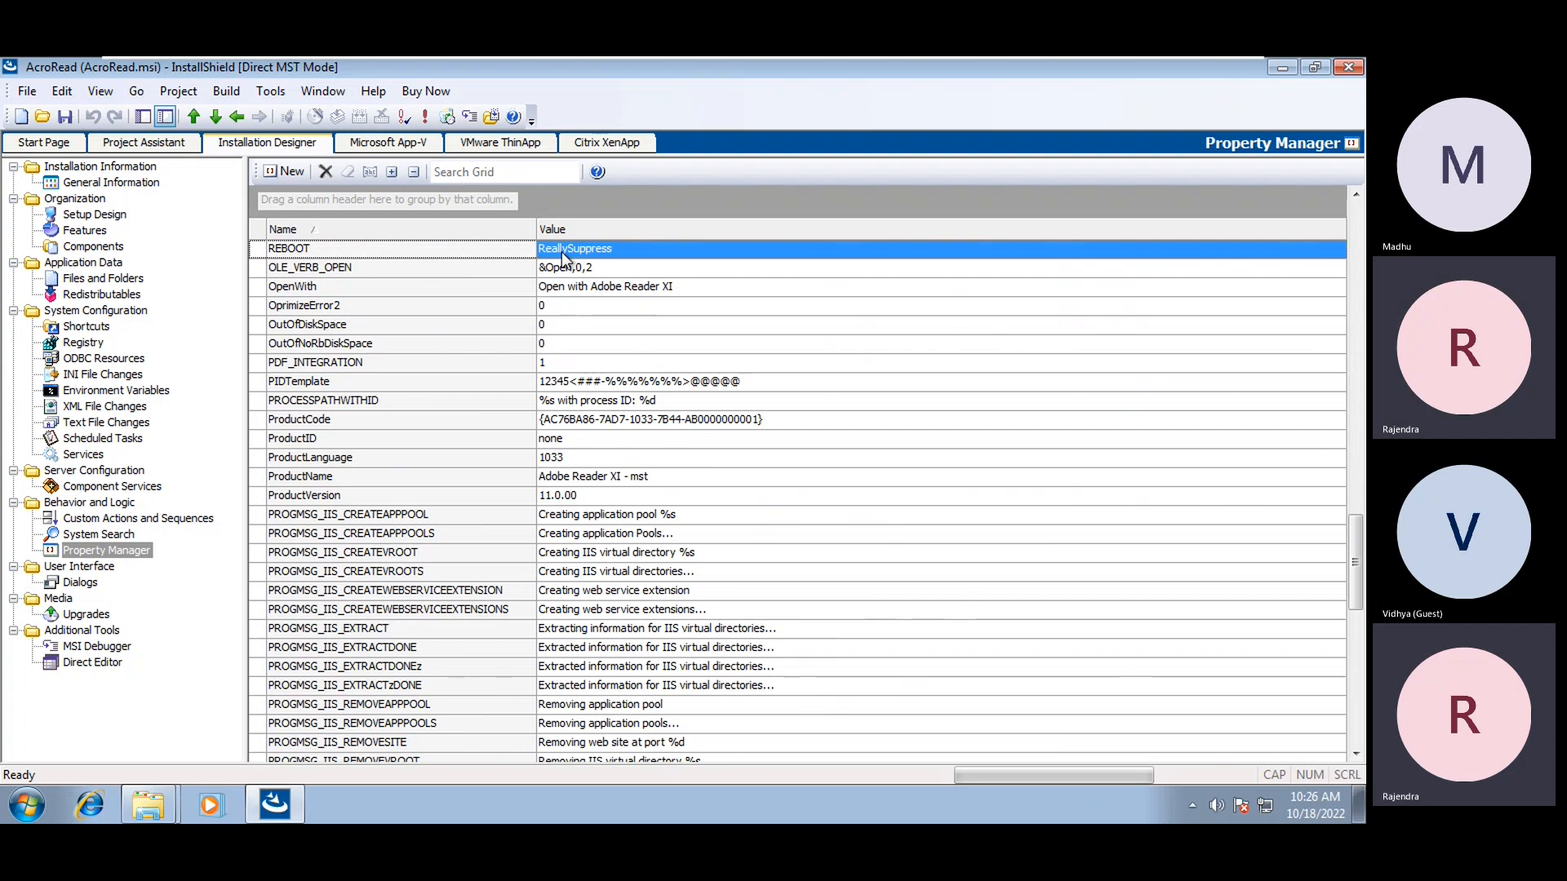
Add a new property ROOTDRIVE with value C:\
click(292, 173)
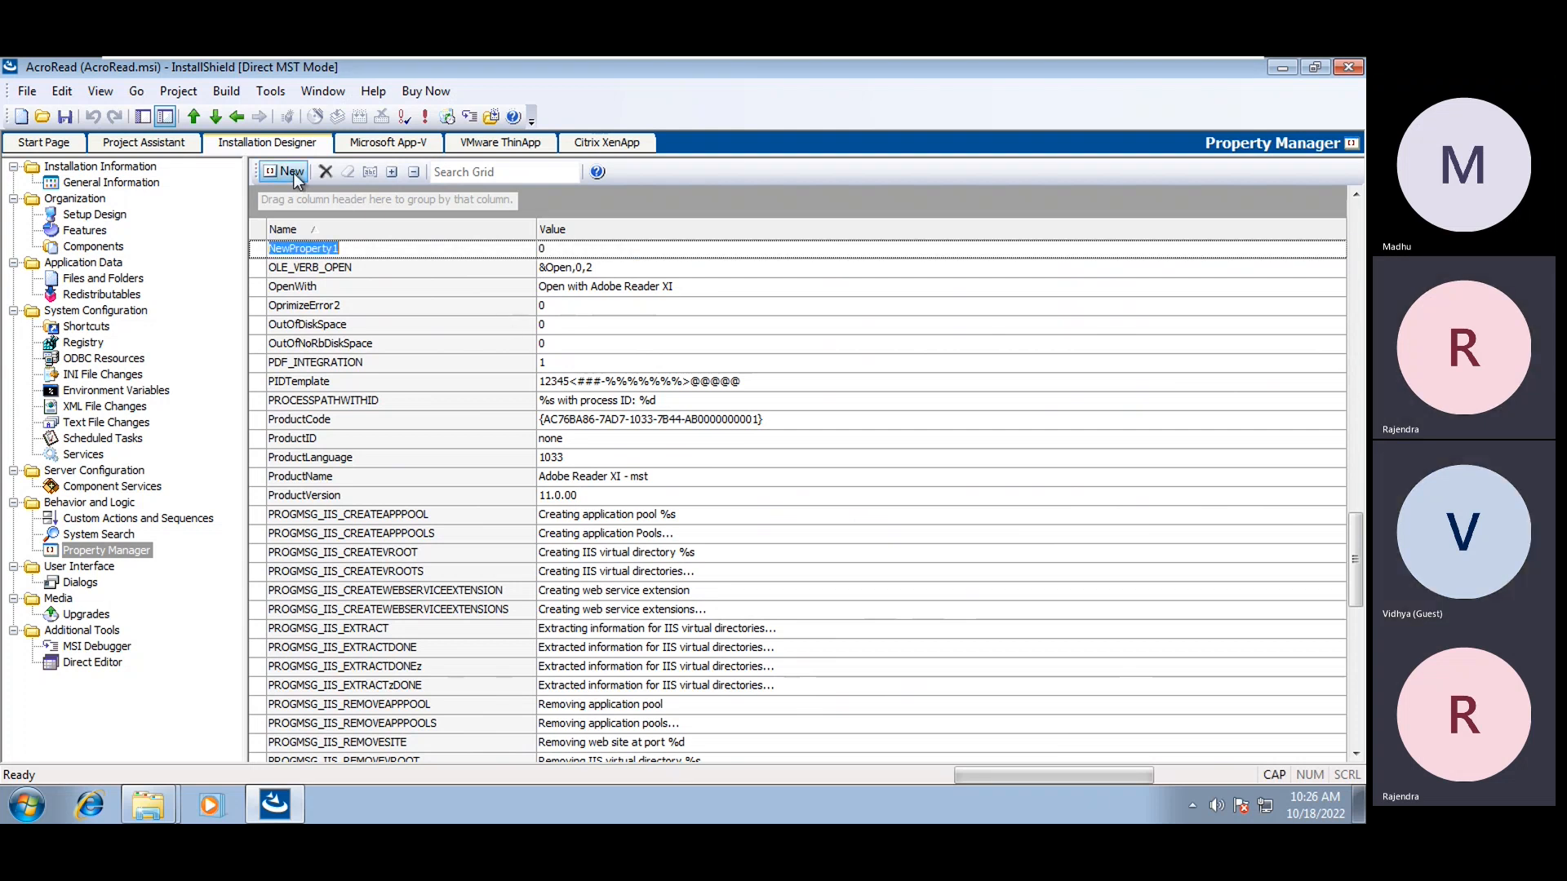
text(ROOTDRIVE)
click(552, 253)
click(552, 259)
text(C:\)
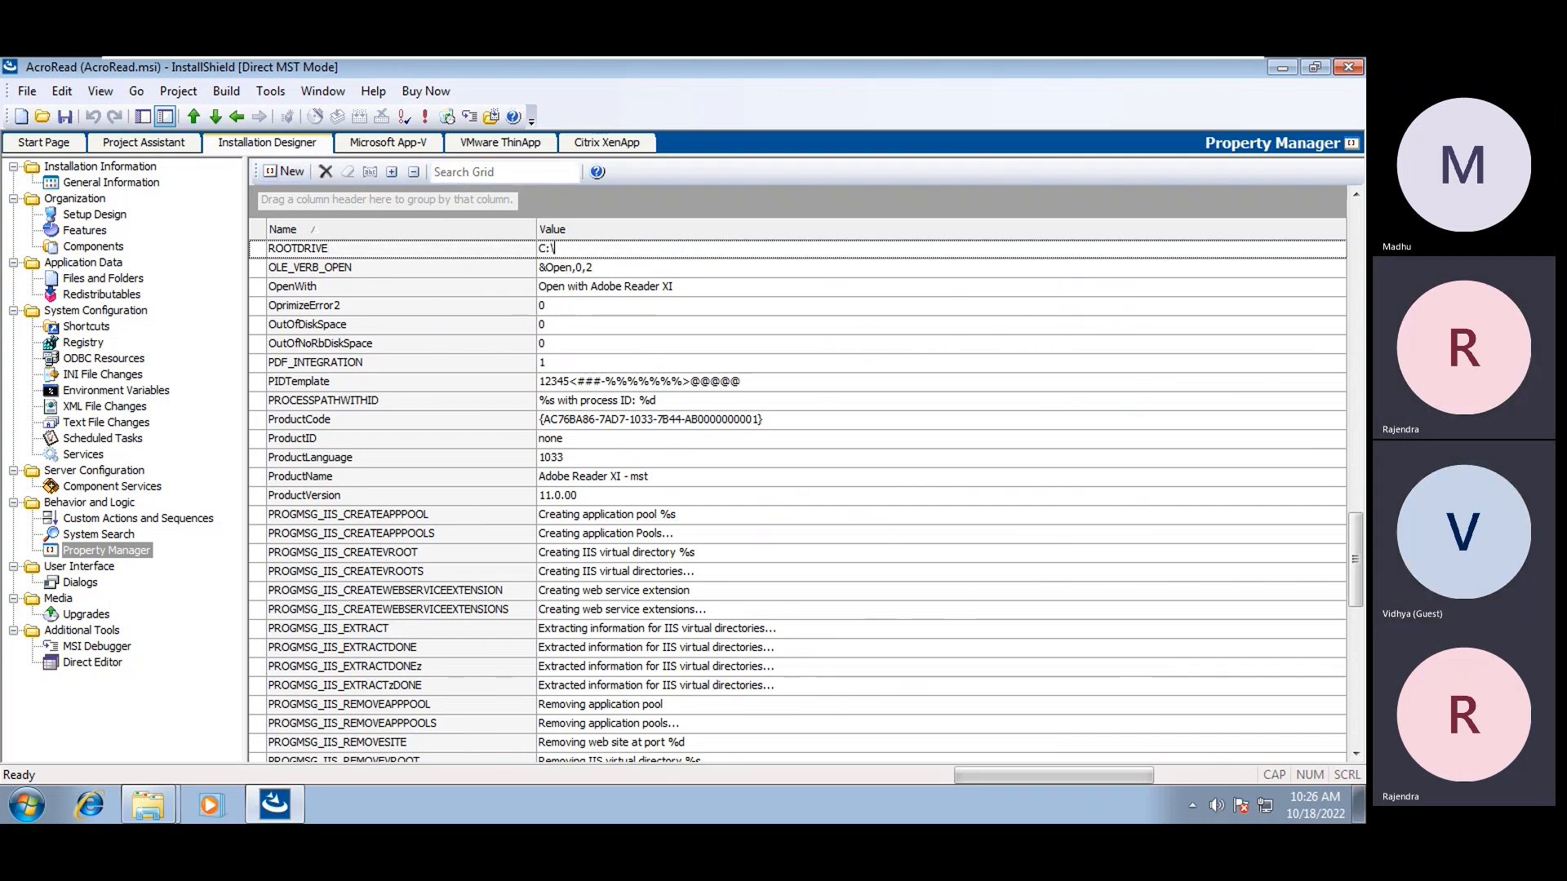
key(Return)
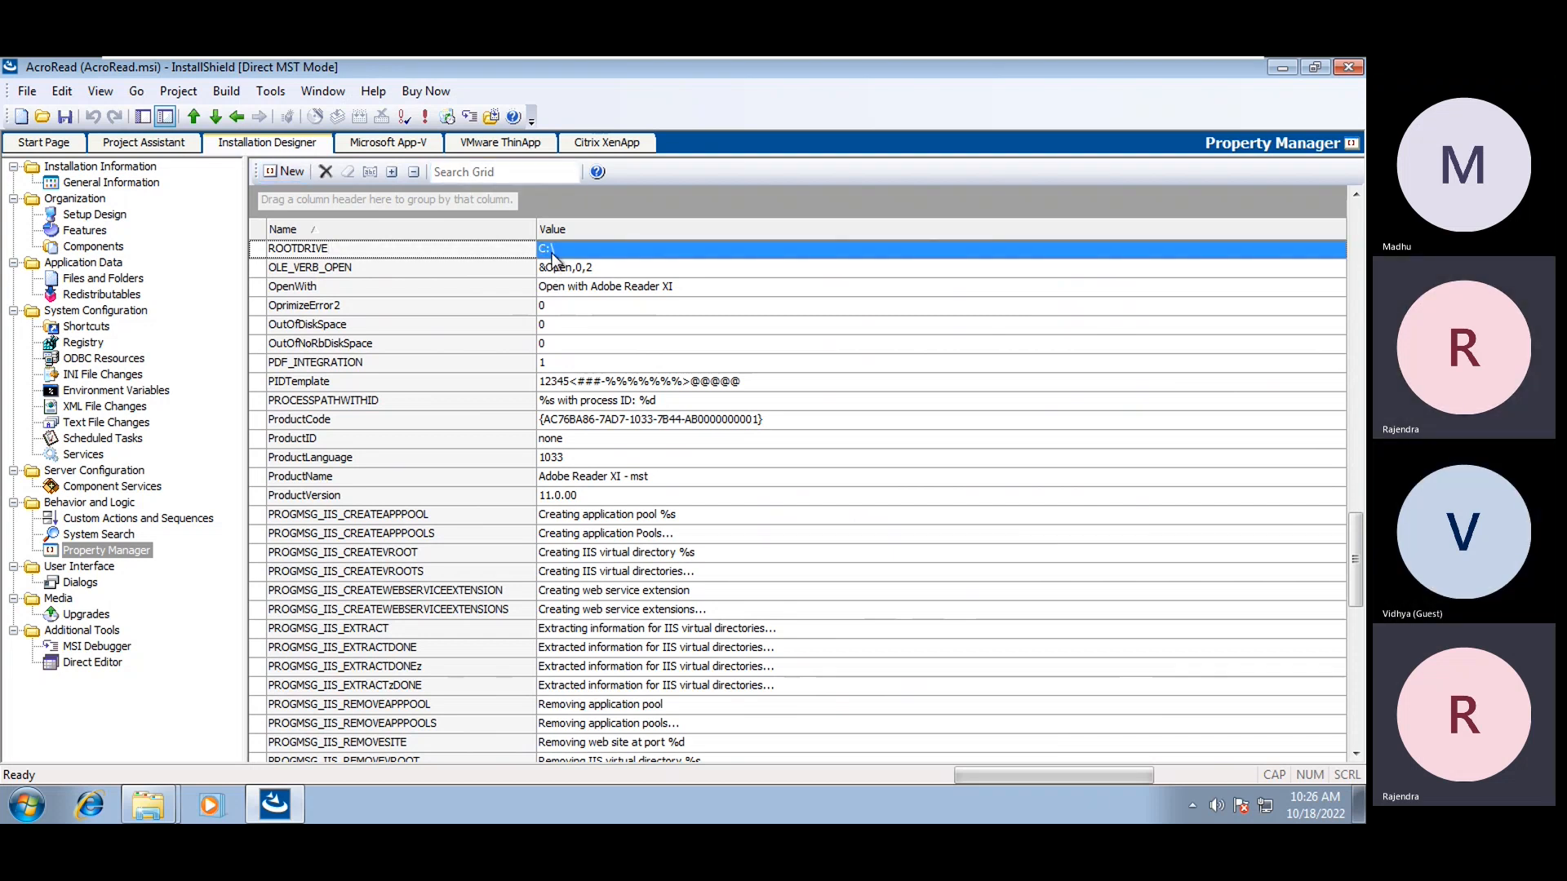
Add a new property LIMITUI with value 1, then show the Features view
click(271, 172)
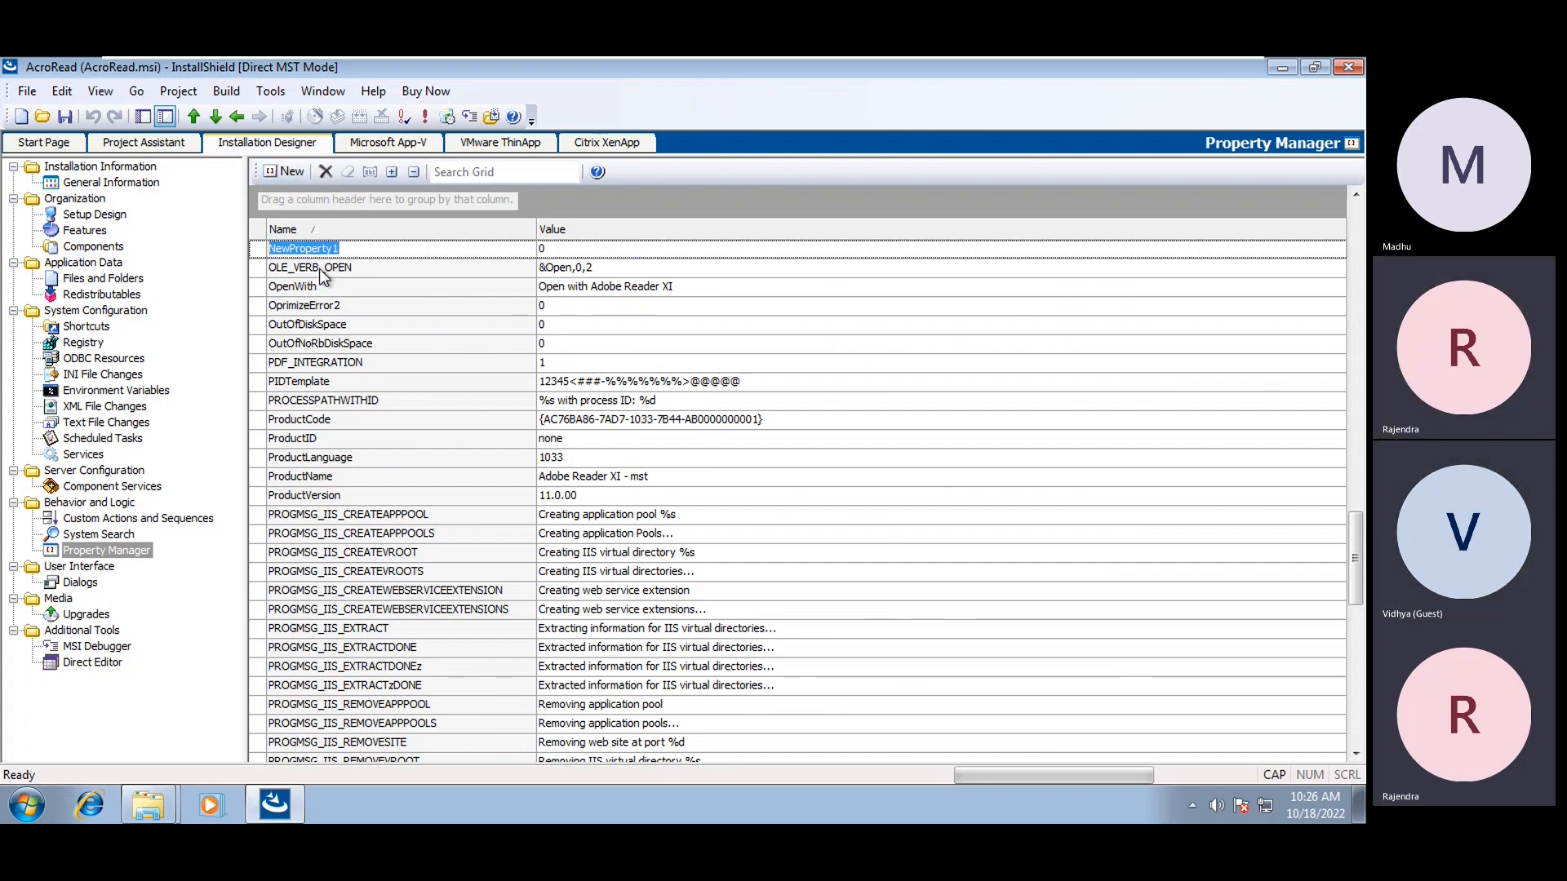
key(BackSpace)
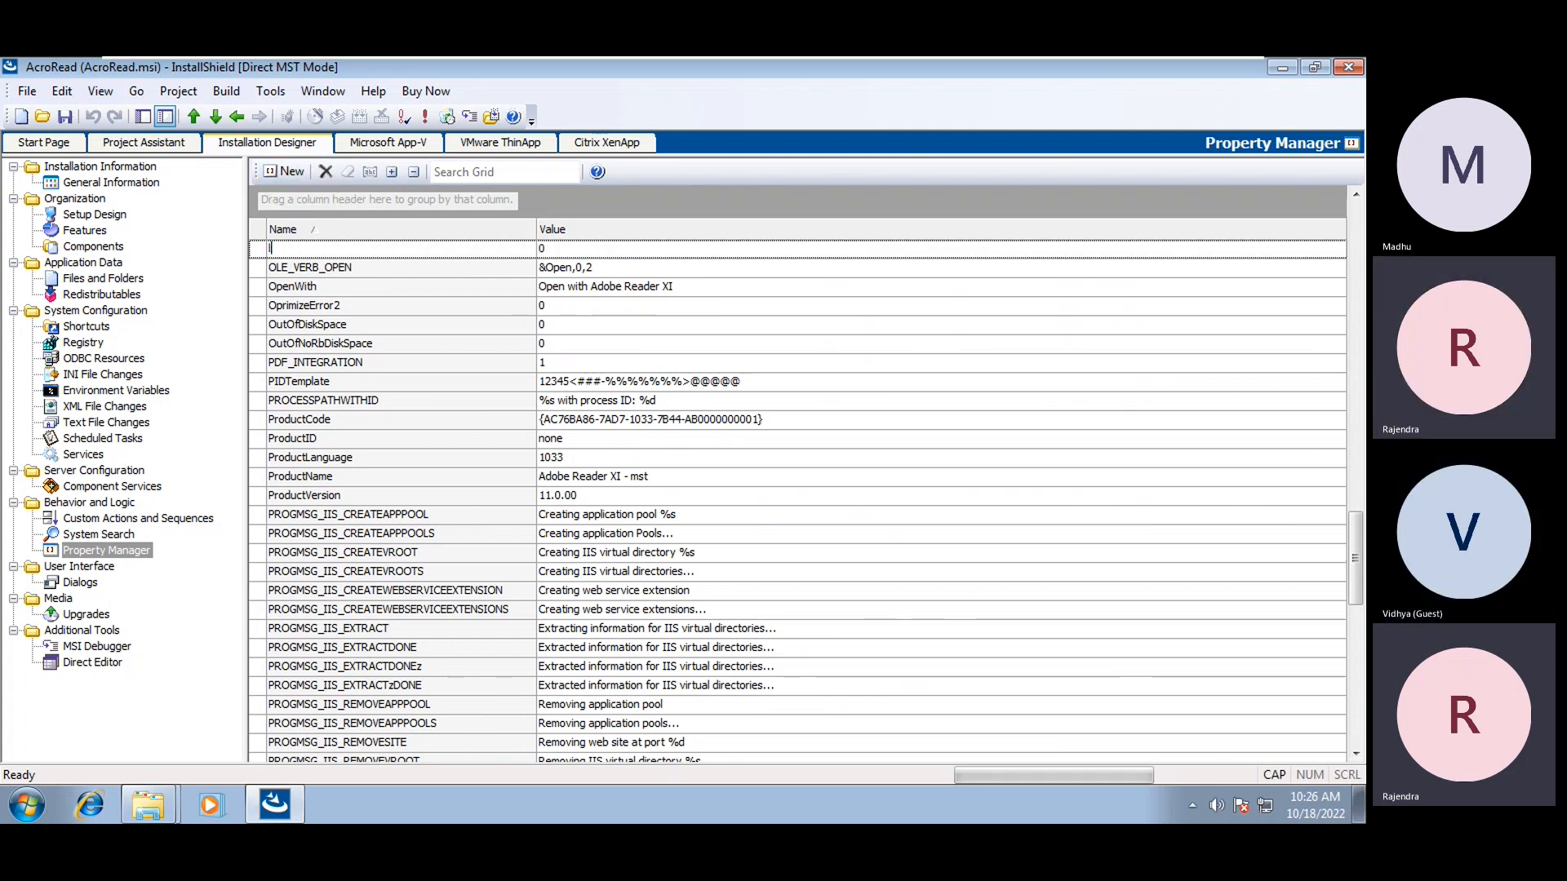
text(LIMITUI)
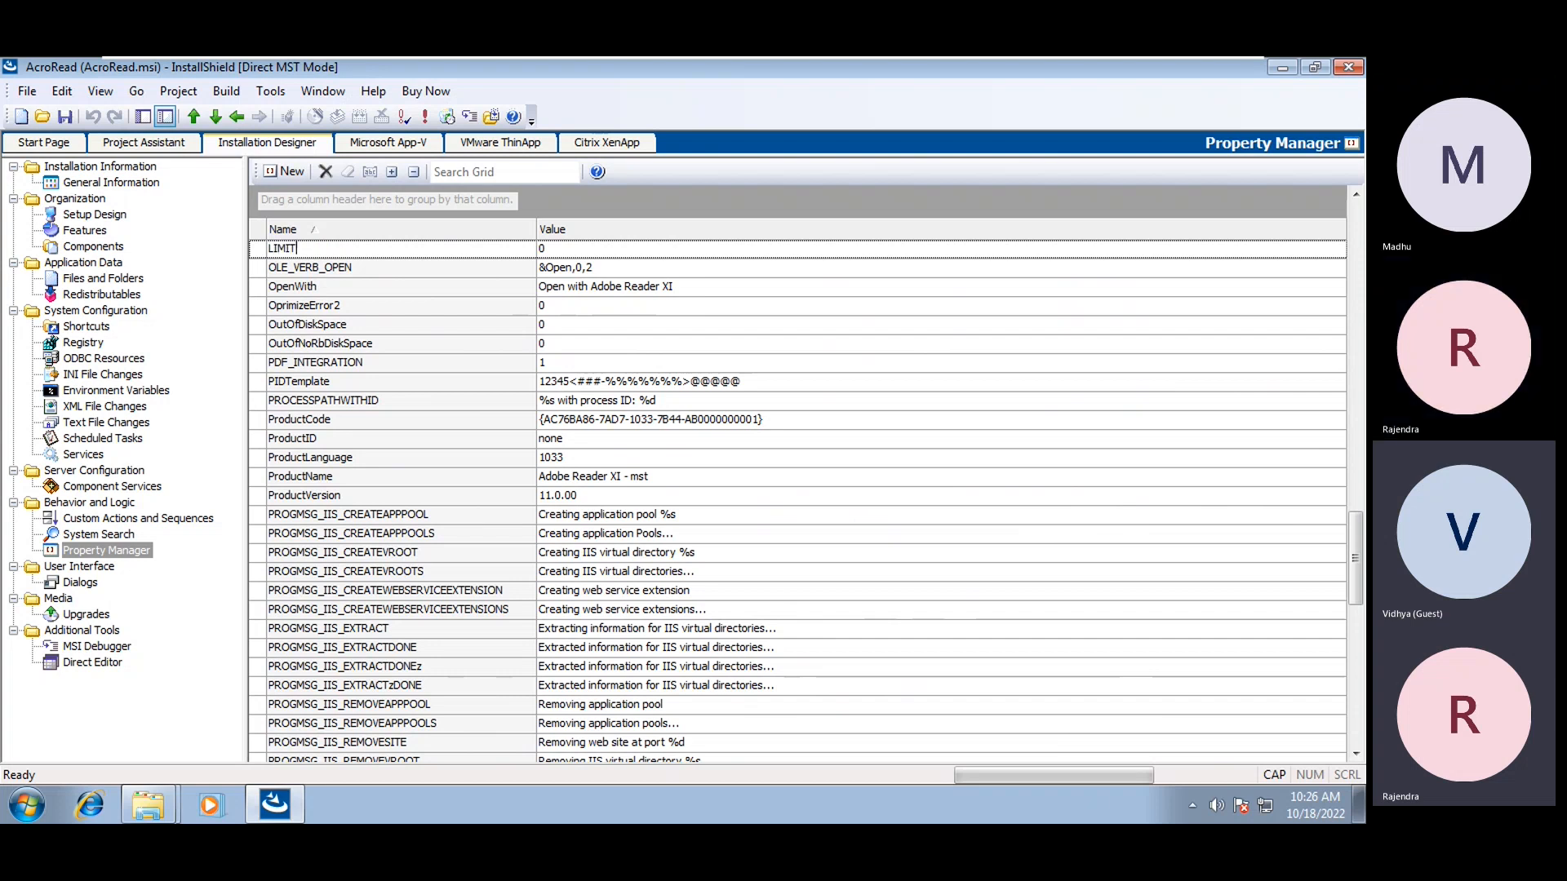
click(566, 253)
text(1)
click(461, 349)
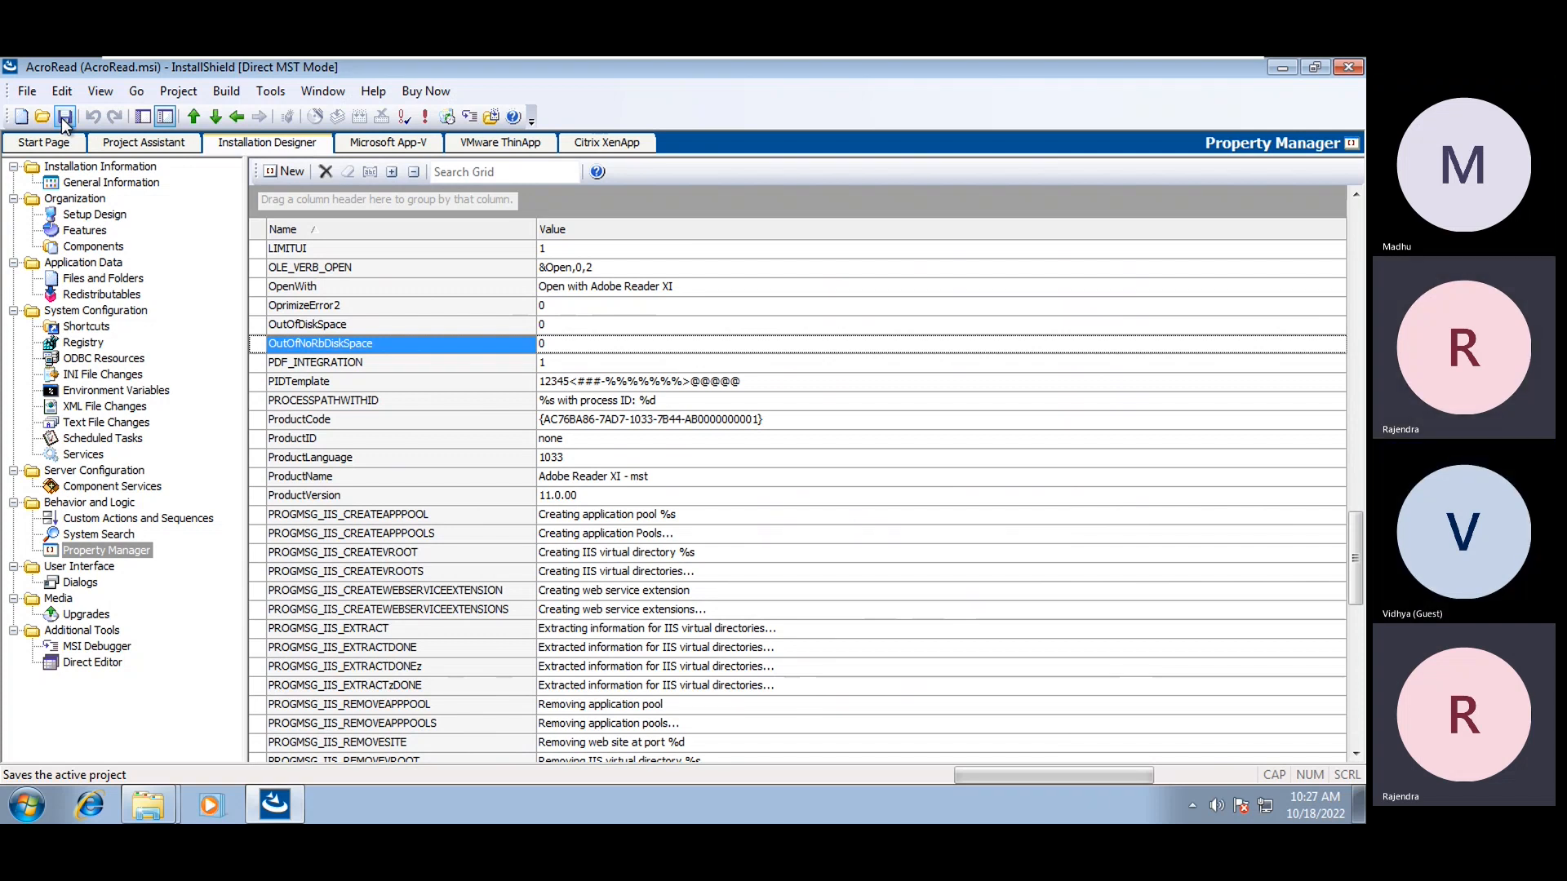
click(75, 184)
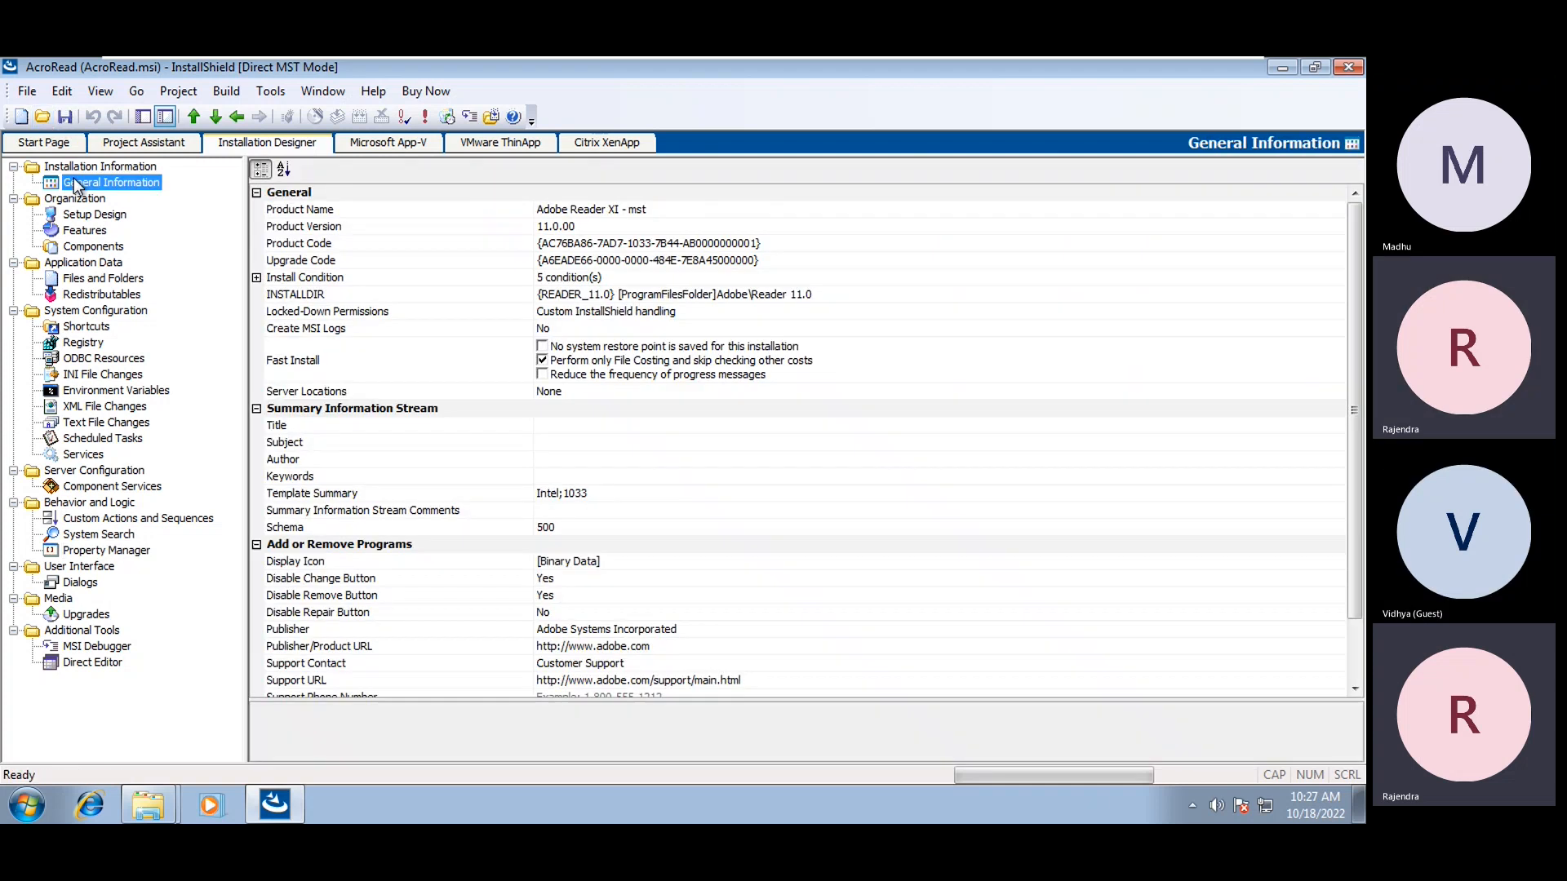
click(81, 234)
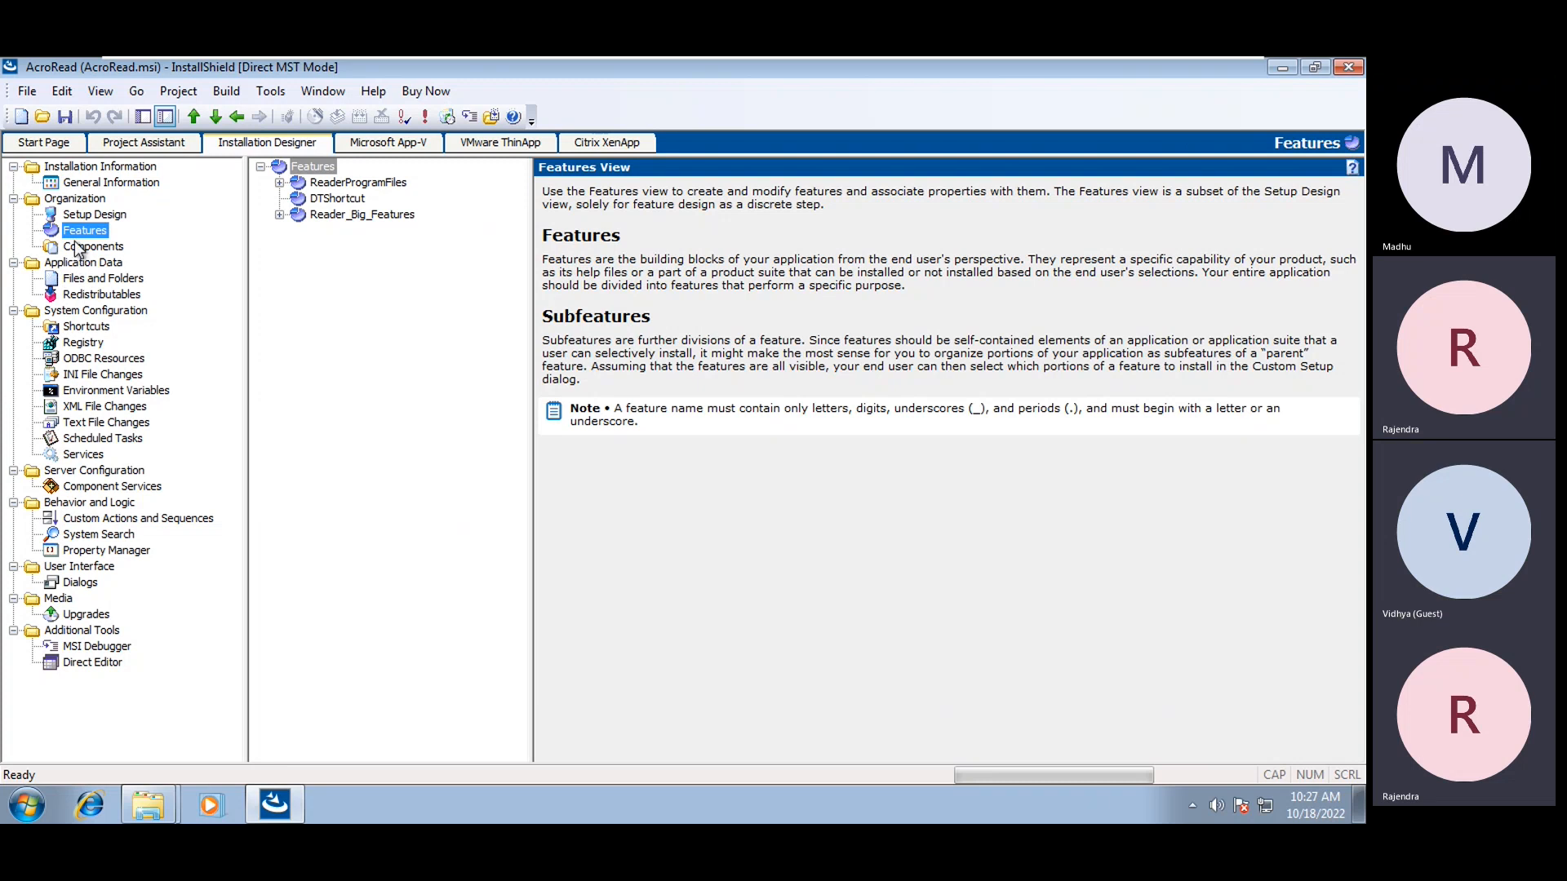
Inspect the Apollo_nppdf32DLL_FF4_Registry component in the Components view
click(90, 246)
click(351, 359)
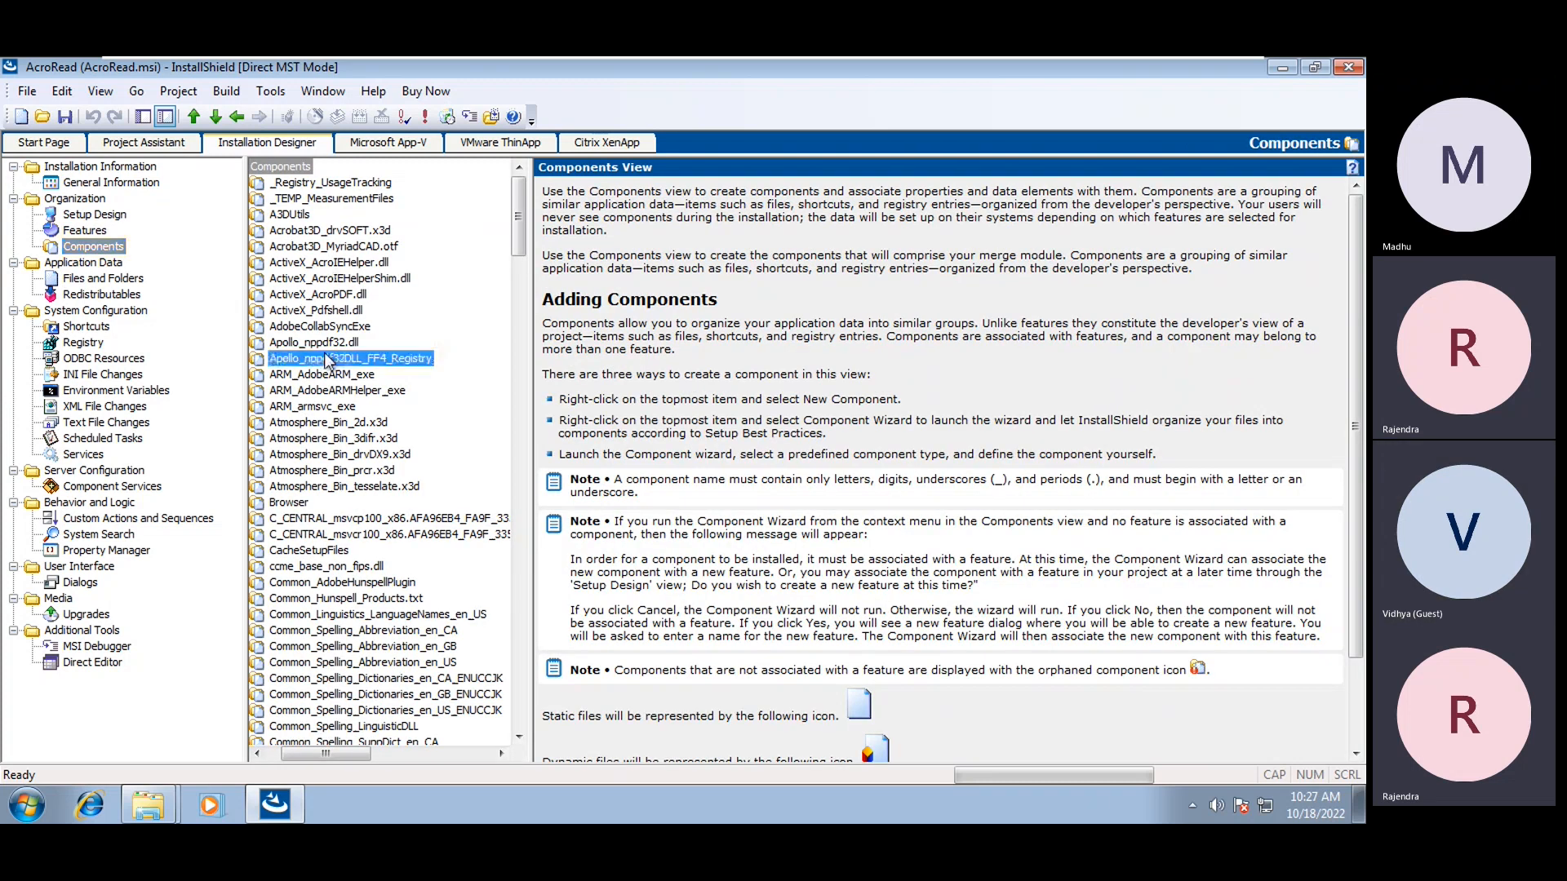
drag(349, 757, 267, 751)
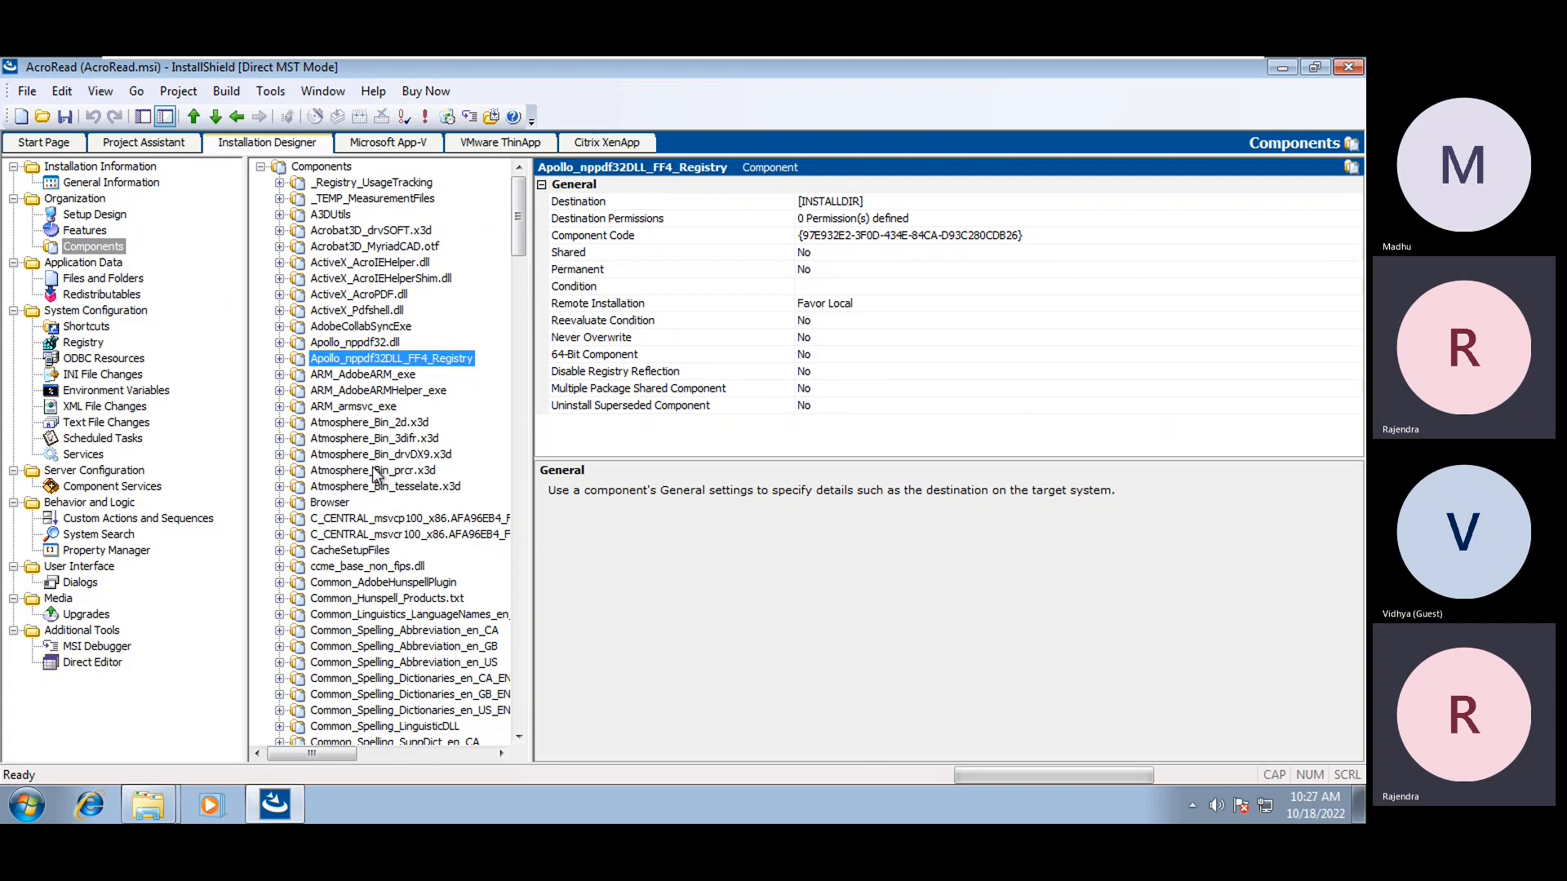
Save the transform changes and bring up the Environment Variables view
click(63, 126)
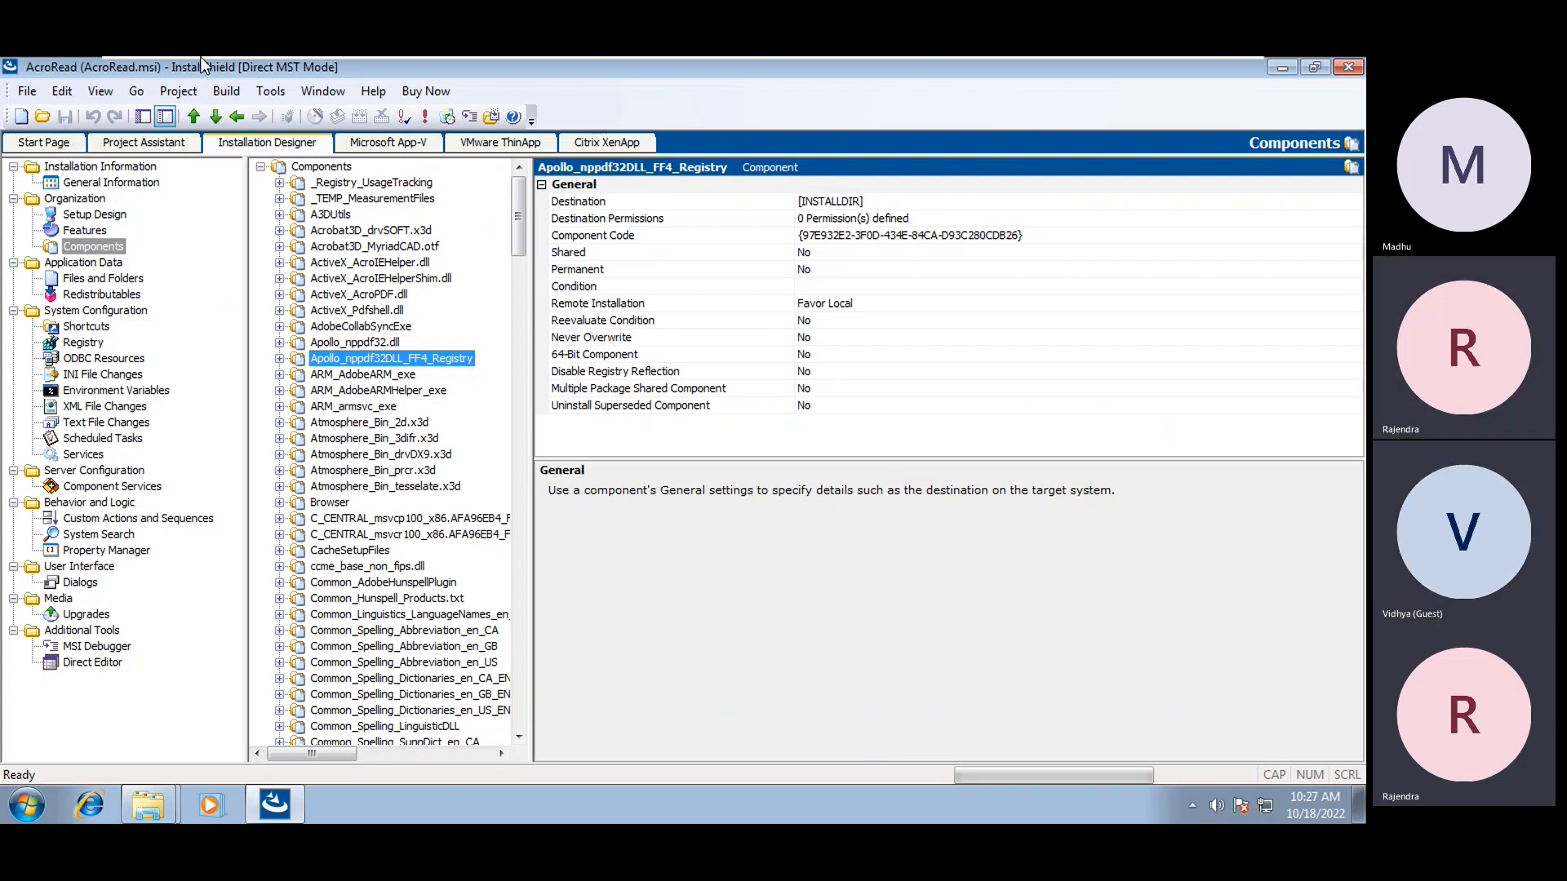
click(220, 96)
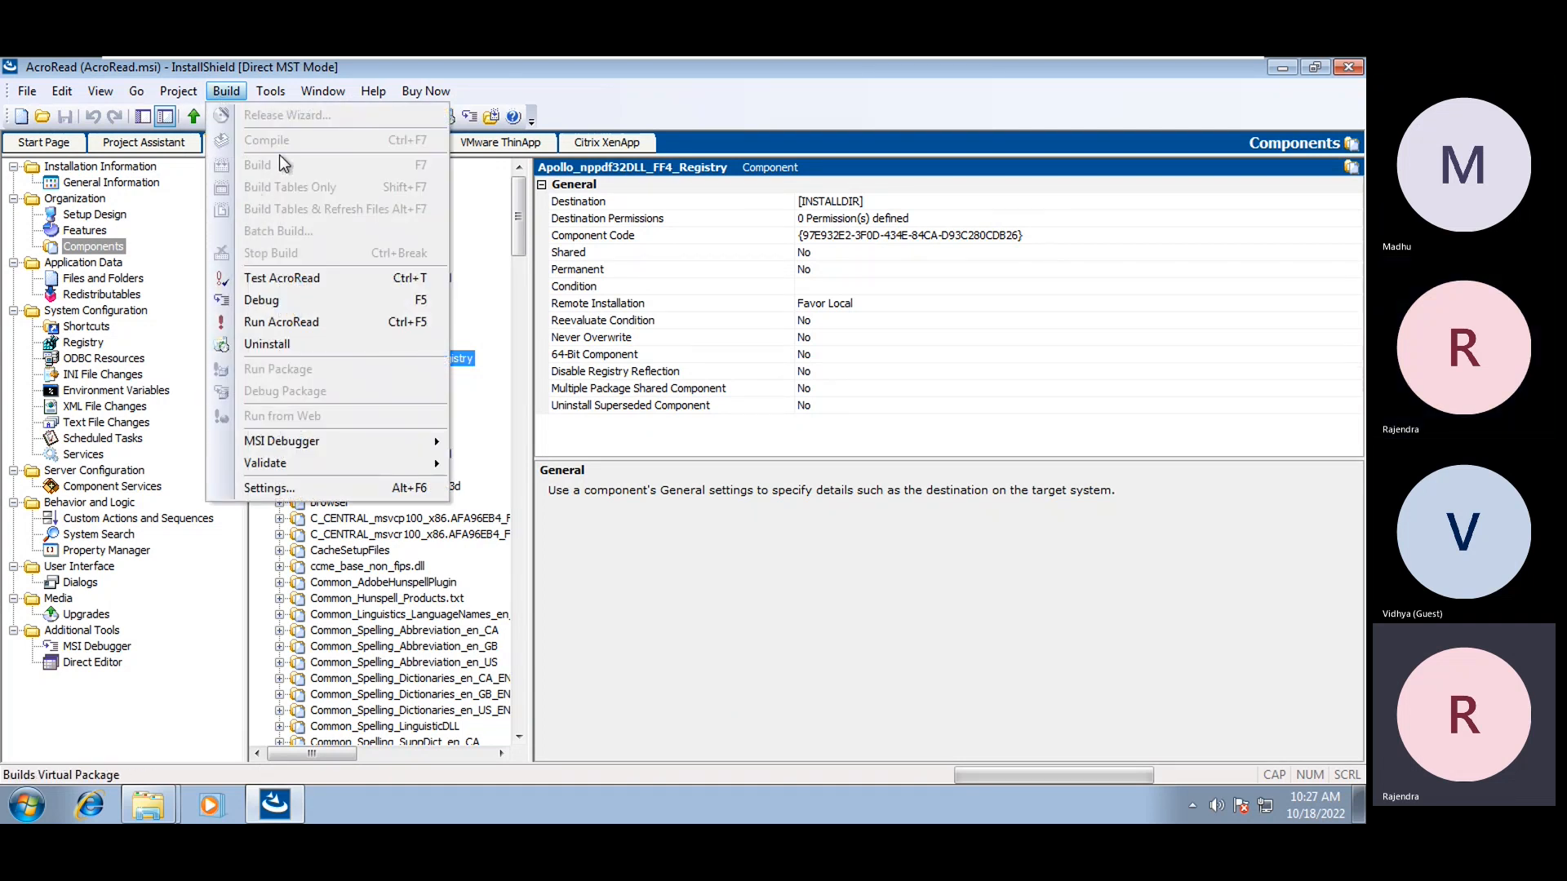
click(690, 89)
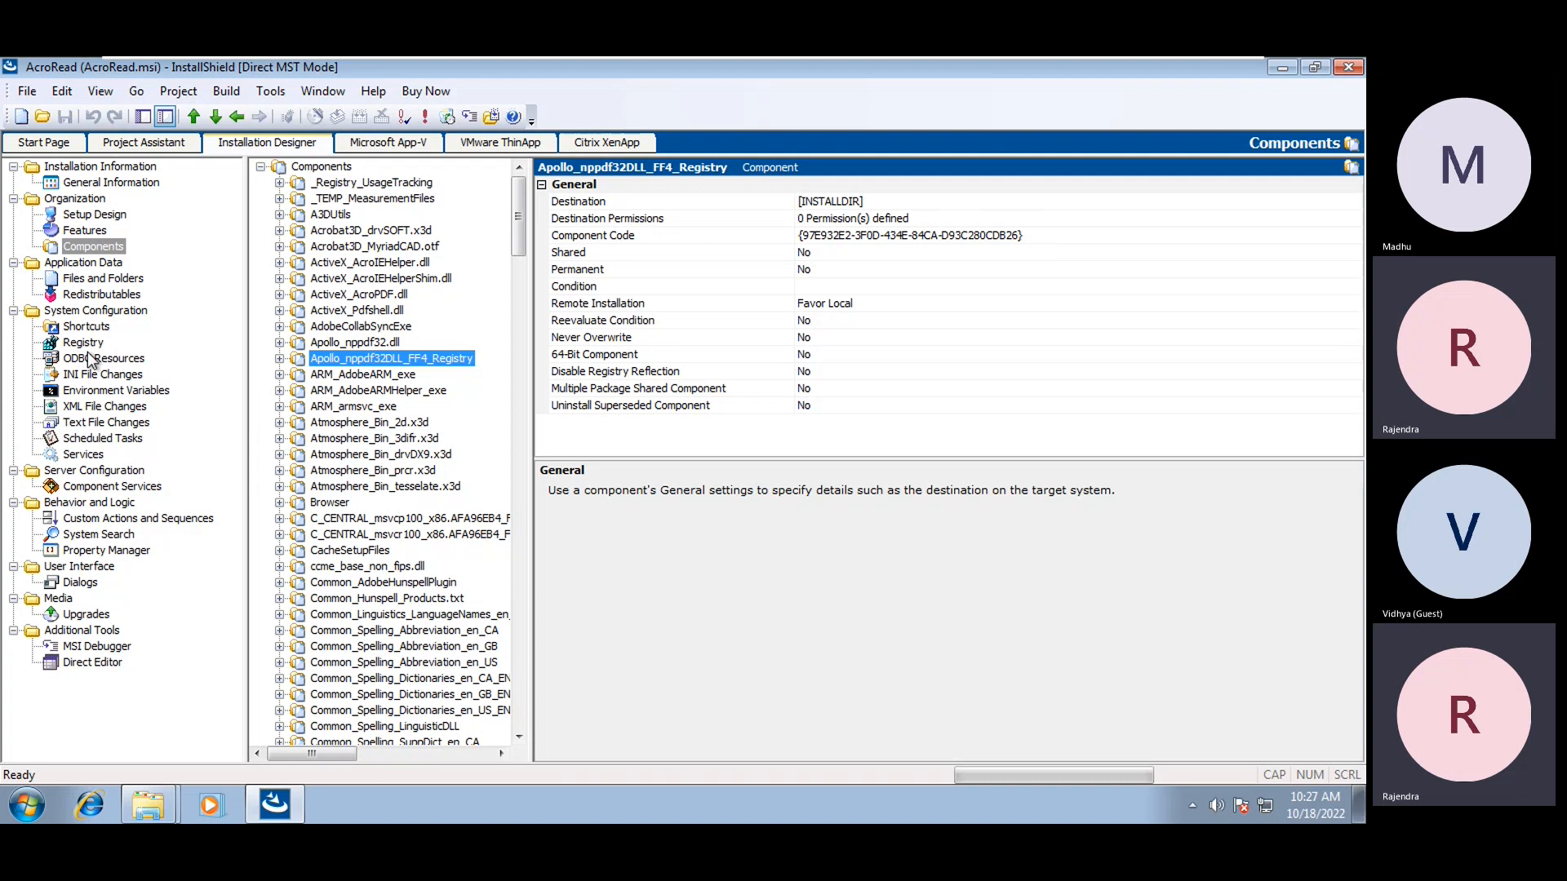
click(98, 395)
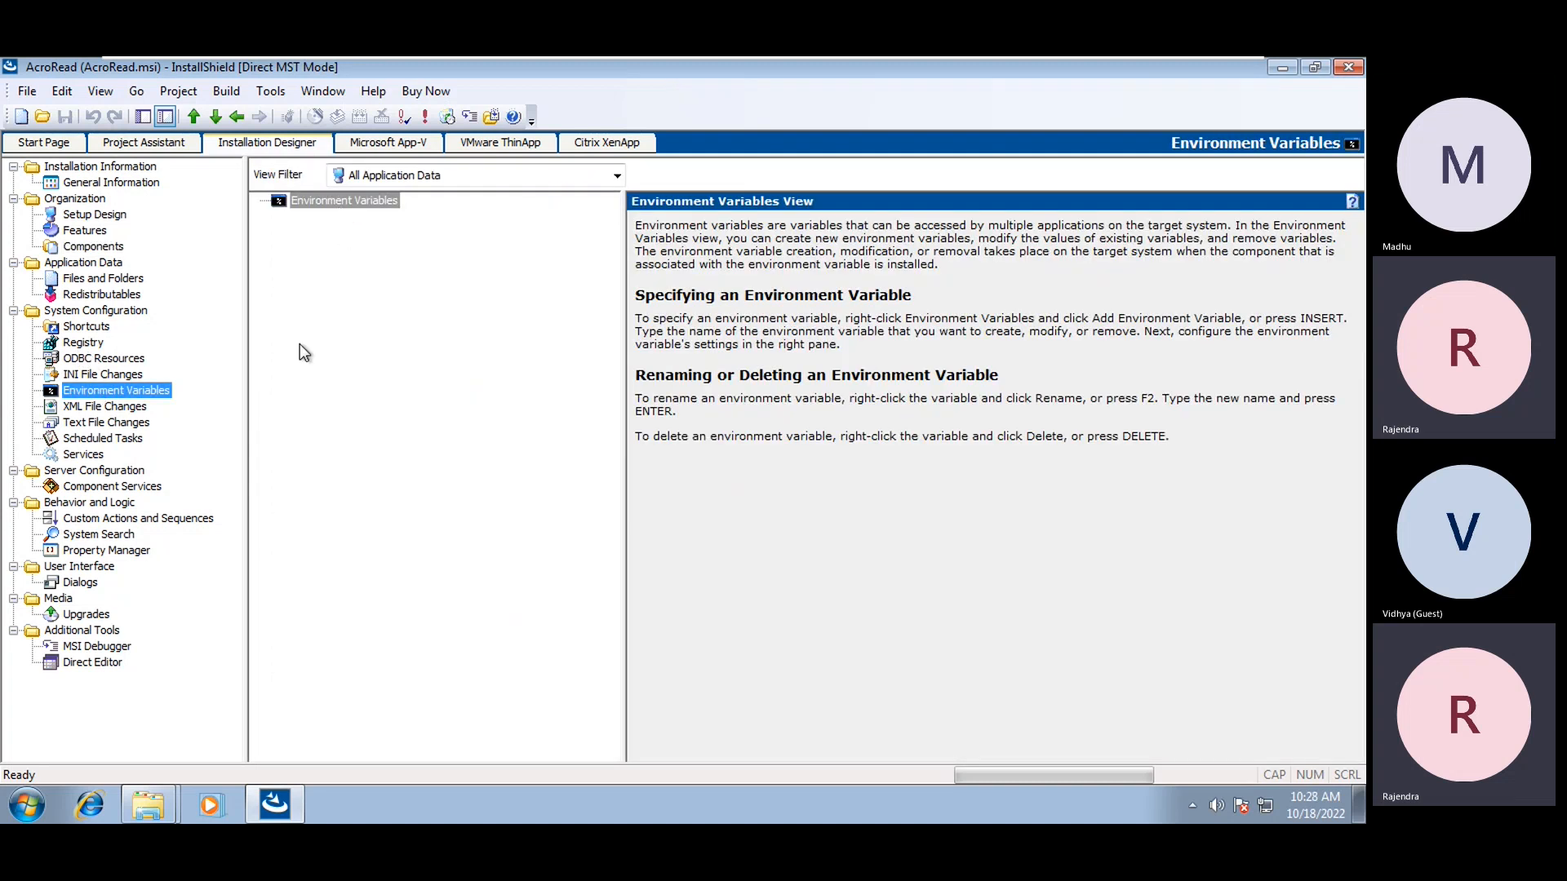
In Files and Folders, expand Reader 11.0 and view the Esl folder's files
click(78, 281)
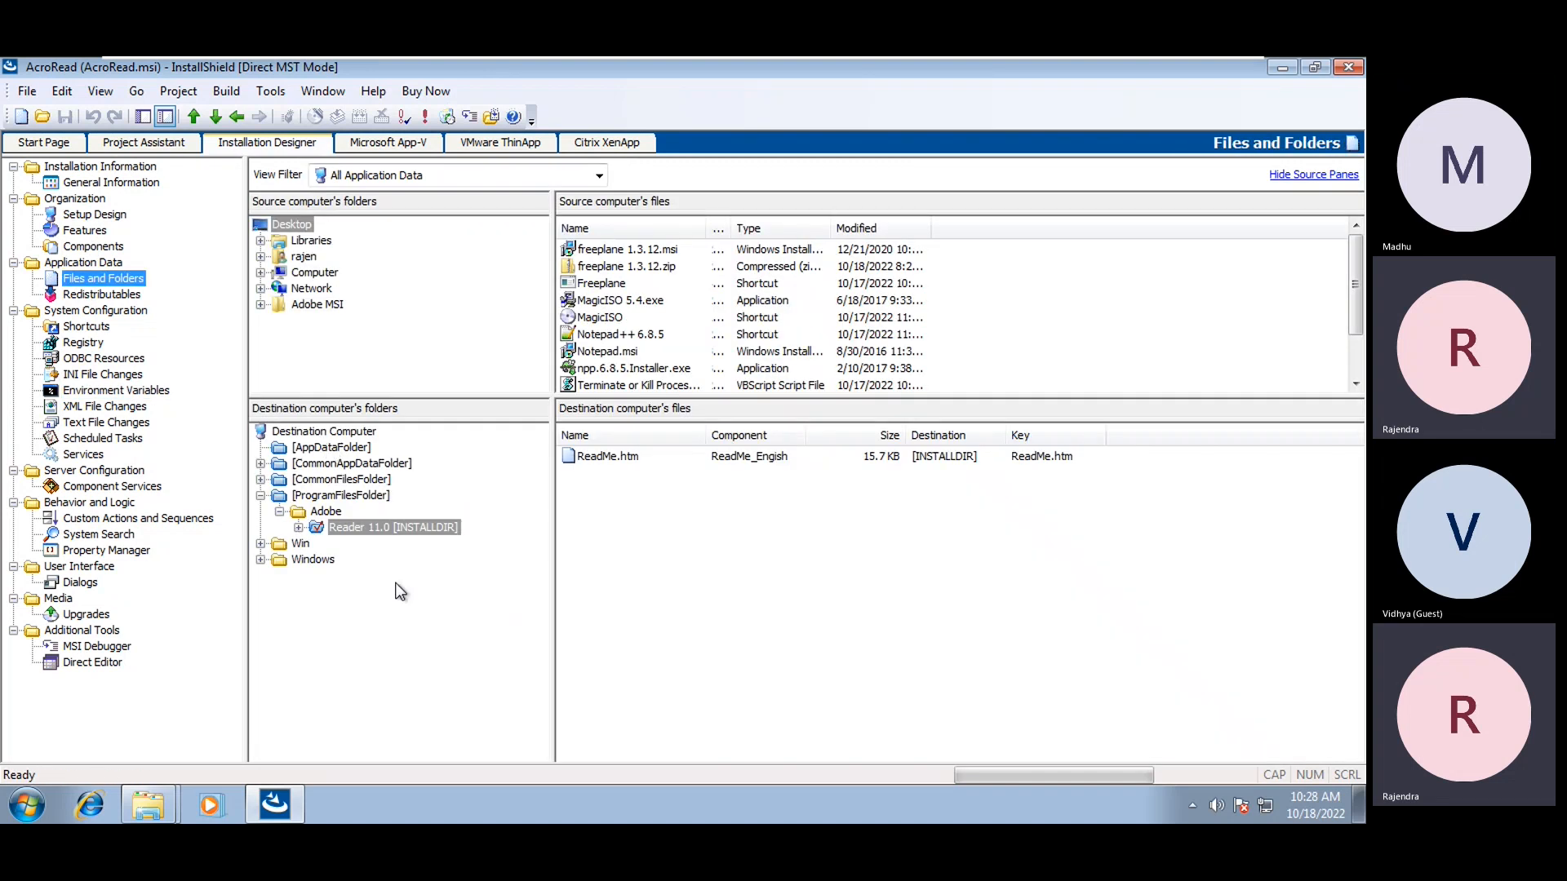
click(298, 528)
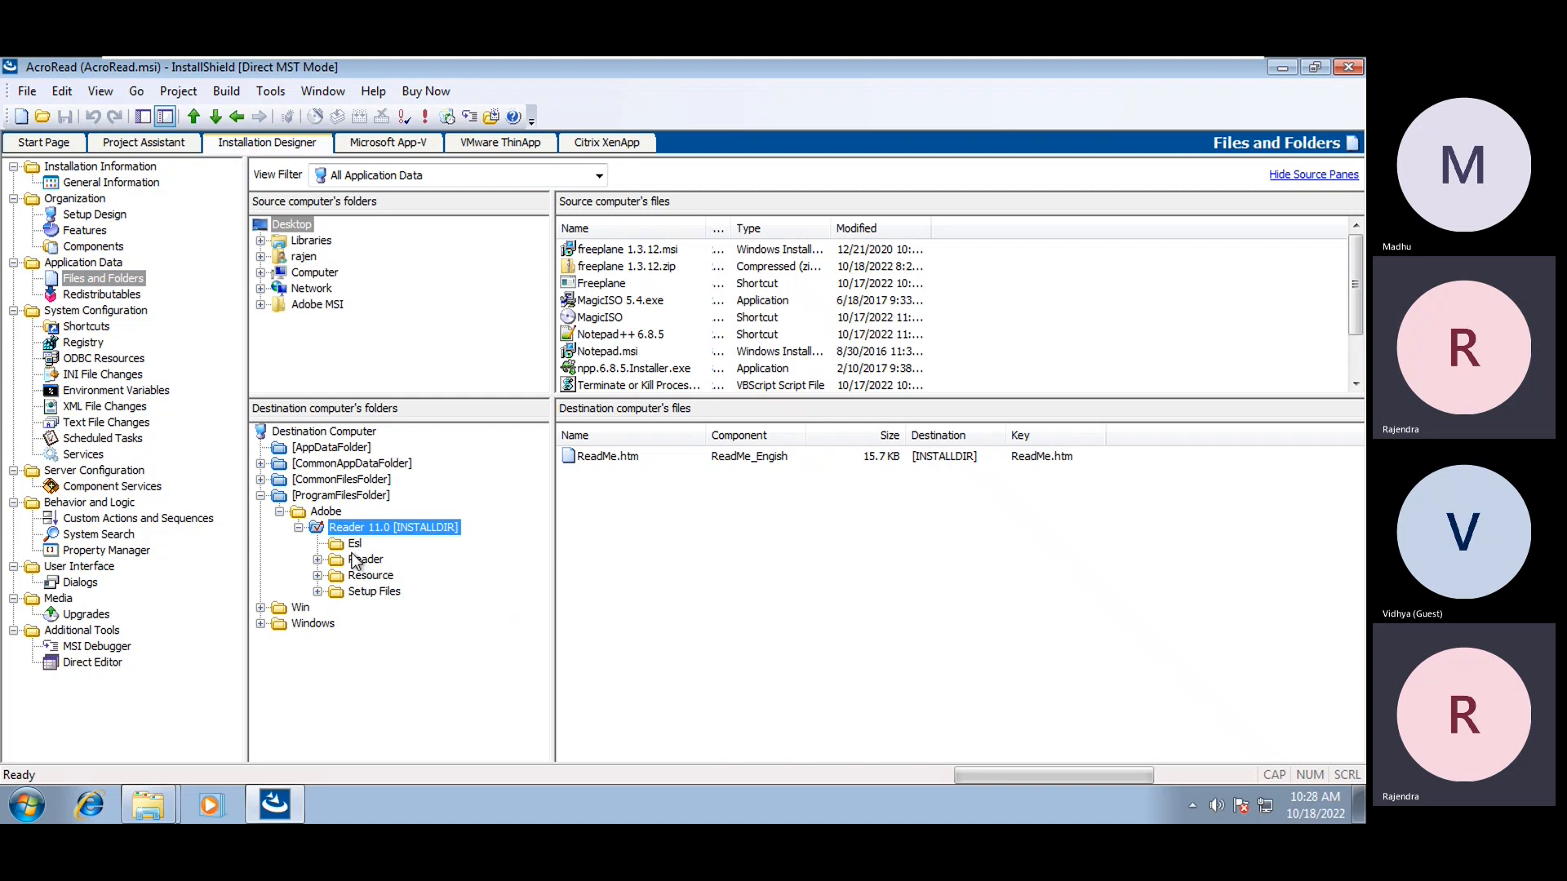
click(354, 544)
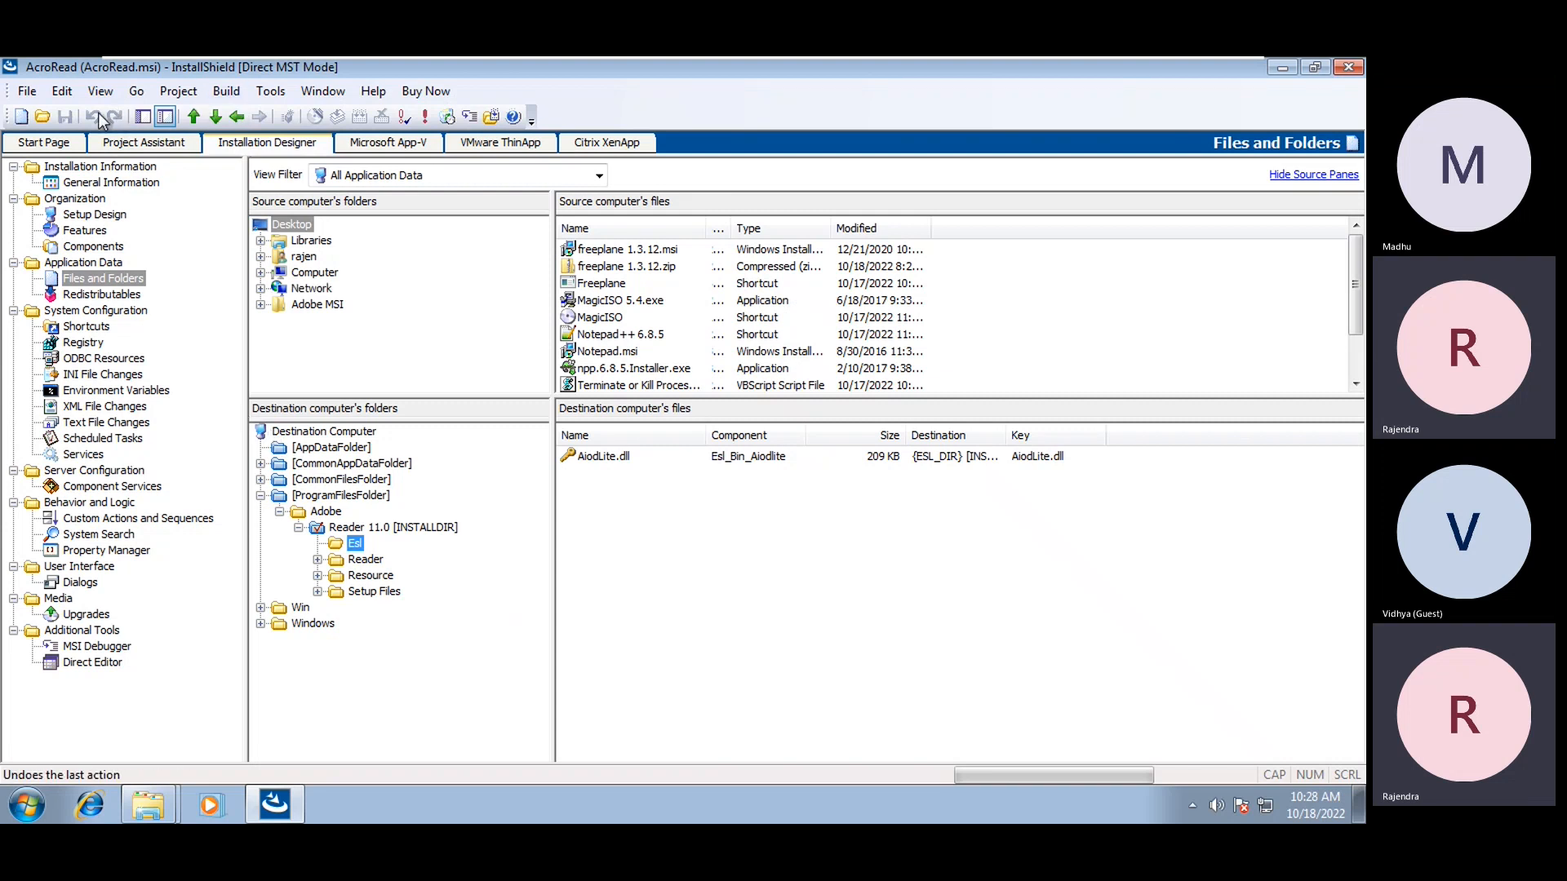
Close InstallShield and select AcroRead.mst in the Adobe MSI folder
click(1348, 69)
click(803, 498)
click(776, 297)
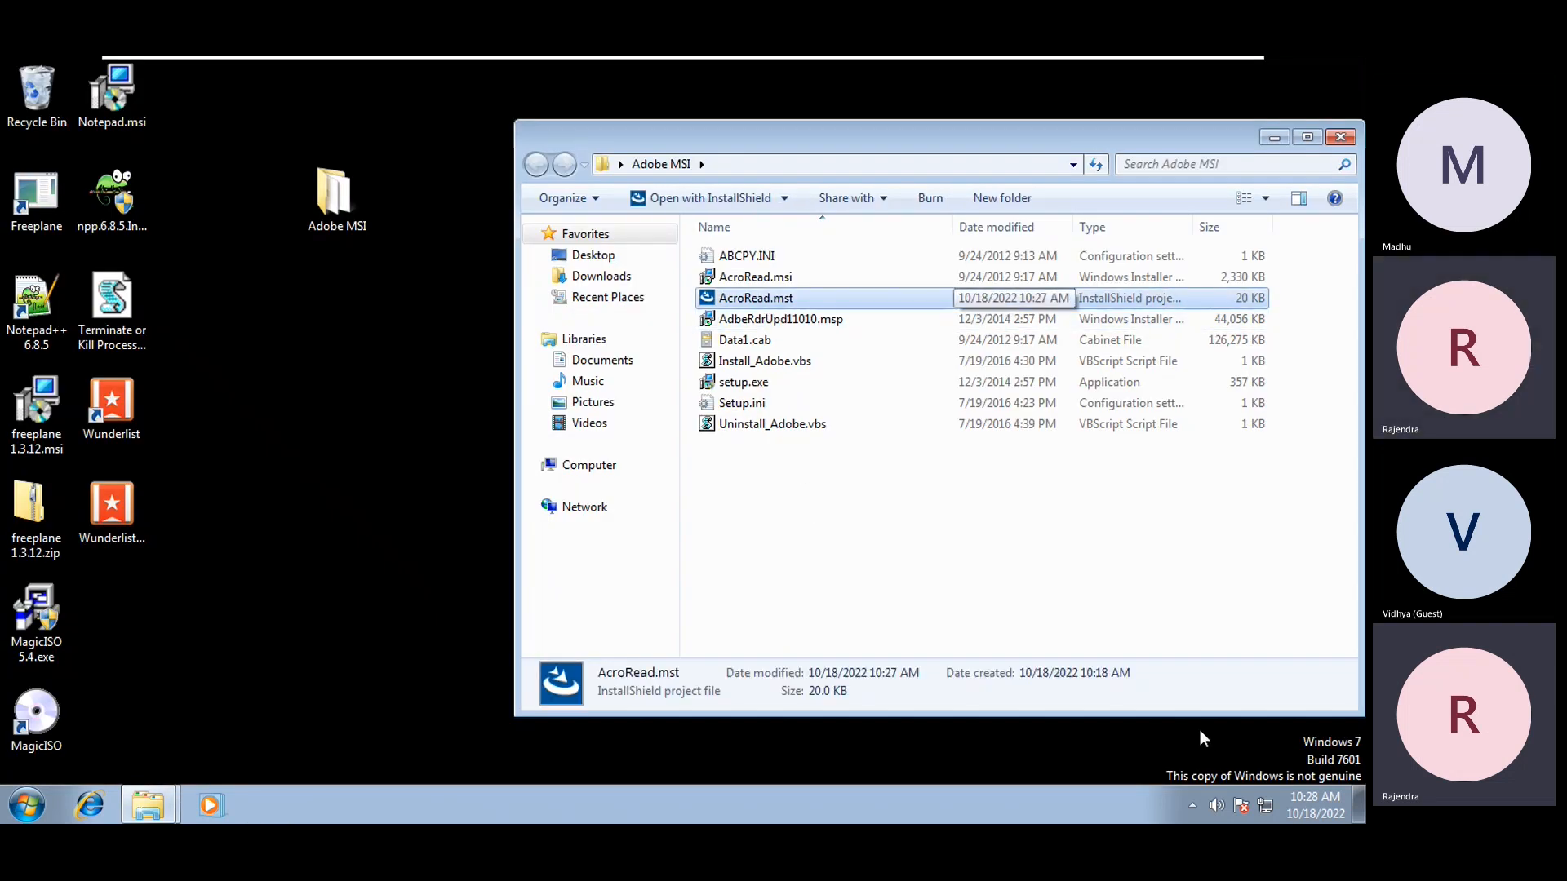
Refresh the Adobe MSI folder, compare AcroRead.msi with AcroRead.mst, then minimize the folder window
right_click(1085, 601)
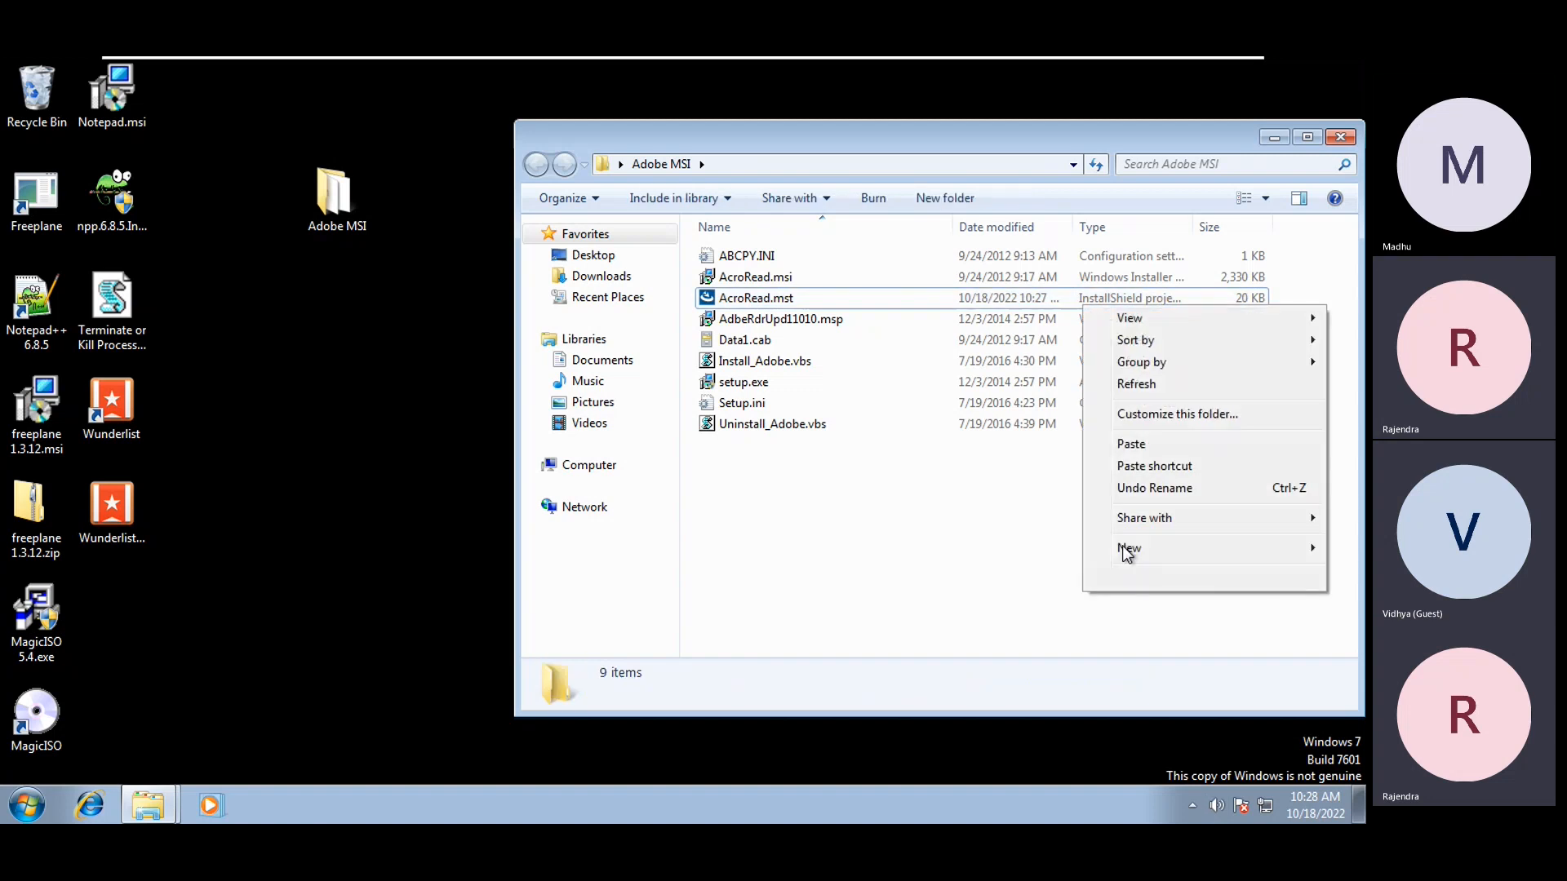
click(1153, 396)
click(772, 276)
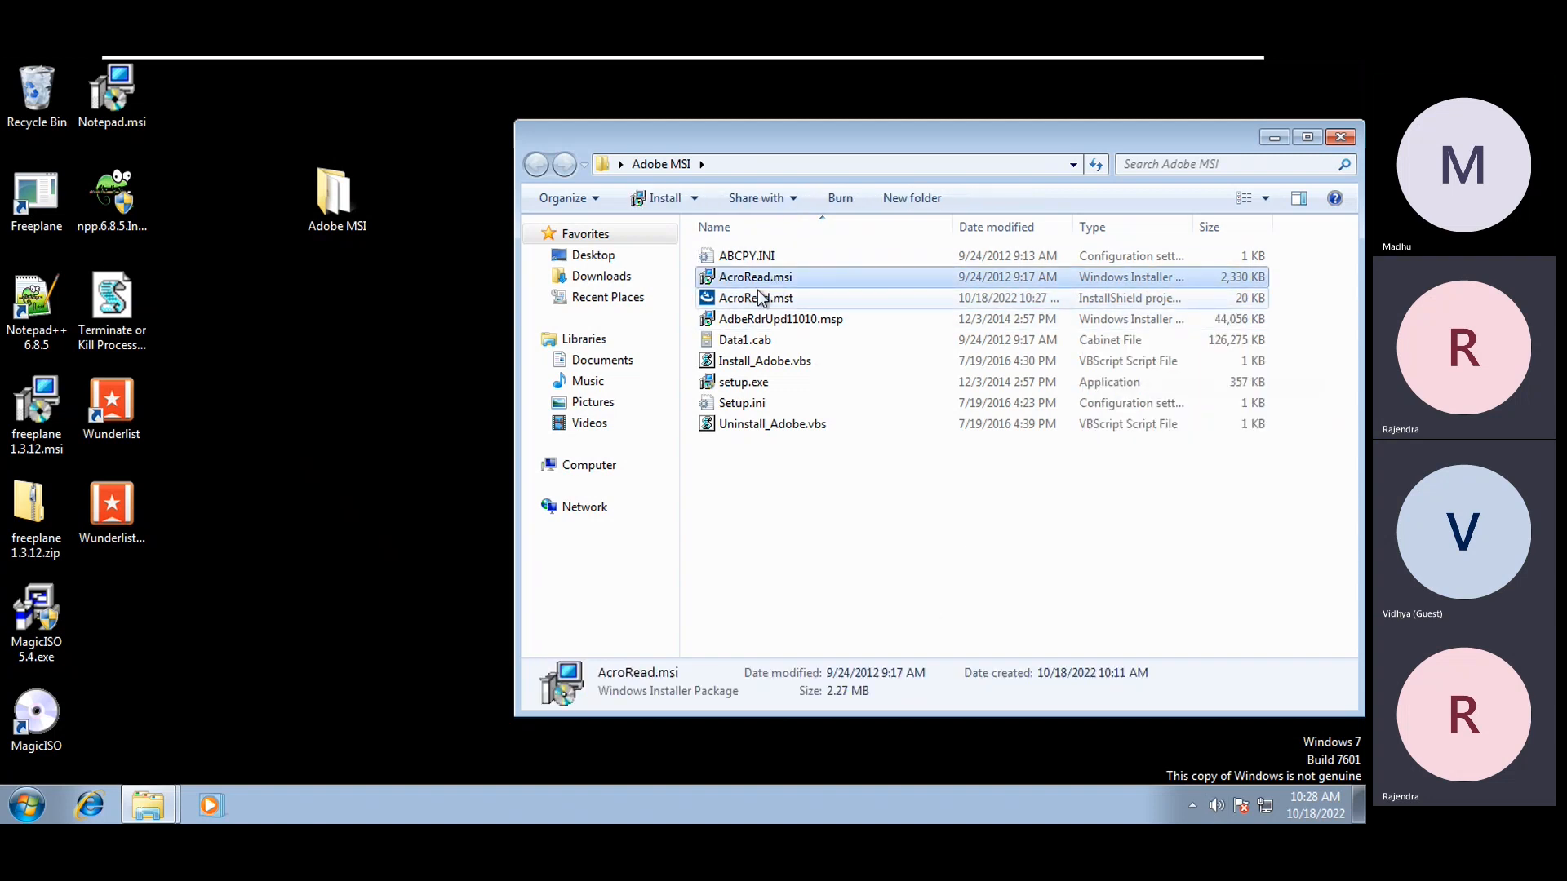
click(757, 292)
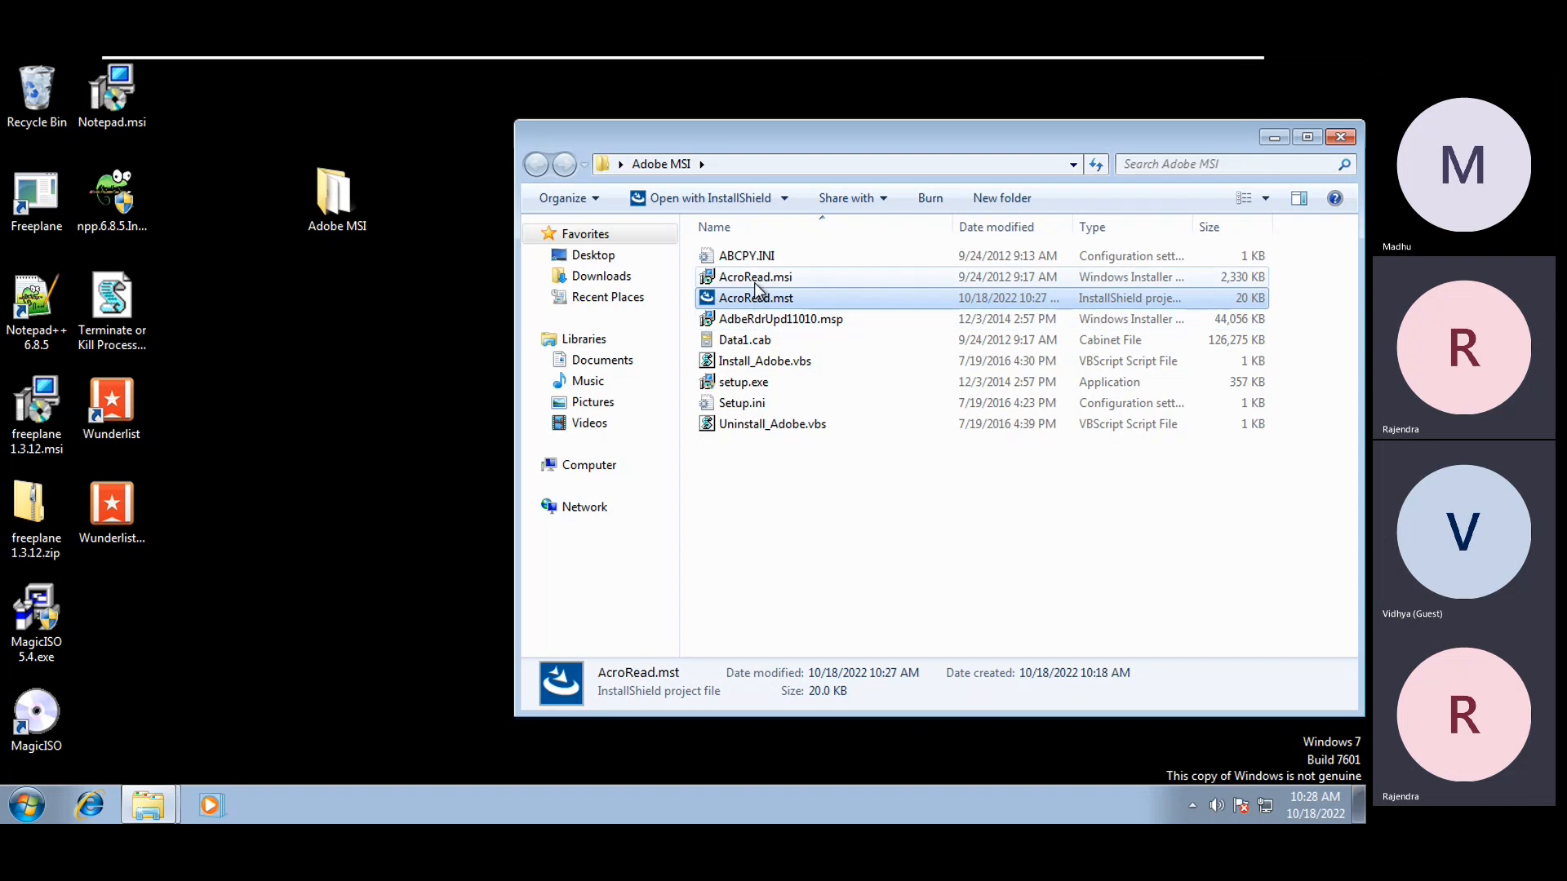
click(752, 282)
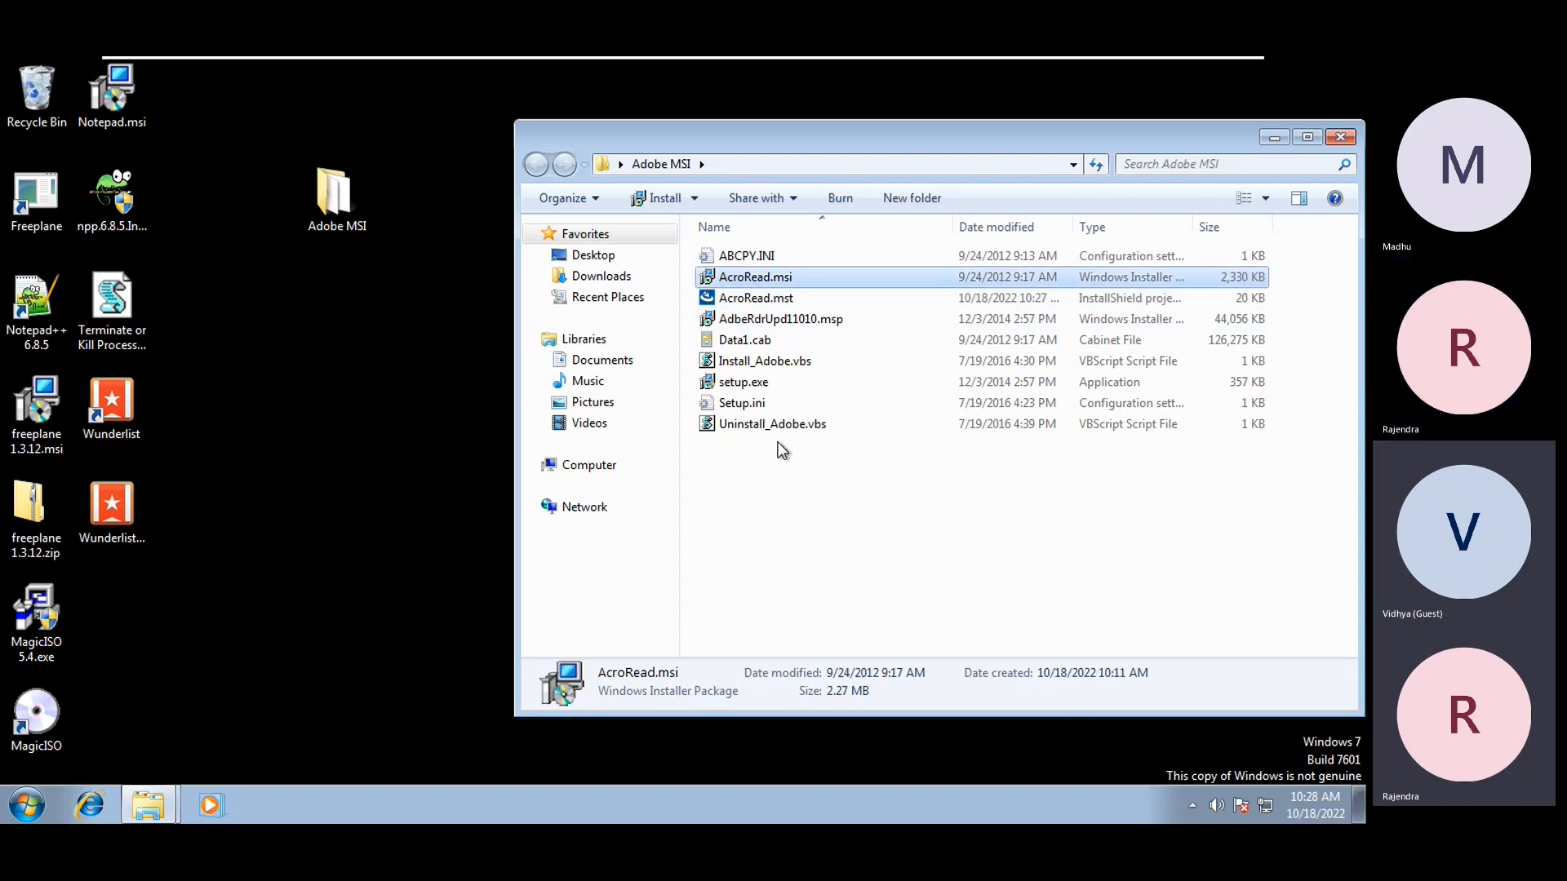
click(866, 602)
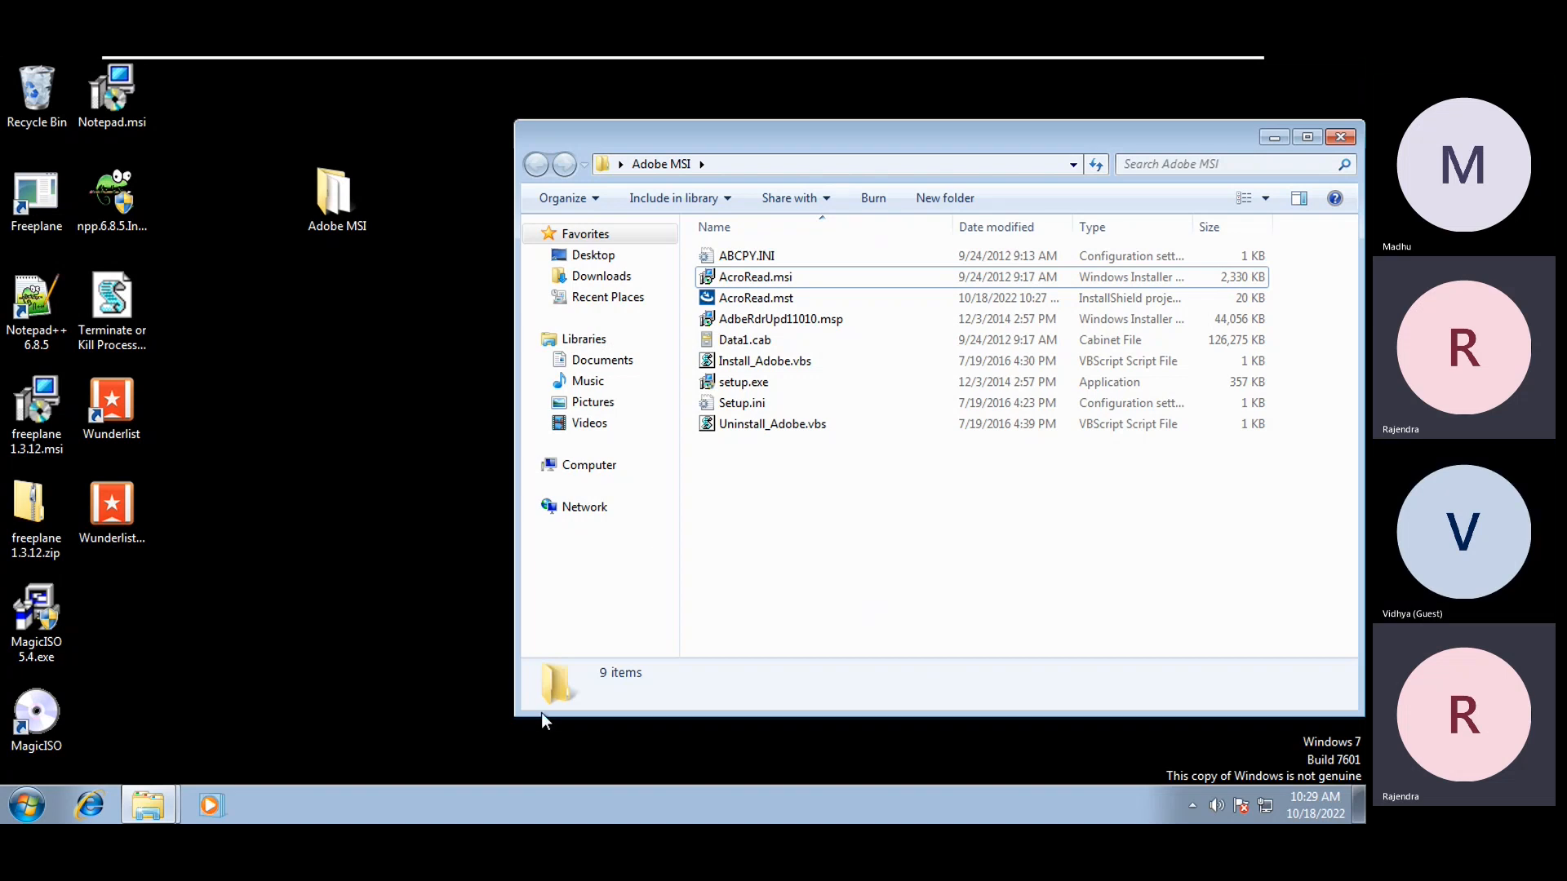
click(349, 418)
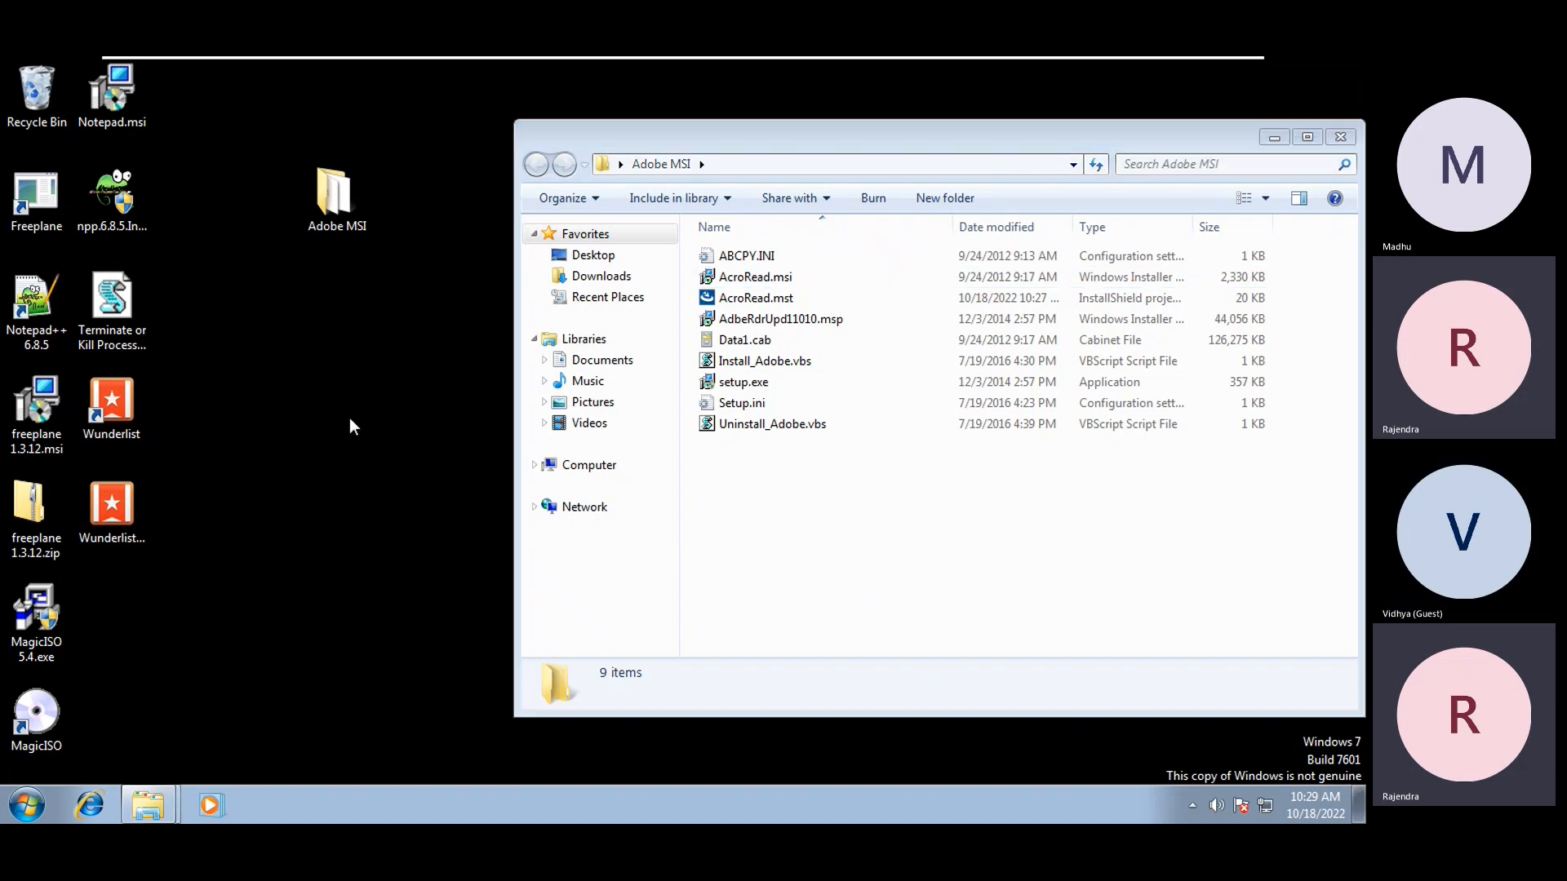
click(1274, 138)
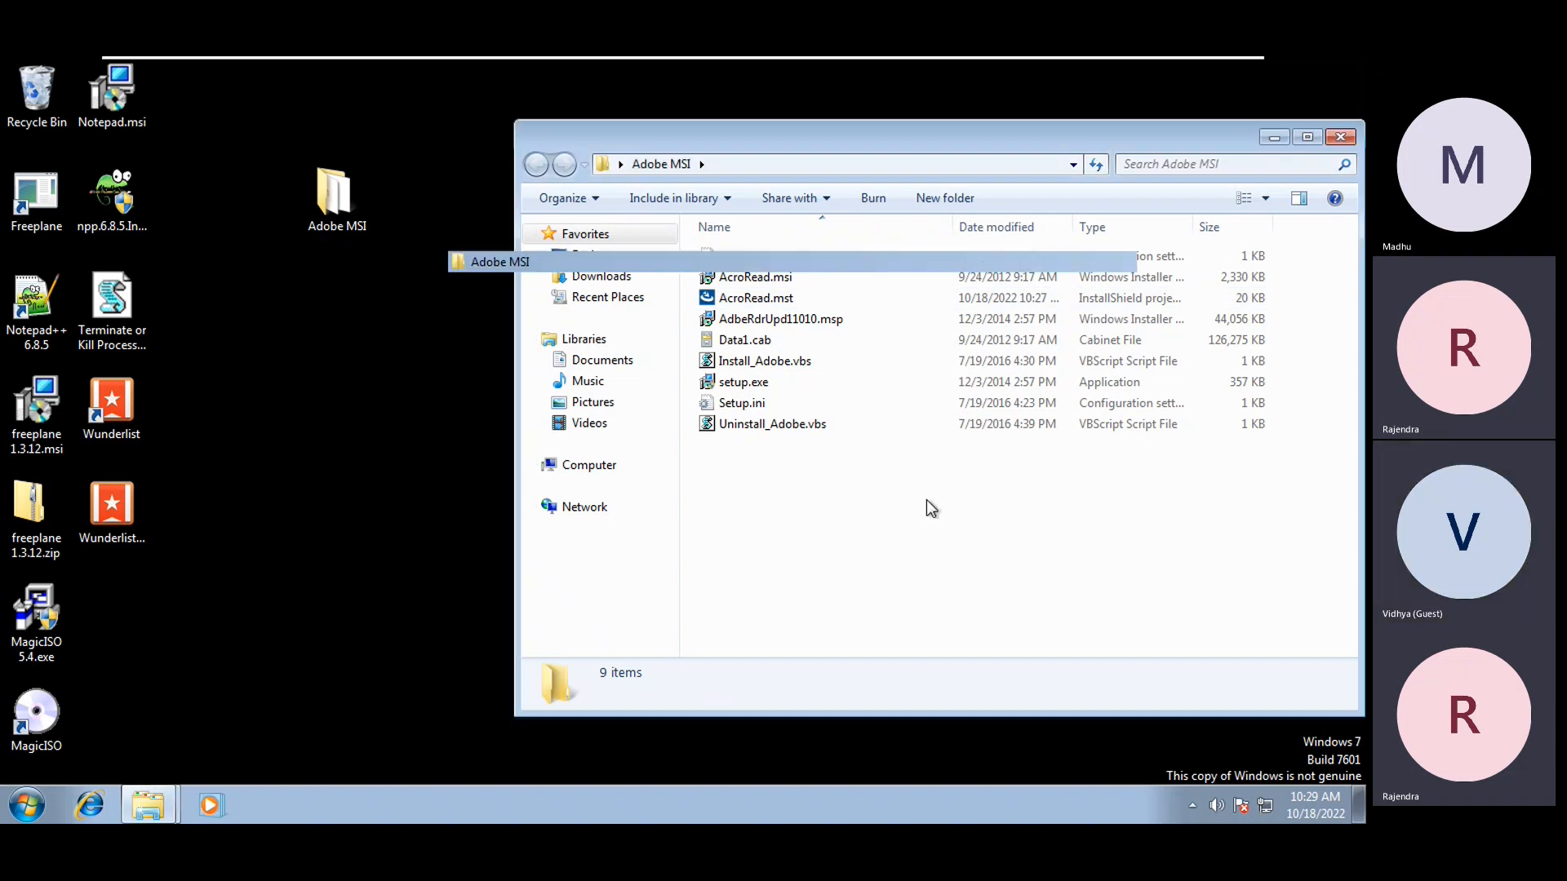
Leave the VM and highlight the Install msi and mst heading, msiexec /i and the msi location placeholder
mouse_move(1182, 57)
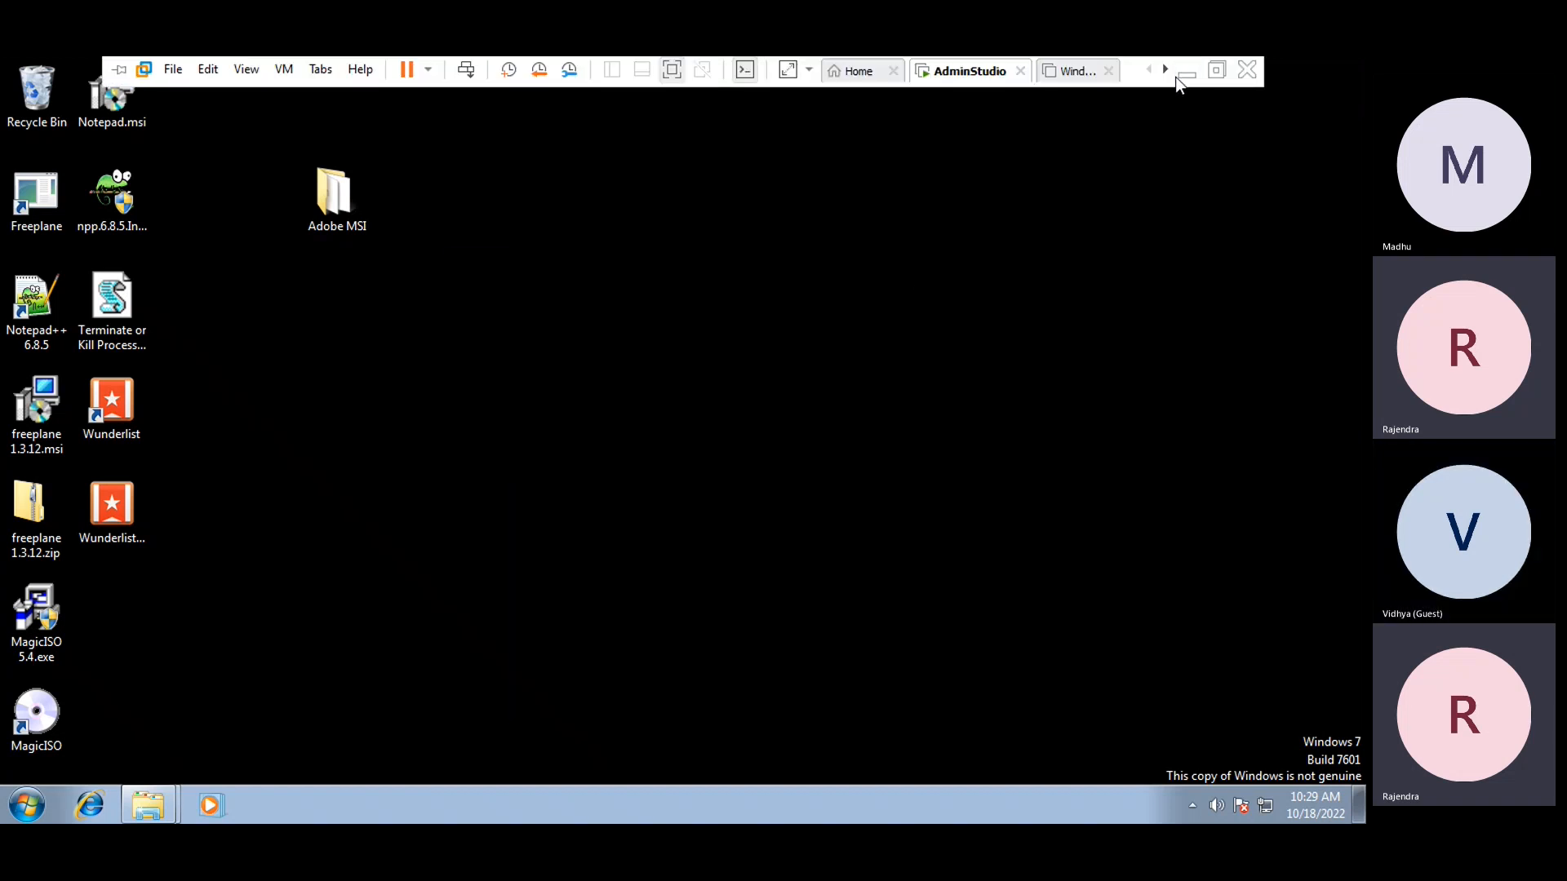
click(1175, 77)
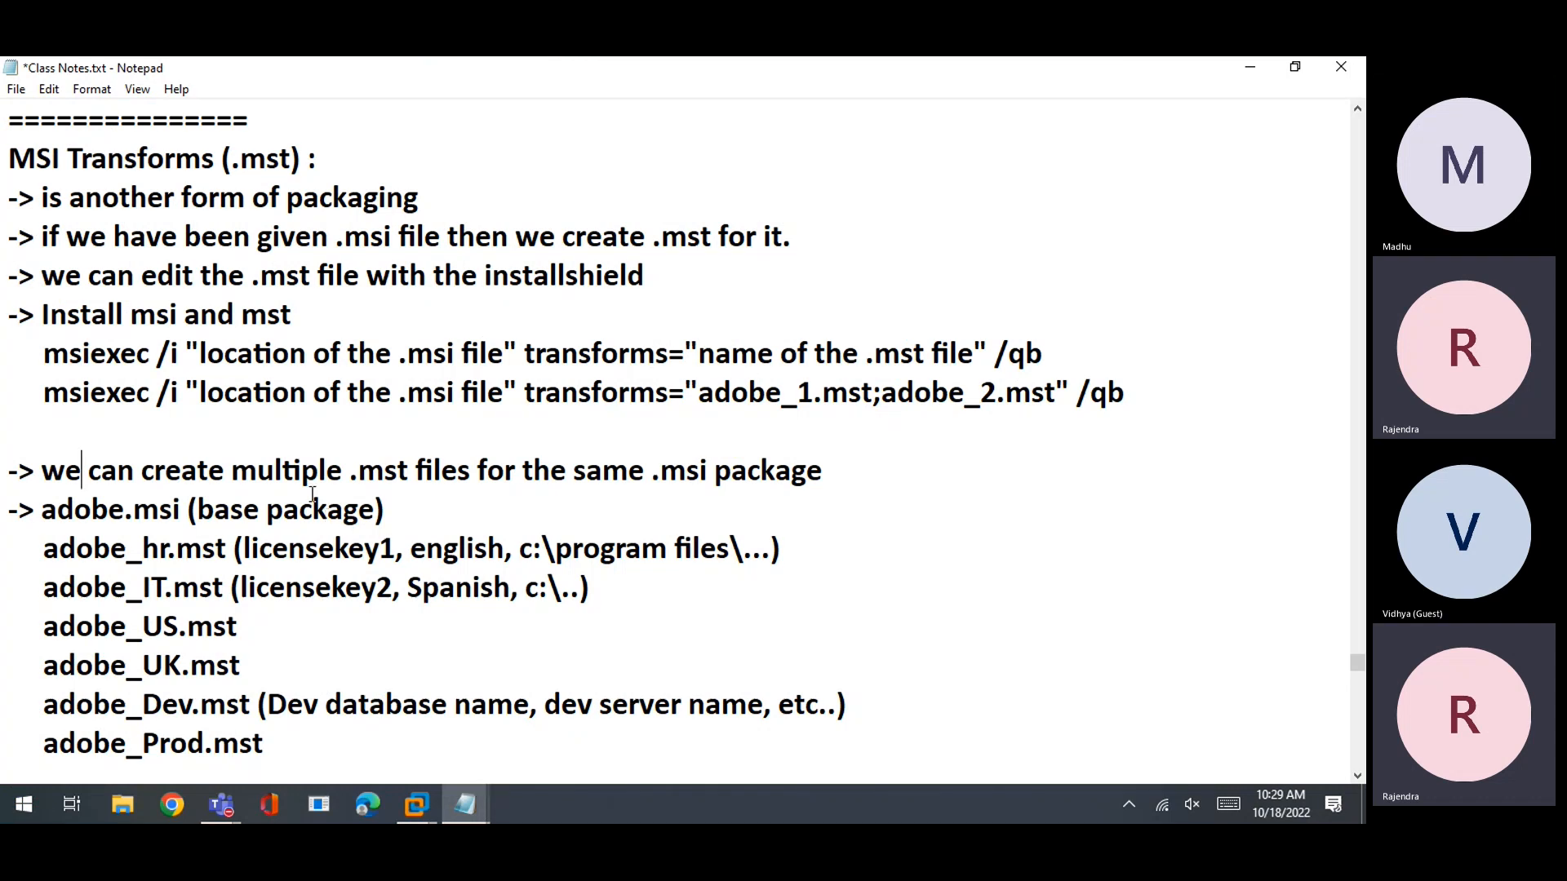
drag(42, 316, 297, 324)
click(316, 397)
drag(40, 357, 180, 352)
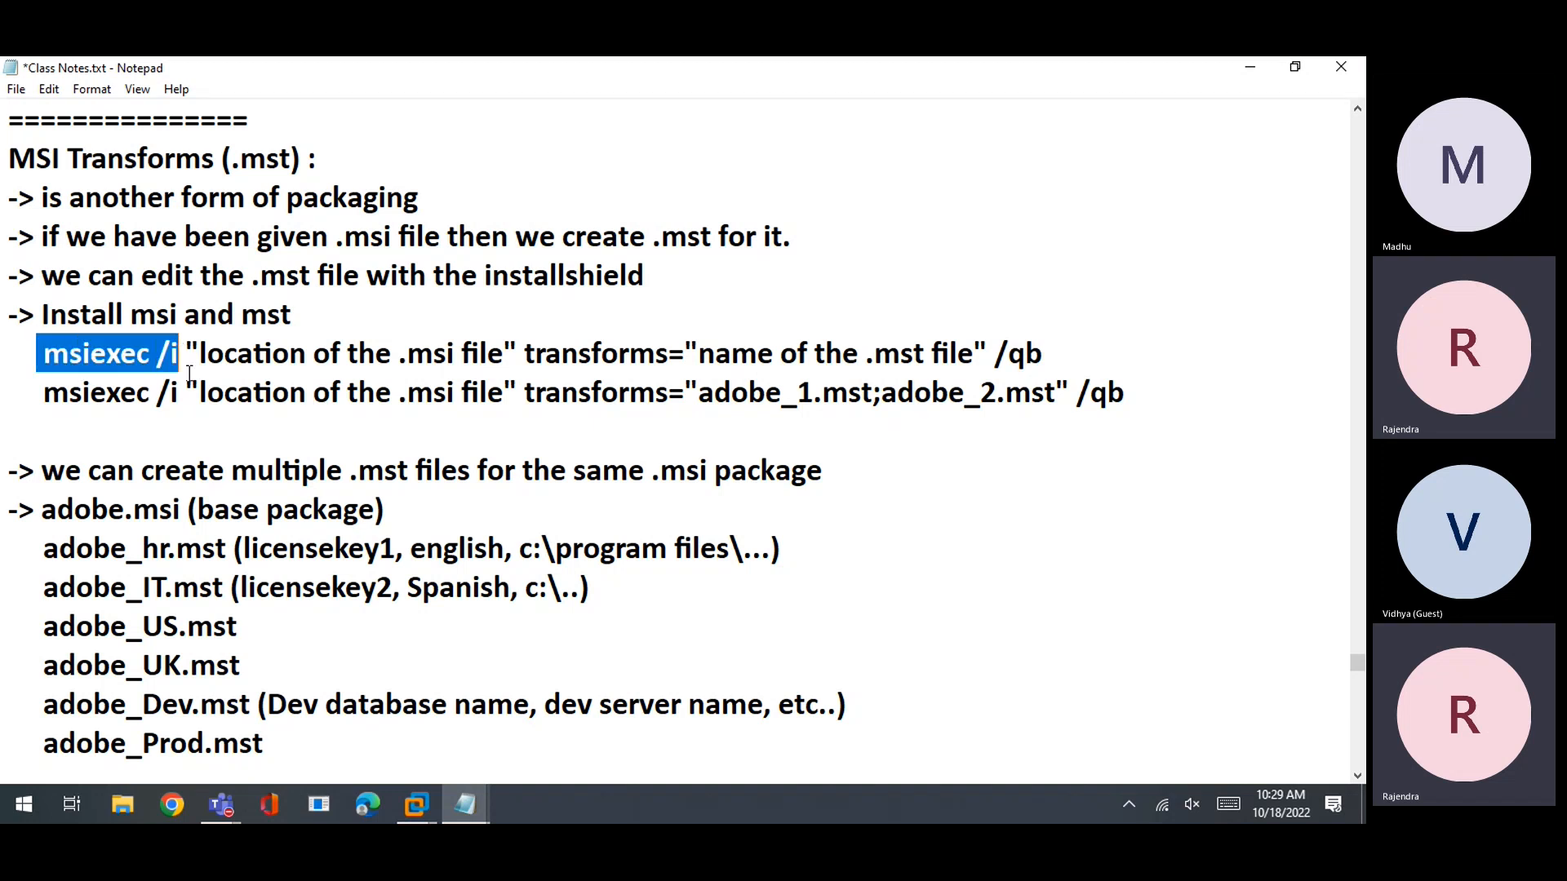
drag(199, 356, 499, 360)
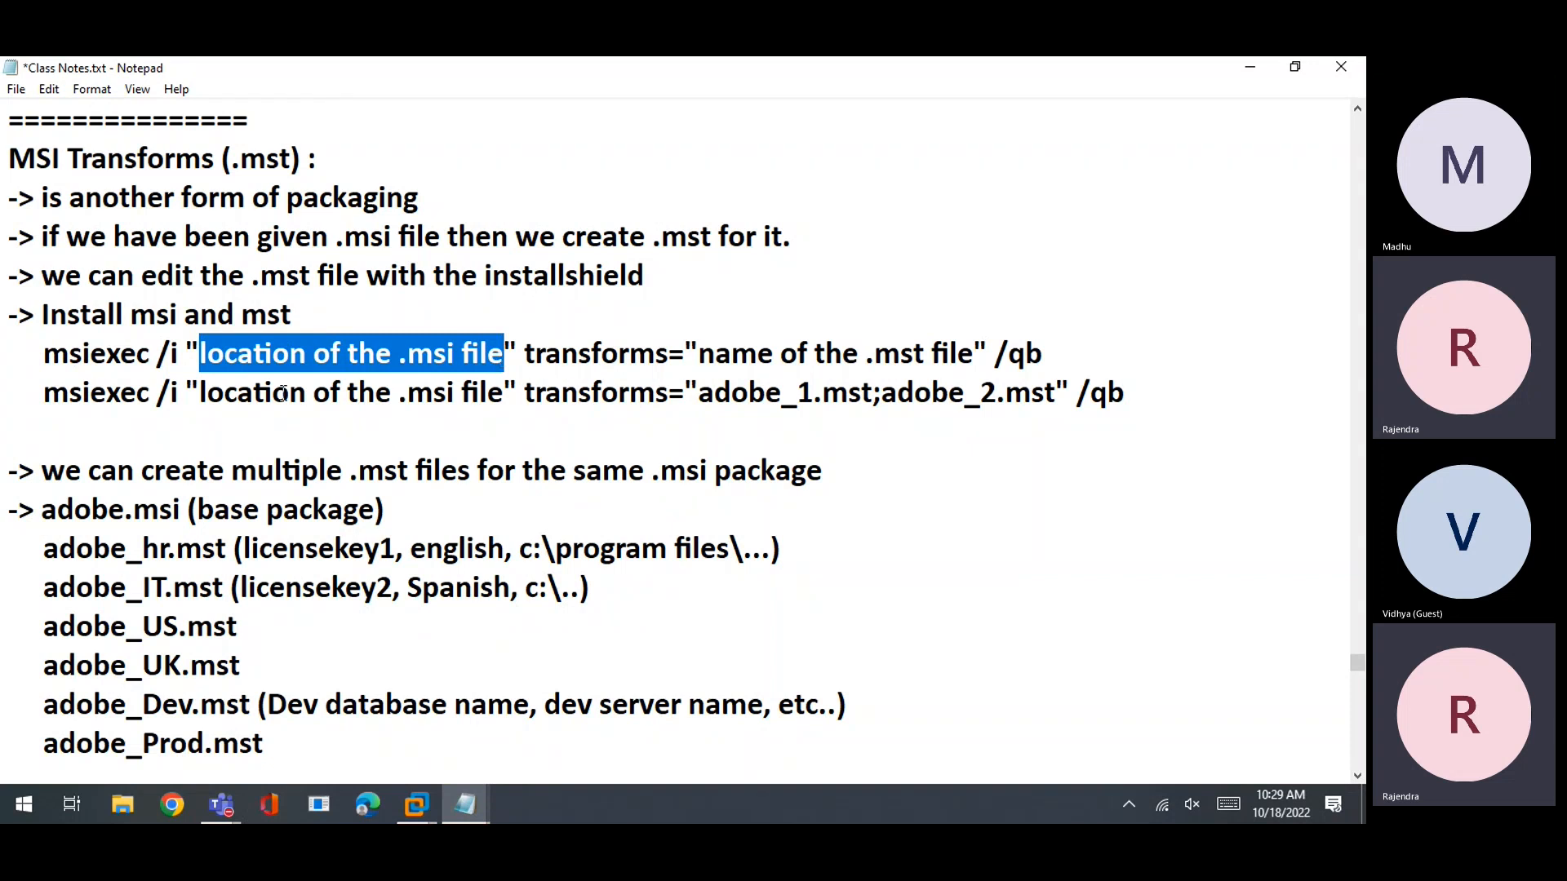
Highlight the .msi location, /qb switch and transforms= part, then return to the Windows 7 desktop
click(178, 359)
drag(112, 360, 462, 356)
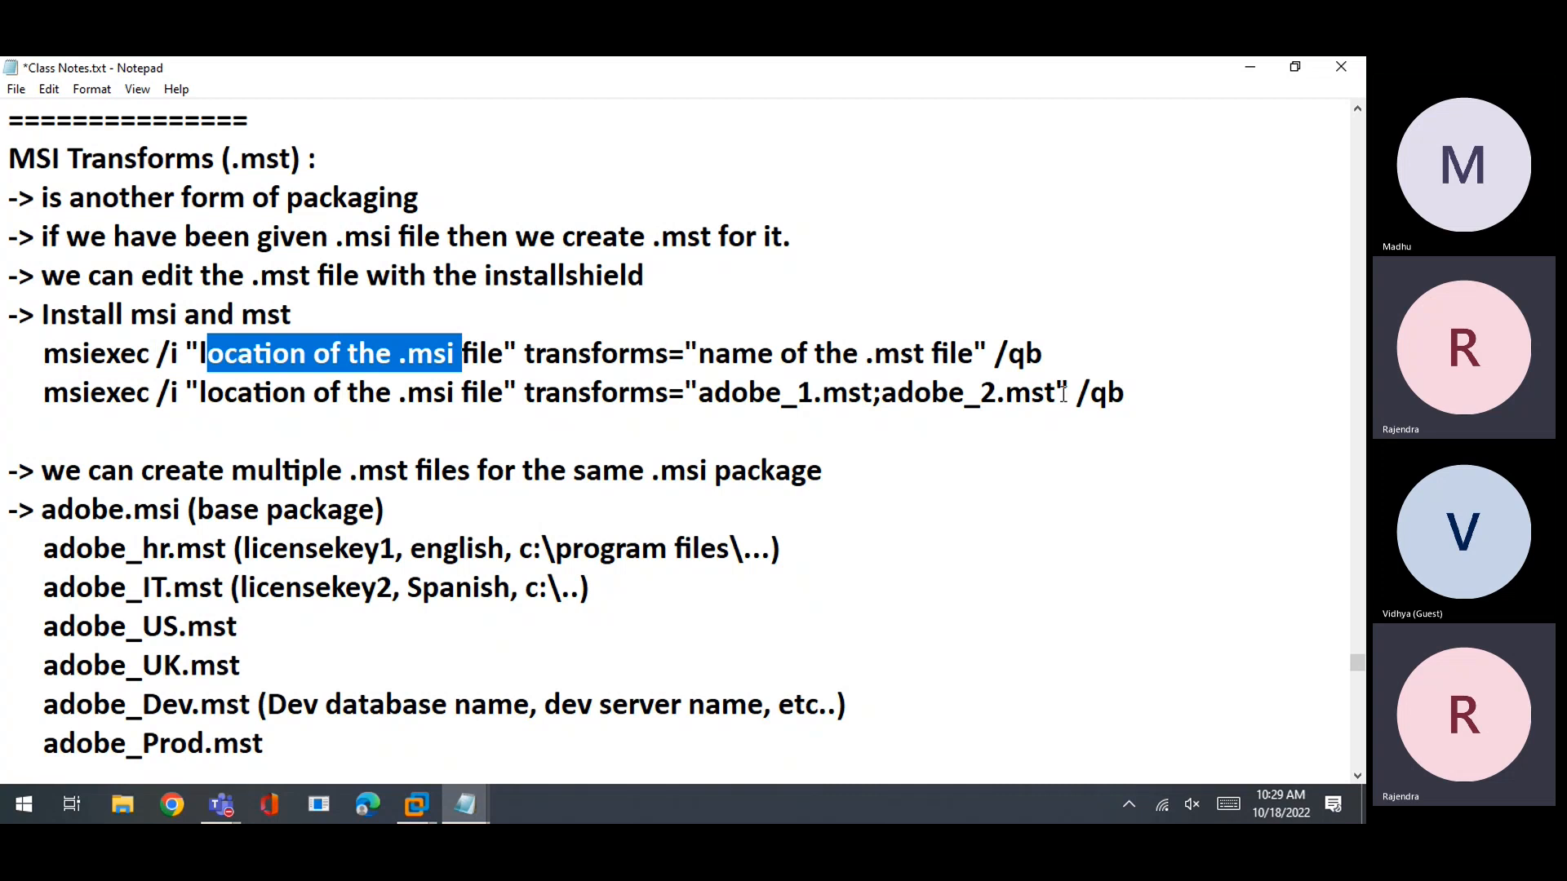
drag(995, 359, 1043, 352)
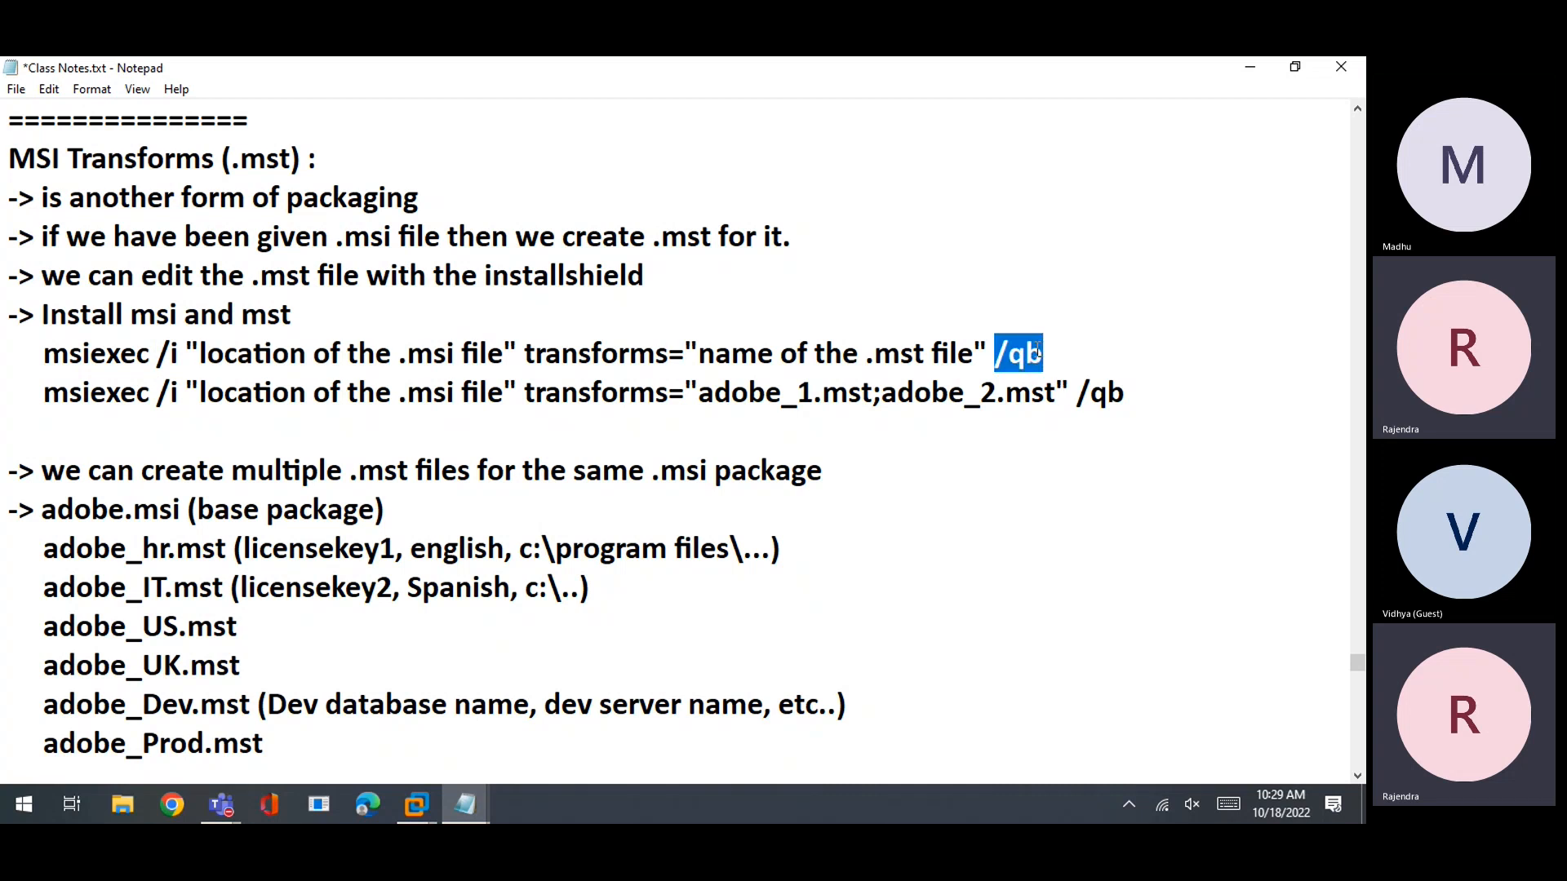
drag(525, 355, 986, 355)
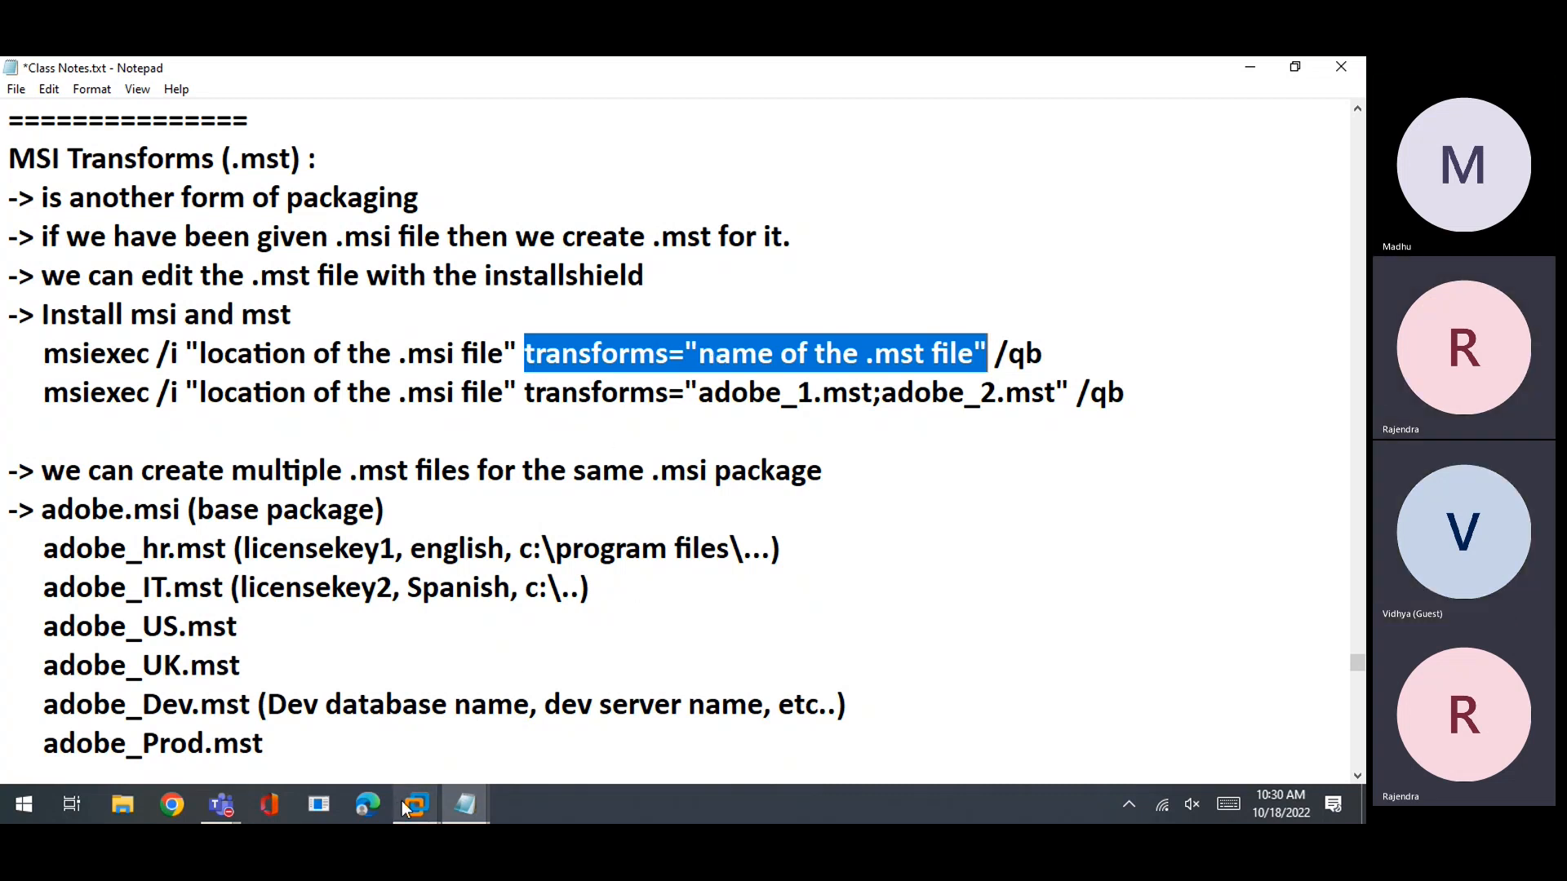
mouse_move(412, 806)
click(501, 692)
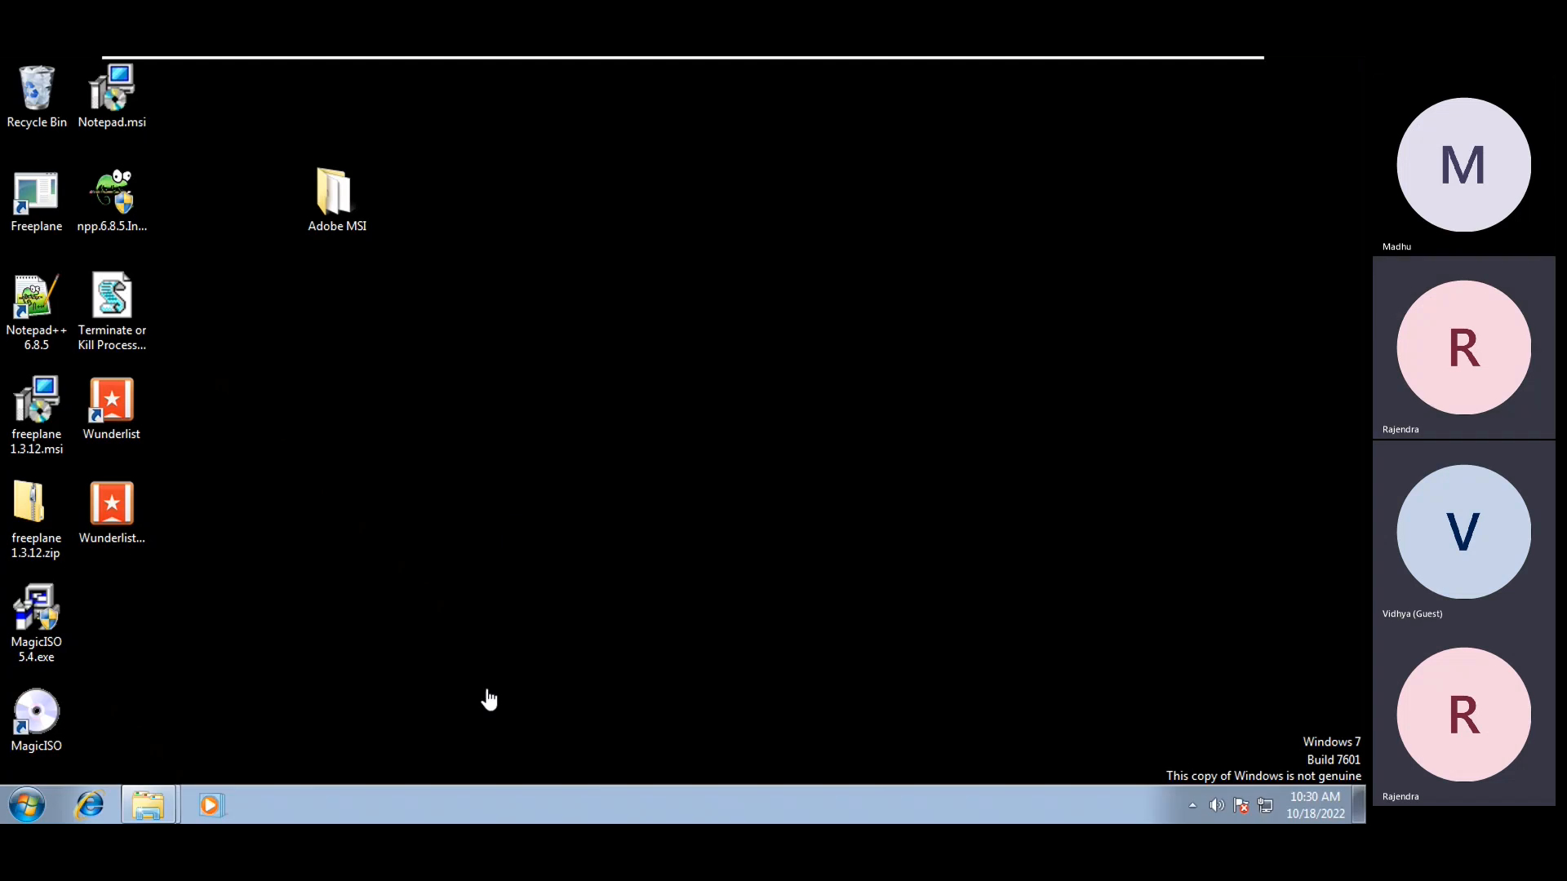
Launch cmd as administrator and move the console clear of the Adobe MSI folder
click(33, 806)
text(cmd)
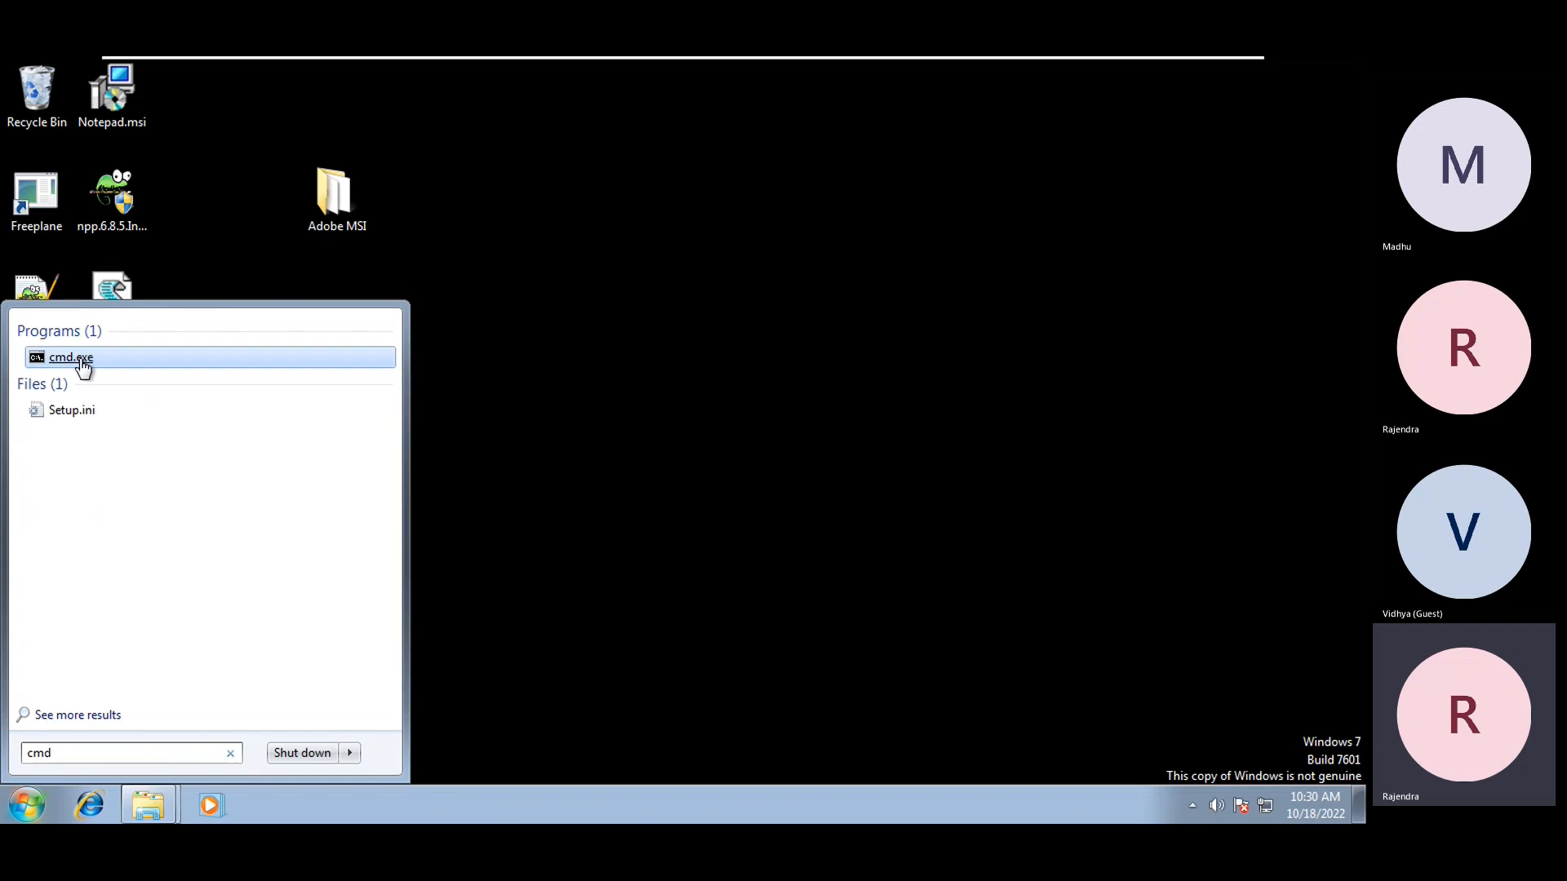
right_click(80, 359)
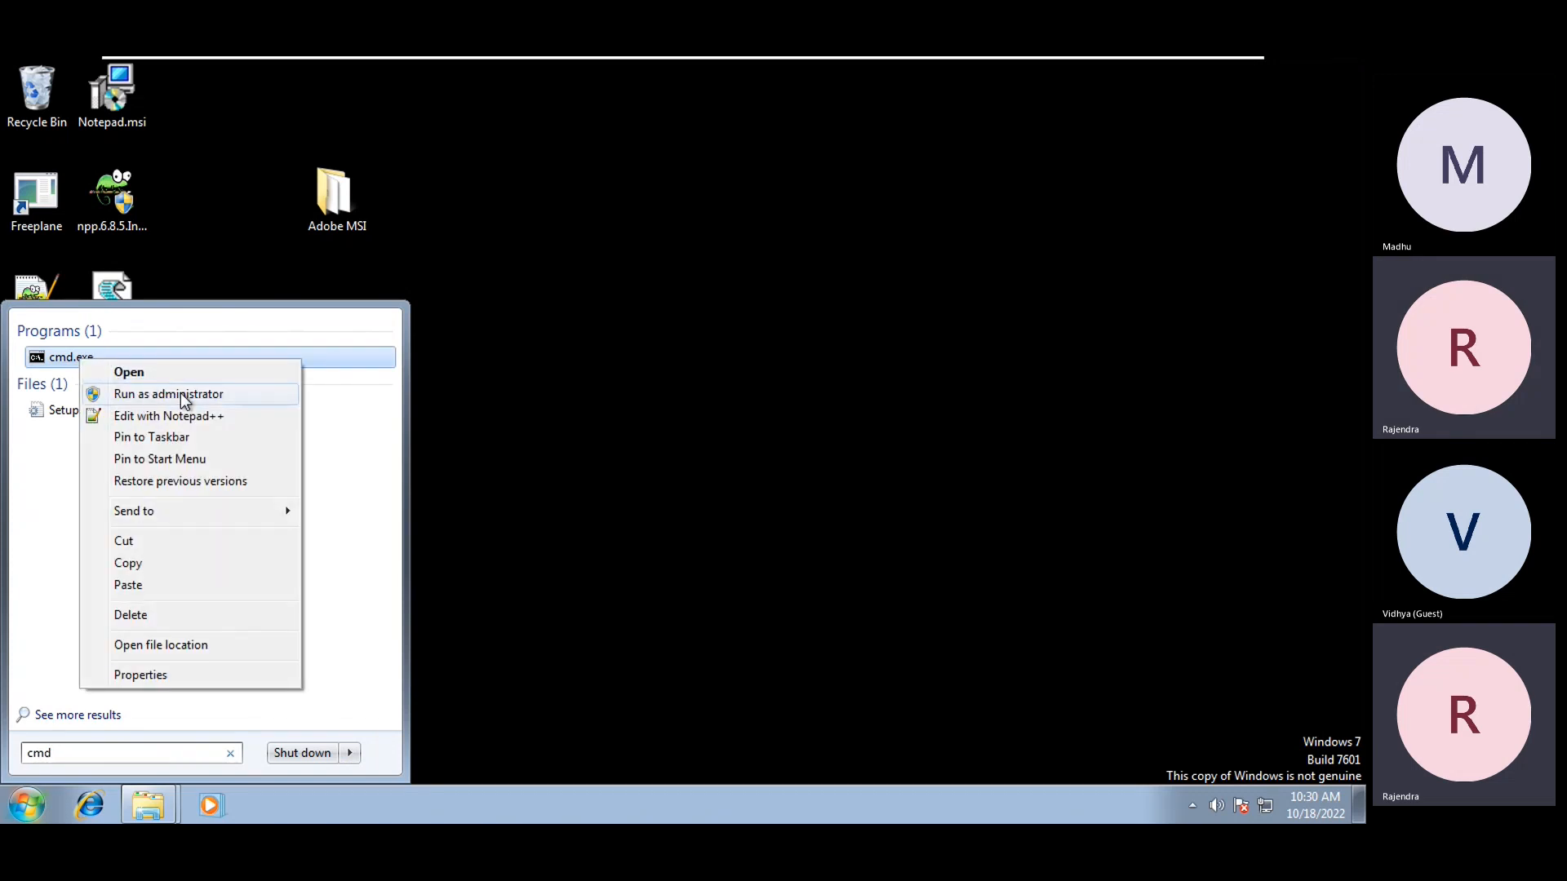
click(180, 393)
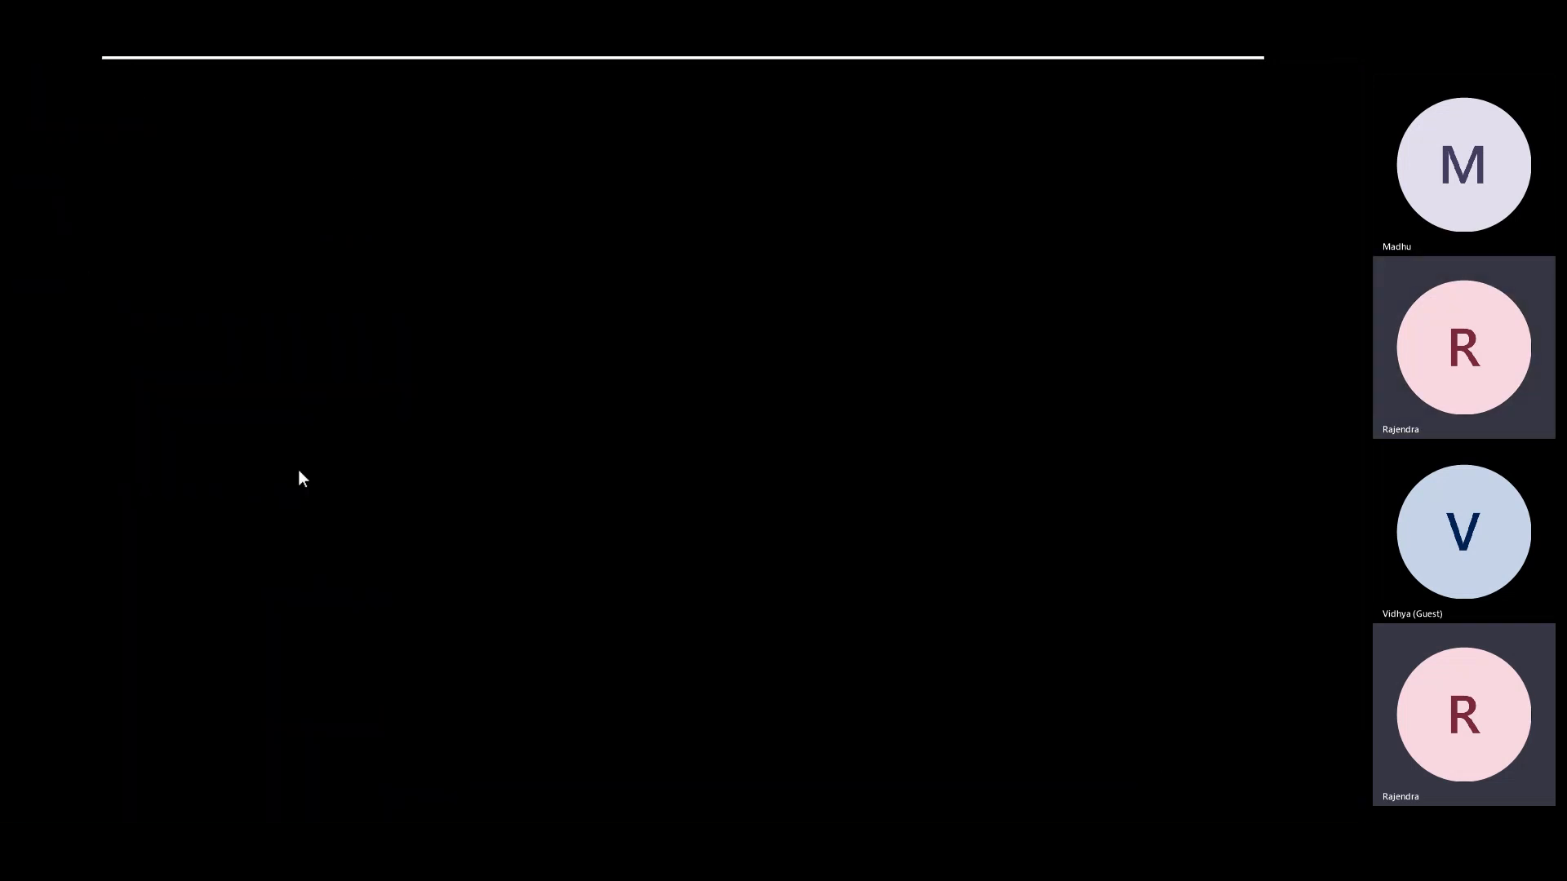
click(347, 521)
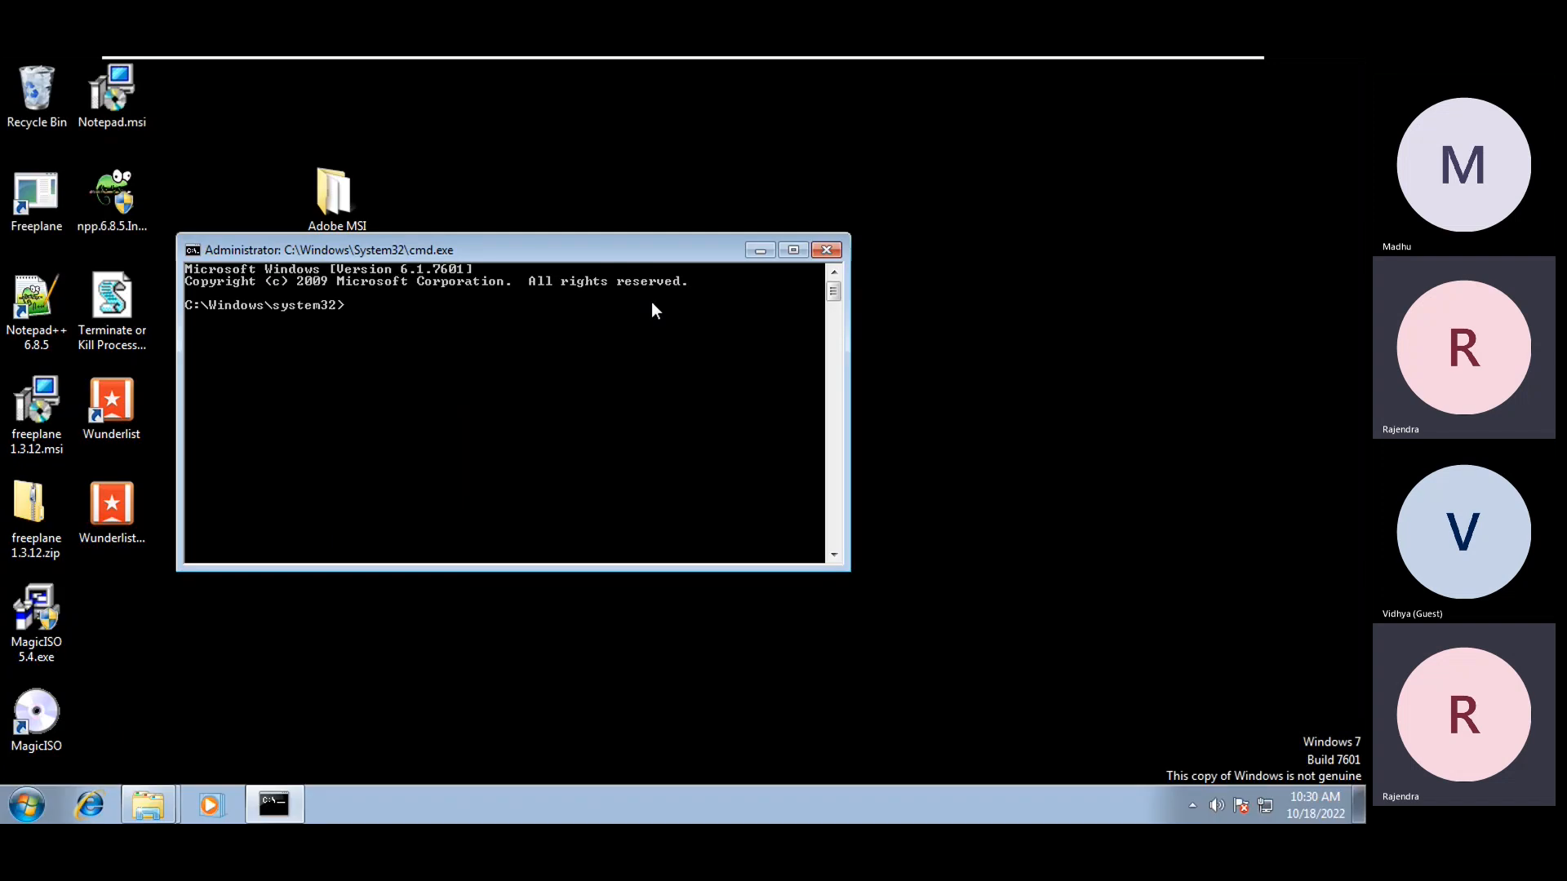
drag(580, 254, 830, 282)
Copy the Adobe MSI folder's path and run cd with the pasted path
click(303, 191)
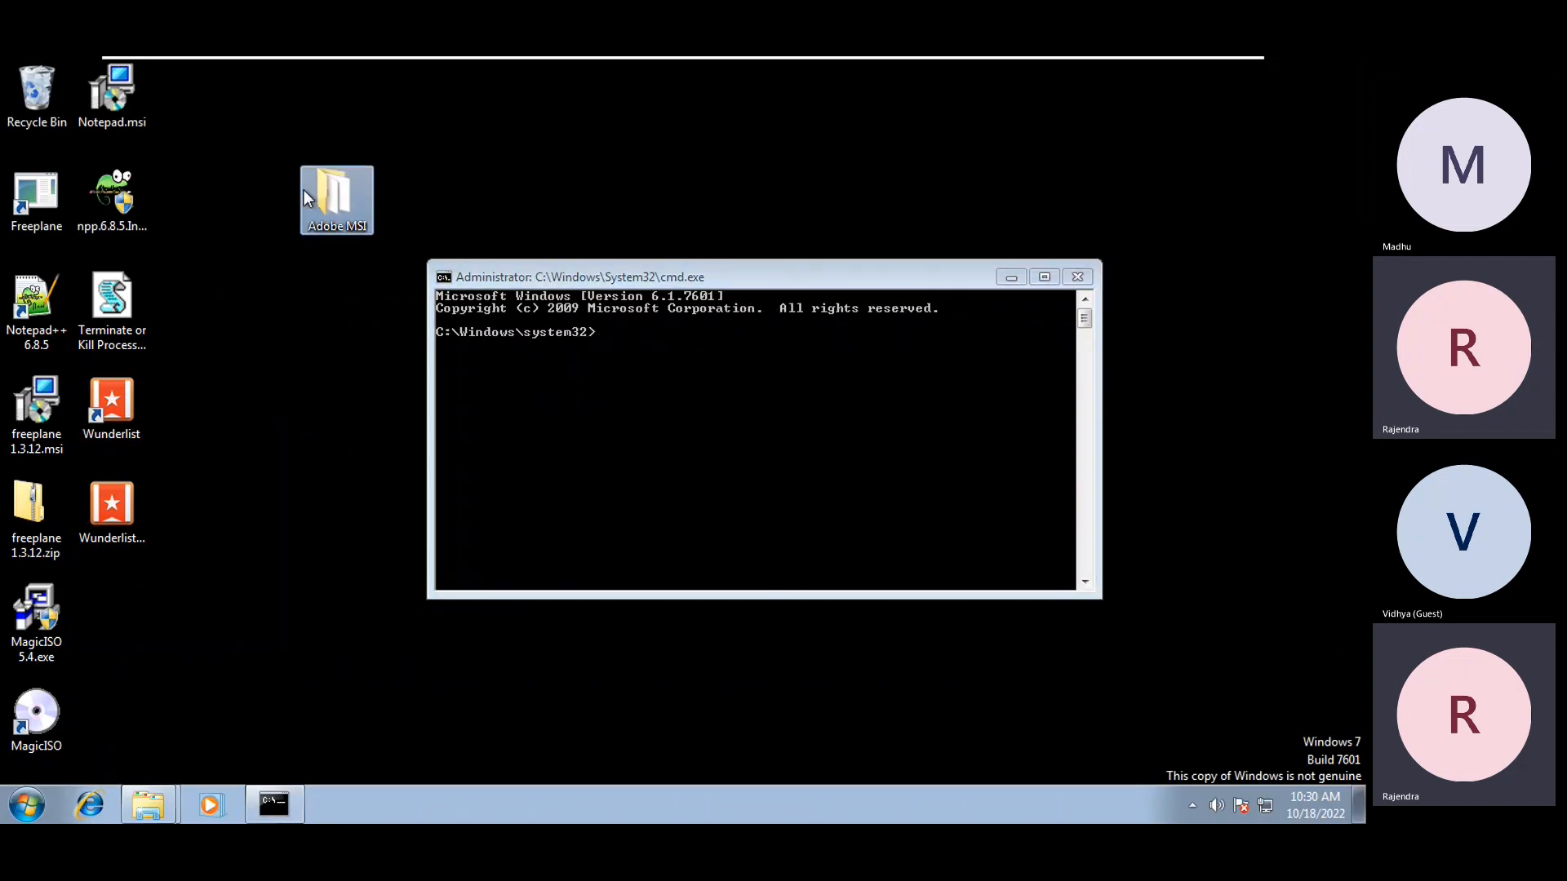
right_click(345, 198)
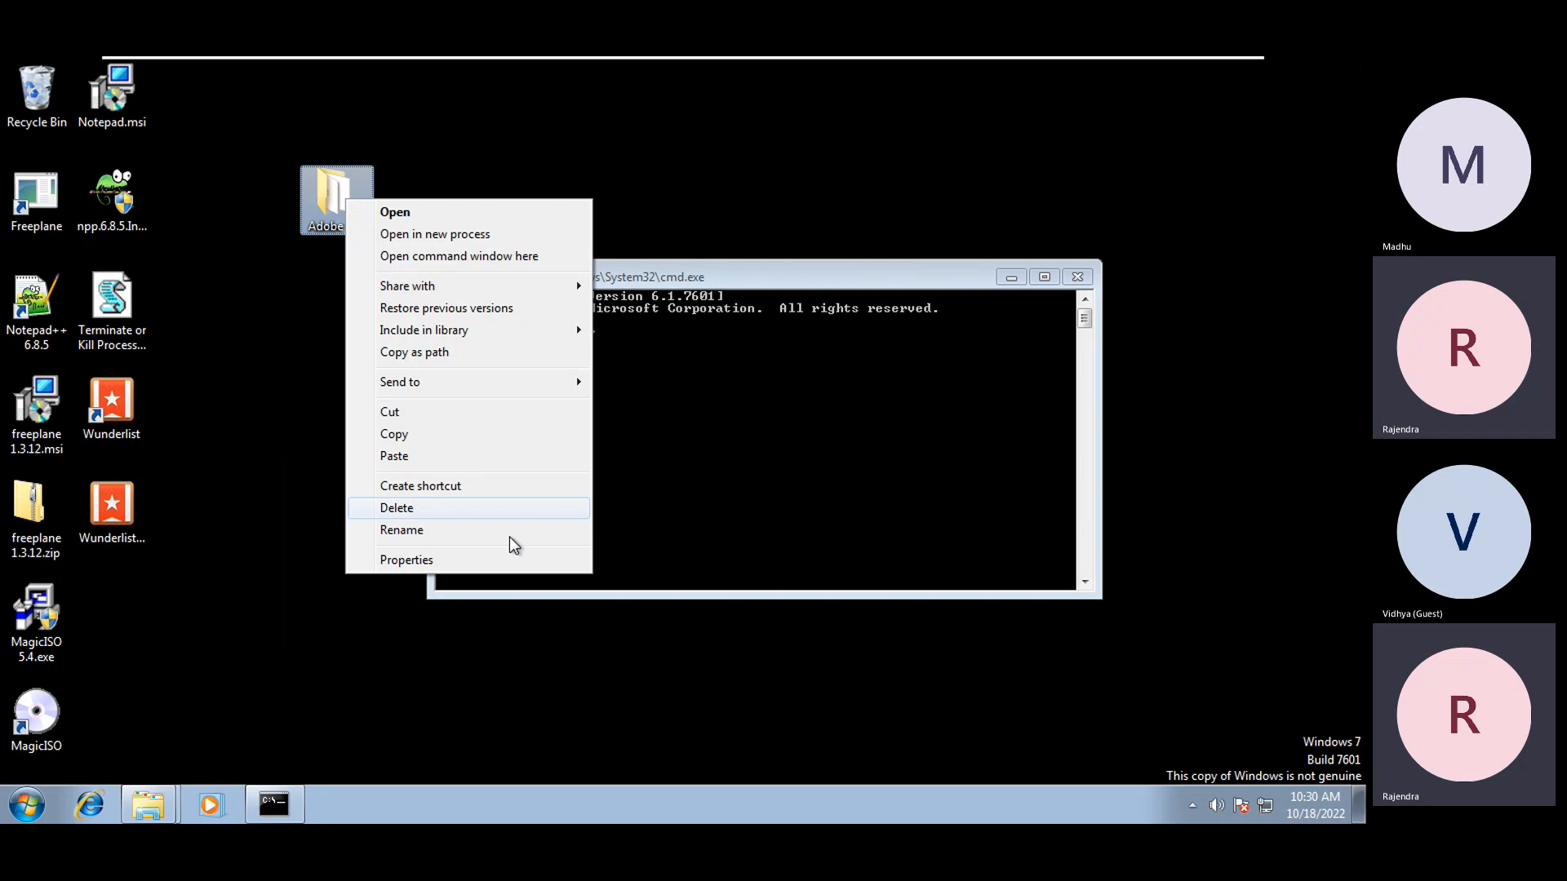
click(413, 352)
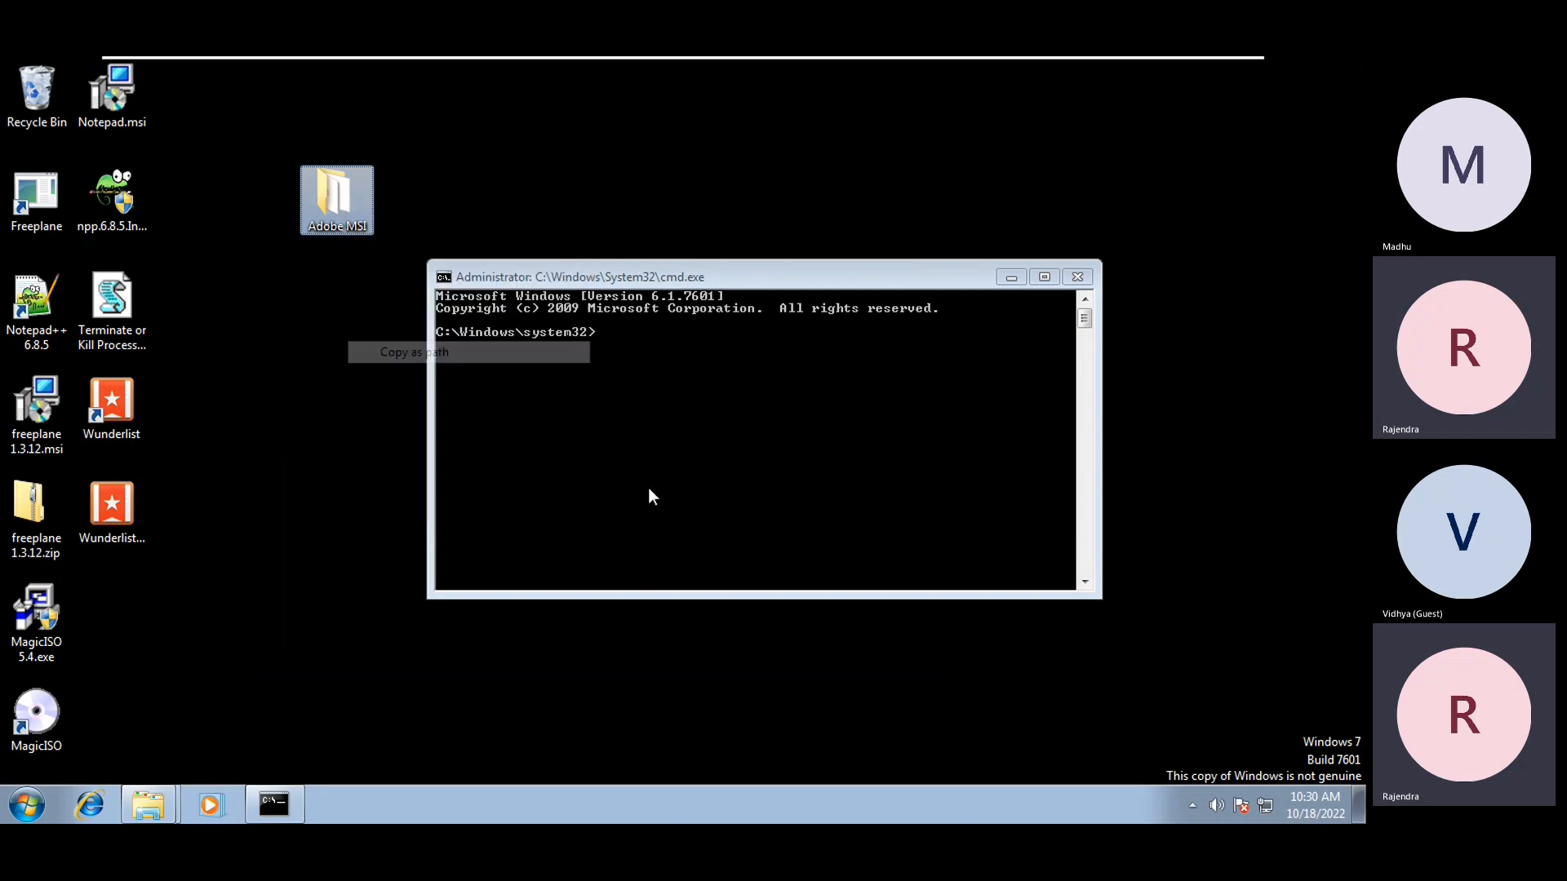
click(650, 491)
text(cd)
right_click(650, 490)
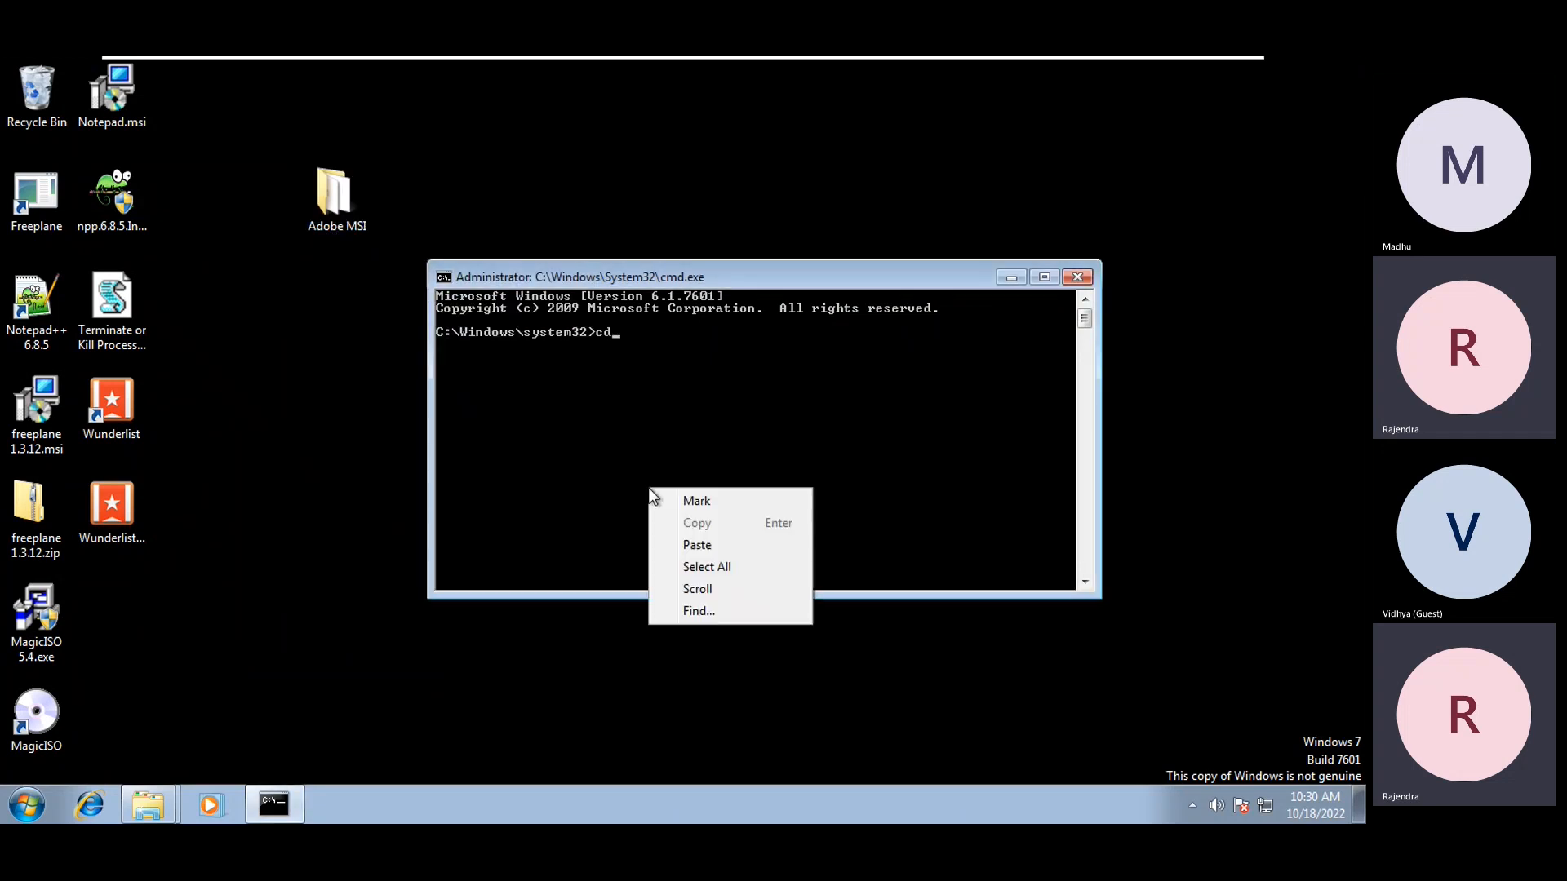
click(685, 545)
key(Return)
Fix the missing space so cd enters Adobe MSI, then start typing msiexec /i ado
key(Up)
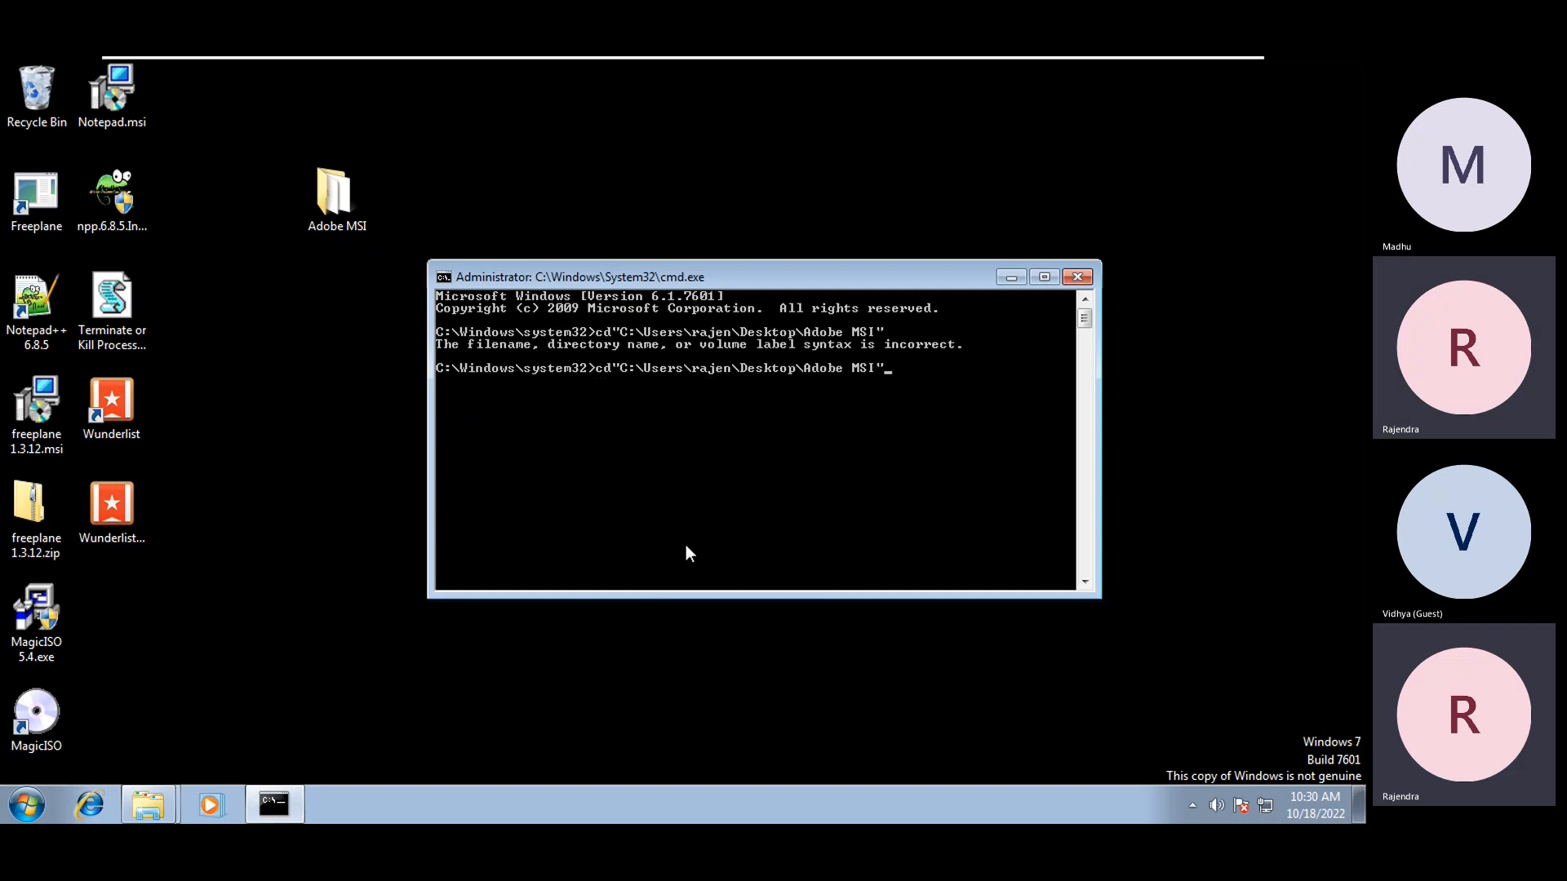
key(Home)
key(Right)
key(Right)
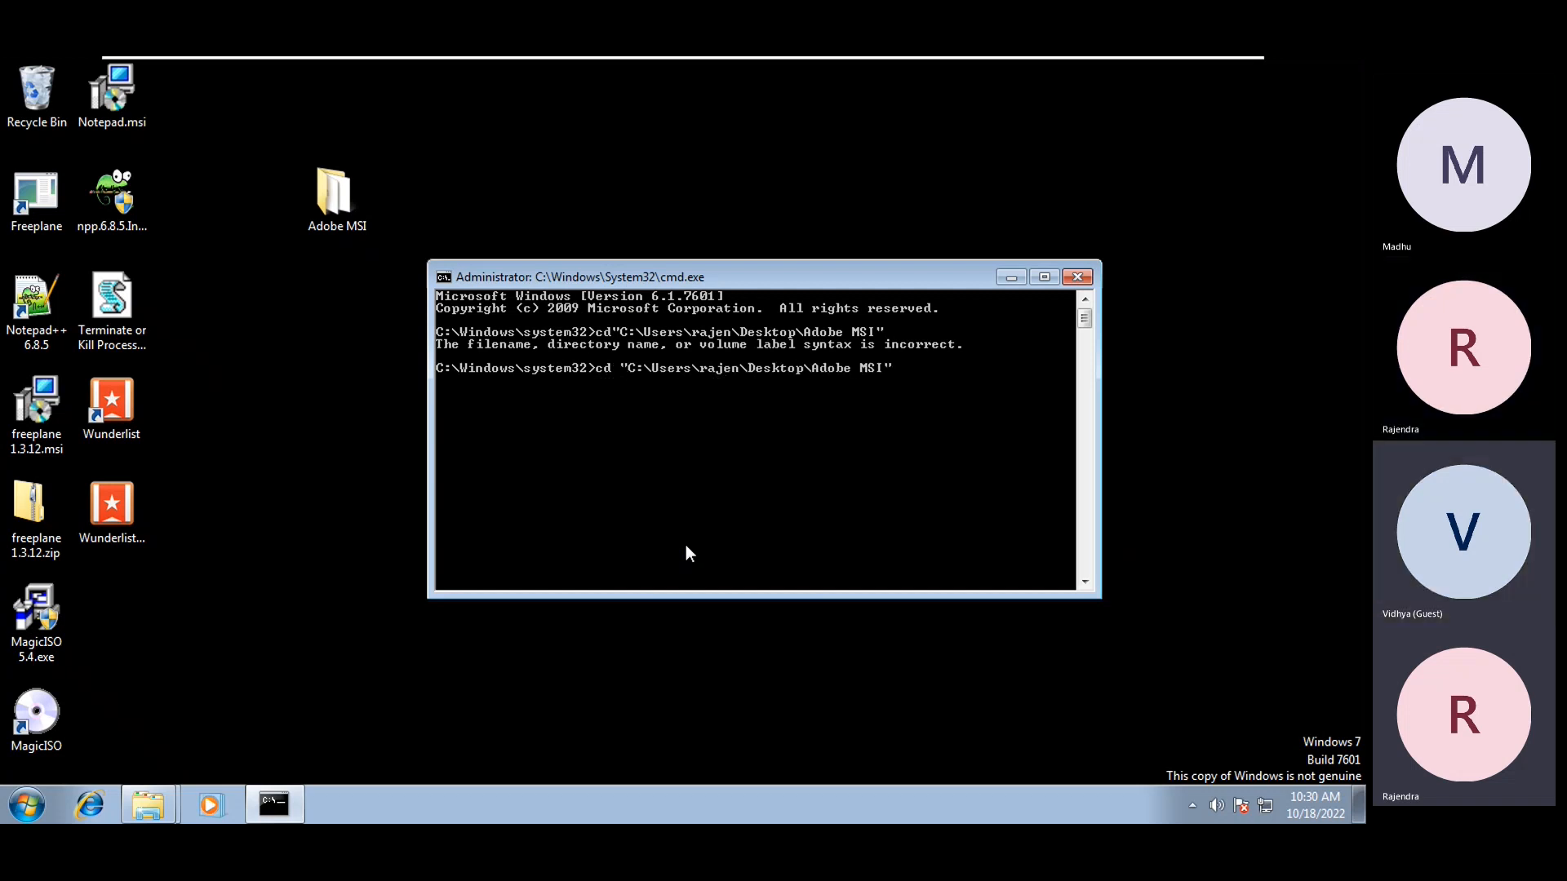
key(Return)
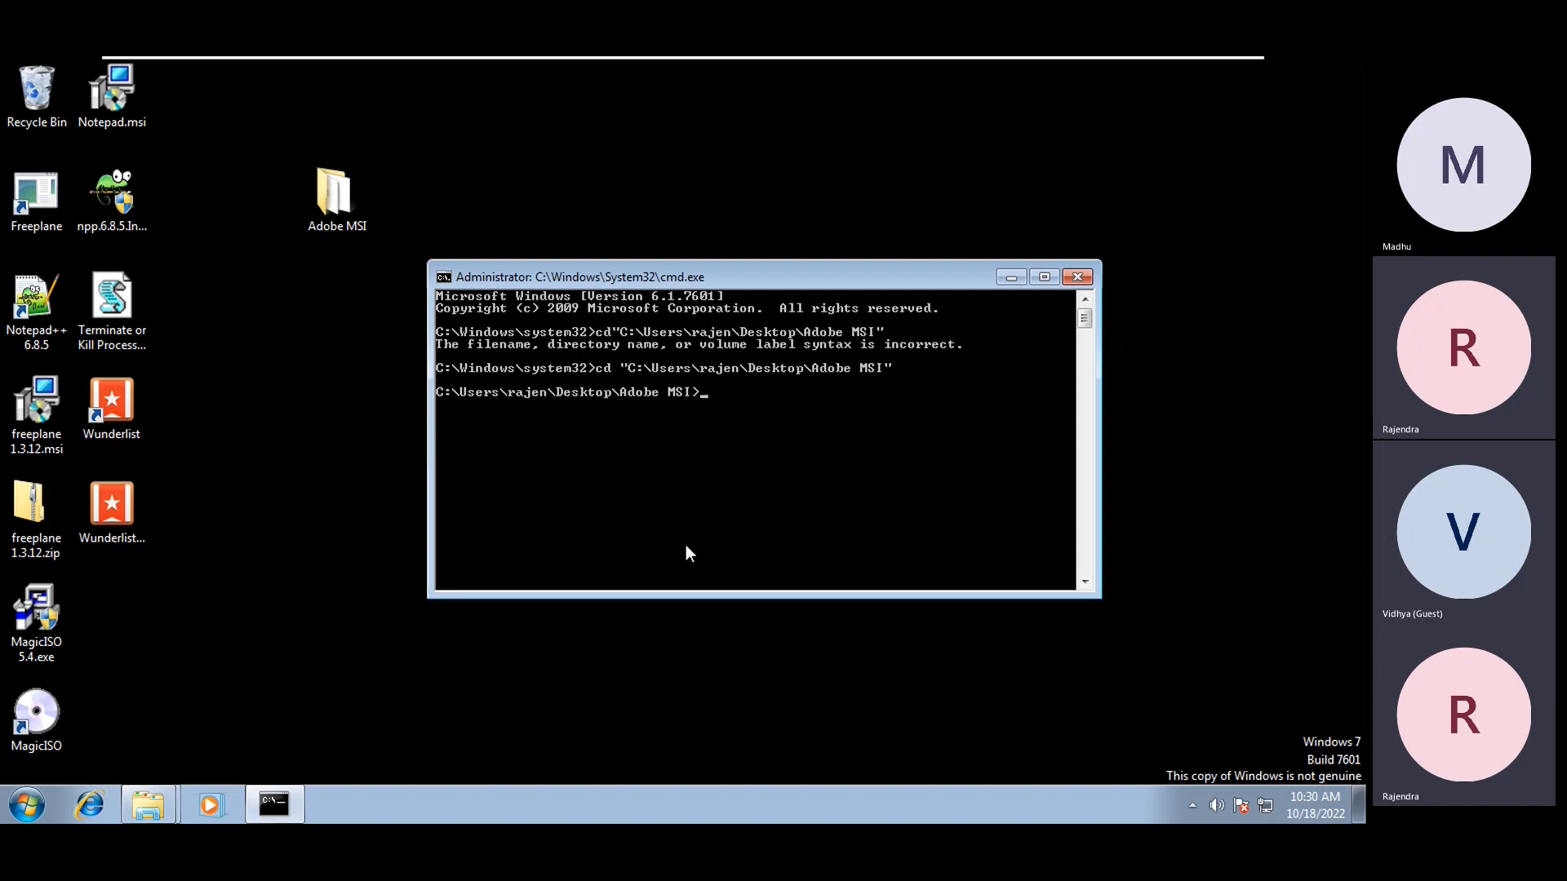
text(msiexe)
text(/i ado)
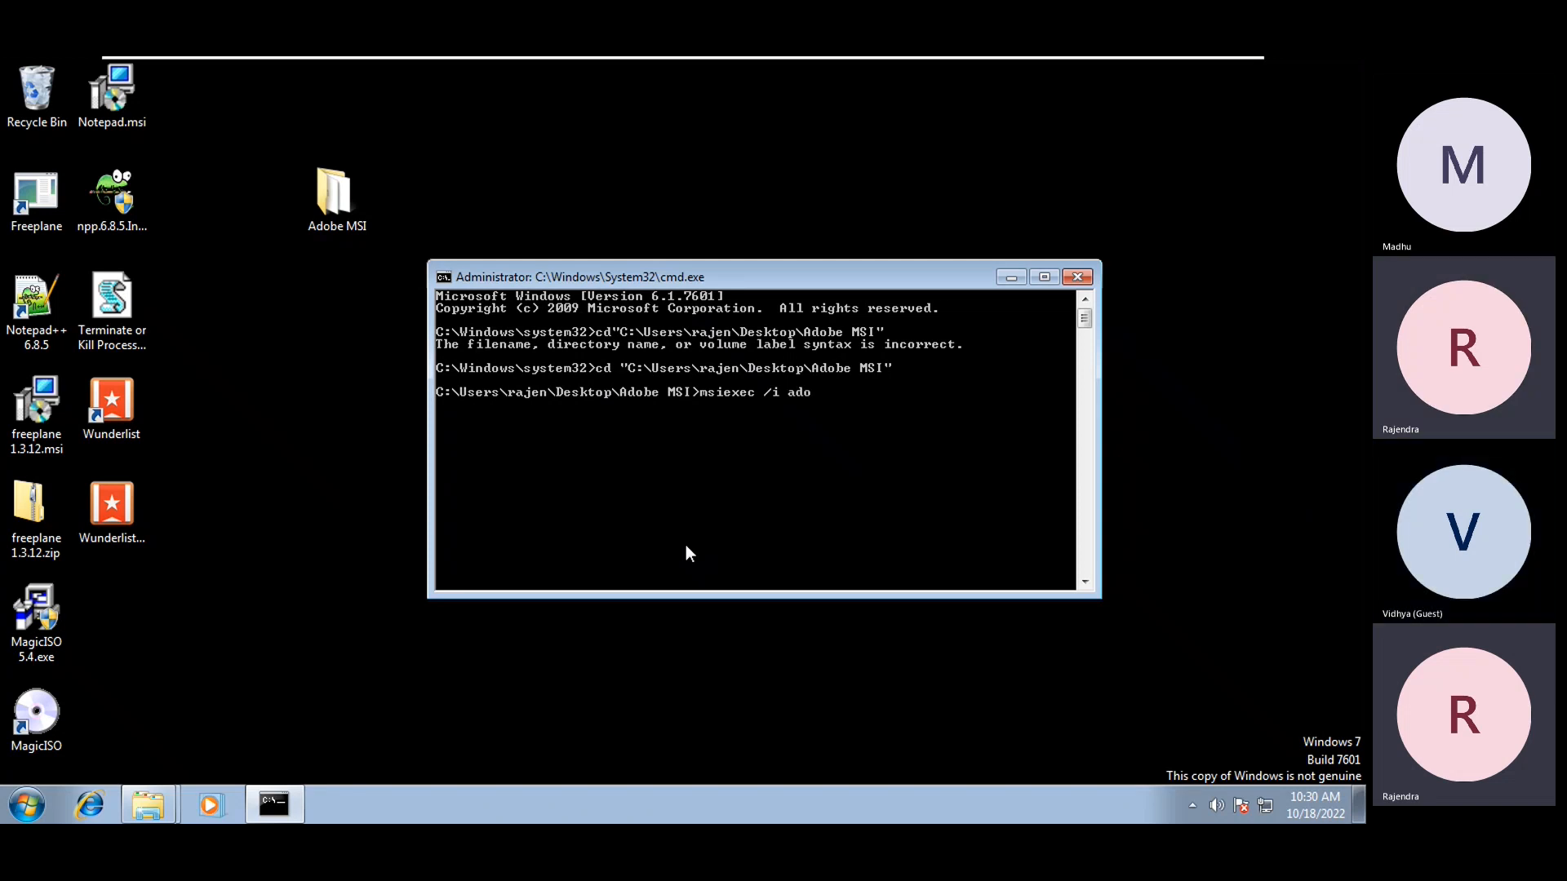
Complete and run msiexec /i AcroRead.msi transforms=AcroRead.mst /qb using Tab completion
key(BackSpace)
key(BackSpace)
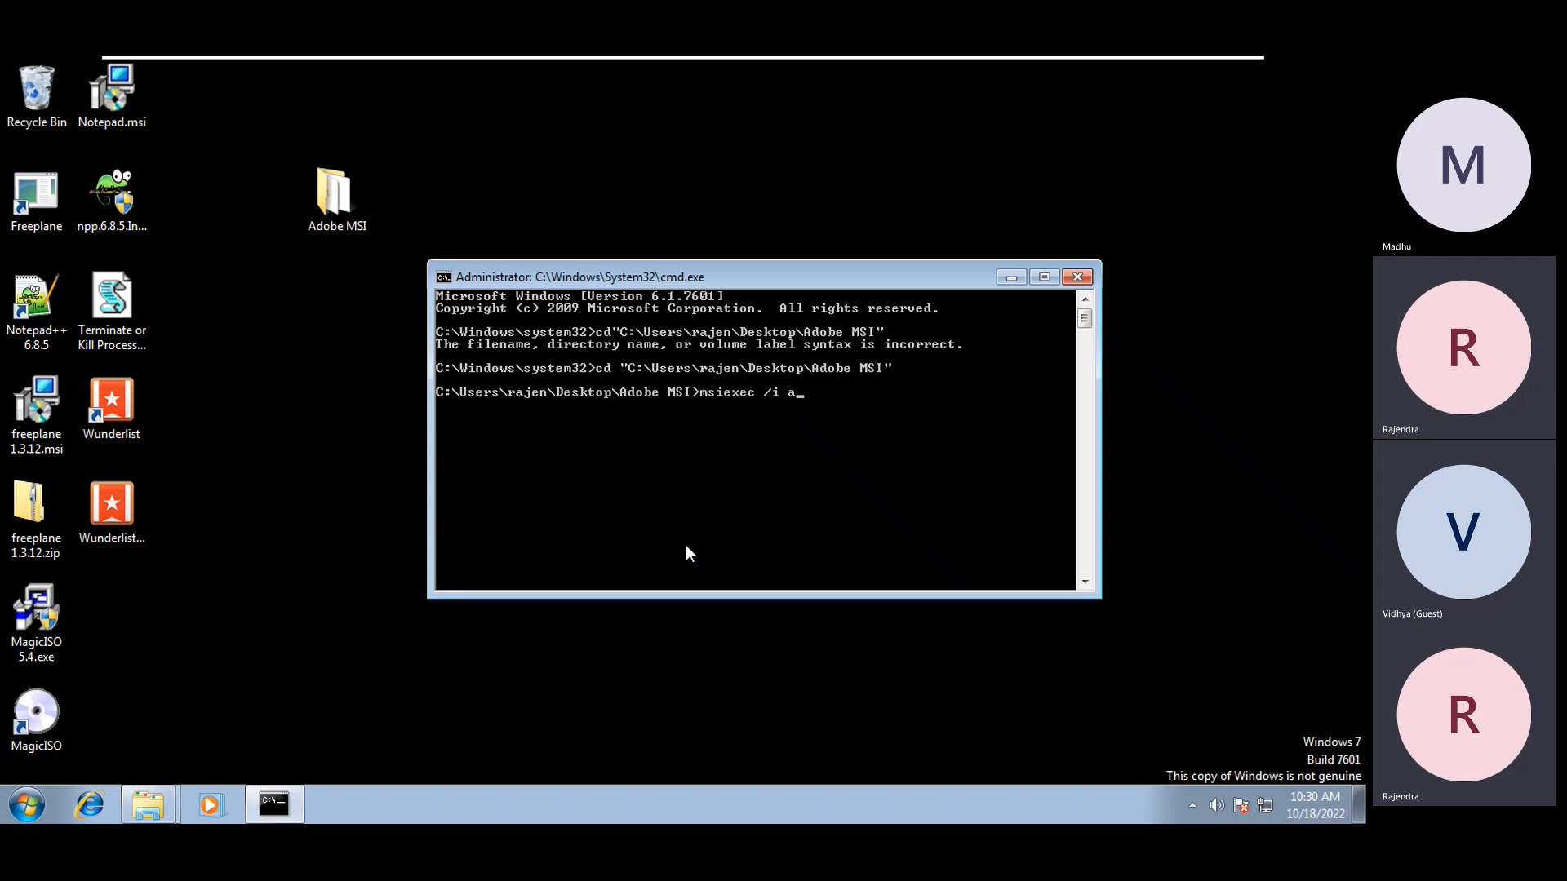
text(cr)
key(Tab)
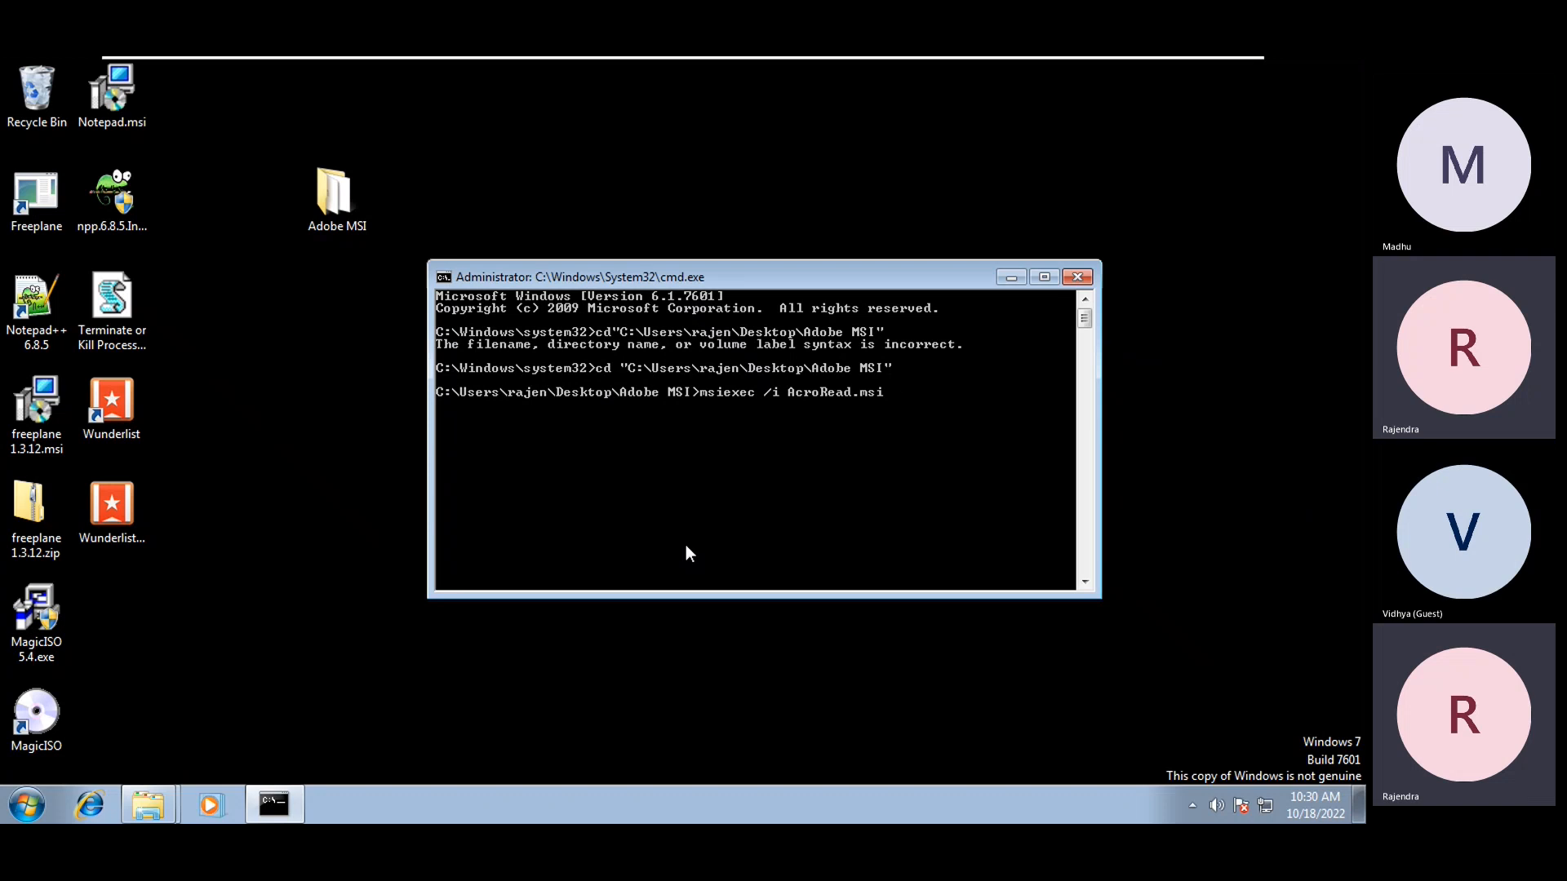
text(transforms=)
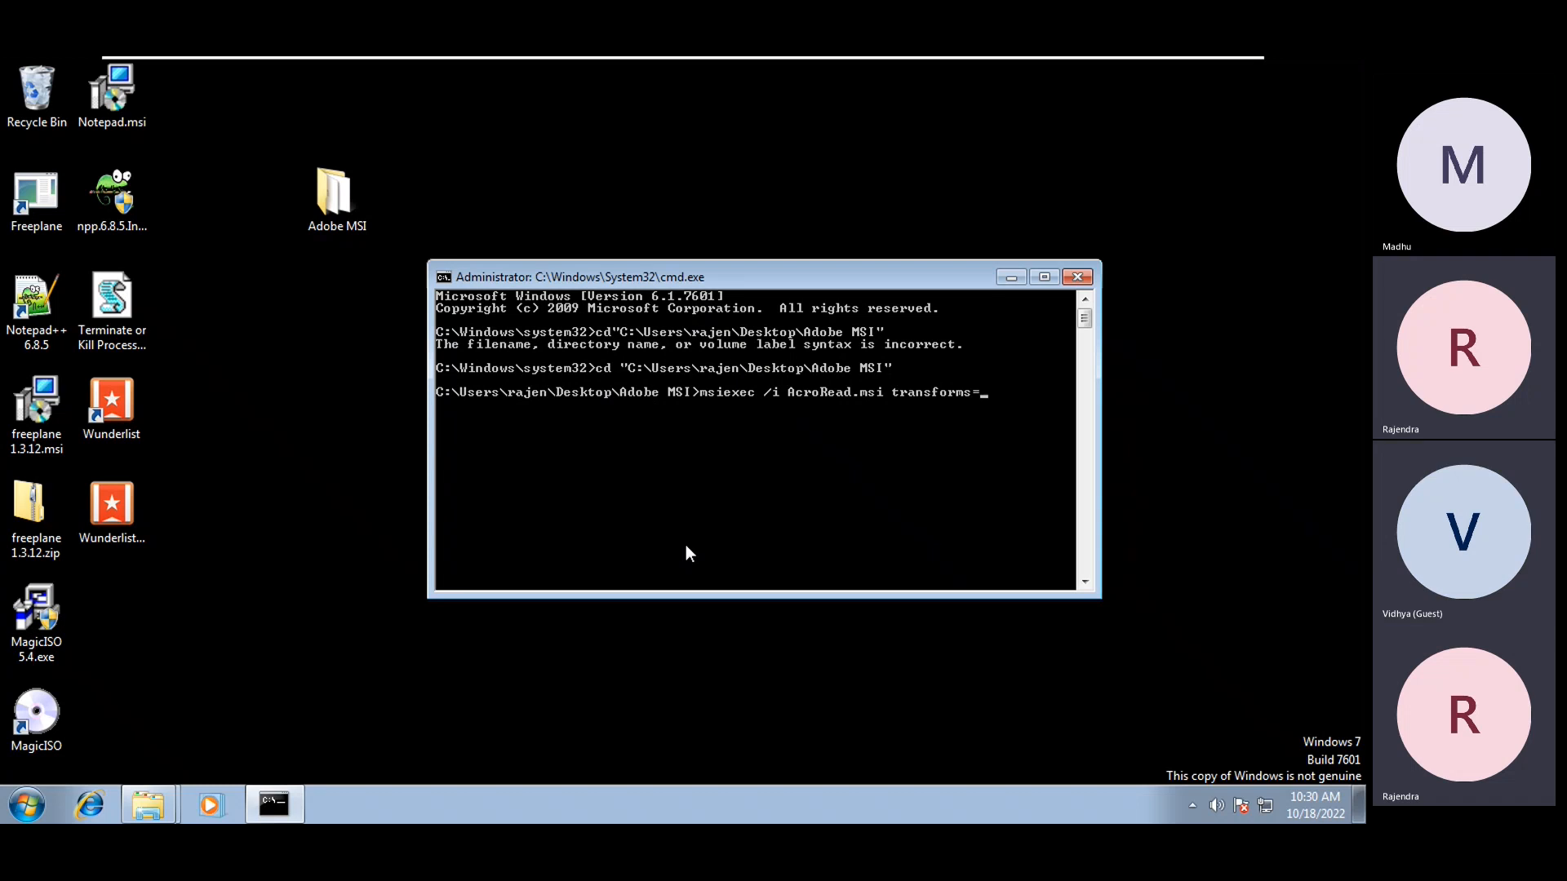
text(acro)
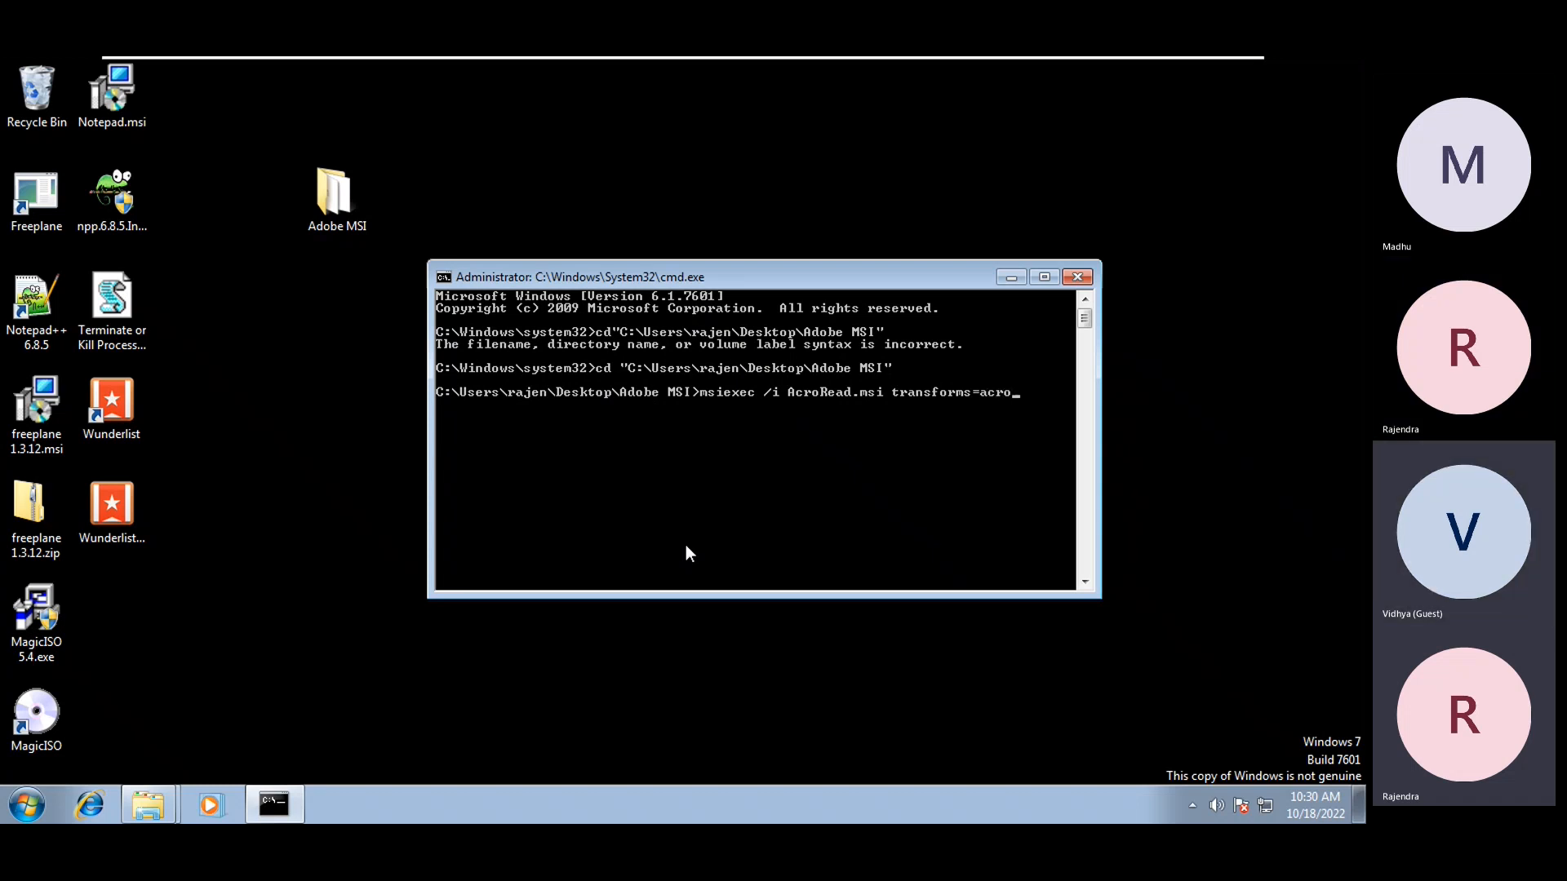
key(Tab)
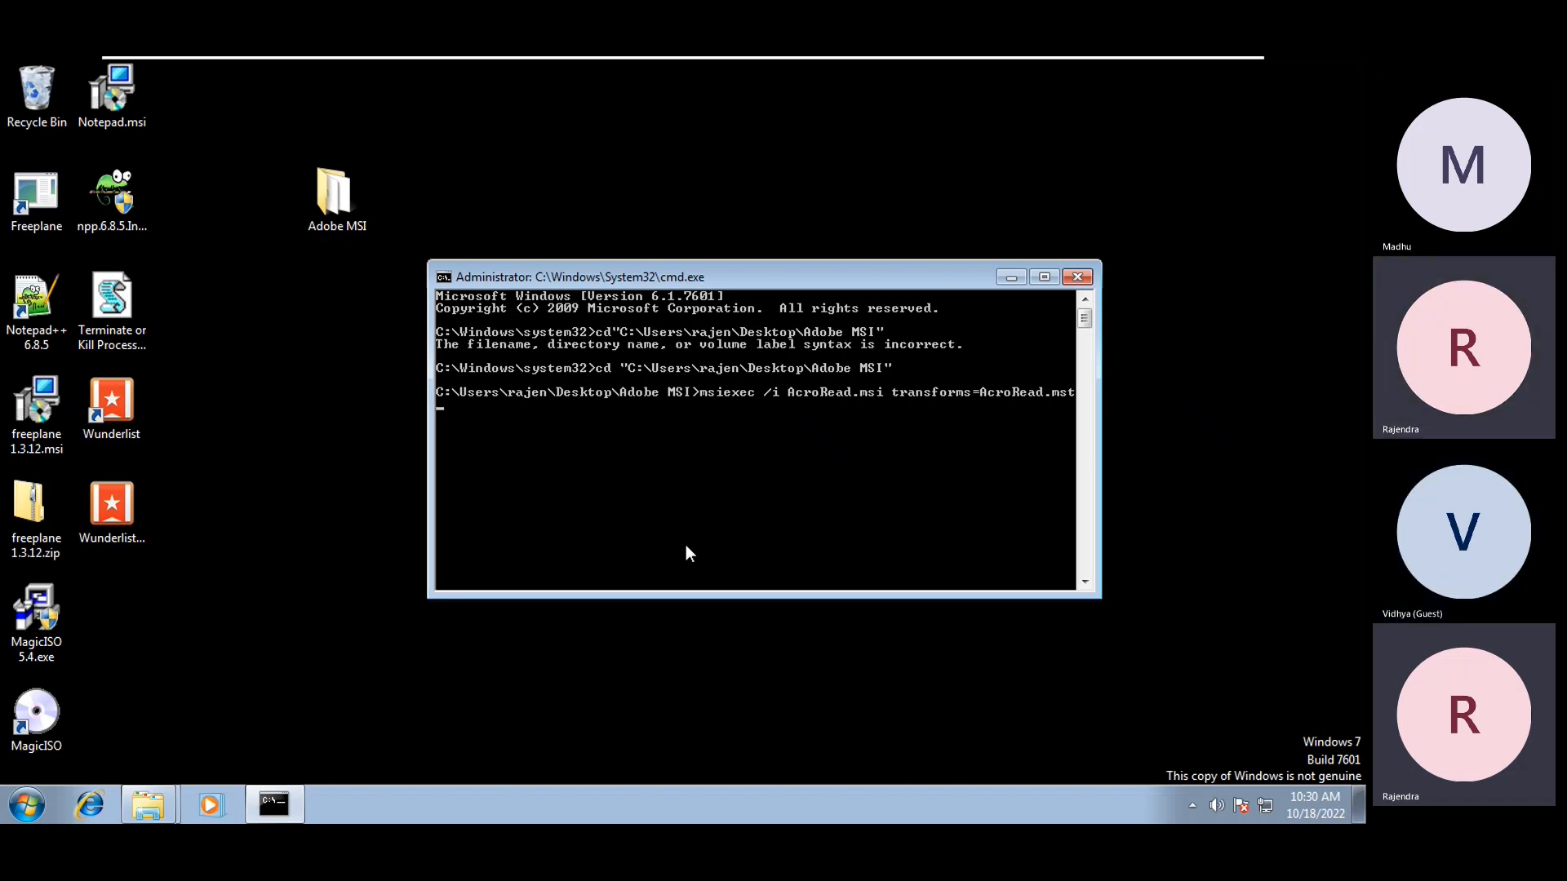
text(/qb)
key(Return)
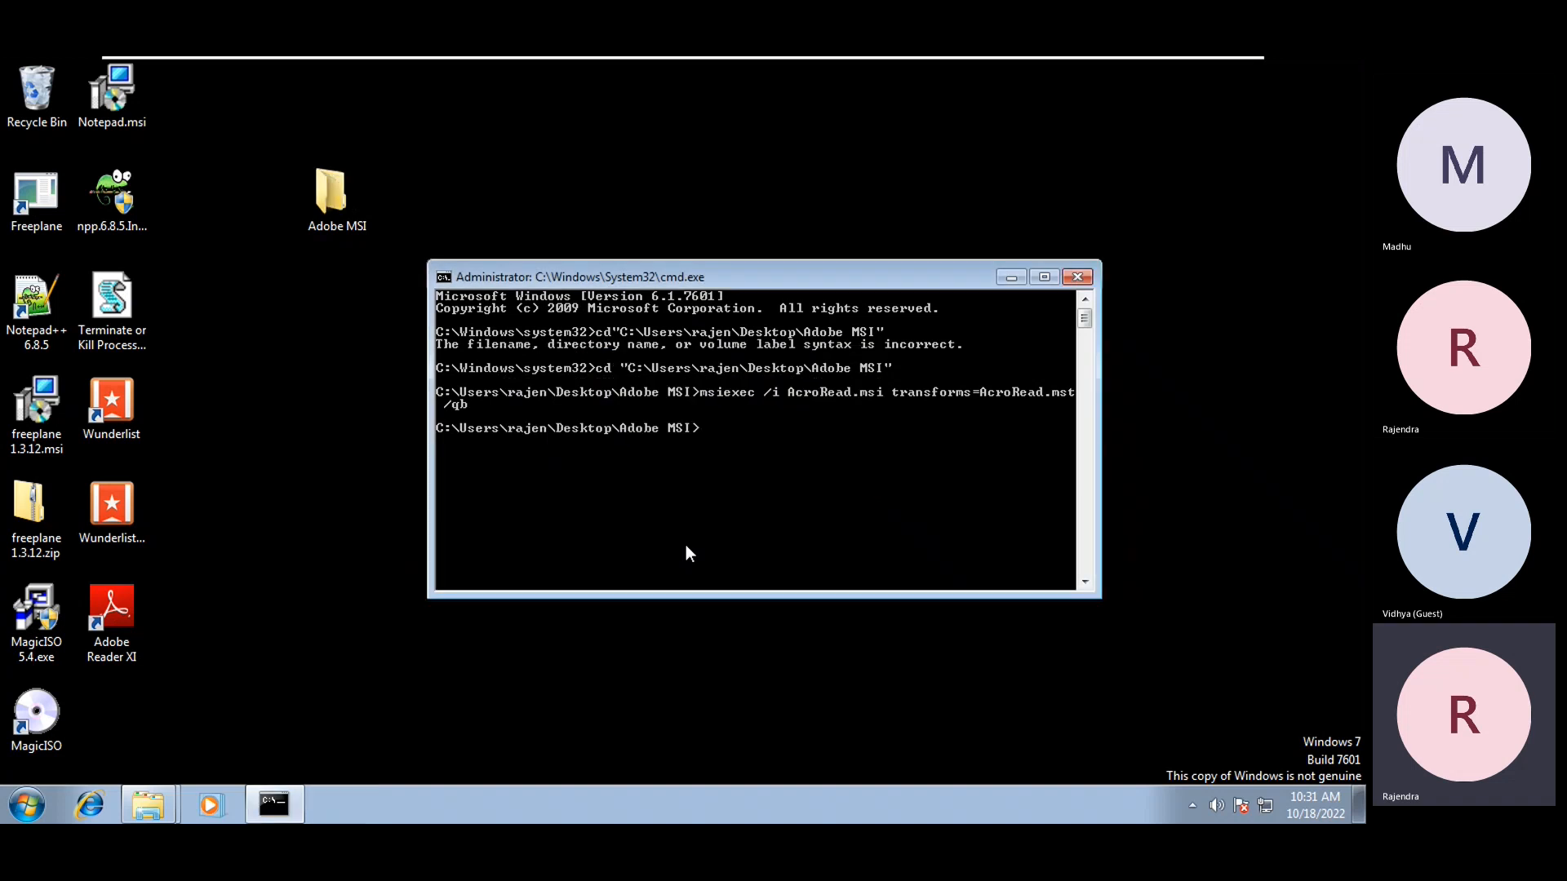
Refresh the desktop, check All Programs for Adobe Reader XI - mst, then enter appwiz.cpl in the console
right_click(281, 385)
click(331, 444)
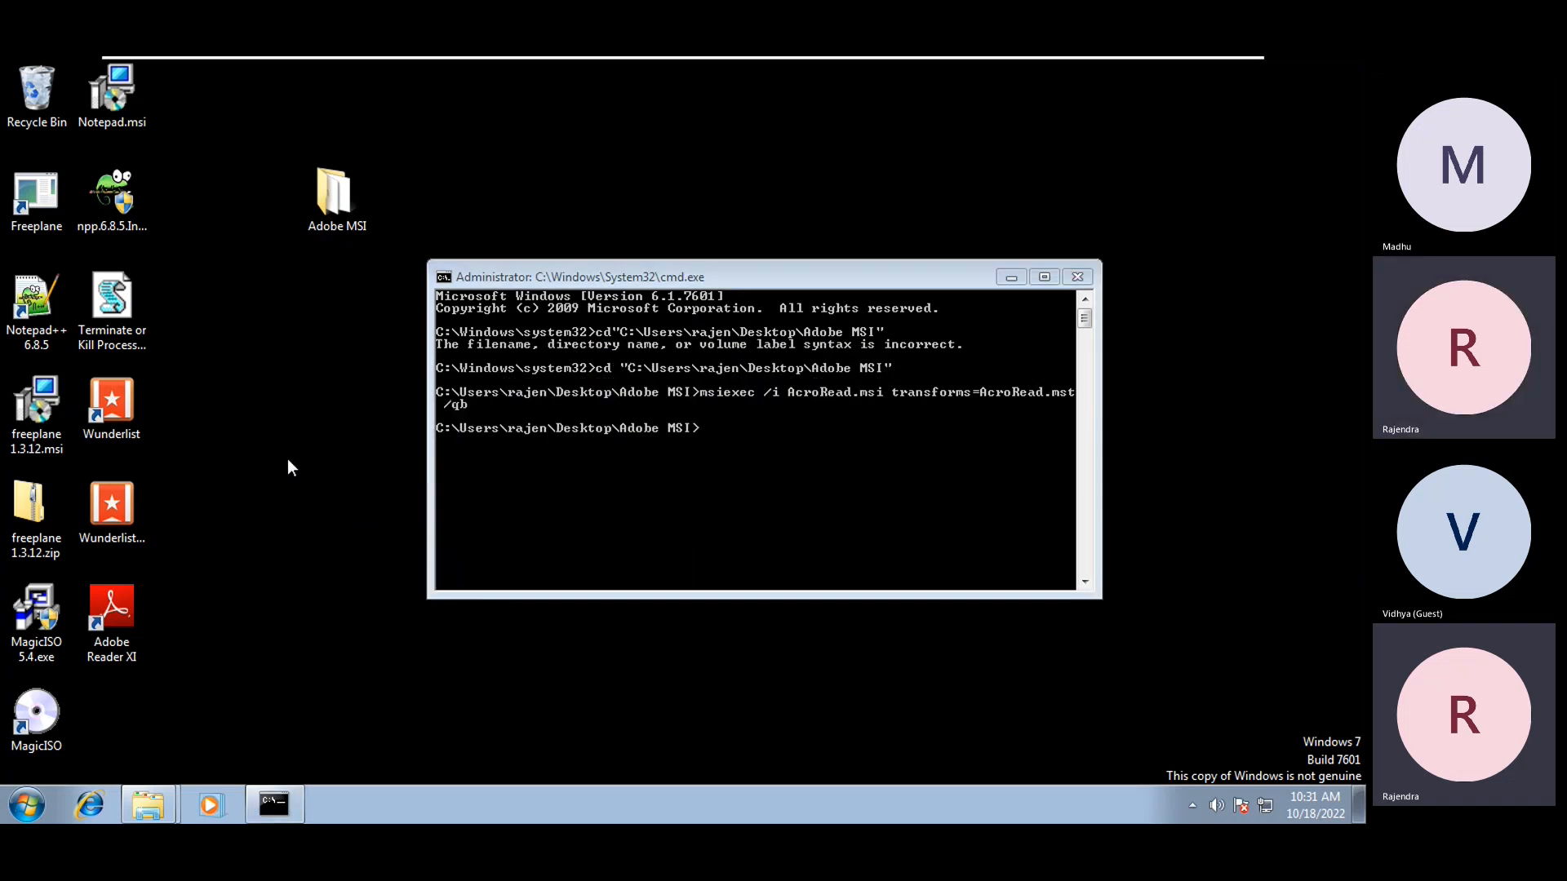
click(27, 805)
click(45, 715)
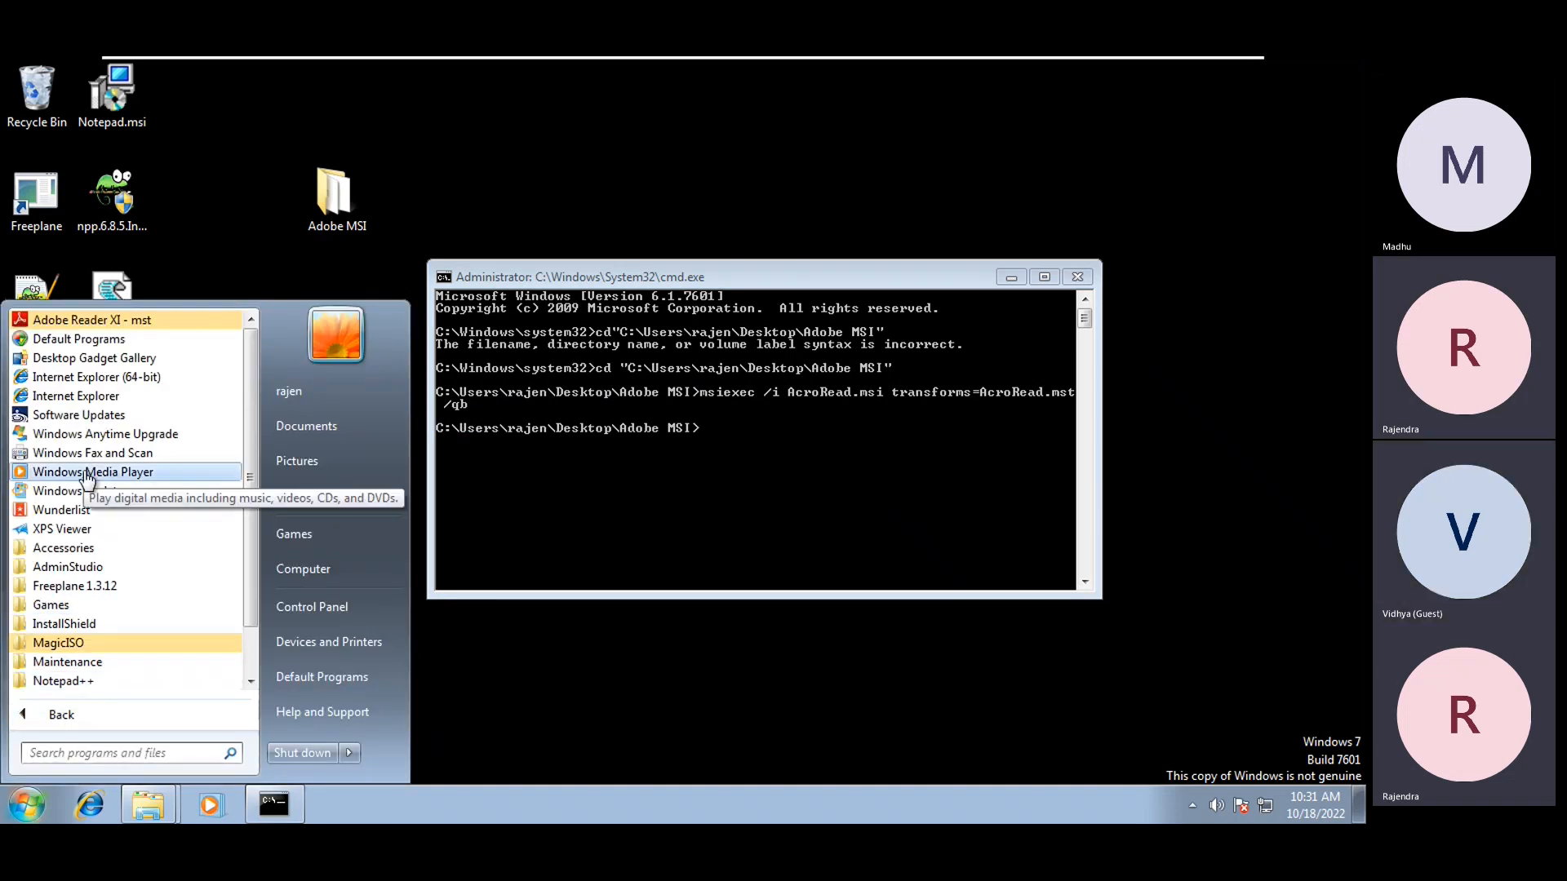
scroll(88, 477, down, 1)
scroll(90, 489, up, 1)
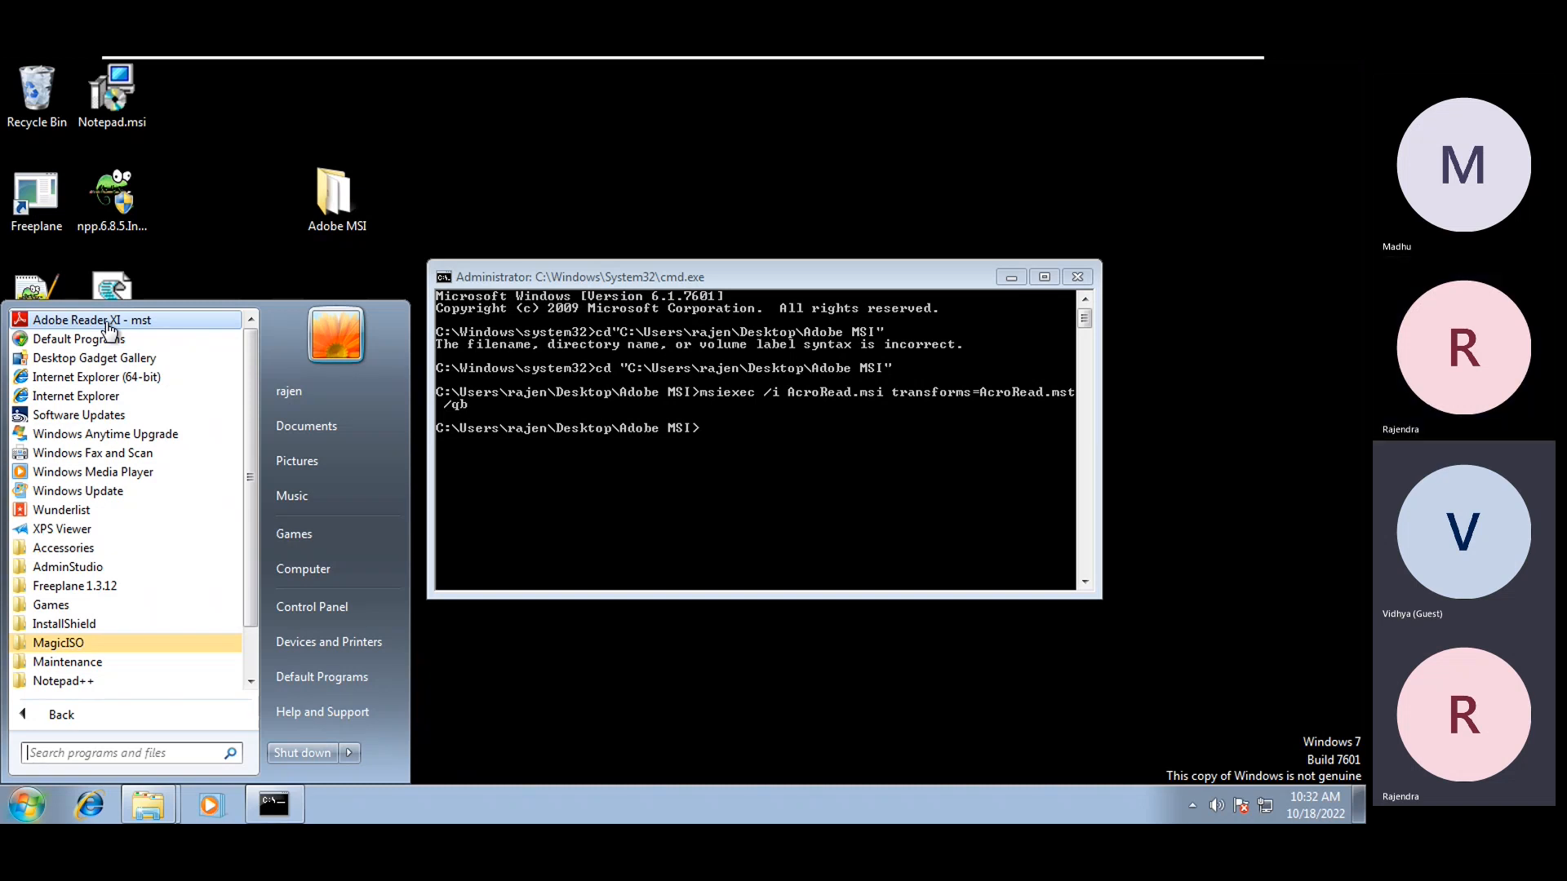
click(851, 470)
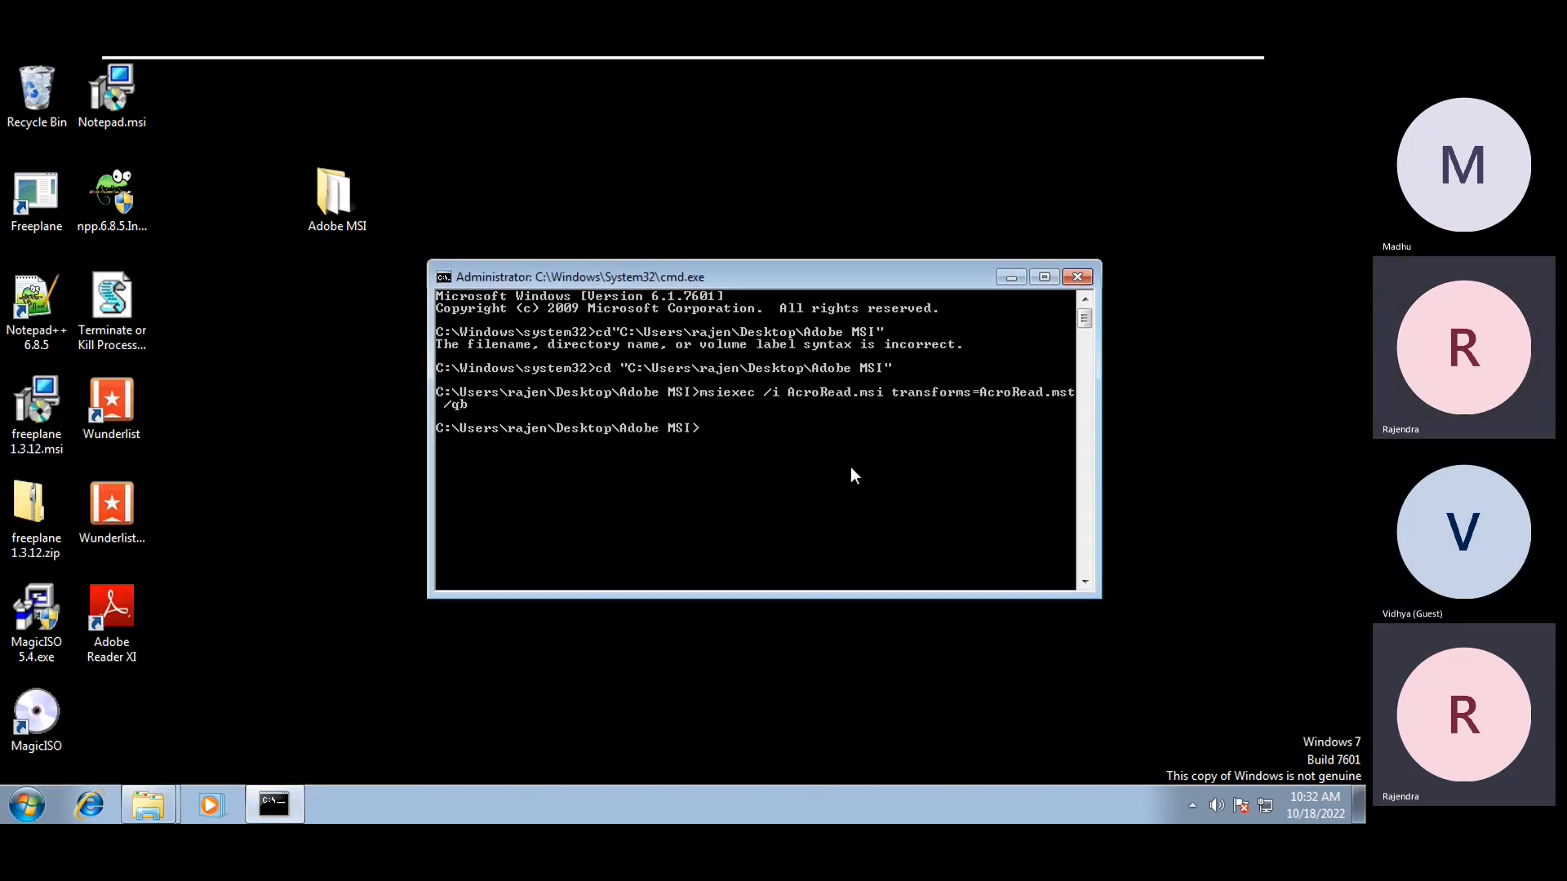
text(appwiz.cpl)
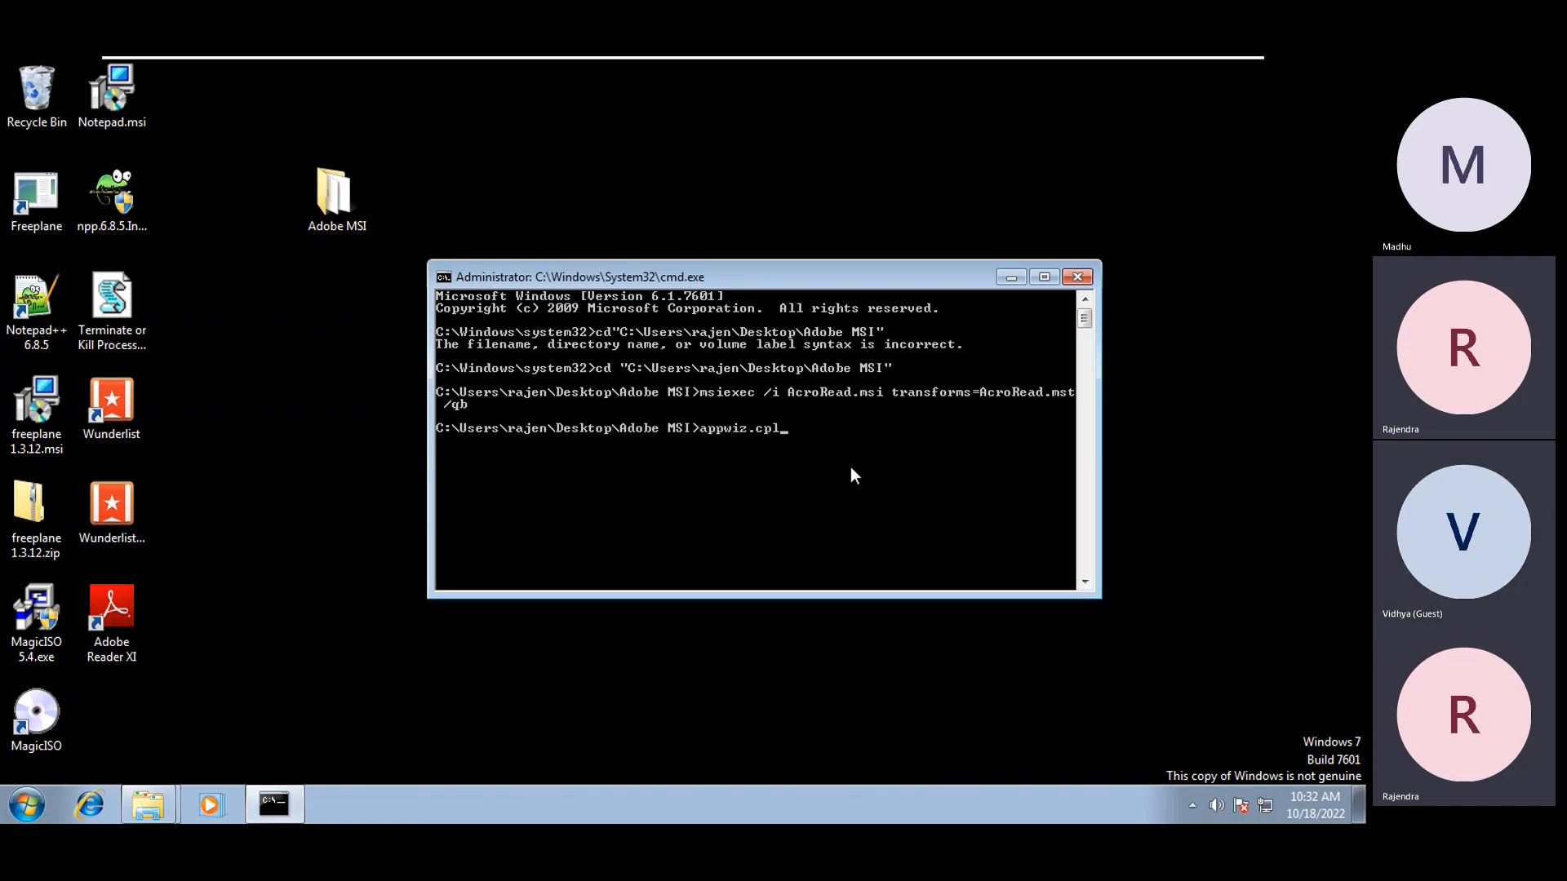
Run appwiz.cpl, inspect the Adobe Reader XI - mst 11.00 entry, then minimize Programs and Features
key(Return)
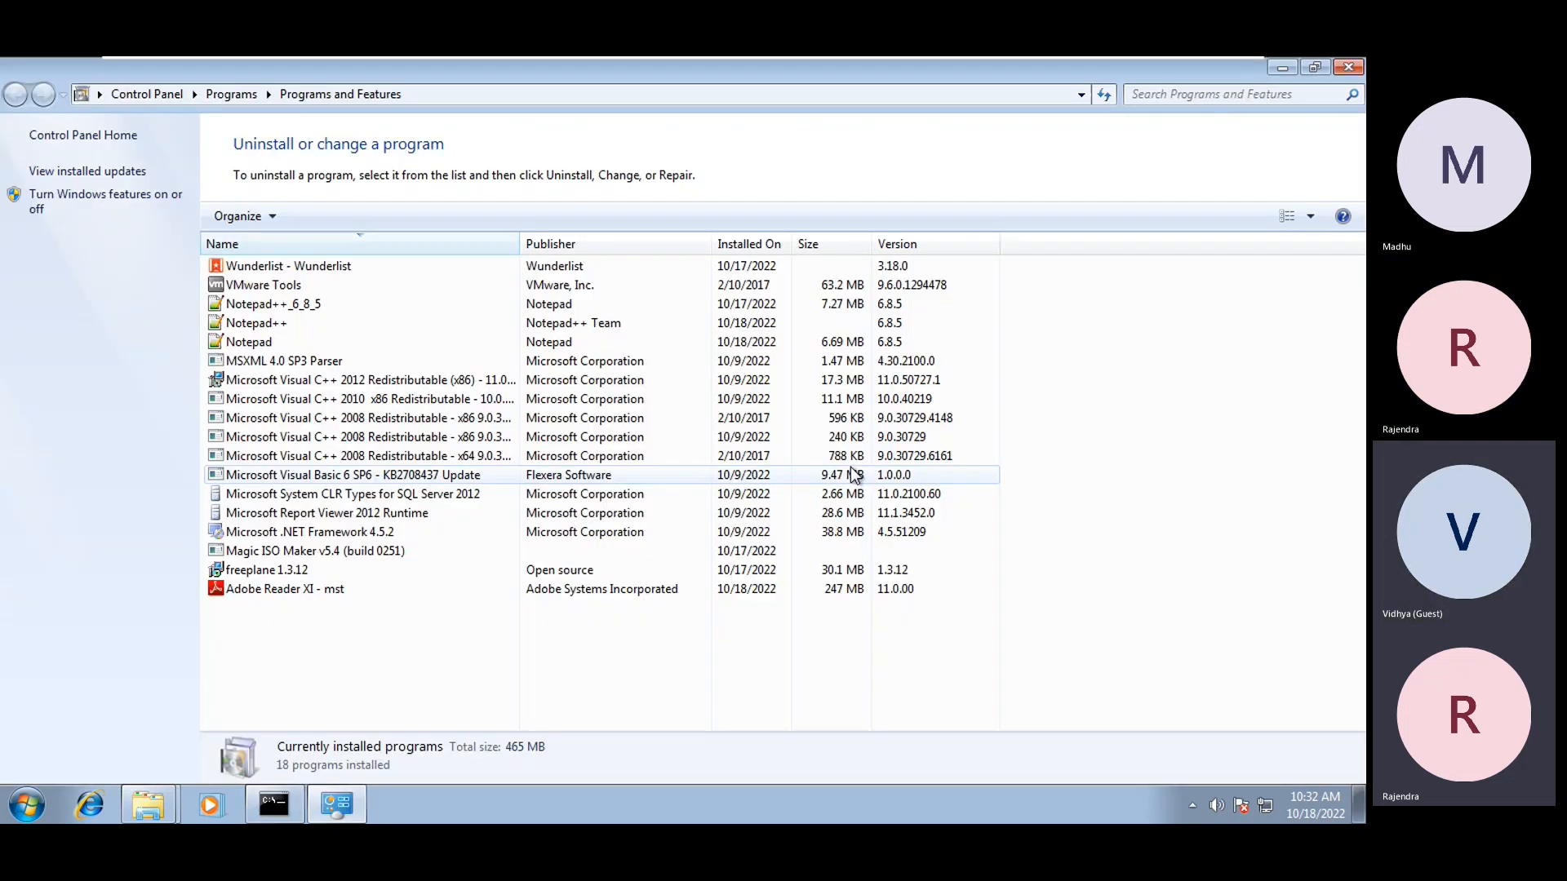
click(216, 591)
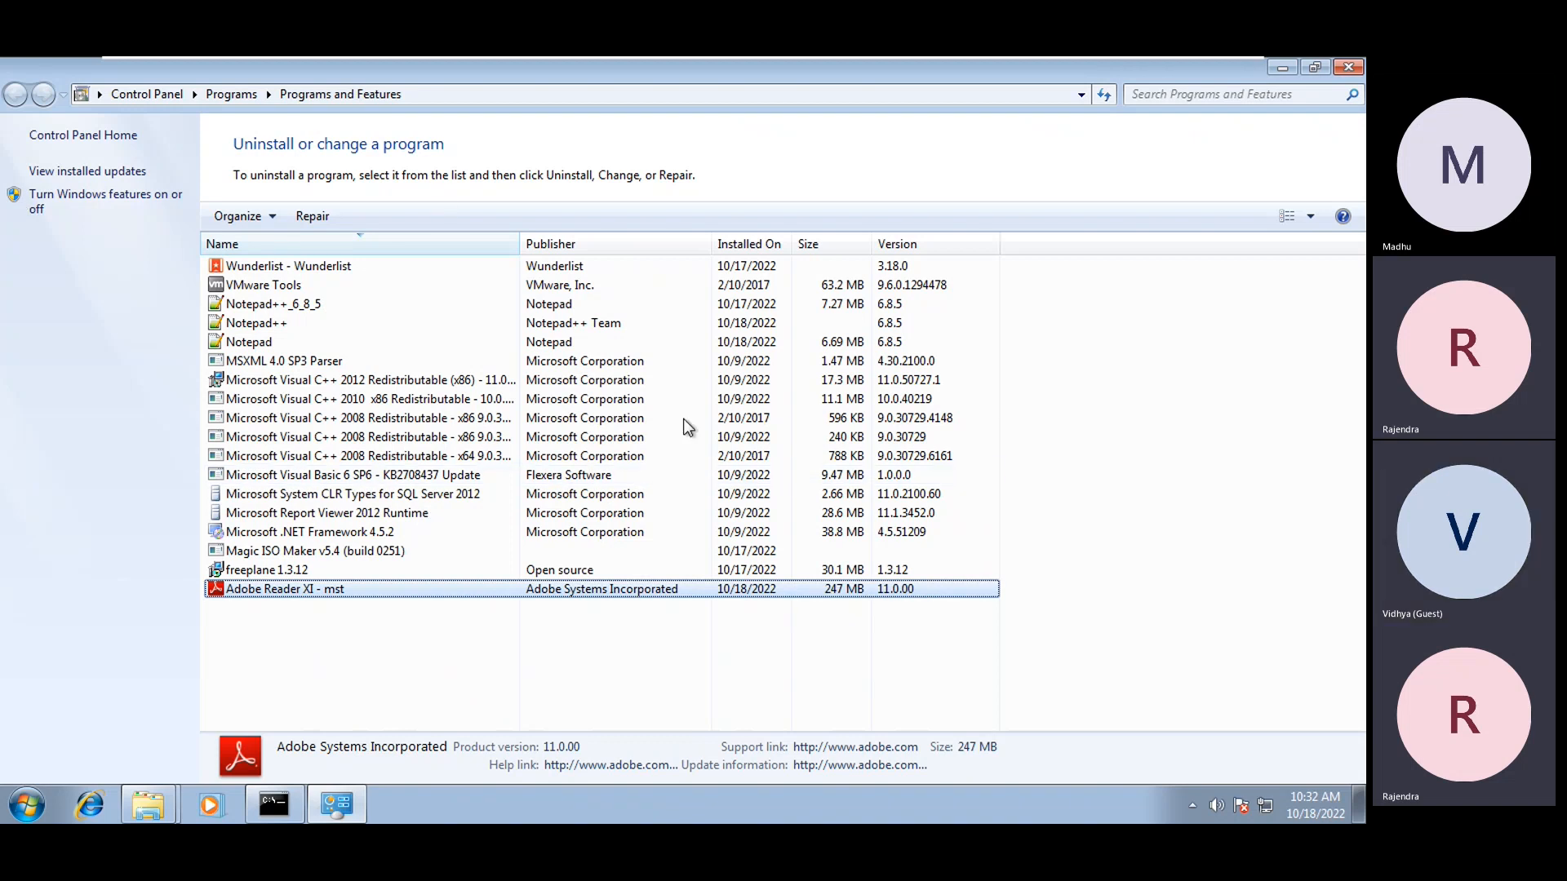
click(1282, 67)
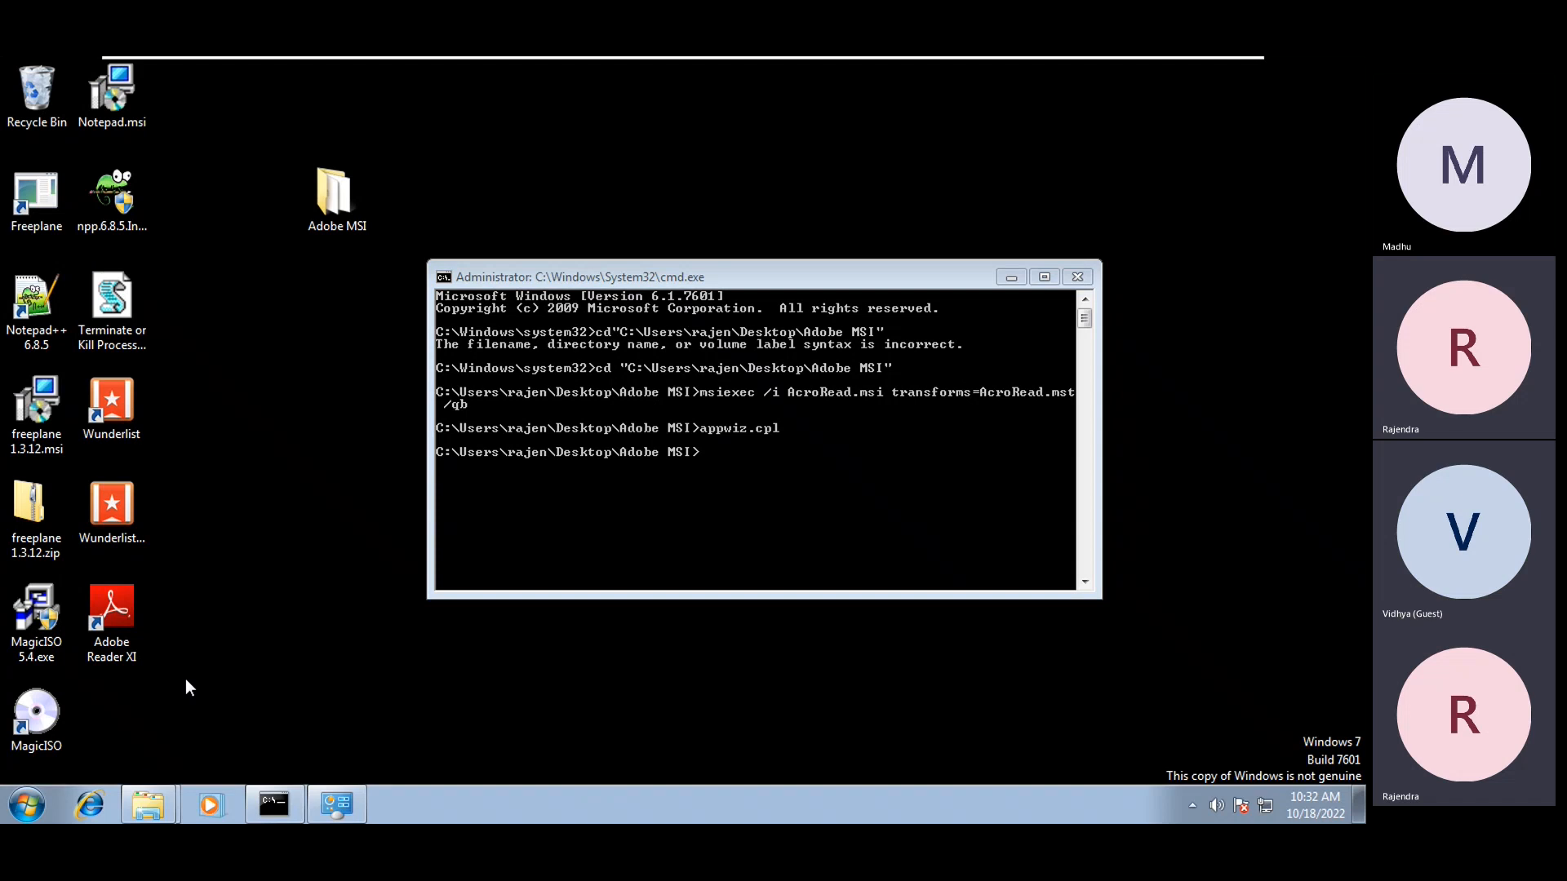
Return to the class notes and add a '-> Uninstall transforms' heading below the msiexec examples
click(797, 427)
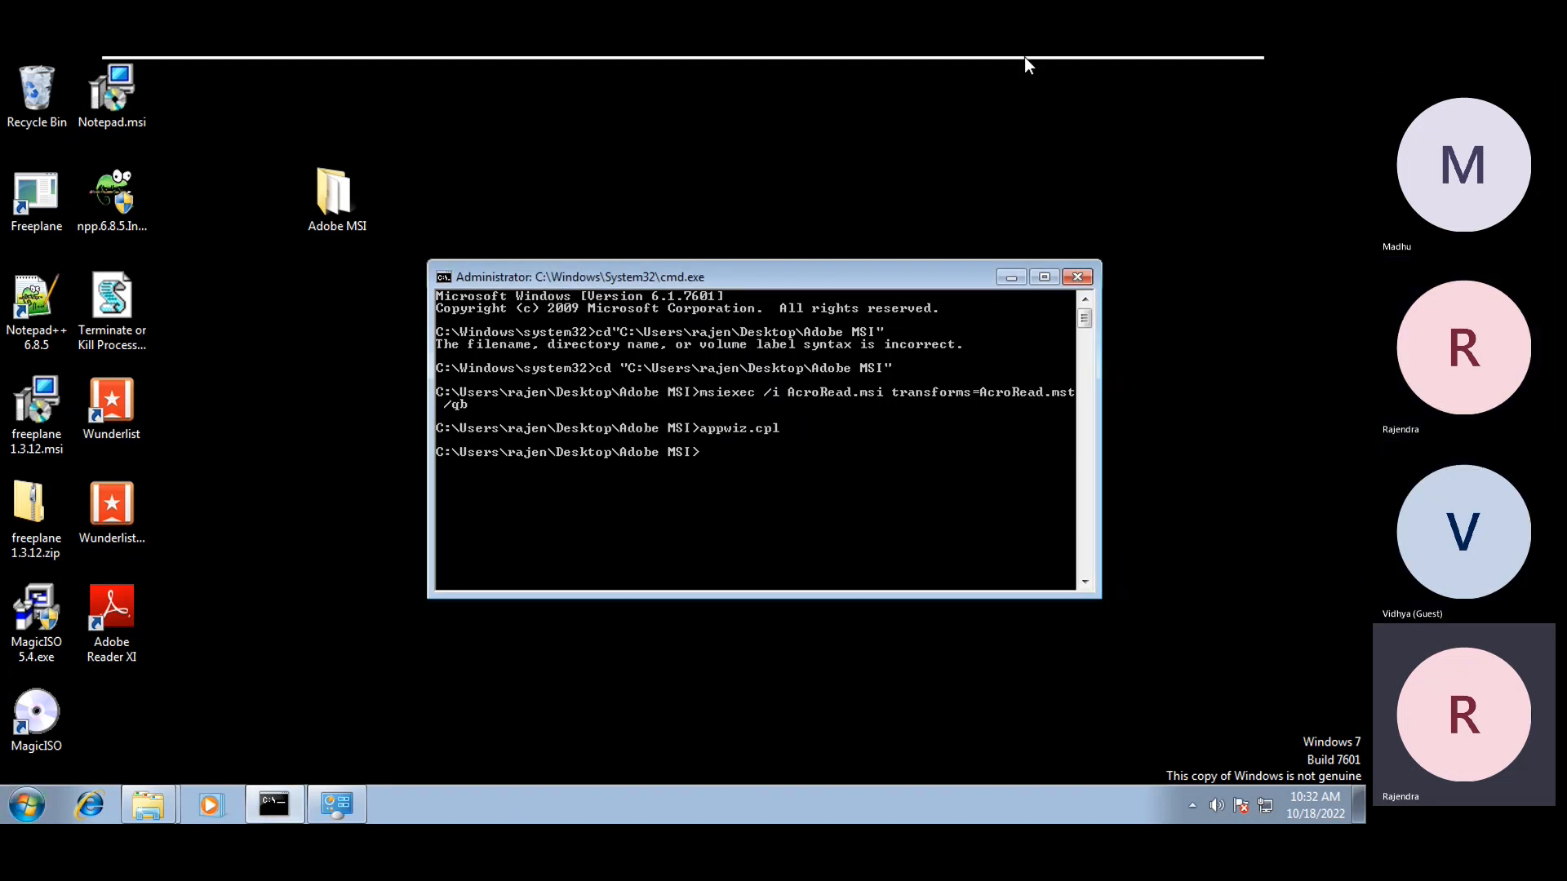
click(1188, 75)
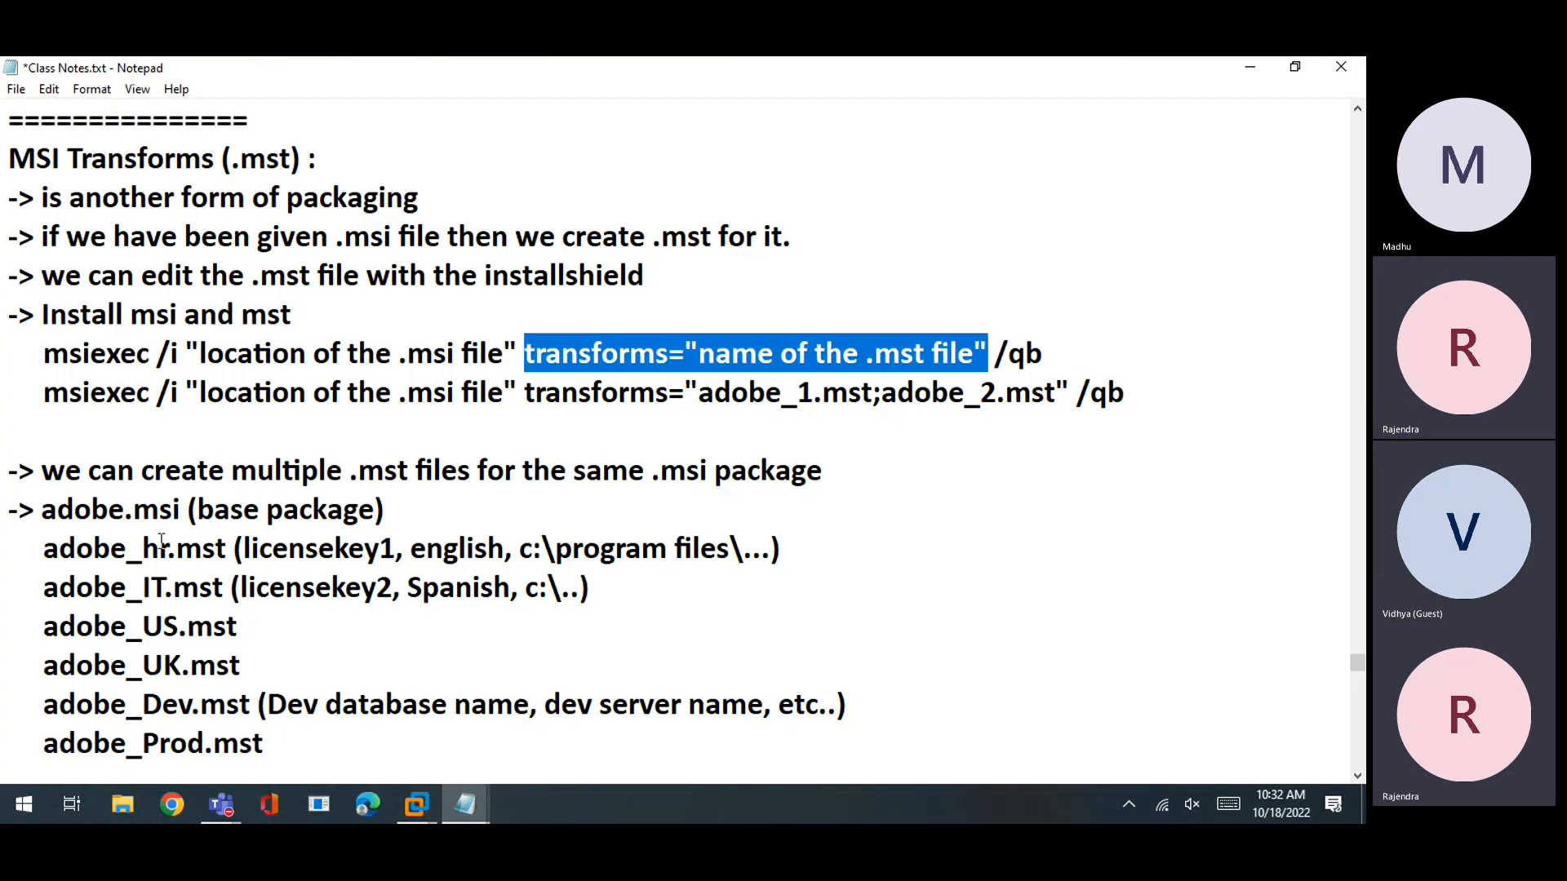
drag(18, 314, 358, 316)
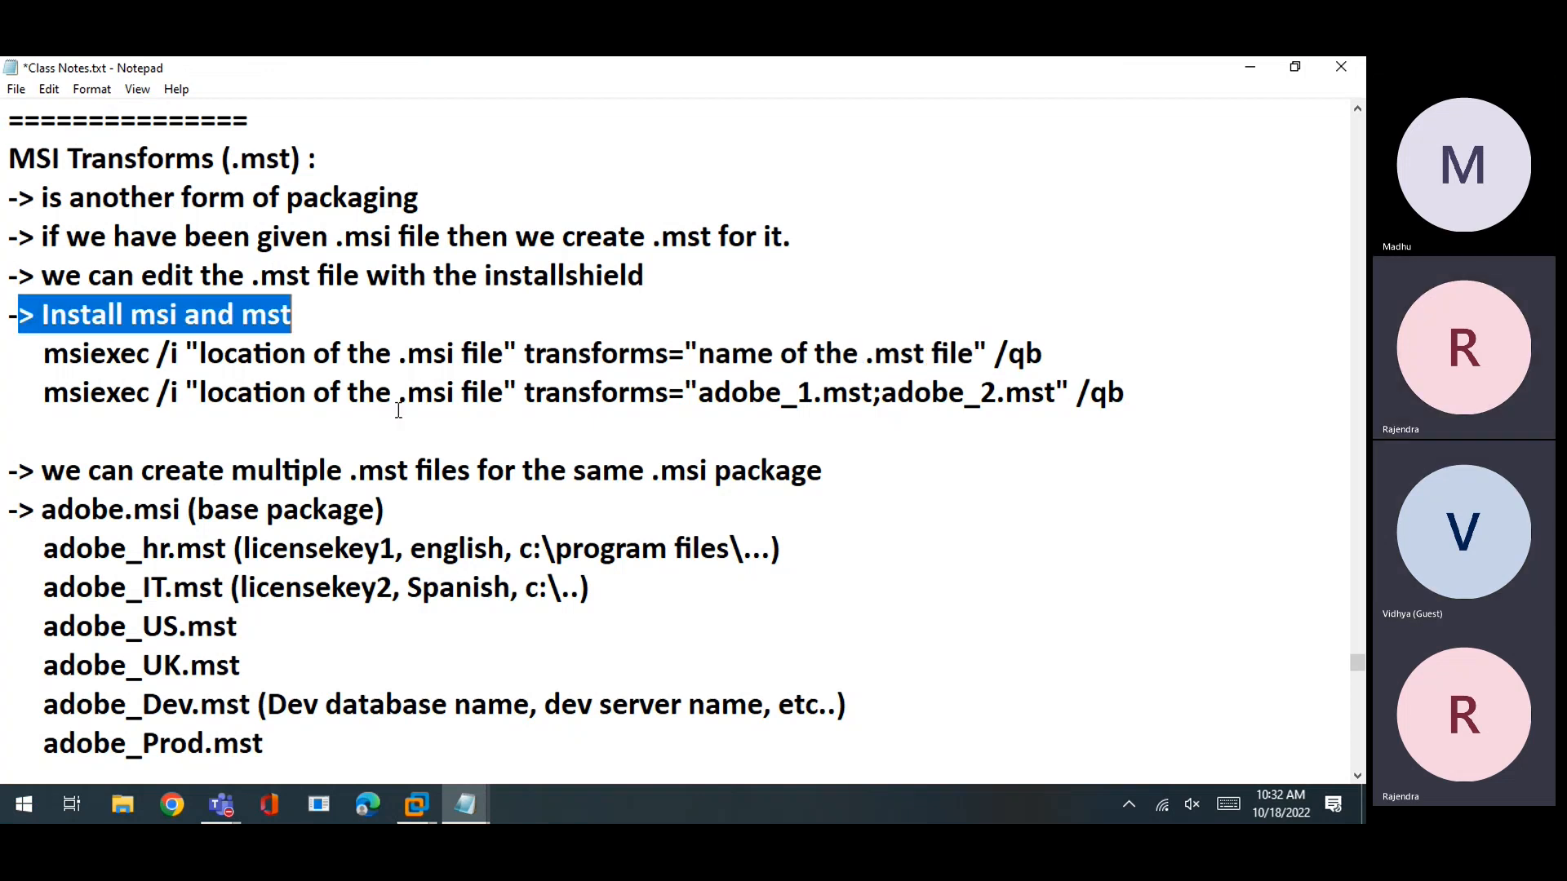
scroll(399, 410, down, 2)
scroll(399, 410, up, 2)
click(1165, 395)
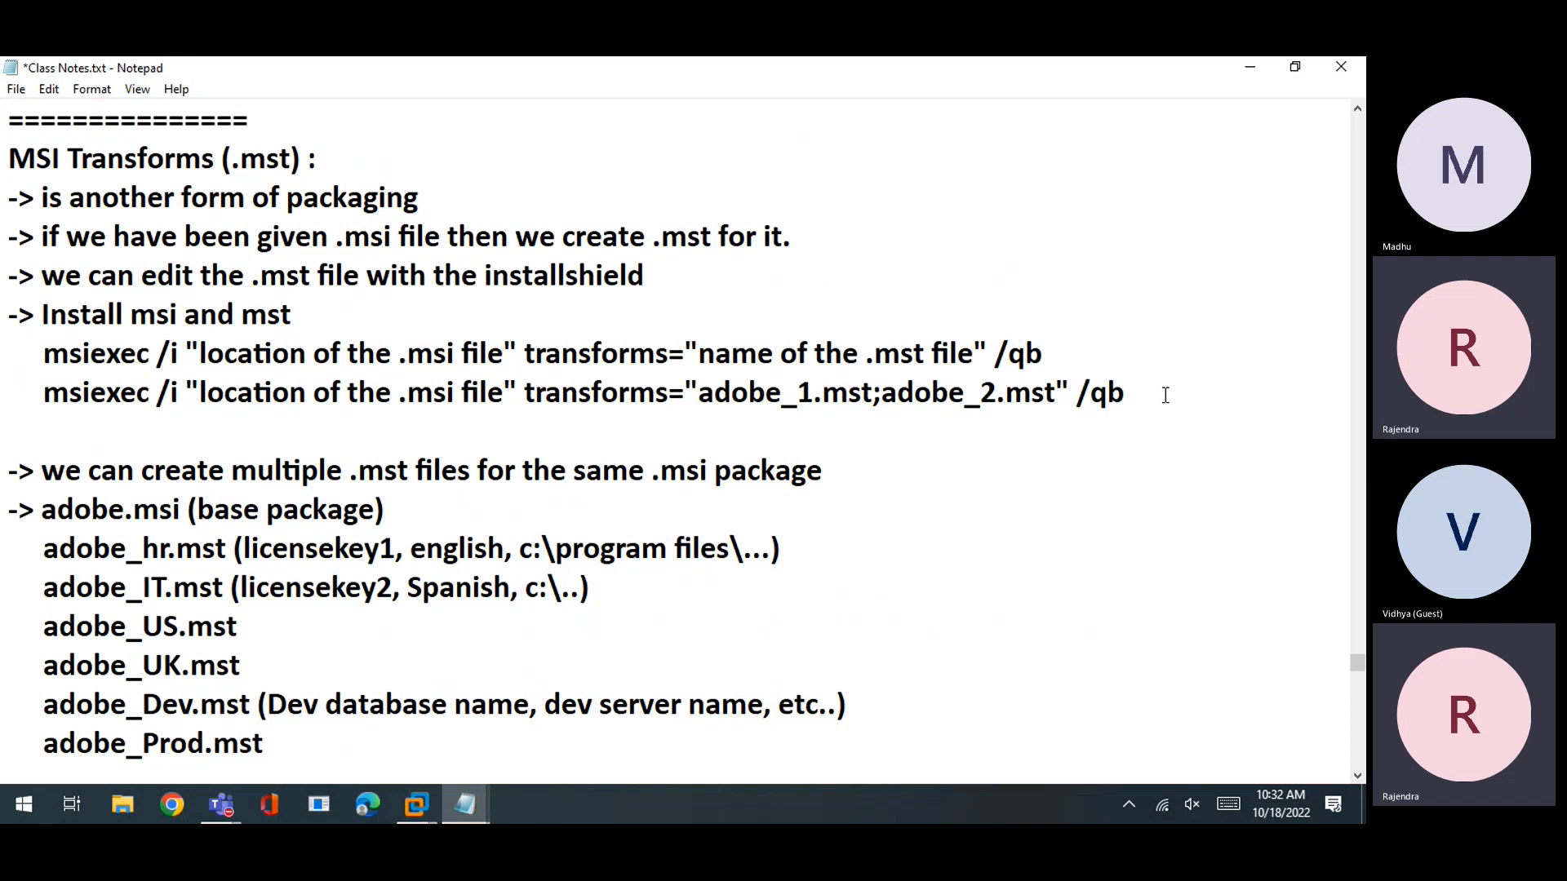
key(Return)
text(-> )
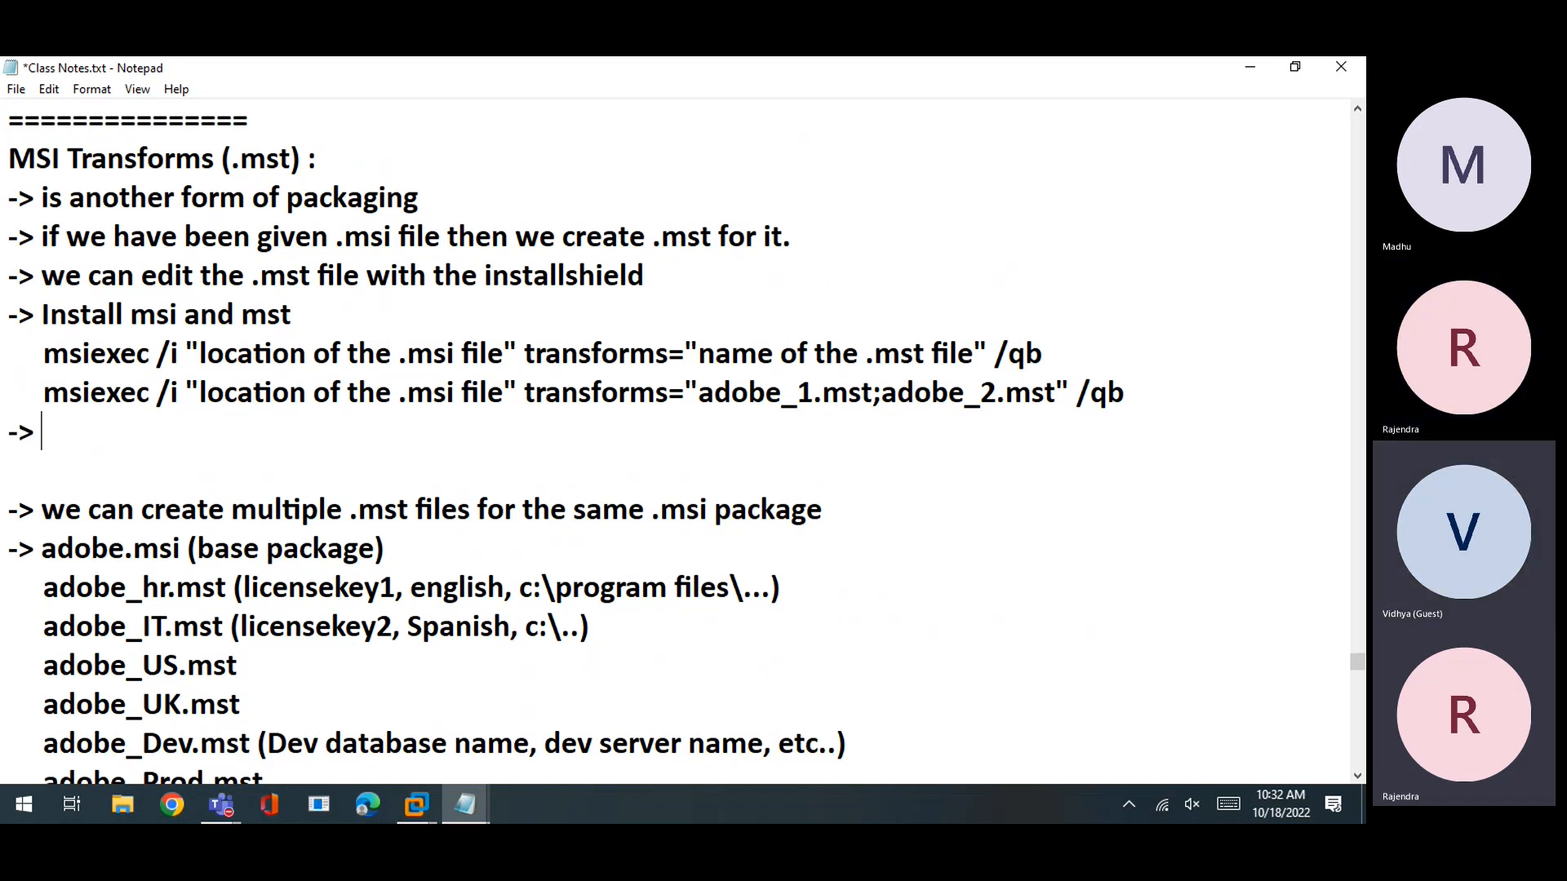
text(Uninstall )
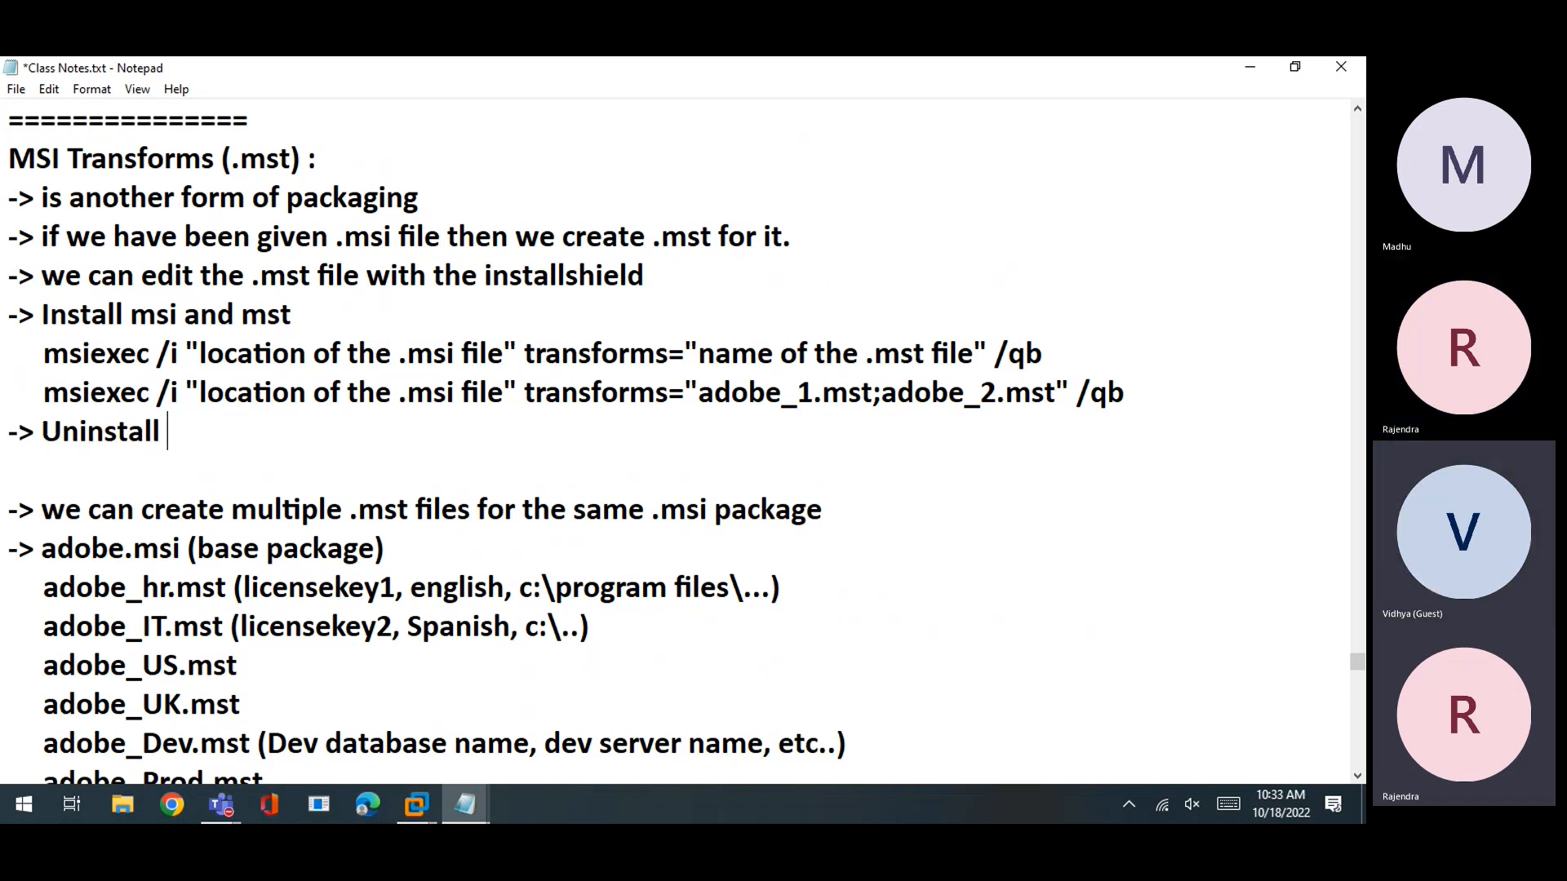
text(transforms)
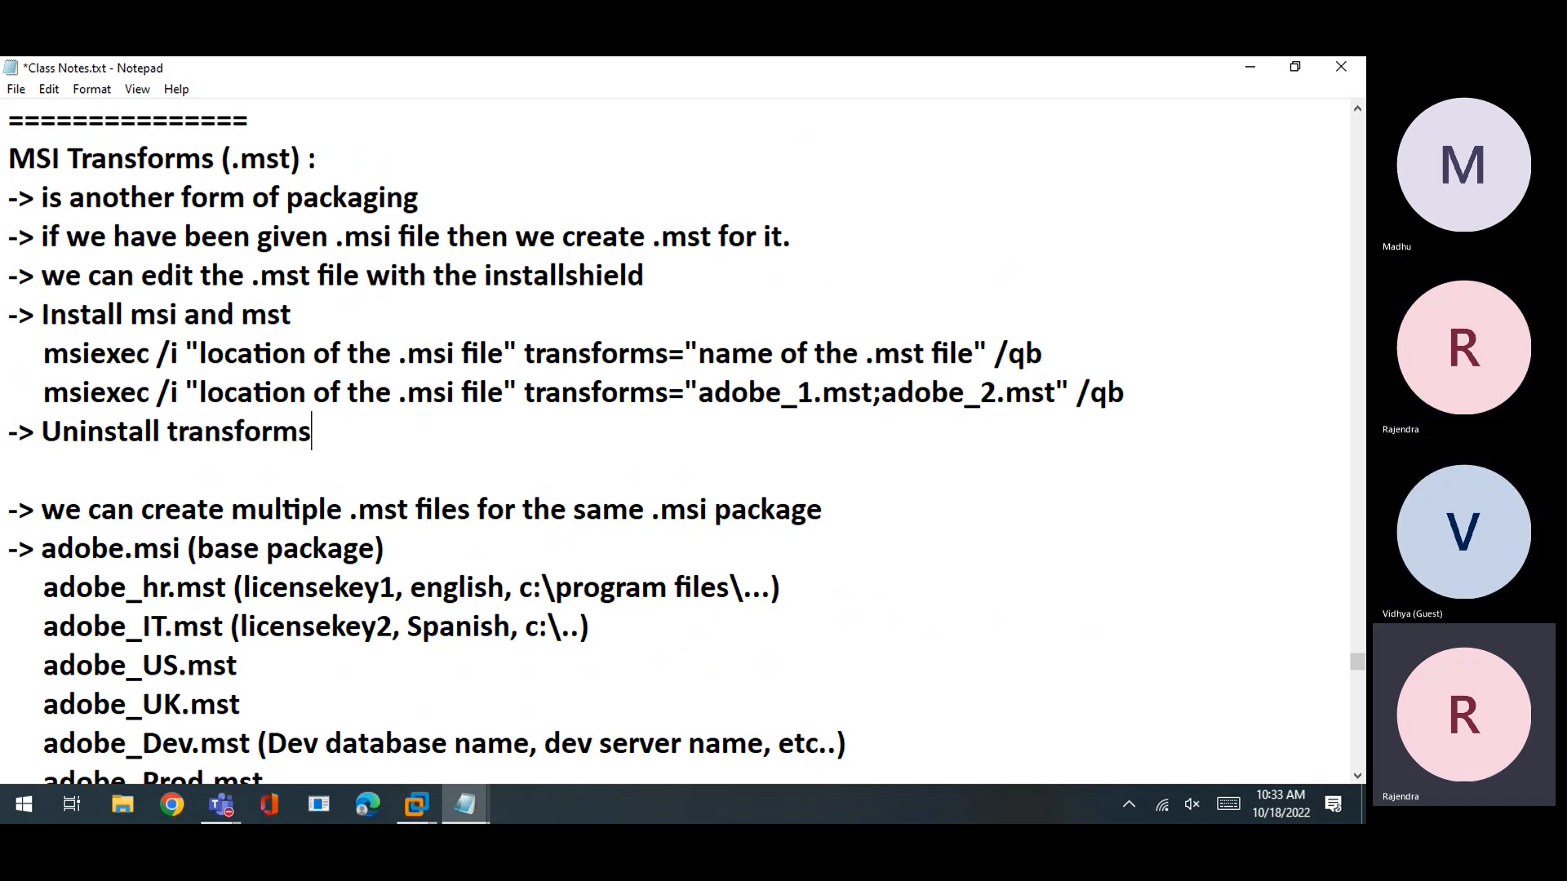
key(Return)
Add msiexec /x "location of the .msi" /qb and msiexec /x "product code of msi" /qb lines, then save
text(->)
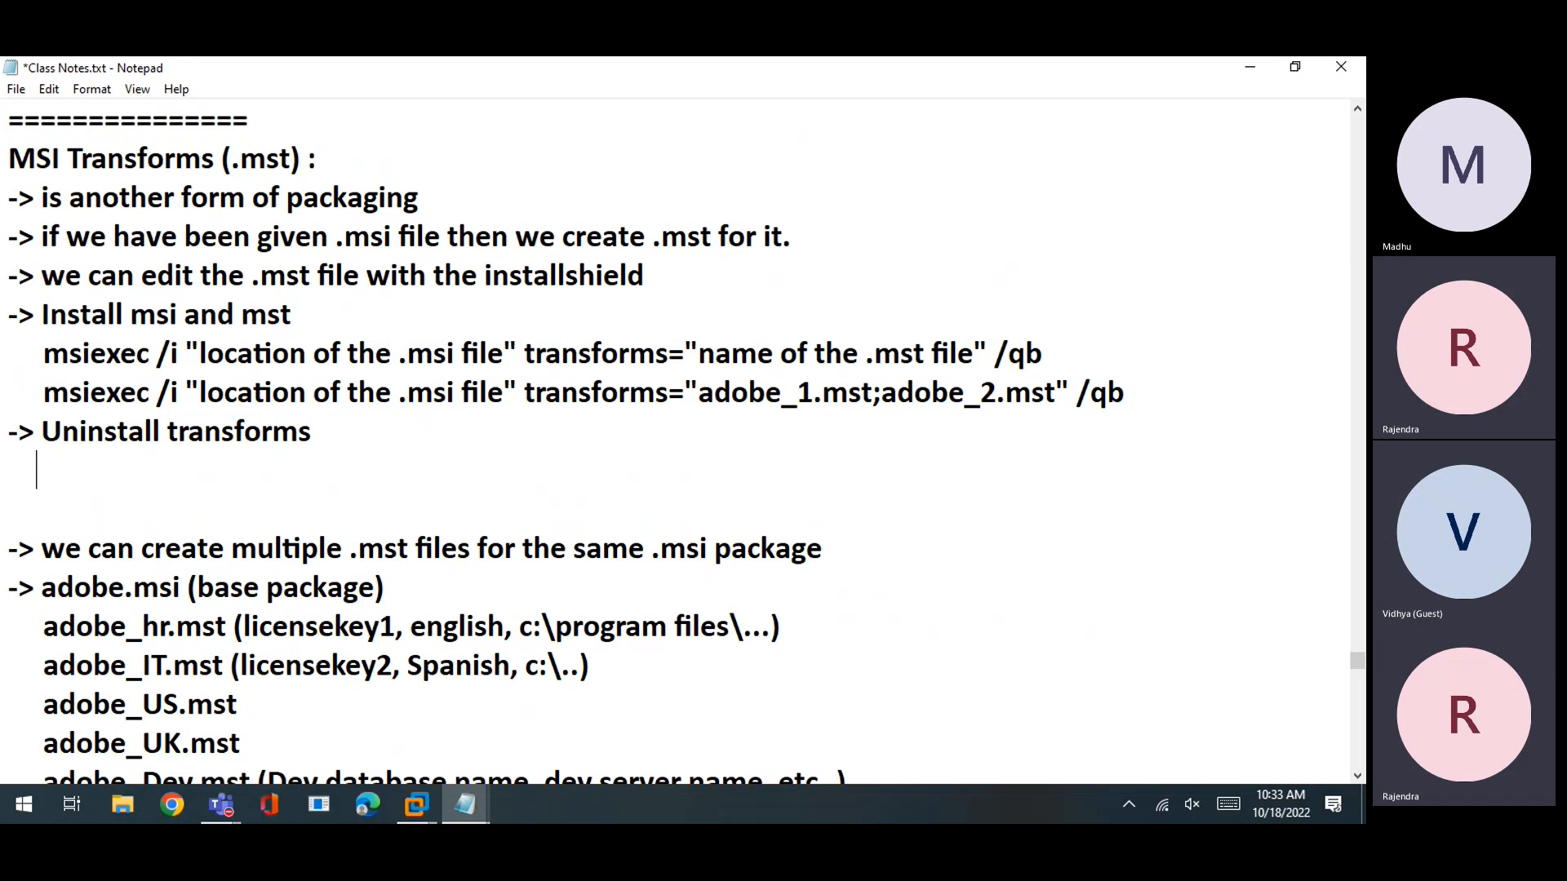
text( msi)
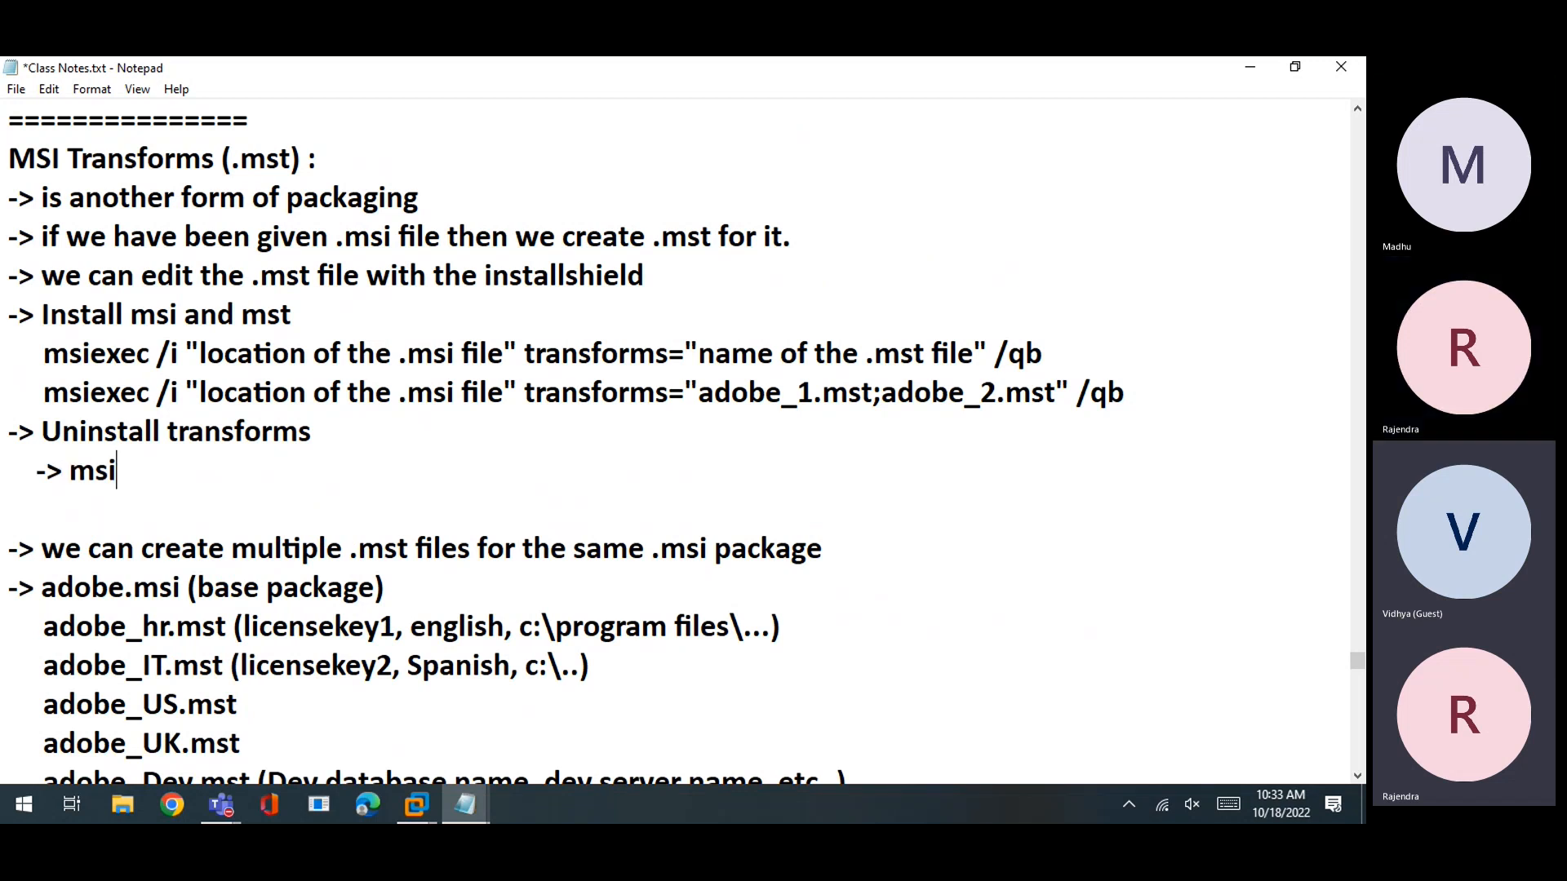
text(exec /)
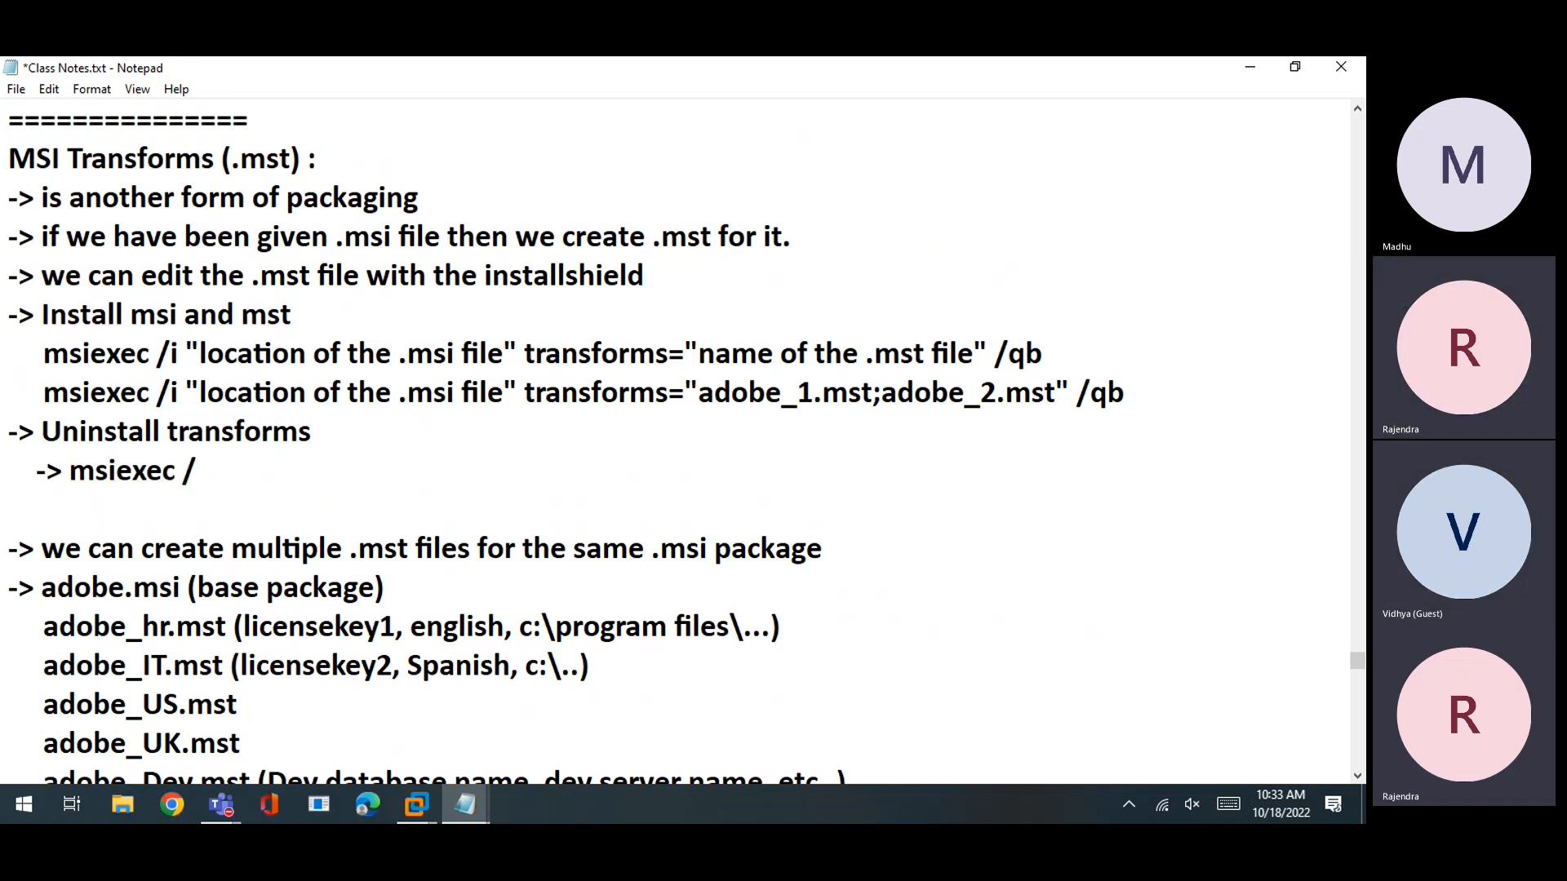
text(x "name of)
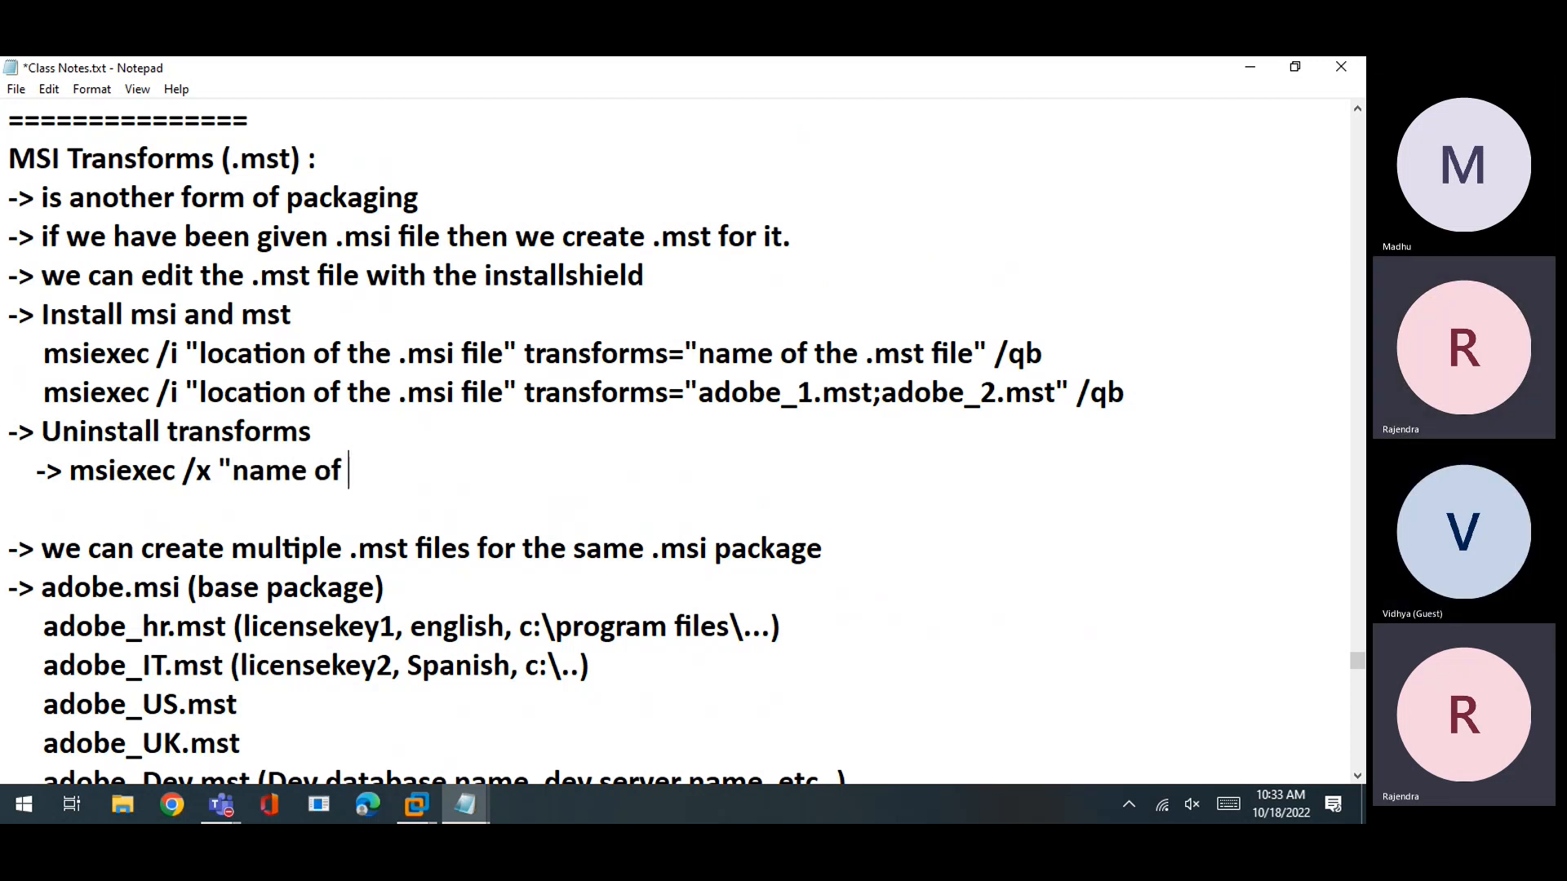
key(BackSpace)
key(BackSpace)
key(BackSpace)
key(BackSpace)
key(BackSpace)
key(BackSpace)
key(BackSpace)
key(BackSpace)
text(location of the .msi")
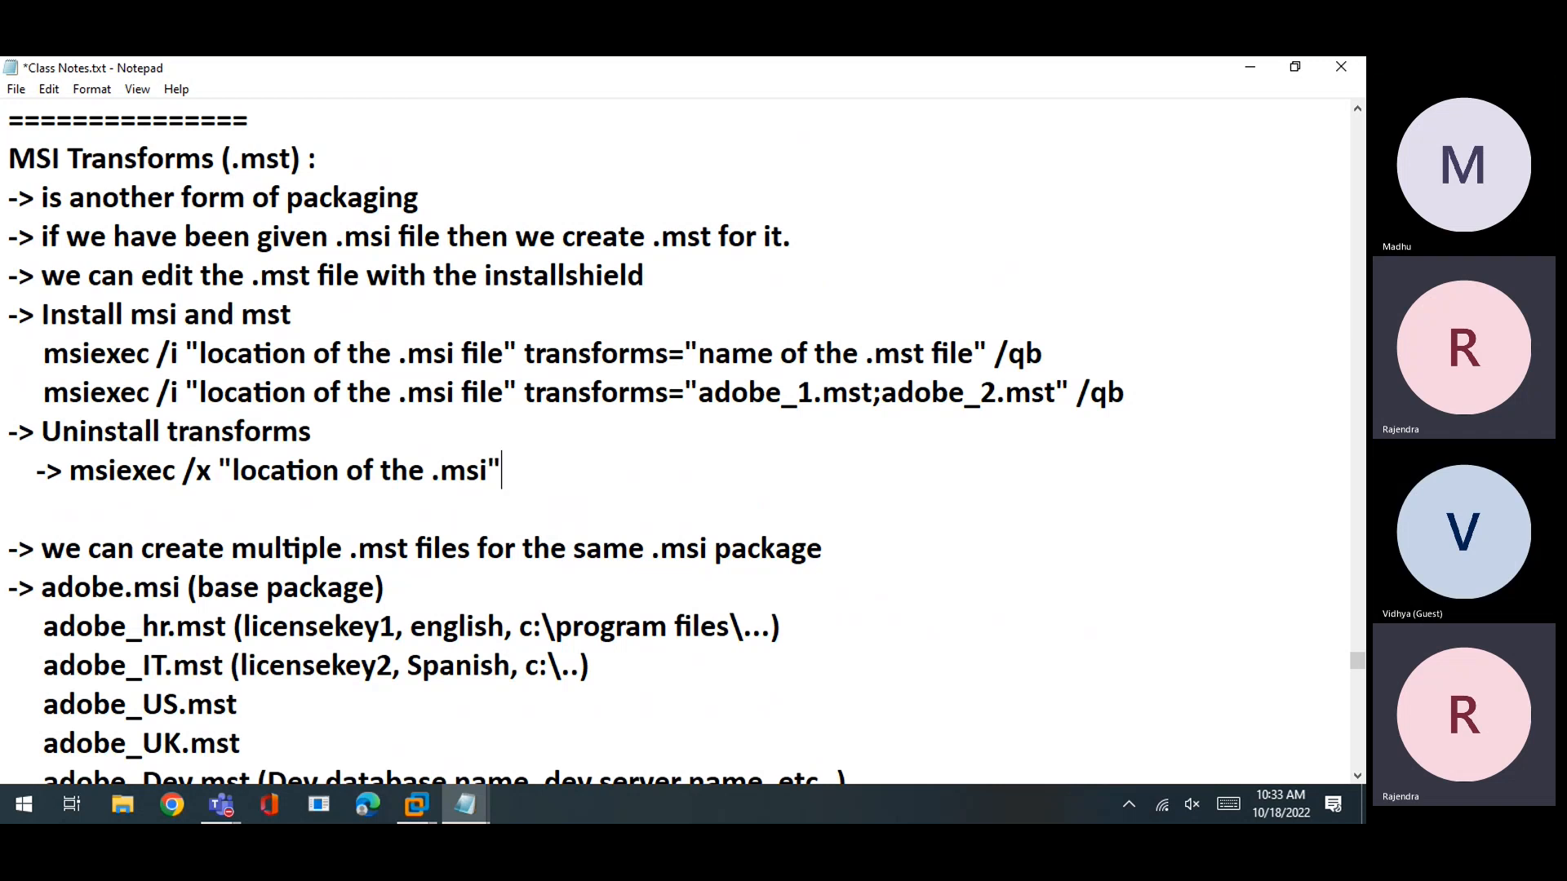
key(Return)
text(-> msiexec /x )
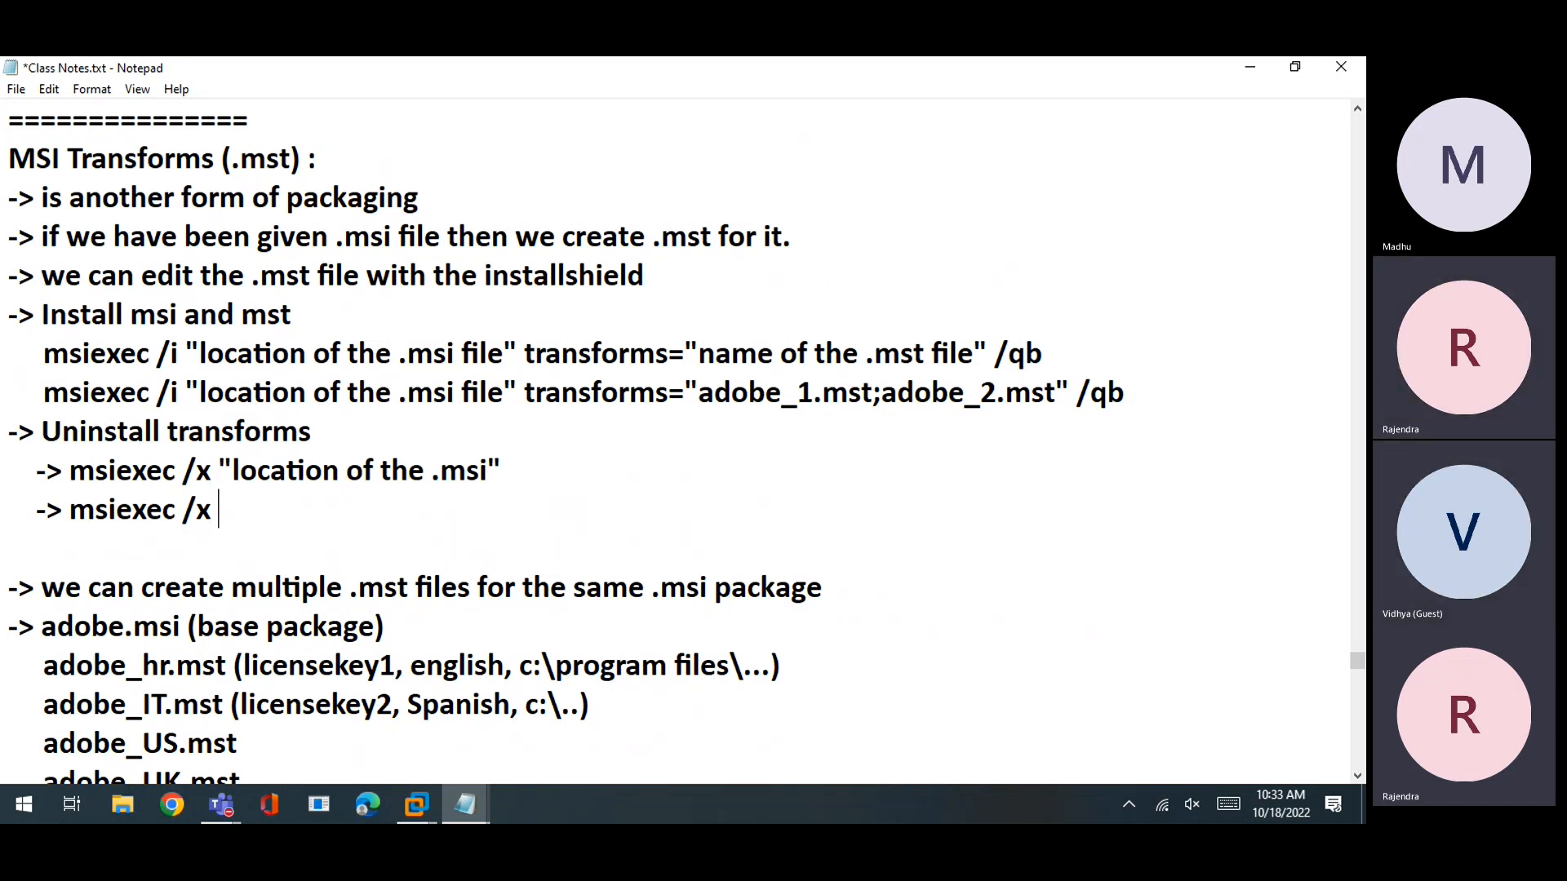
text("pr)
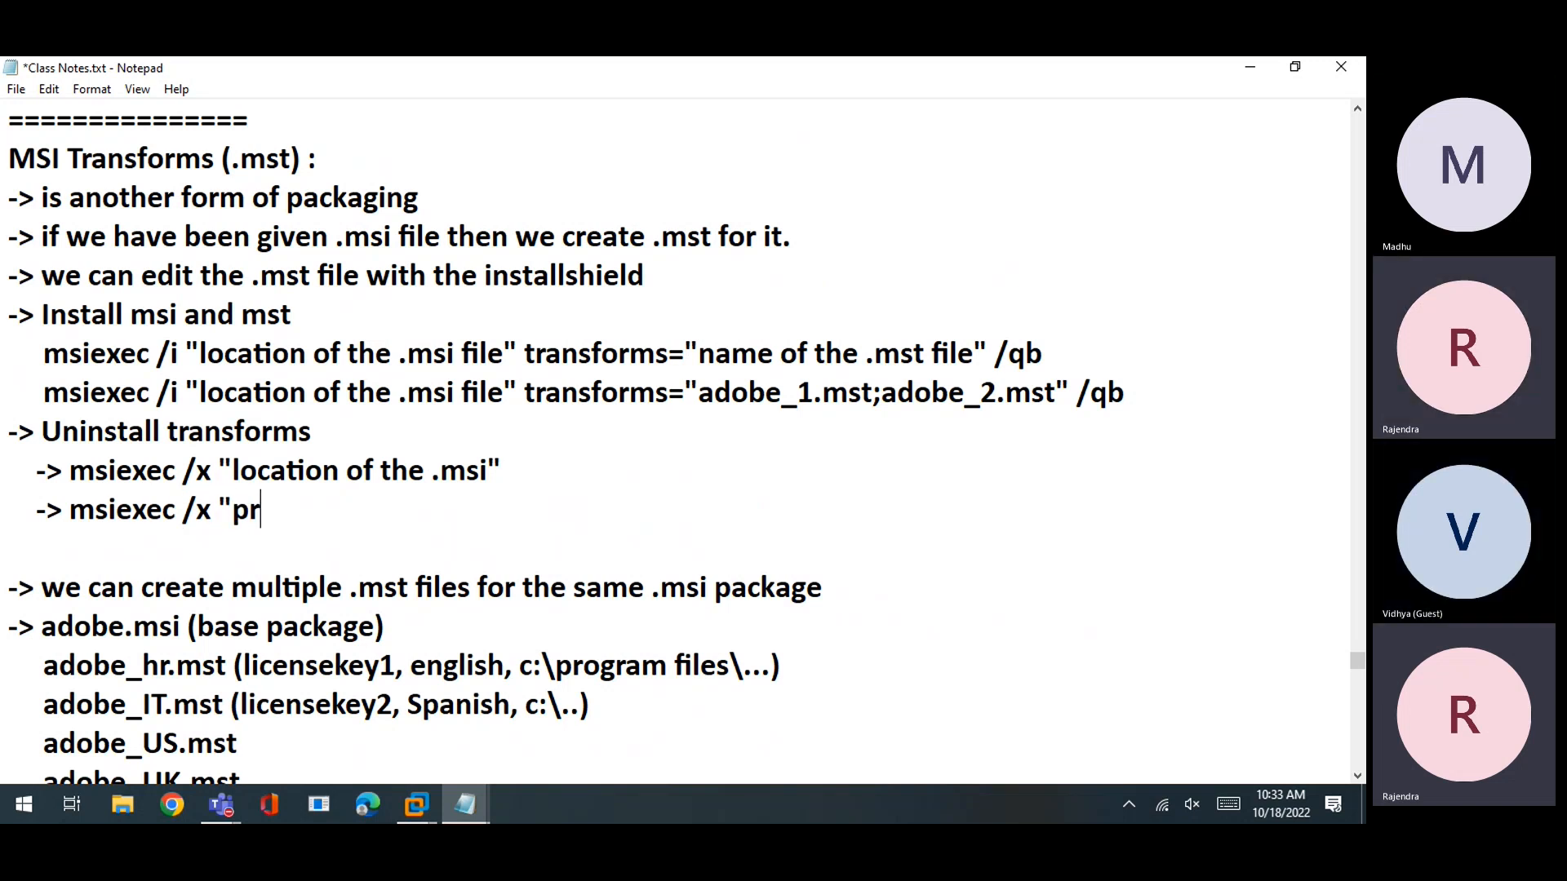
text(oduct code of msi" /qb)
key(Up)
text(/qb)
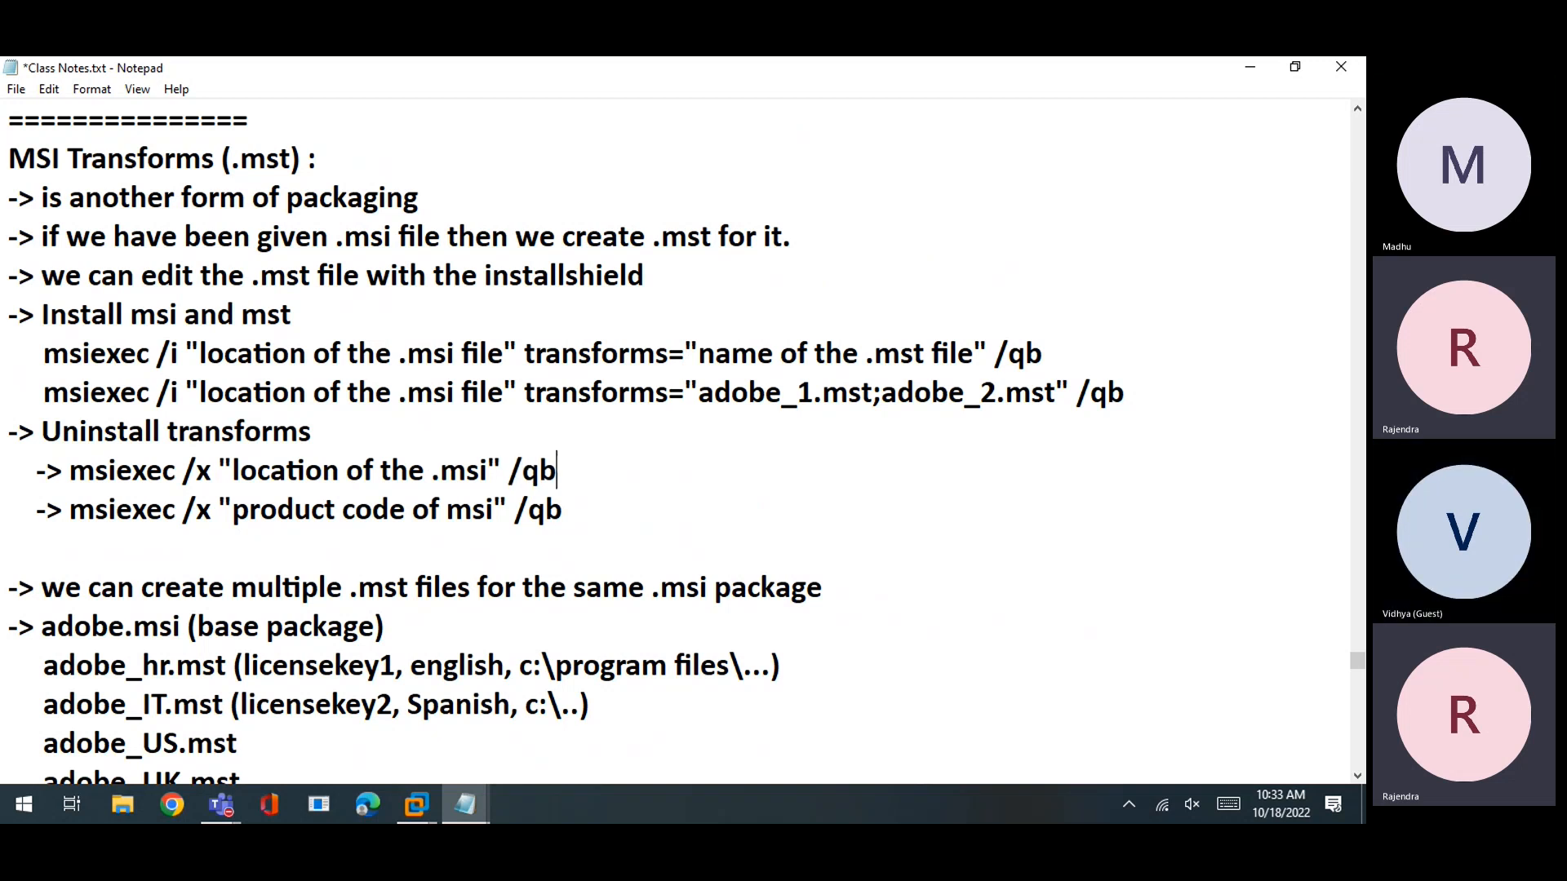
key(ctrl+s)
click(619, 560)
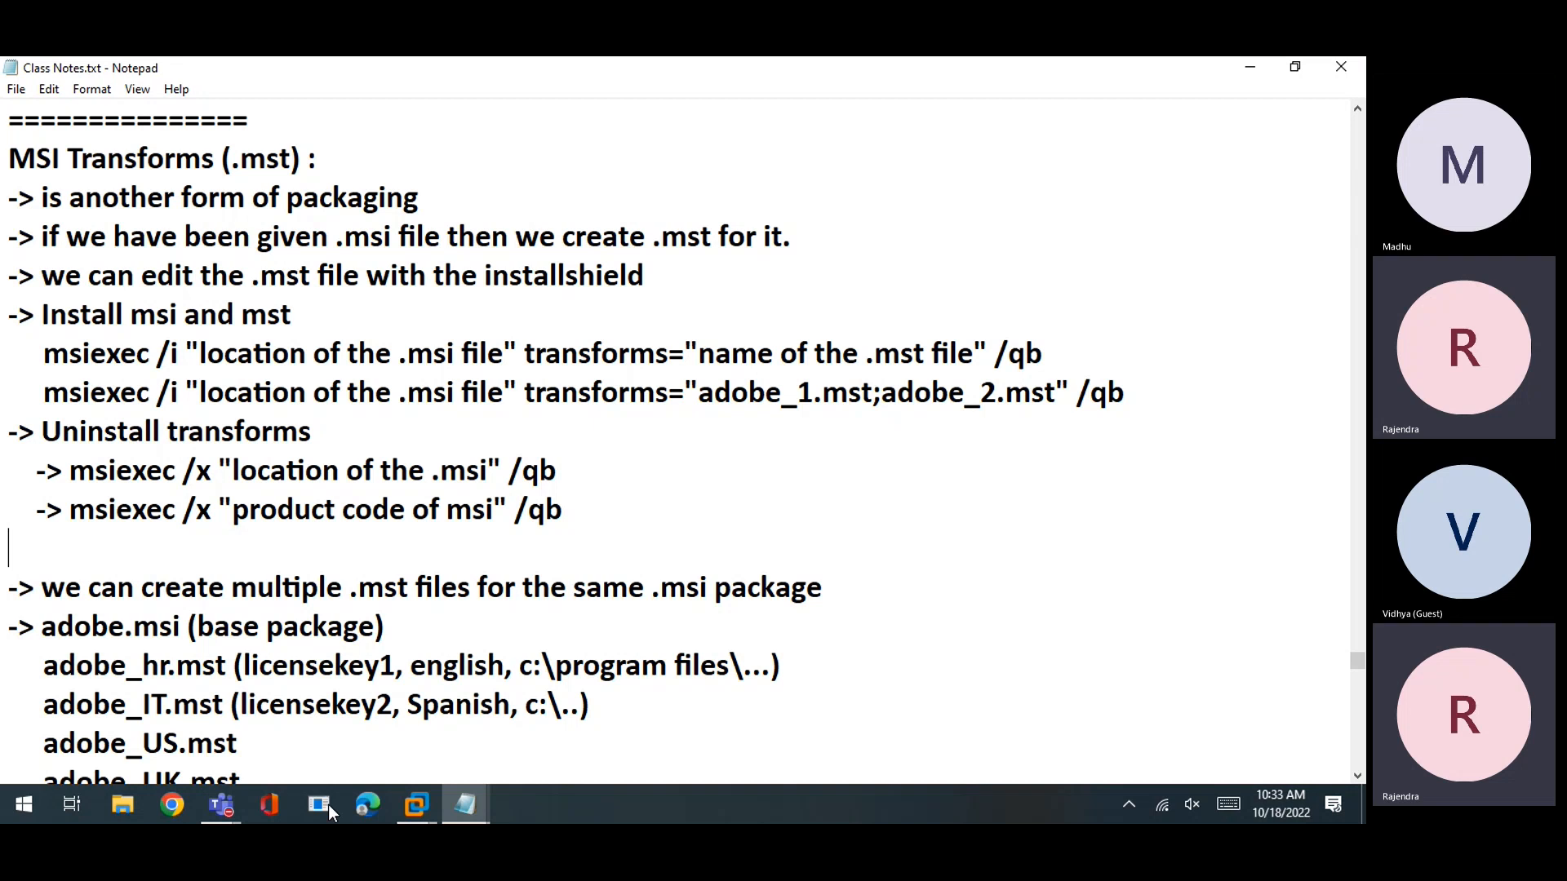
Switch to the AdminStudio VM and run msiexec /x AcroRead.msi /qb
click(435, 794)
click(423, 728)
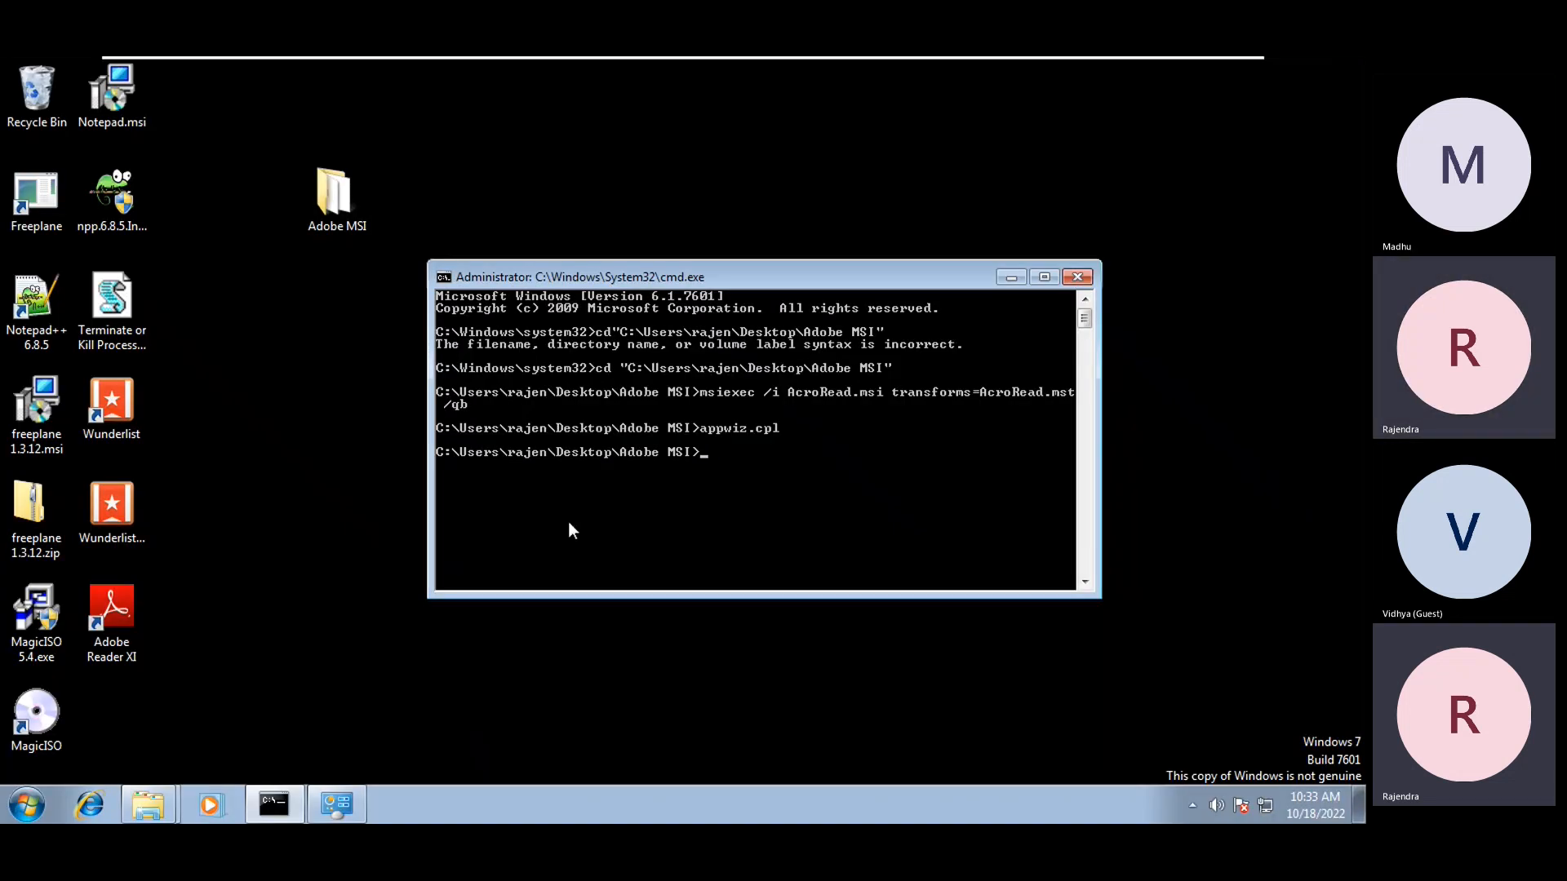
text(msiexec /x AcroRead.msi /qb)
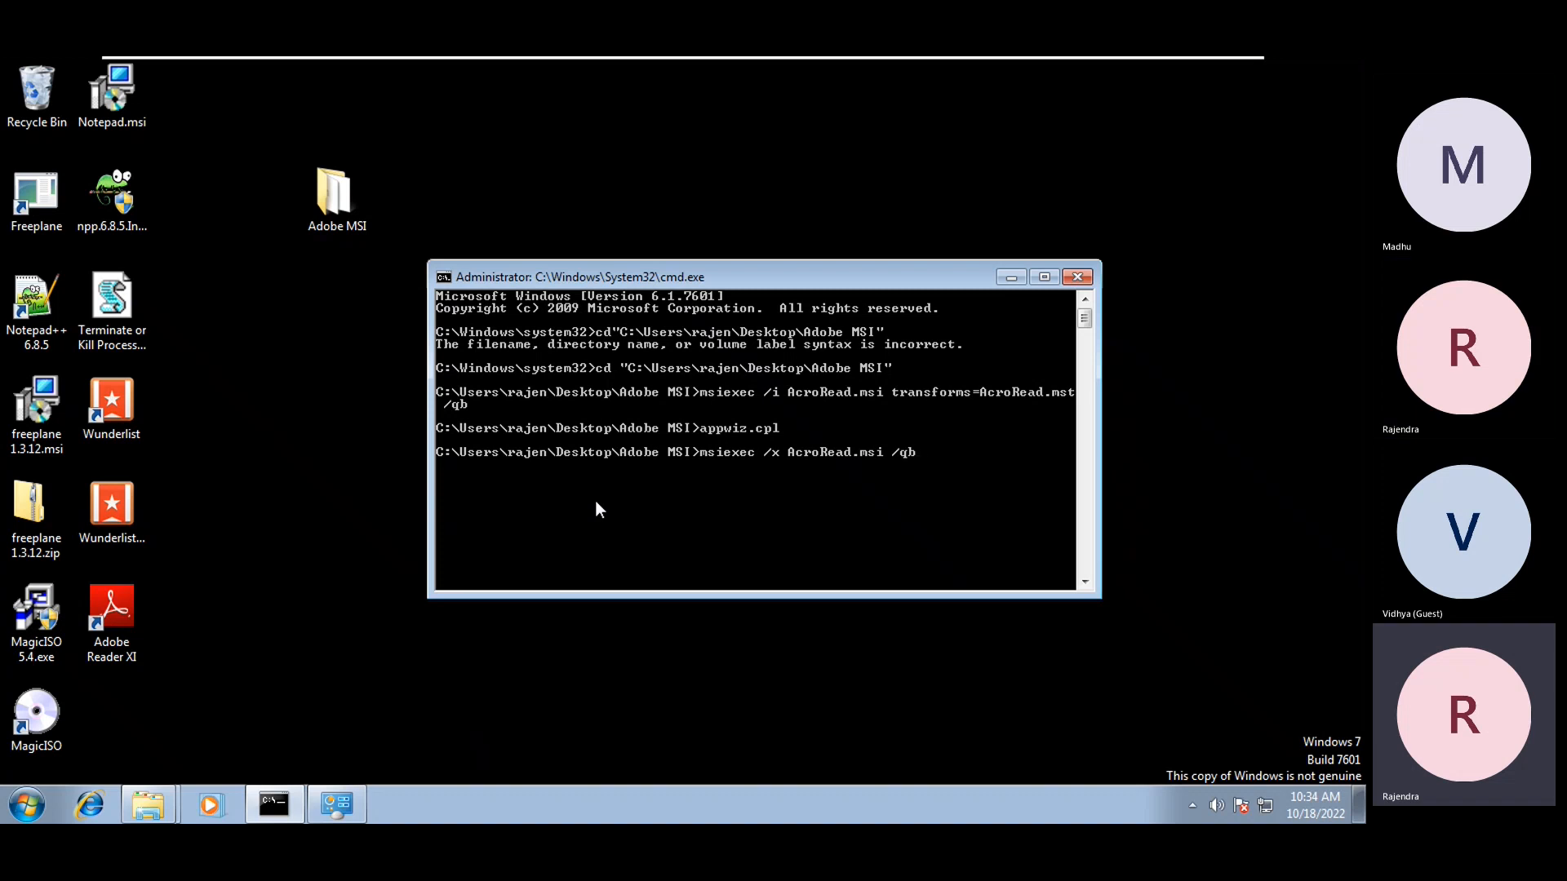
key(Return)
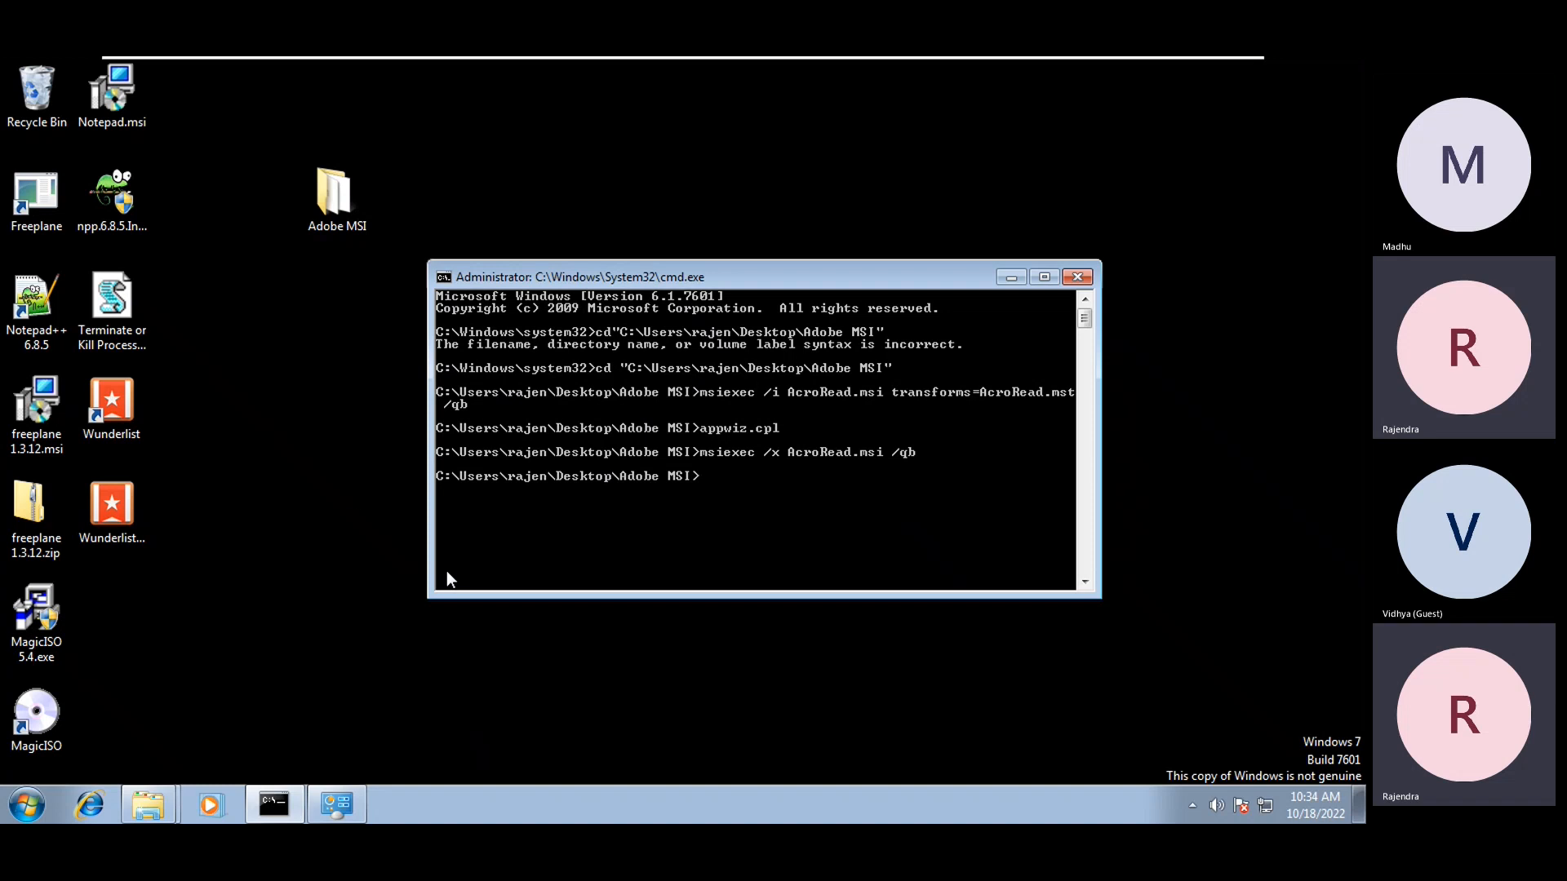
Refresh the desktop, check All Programs, and restore Programs and Features from the taskbar
click(338, 457)
right_click(338, 450)
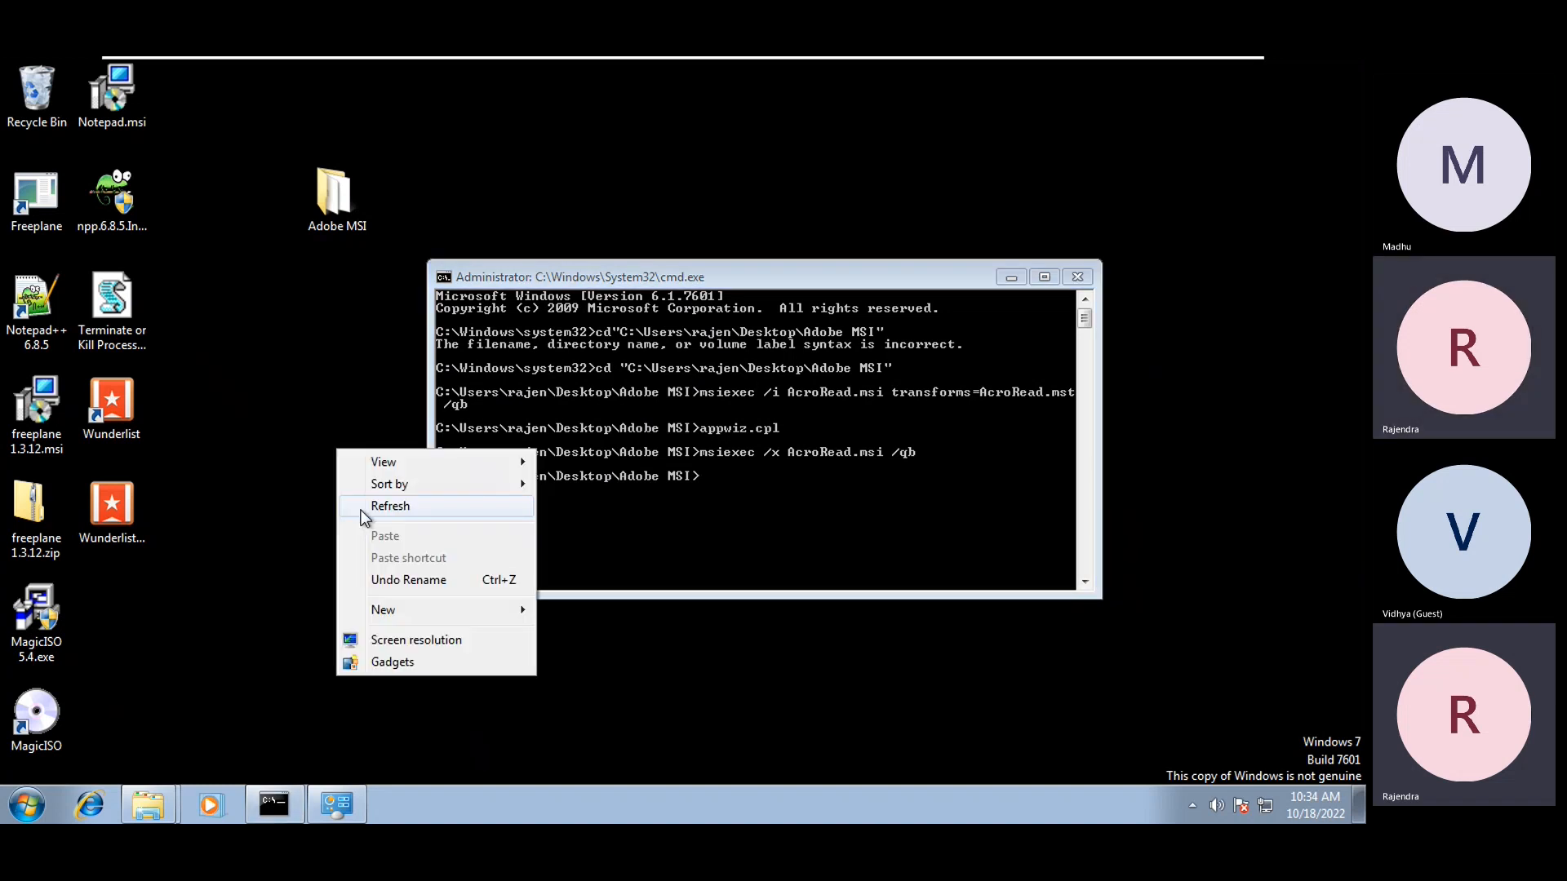
click(390, 506)
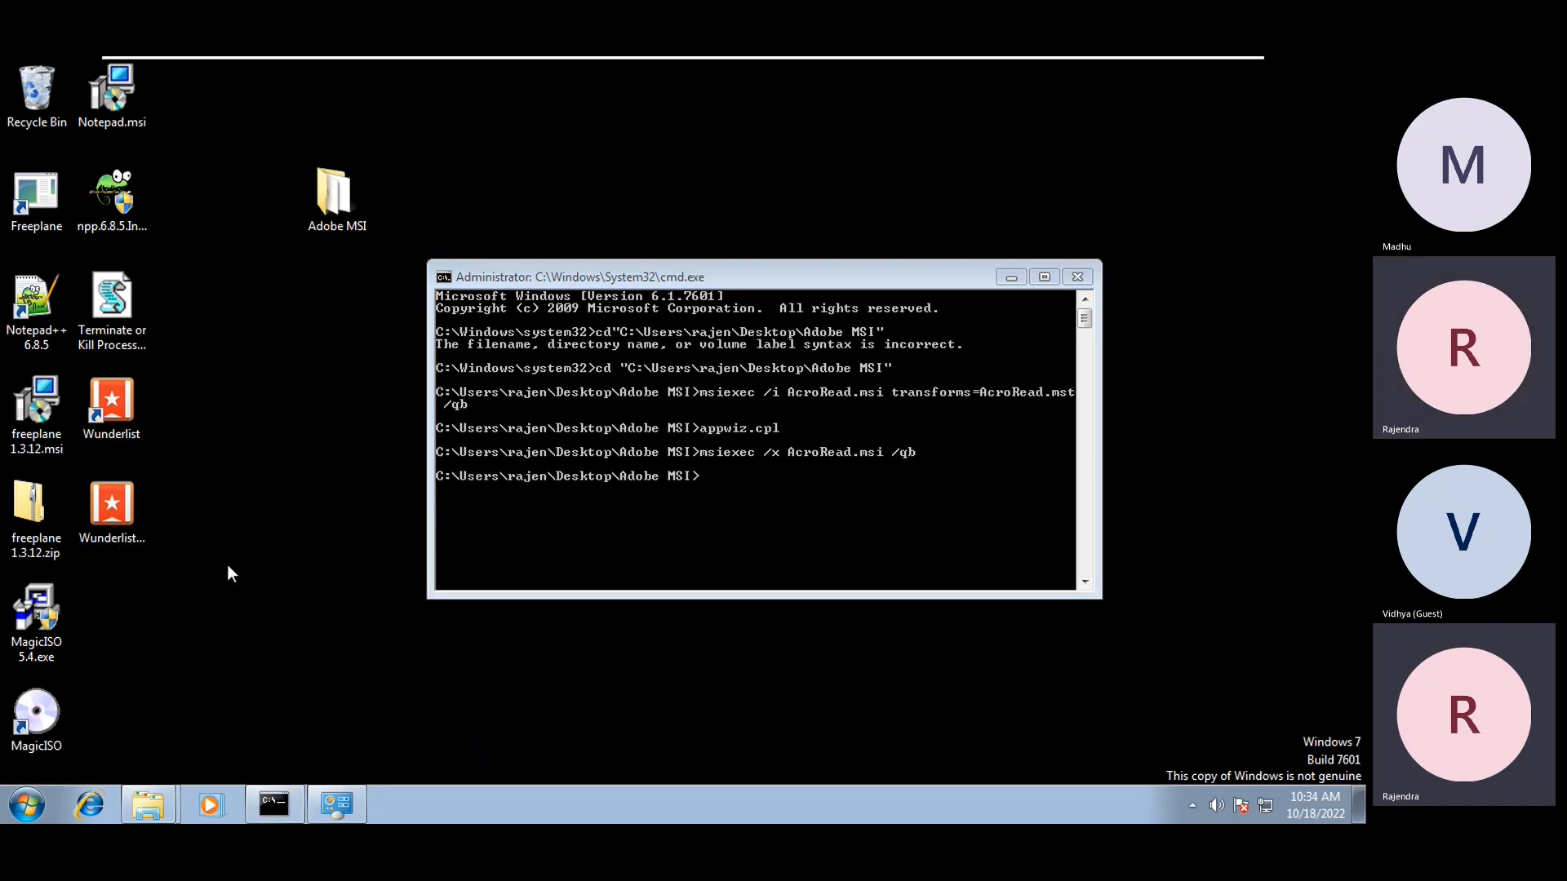
click(27, 806)
click(64, 714)
scroll(68, 573, down, 1)
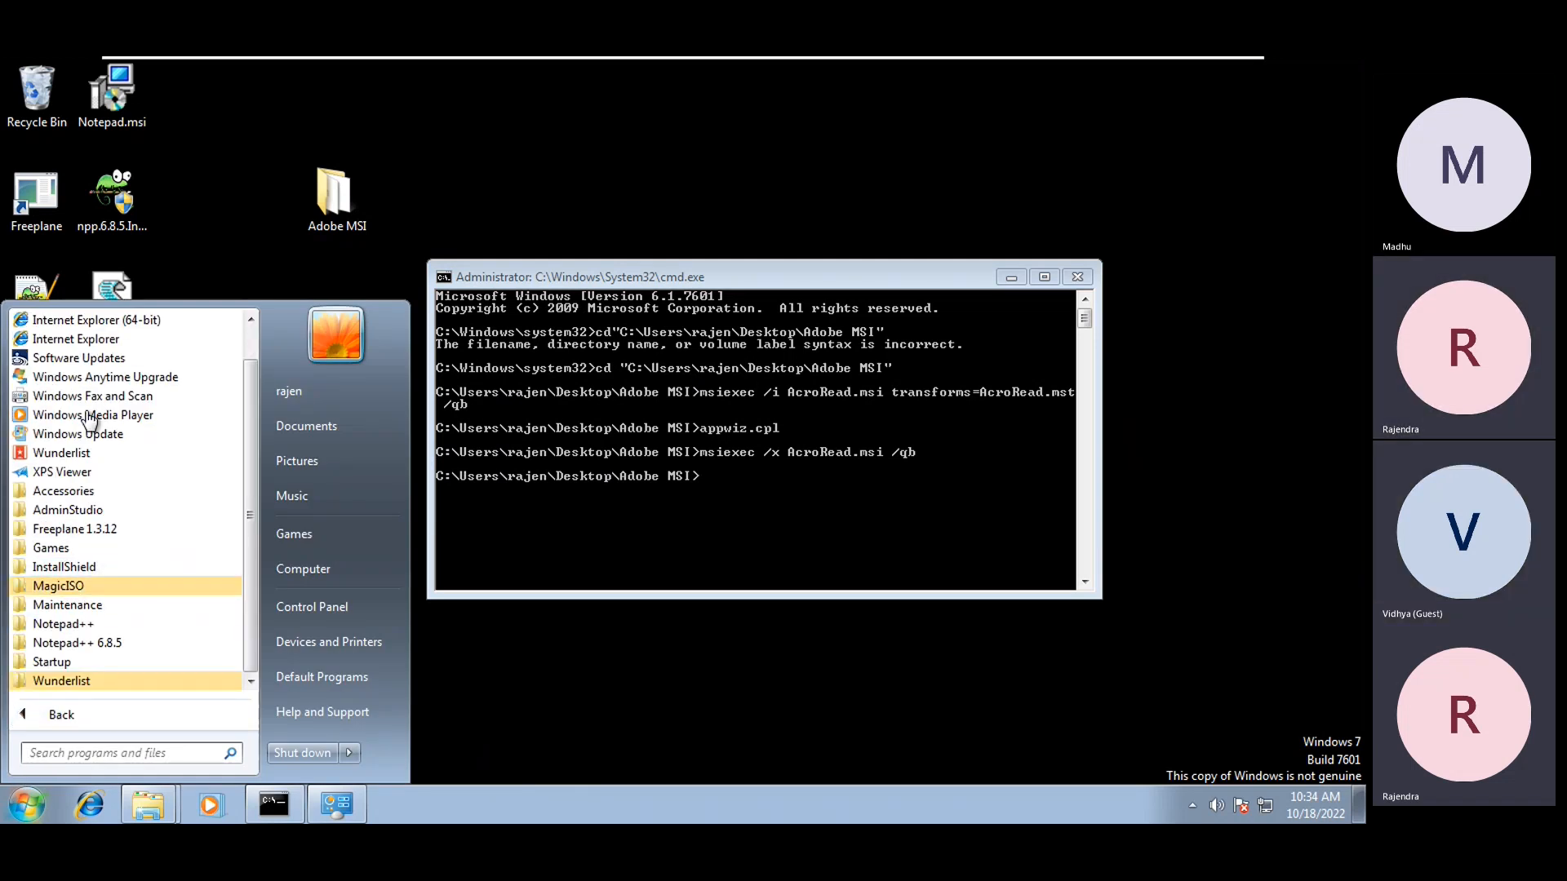
scroll(95, 418, up, 1)
click(331, 804)
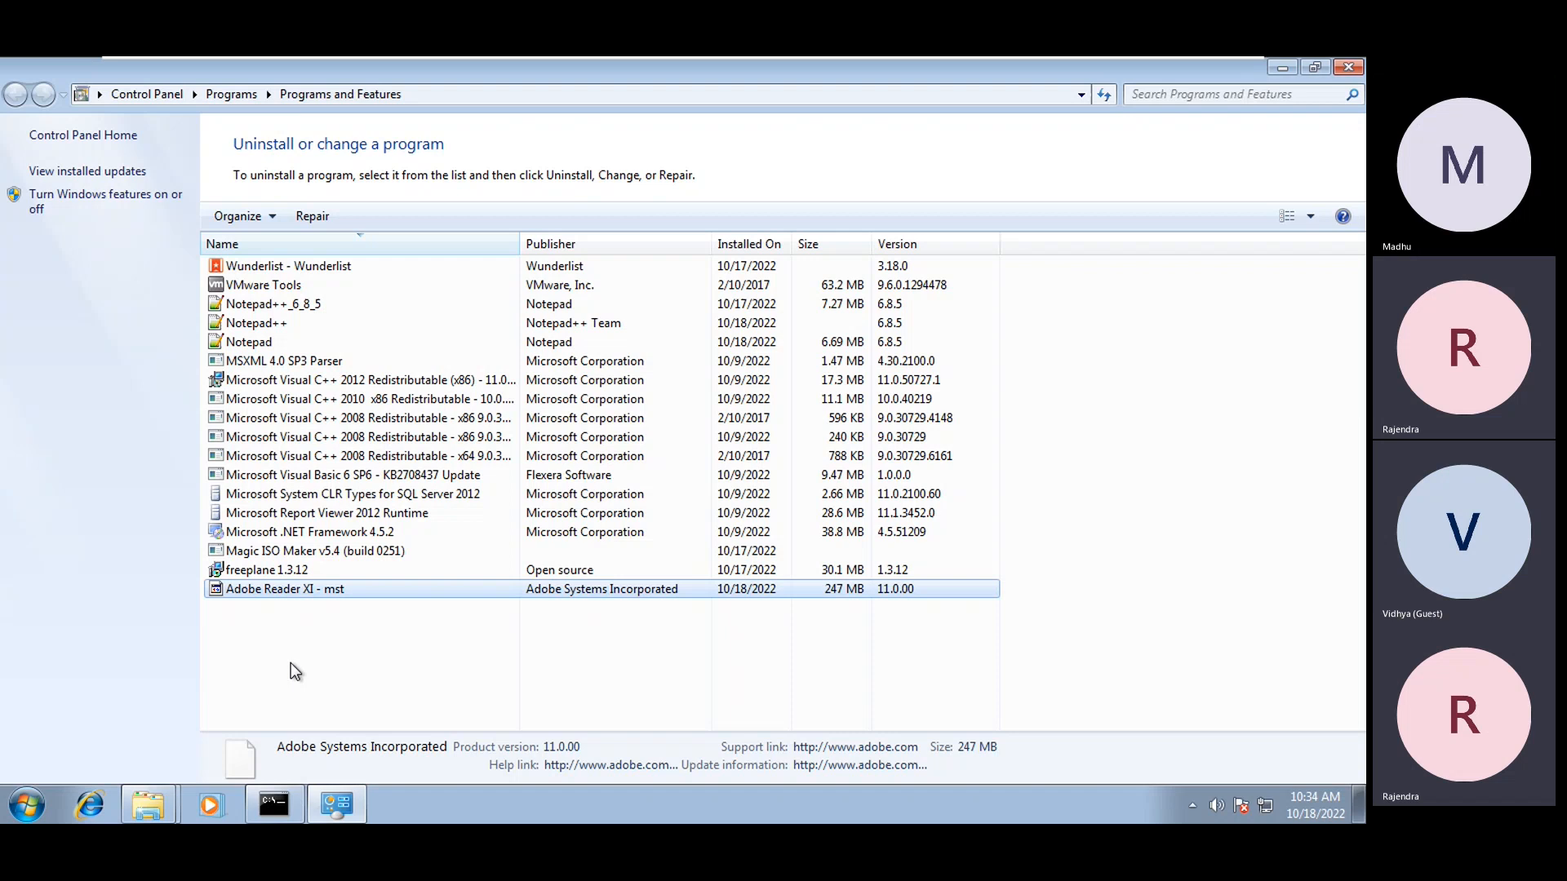
Refresh the program list twice to confirm Adobe Reader XI - mst is gone (17 programs), then minimize it
right_click(309, 656)
click(374, 556)
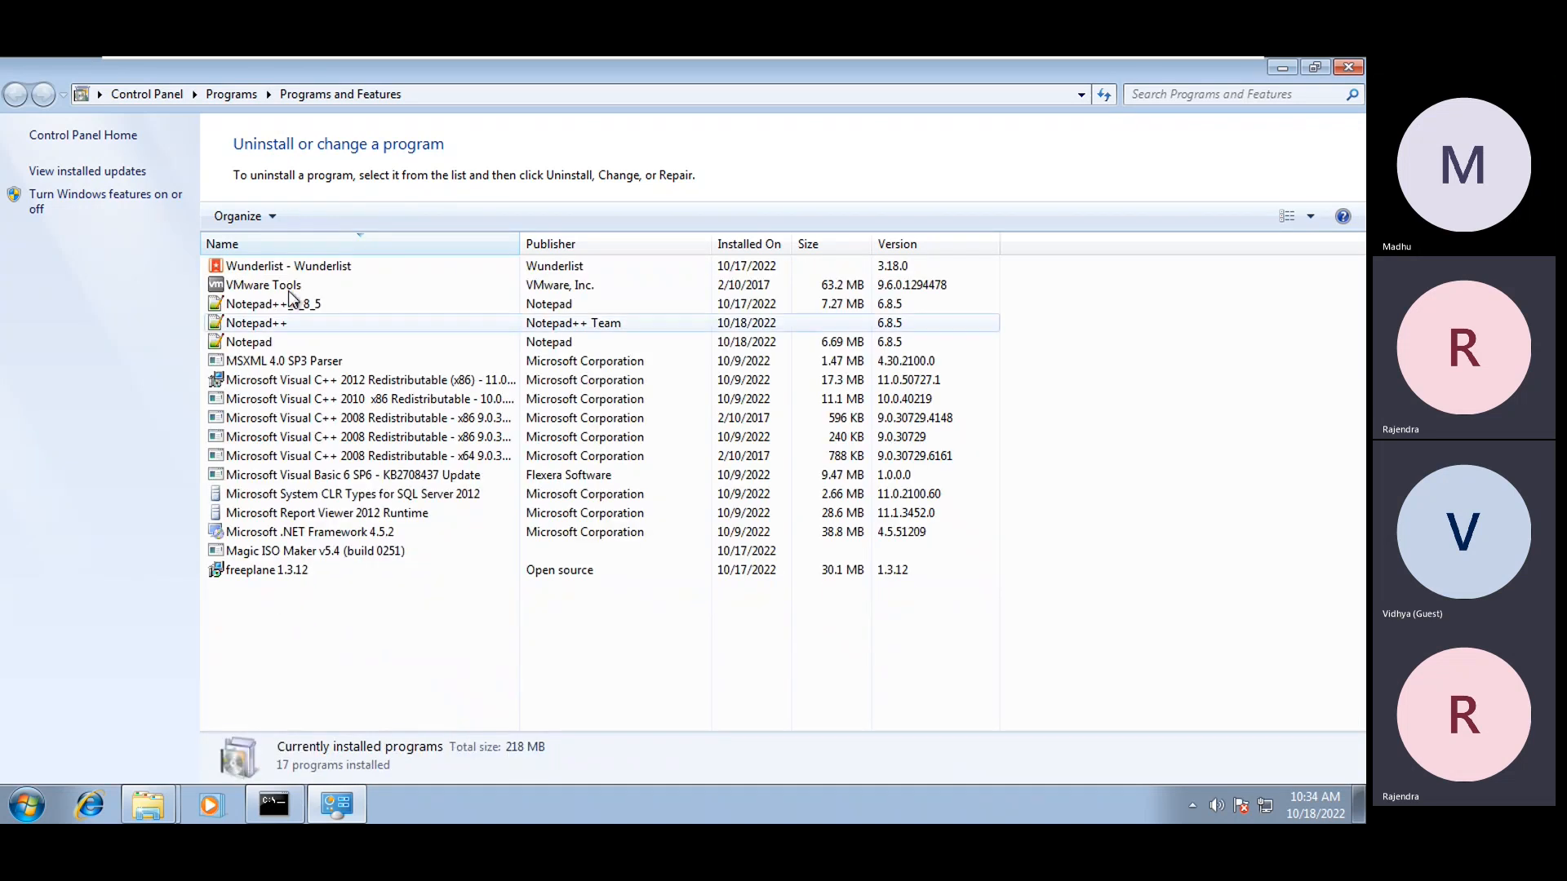
right_click(366, 640)
click(435, 551)
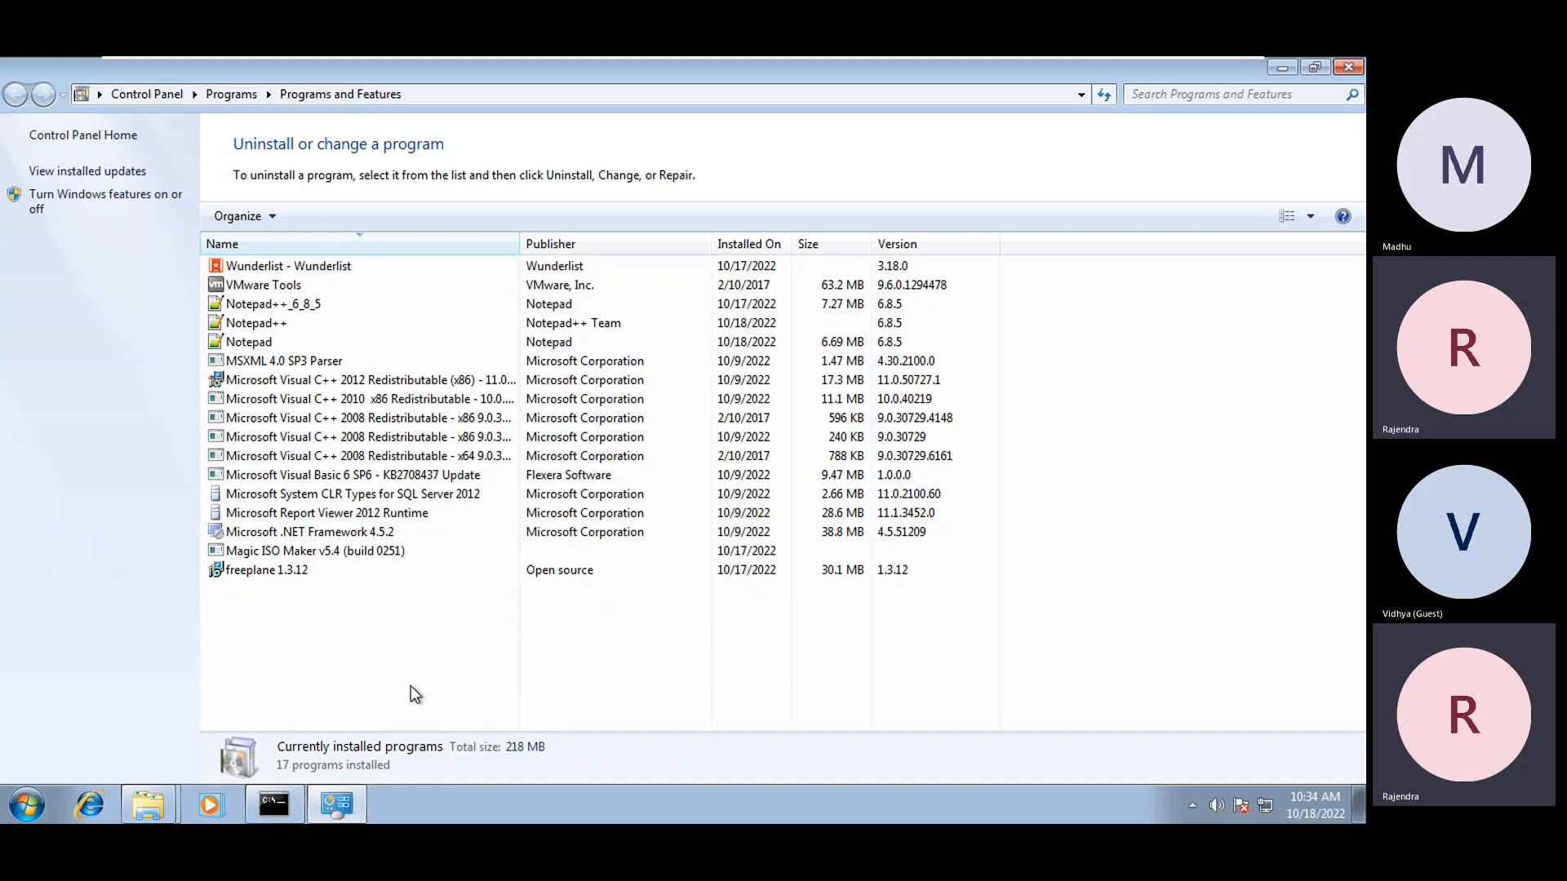
click(1279, 66)
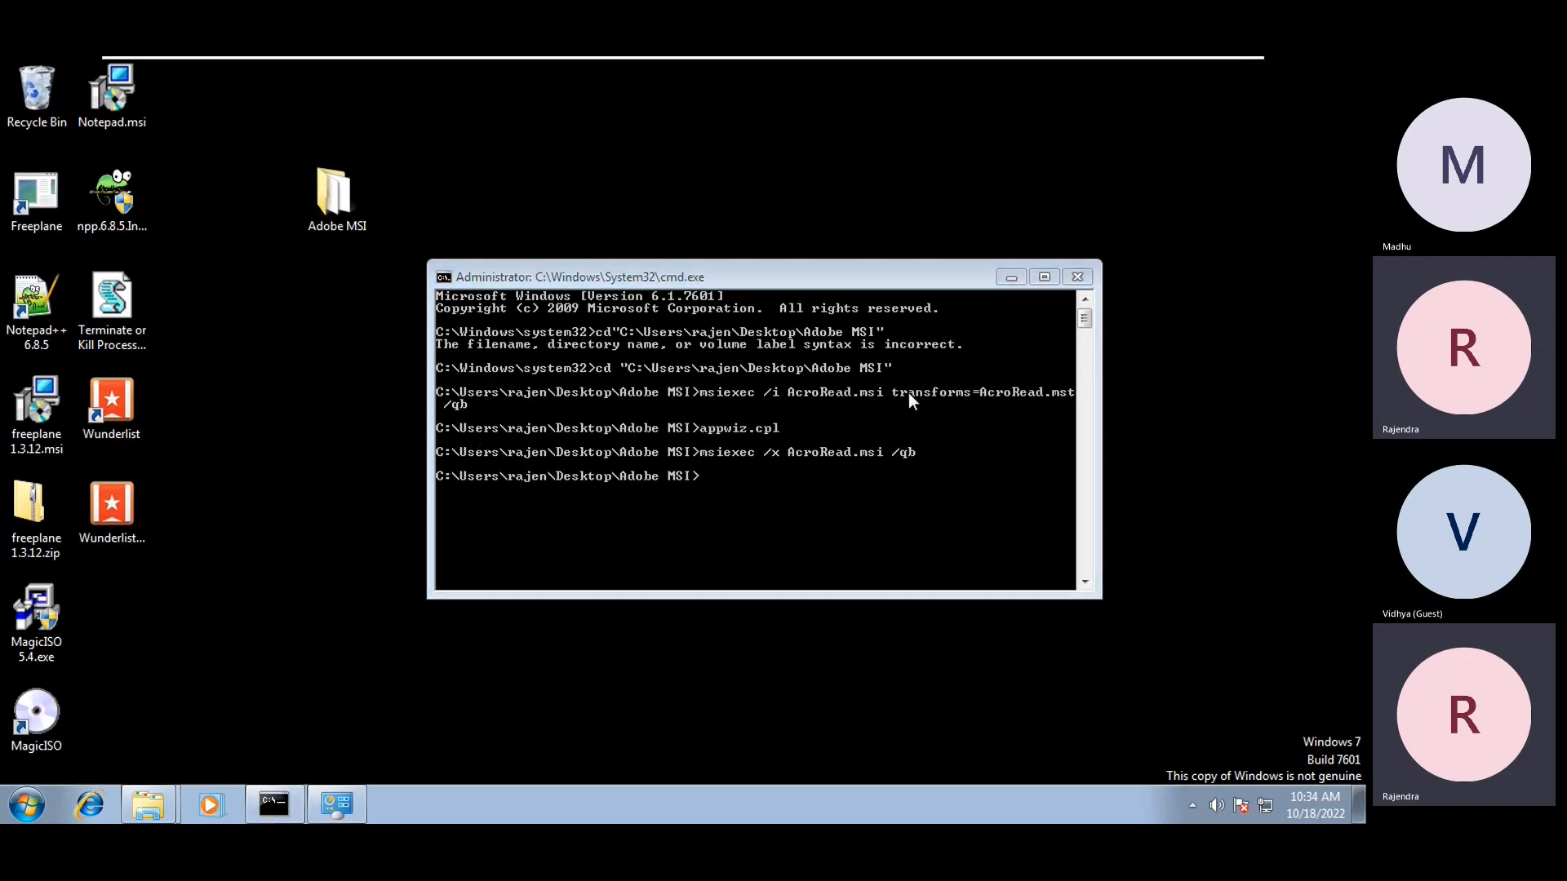
Refresh the VM desktop and exit the virtual machine back to Class Notes.txt in Notepad
click(899, 393)
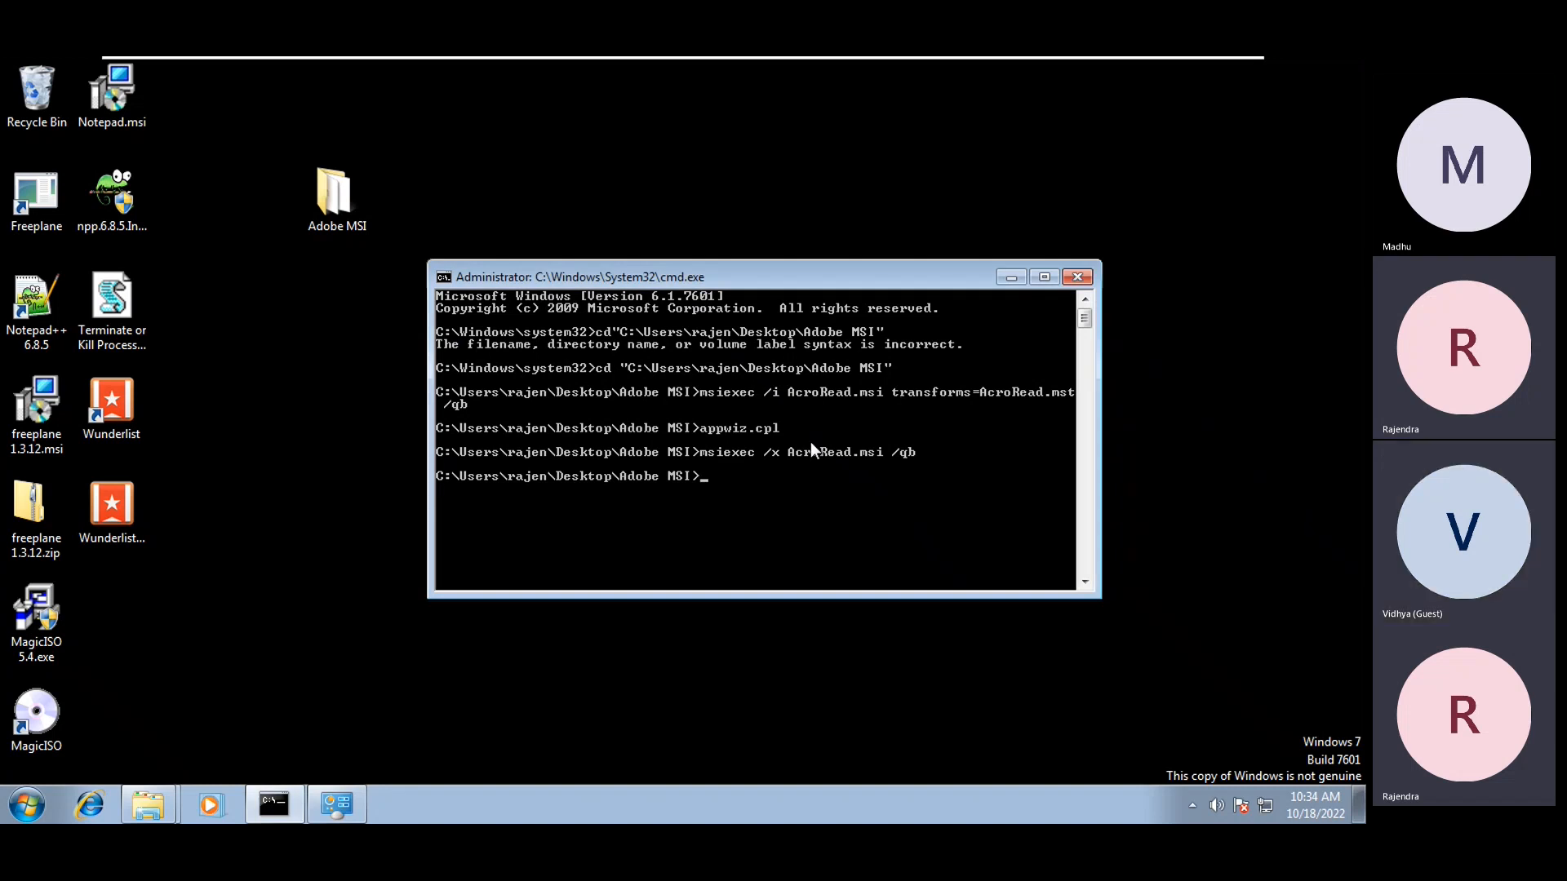
right_click(824, 458)
click(761, 477)
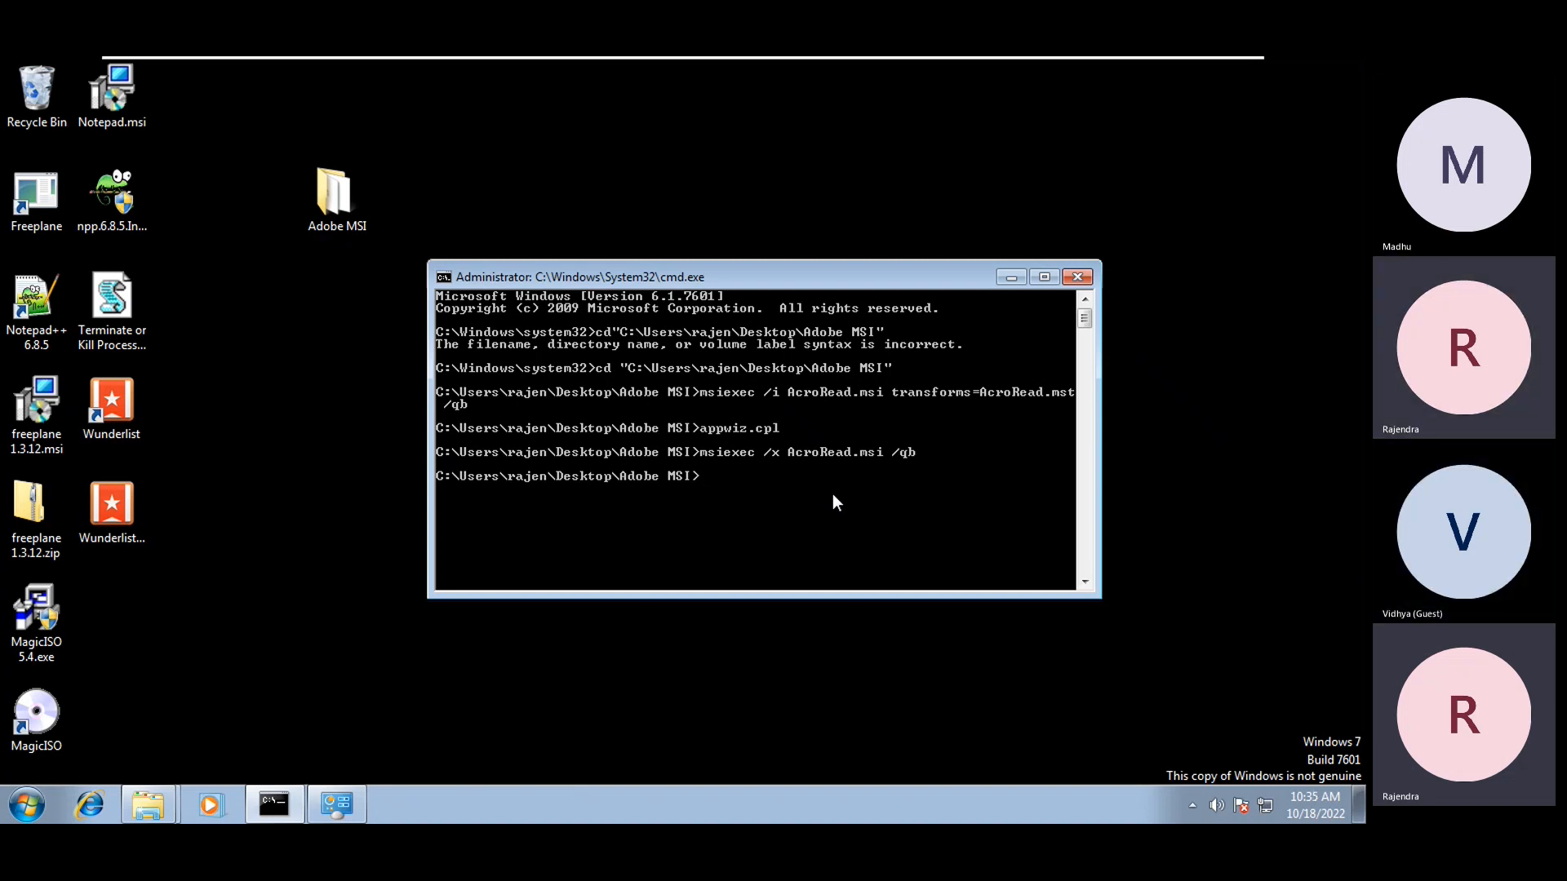
right_click(349, 488)
click(402, 539)
mouse_move(1206, 76)
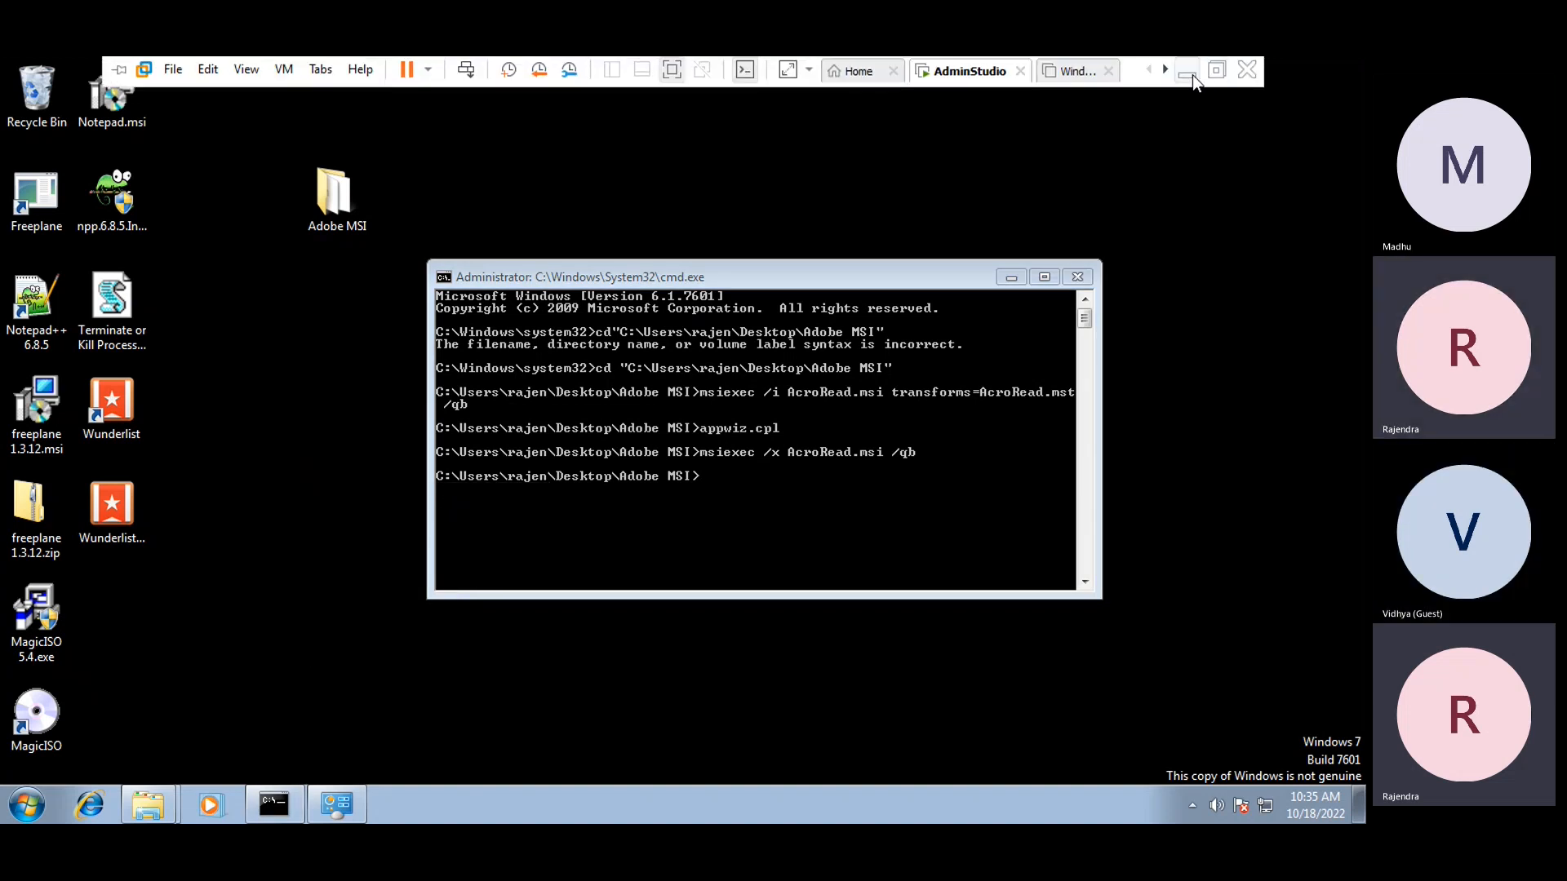
click(1188, 75)
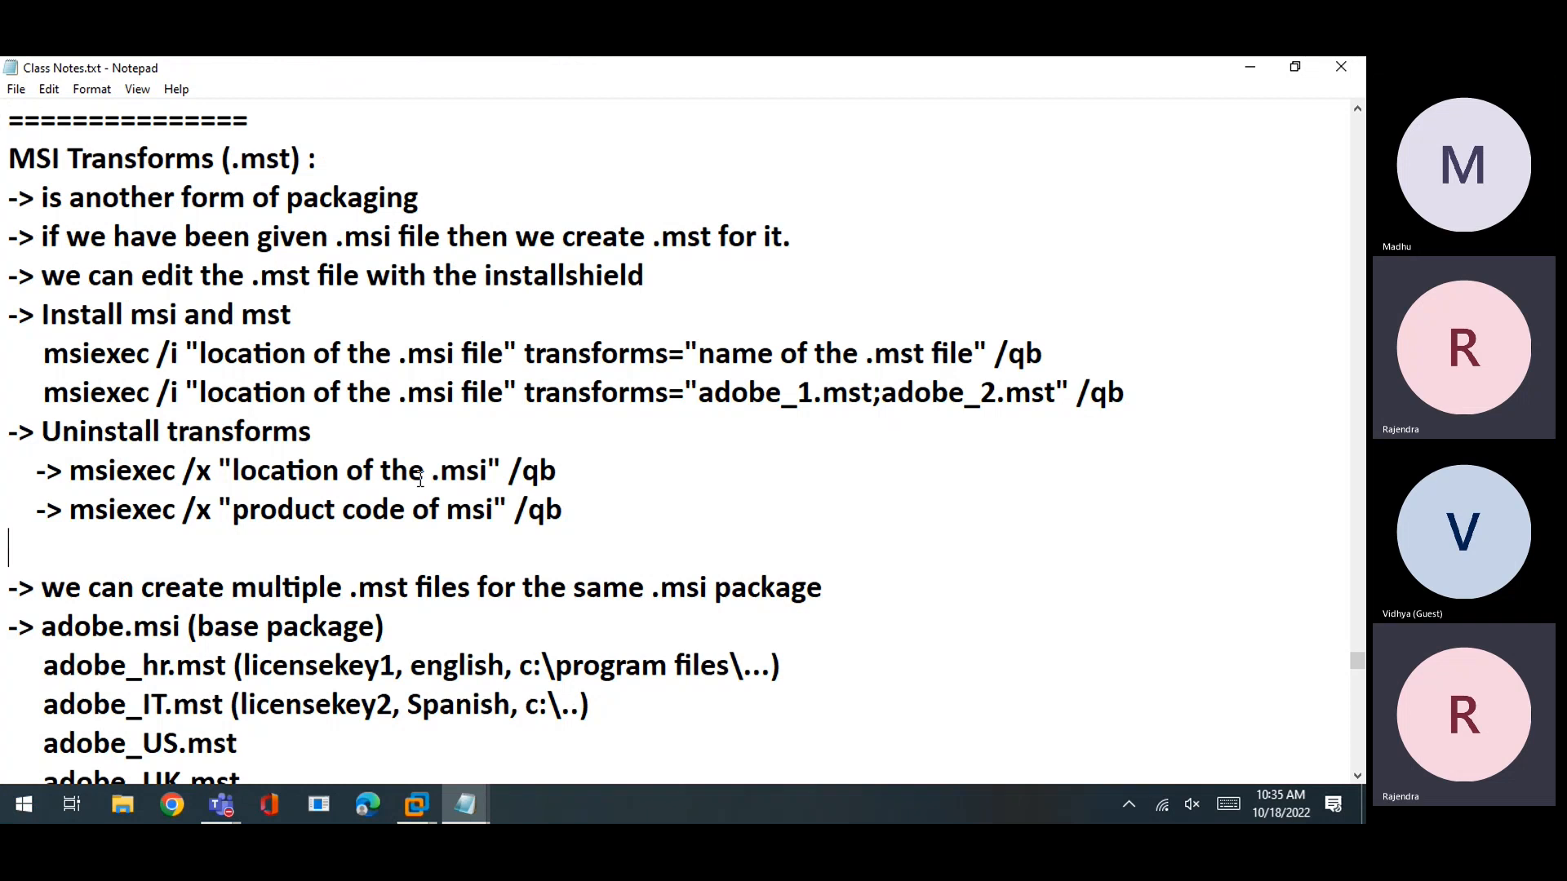
scroll(400, 482, down, 1)
drag(343, 478, 415, 480)
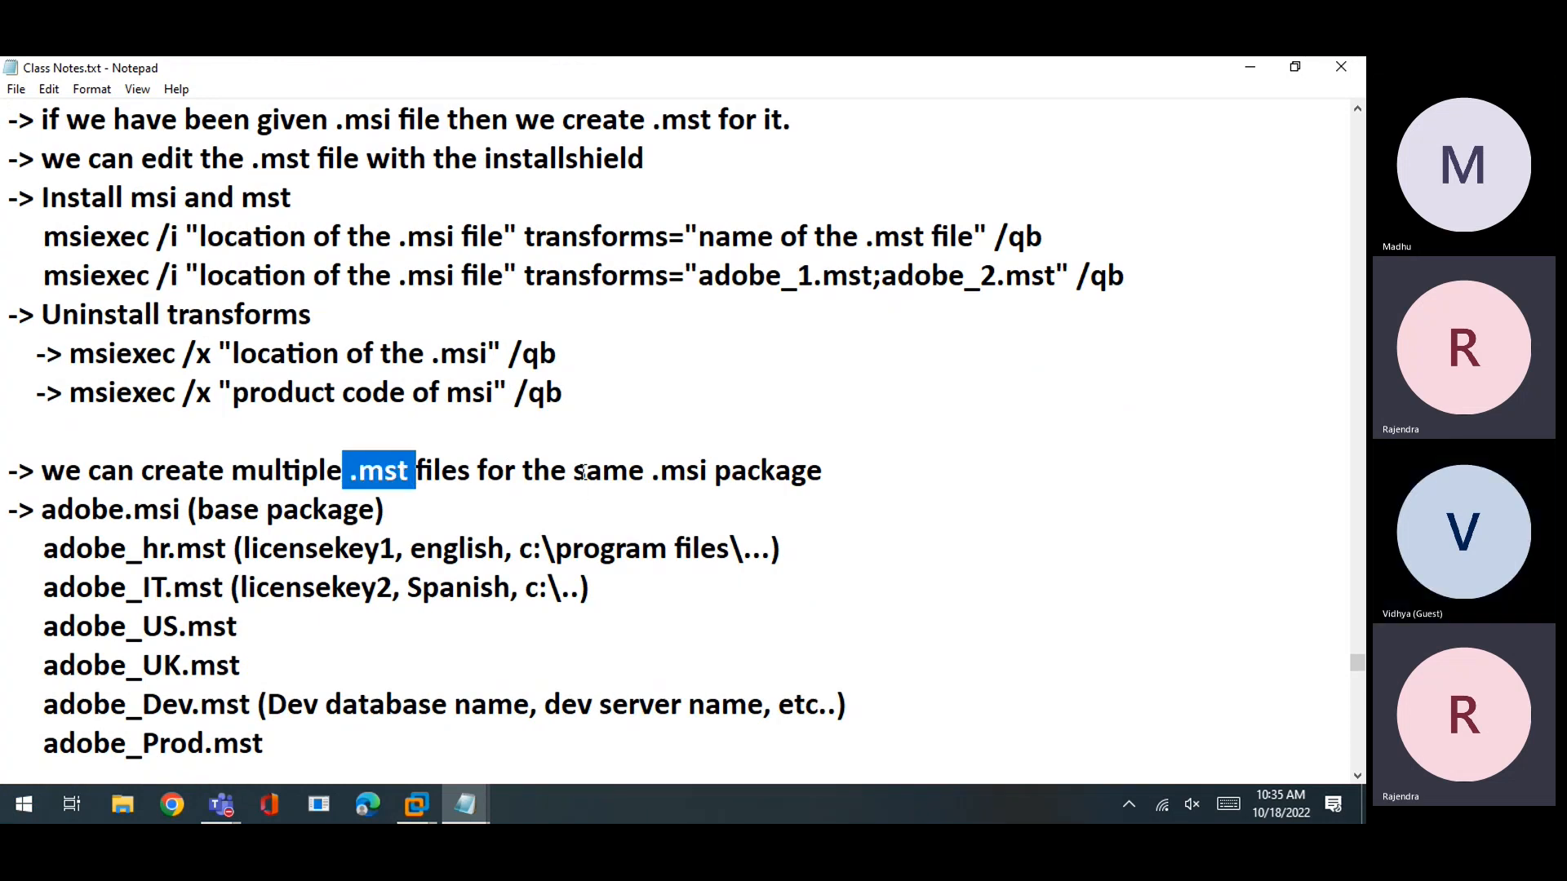
drag(585, 480, 852, 480)
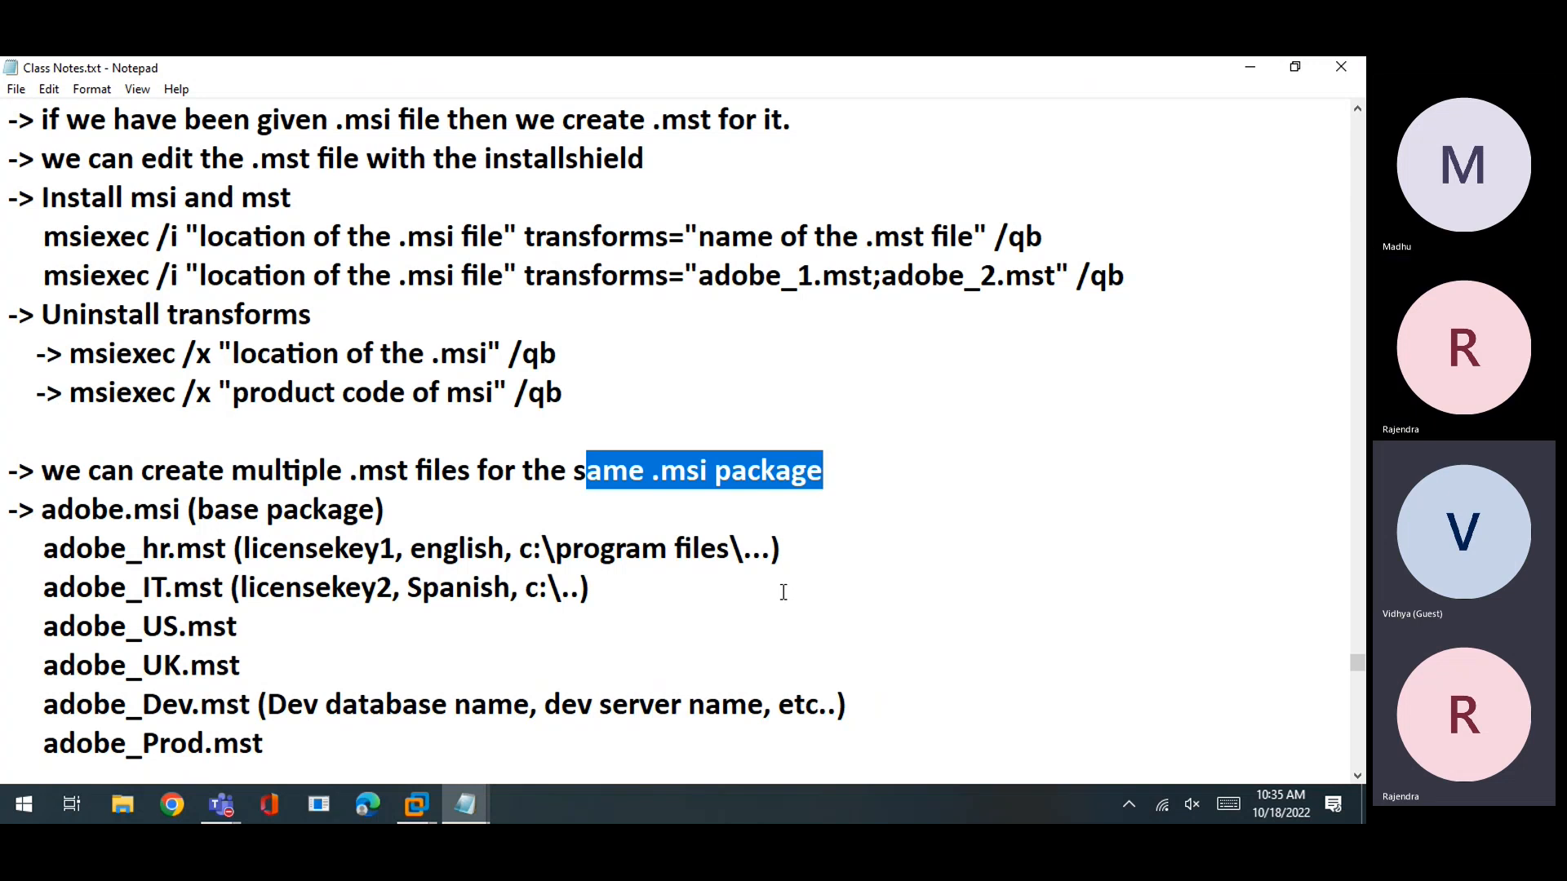
scroll(783, 593, down, 1)
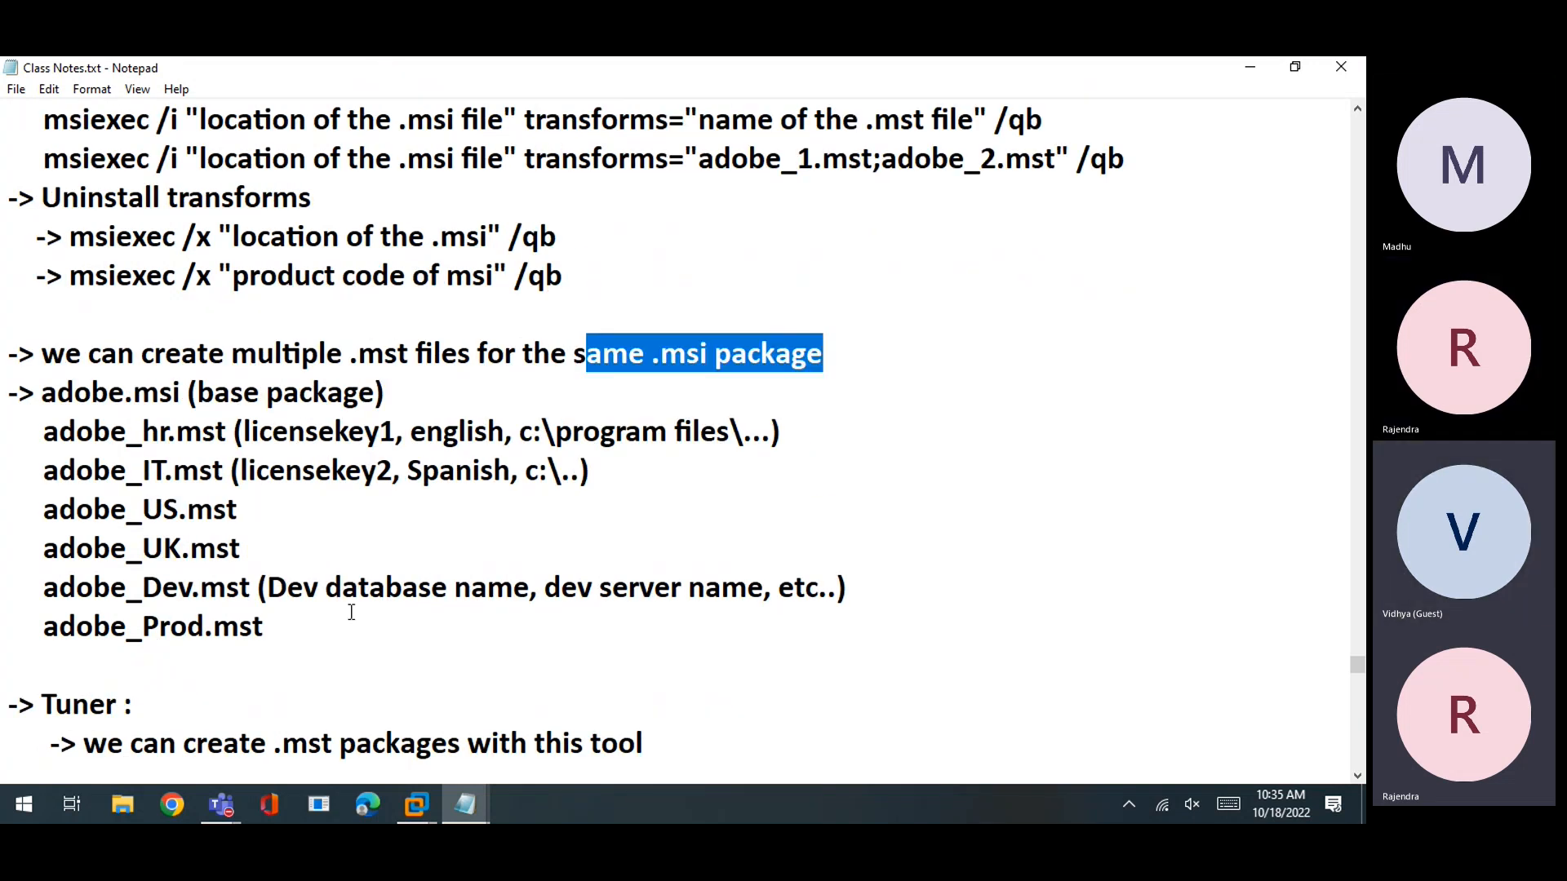
drag(302, 627, 15, 425)
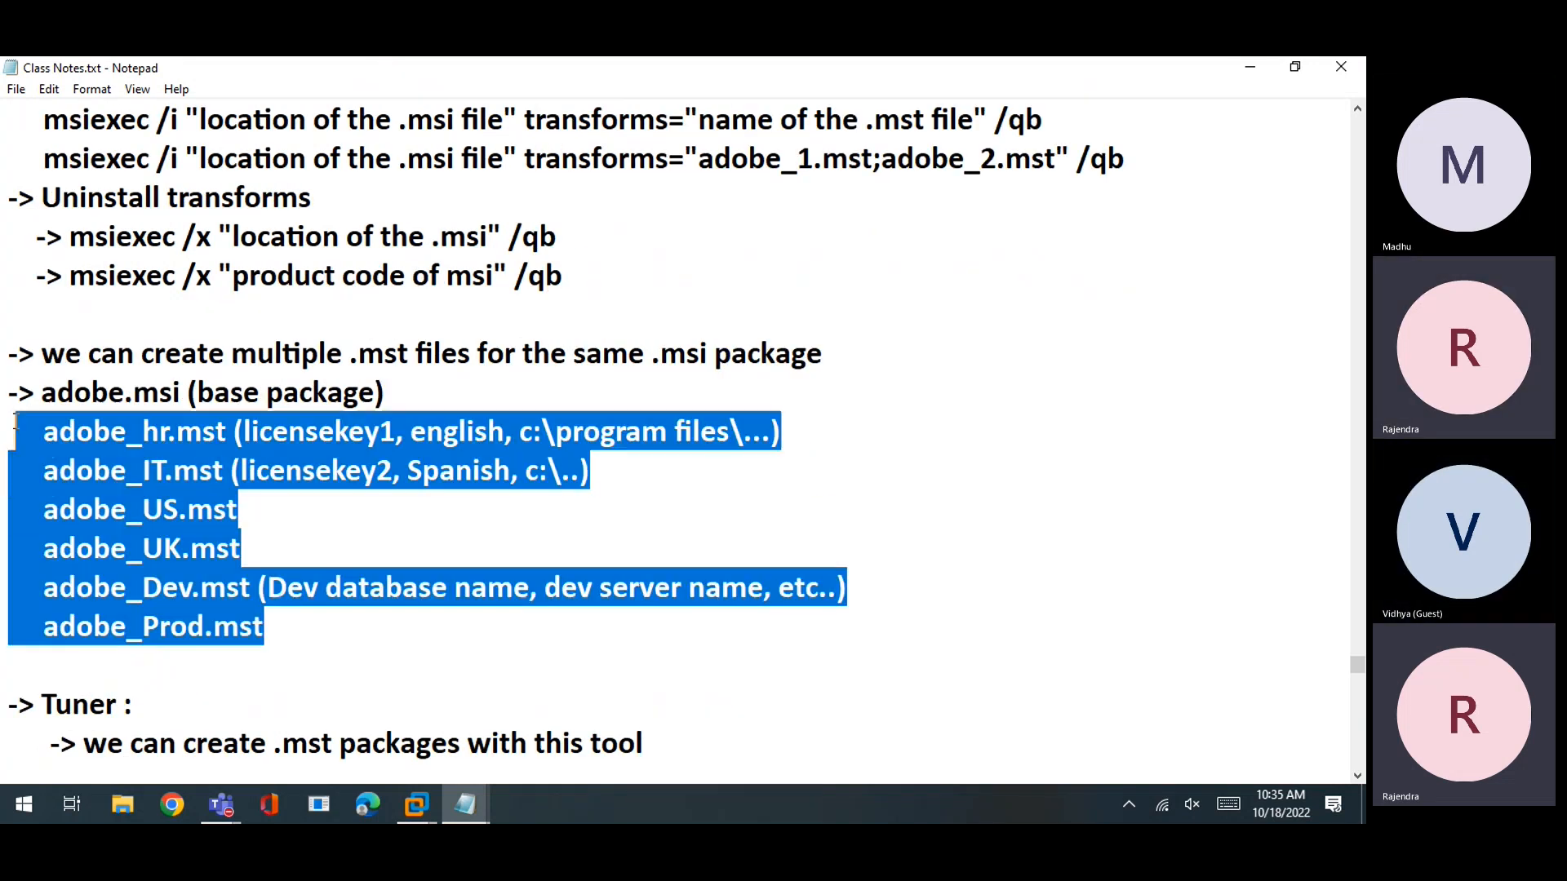
click(236, 692)
drag(290, 645, 16, 433)
click(117, 535)
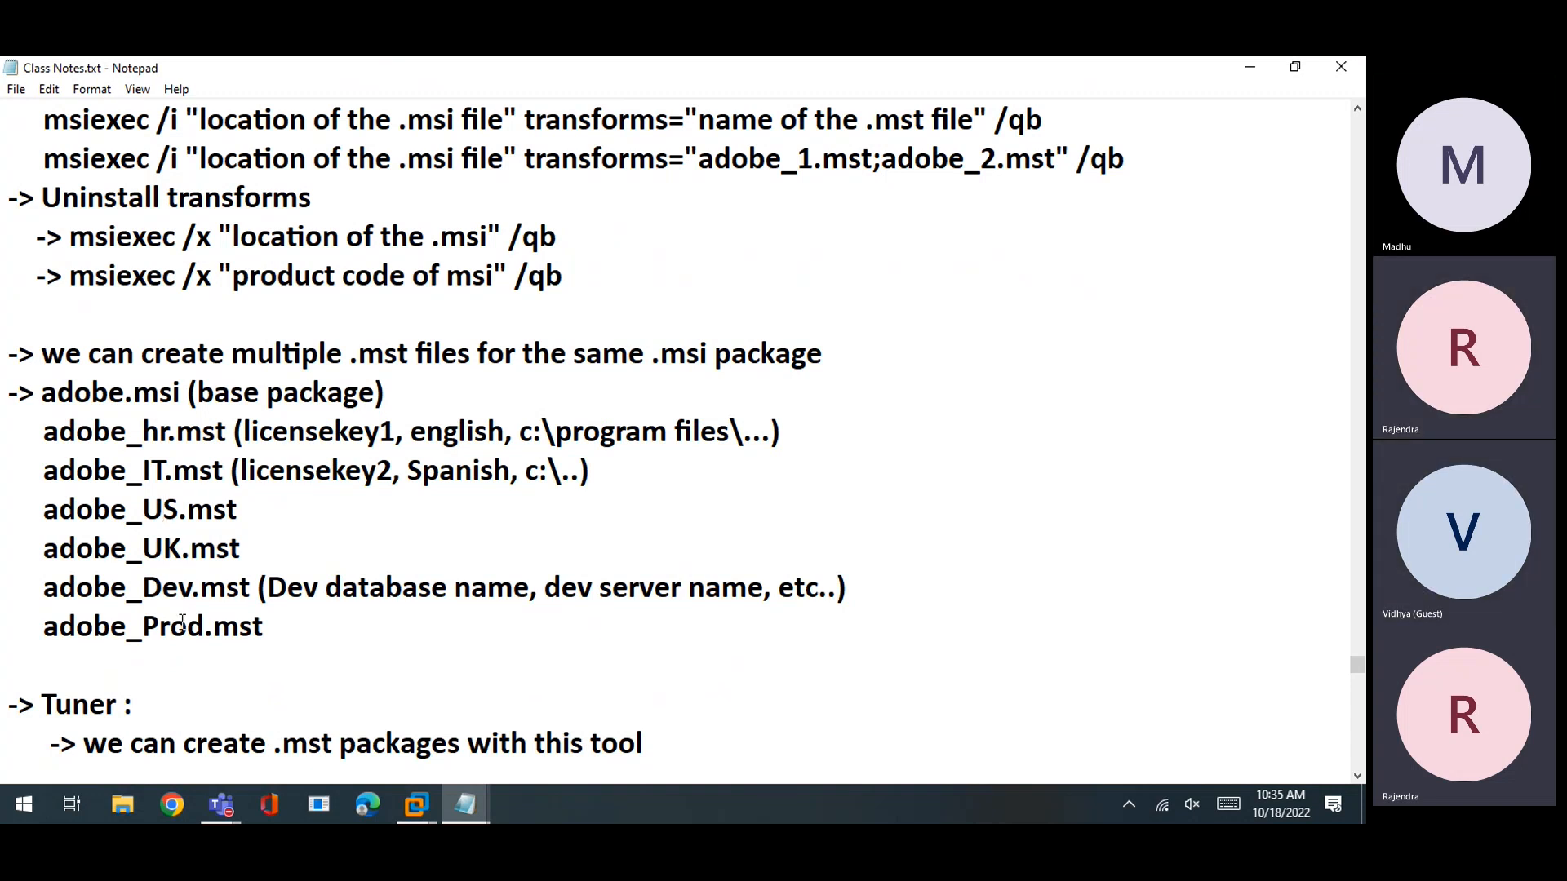
drag(41, 513, 284, 549)
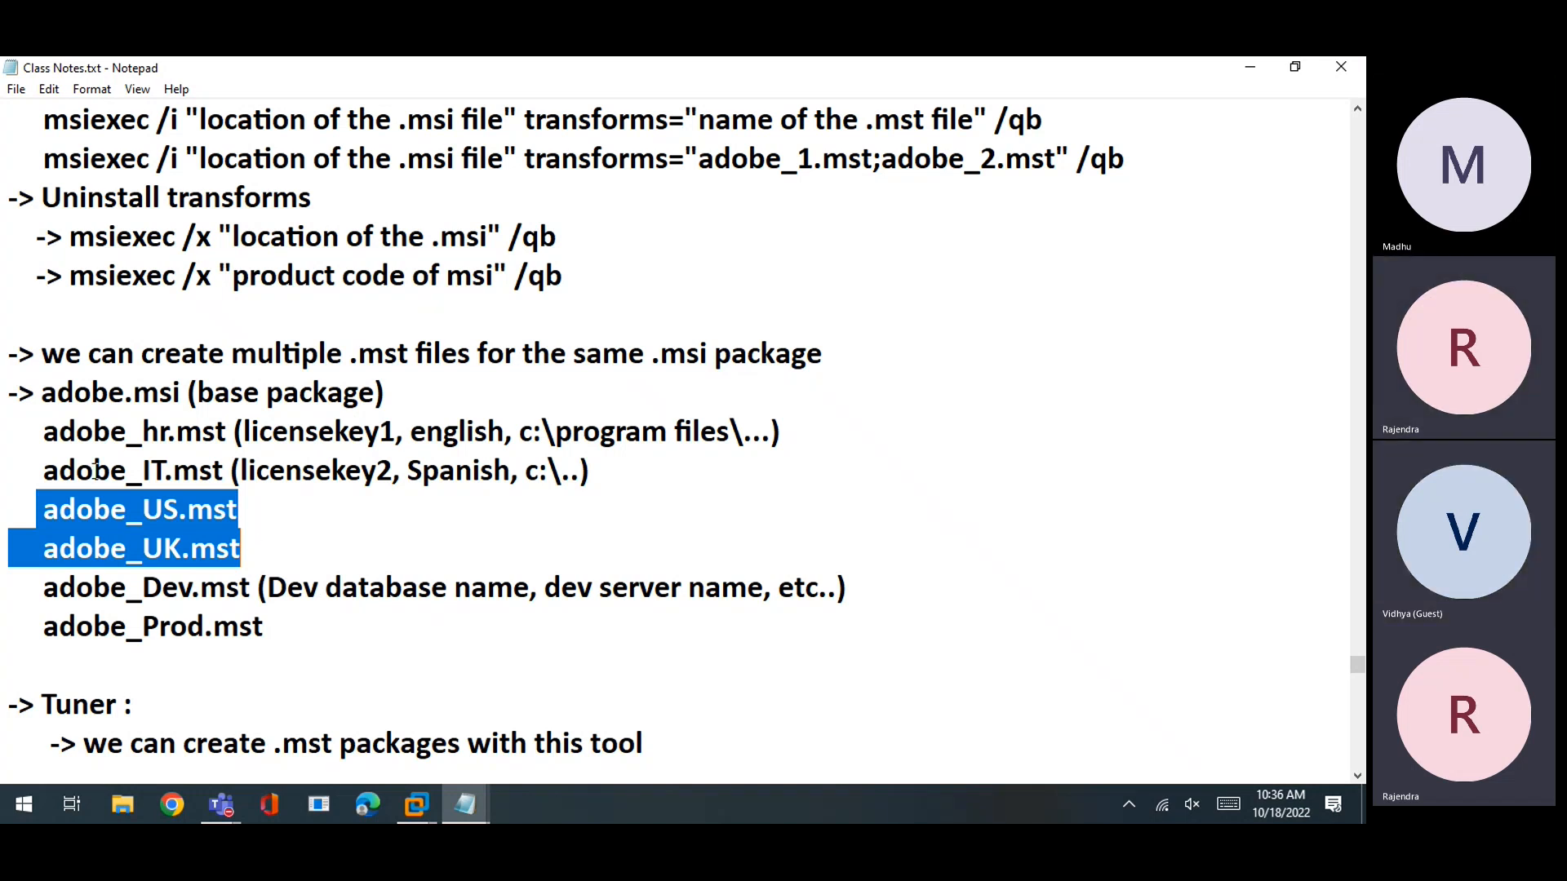
click(146, 516)
drag(179, 516, 143, 516)
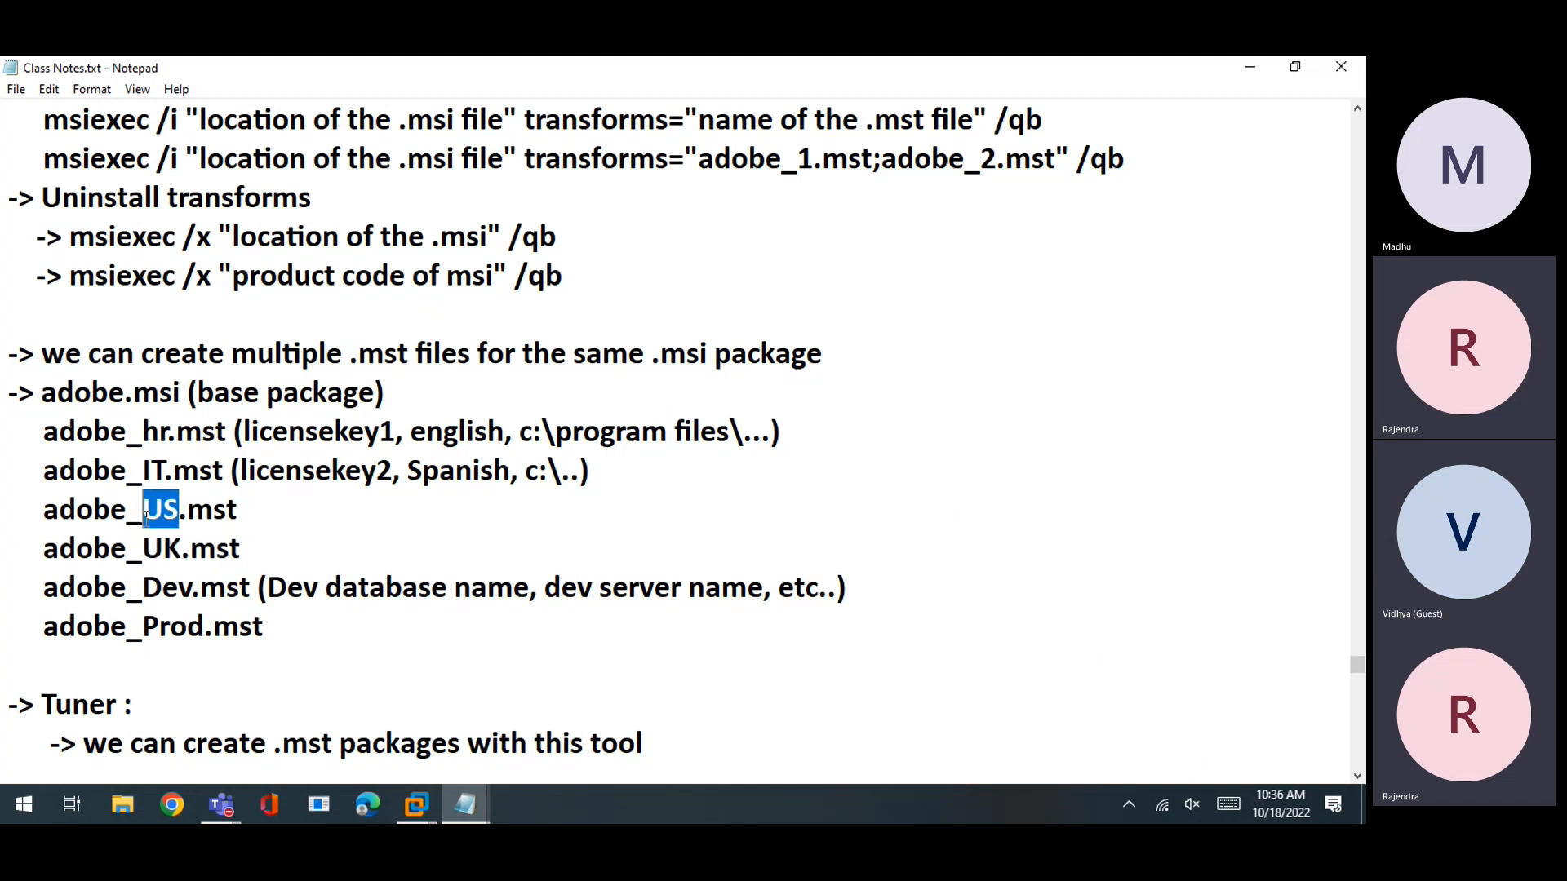
mouse_move(416, 805)
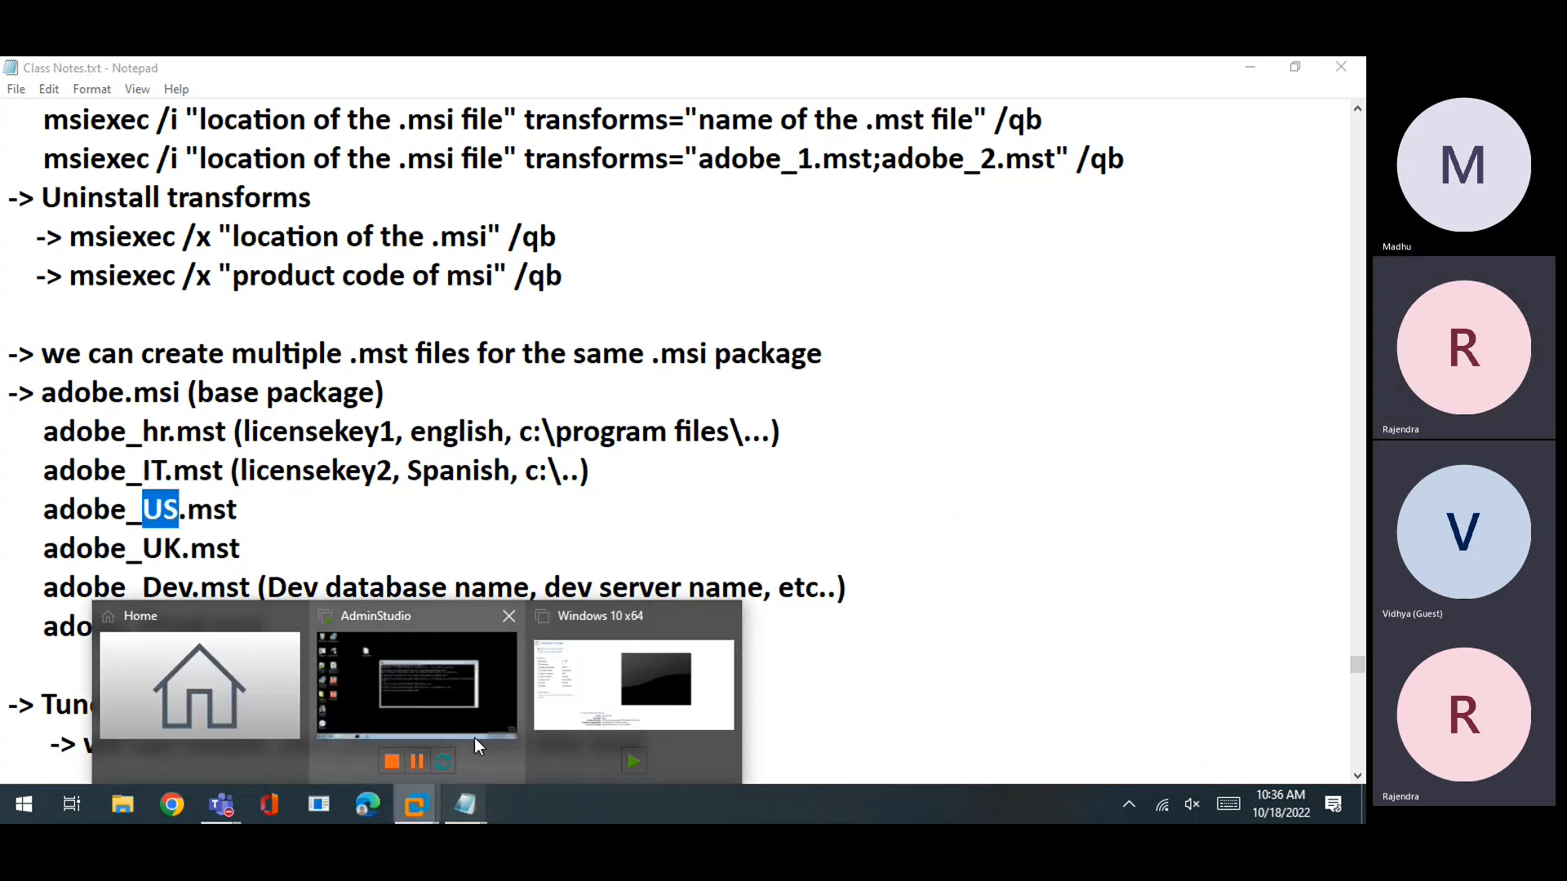
click(473, 738)
drag(175, 490, 72, 630)
click(175, 663)
drag(187, 492, 115, 605)
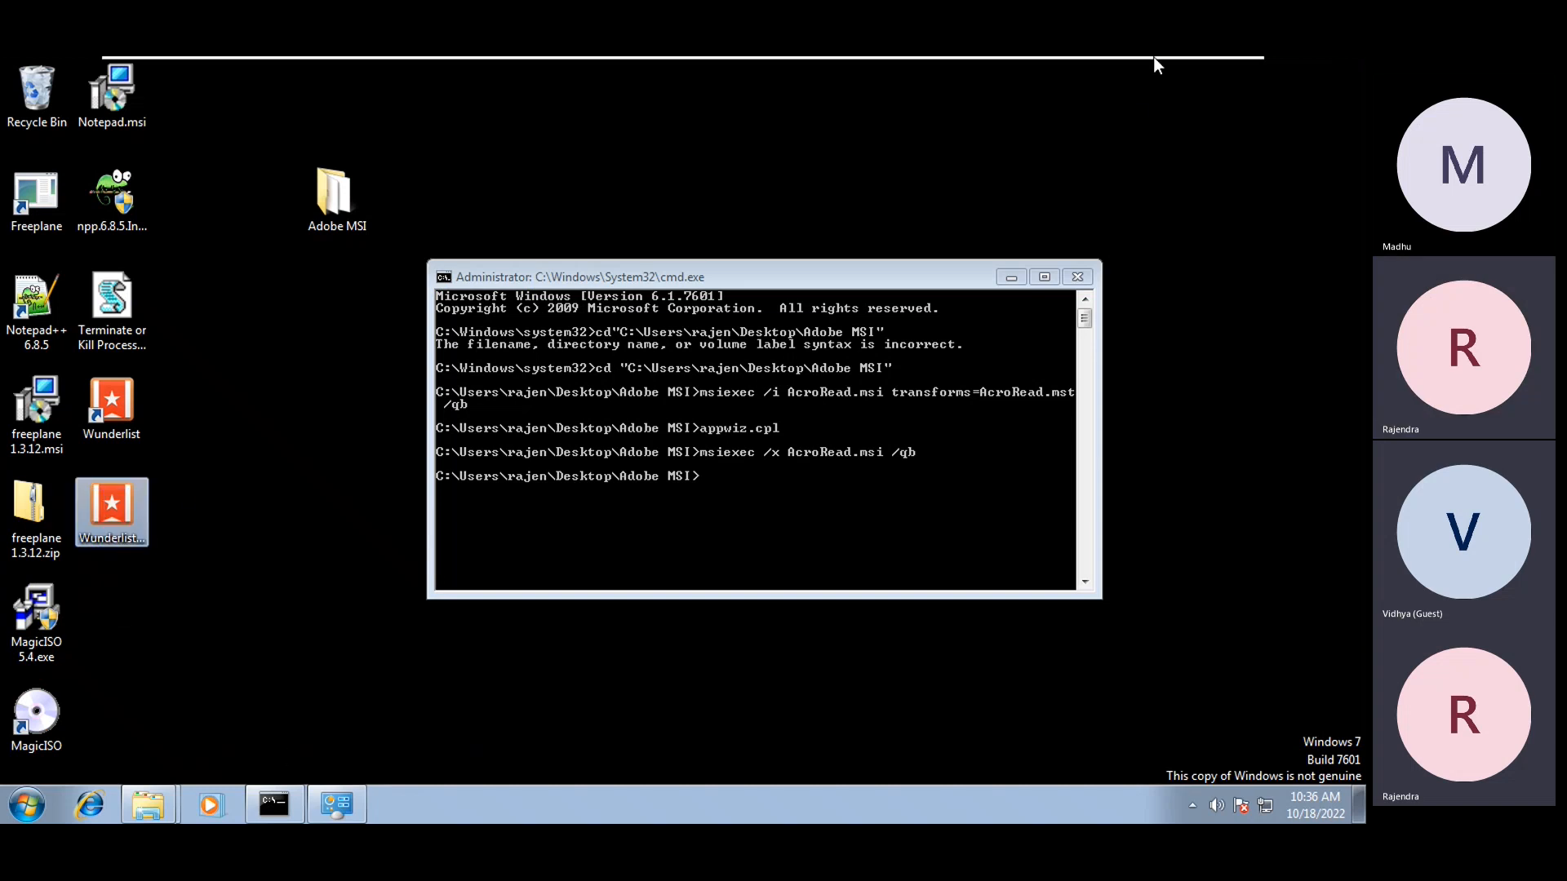
mouse_move(1153, 58)
click(1184, 75)
drag(285, 548, 32, 534)
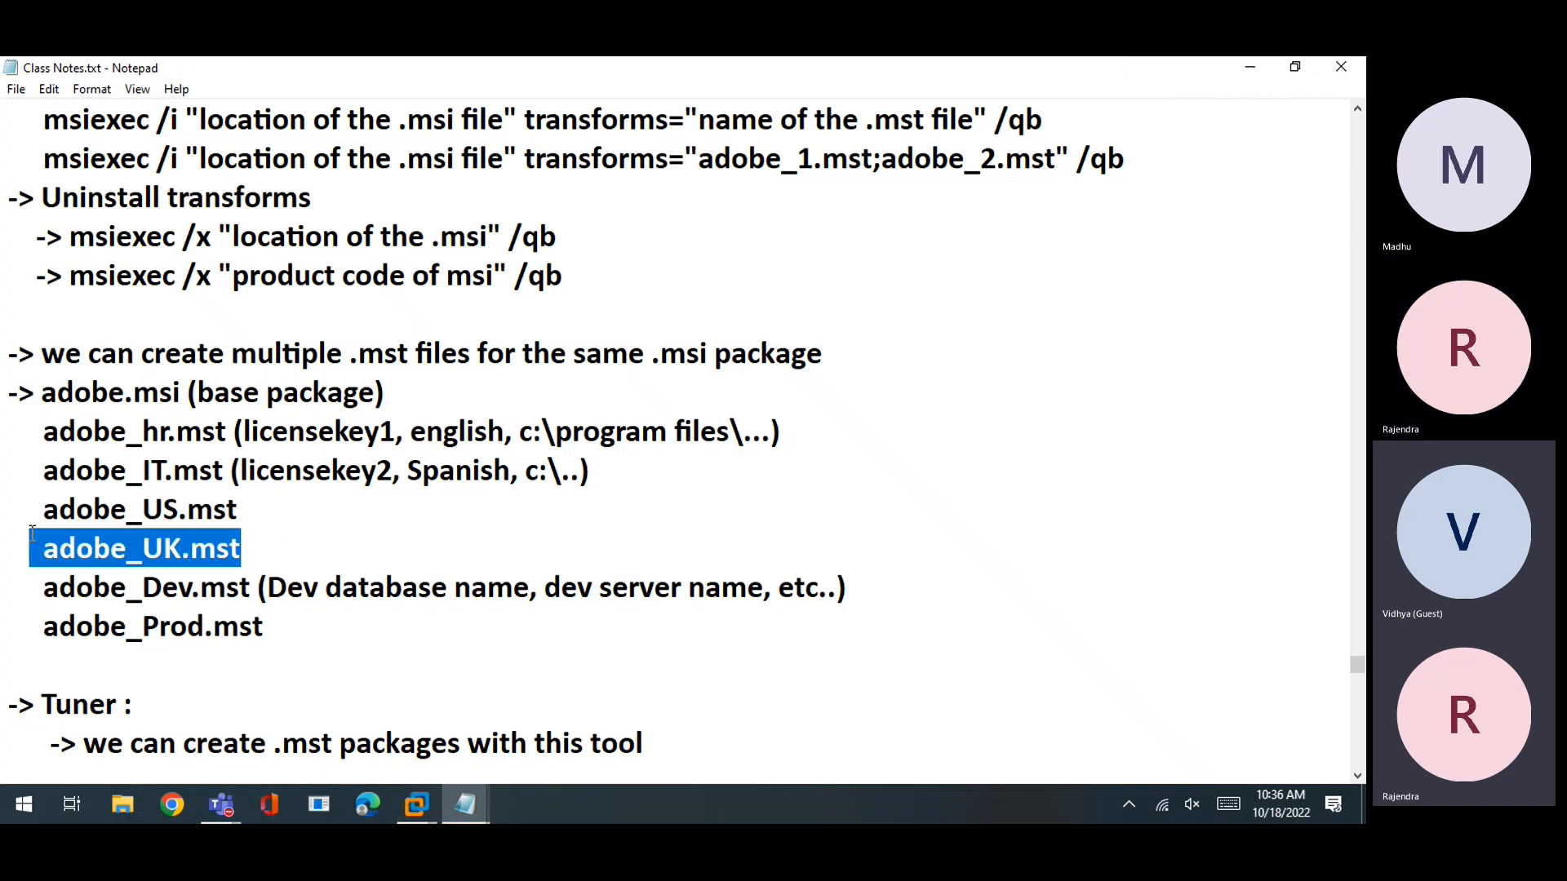
drag(48, 507, 438, 559)
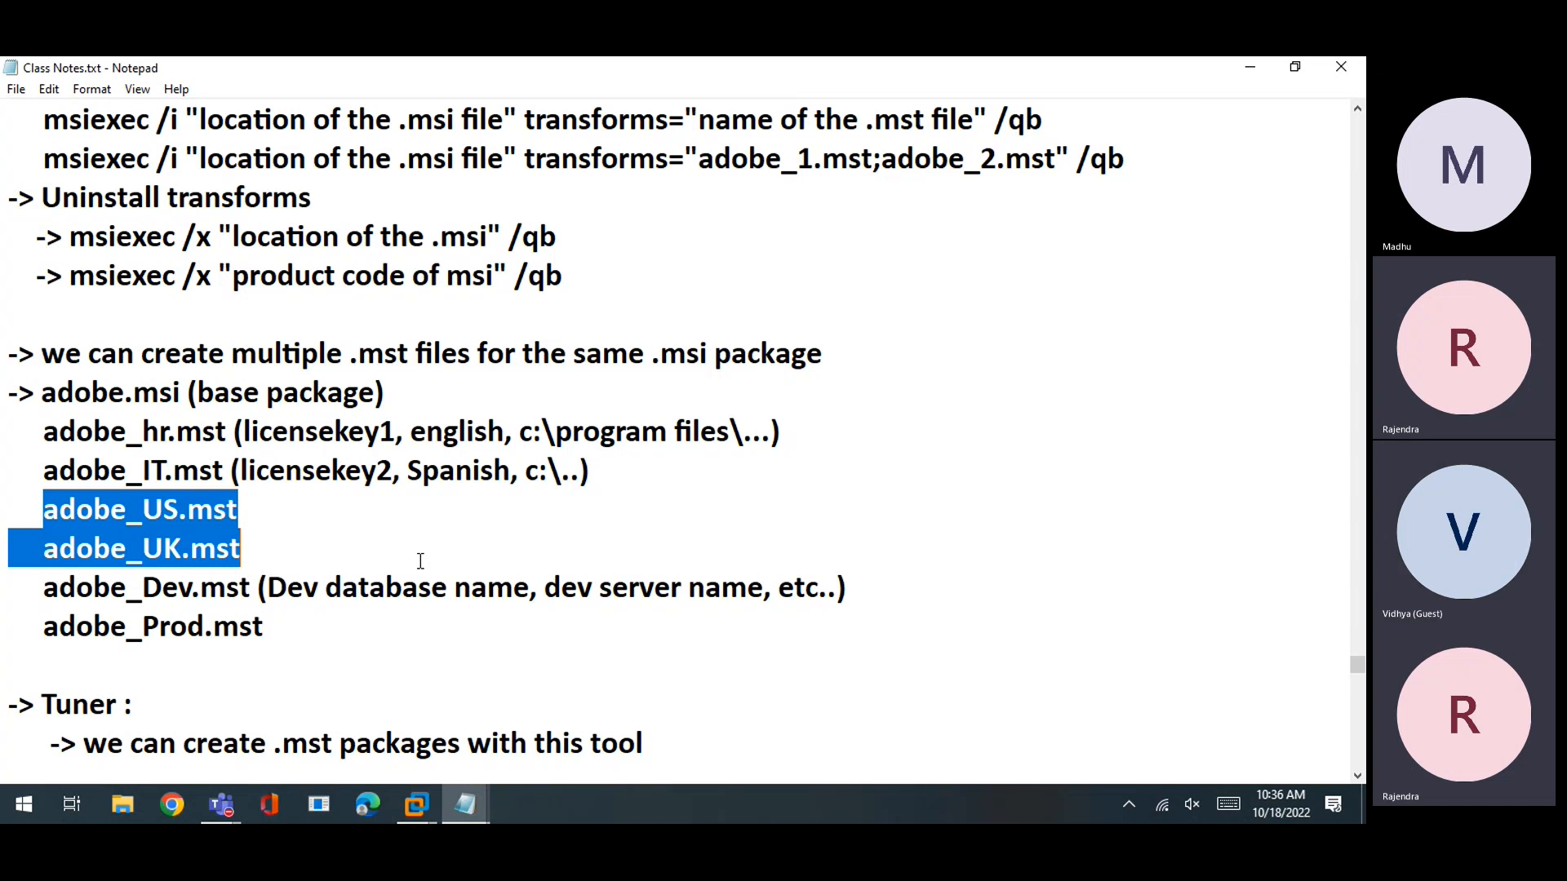
click(217, 548)
drag(291, 532, 125, 545)
click(255, 531)
drag(237, 509, 35, 512)
click(237, 545)
drag(243, 555, 43, 511)
click(139, 551)
drag(34, 393, 190, 392)
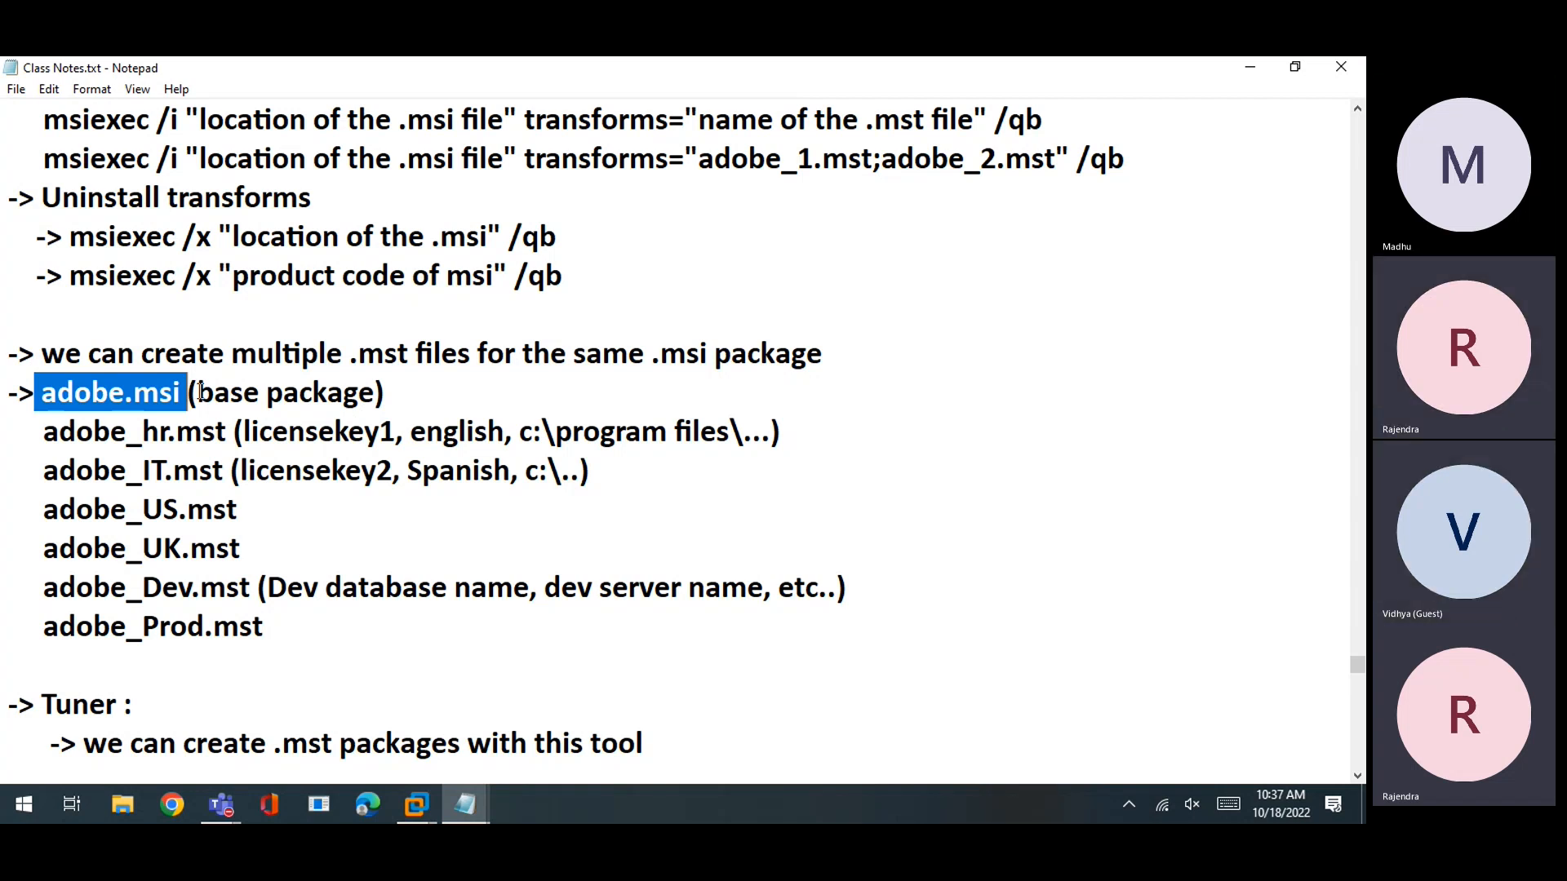
click(181, 548)
drag(235, 551, 13, 519)
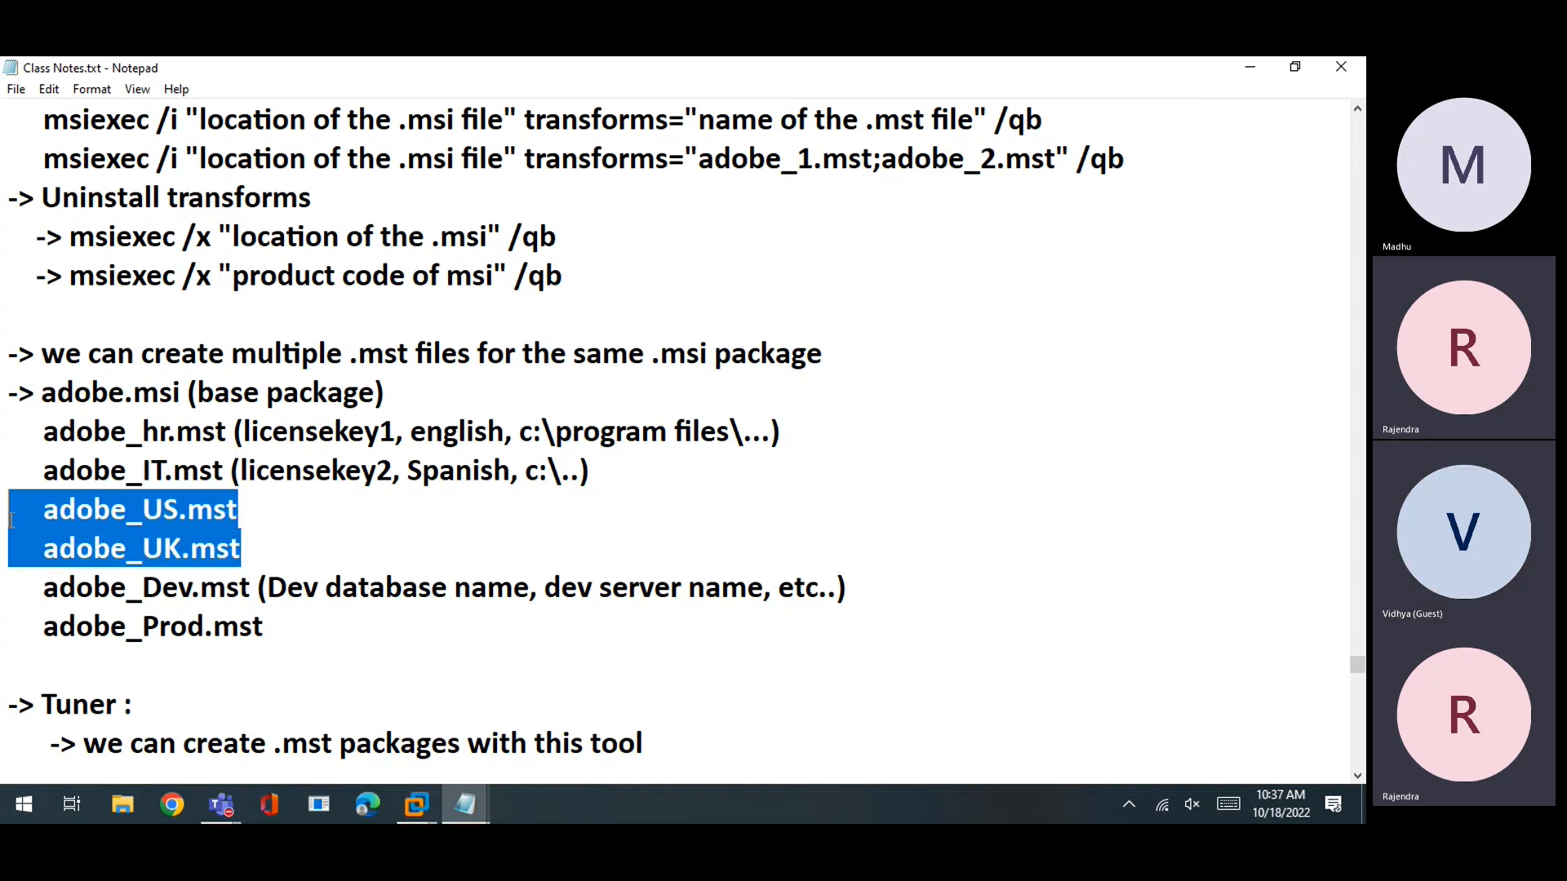
click(127, 587)
drag(46, 426, 127, 473)
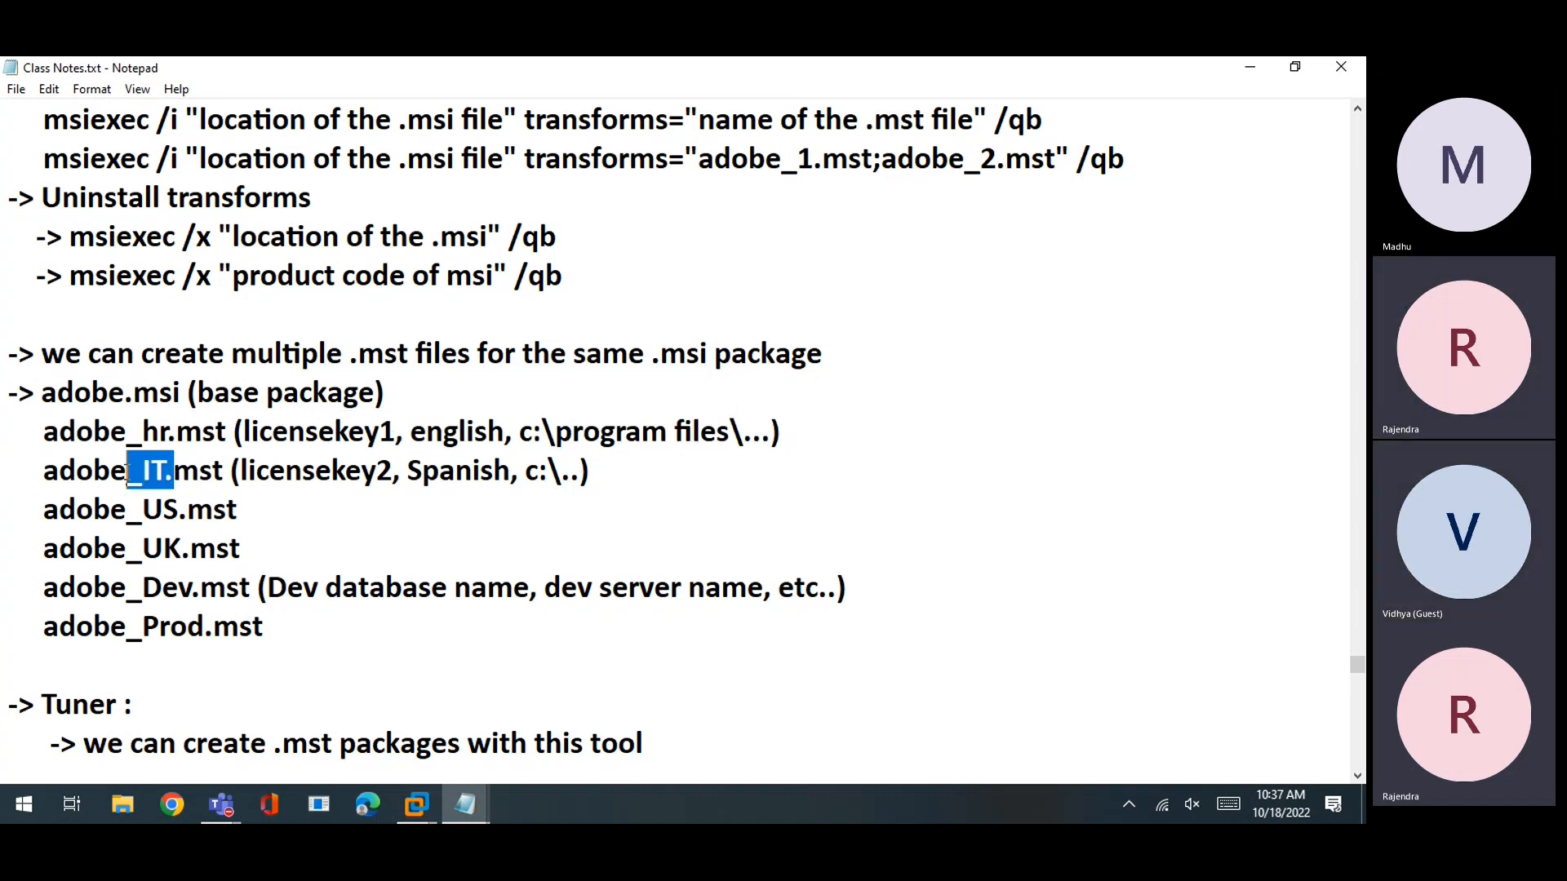
click(200, 477)
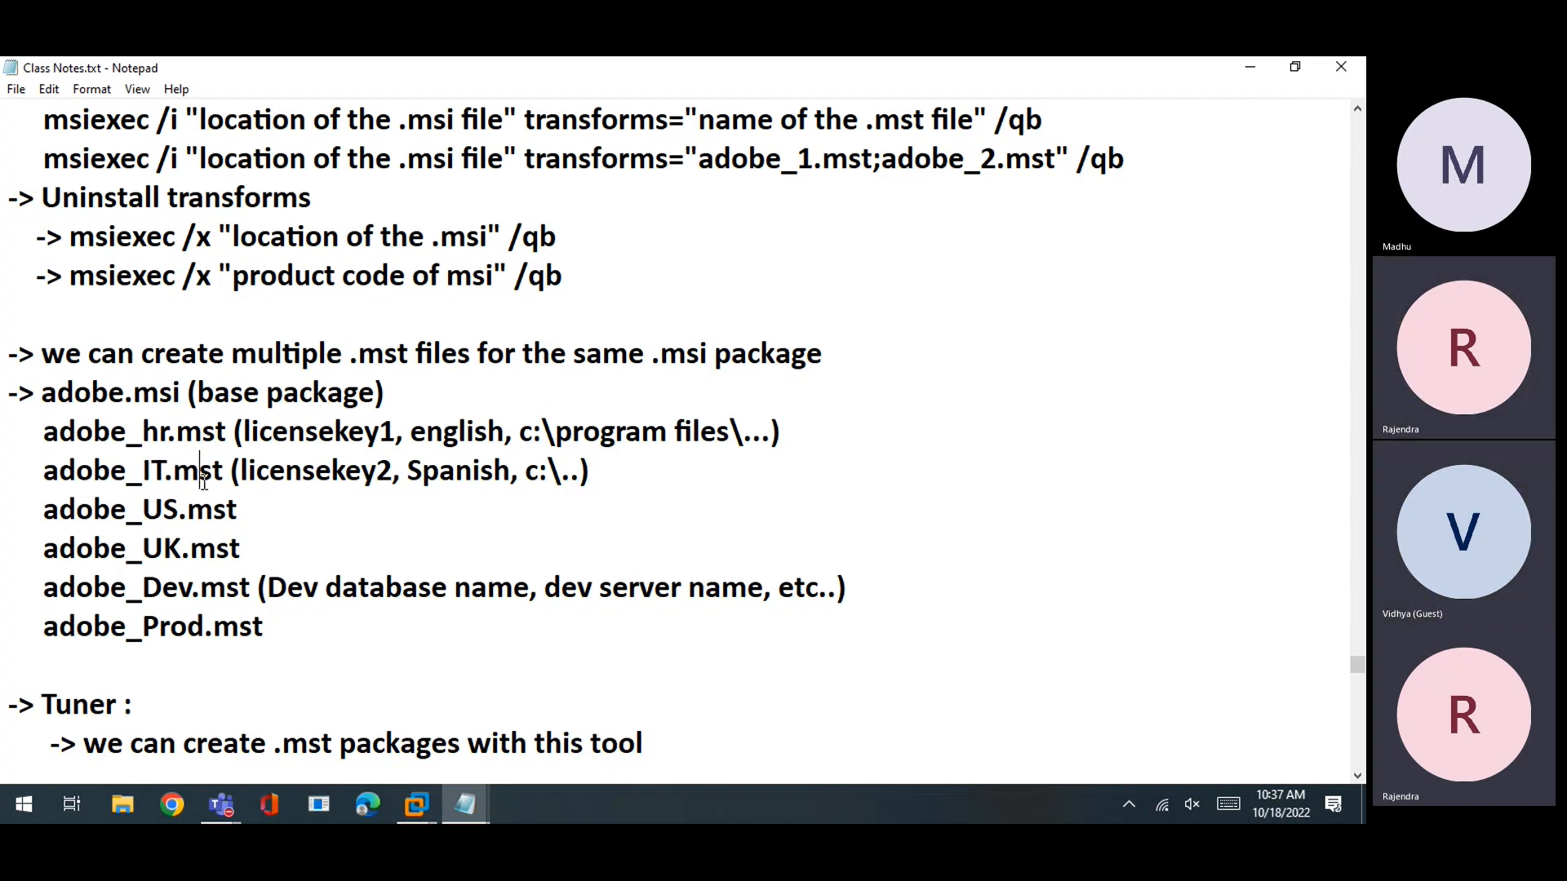
drag(225, 472, 8, 439)
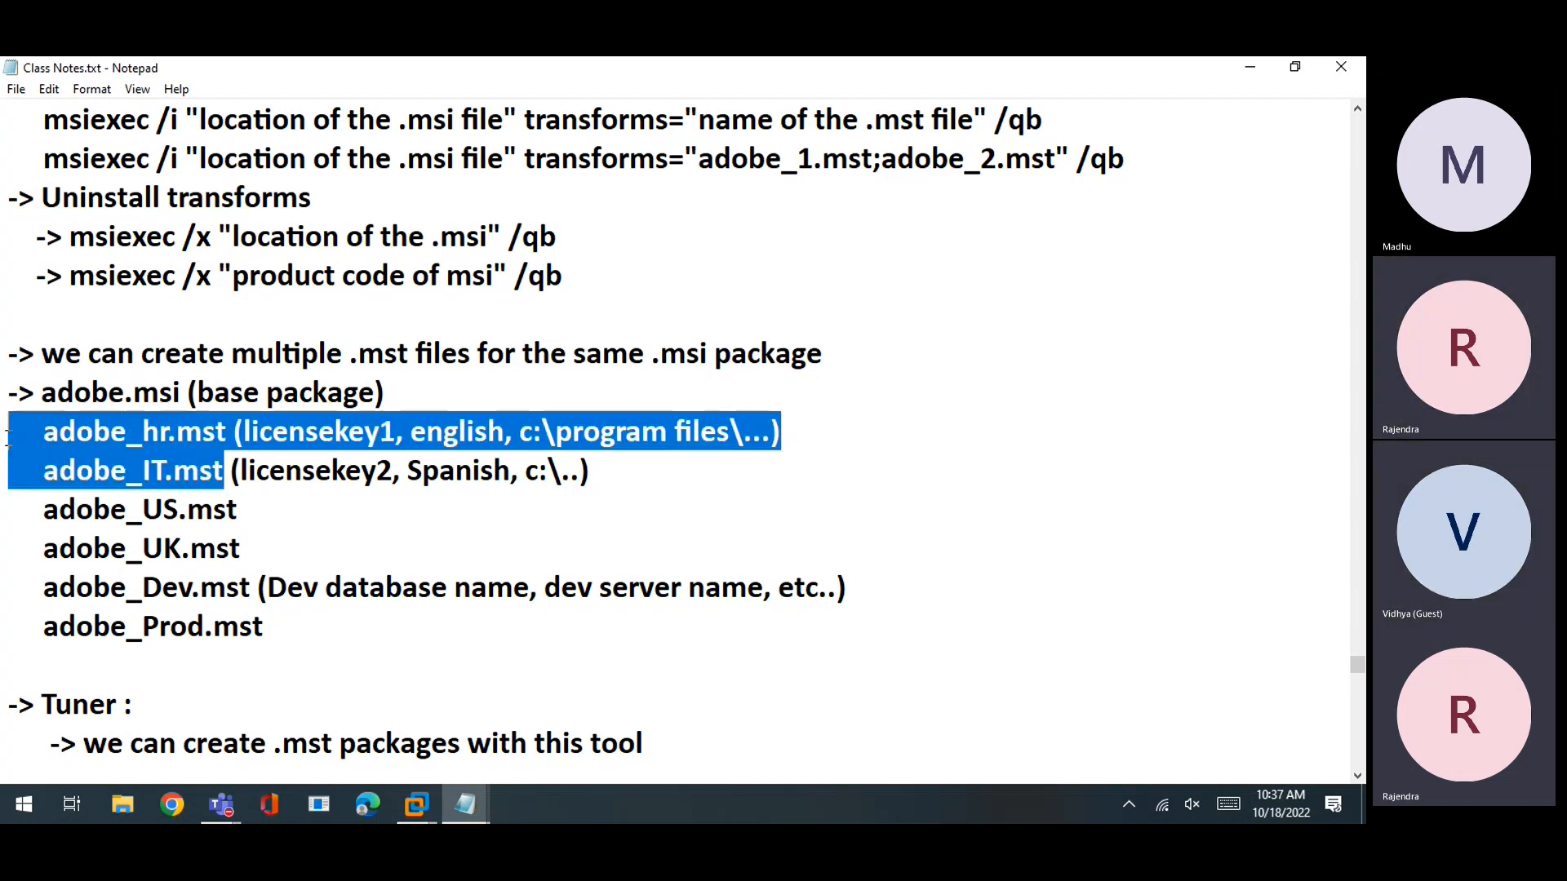
click(98, 467)
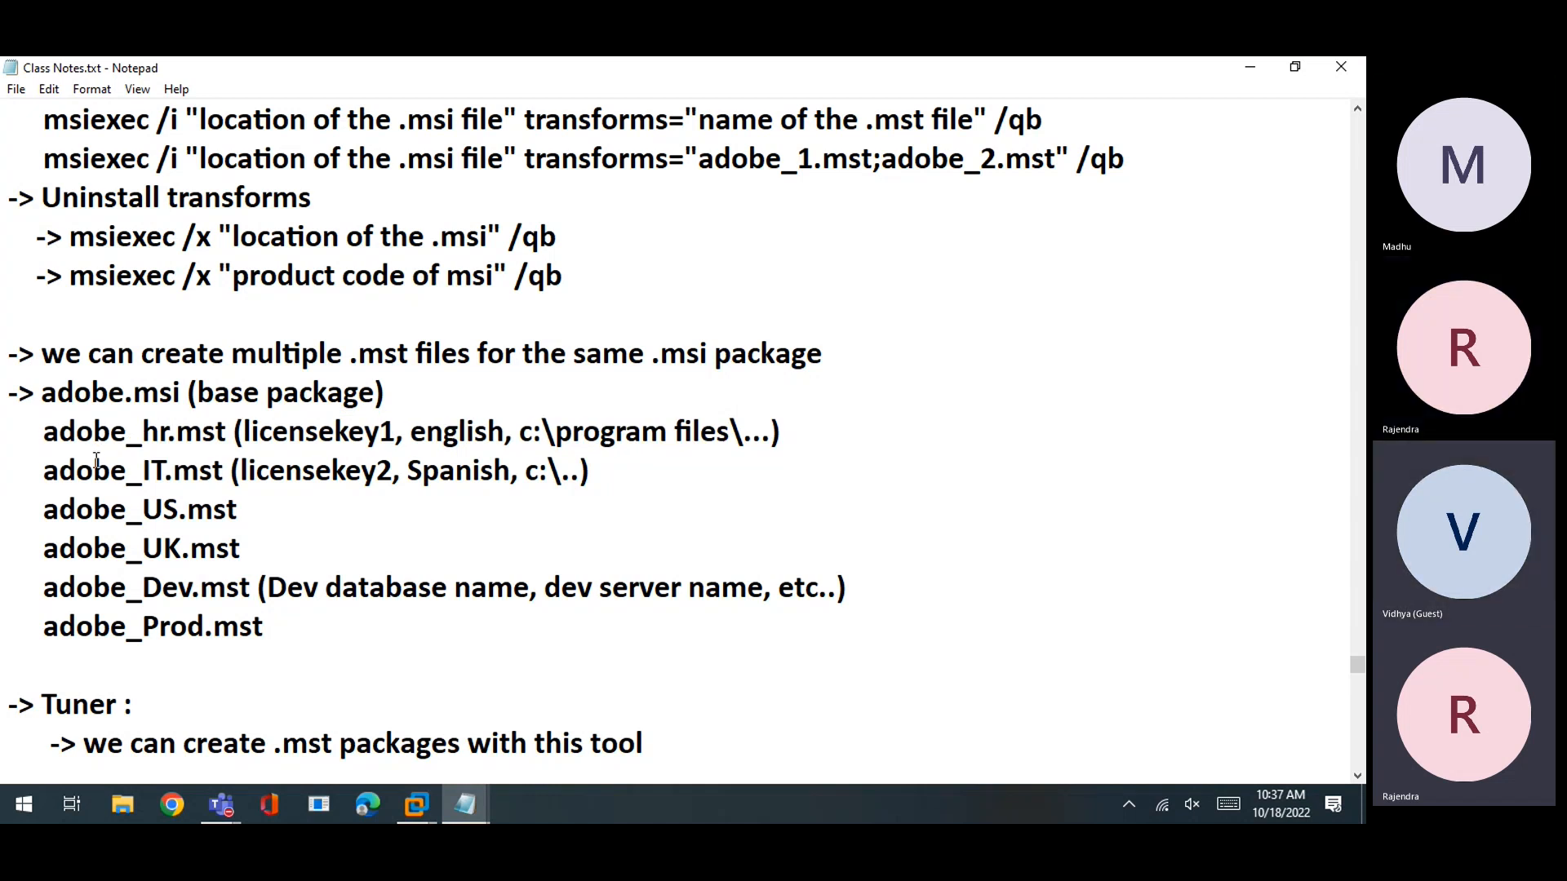
drag(126, 434, 395, 431)
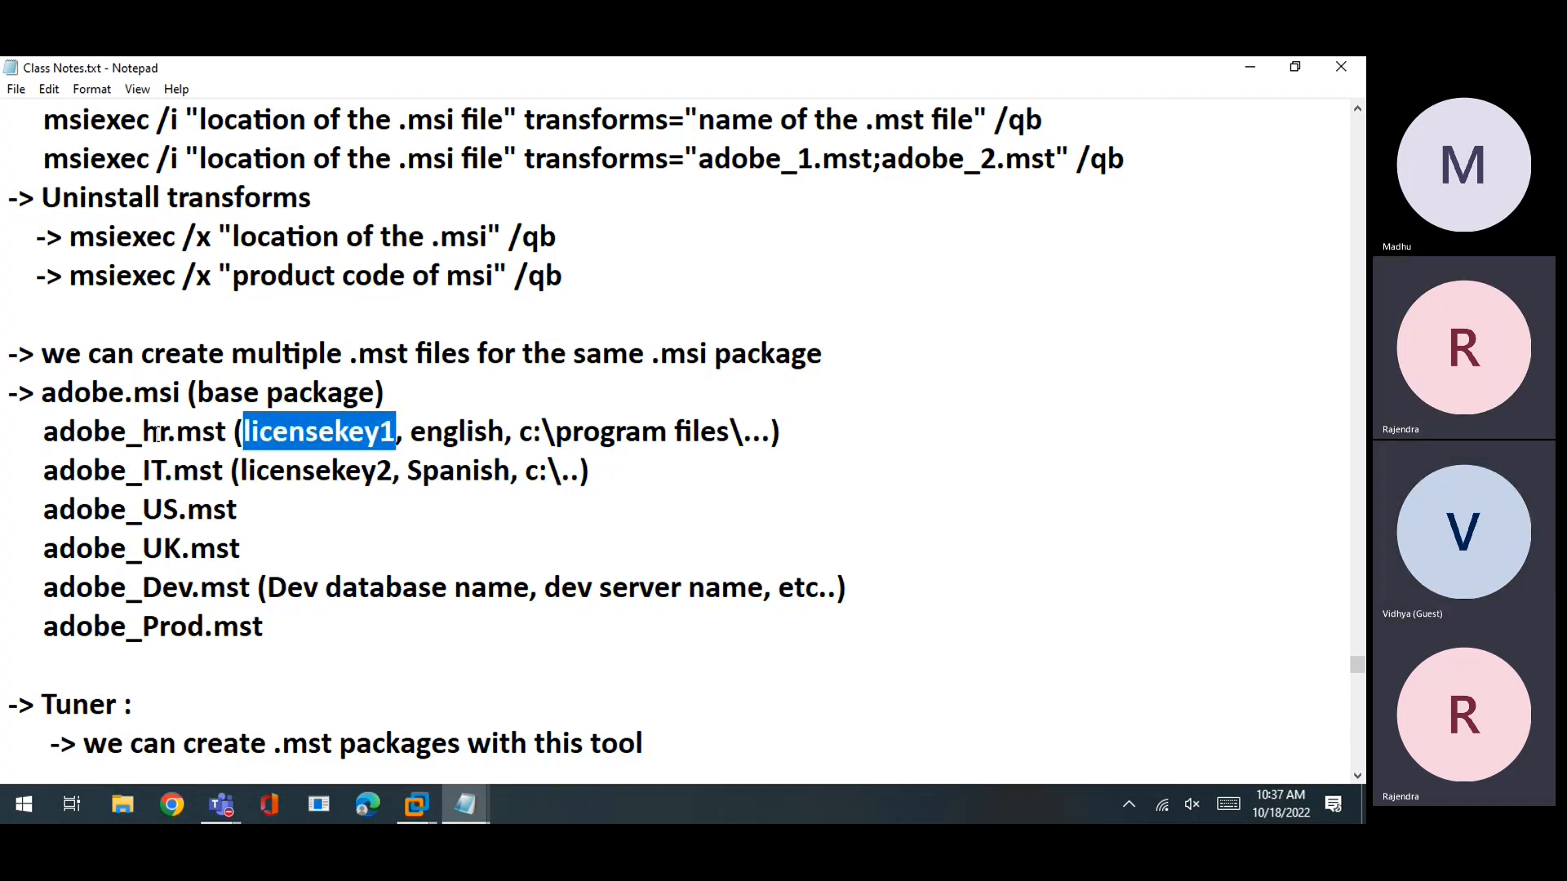
drag(144, 433, 169, 431)
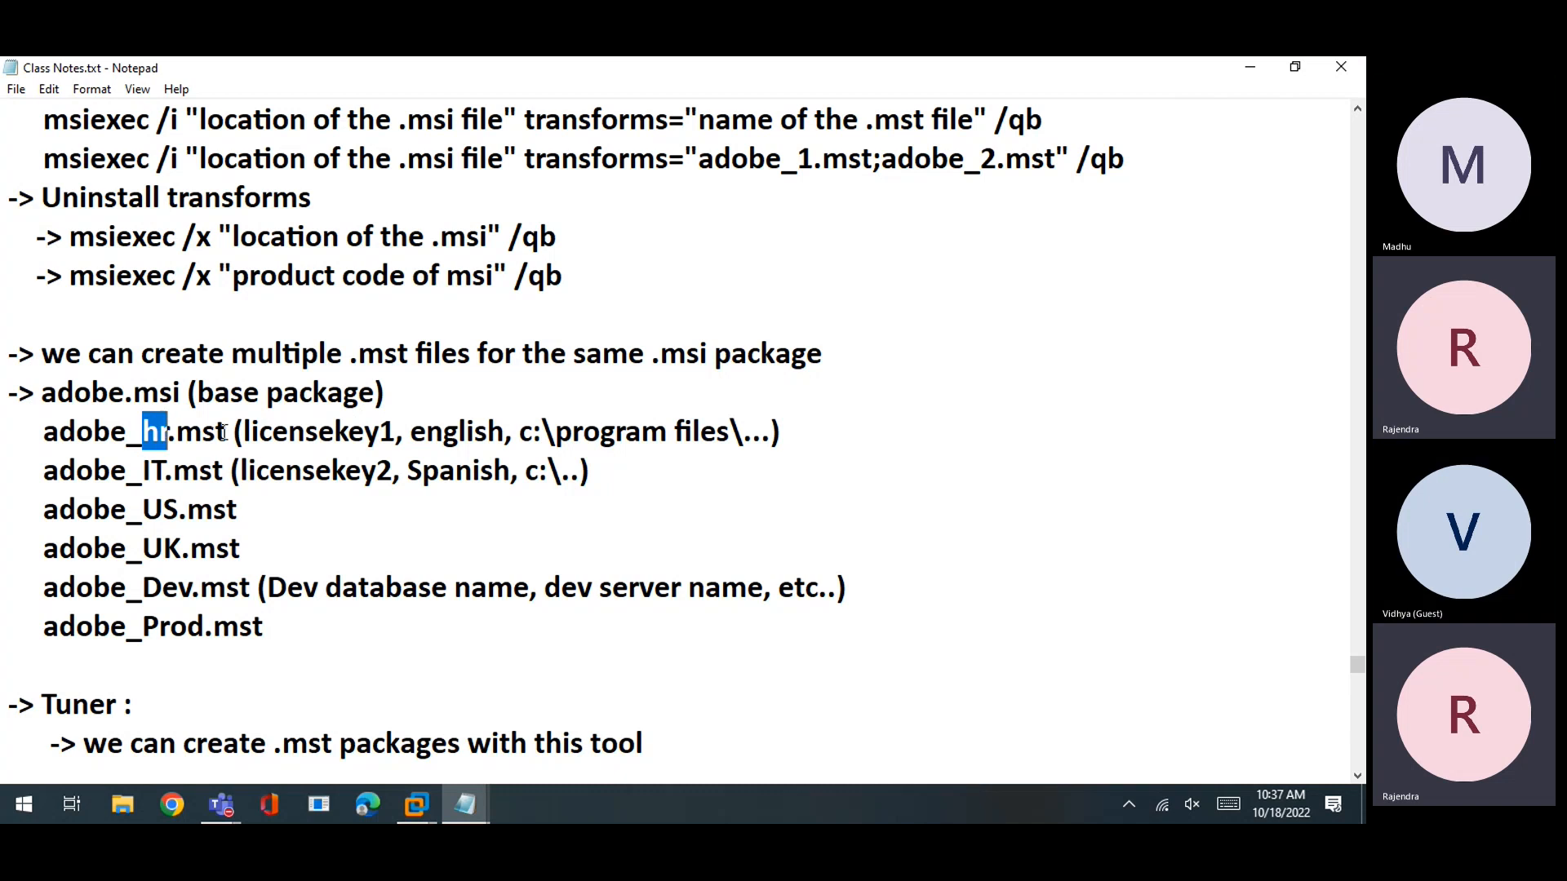
drag(235, 431, 393, 431)
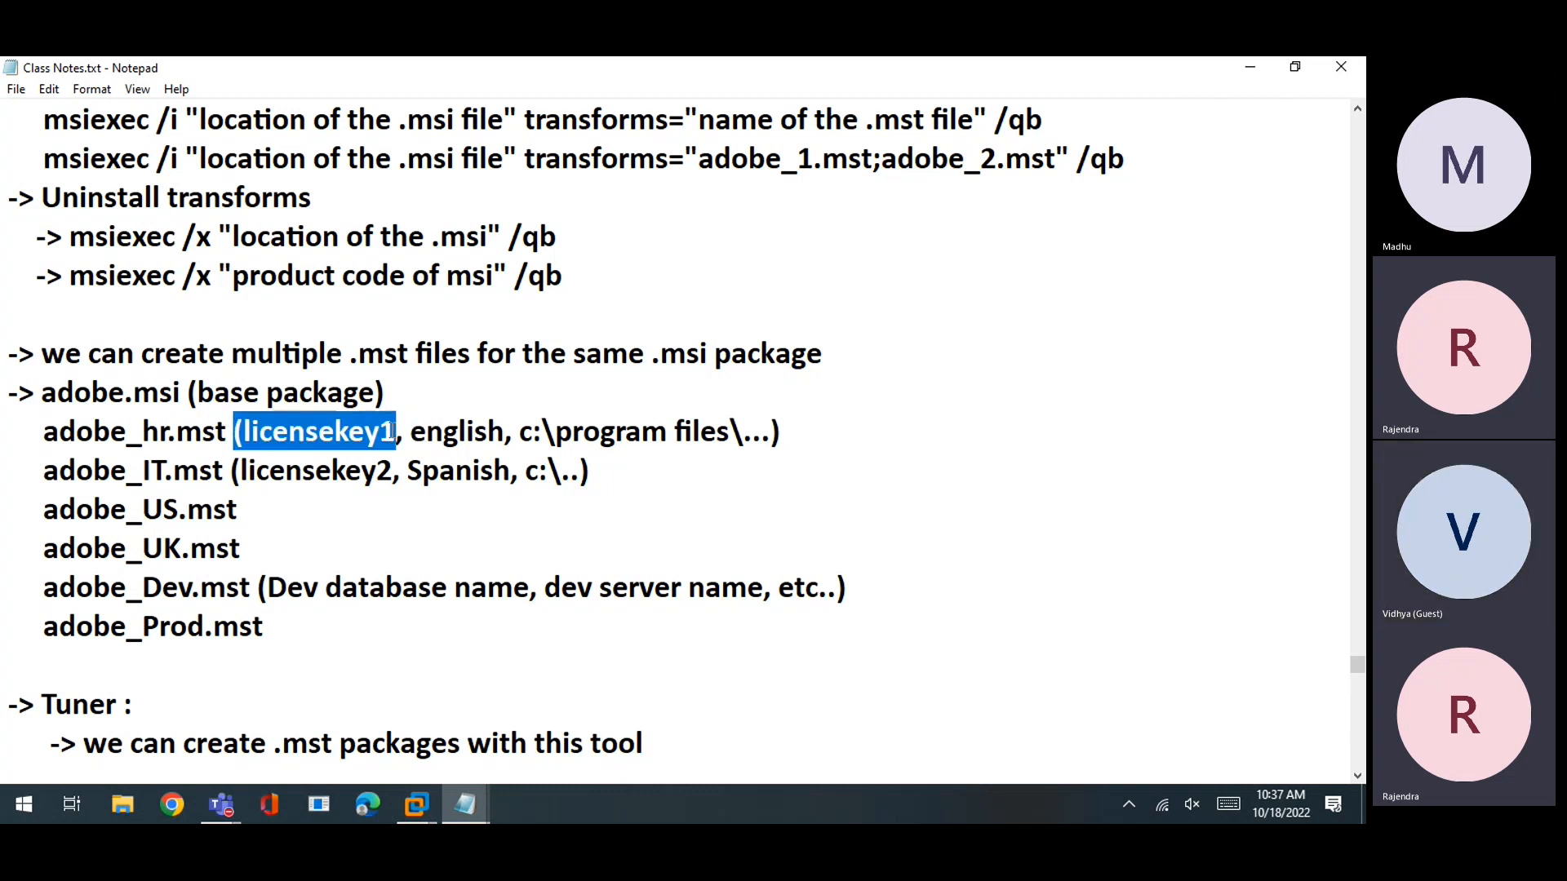
drag(143, 471, 166, 470)
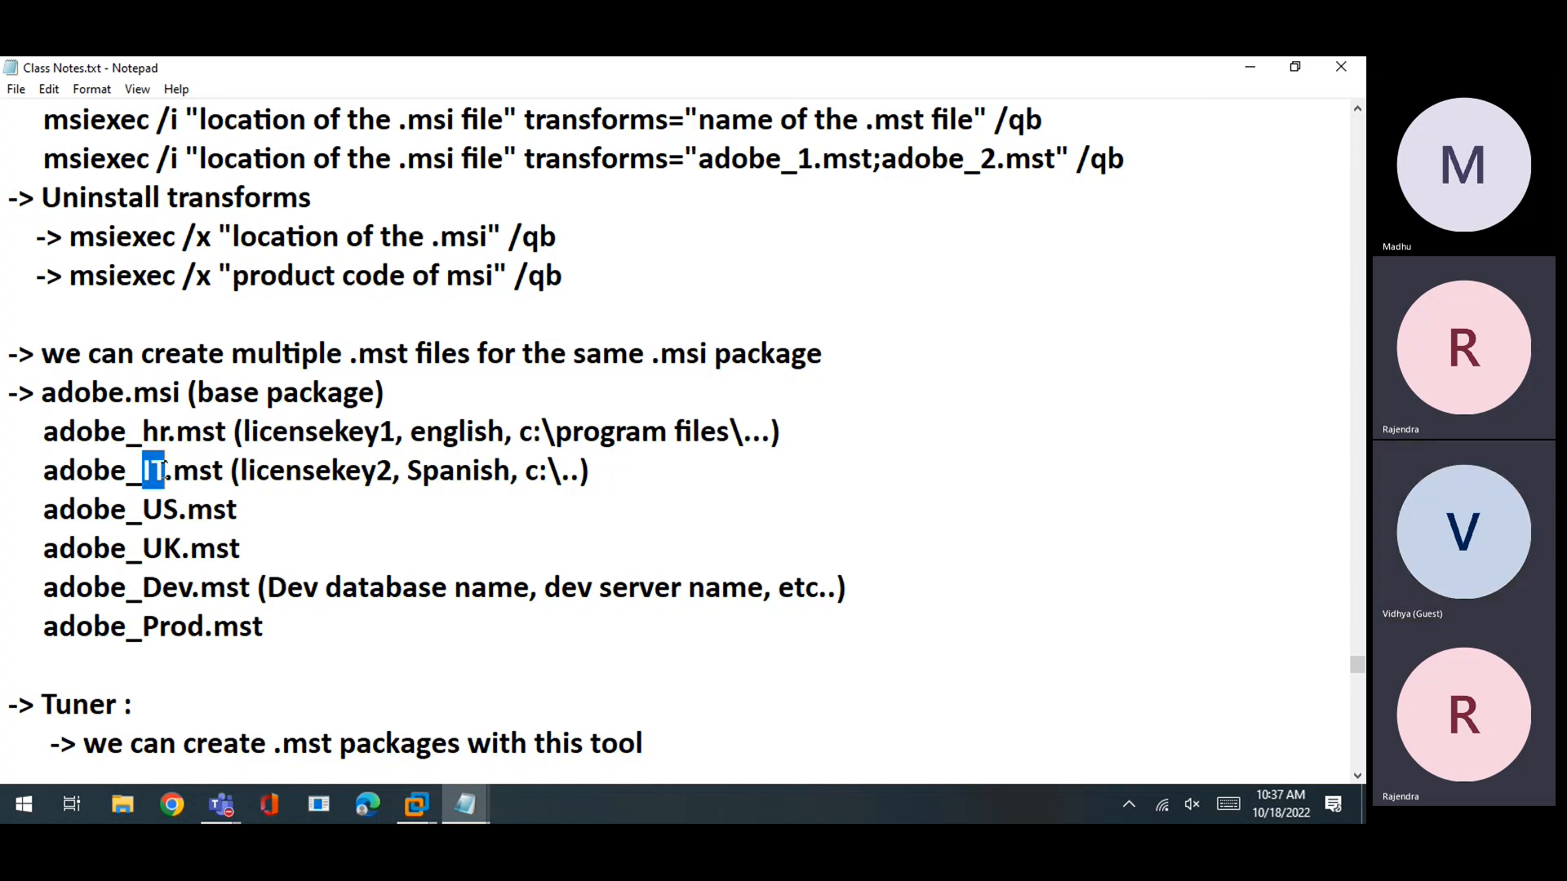
drag(241, 471, 395, 472)
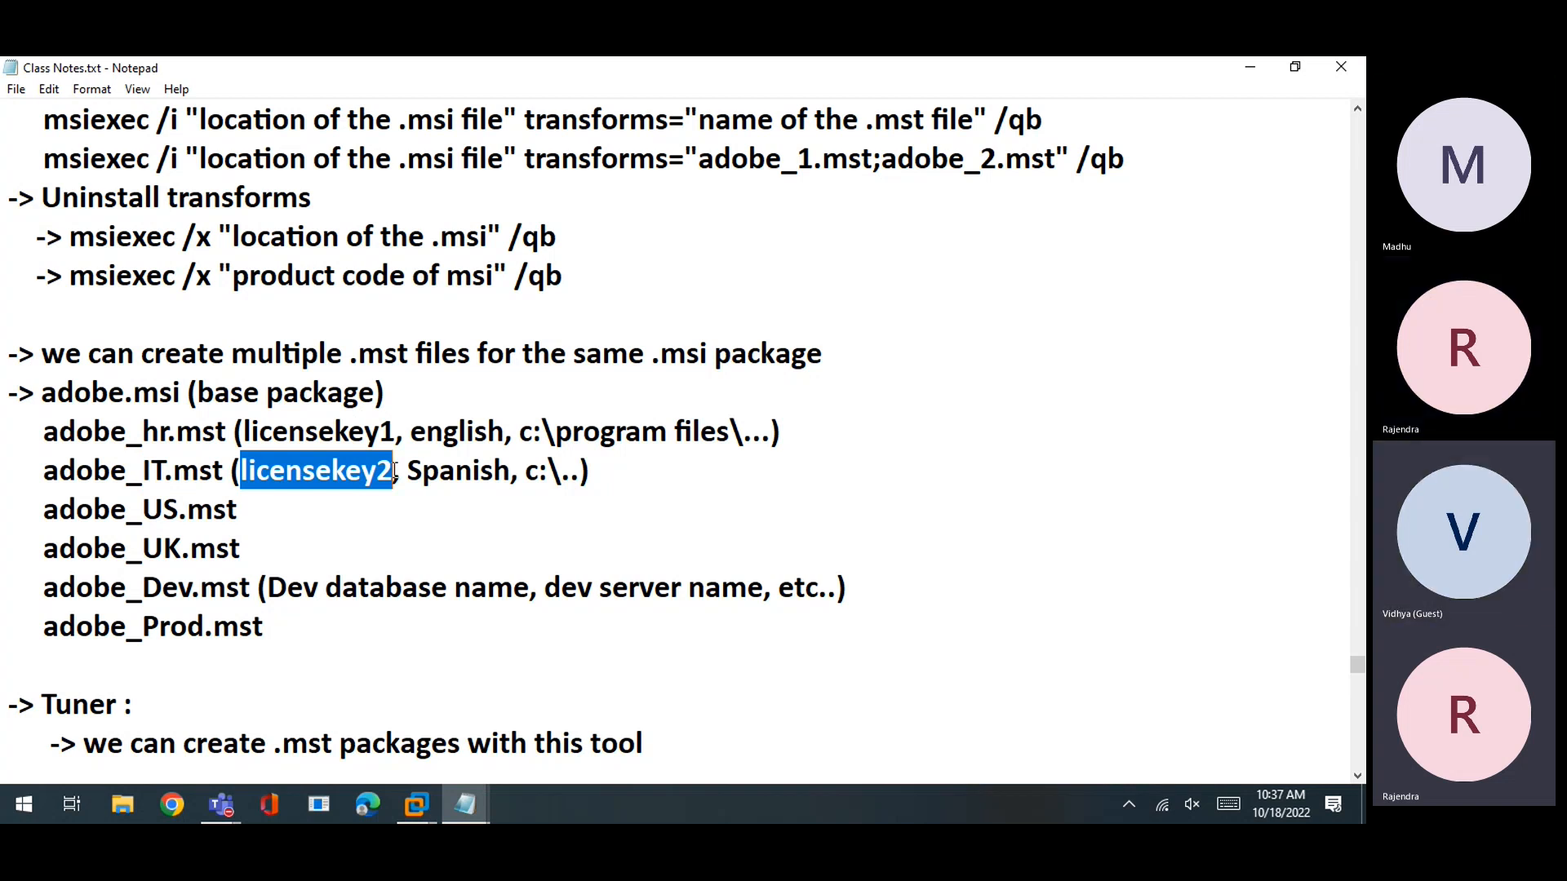
drag(410, 431, 460, 431)
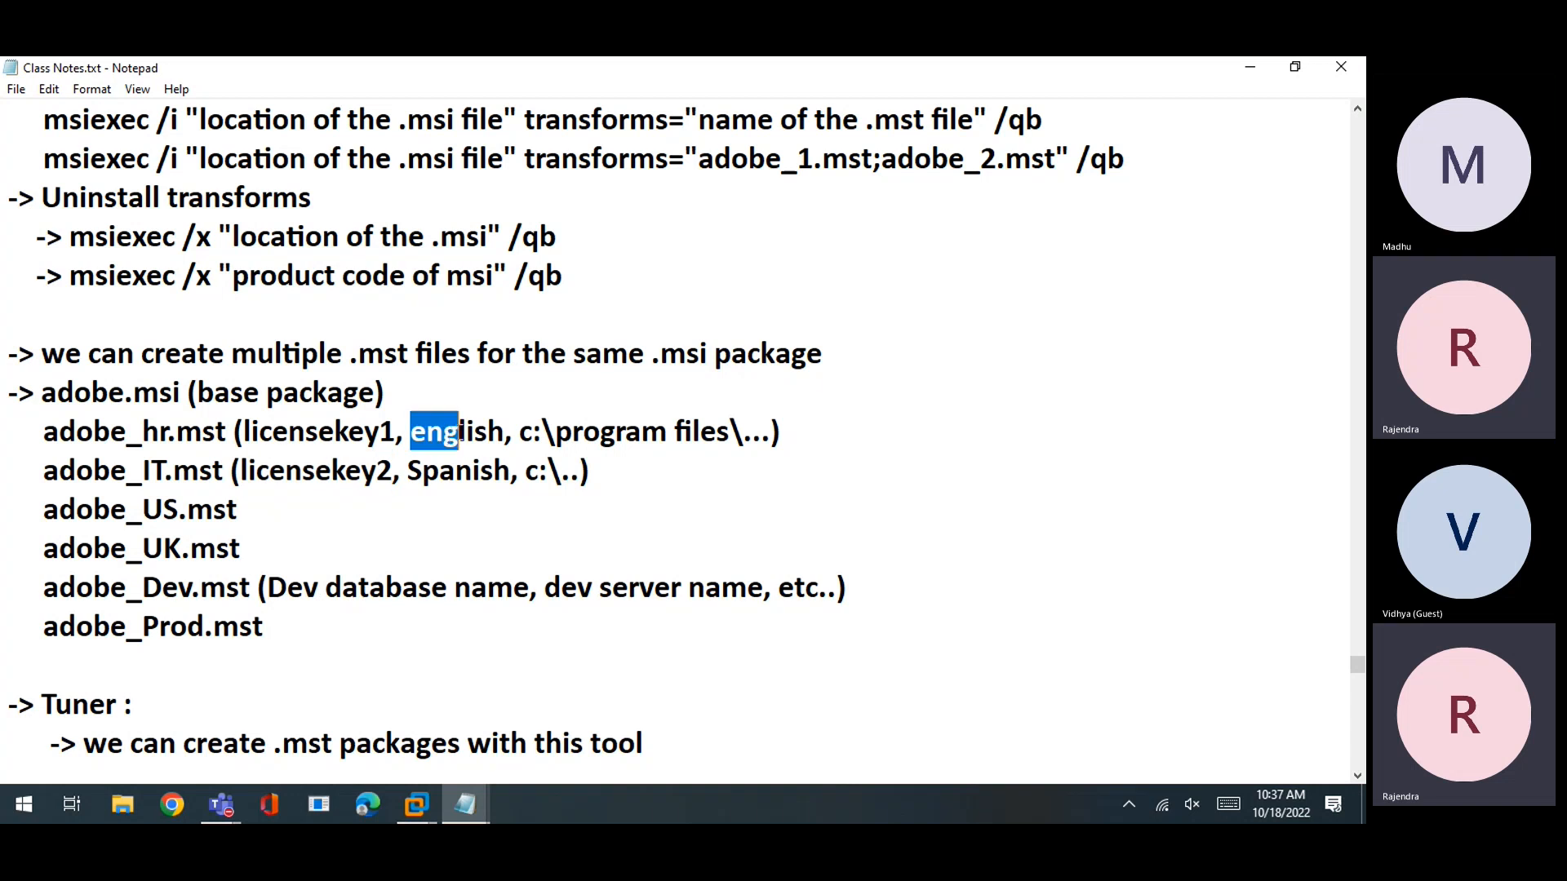
click(417, 482)
drag(242, 431, 693, 431)
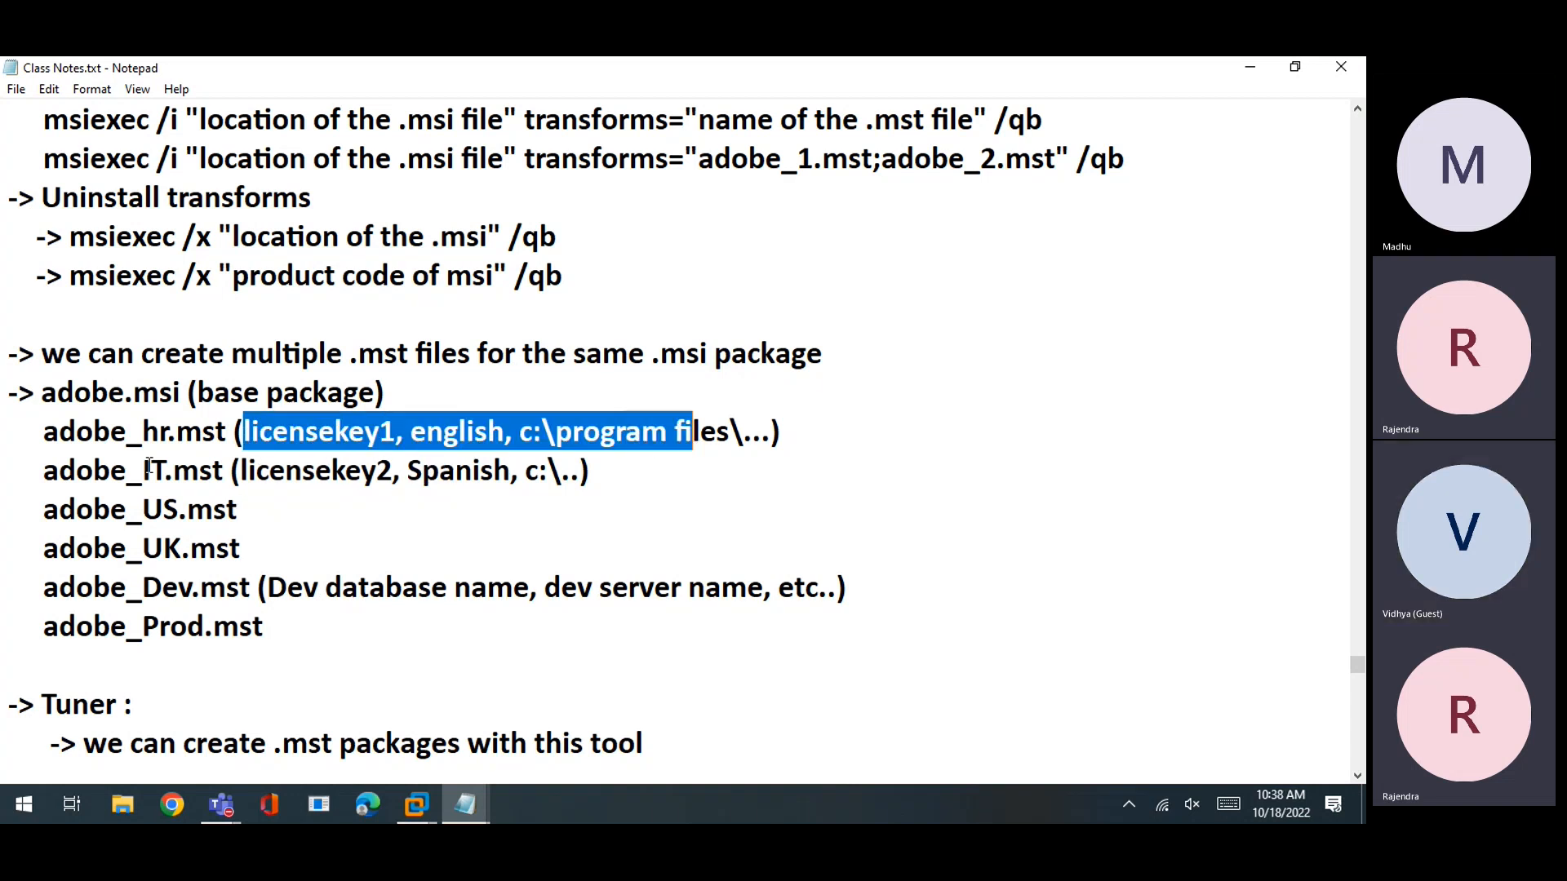
drag(235, 431, 47, 438)
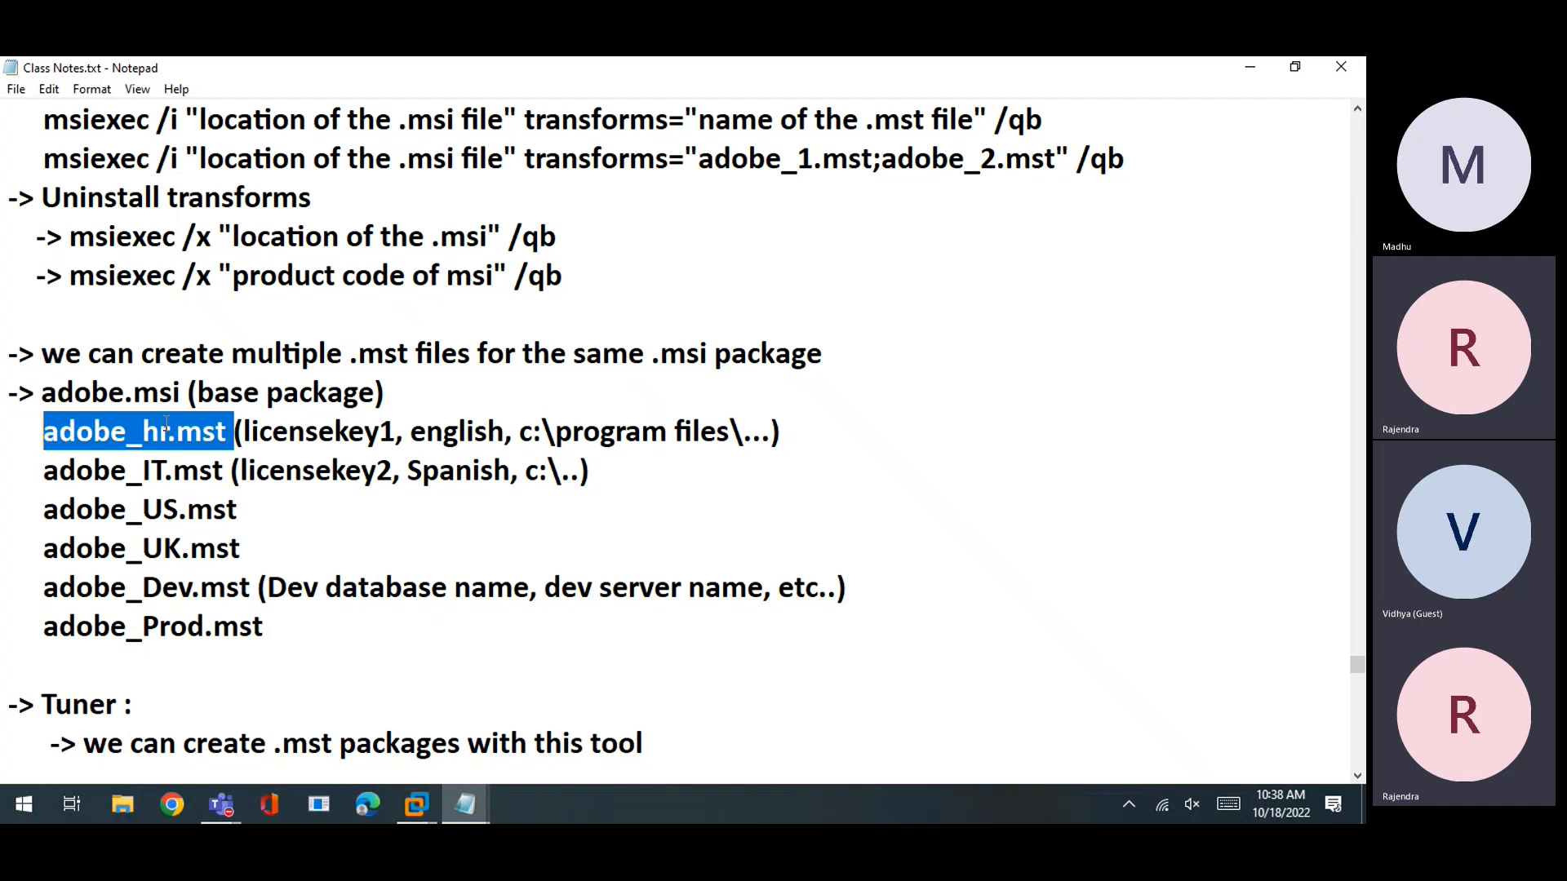
click(173, 470)
drag(224, 471, 49, 435)
click(189, 472)
drag(143, 431, 76, 509)
click(200, 586)
drag(43, 590, 276, 635)
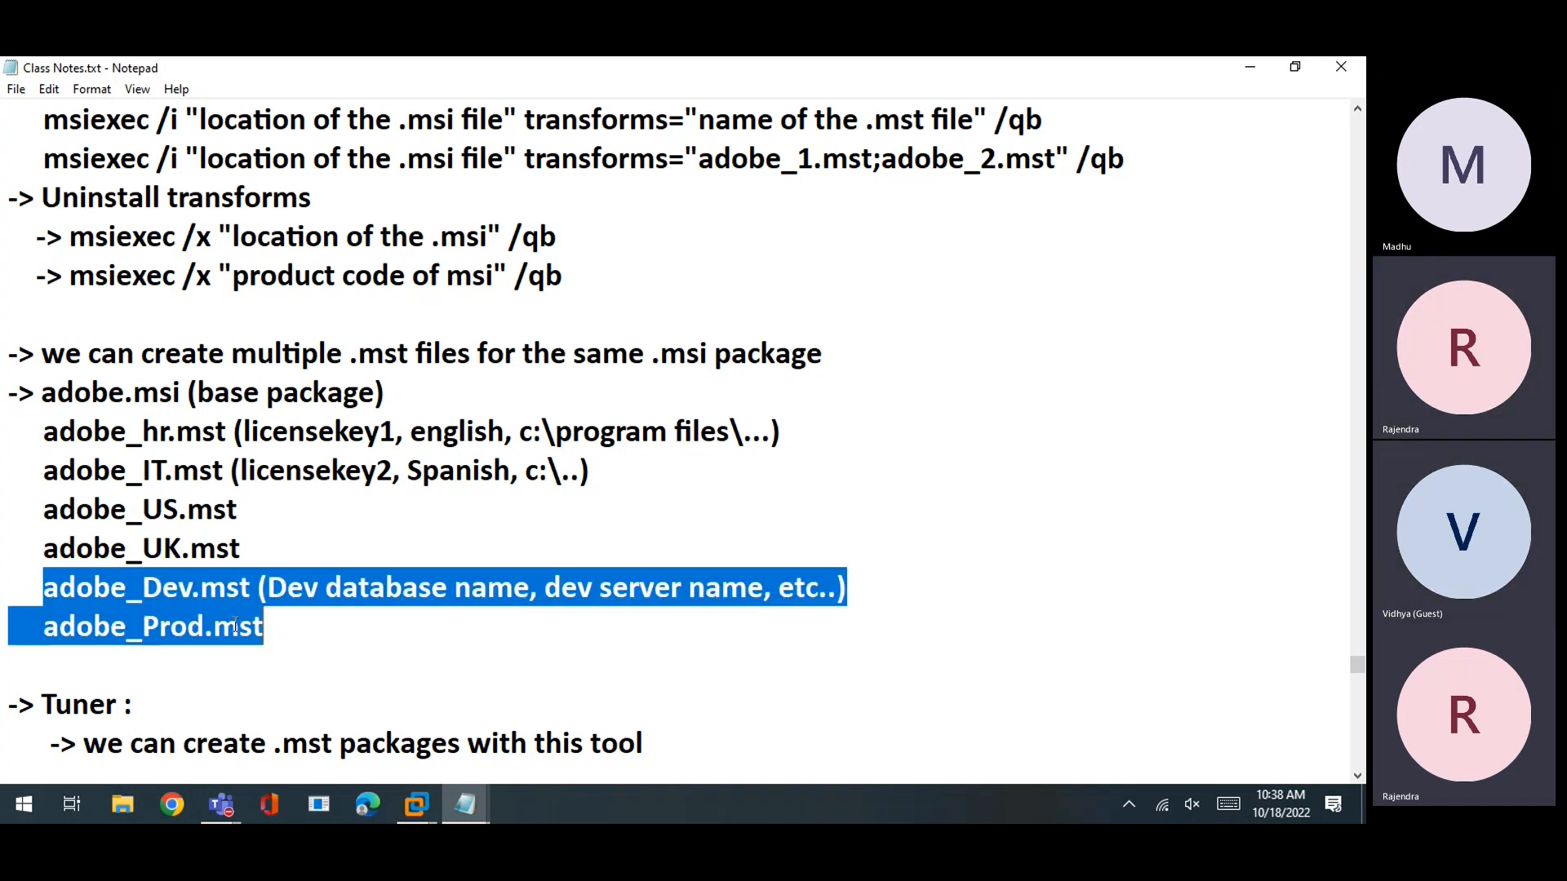
click(205, 614)
drag(144, 590, 191, 625)
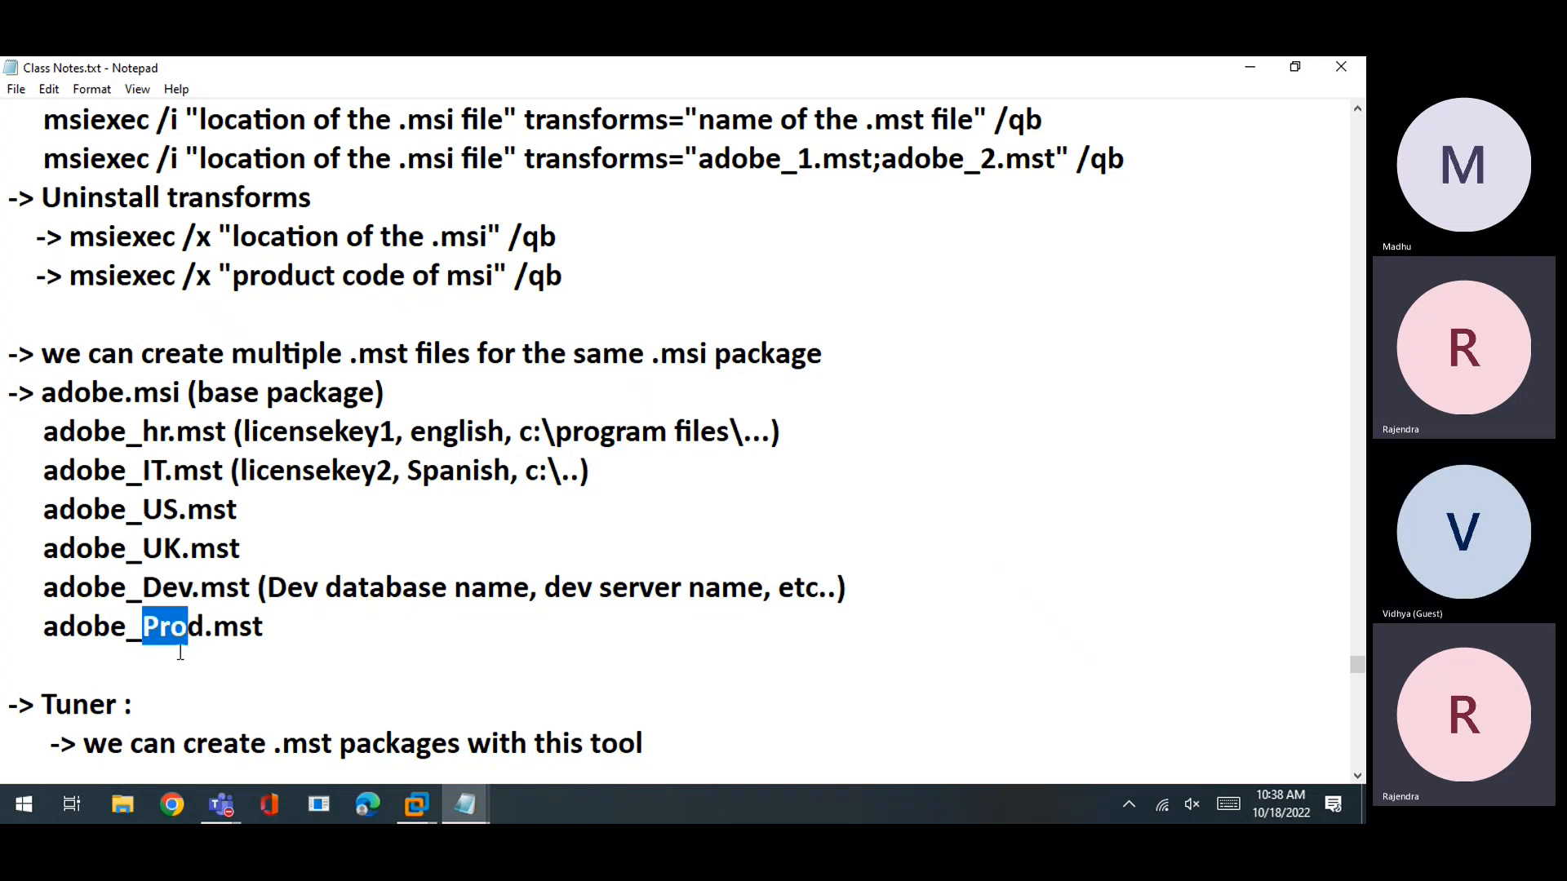
click(176, 657)
click(282, 626)
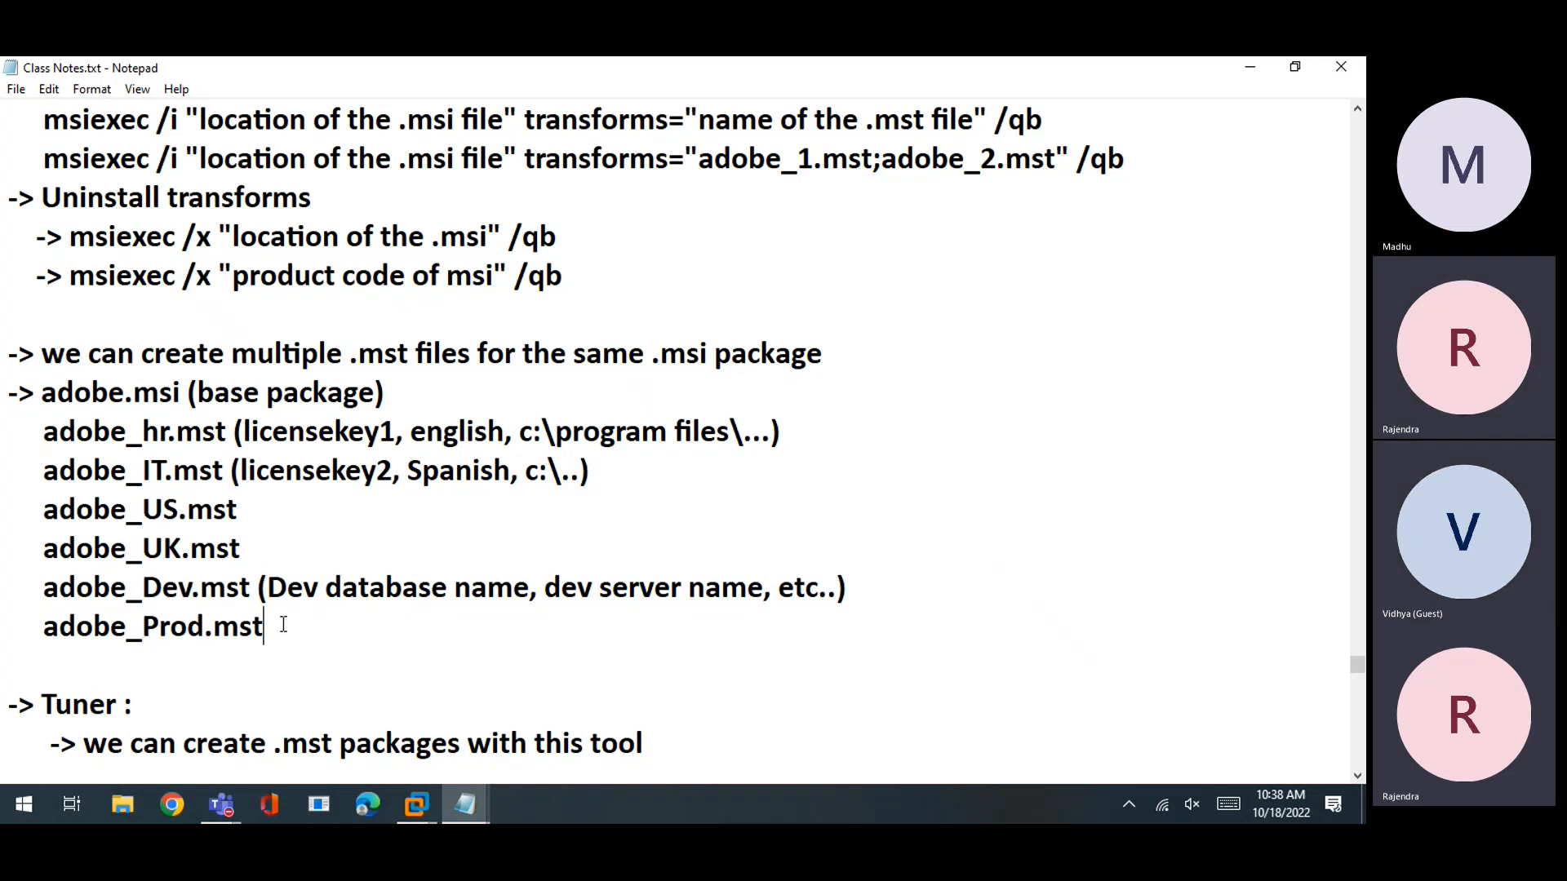
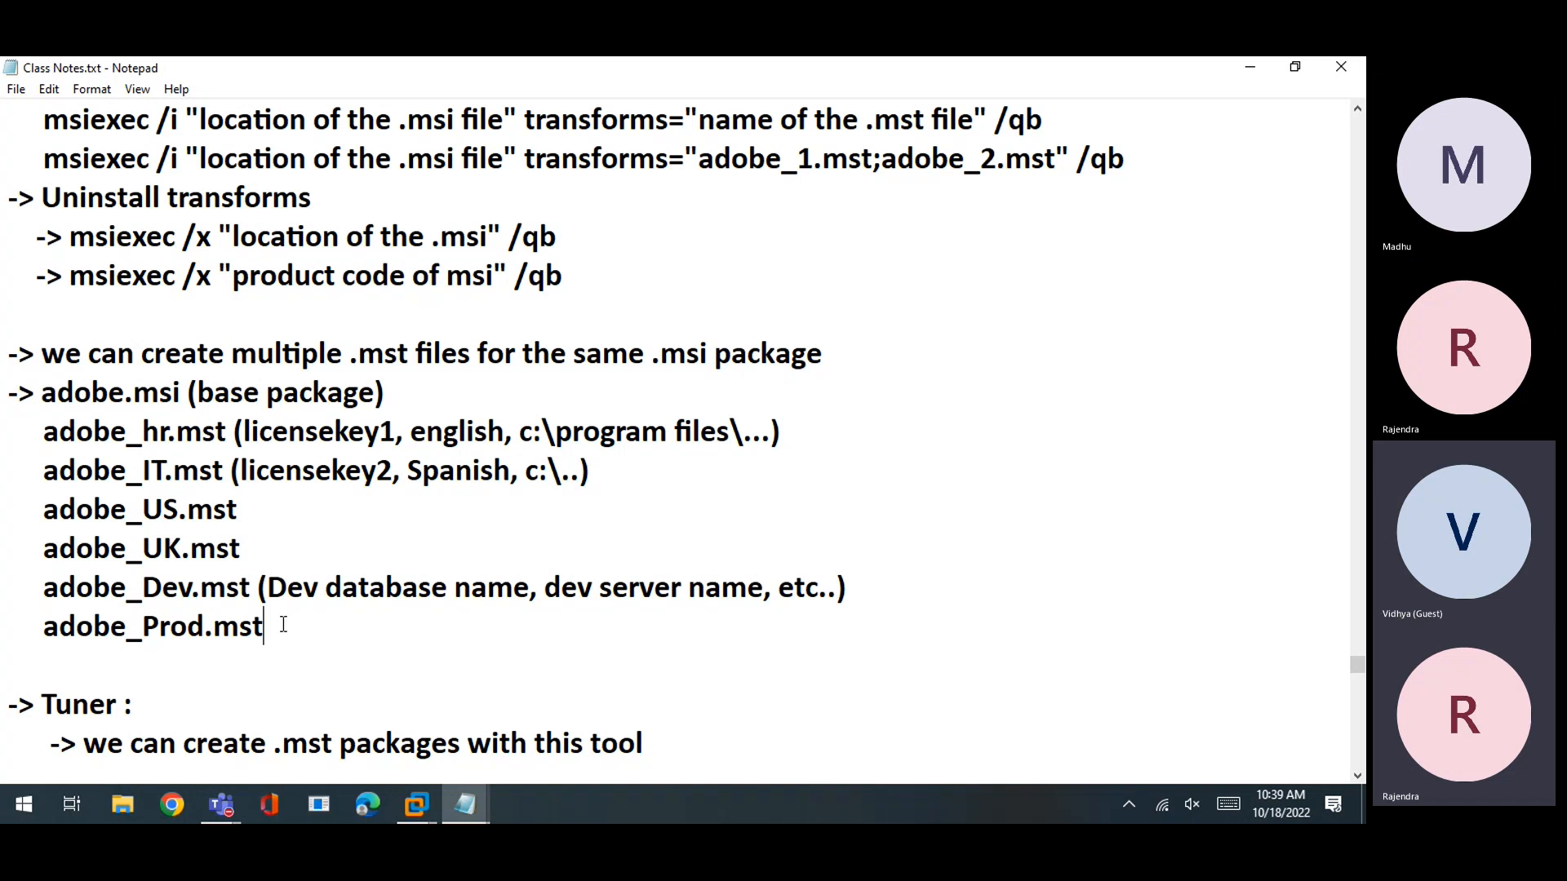
Review the notes on installing an MSI with a transform, highlighting adobe_hr, adobe_IT, adobe_US and adobe_UK.mst
scroll(42, 462, up, 1)
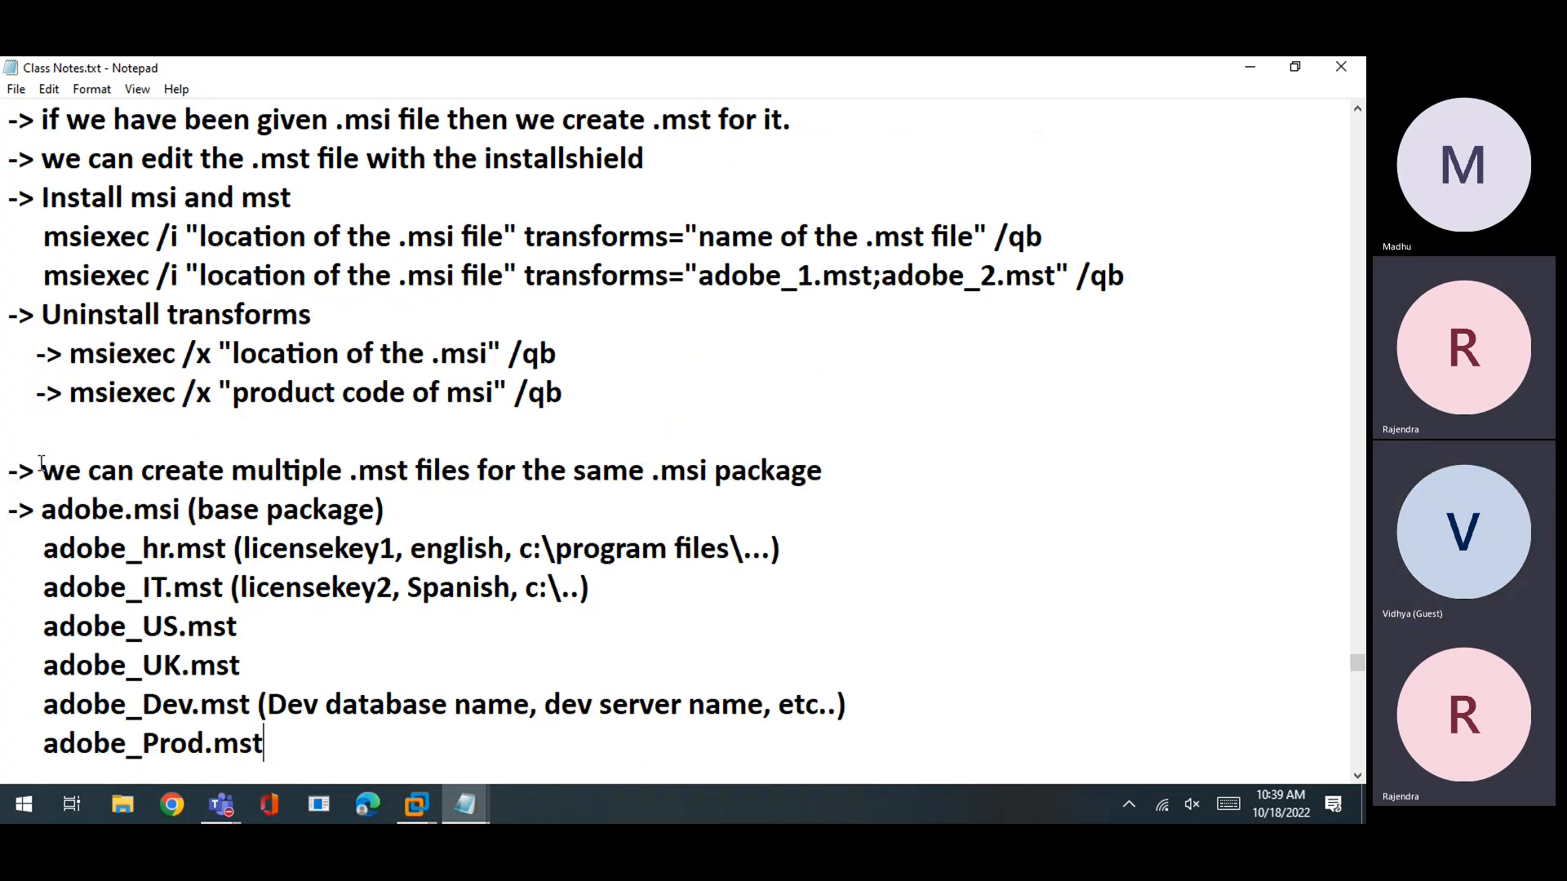
click(67, 200)
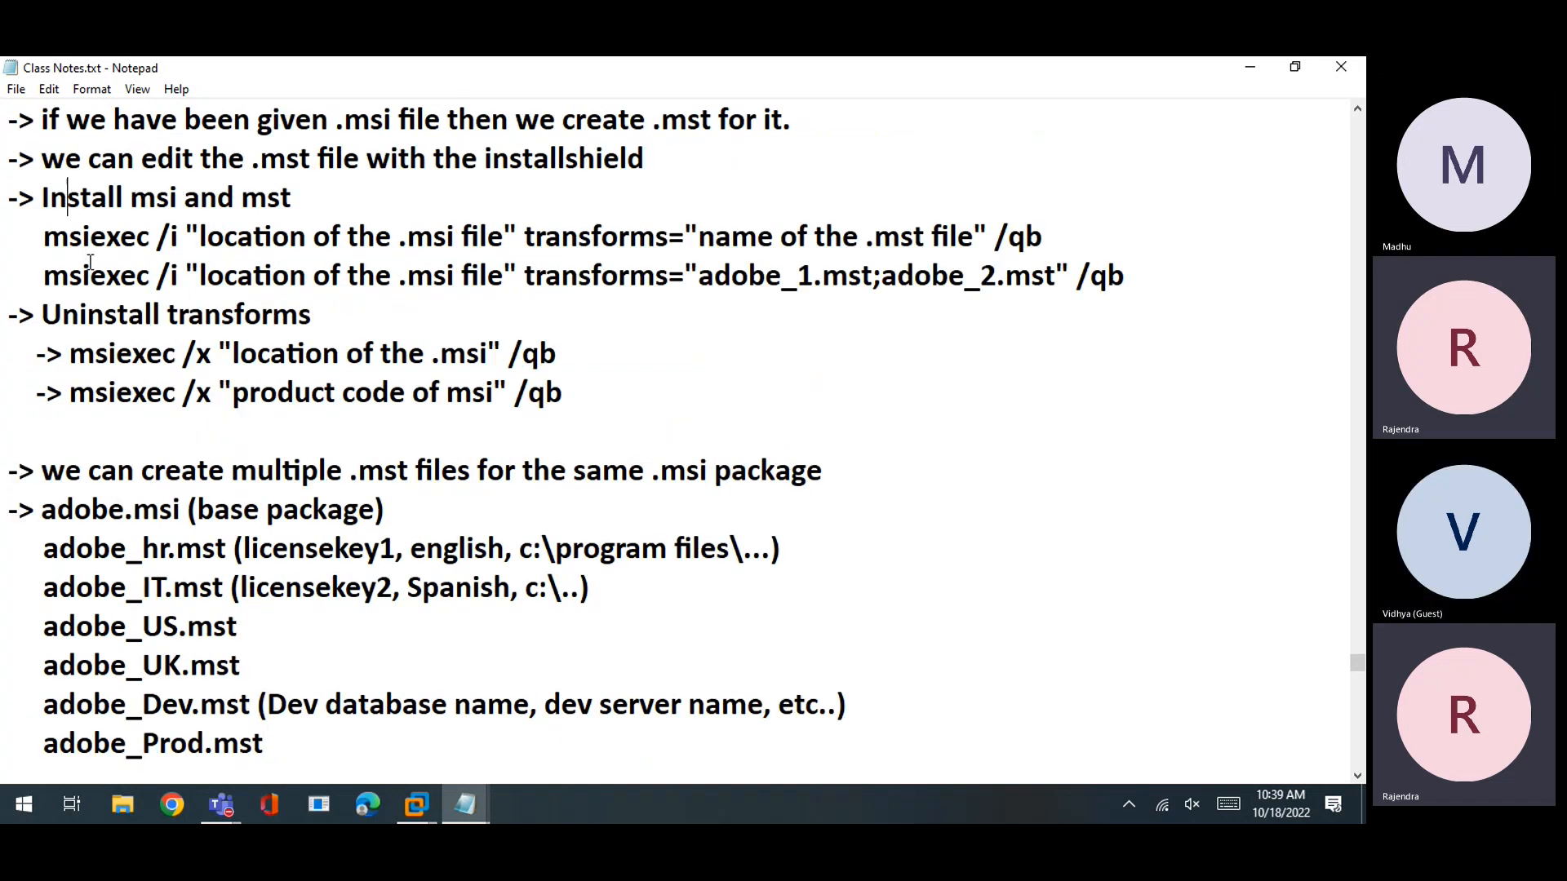
drag(43, 237, 122, 237)
click(408, 237)
drag(577, 237, 842, 237)
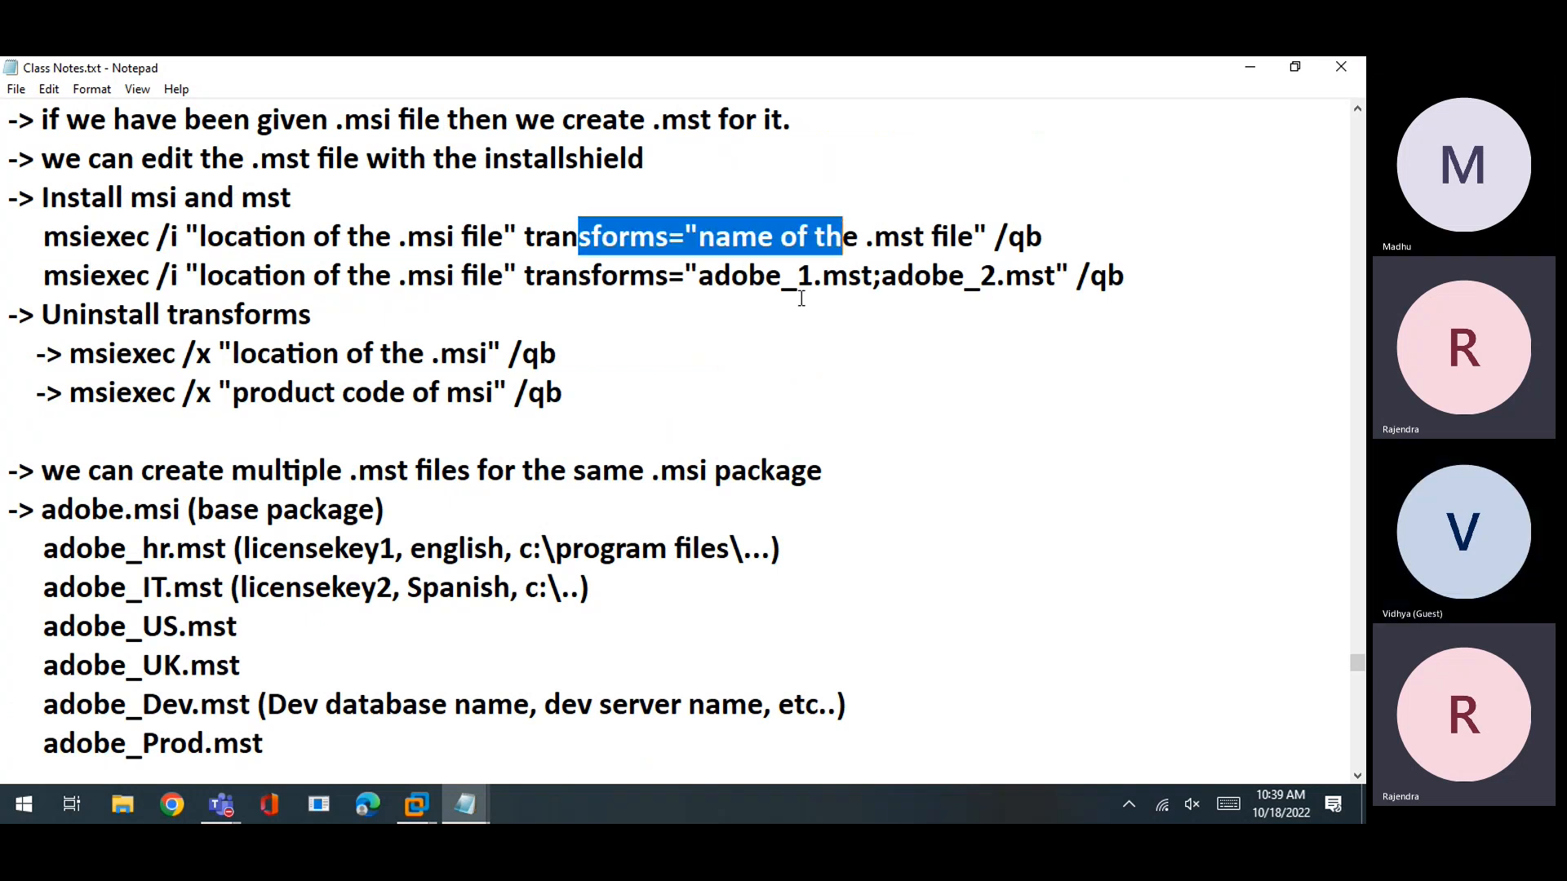
click(801, 298)
drag(60, 550, 218, 550)
click(95, 589)
drag(96, 589, 216, 589)
drag(126, 626, 164, 665)
drag(46, 550, 229, 545)
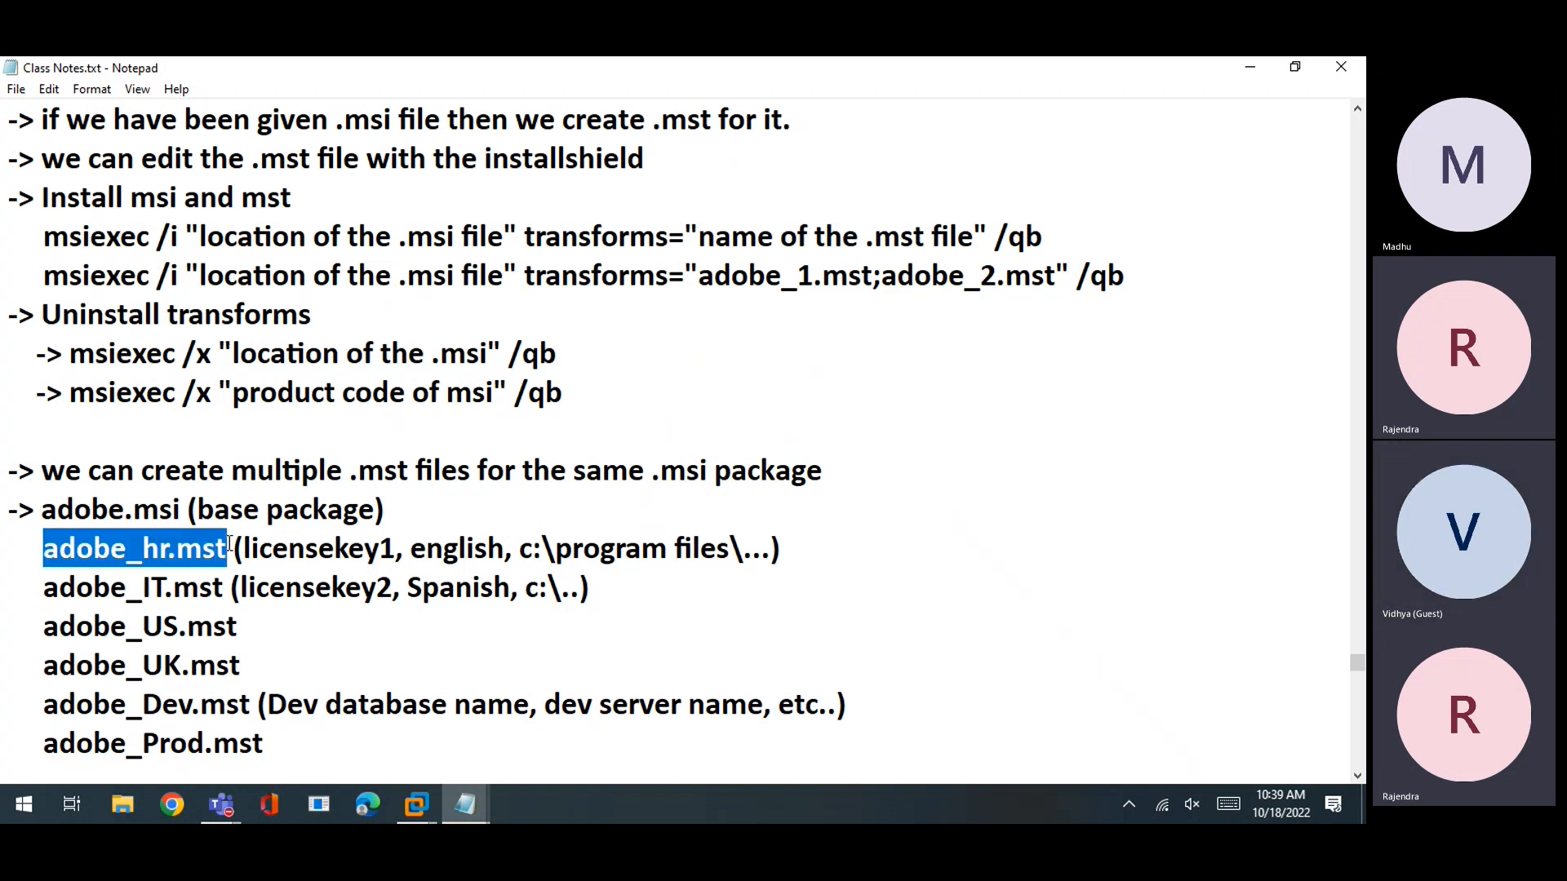
drag(59, 588, 30, 548)
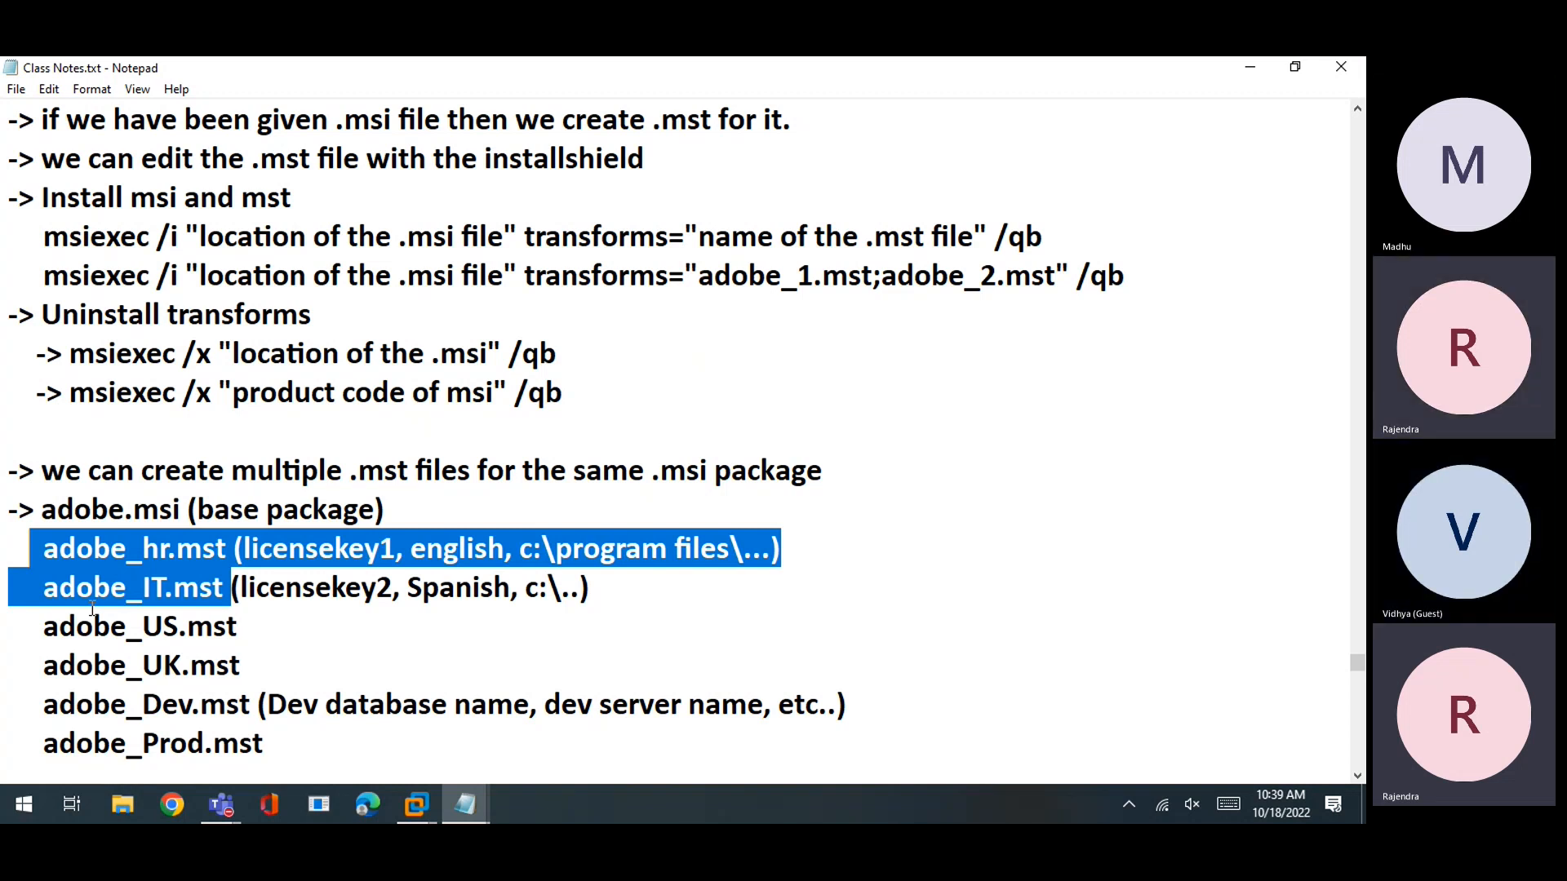
click(313, 510)
Walk through the install command that applies two transforms, adobe_1.mst and adobe_2.mst
scroll(315, 506, up, 1)
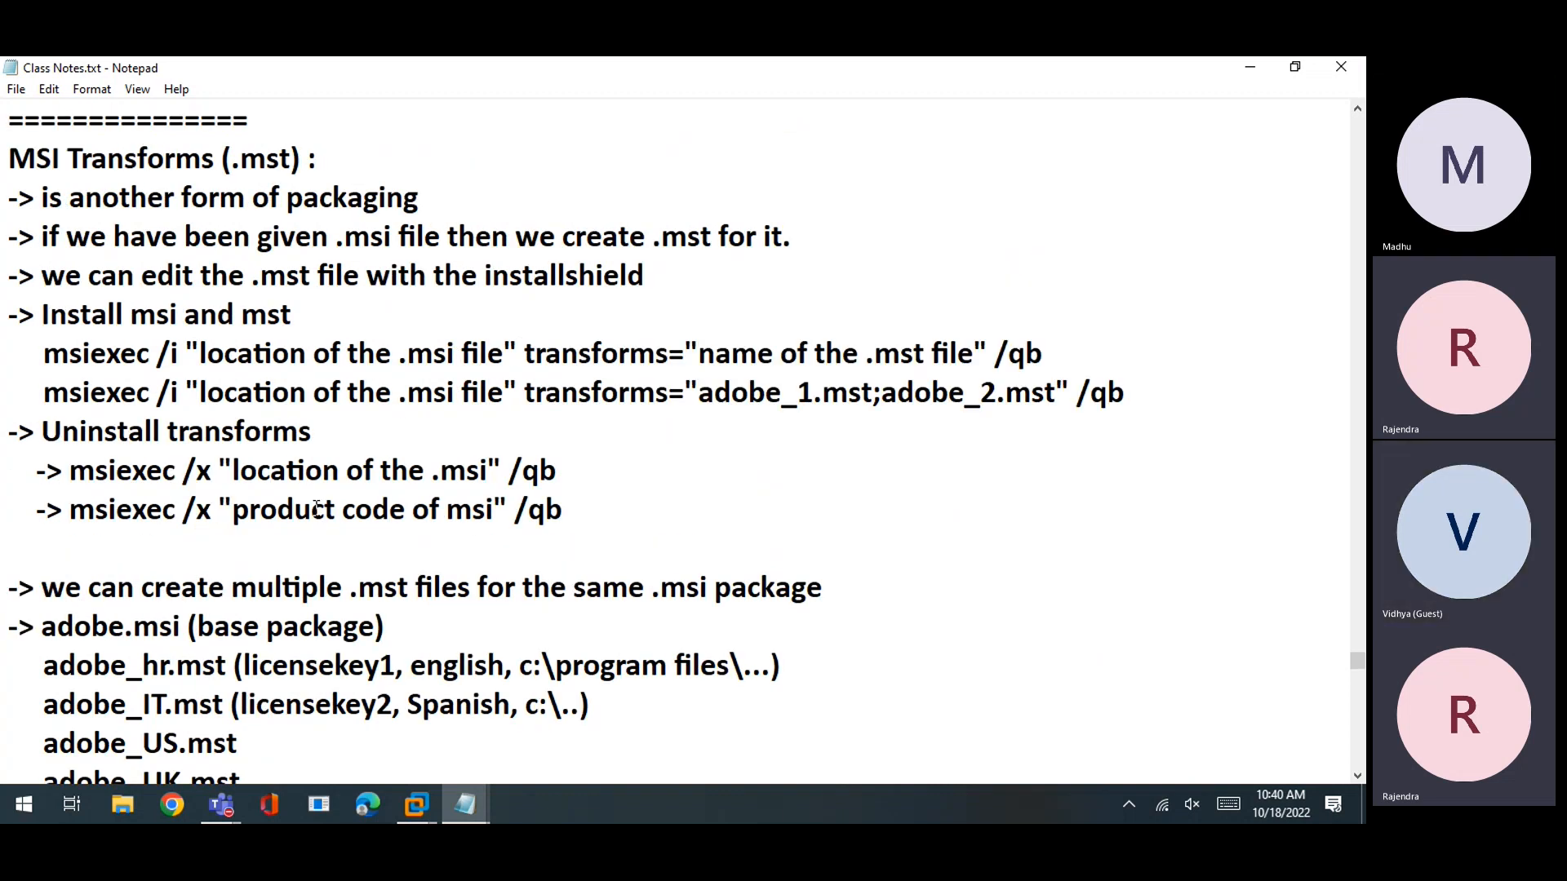
scroll(316, 507, down, 3)
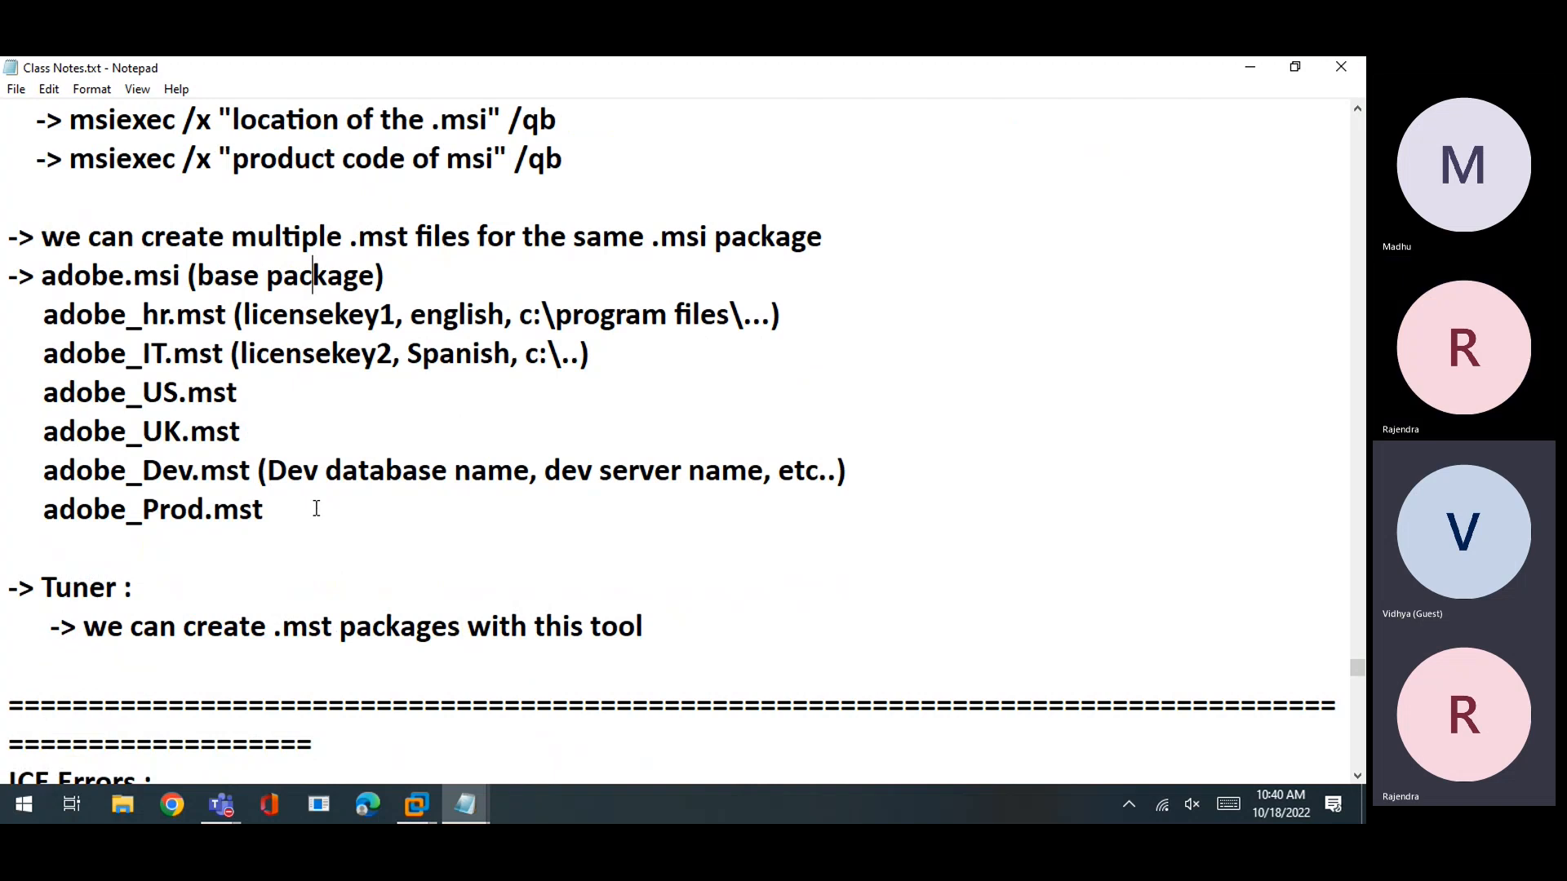
scroll(316, 508, up, 2)
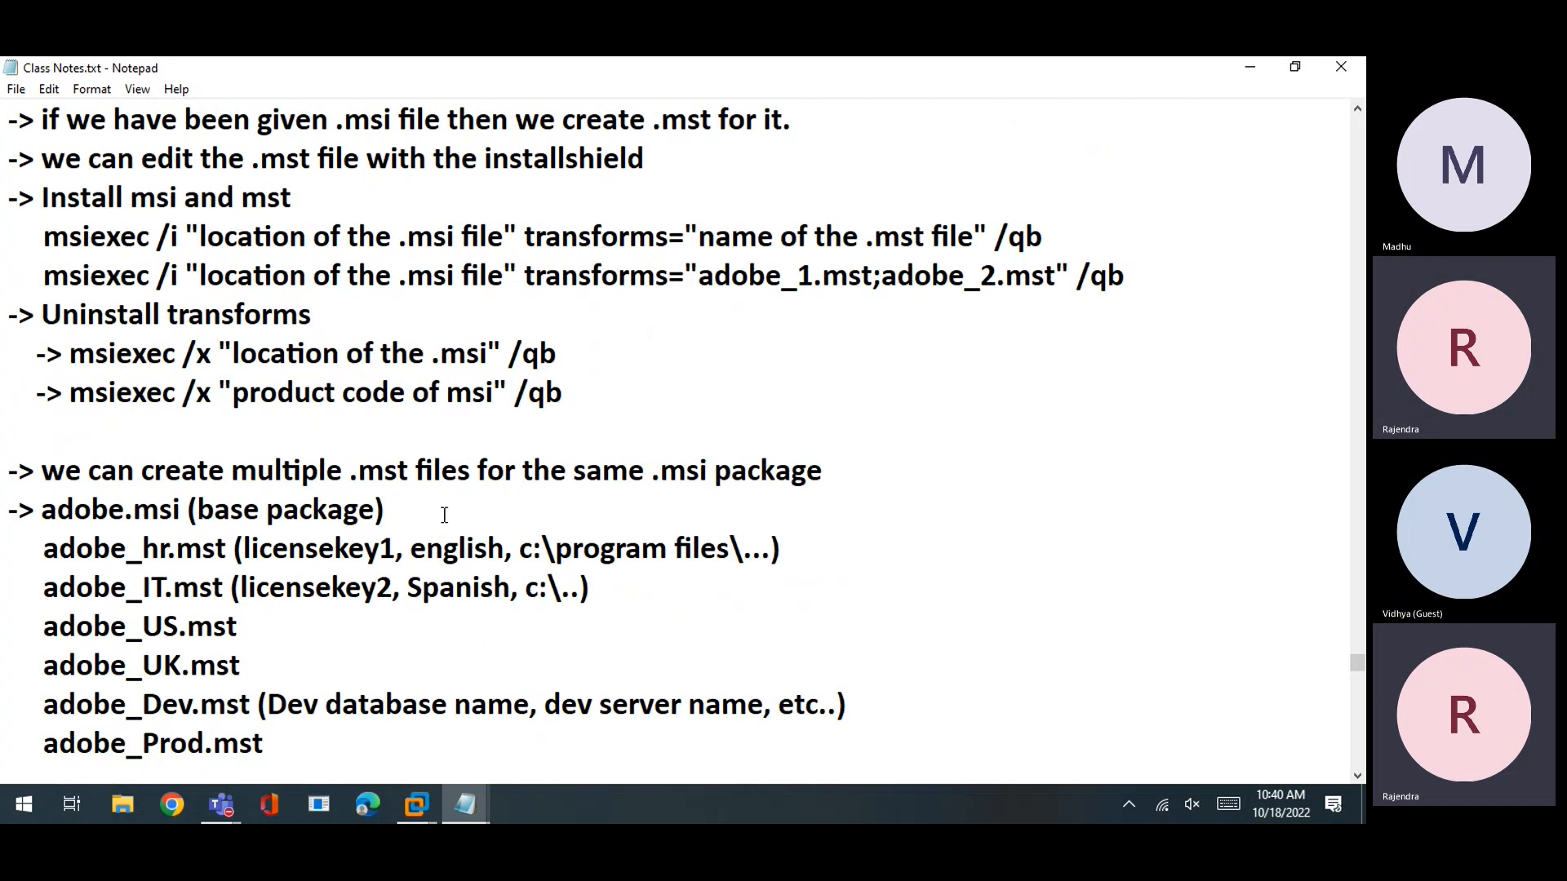
click(407, 329)
drag(43, 276, 1154, 283)
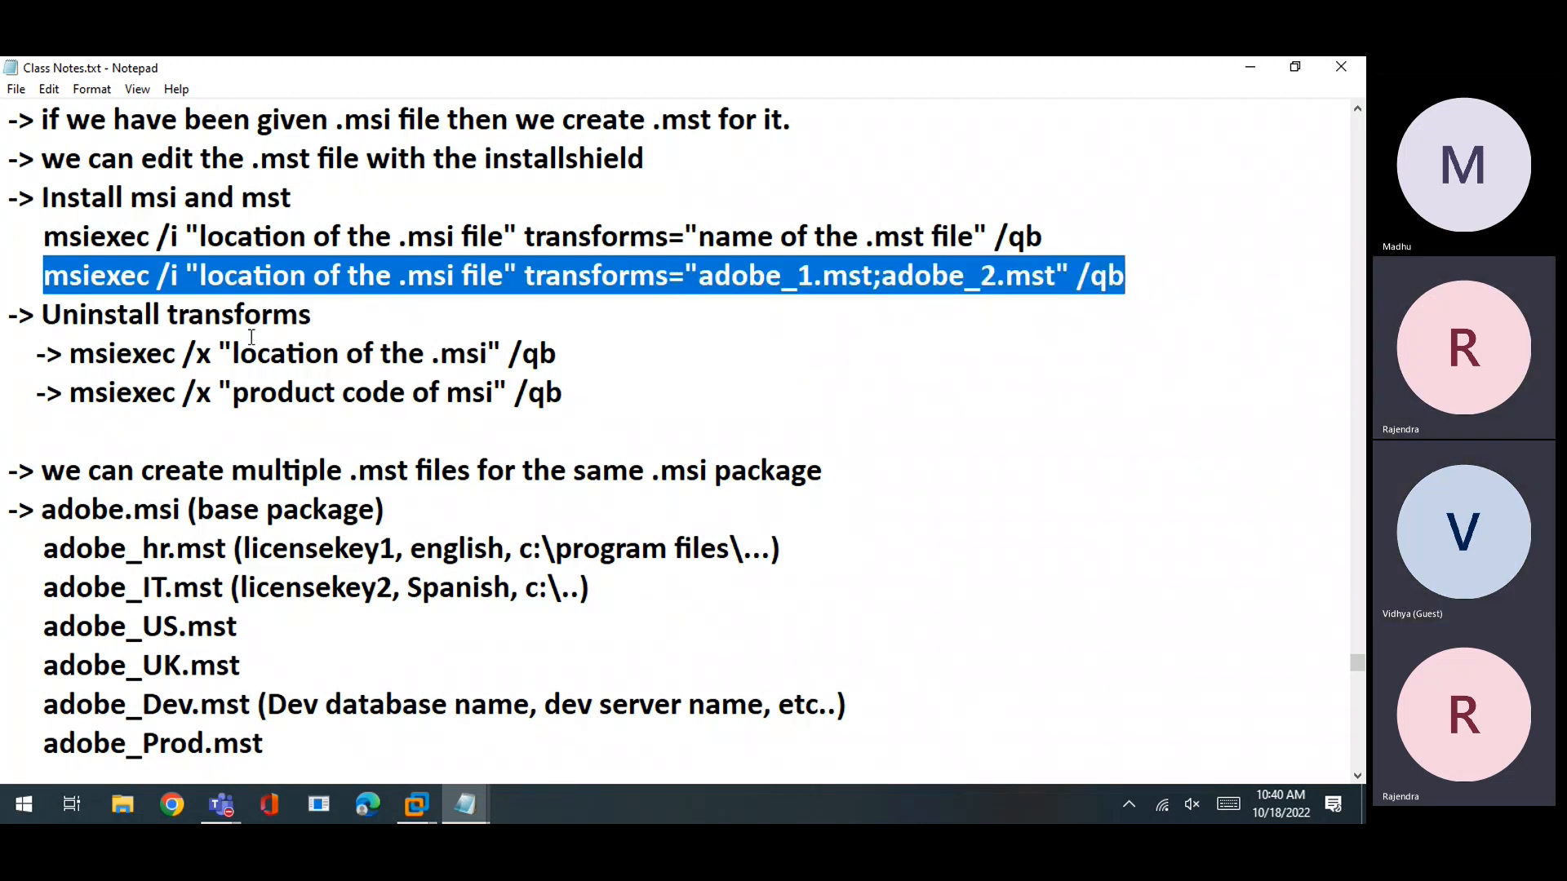
click(453, 386)
drag(525, 282, 1047, 276)
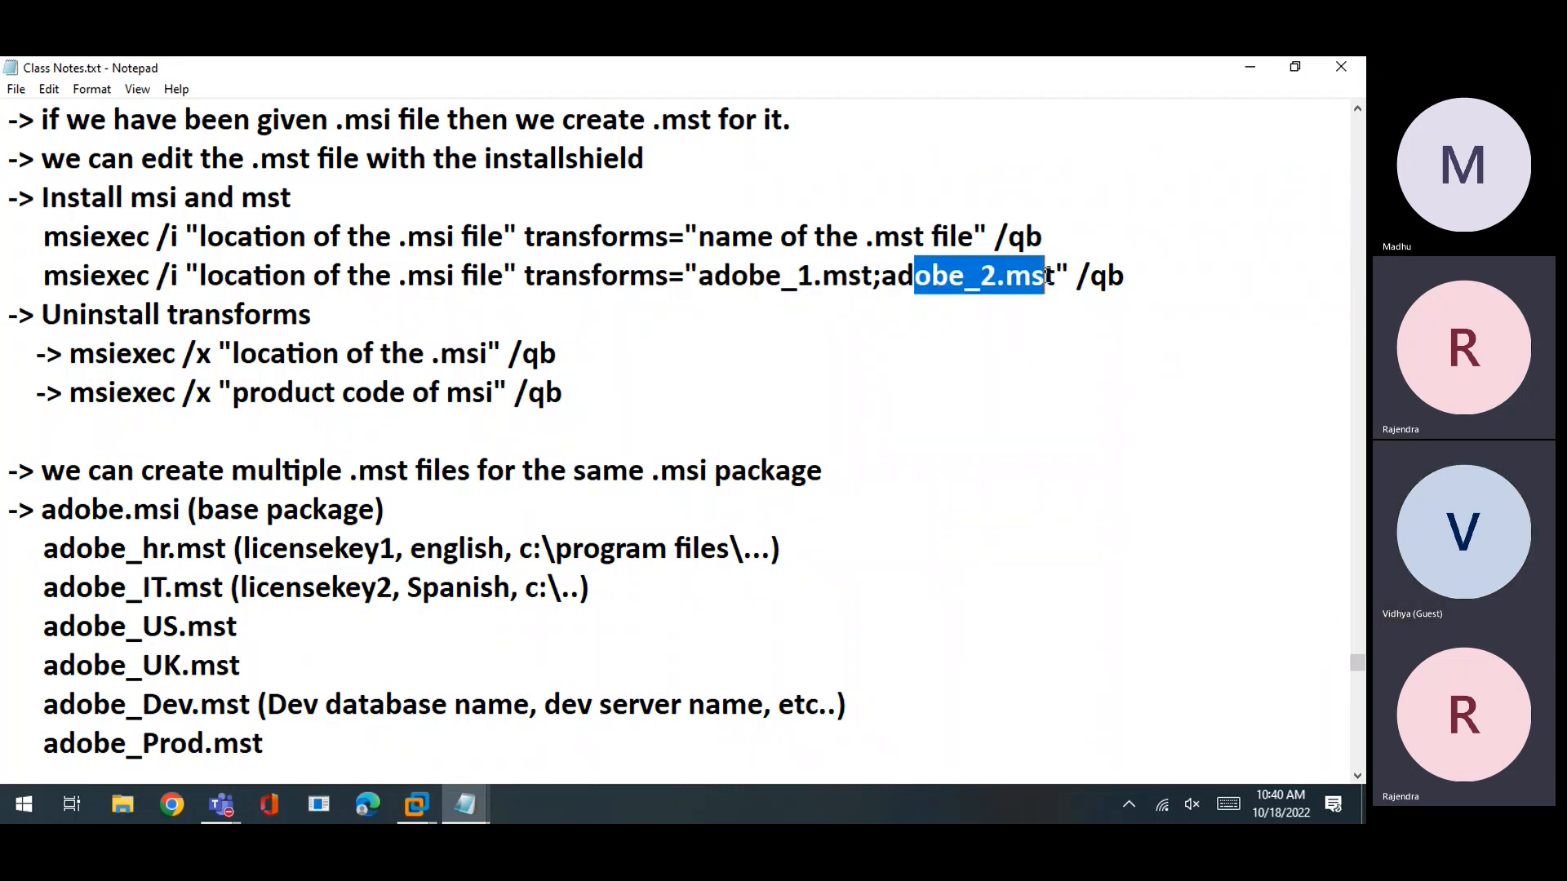
click(1005, 359)
drag(875, 278, 702, 279)
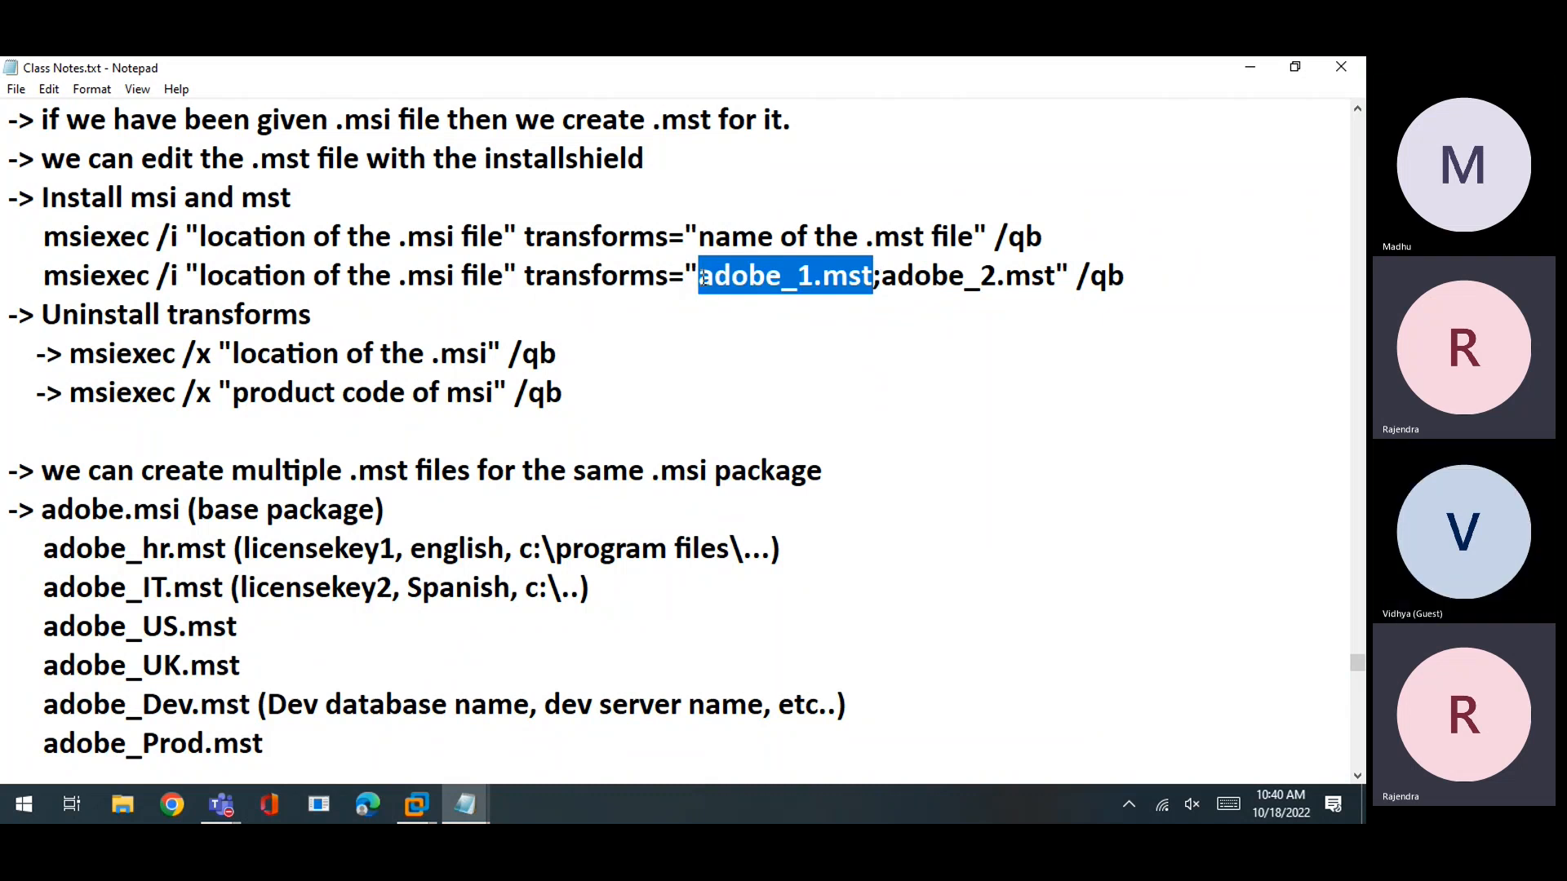
drag(882, 276, 1054, 276)
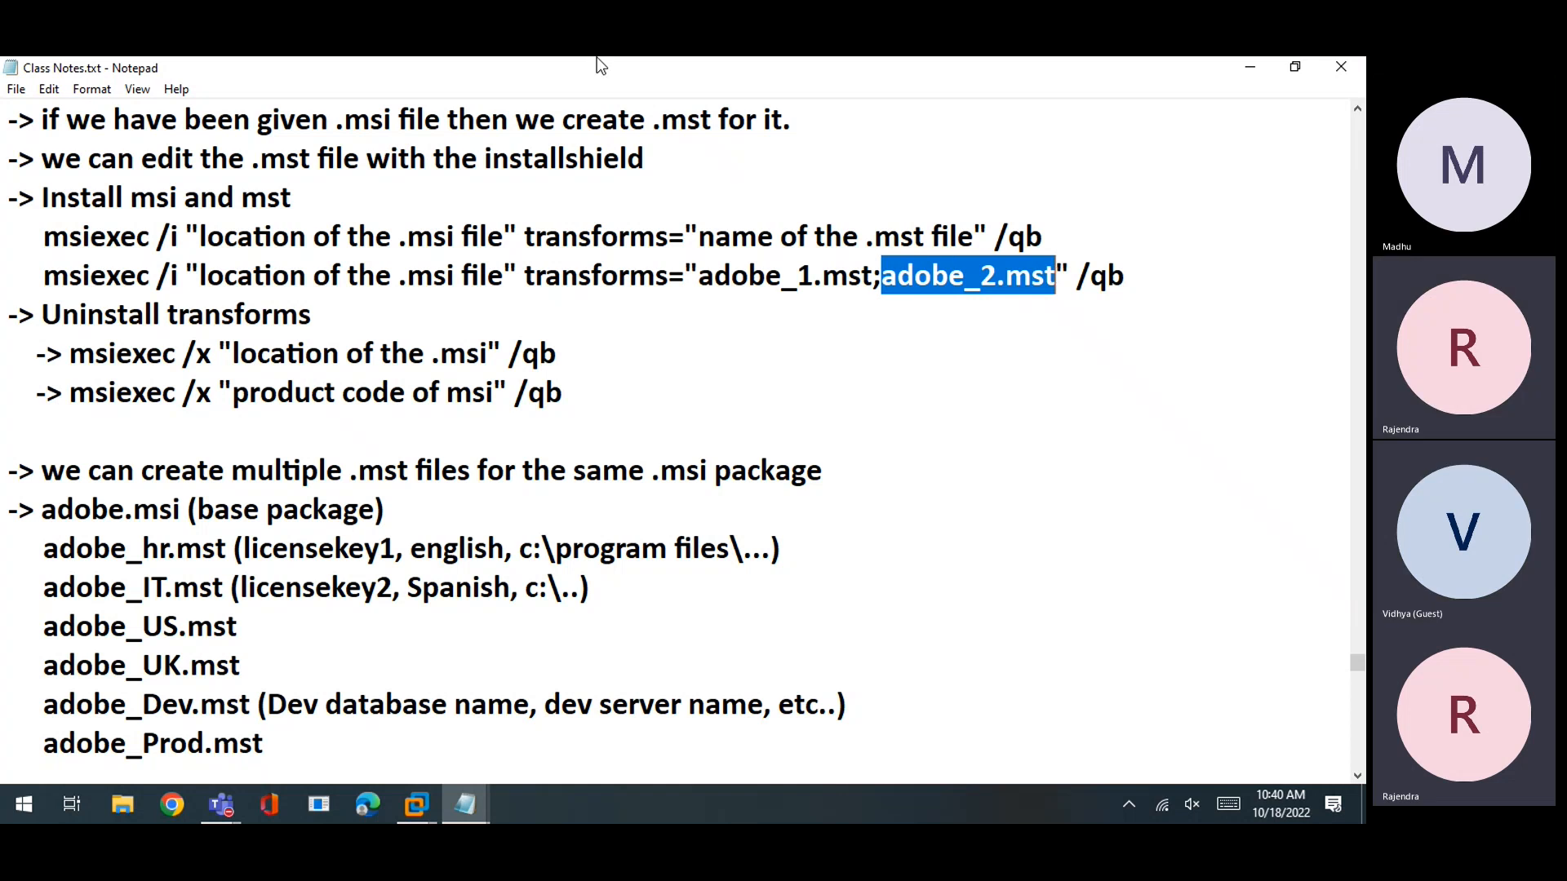
click(701, 280)
drag(702, 280, 874, 280)
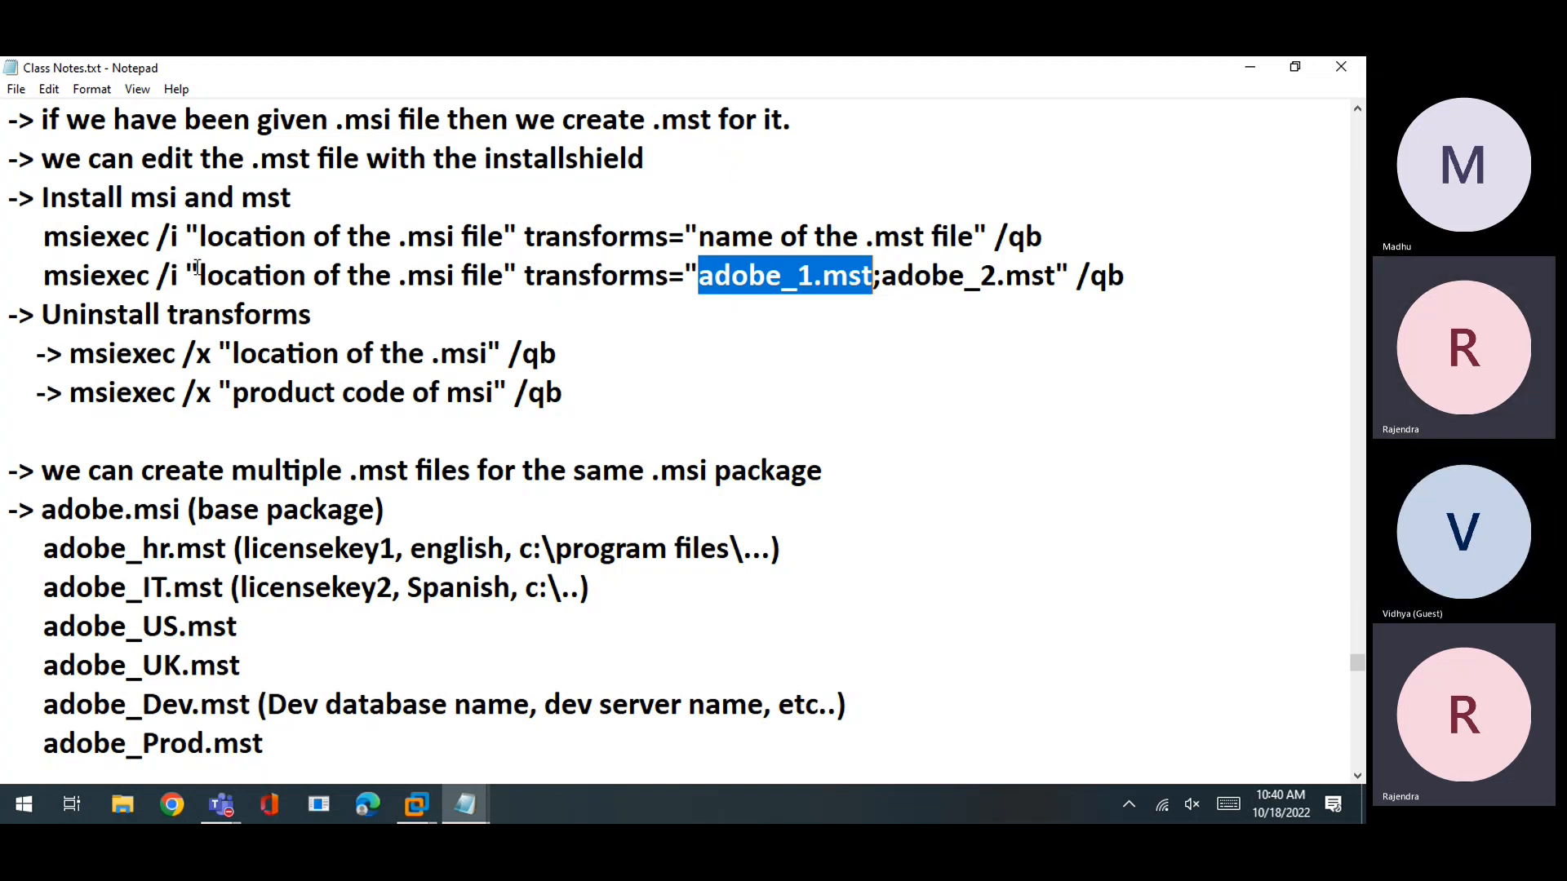
click(305, 353)
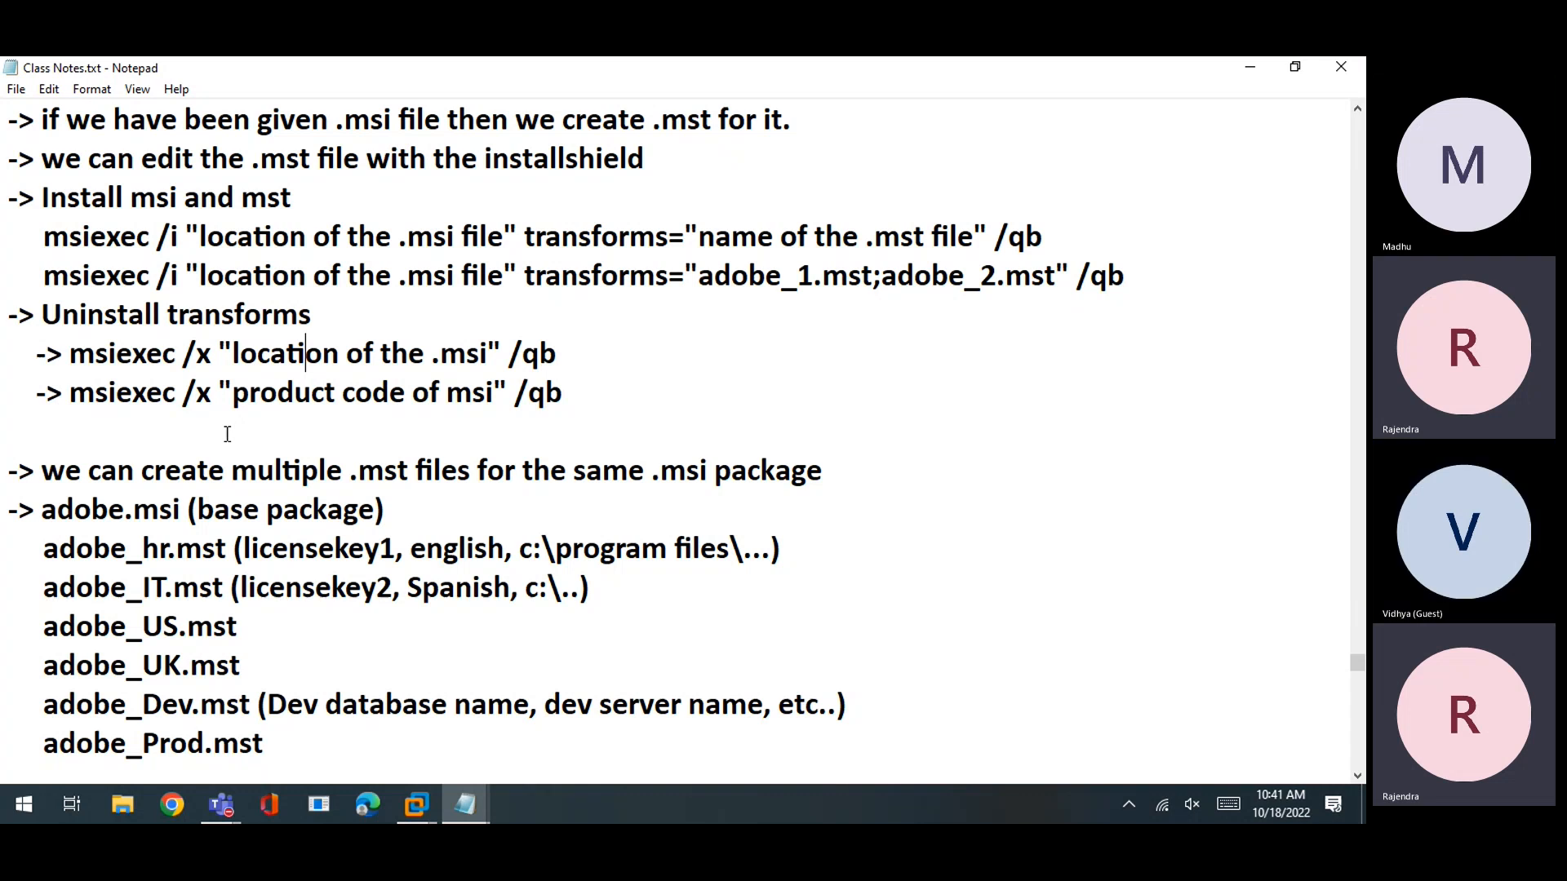
drag(526, 275, 1069, 276)
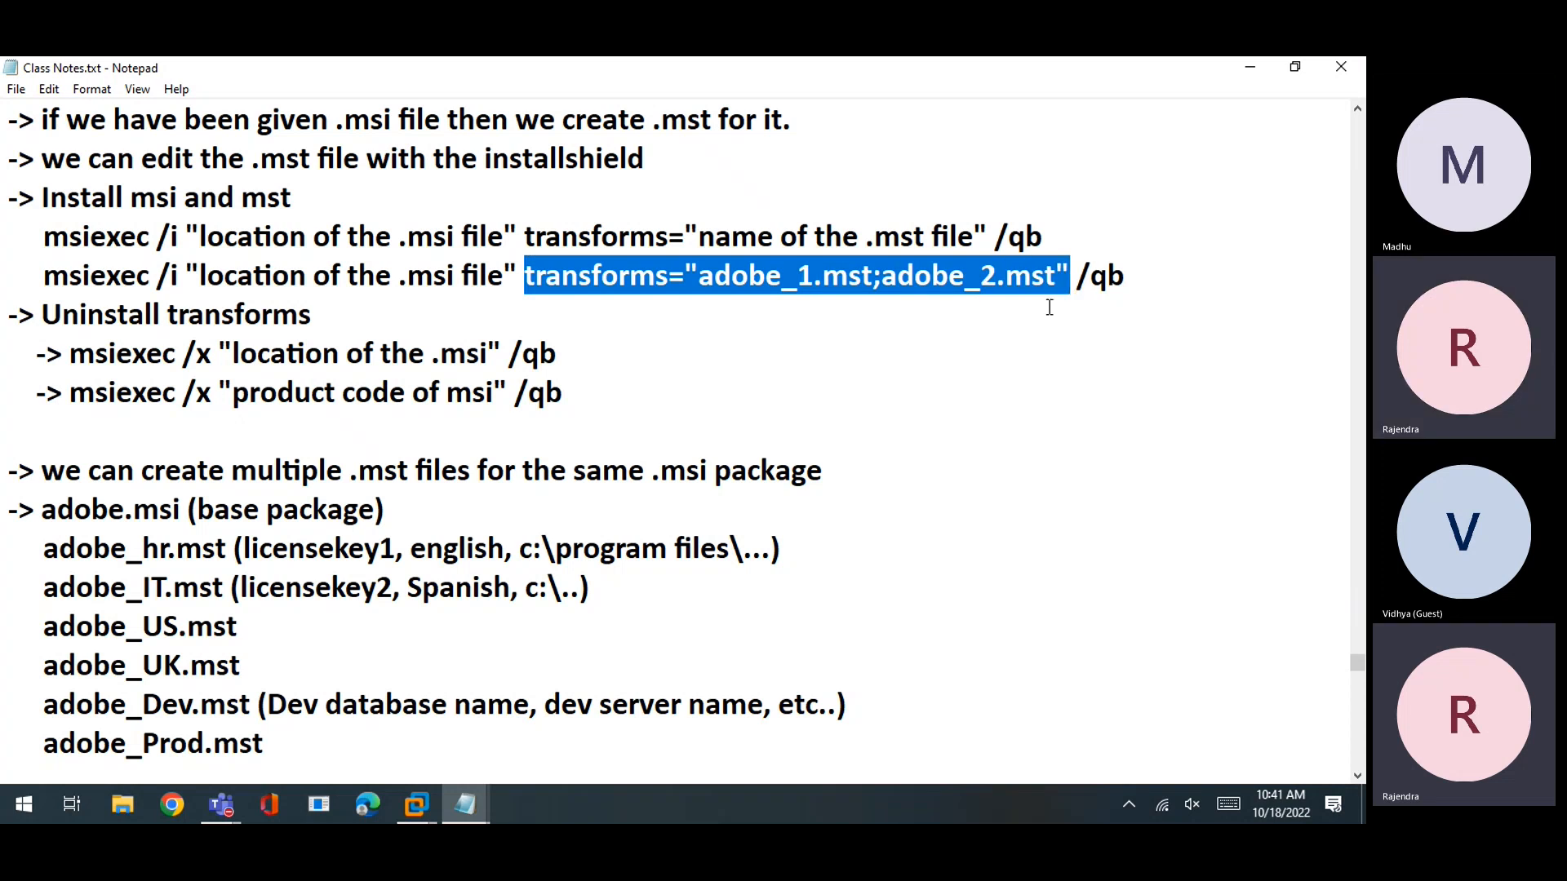
click(202, 365)
Review the notes on one adobe.msi base package with six transforms, adobe_hr.mst through adobe_Prod.mst
scroll(289, 727, down, 2)
drag(294, 545, 4, 257)
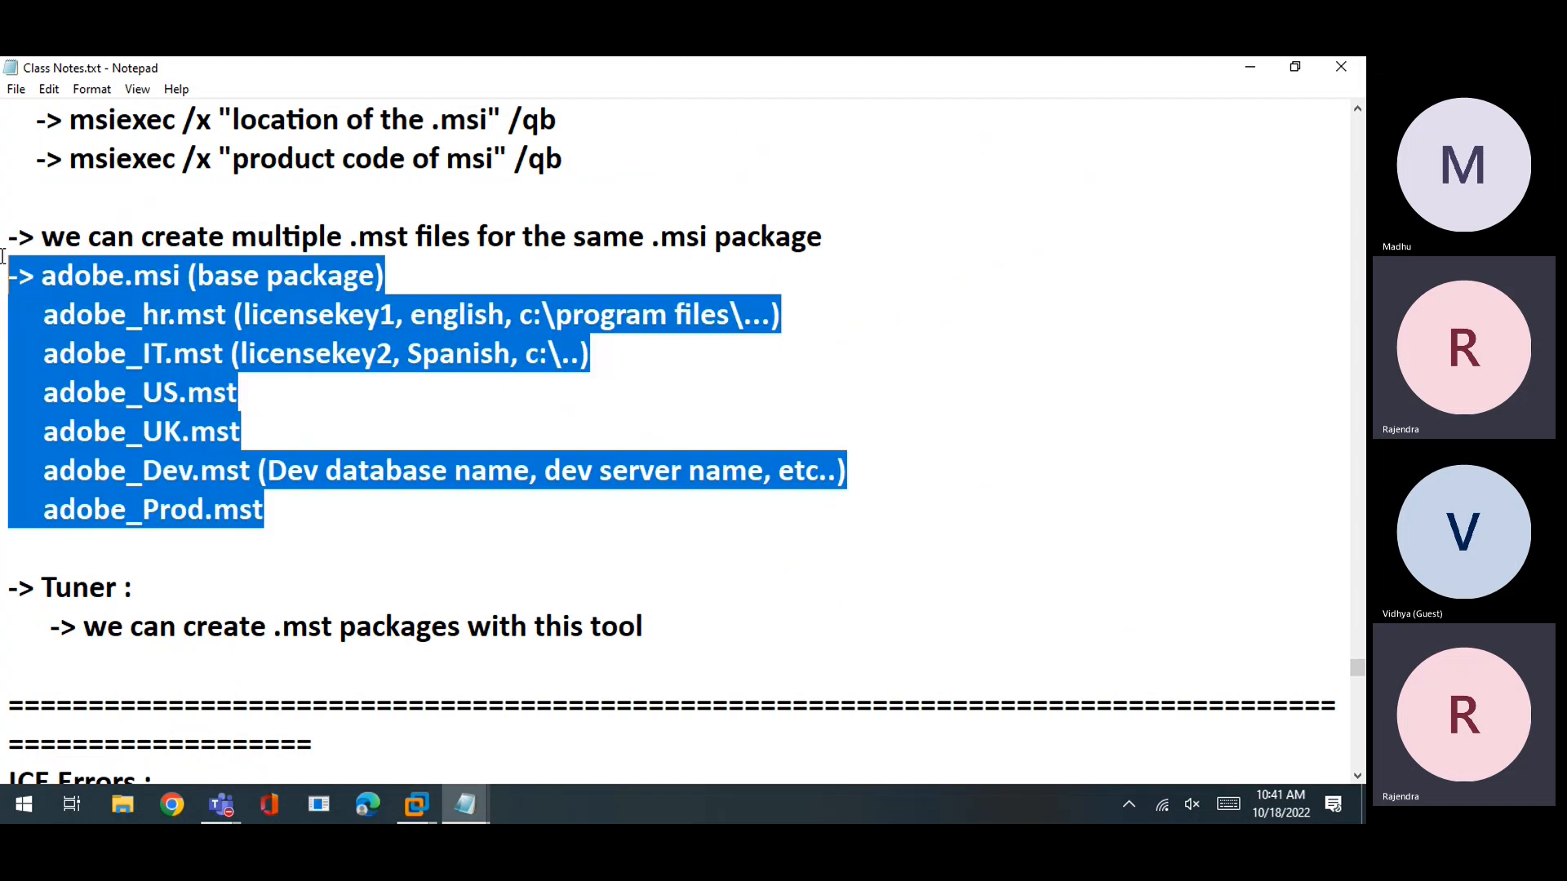
click(122, 387)
click(230, 235)
click(98, 330)
click(132, 444)
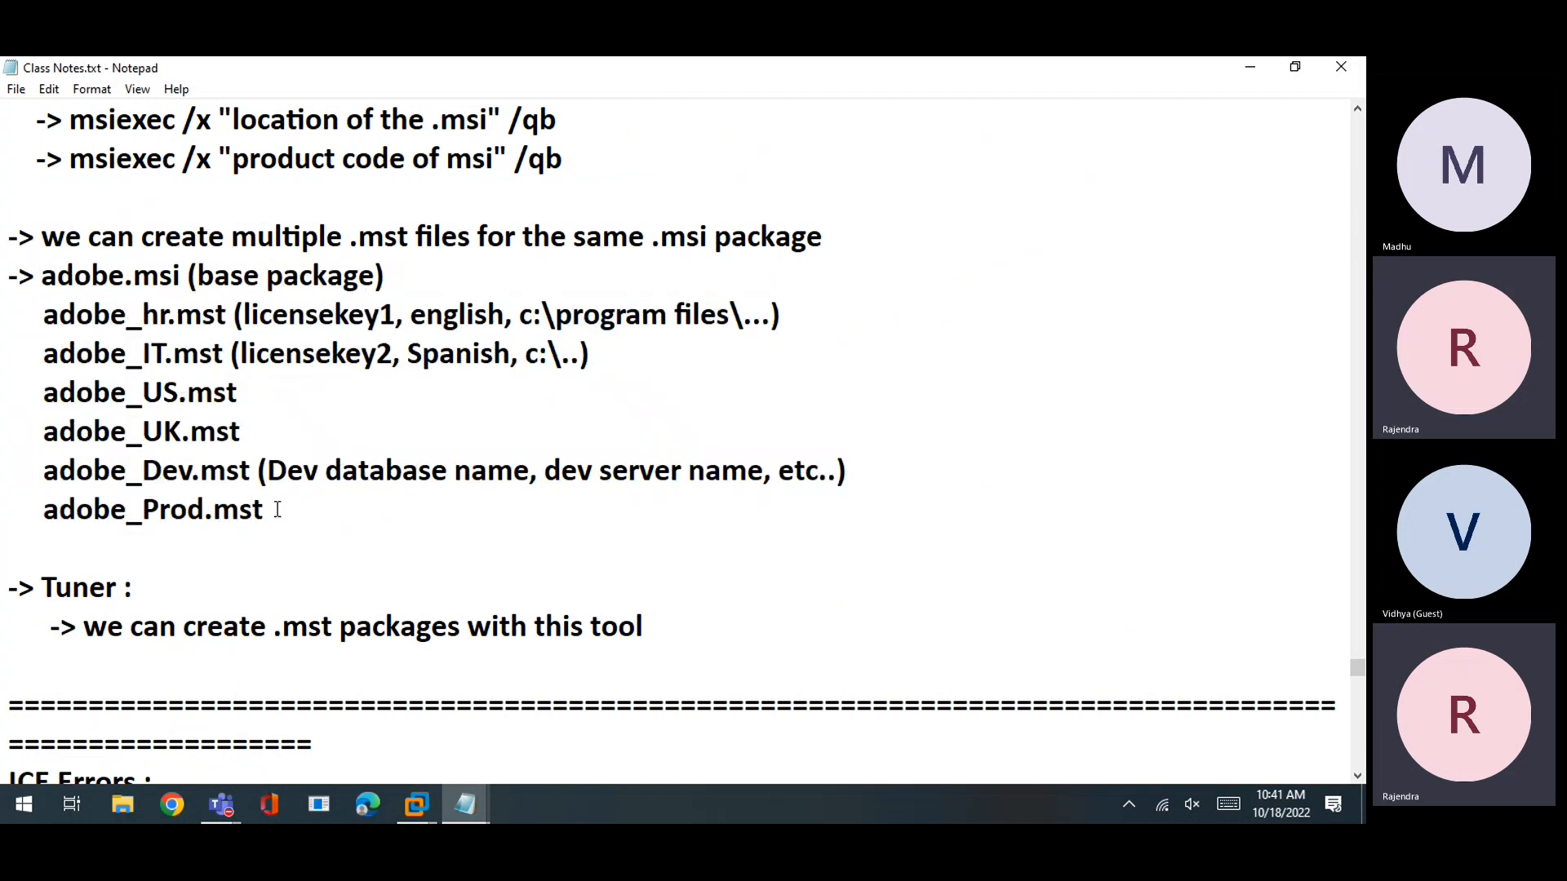
drag(277, 511, 6, 314)
click(249, 394)
drag(307, 533, 37, 315)
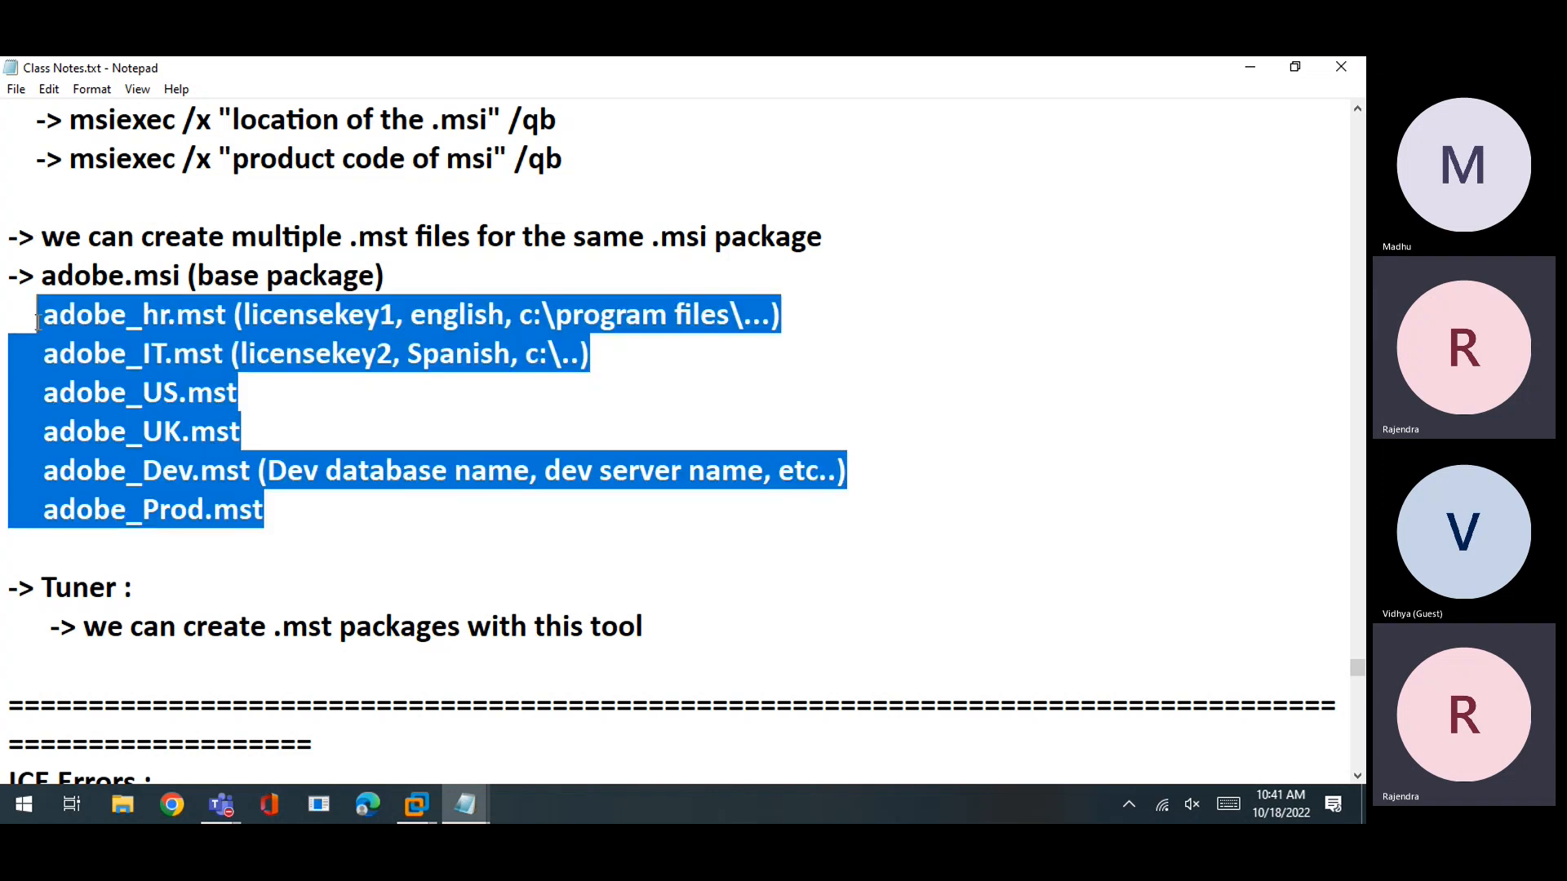
click(162, 343)
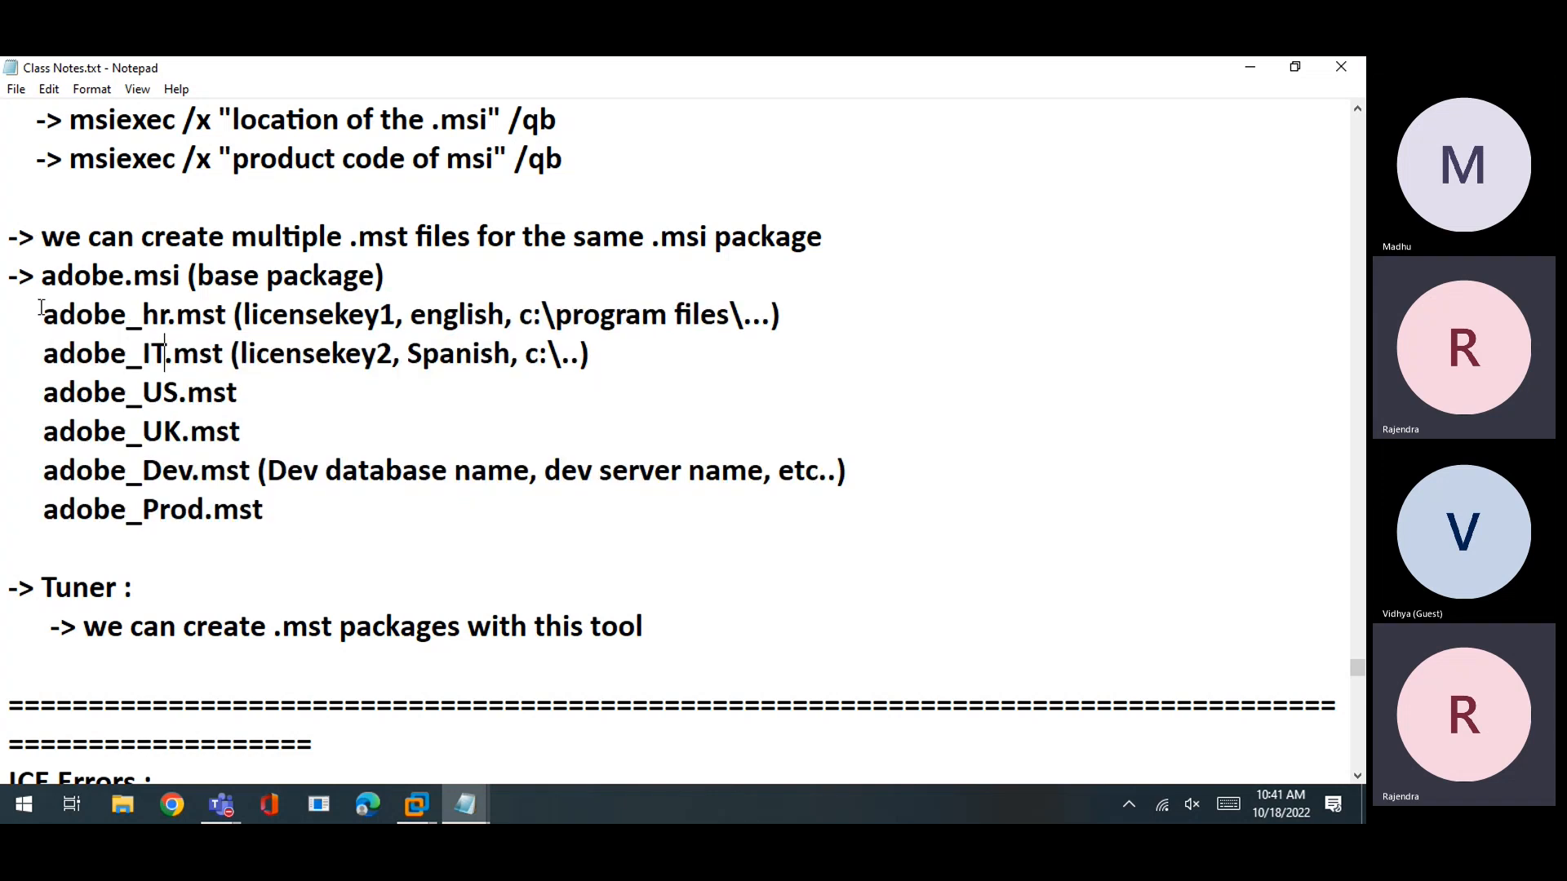
mouse_move(41, 275)
mouse_down()
mouse_move(186, 276)
mouse_move(55, 264)
mouse_up()
click(183, 275)
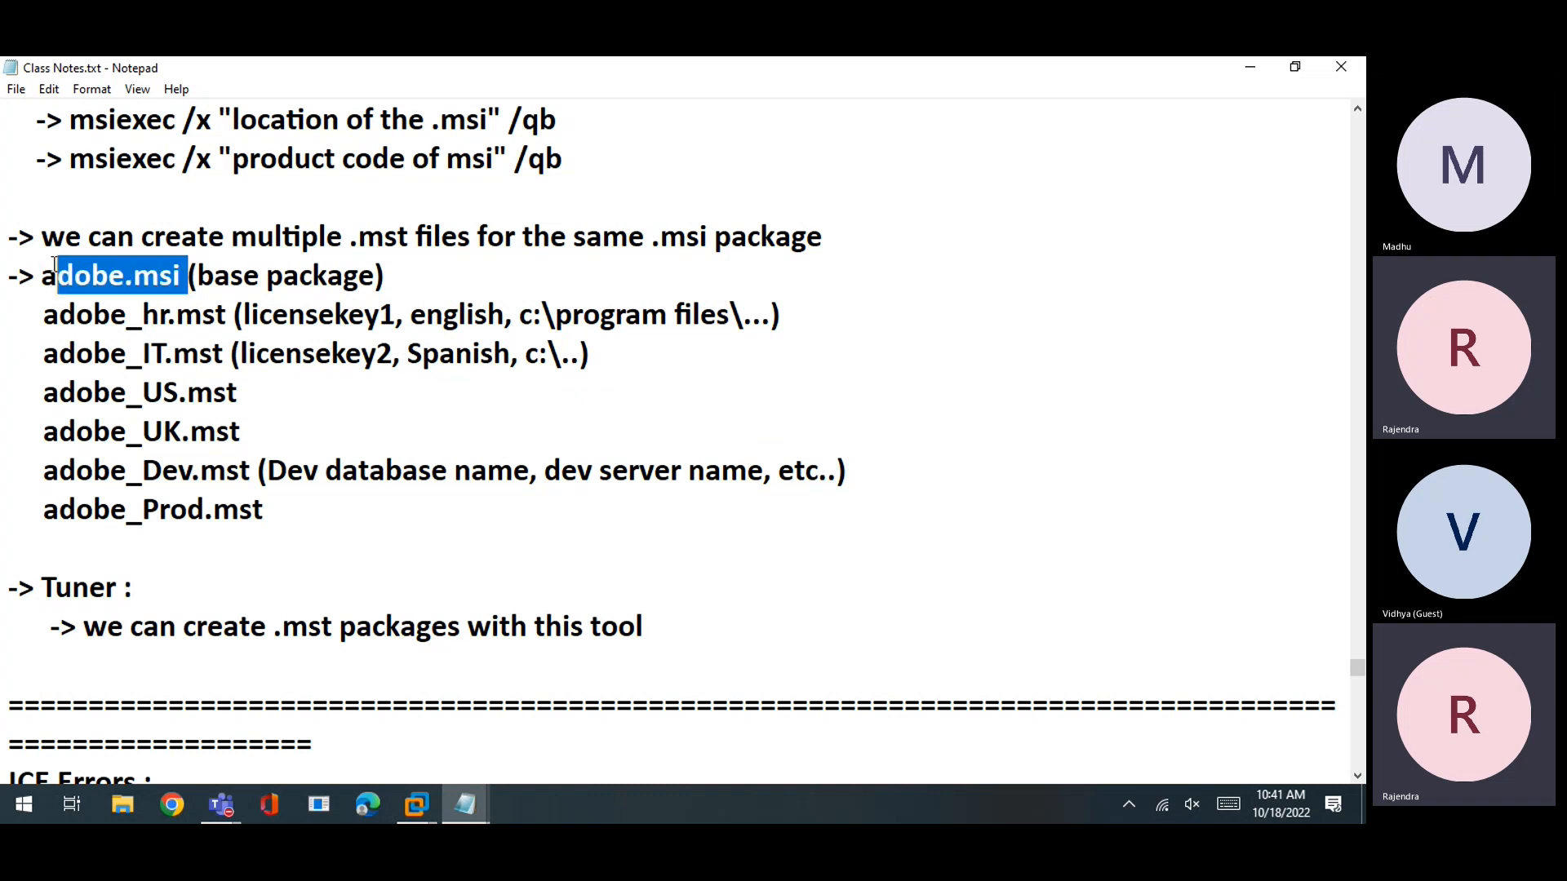
click(130, 311)
drag(188, 275, 3, 272)
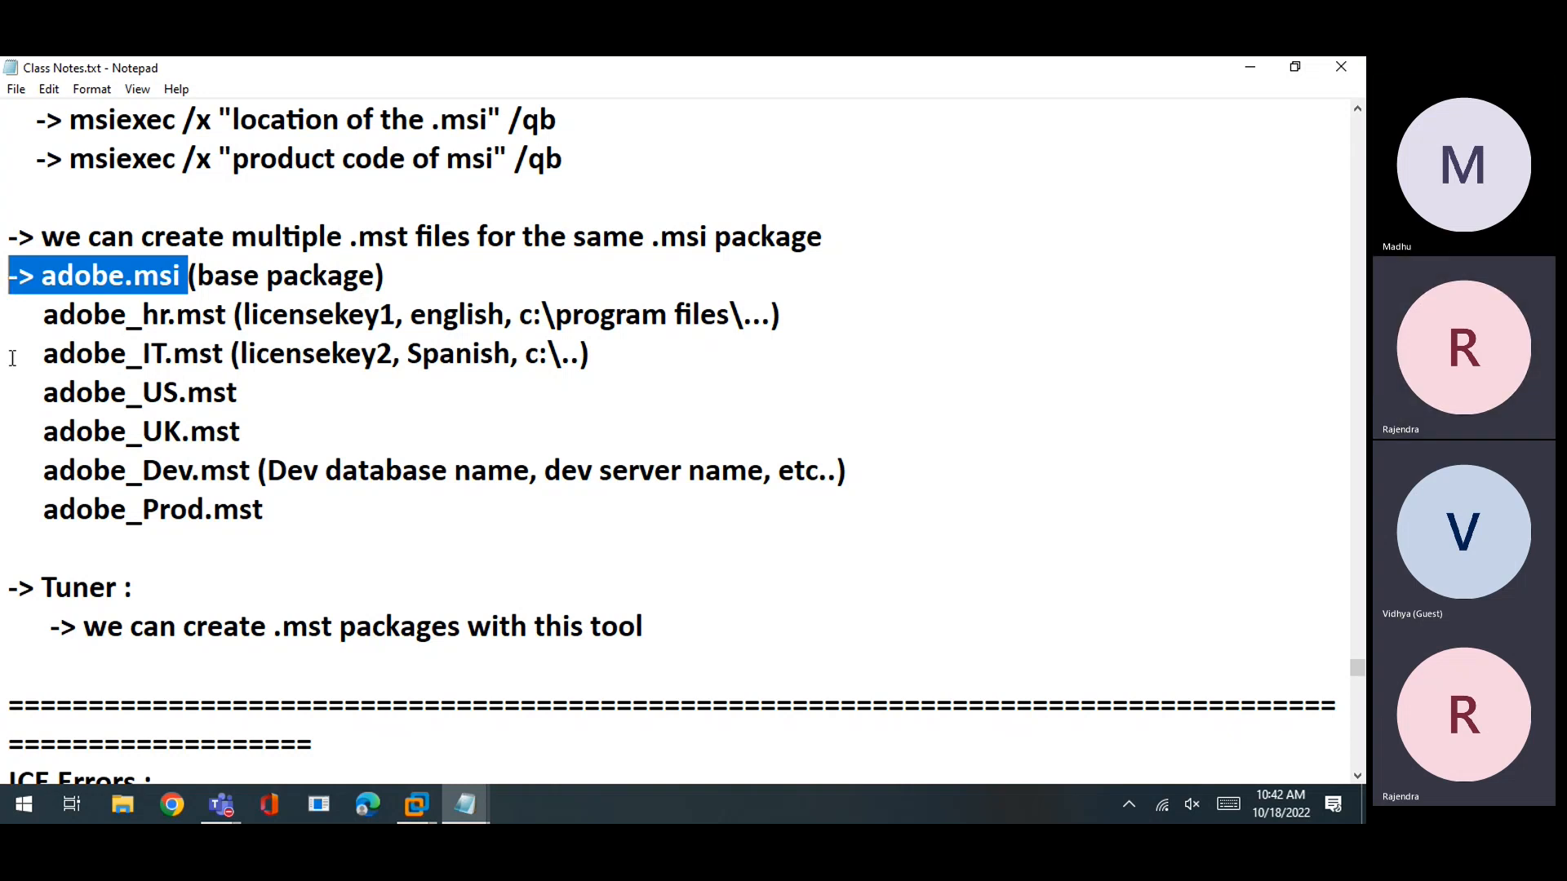
click(41, 276)
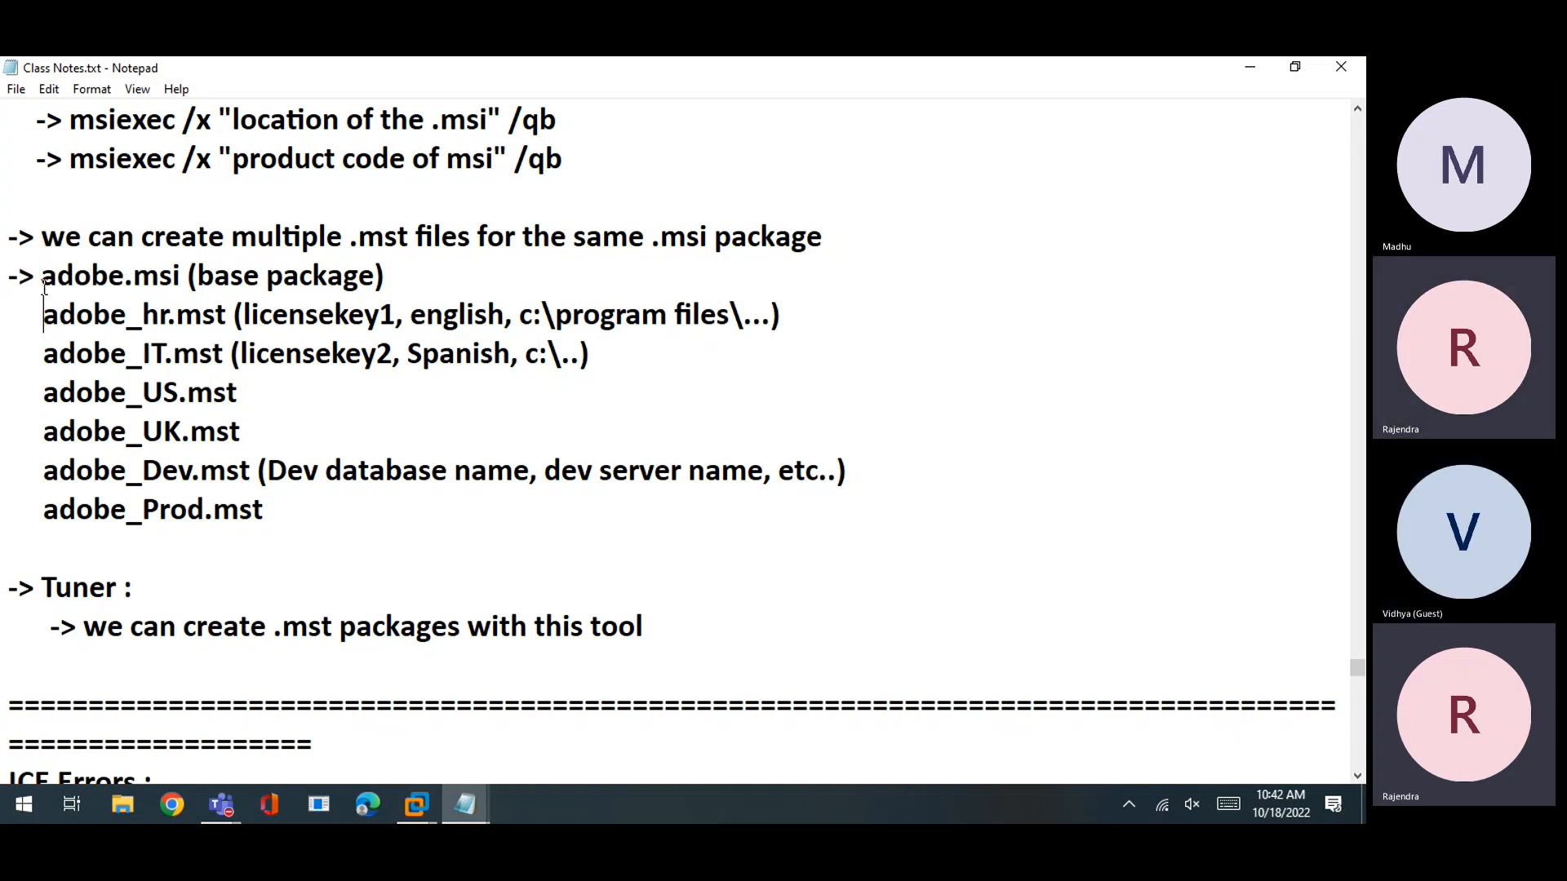
drag(42, 276, 115, 278)
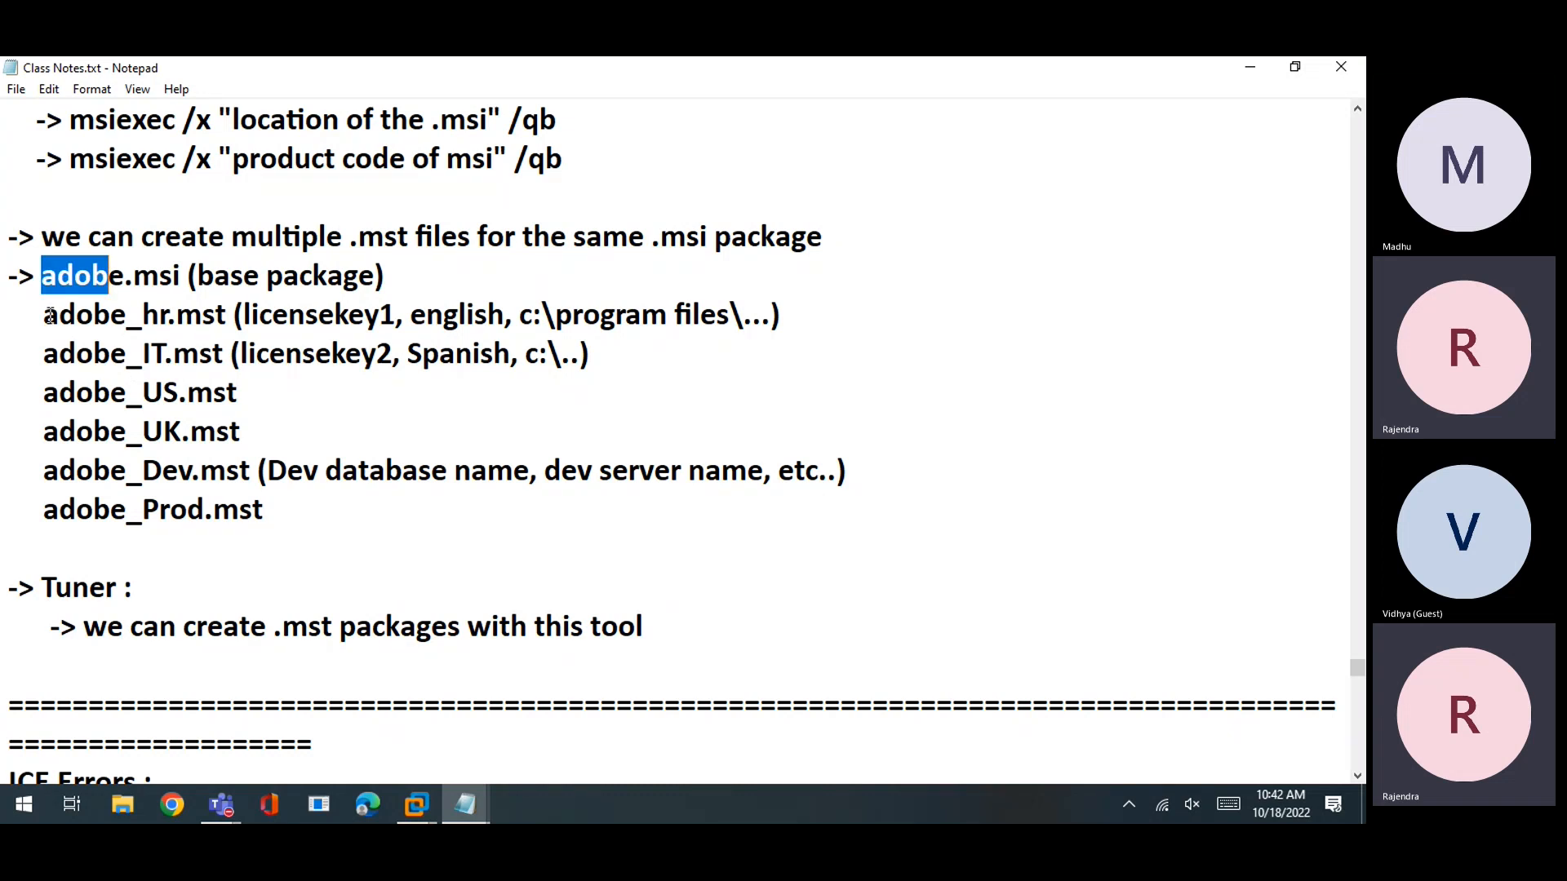
drag(43, 315, 340, 507)
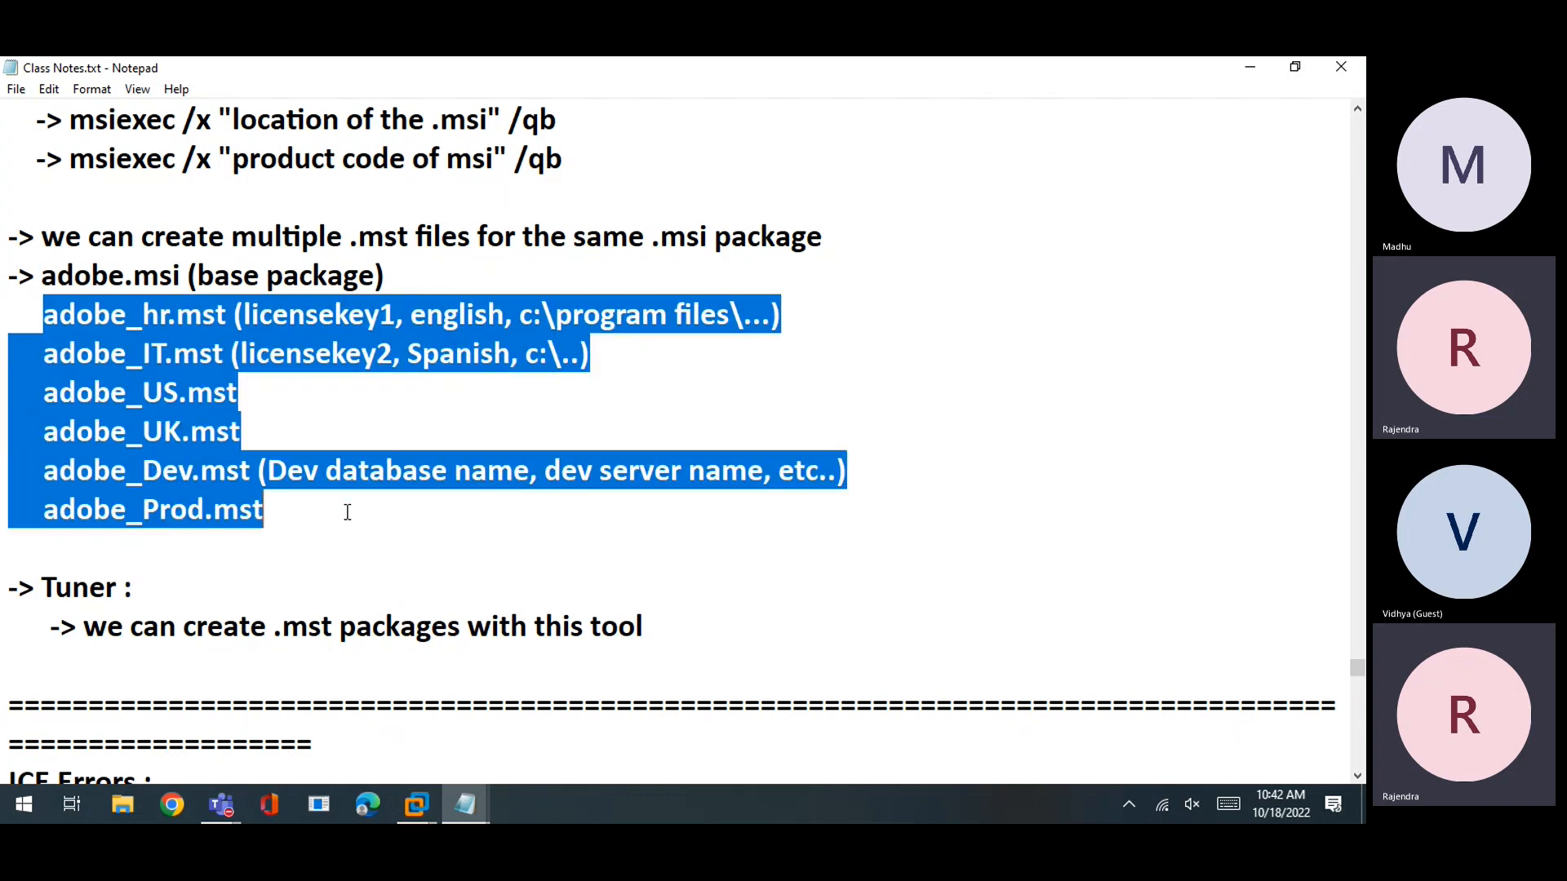
drag(41, 588, 154, 586)
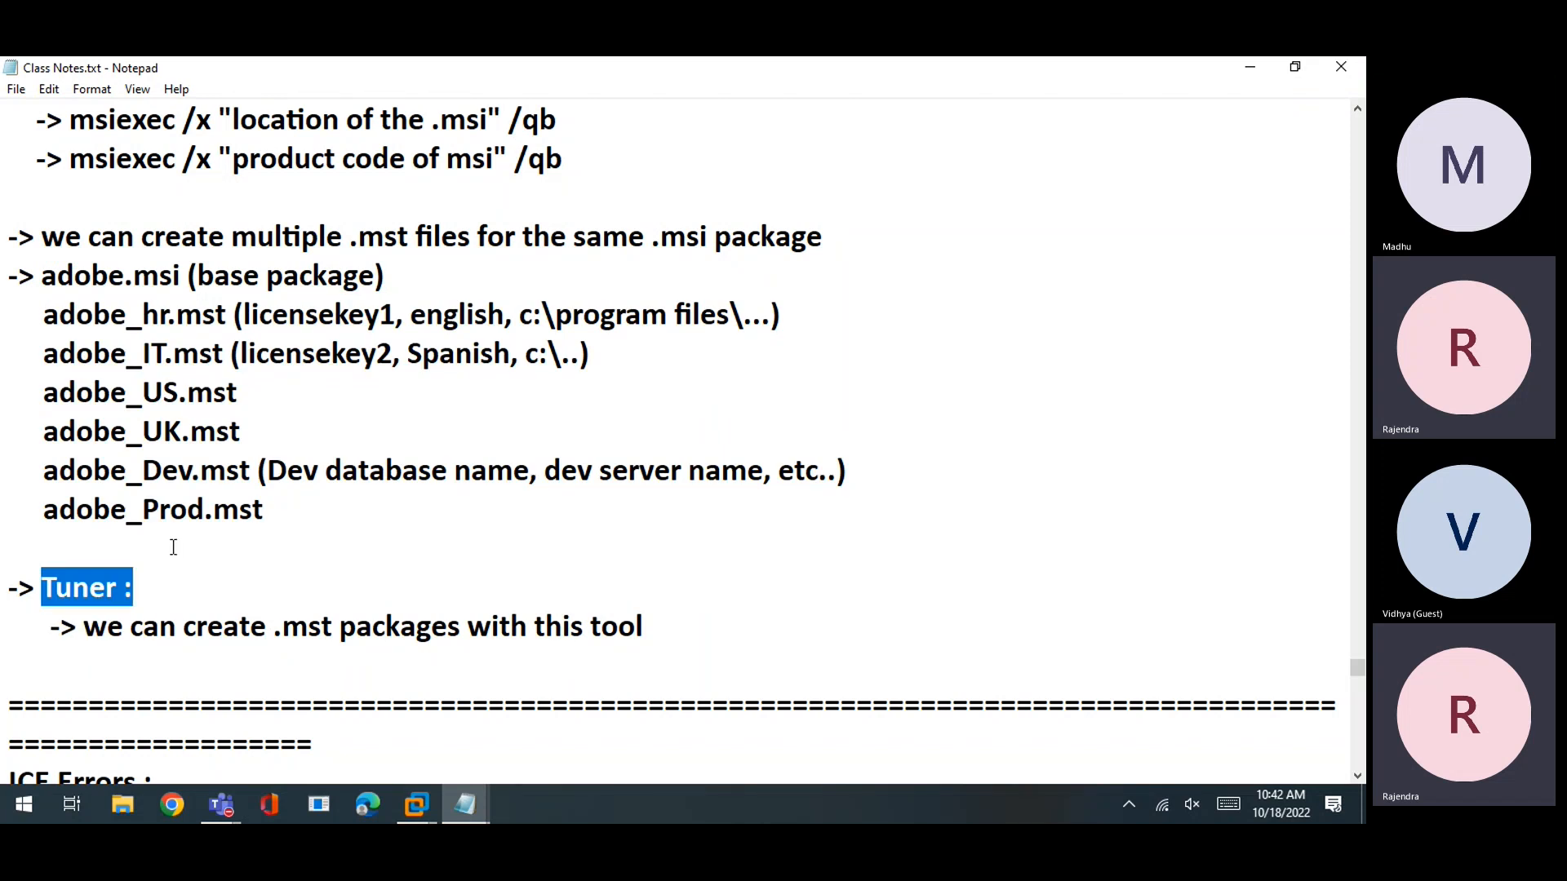
Scroll through the notes and highlight the two uninstall msiexec commands
scroll(175, 549, up, 2)
scroll(173, 549, up, 1)
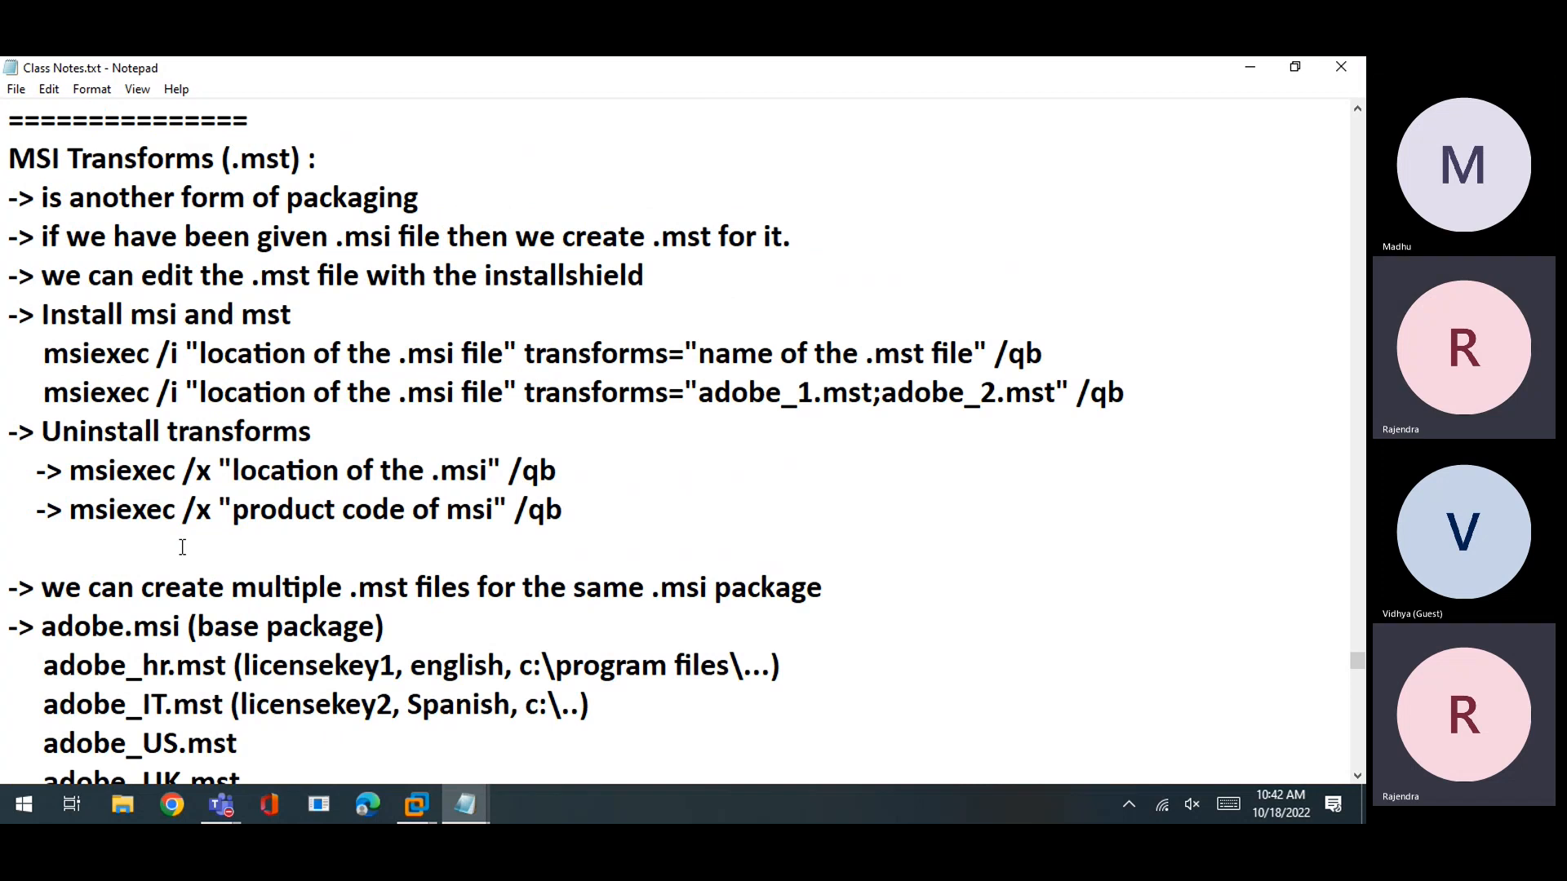
scroll(182, 547, up, 1)
drag(37, 470, 253, 511)
drag(47, 586, 509, 679)
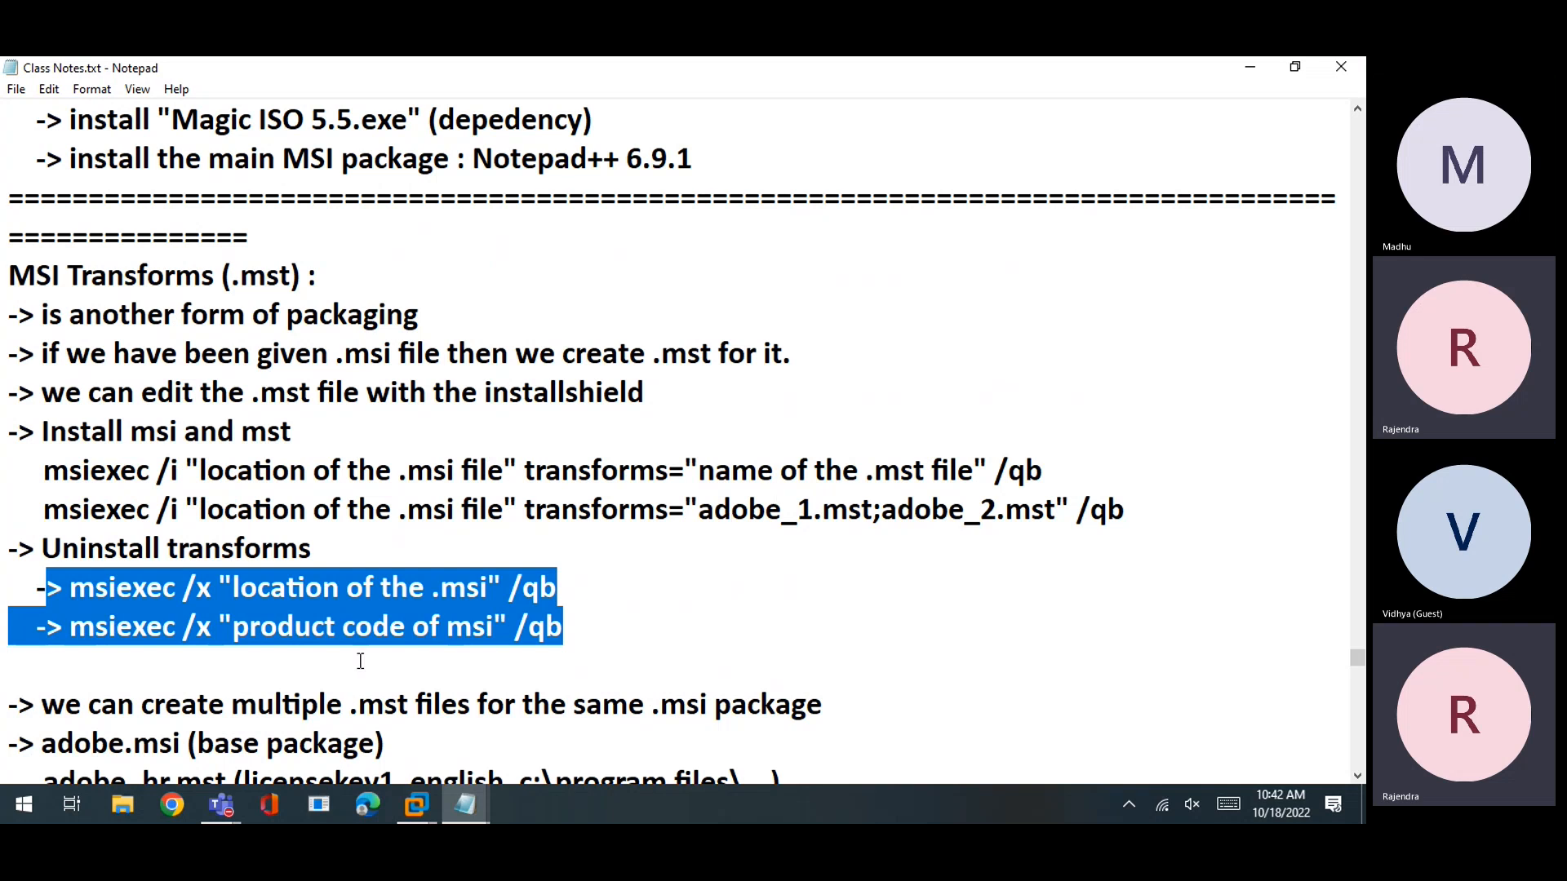
click(602, 509)
scroll(527, 564, down, 3)
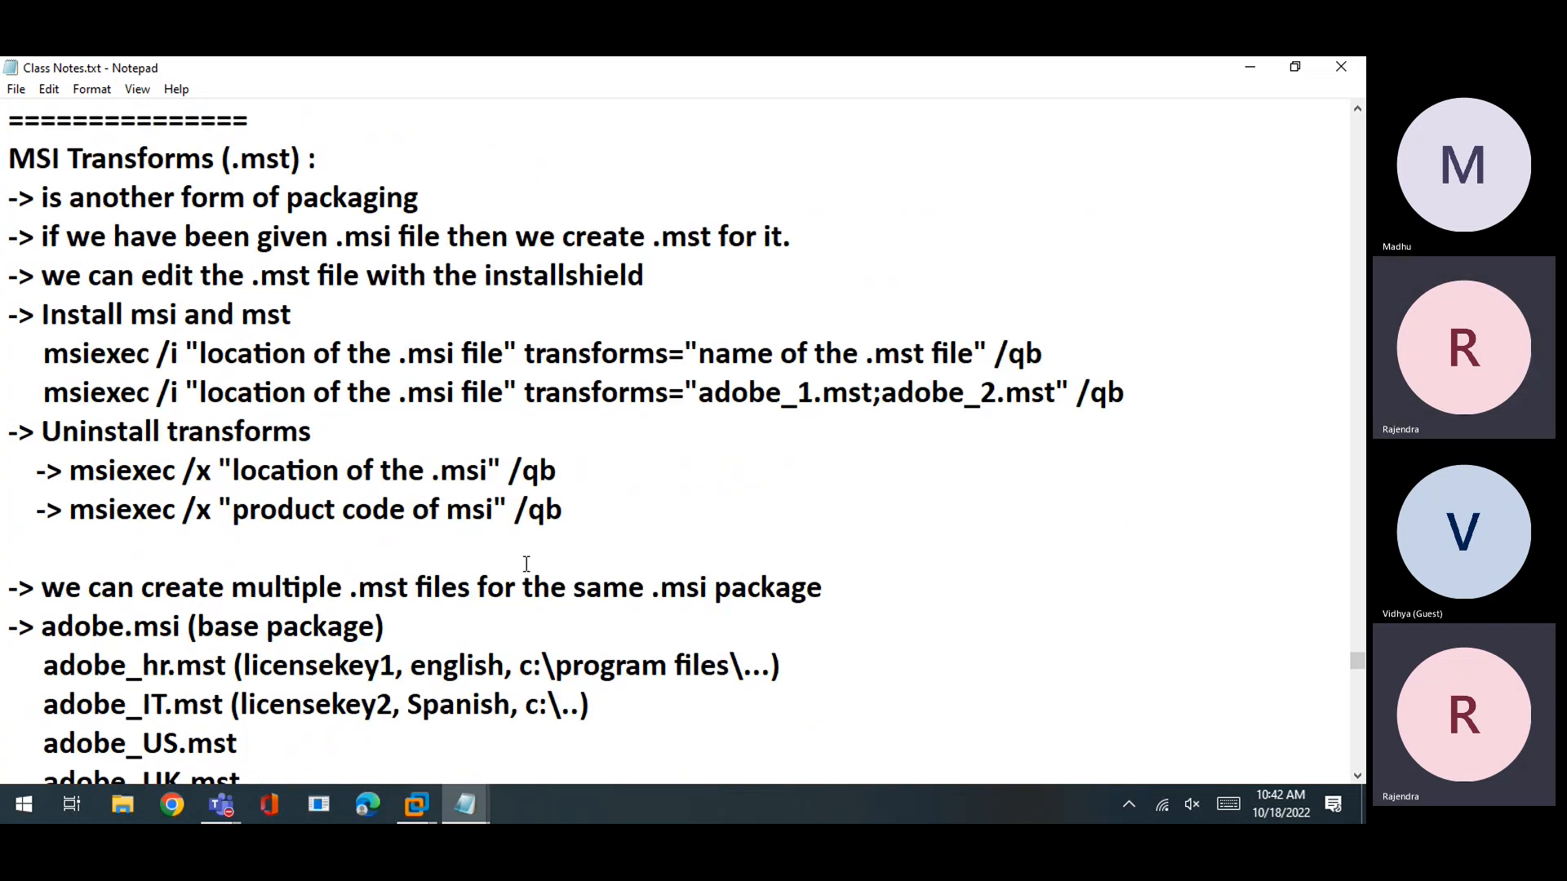
scroll(393, 459, down, 3)
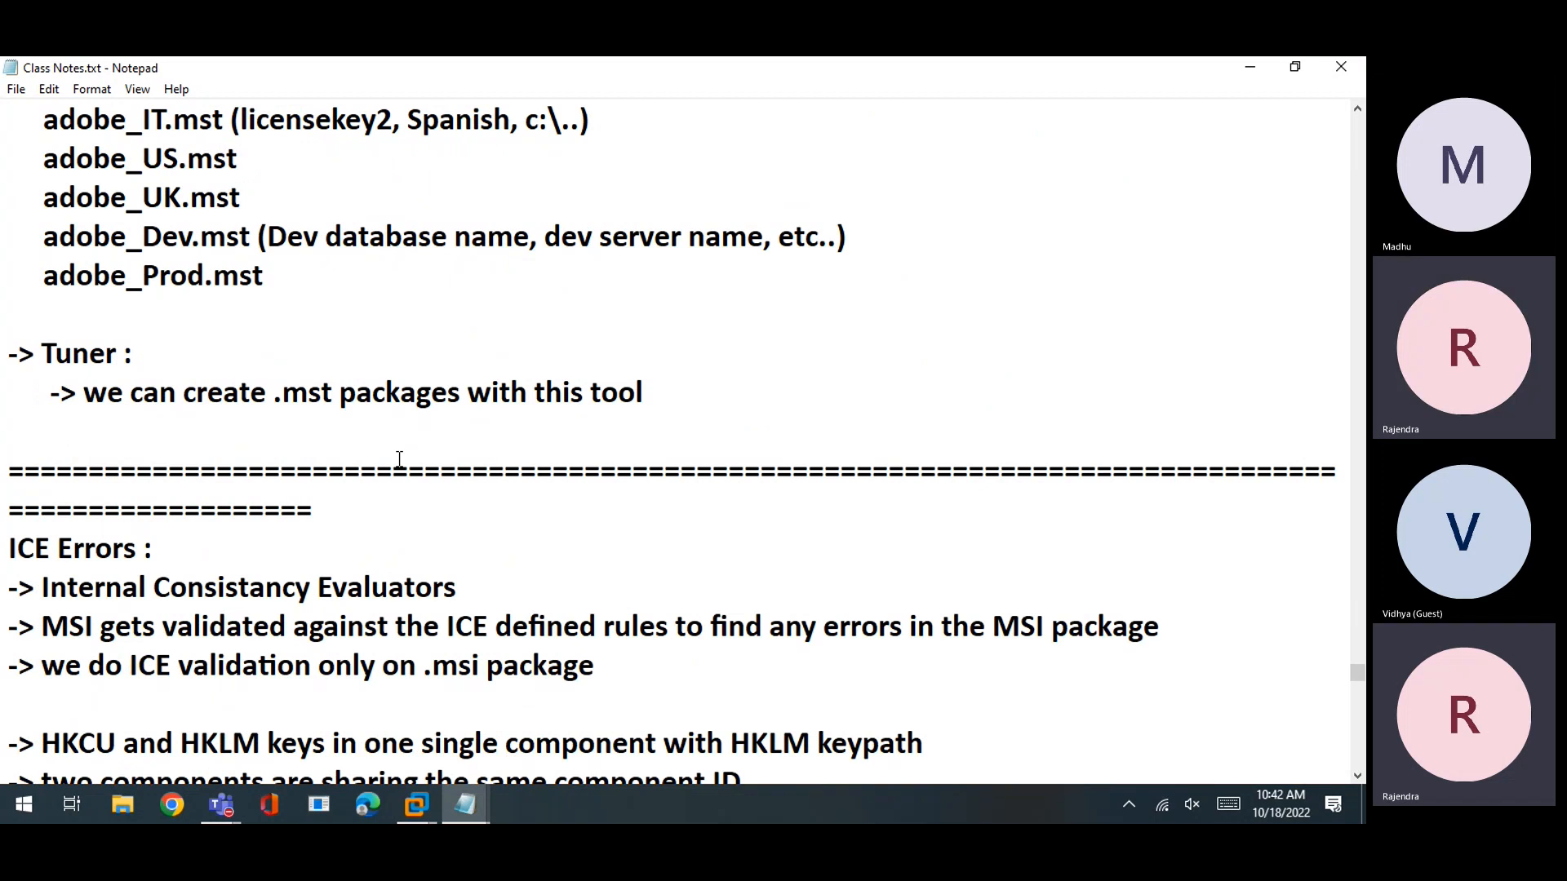
scroll(399, 458, down, 5)
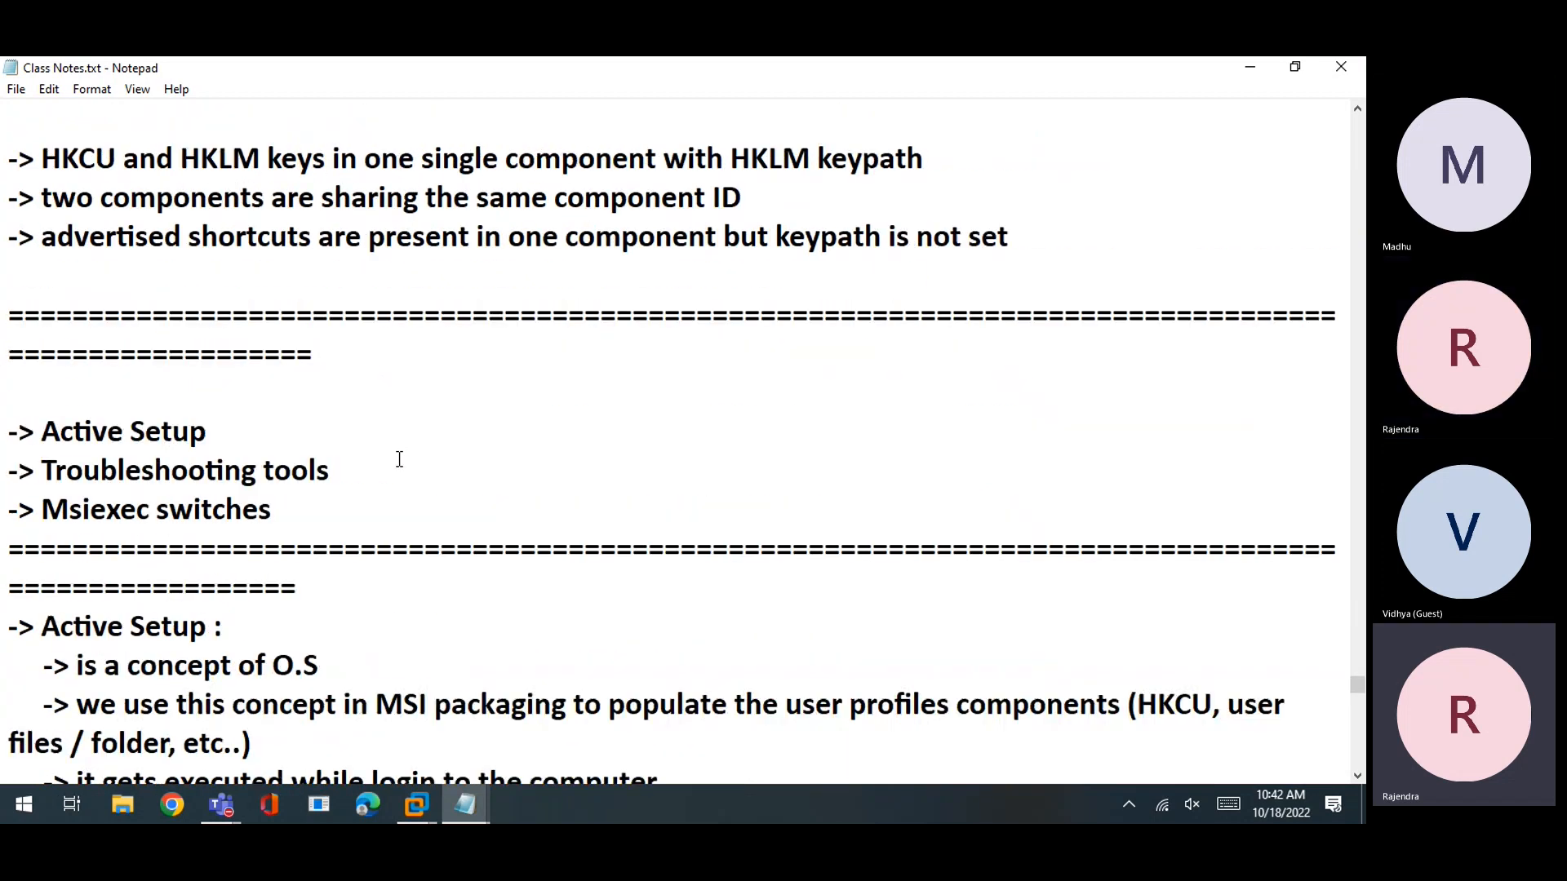
scroll(399, 459, down, 5)
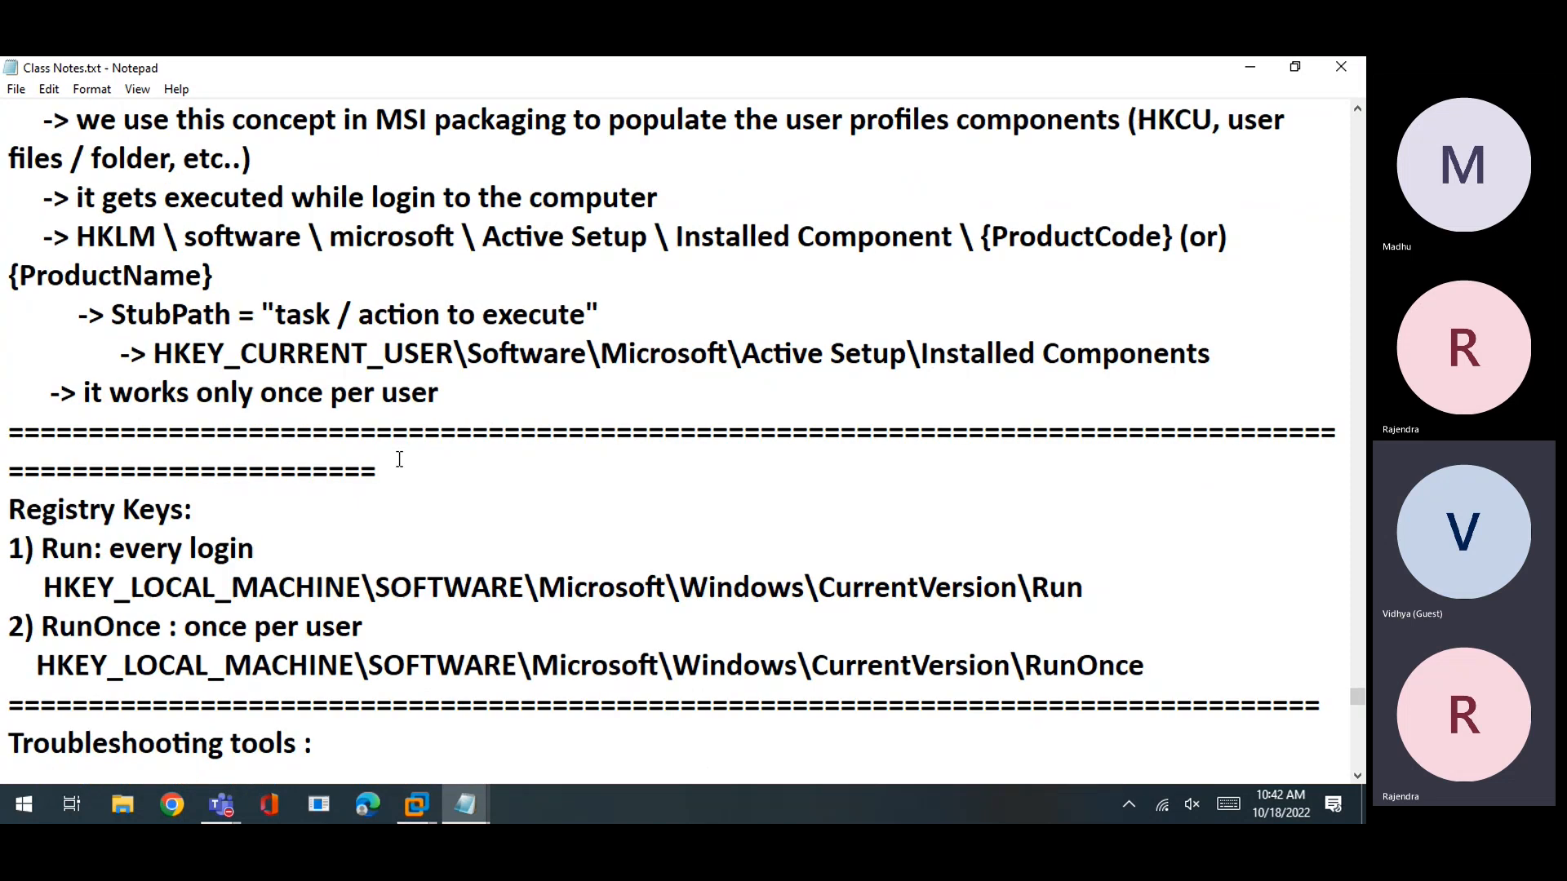
scroll(456, 637, up, 1)
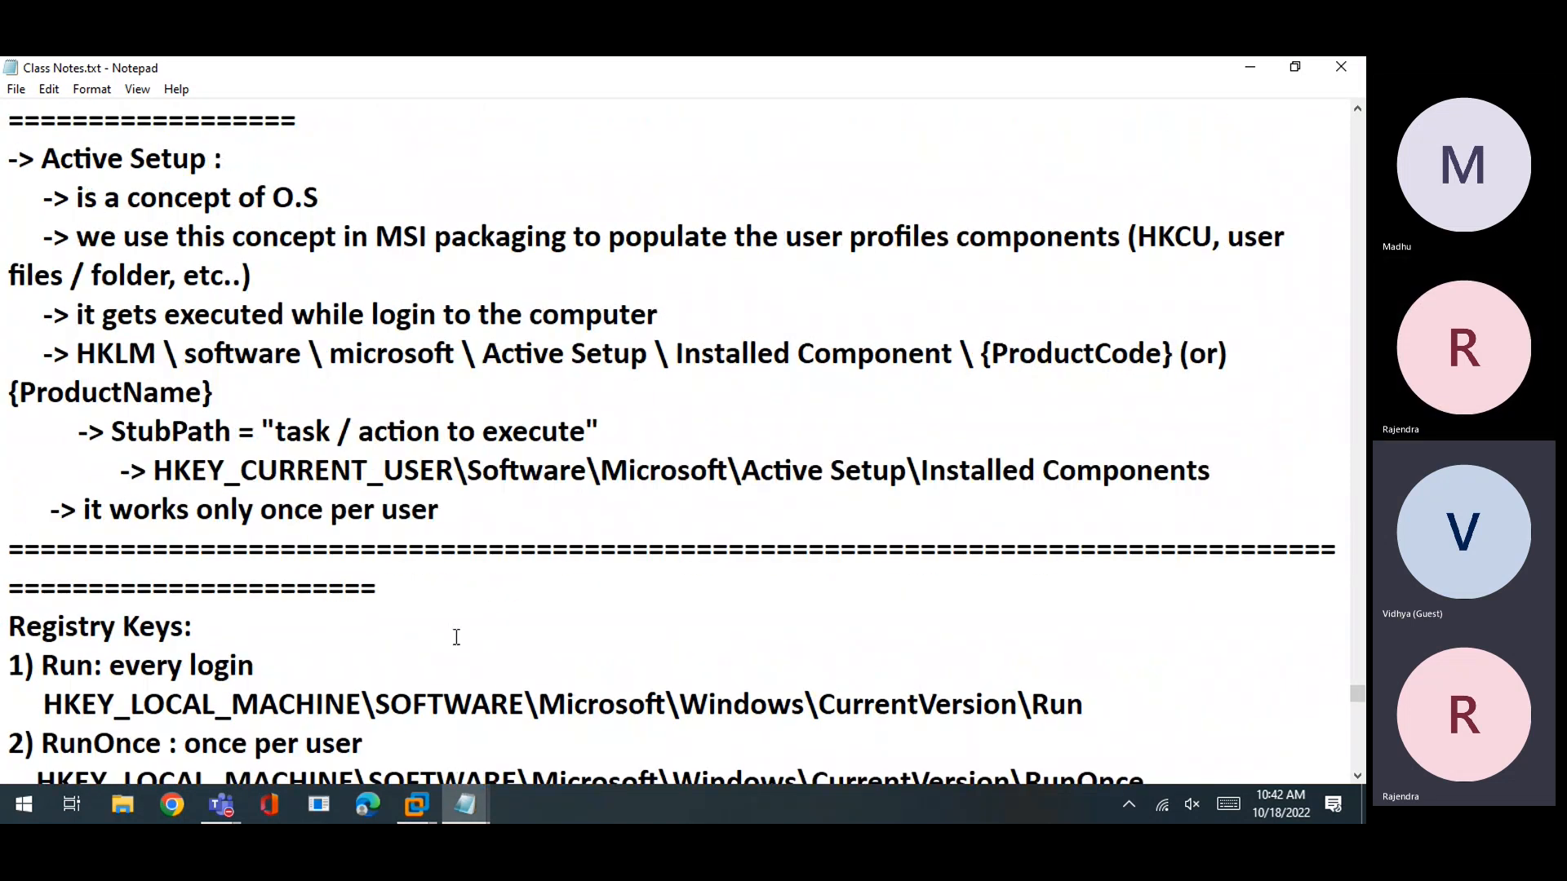
scroll(456, 637, down, 10)
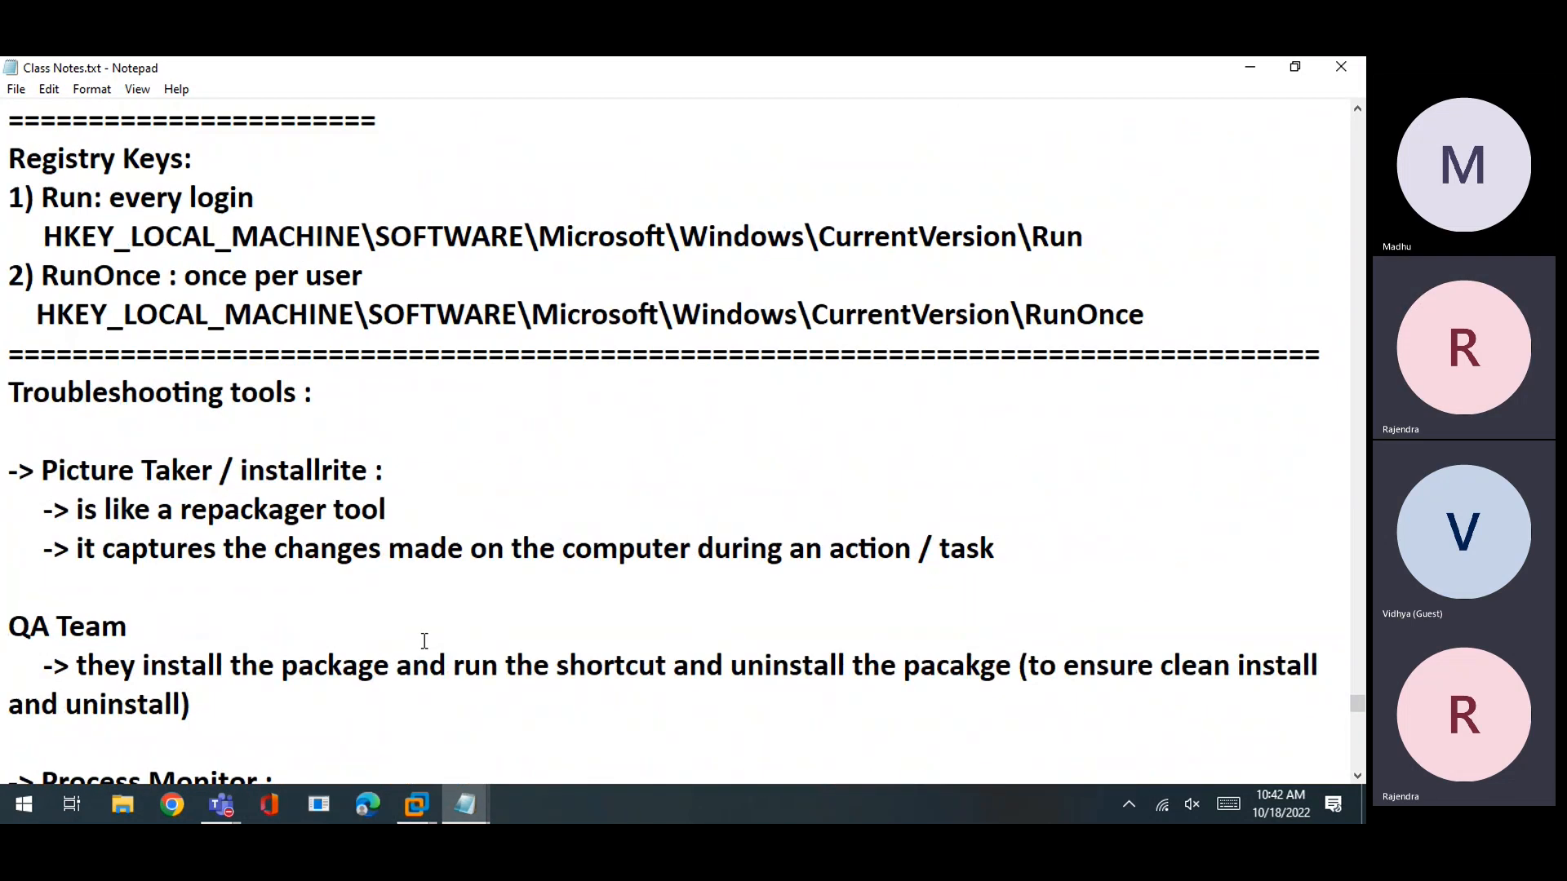
scroll(424, 642, down, 11)
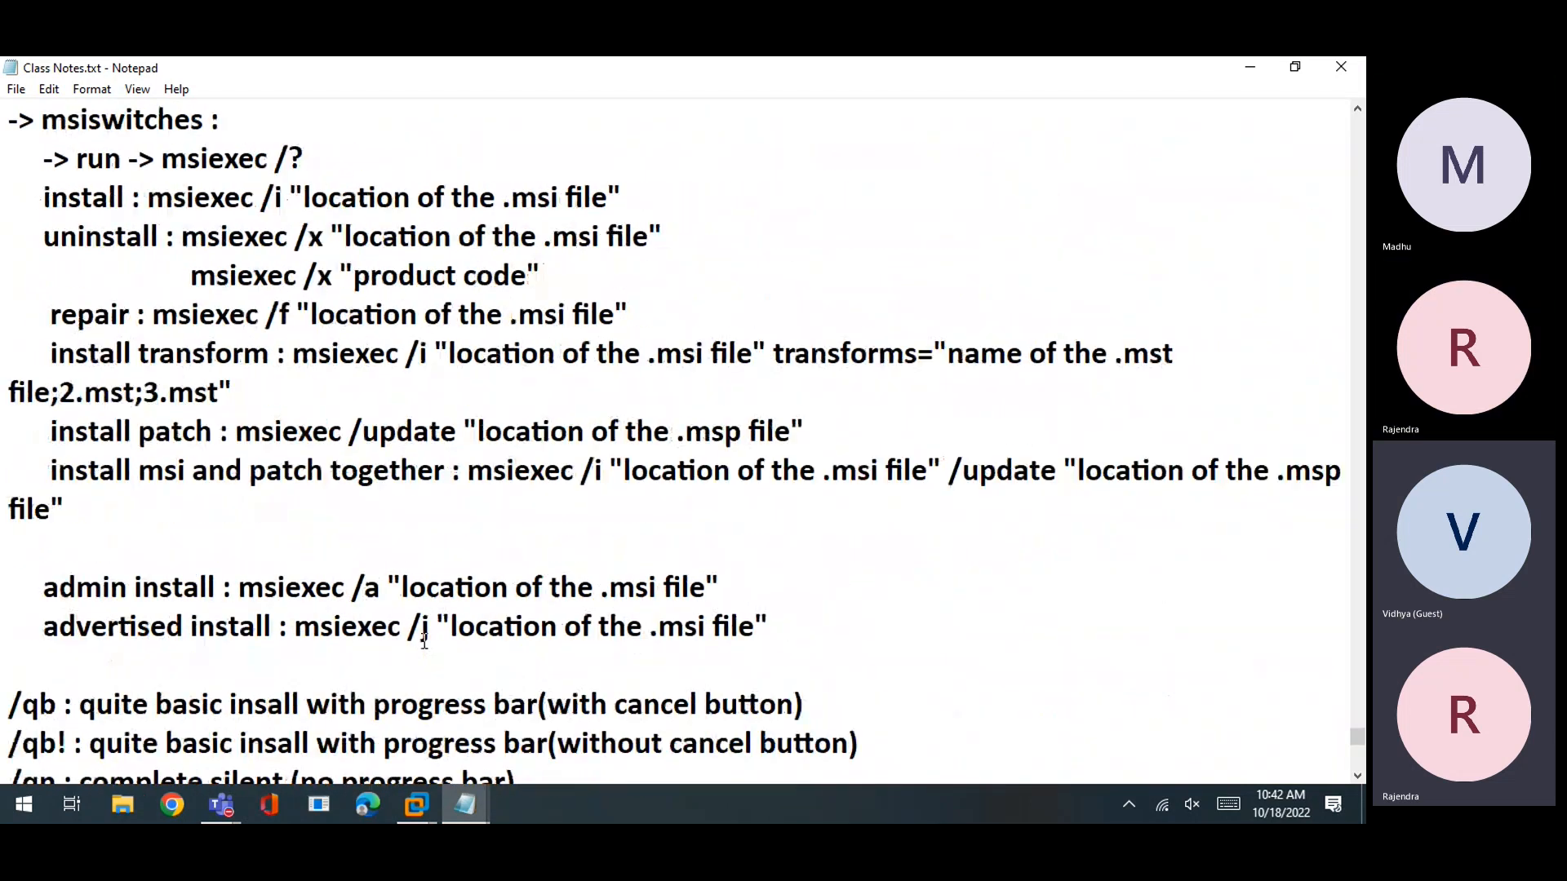
scroll(425, 641, up, 15)
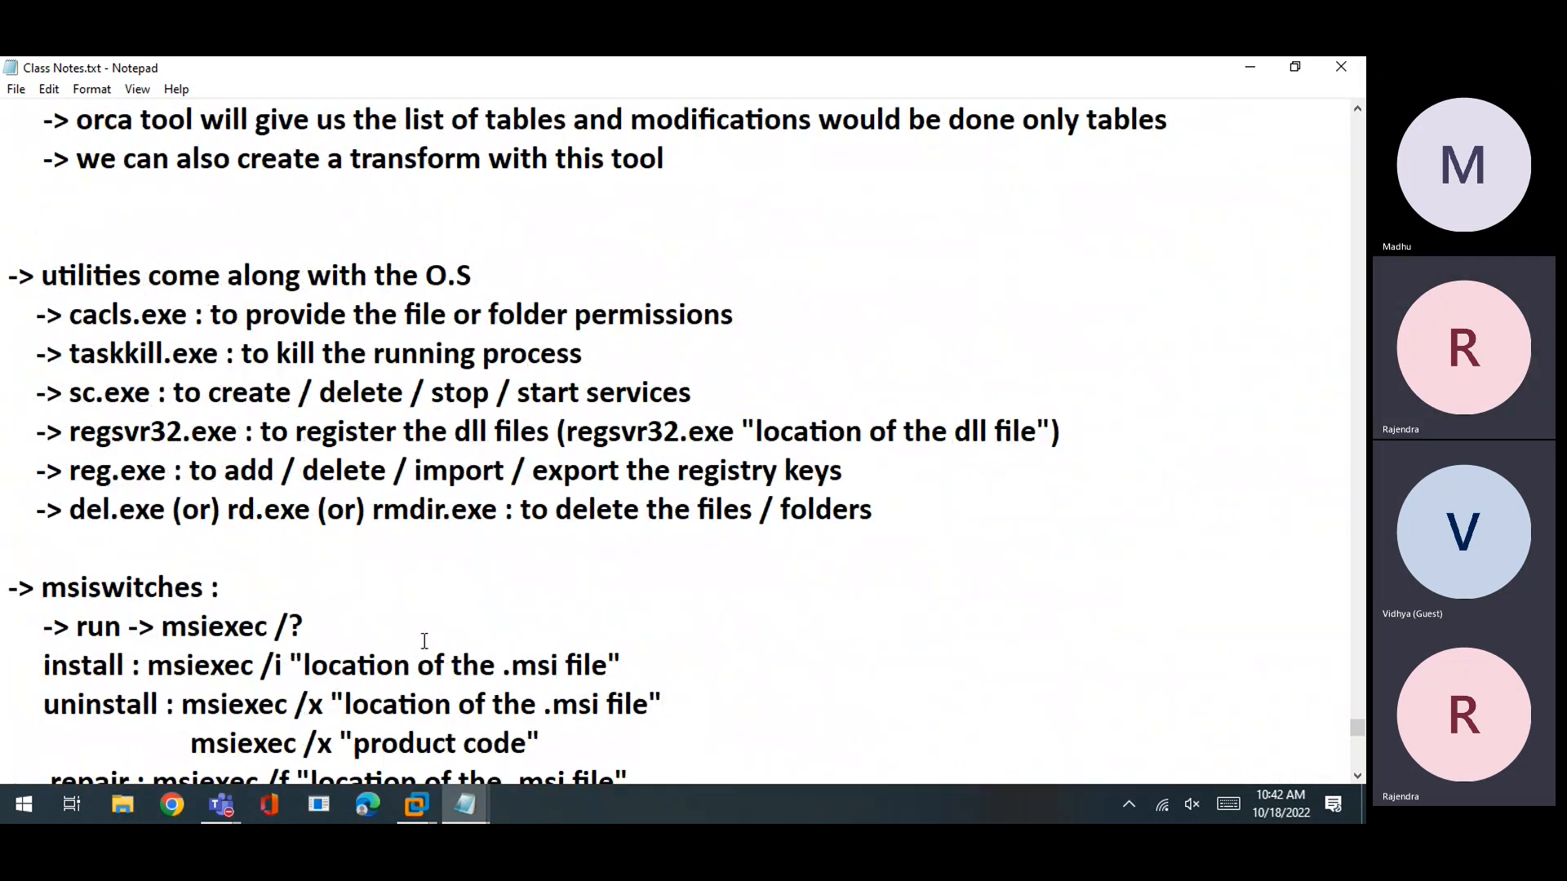
scroll(425, 641, up, 3)
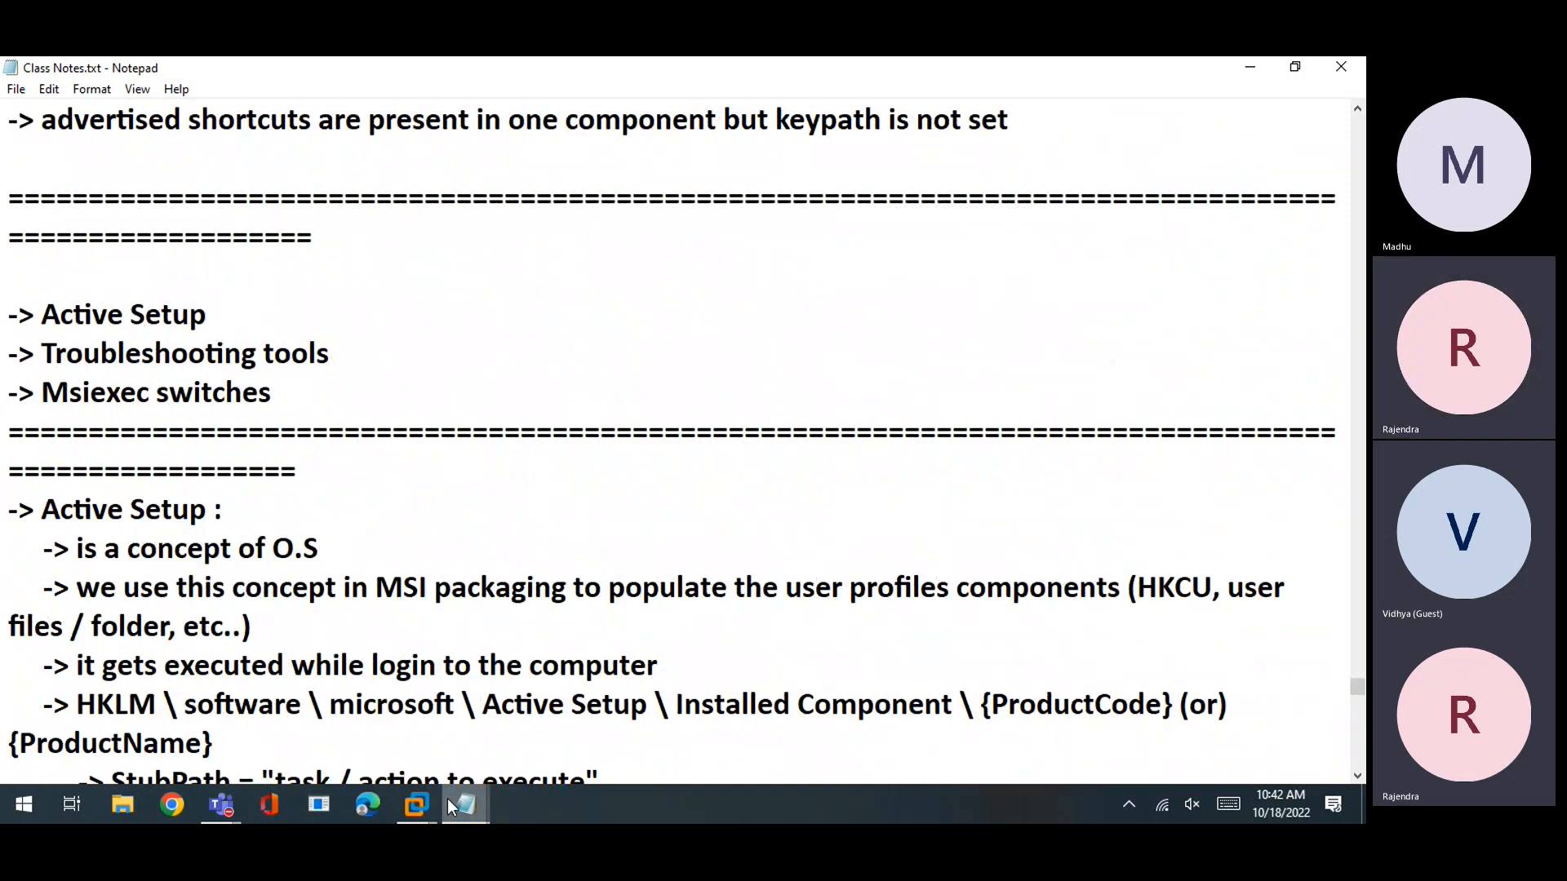
In the VM, recall msiexec /i AcroRead.msi transforms=AcroRead.mst /qb, briefly adding then erasing ARPNOMODIFY
mouse_move(438, 800)
click(455, 701)
key(Up)
key(Up)
key(Up)
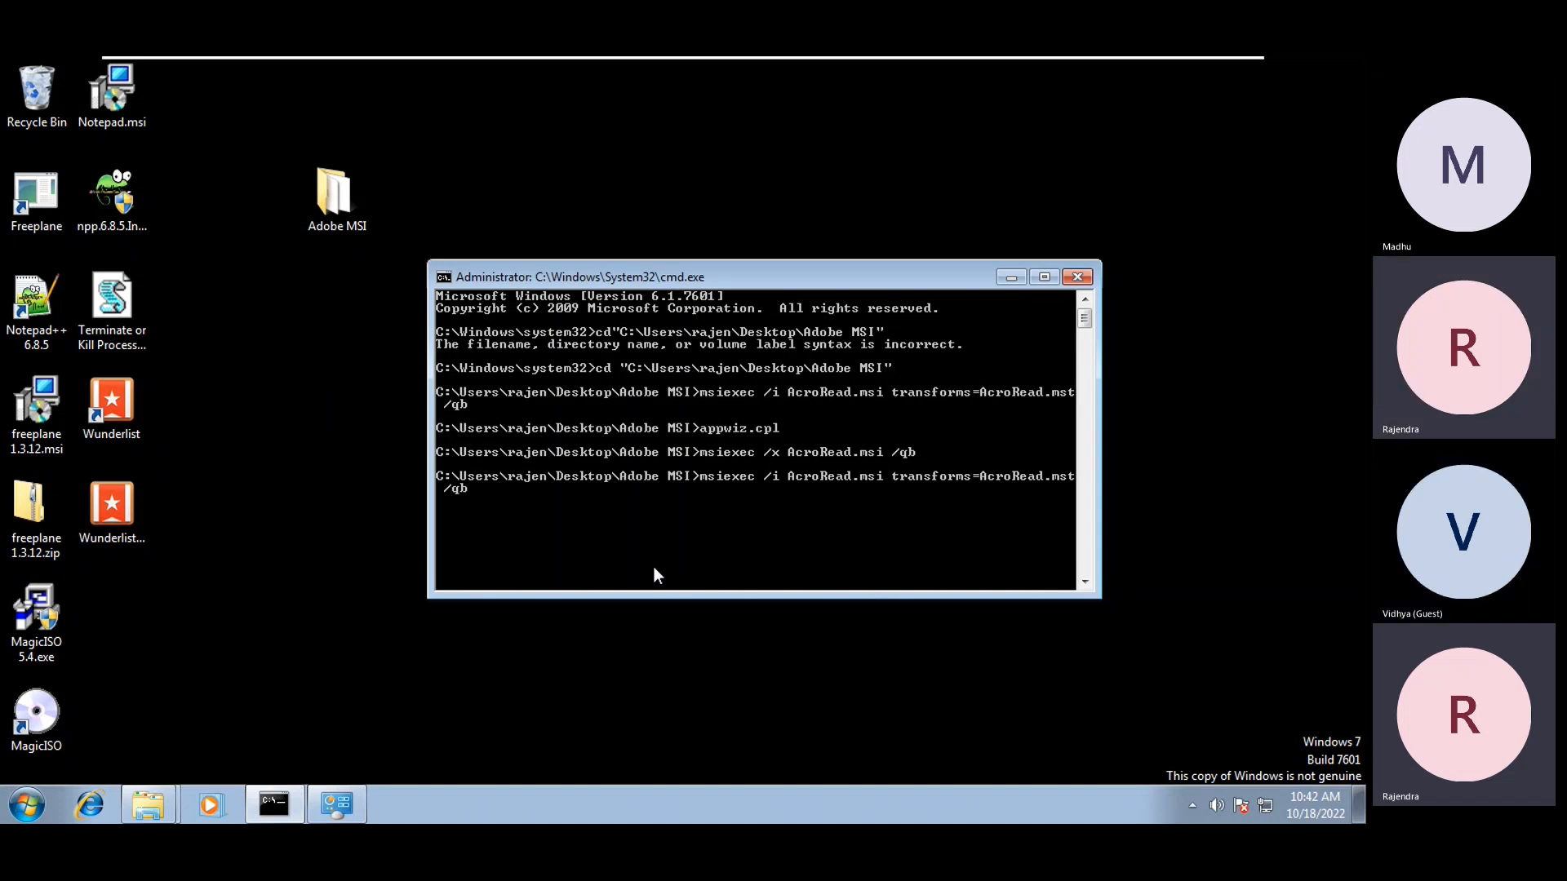
key(Left)
key(Left)
key(Left)
text(ARPNOMODIFY)
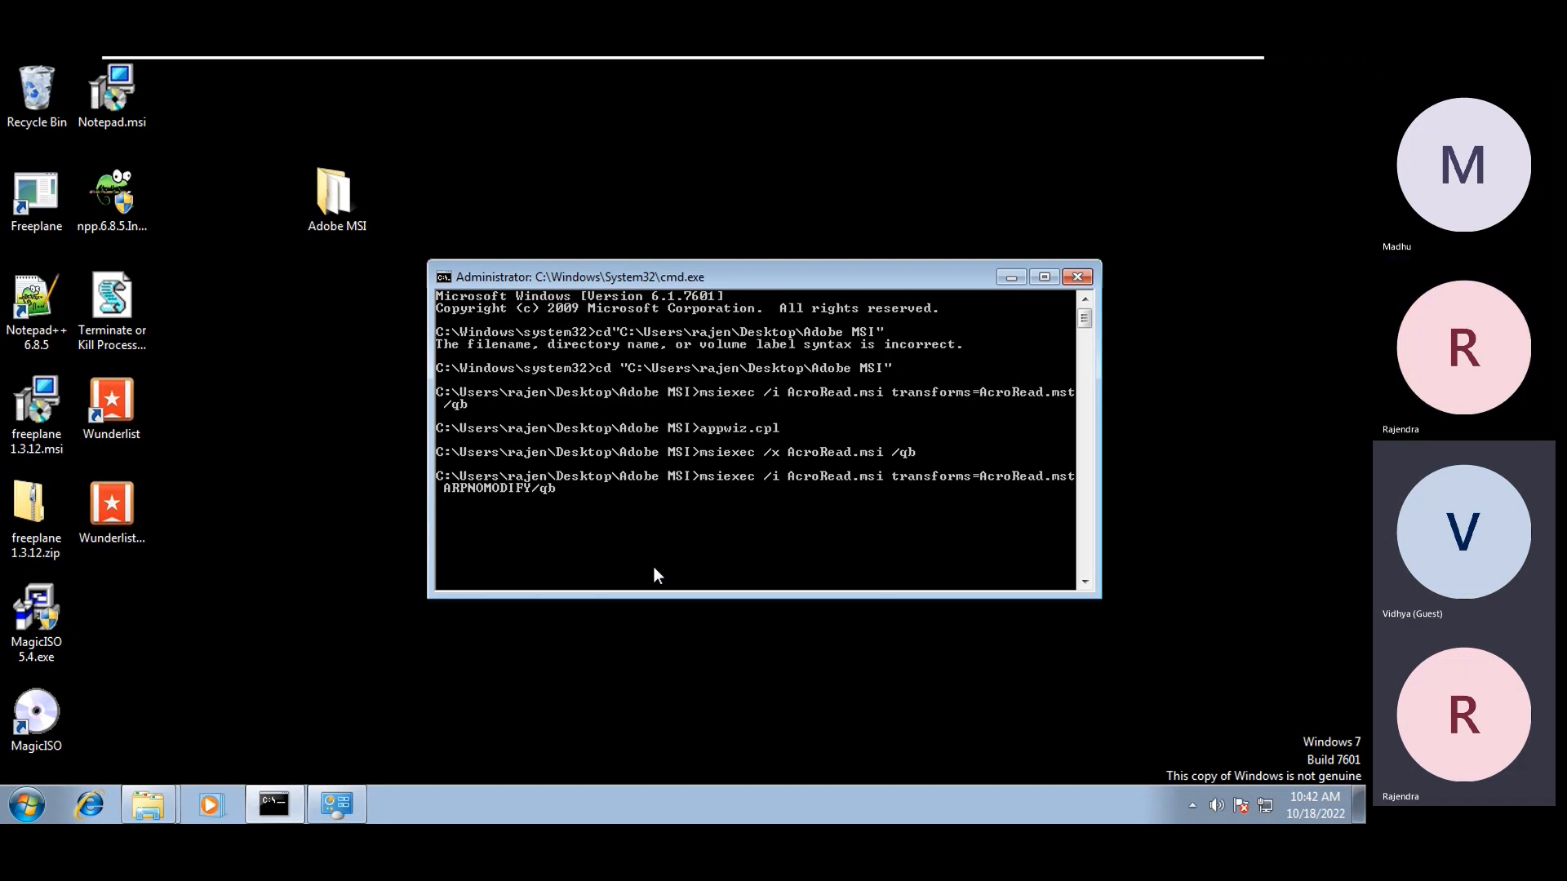
key(BackSpace)
key(BackSpace)
key(BackSpace)
key(BackSpace)
key(BackSpace)
key(BackSpace)
key(BackSpace)
key(BackSpace)
key(BackSpace)
key(BackSpace)
key(BackSpace)
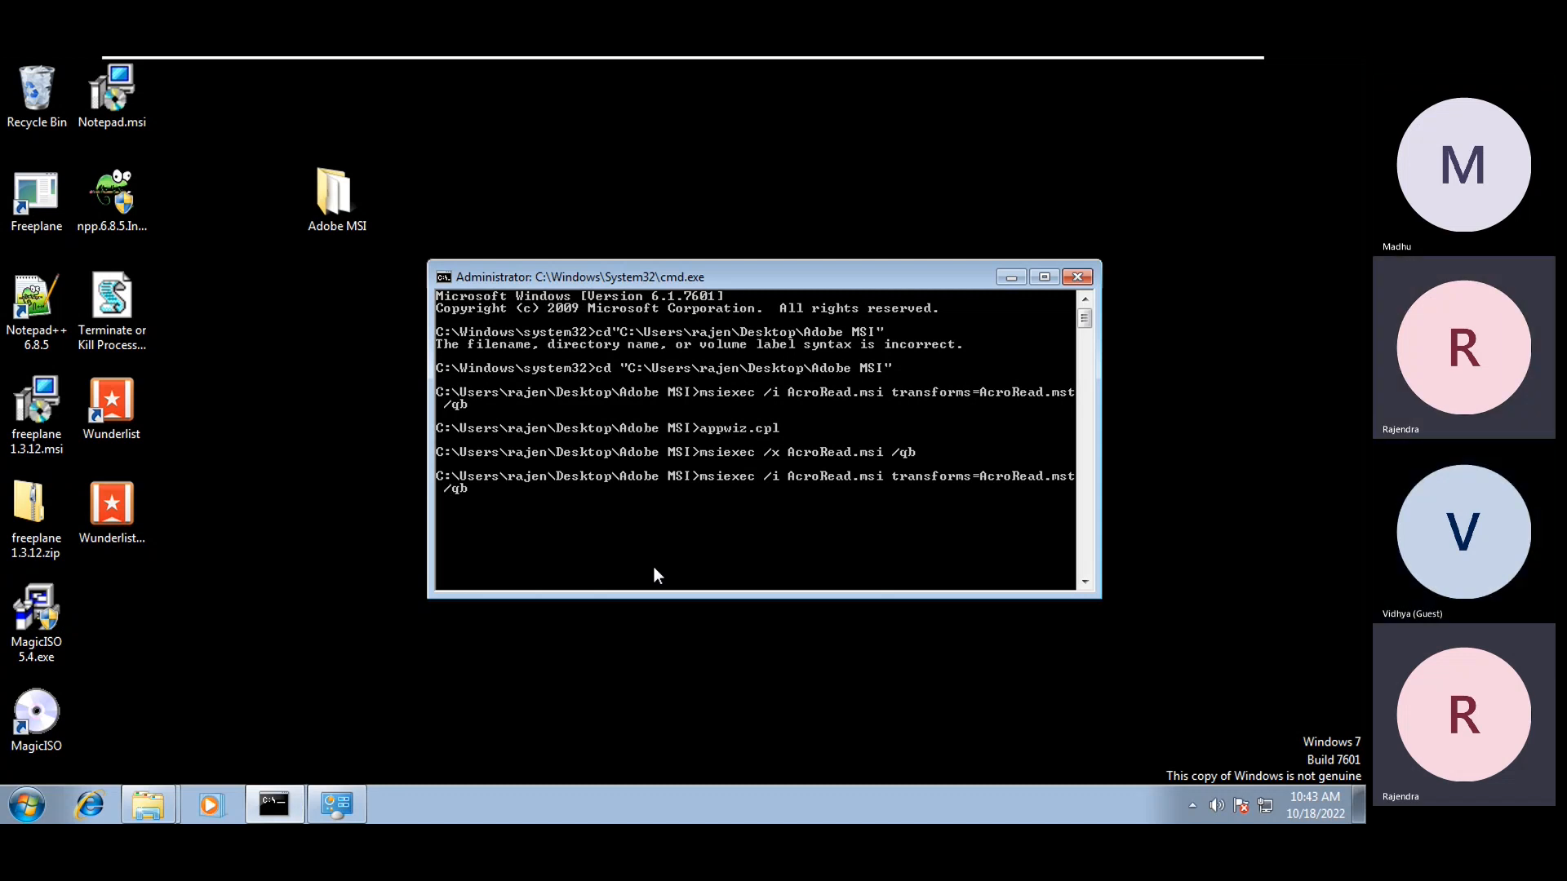
Edit AcroRead.mst with InstallShield, accept the UAC and evaluation prompts, and show the Upgrades view
click(337, 628)
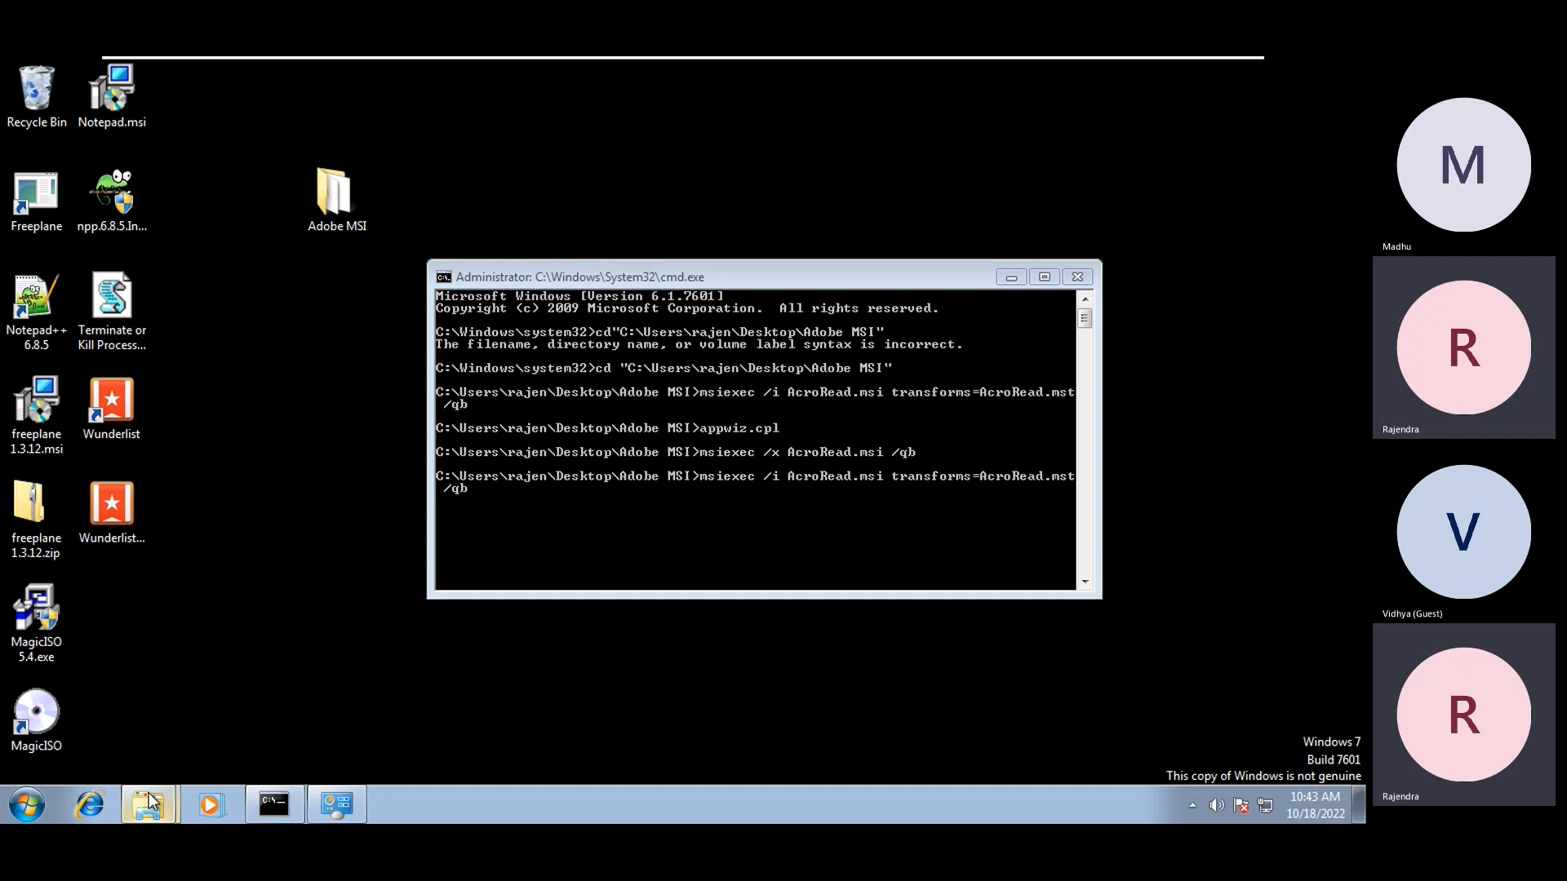
mouse_move(147, 812)
click(159, 757)
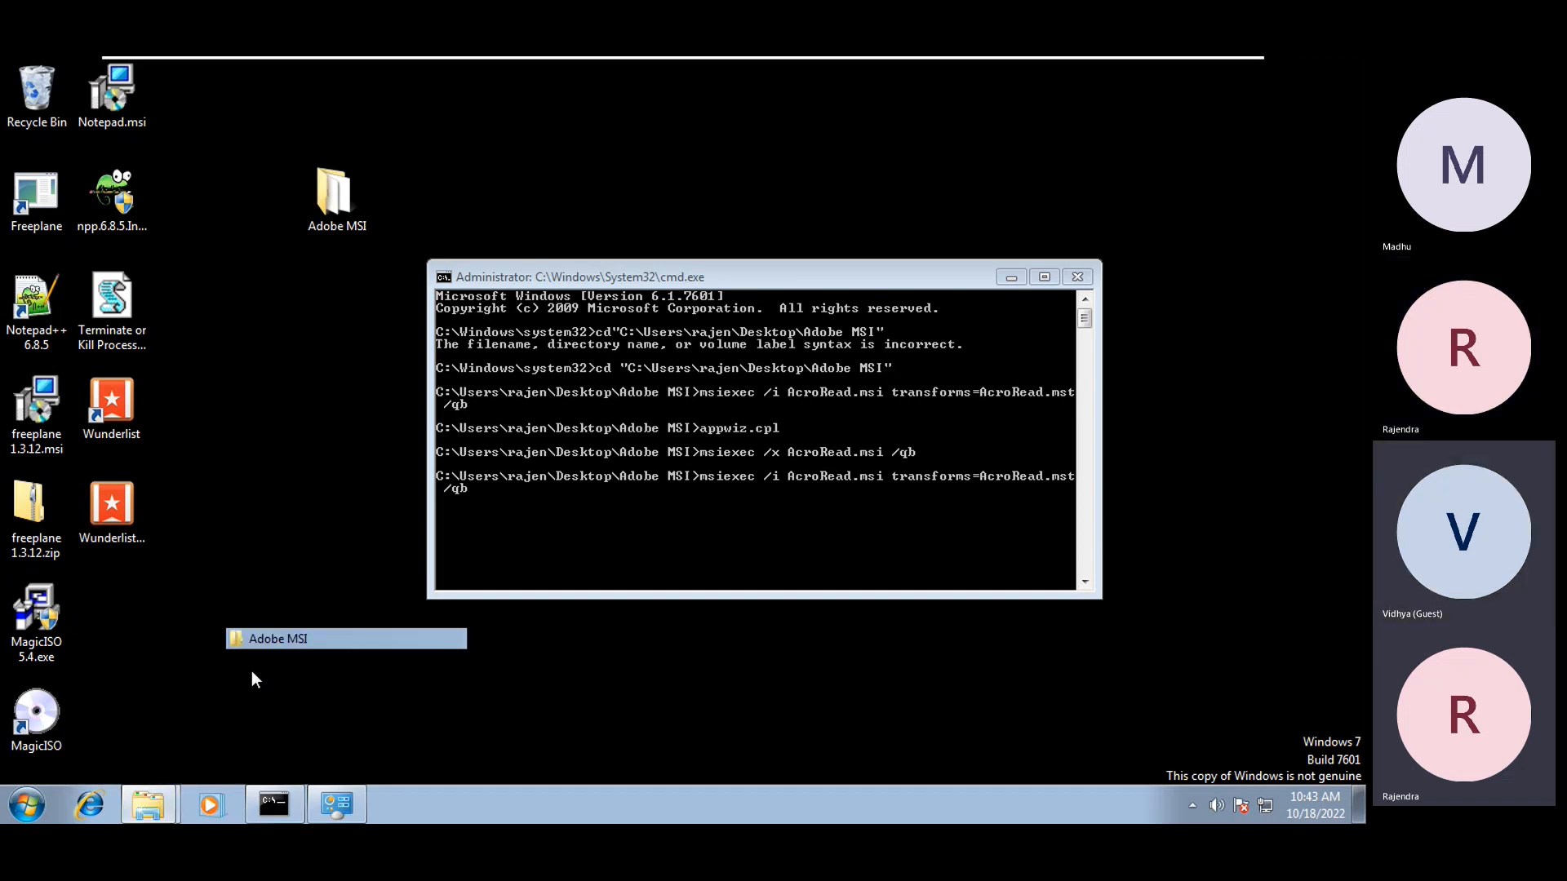
click(756, 299)
right_click(759, 303)
click(849, 341)
click(1036, 478)
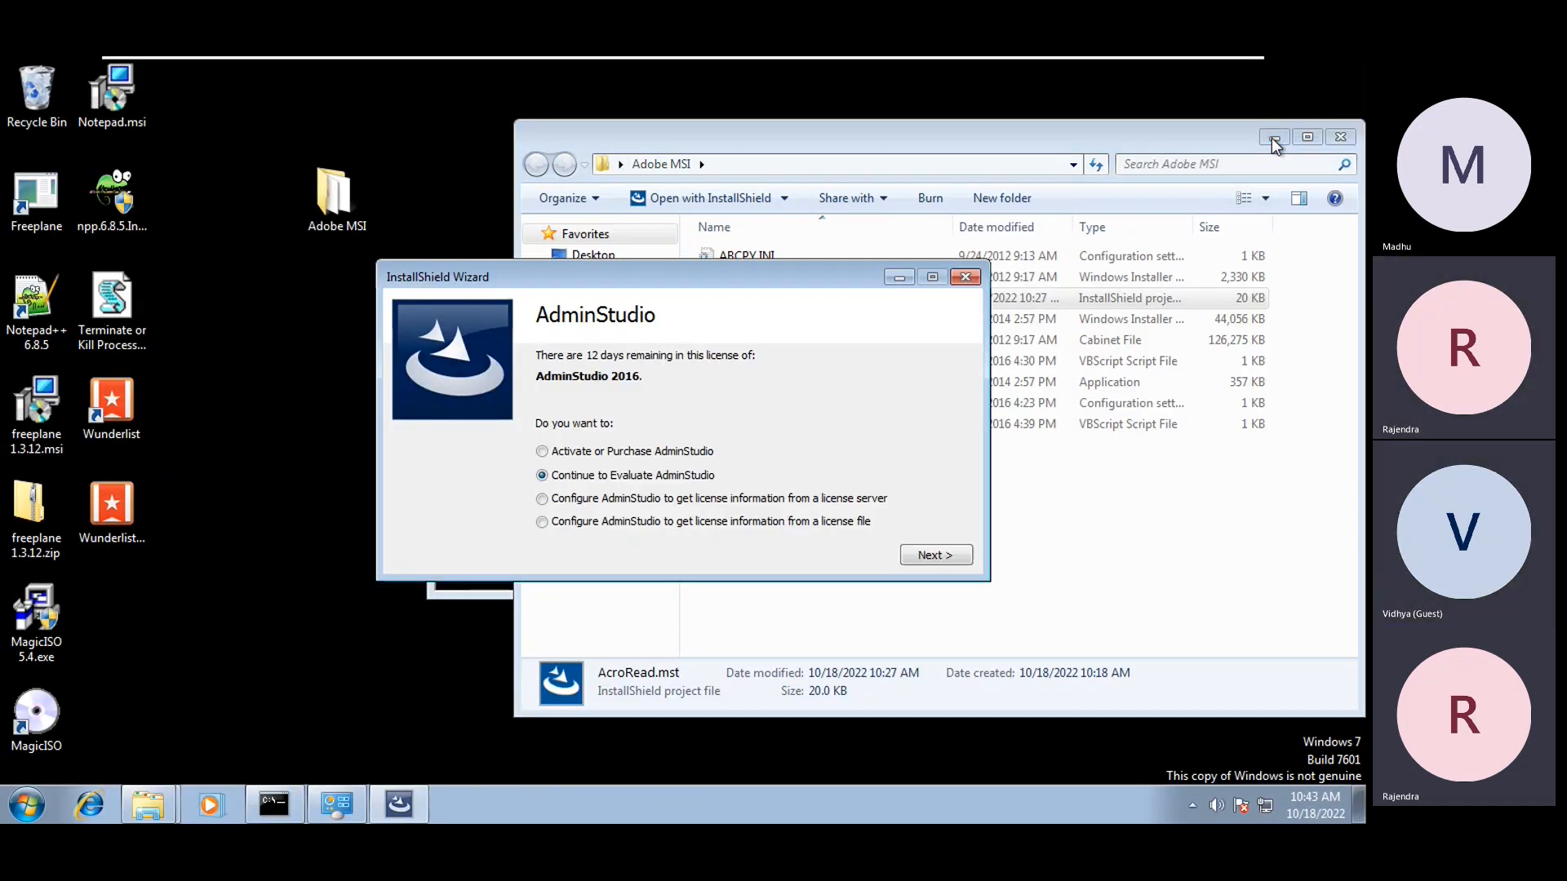
click(1273, 138)
click(932, 555)
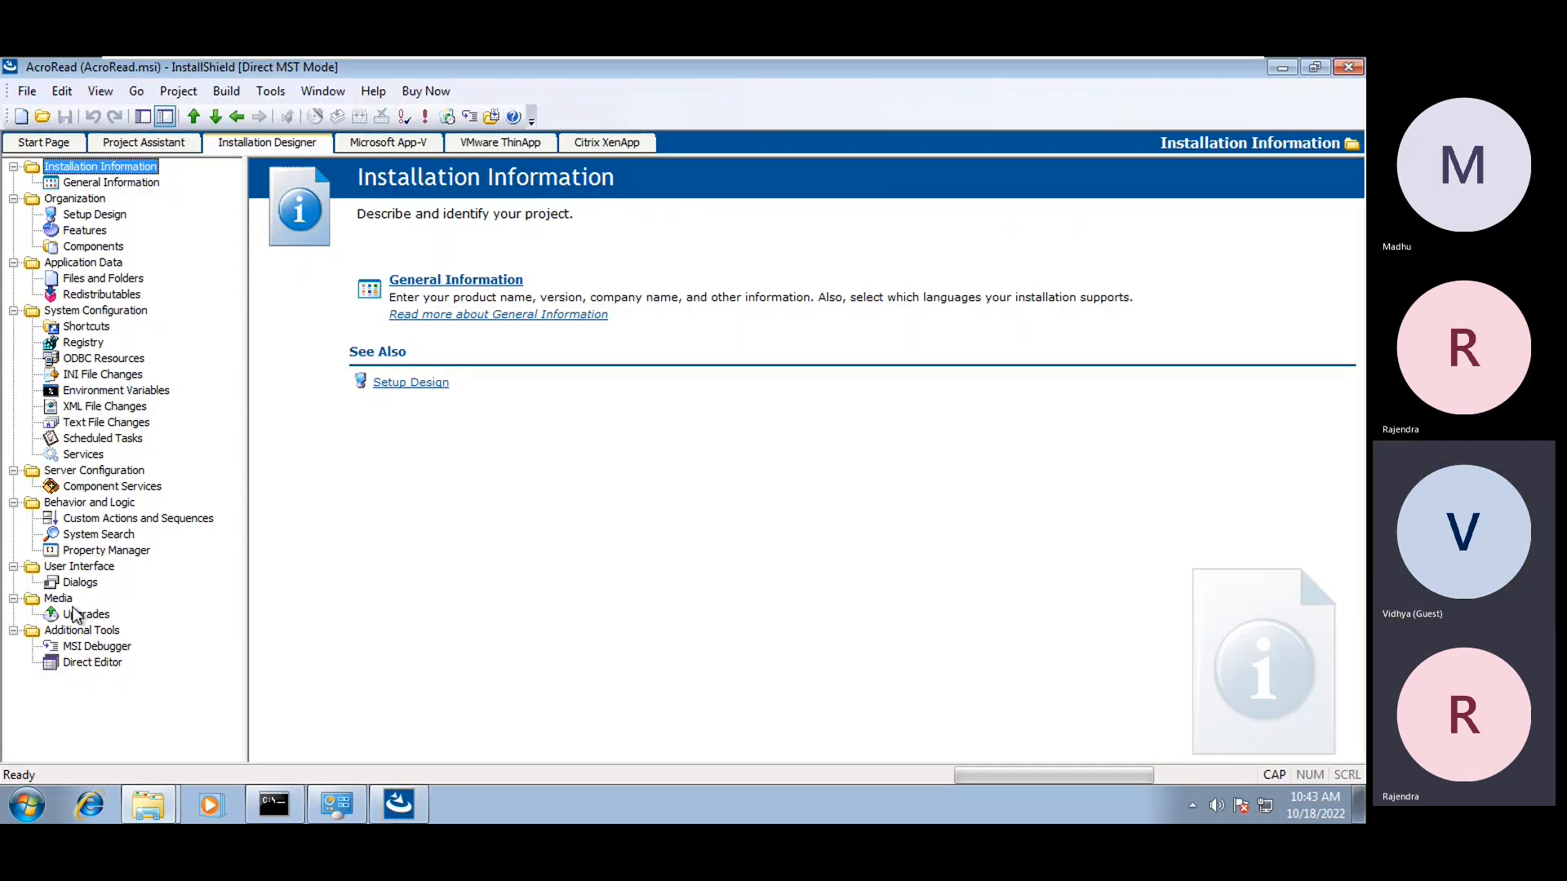
click(74, 612)
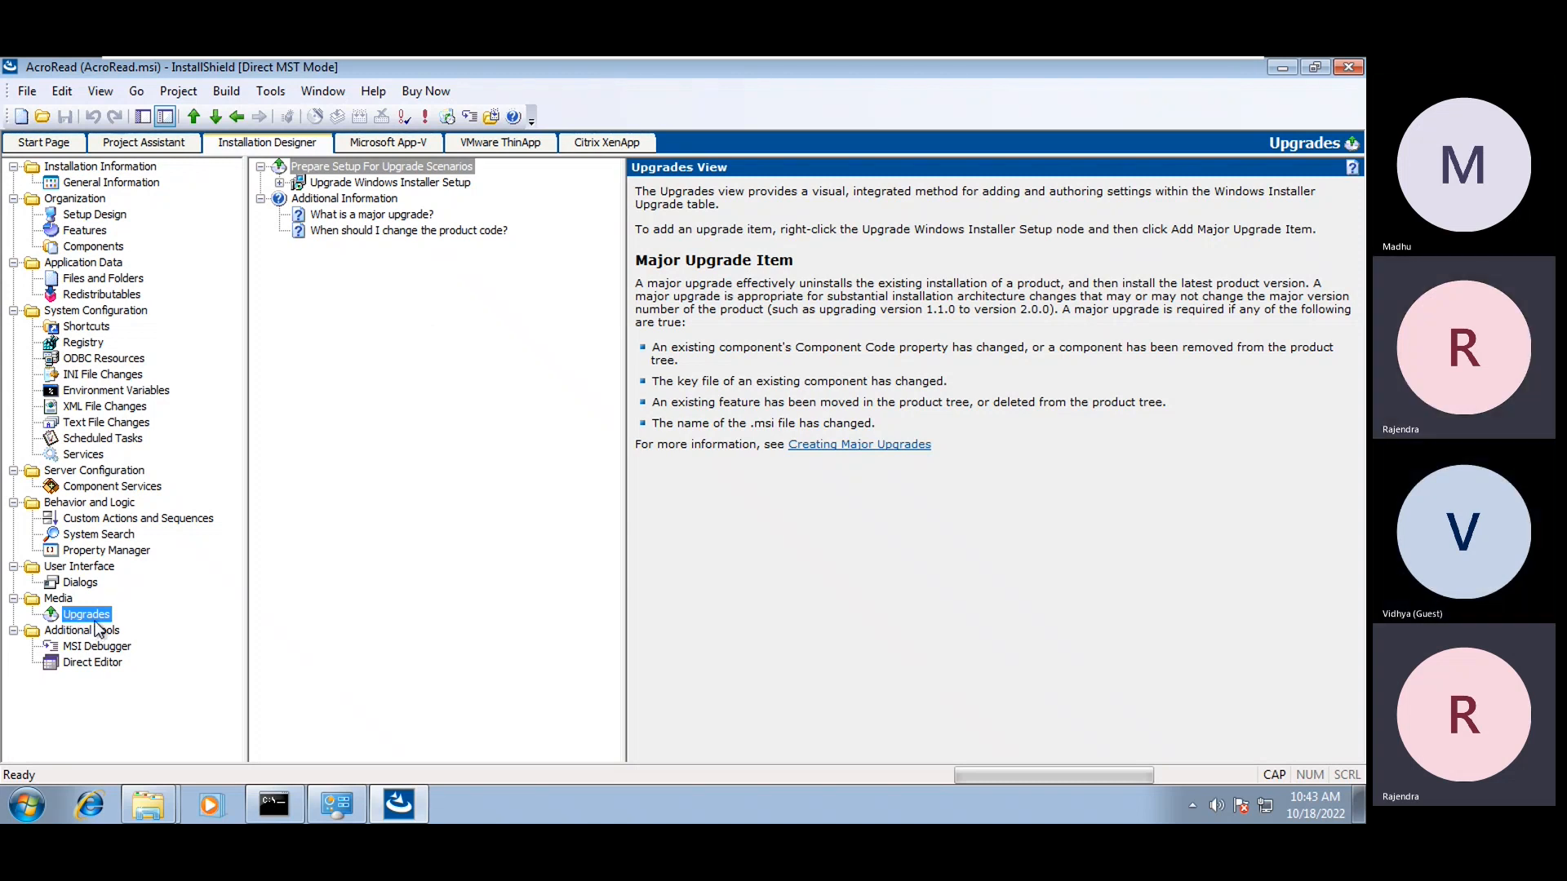
Inspect the RDRBIG_8X, UT_AT and UT_6X upgrade items, then show General Information
right_click(353, 183)
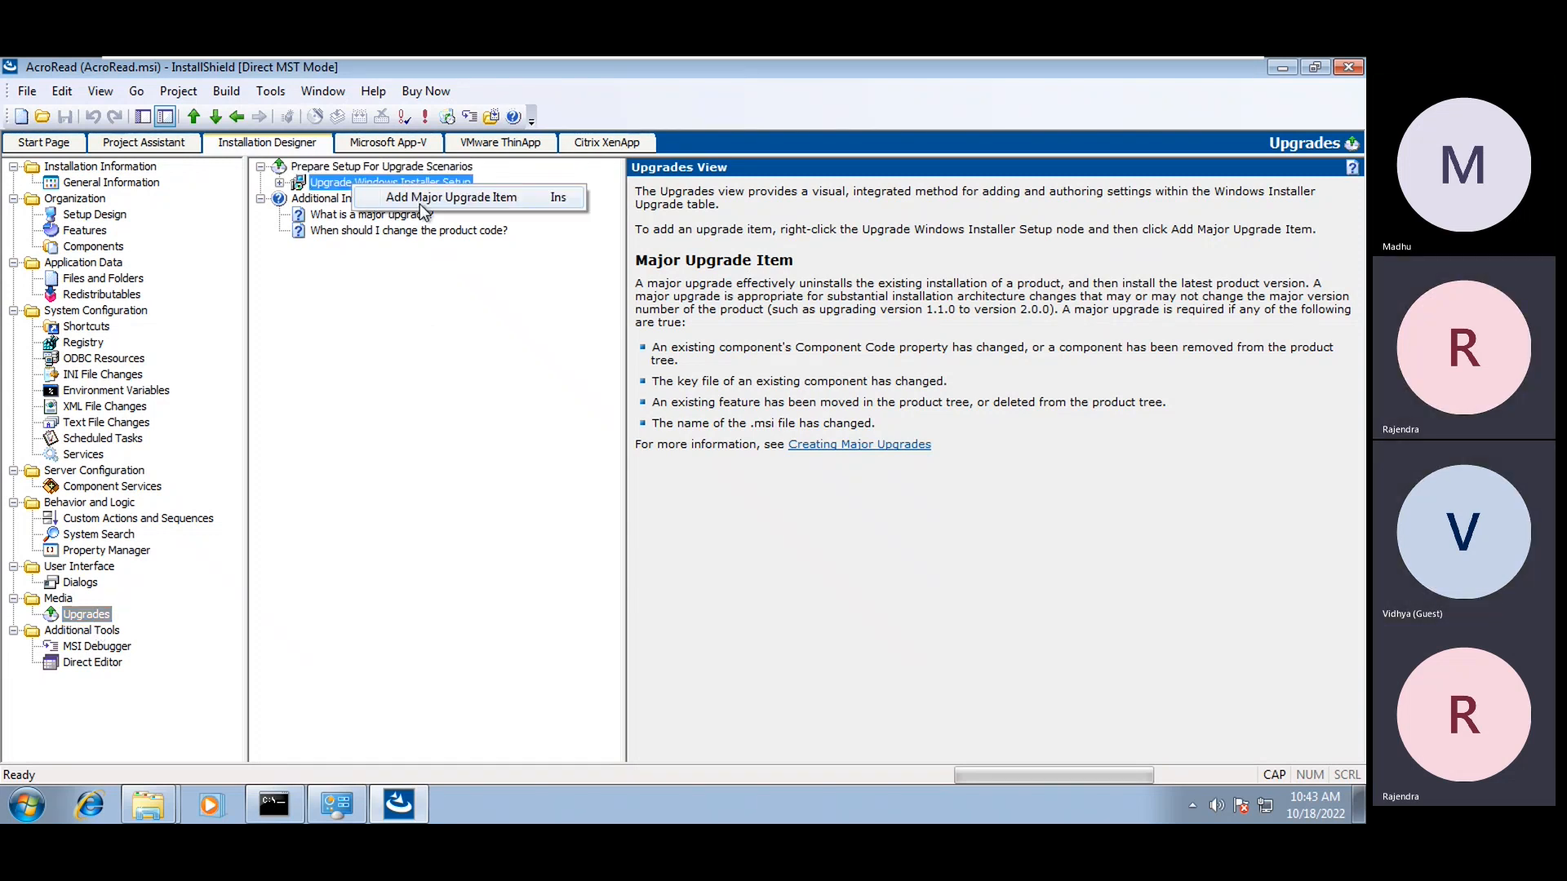
click(399, 308)
click(279, 183)
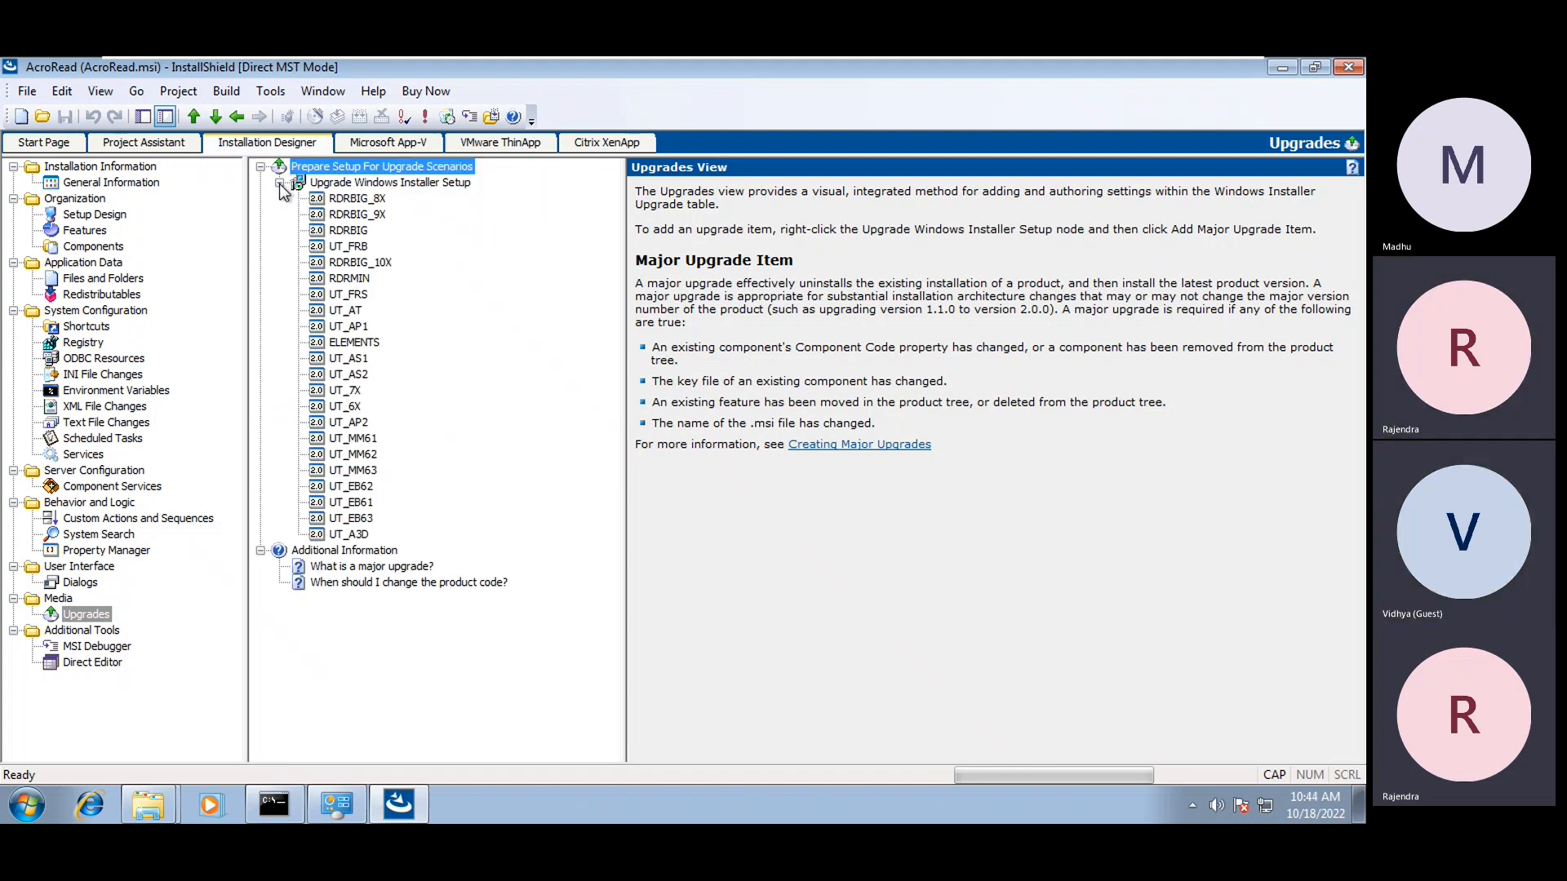
click(356, 200)
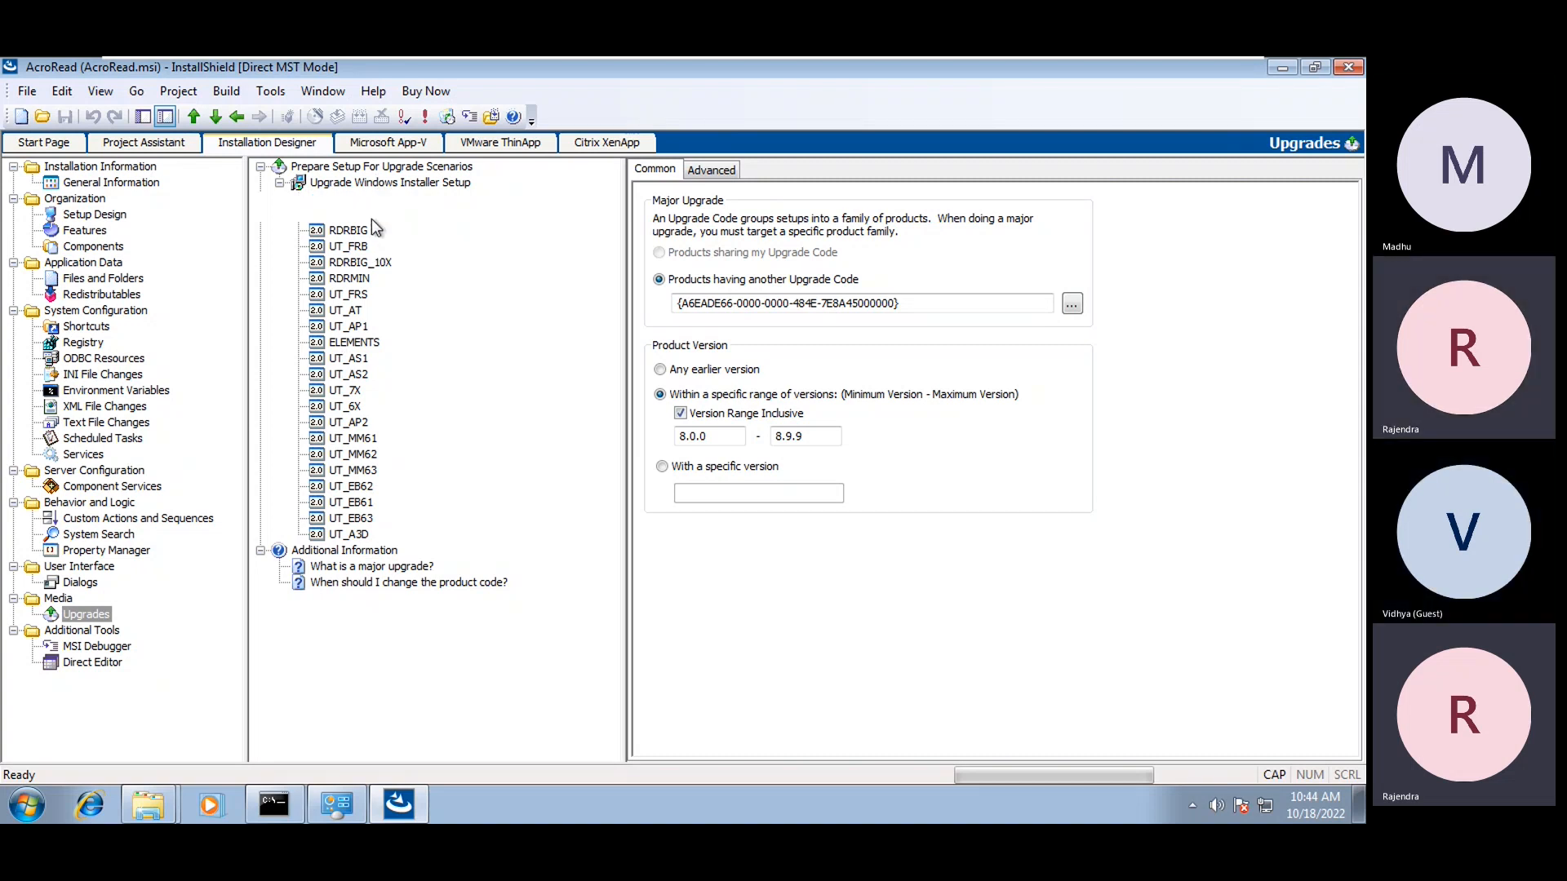
click(347, 311)
click(352, 408)
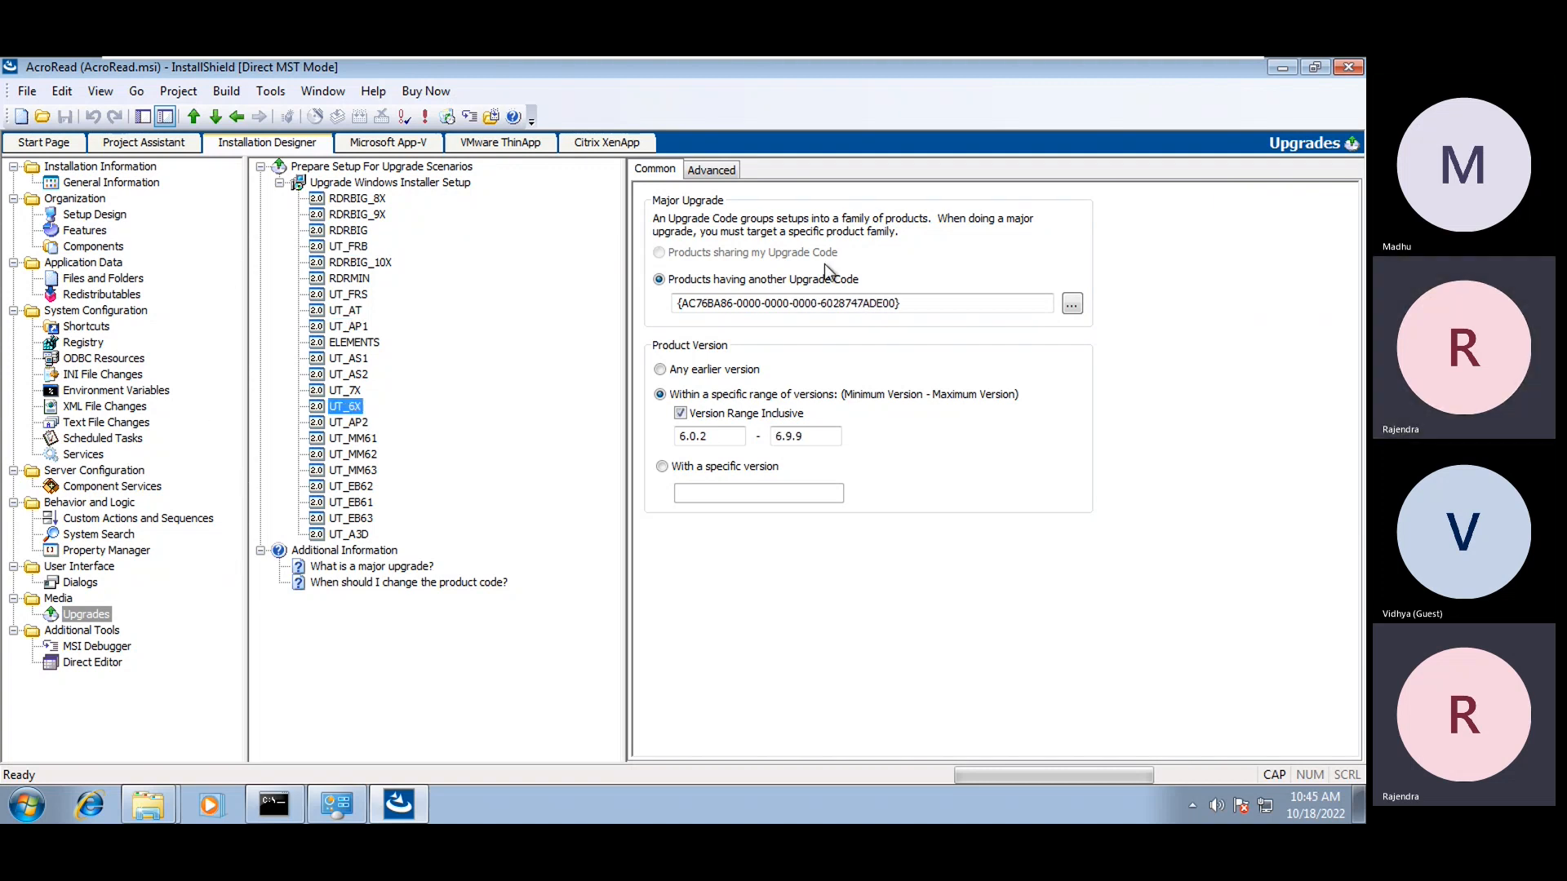
click(105, 184)
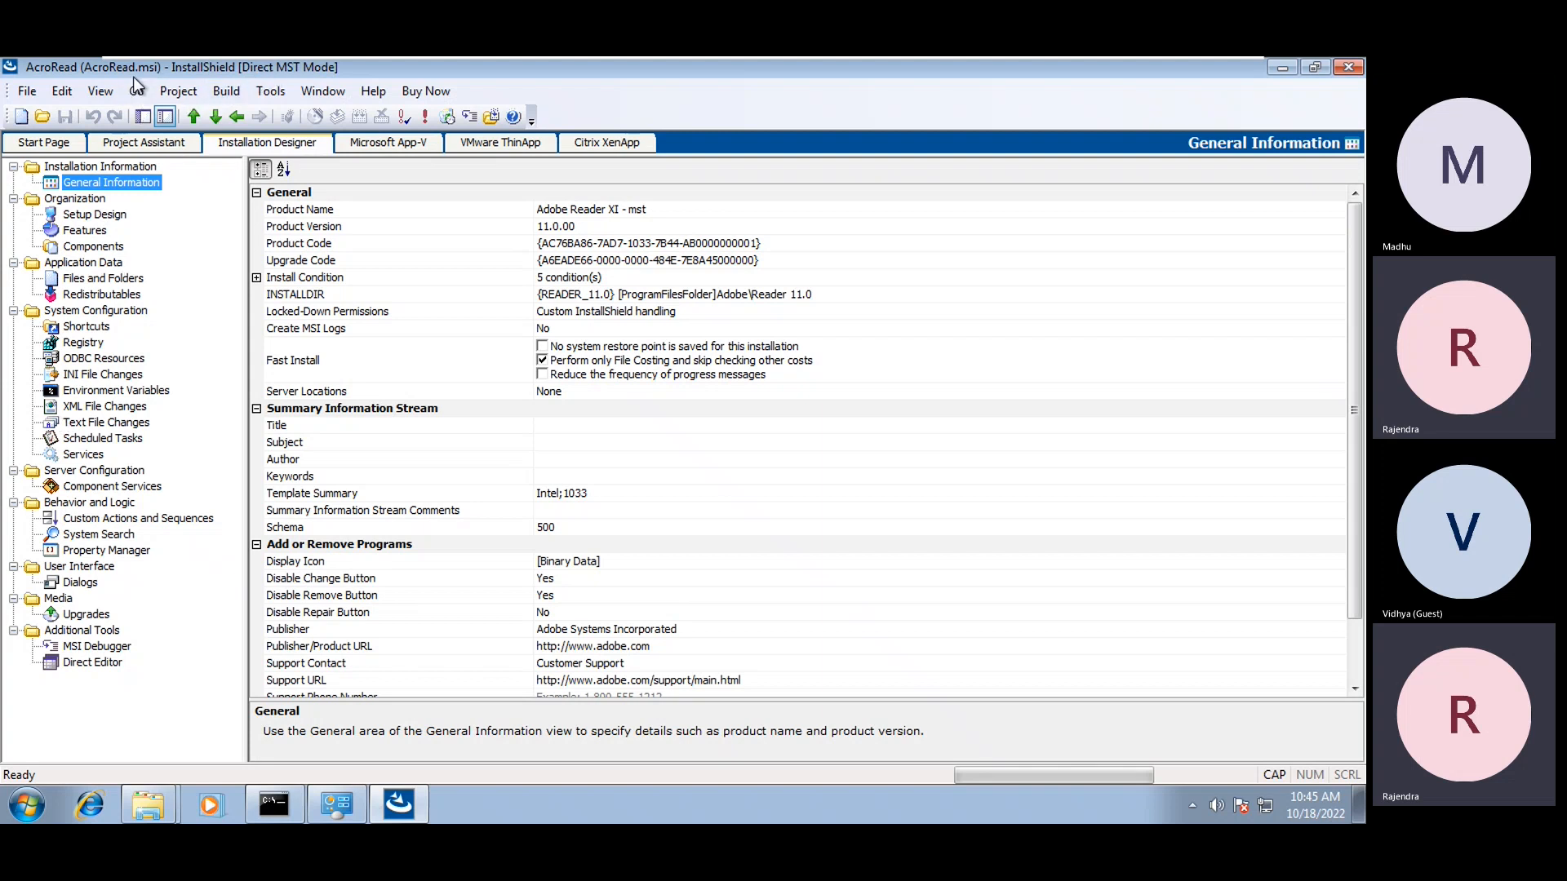
Browse Setup Design's Features, Components and Files and Folders views, then close InstallShield
click(94, 217)
click(84, 184)
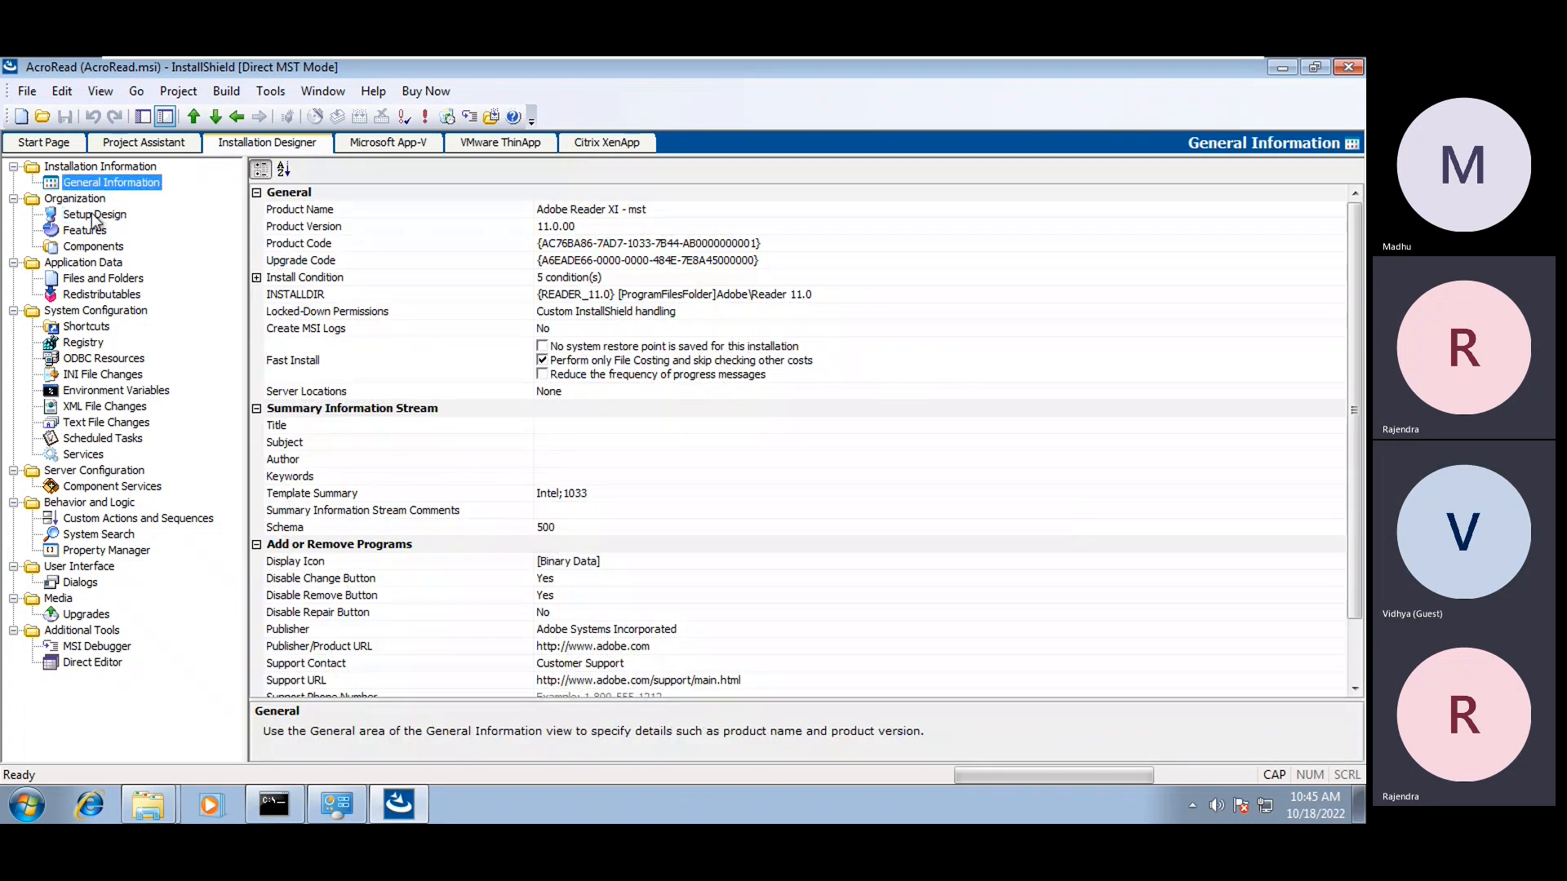
click(95, 216)
click(86, 231)
click(93, 246)
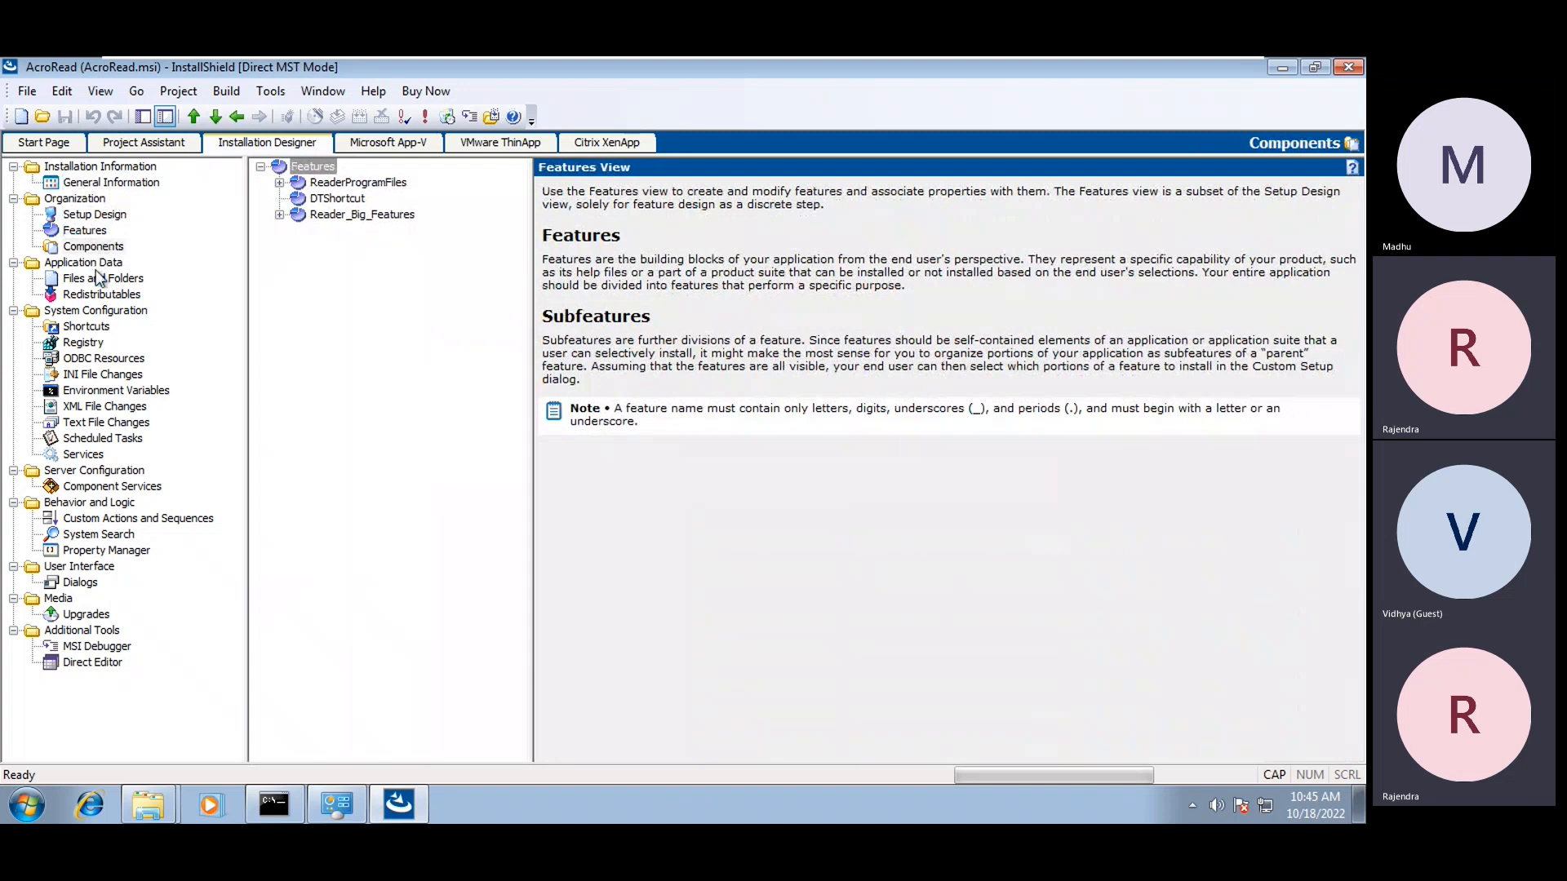
click(103, 278)
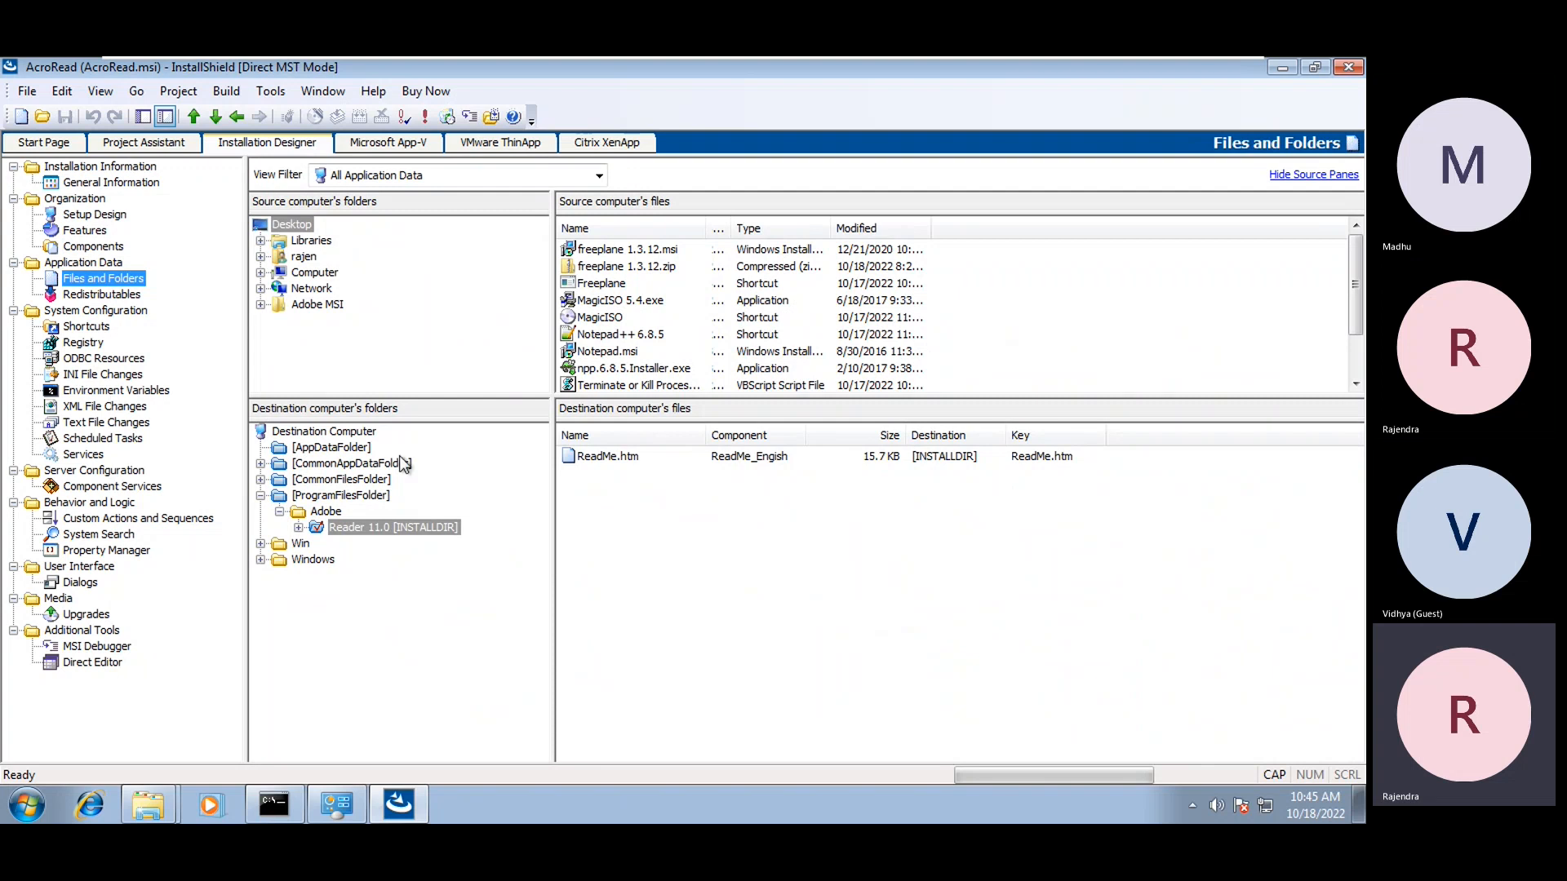
click(1348, 68)
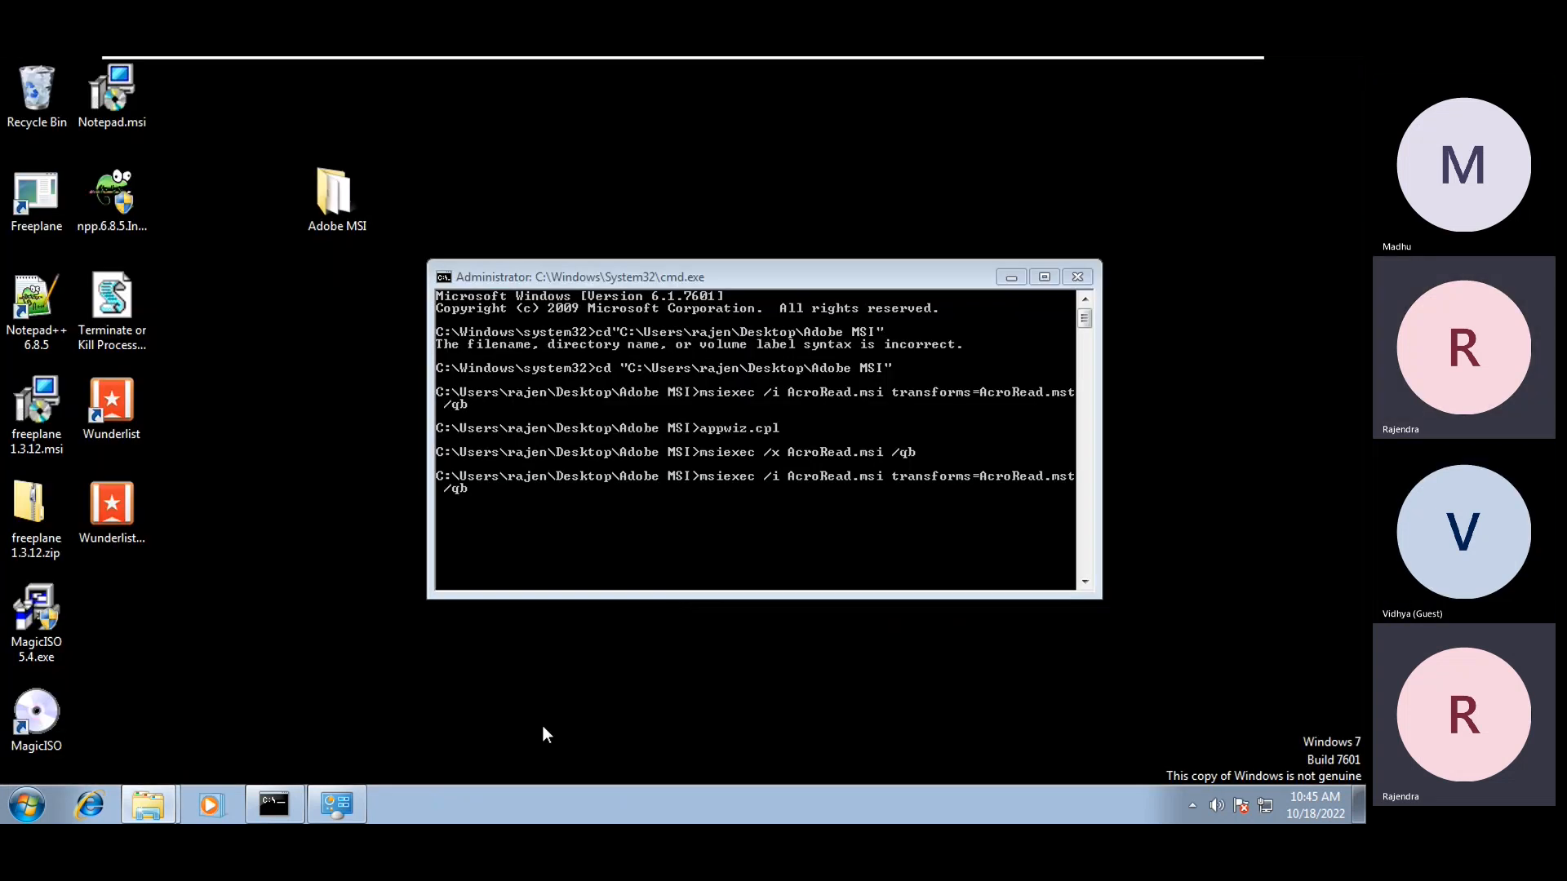
Launch AcroRead.msi from the Adobe MSI folder, then cancel the Adobe Reader XI setup
mouse_move(149, 804)
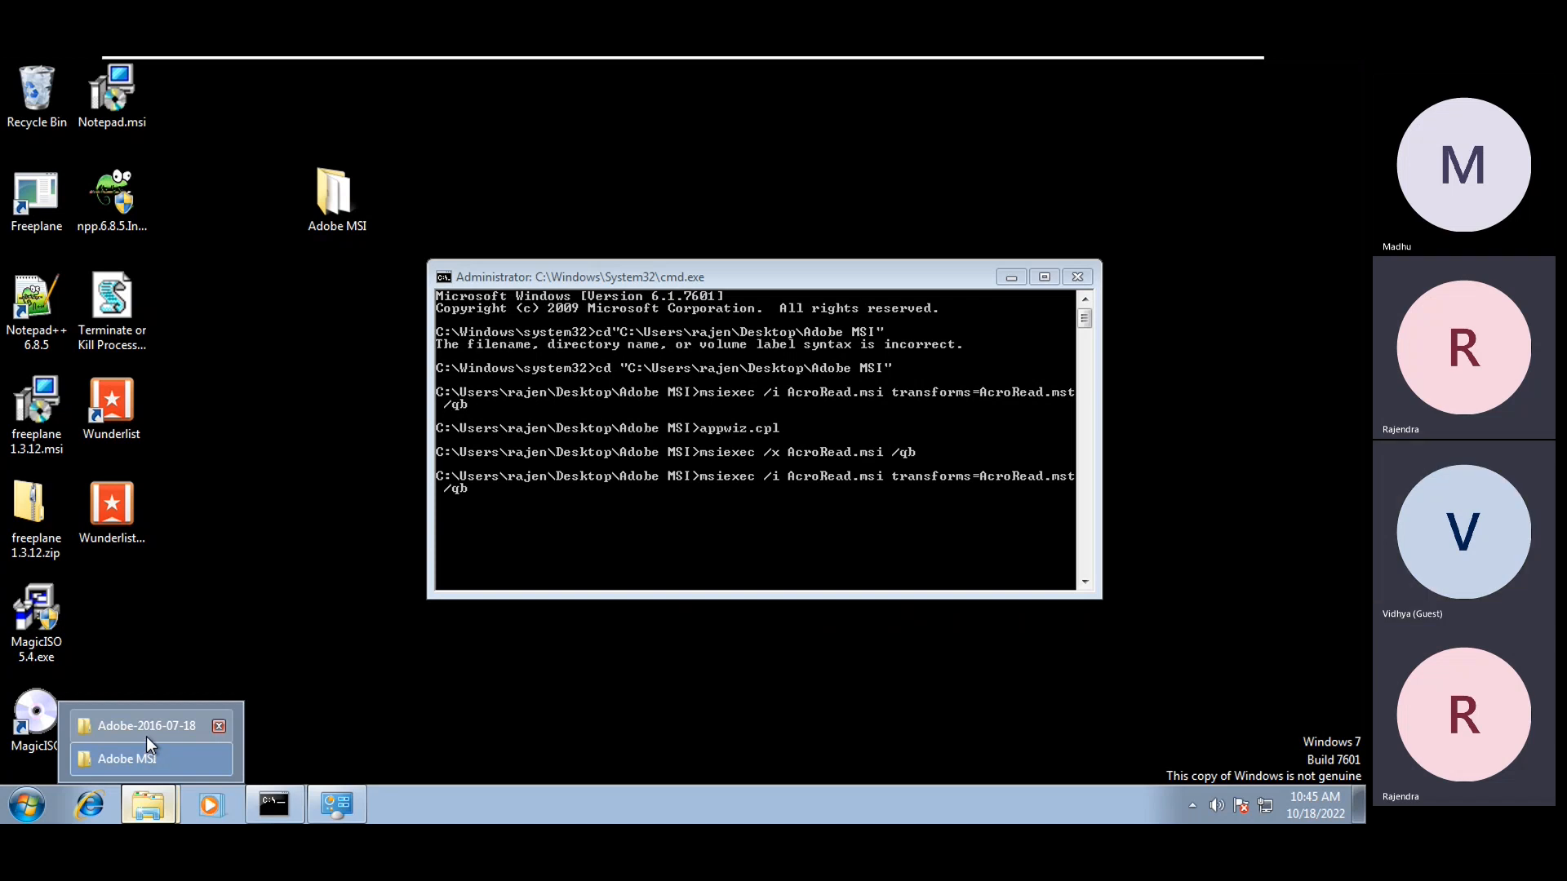
click(145, 734)
mouse_move(148, 804)
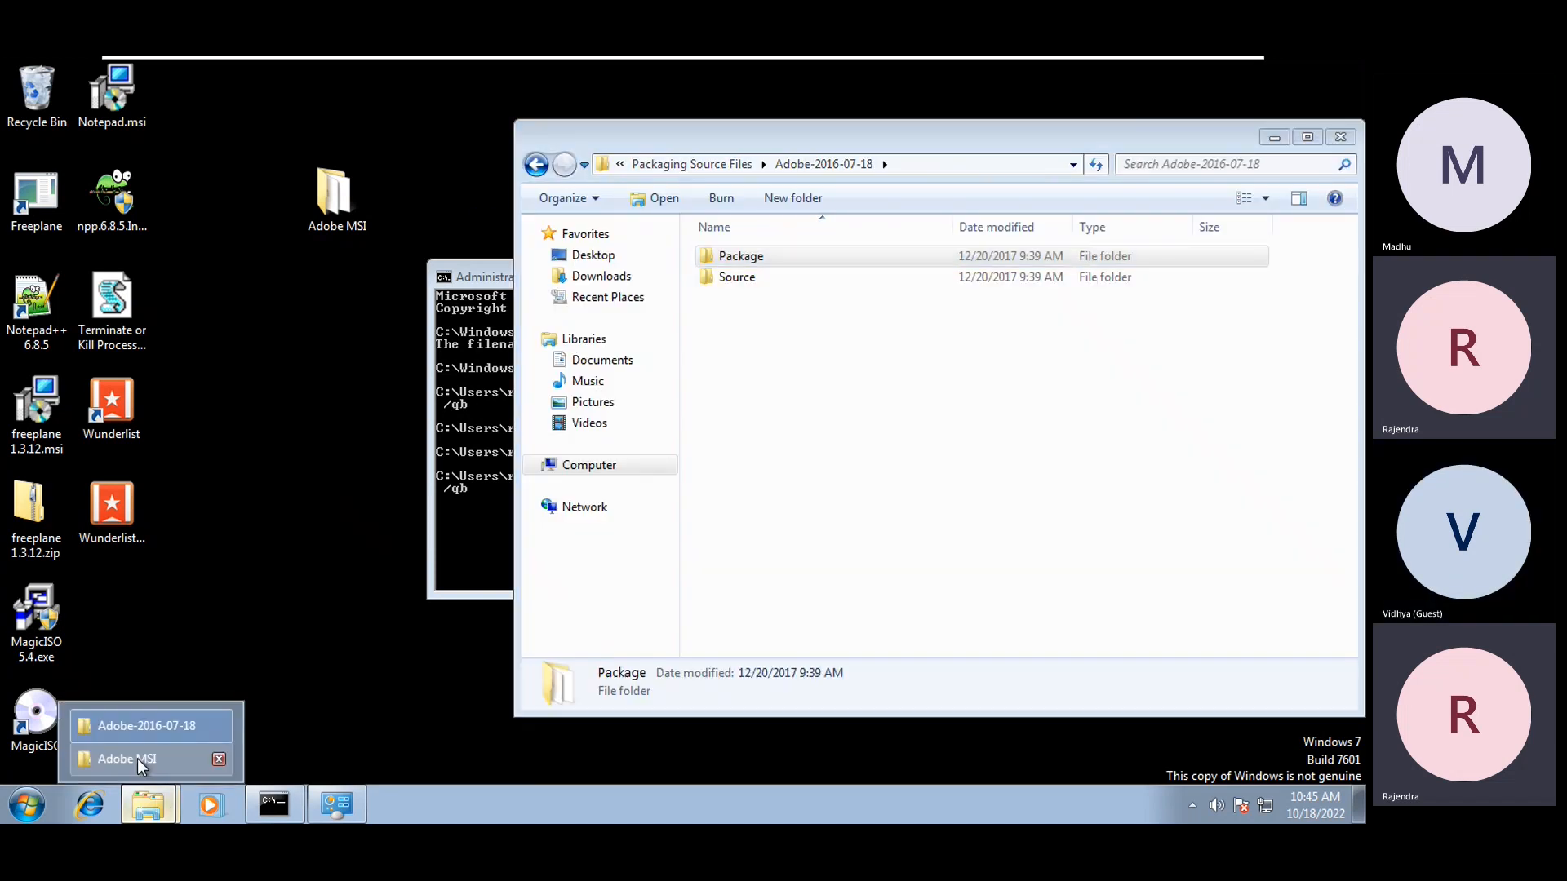
click(146, 759)
click(745, 280)
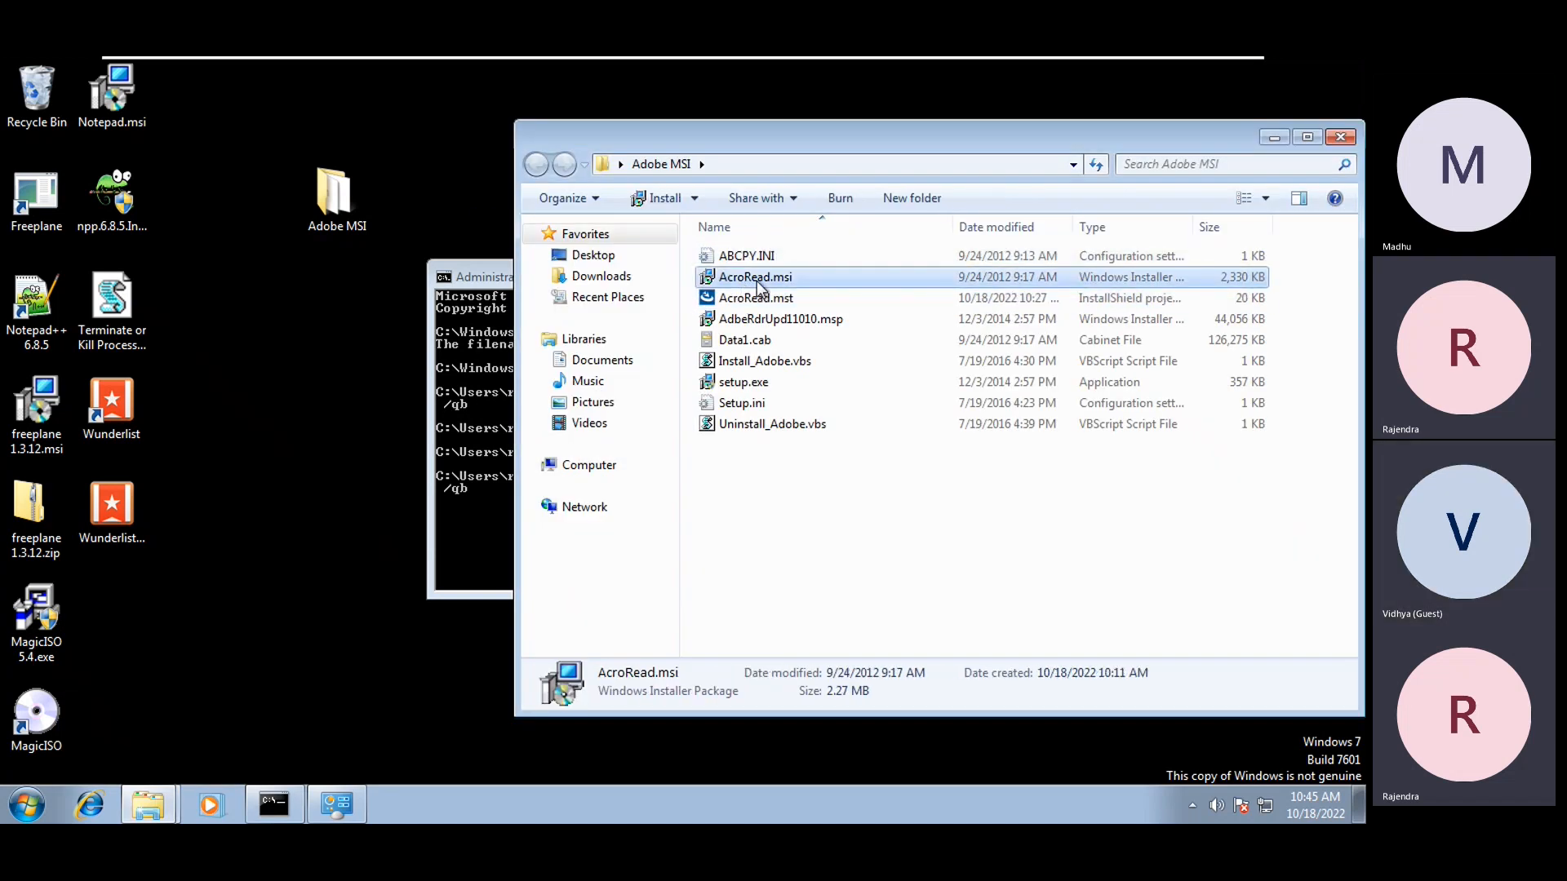
click(792, 299)
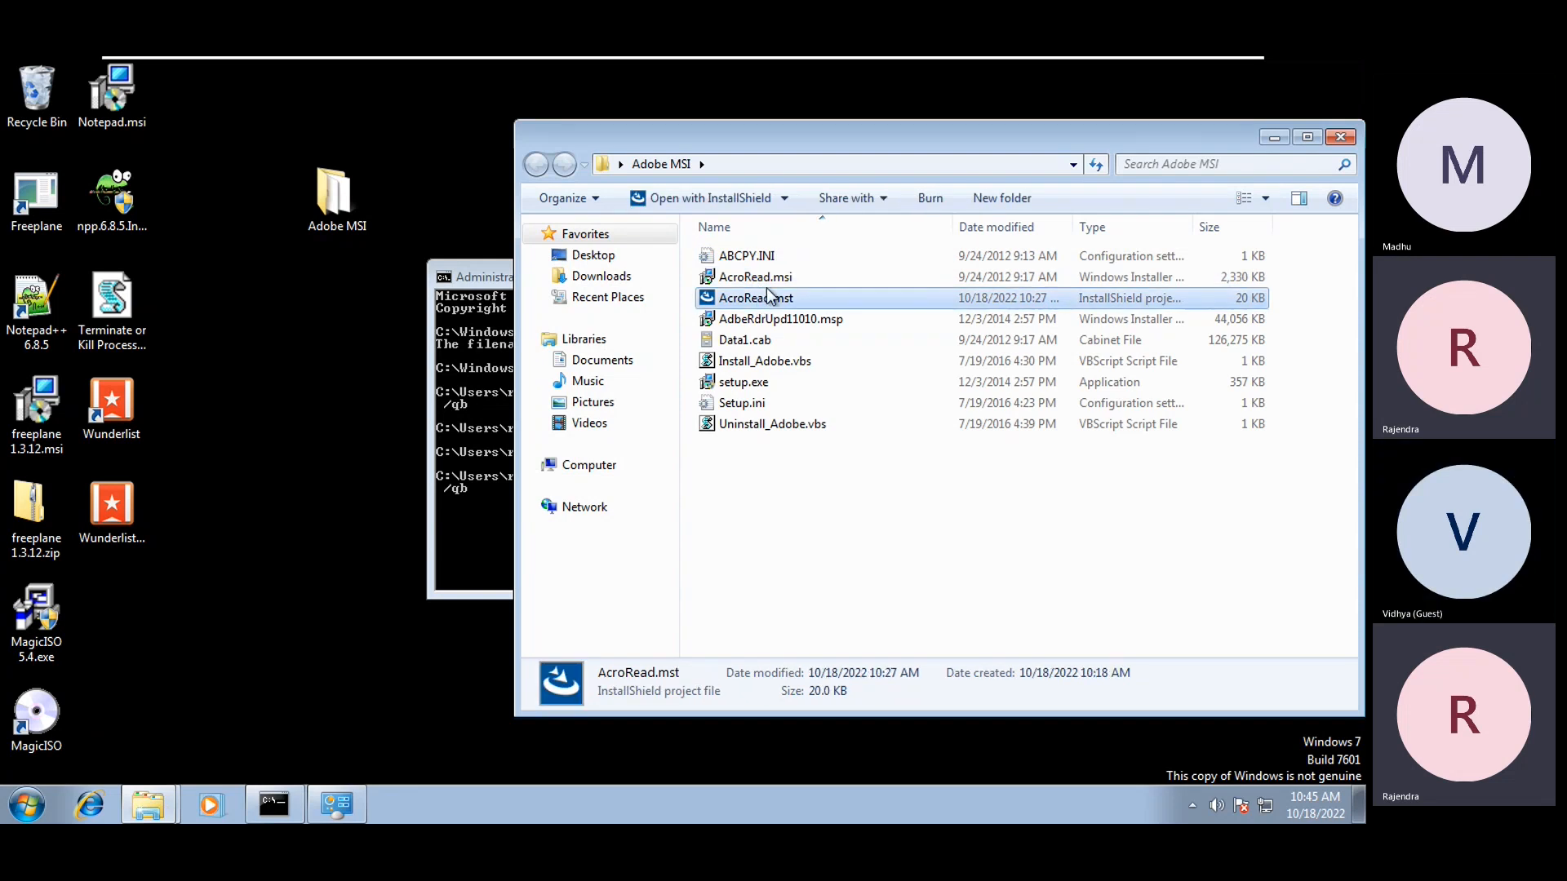
double_click(761, 277)
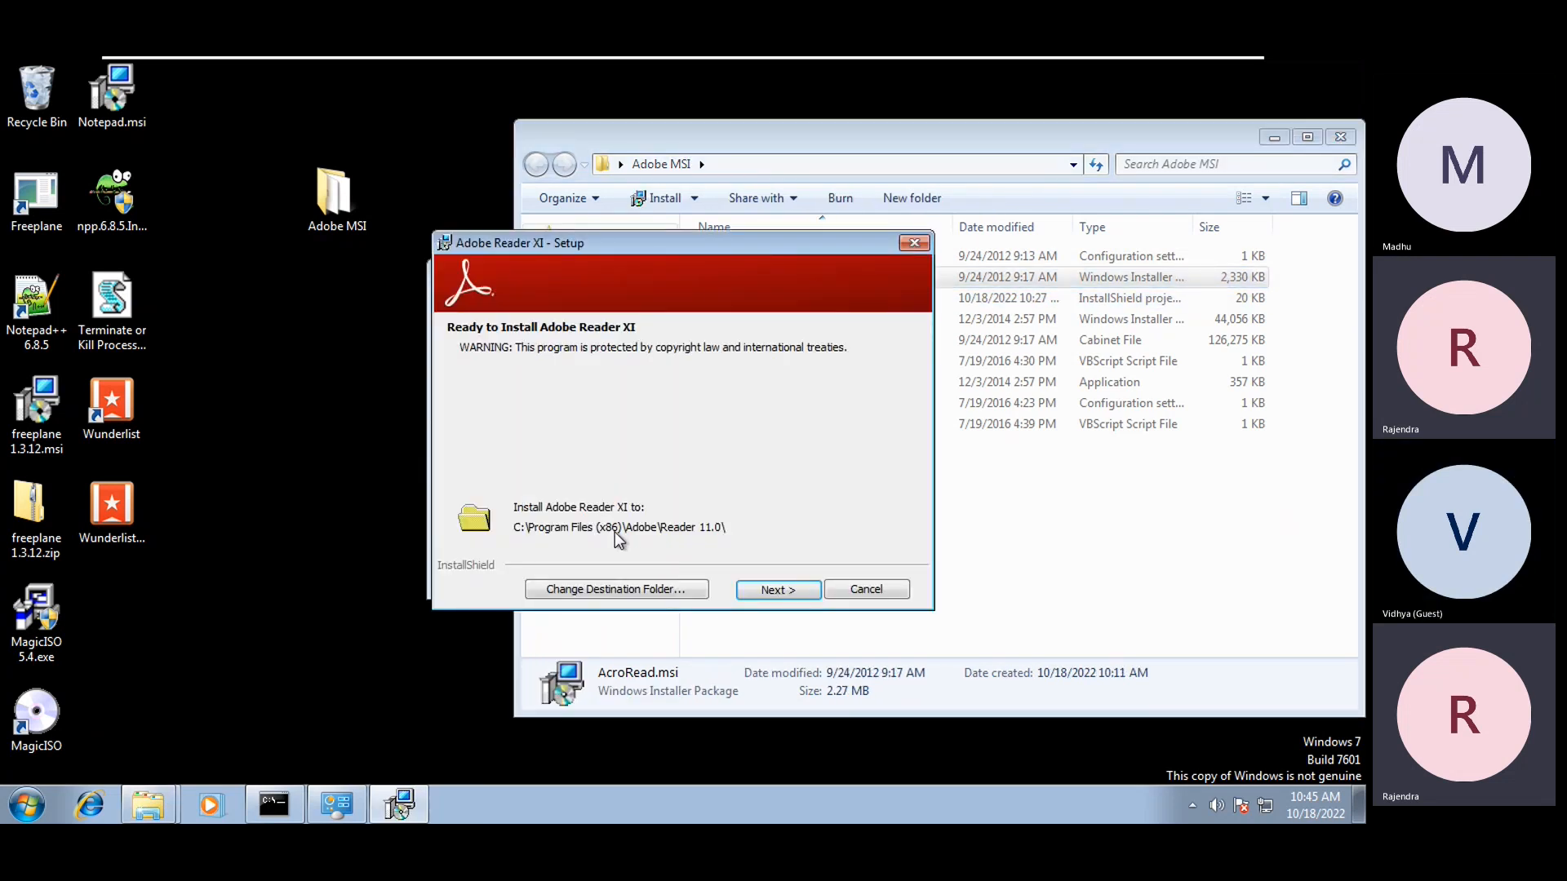
click(839, 593)
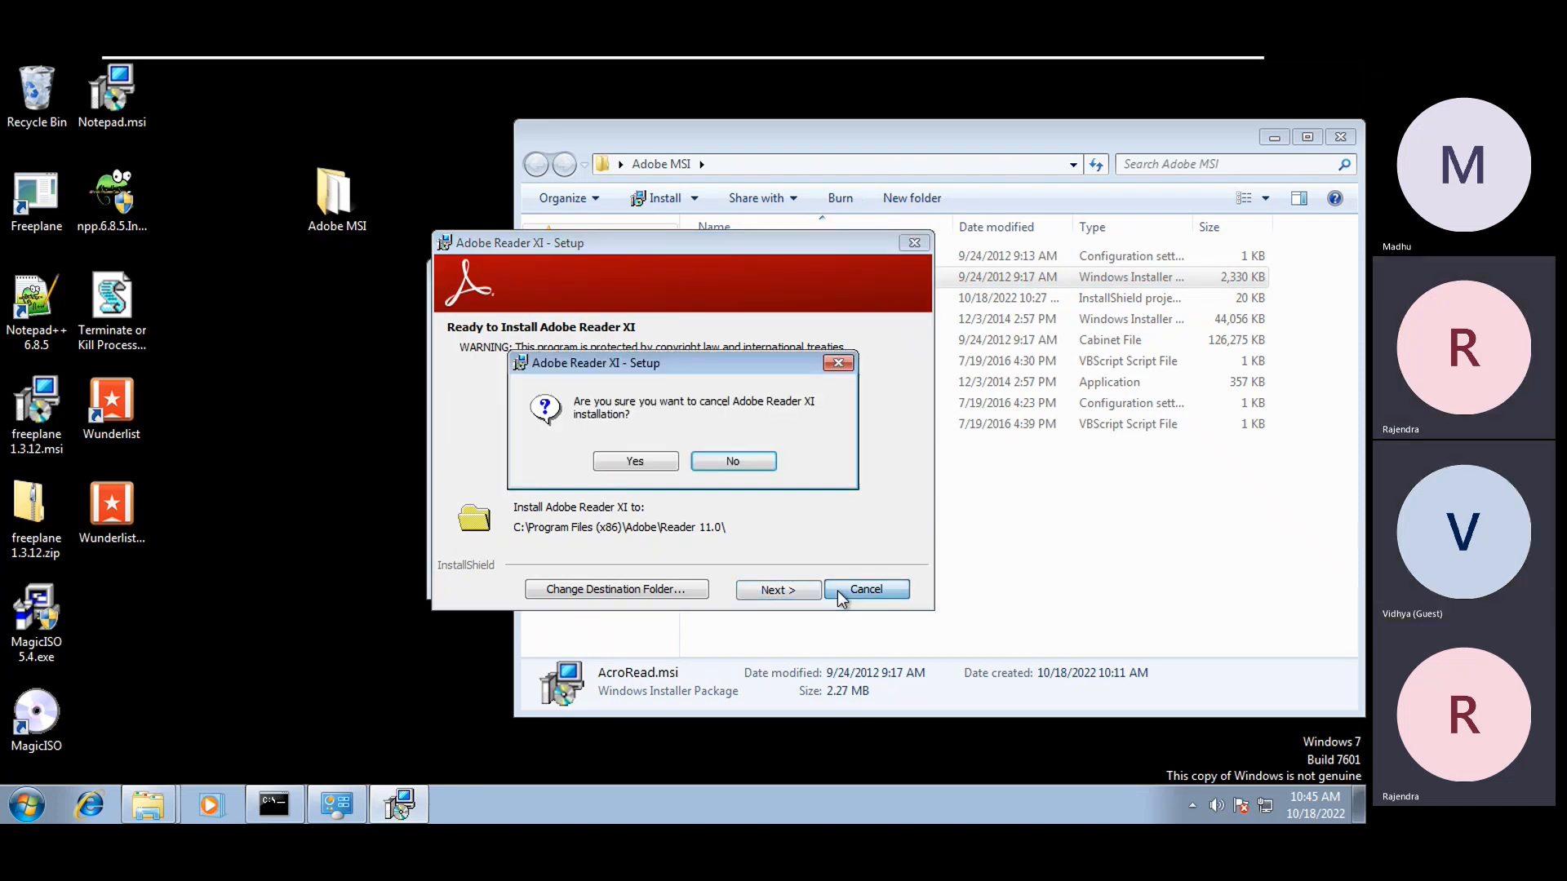
click(640, 463)
right_click(764, 540)
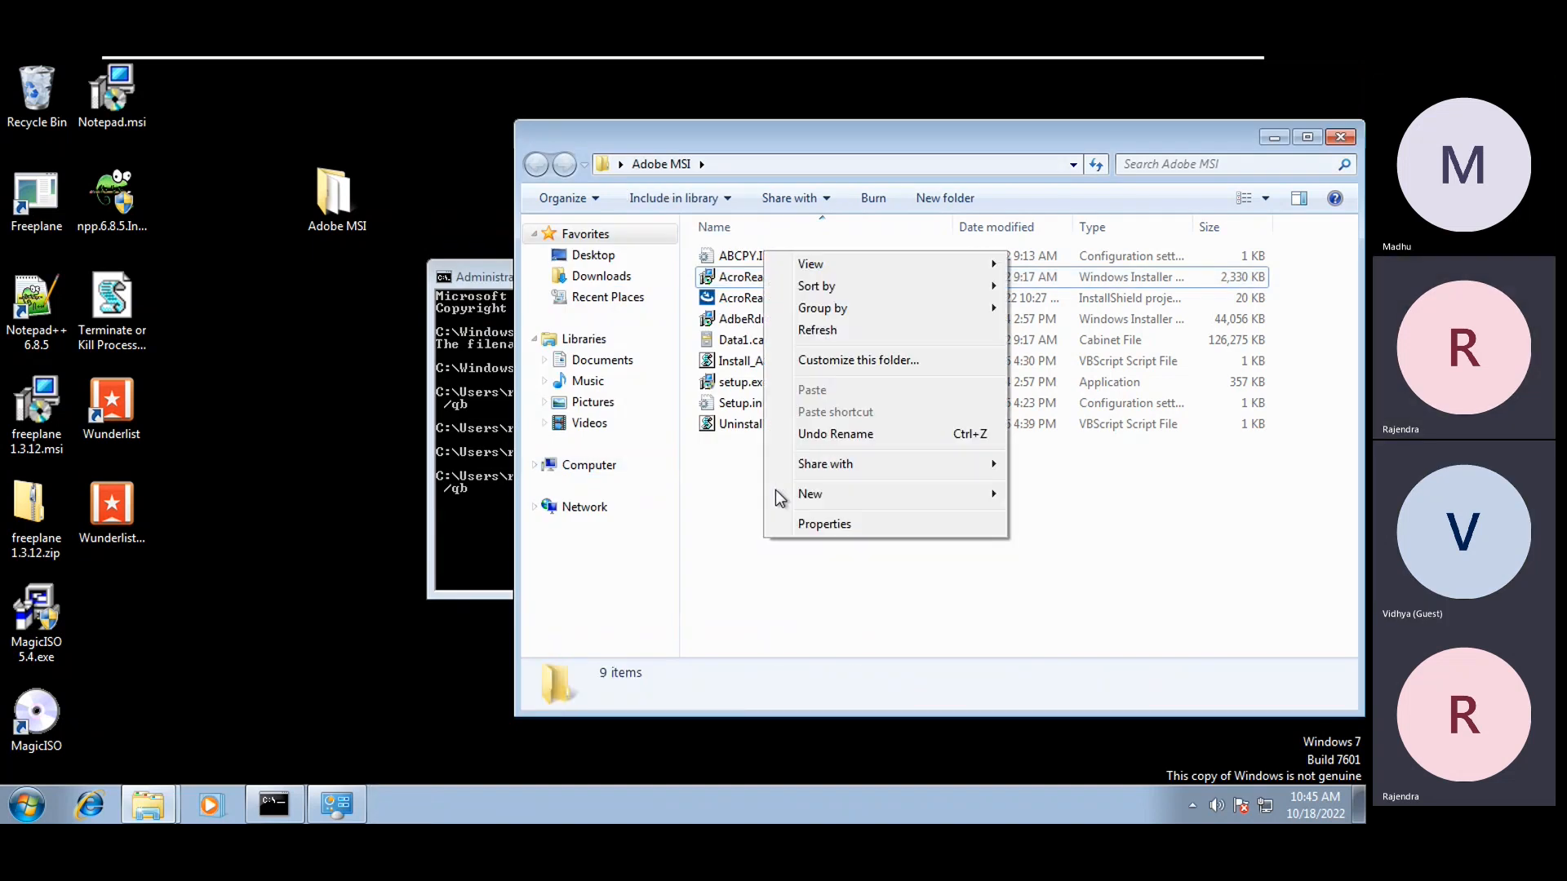
Refresh the Adobe MSI folder and compare AcroRead.msi with the 20 KB AcroRead.mst details
click(826, 338)
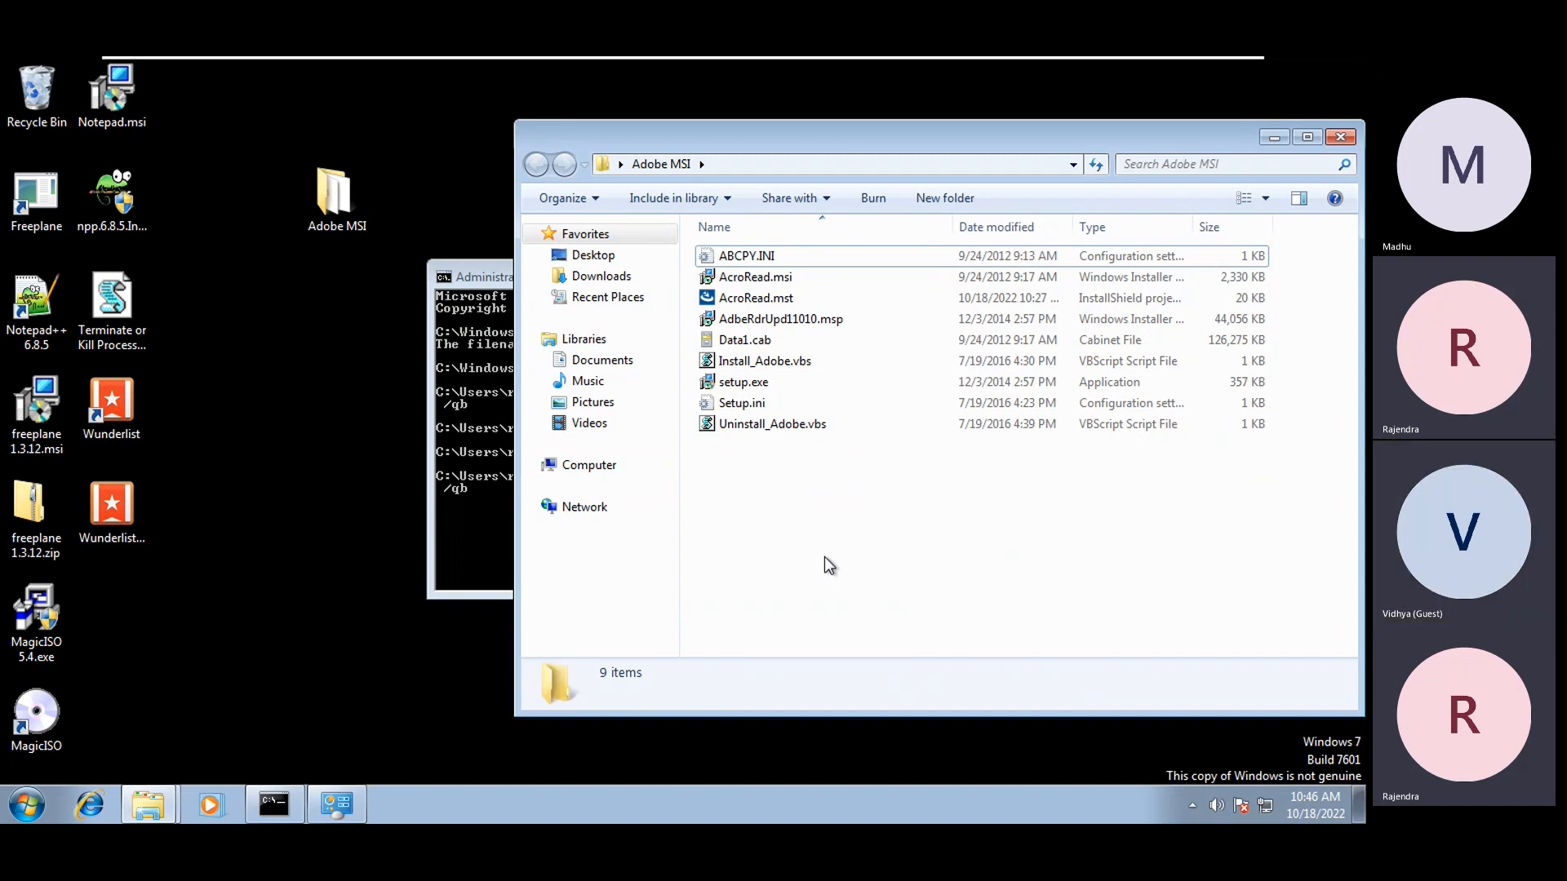
click(738, 279)
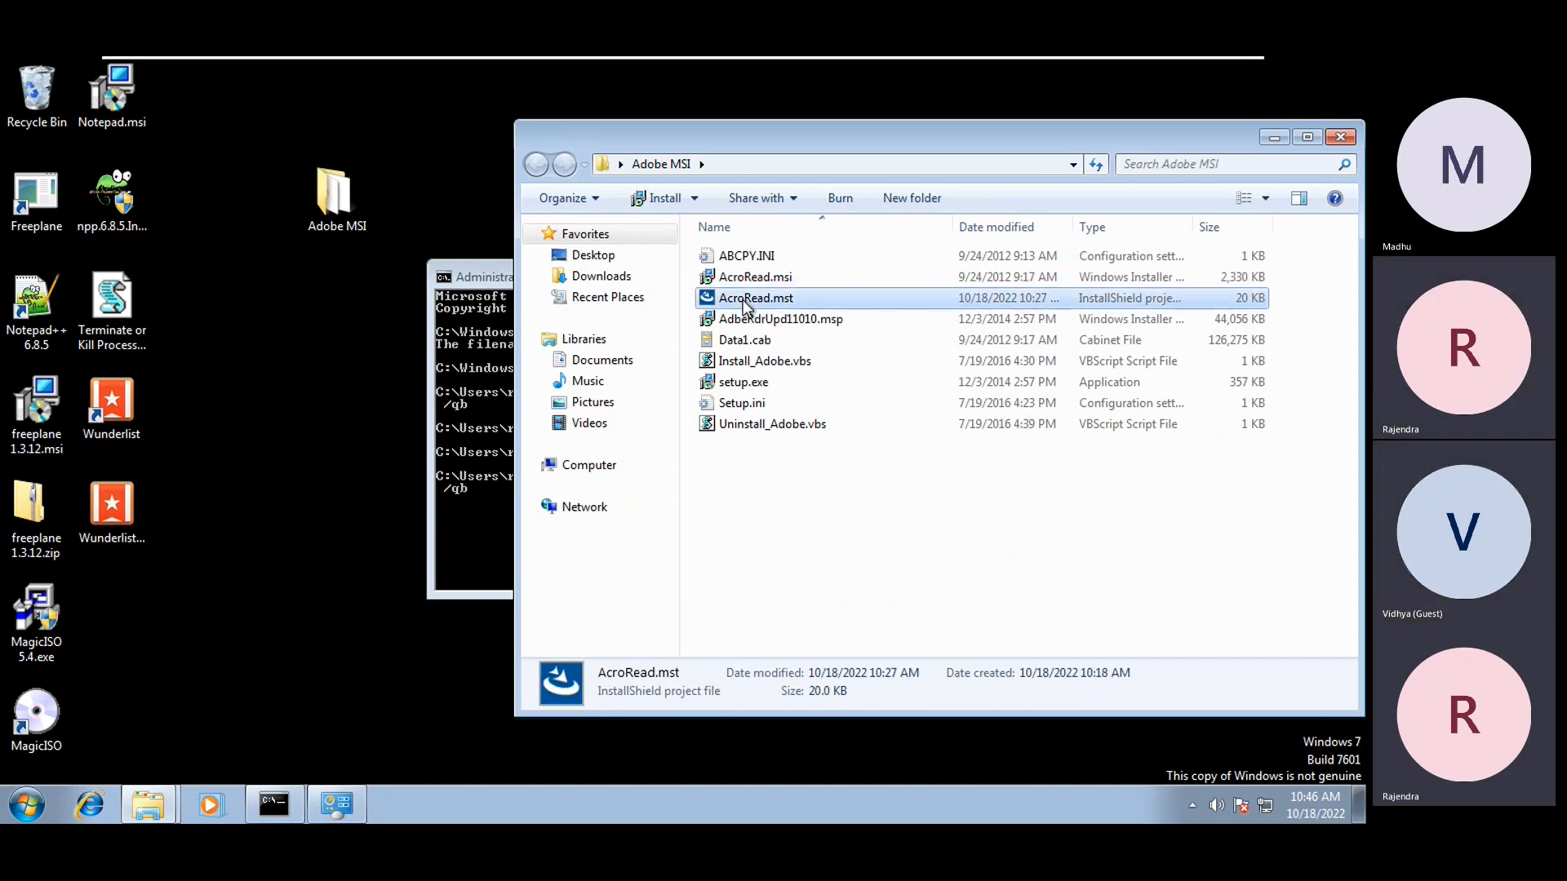
click(746, 304)
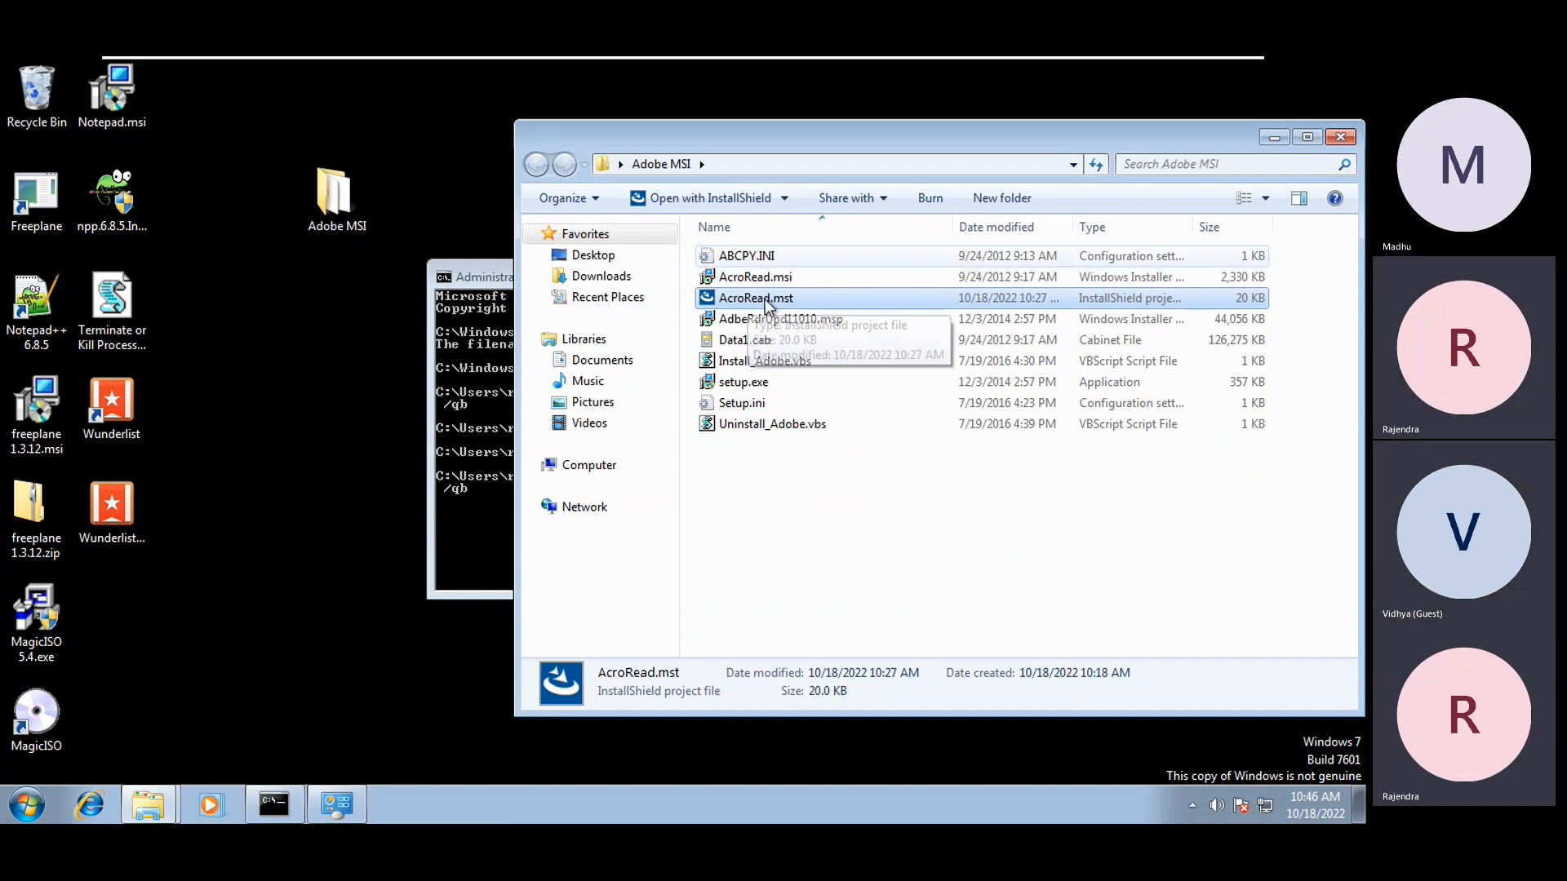
key(Up)
key(Down)
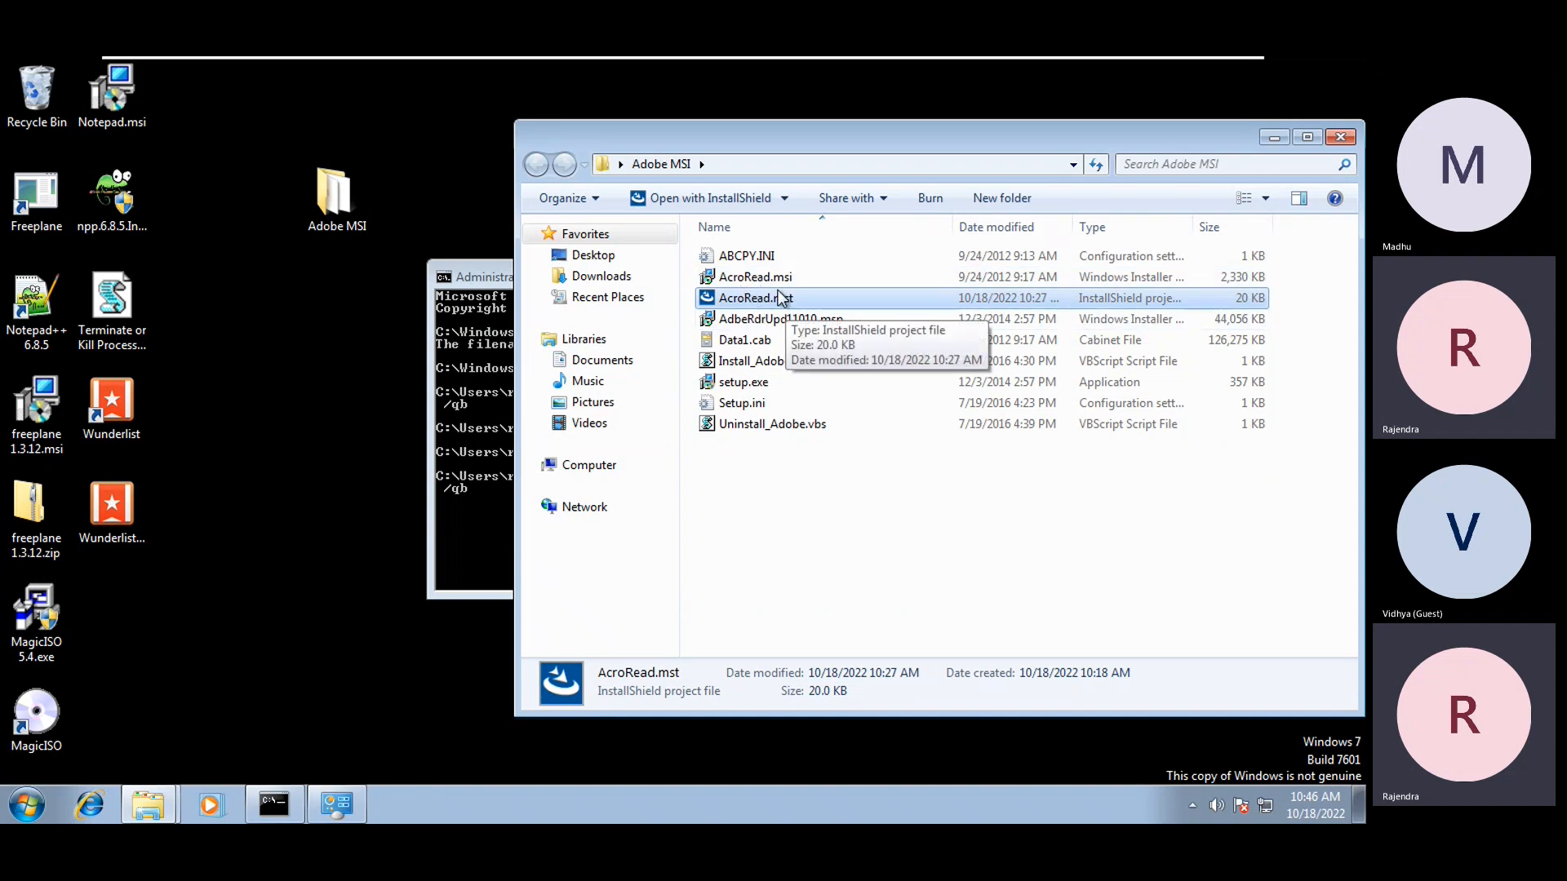
click(772, 282)
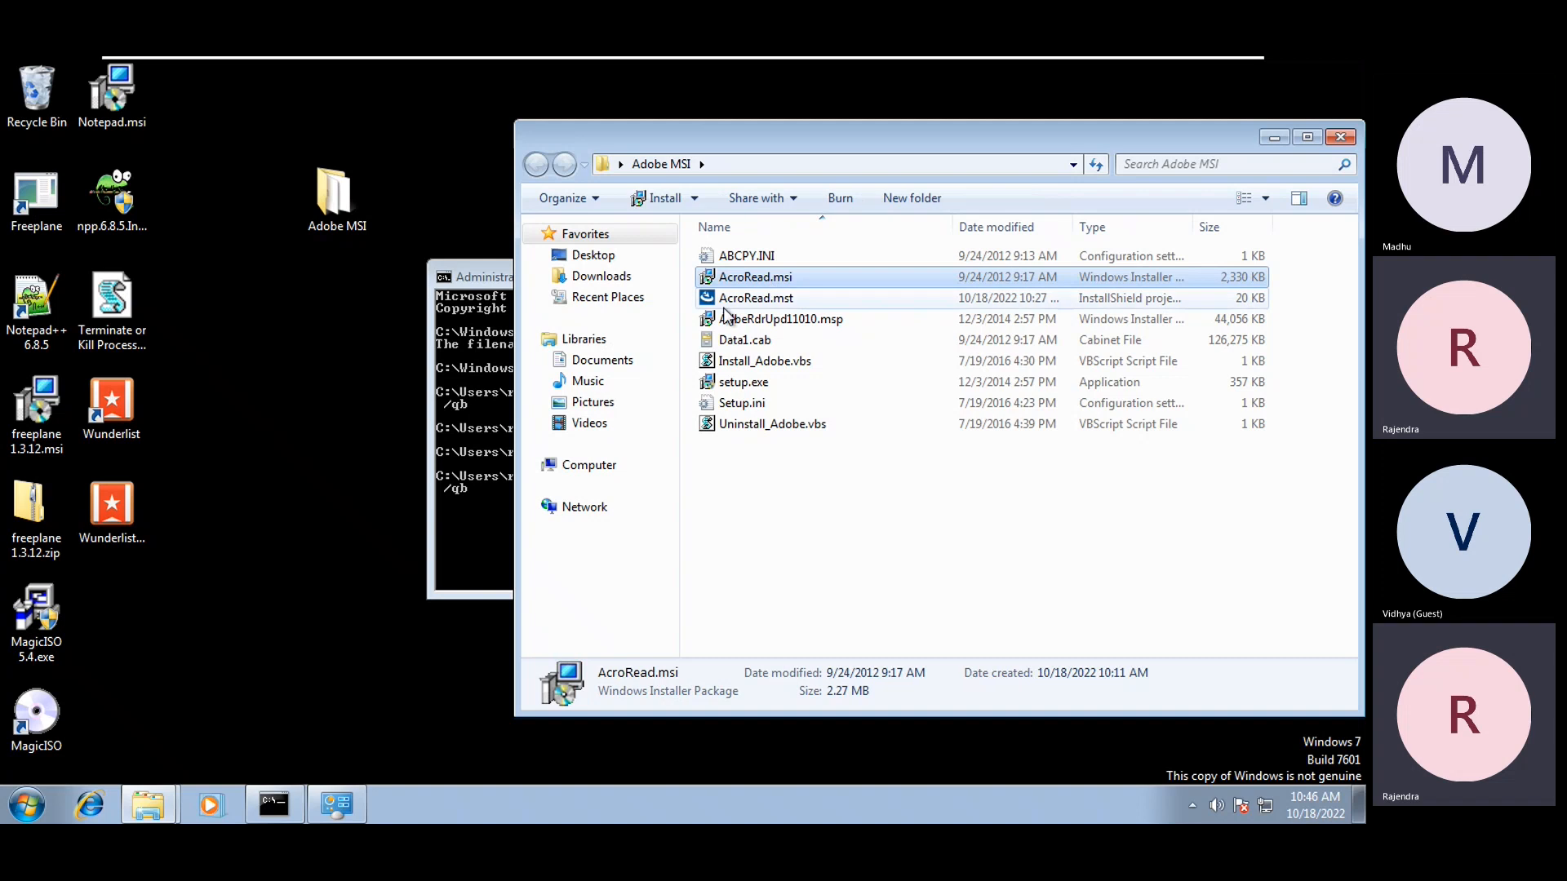
click(788, 299)
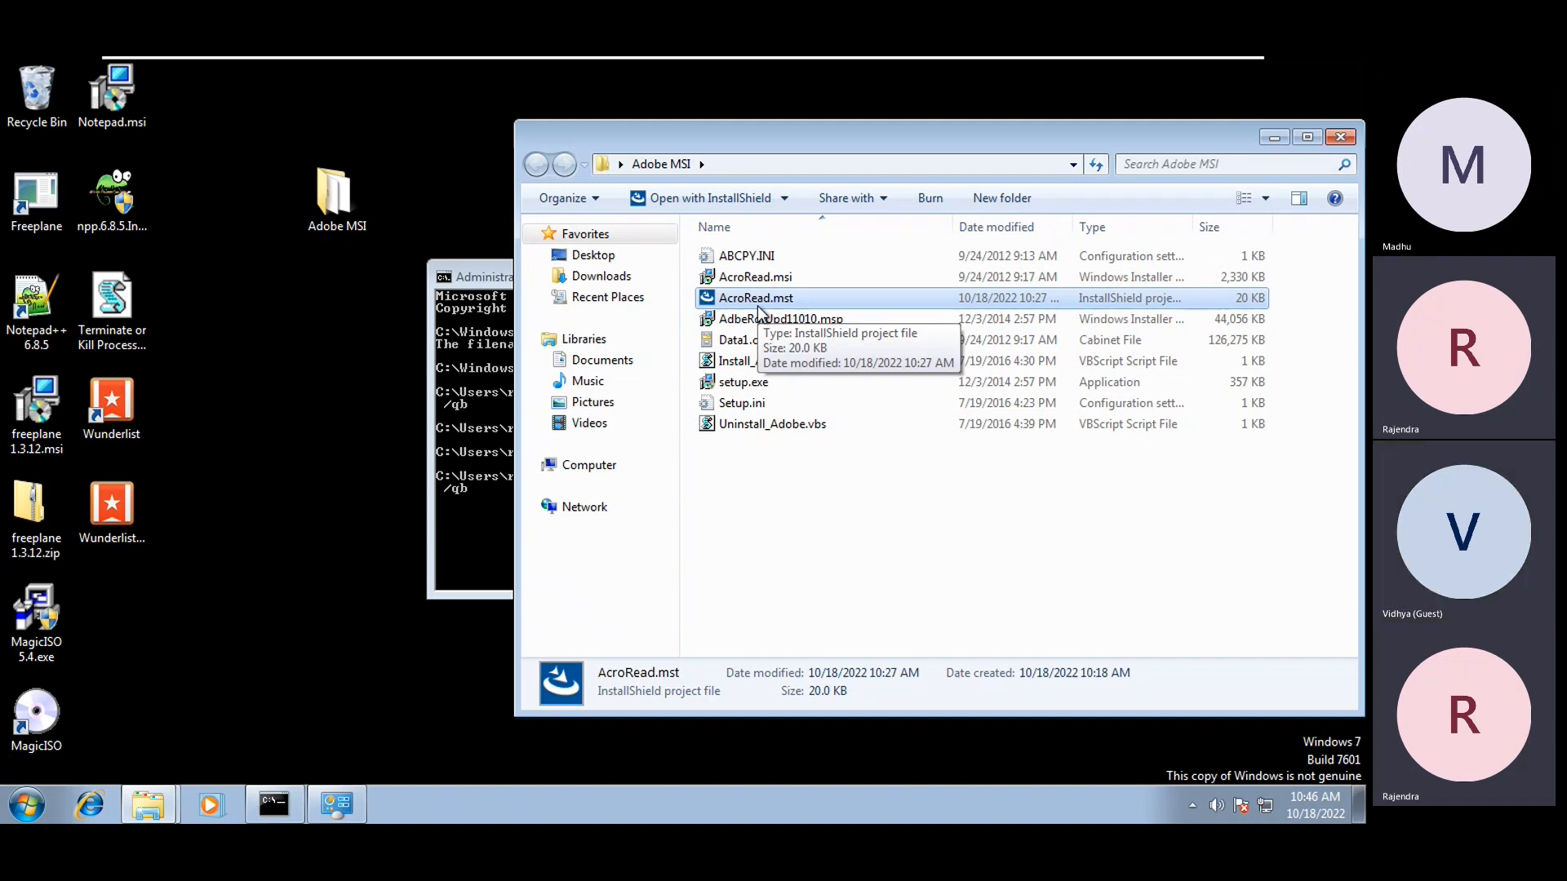
key(Up)
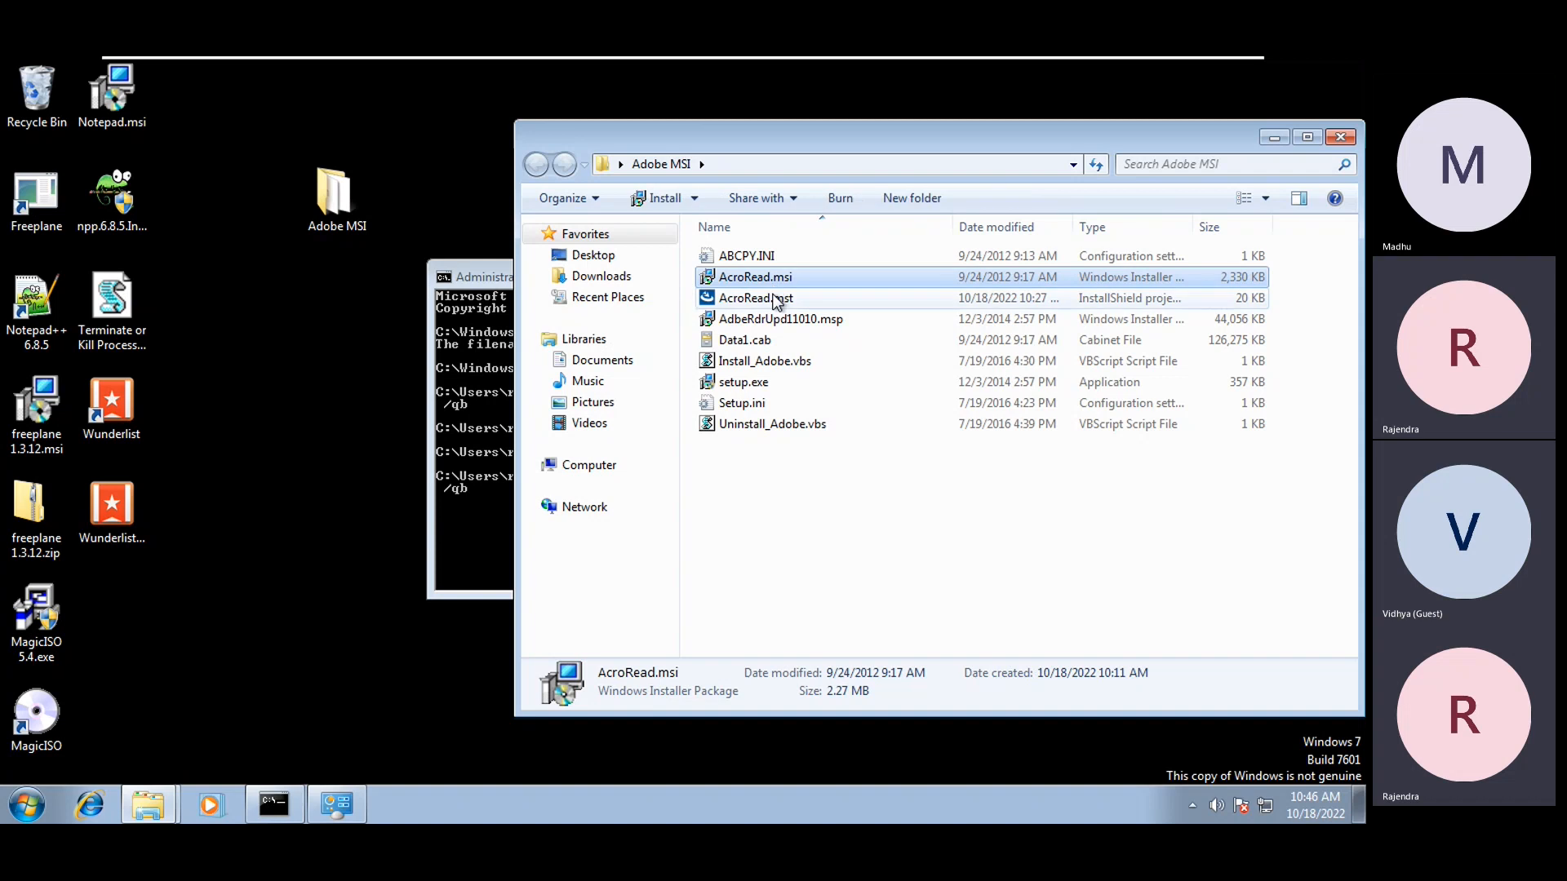
key(Down)
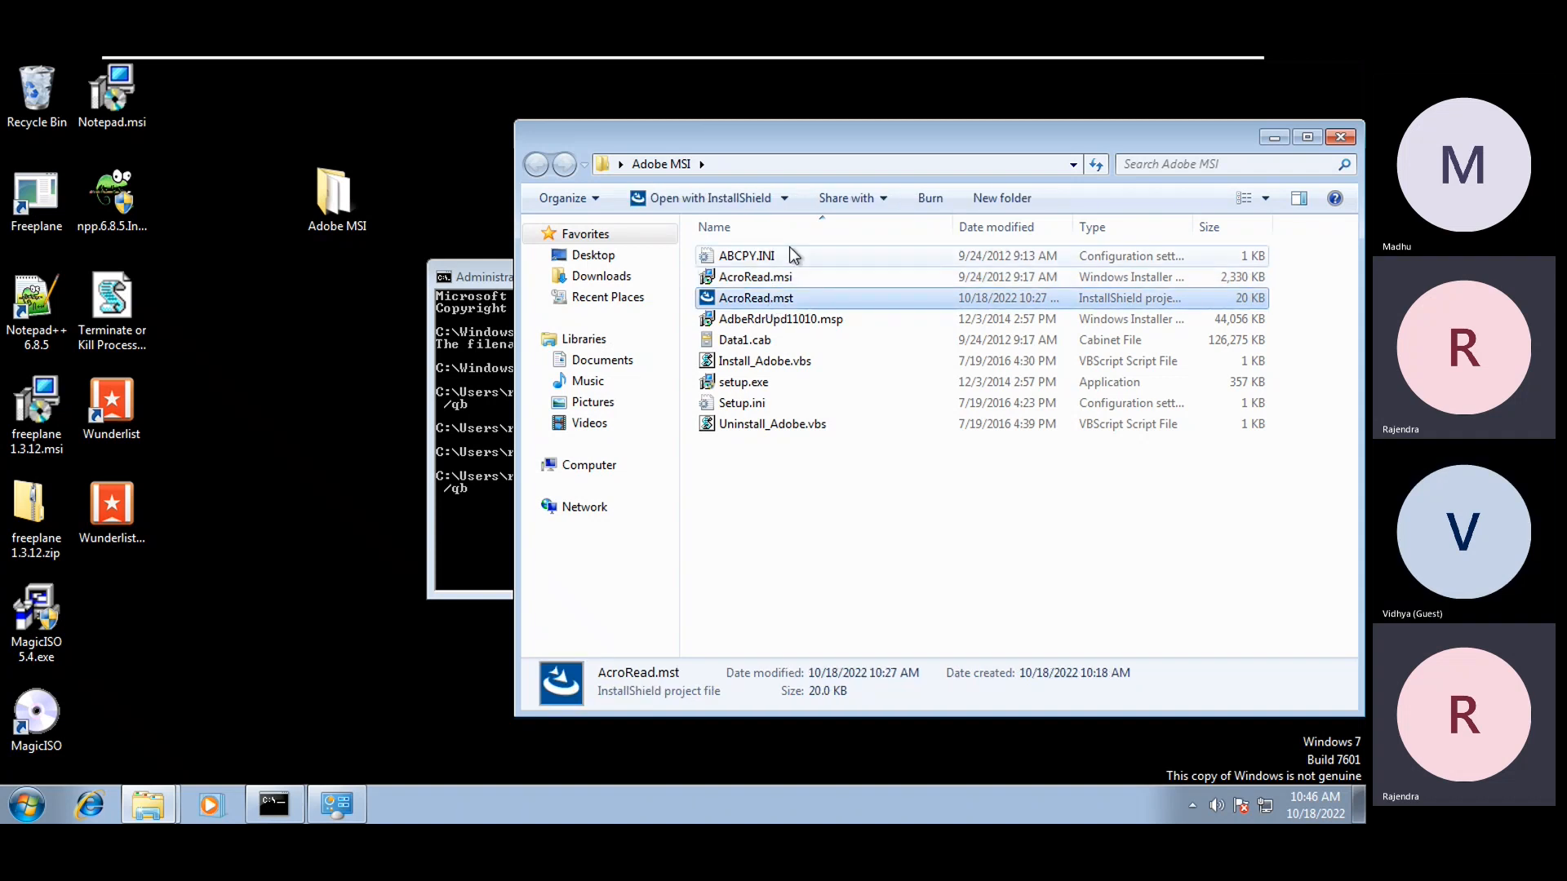
right_click(780, 309)
click(231, 576)
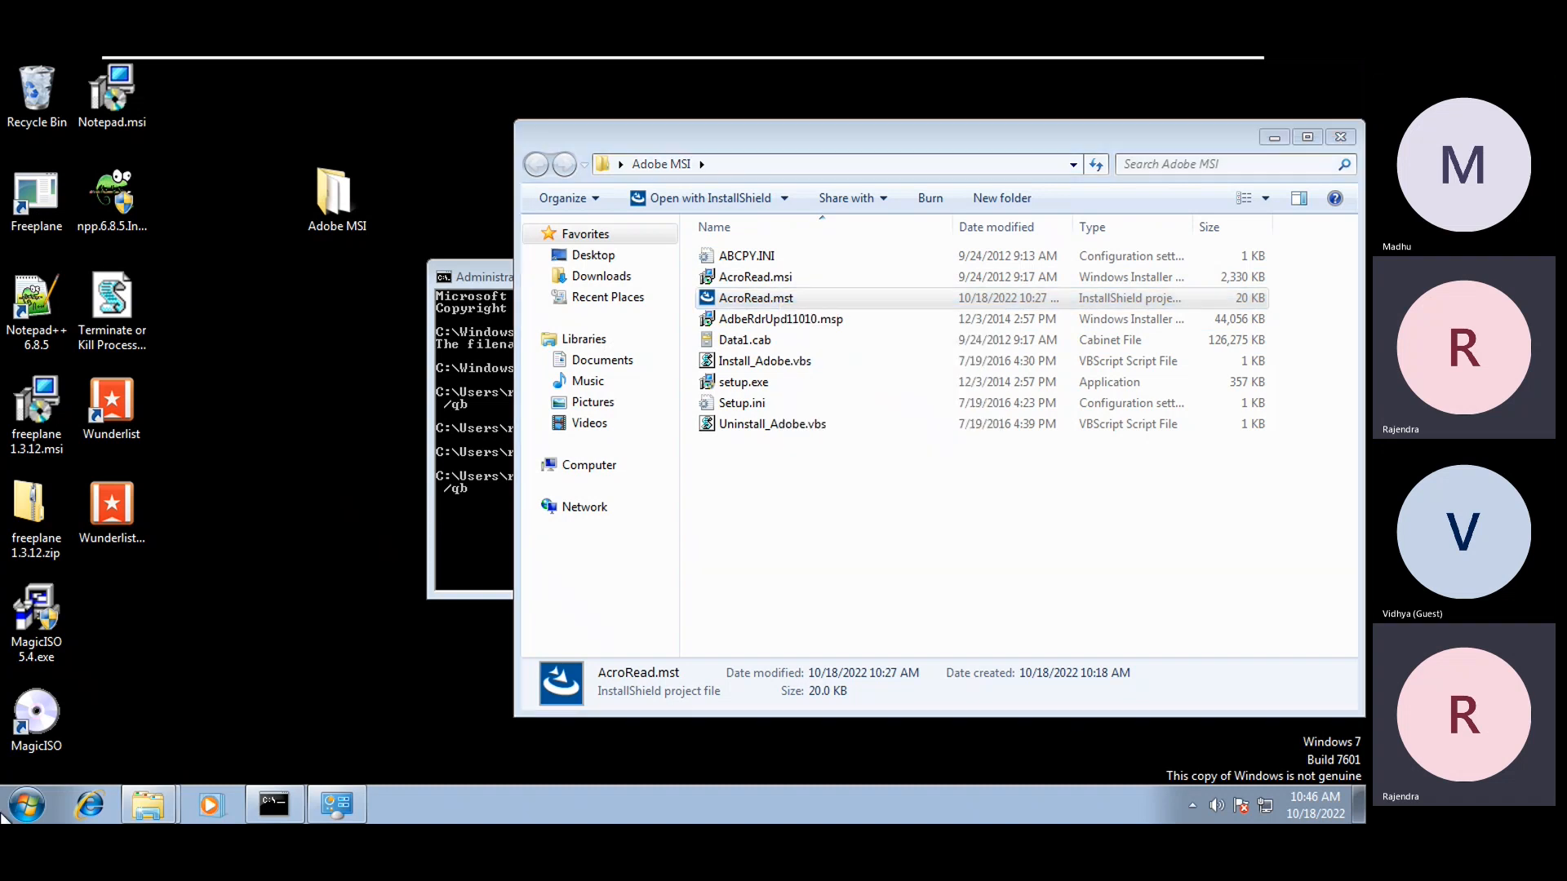
Show Start menu's All Programs list
click(22, 808)
click(52, 715)
scroll(80, 633, down, 1)
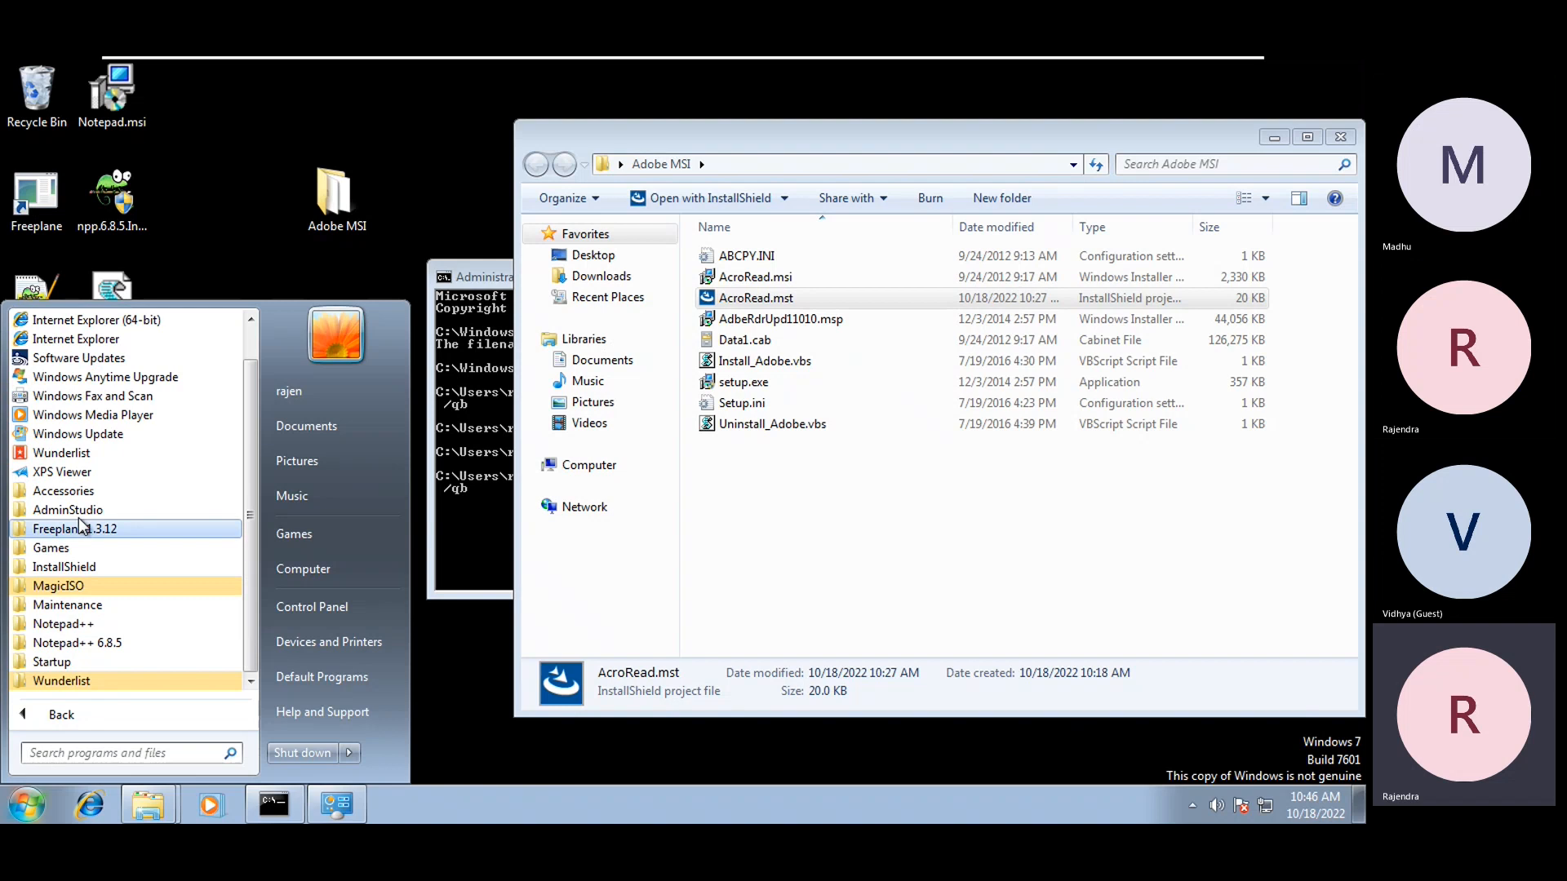
Start InstallShield 2016 as administrator and get past the AdminStudio licence notice
click(71, 568)
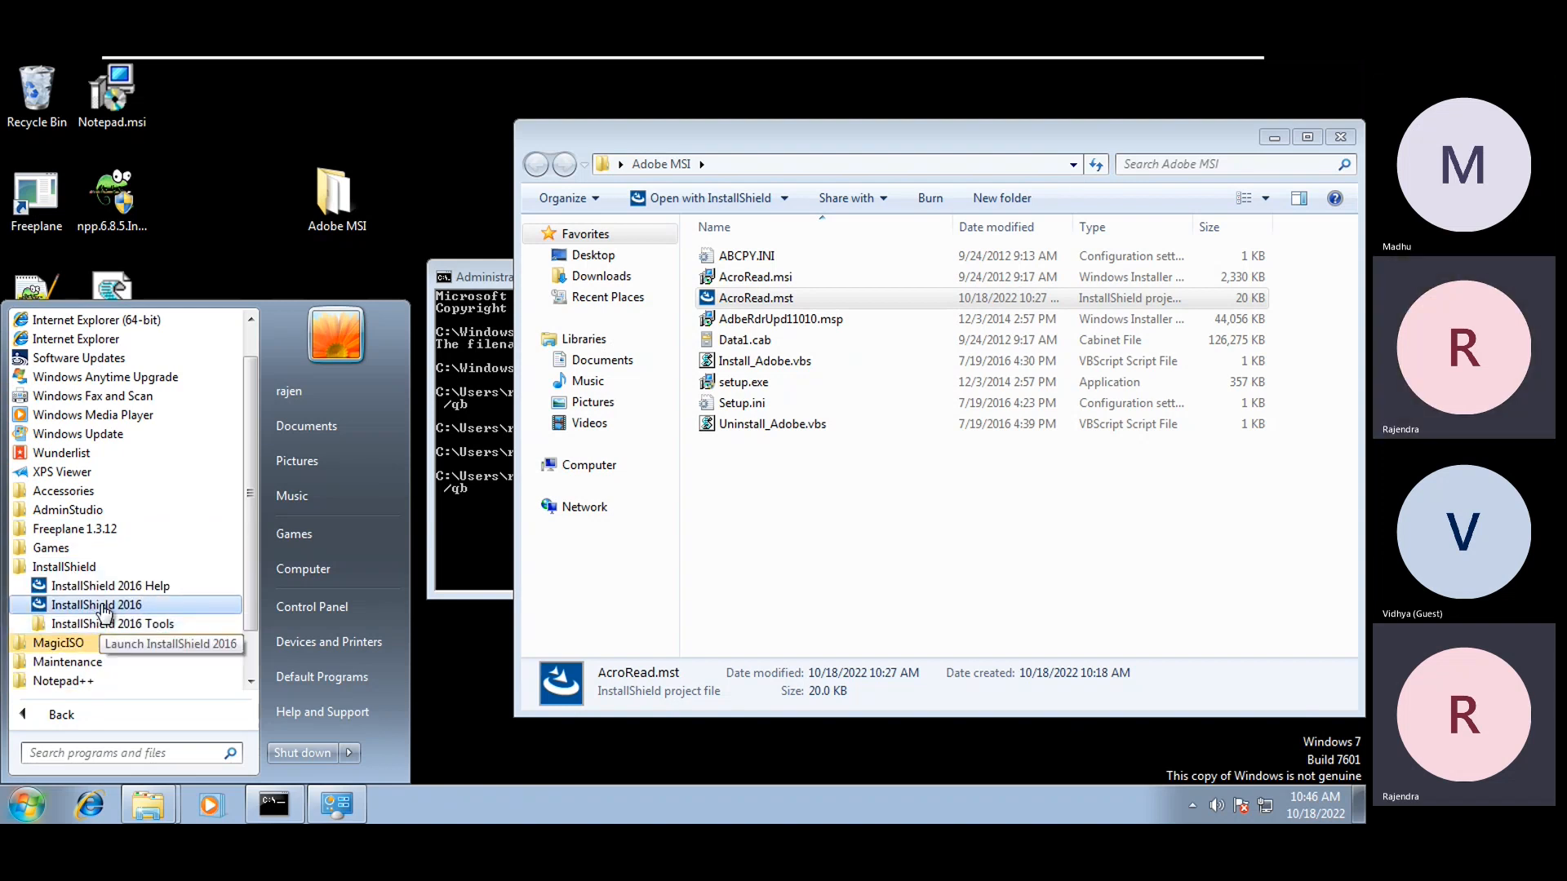
click(105, 608)
click(329, 566)
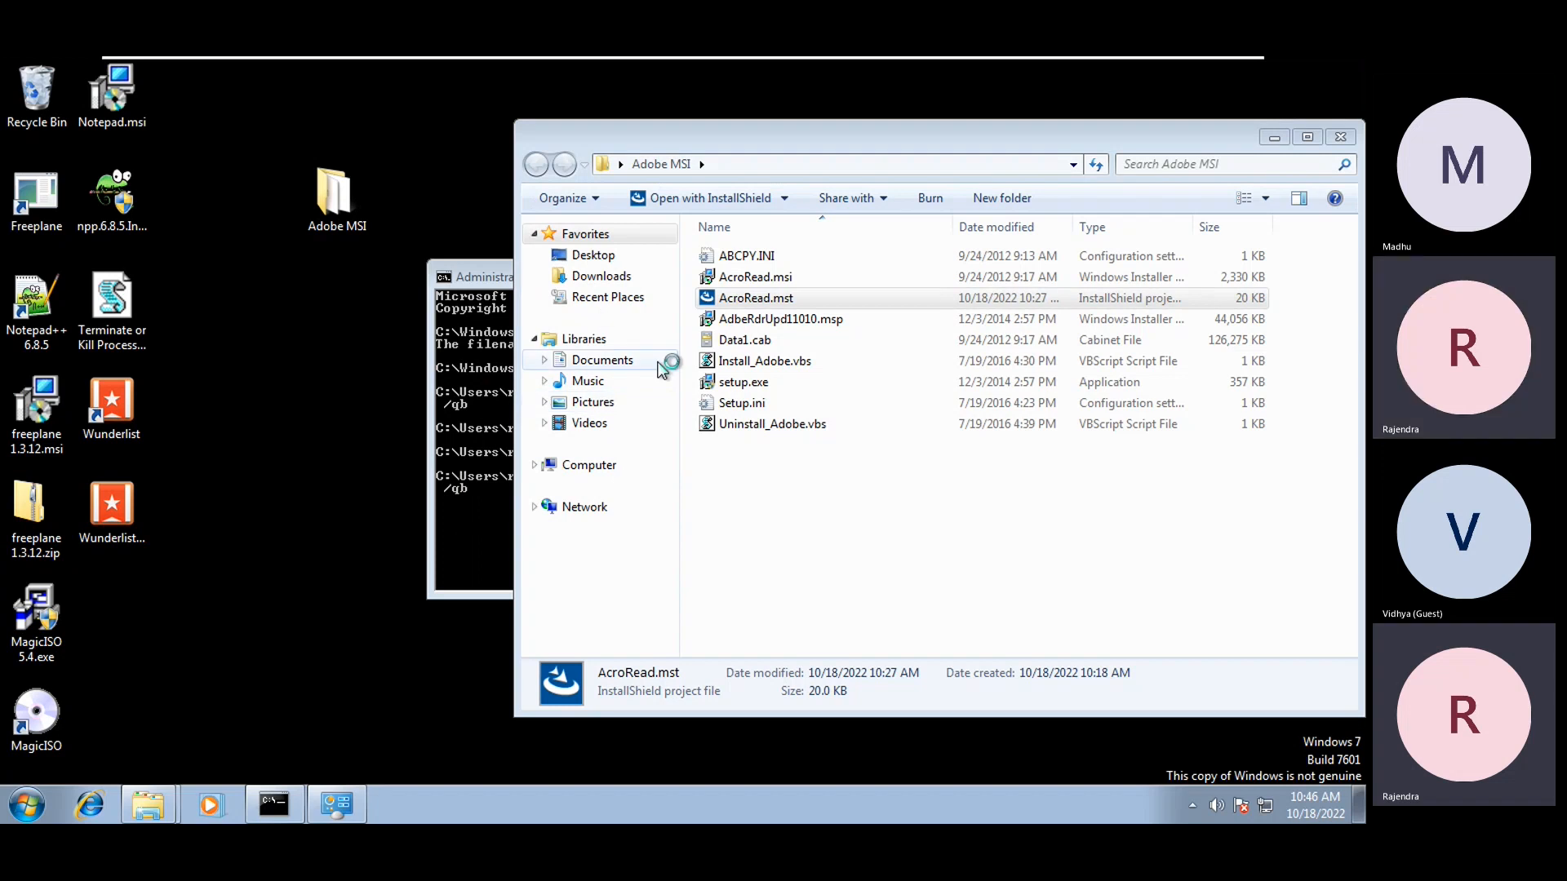
click(935, 554)
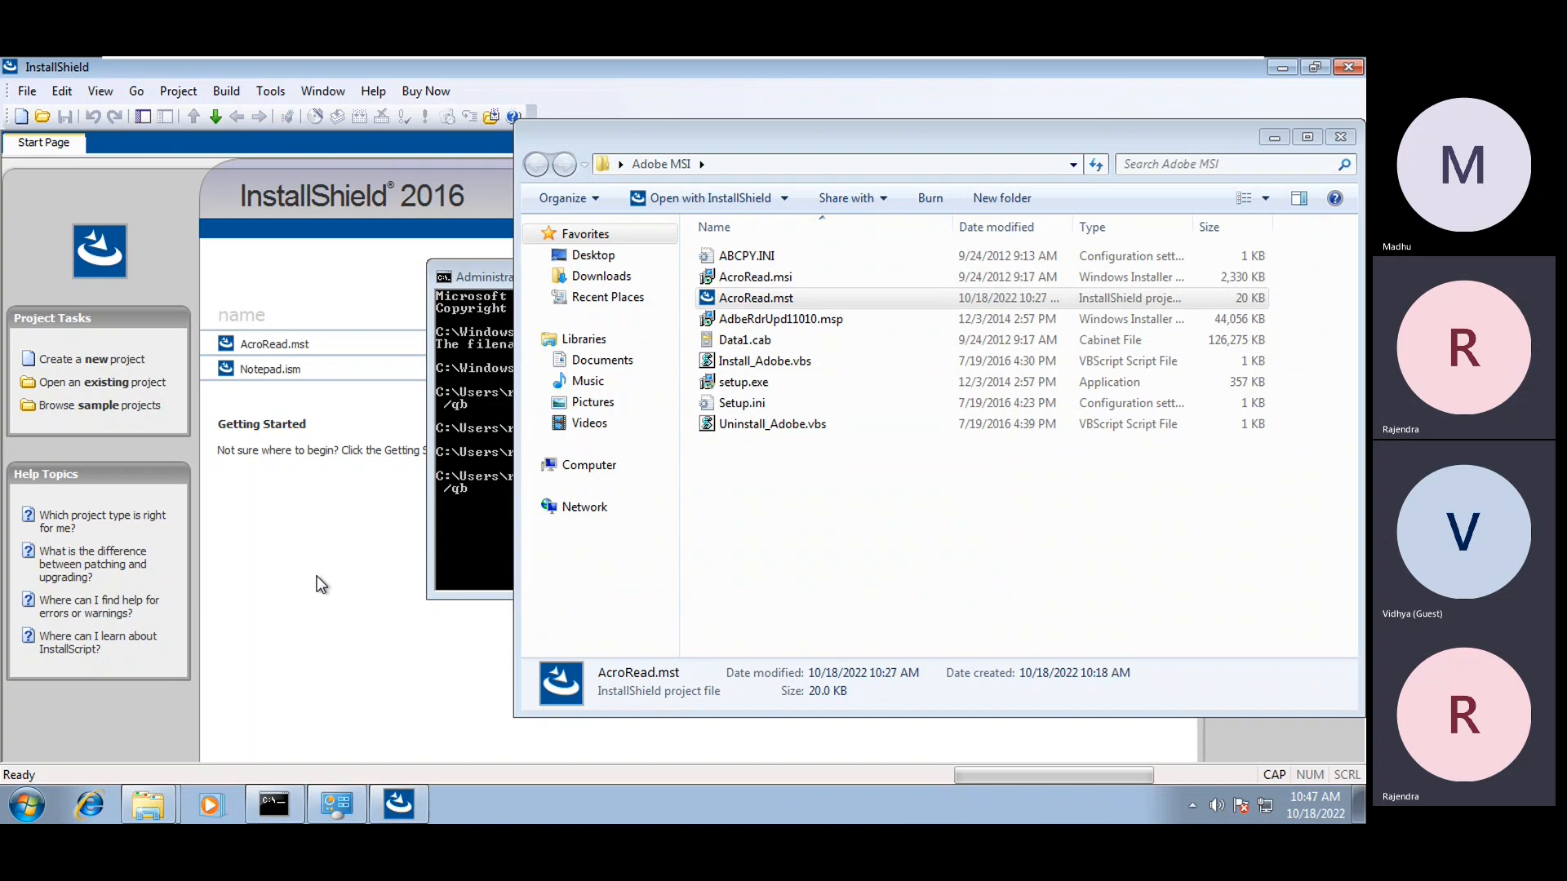
click(321, 585)
Launch InstallShield MSI Diff from Tools > Difference
click(222, 99)
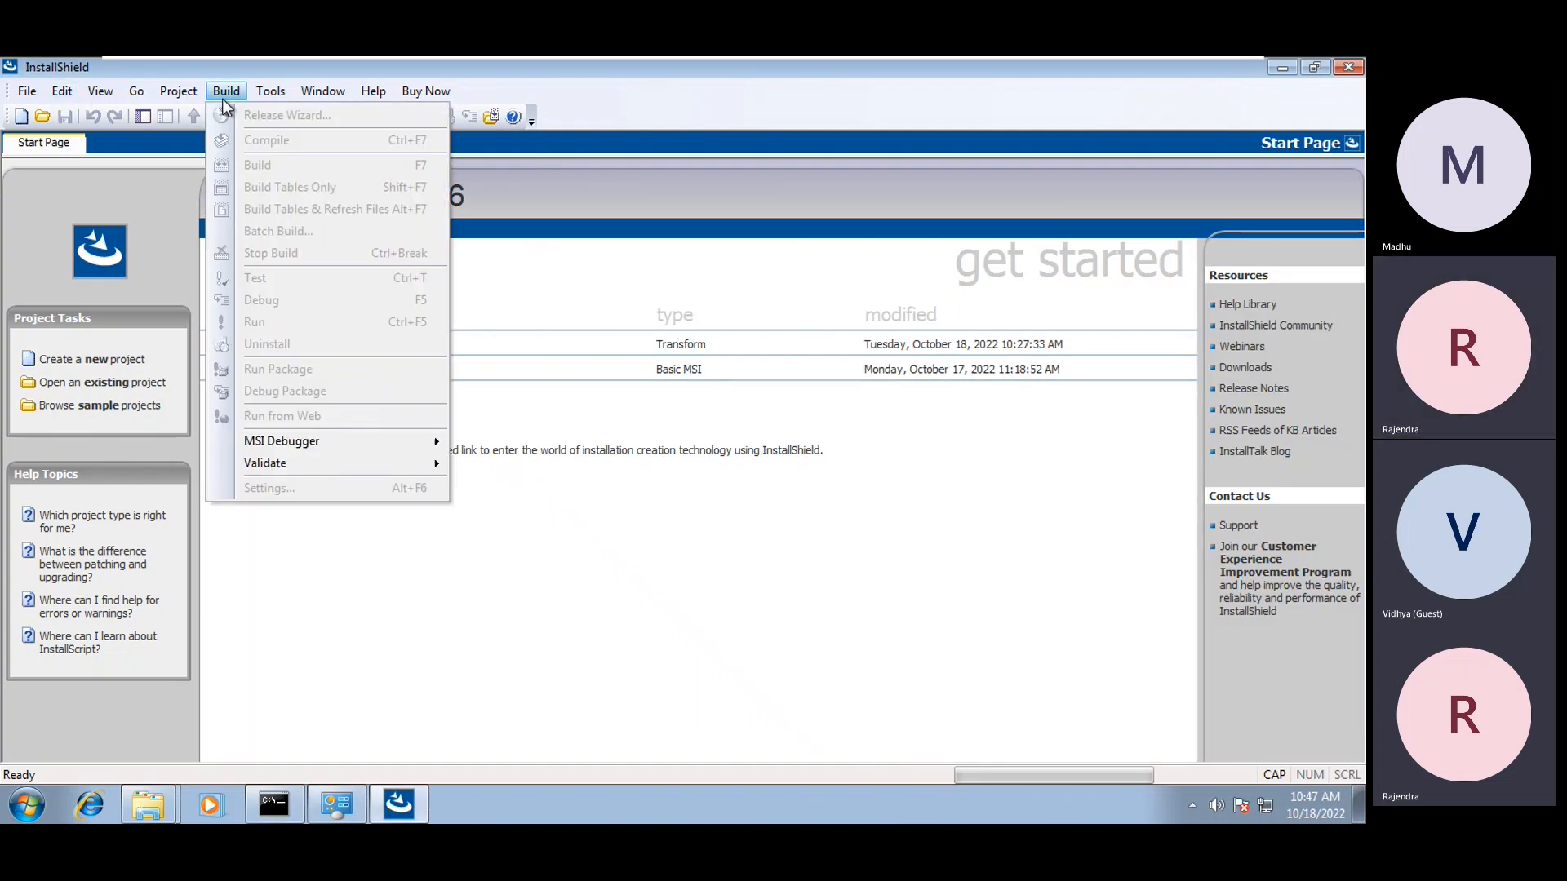
click(253, 94)
mouse_move(226, 91)
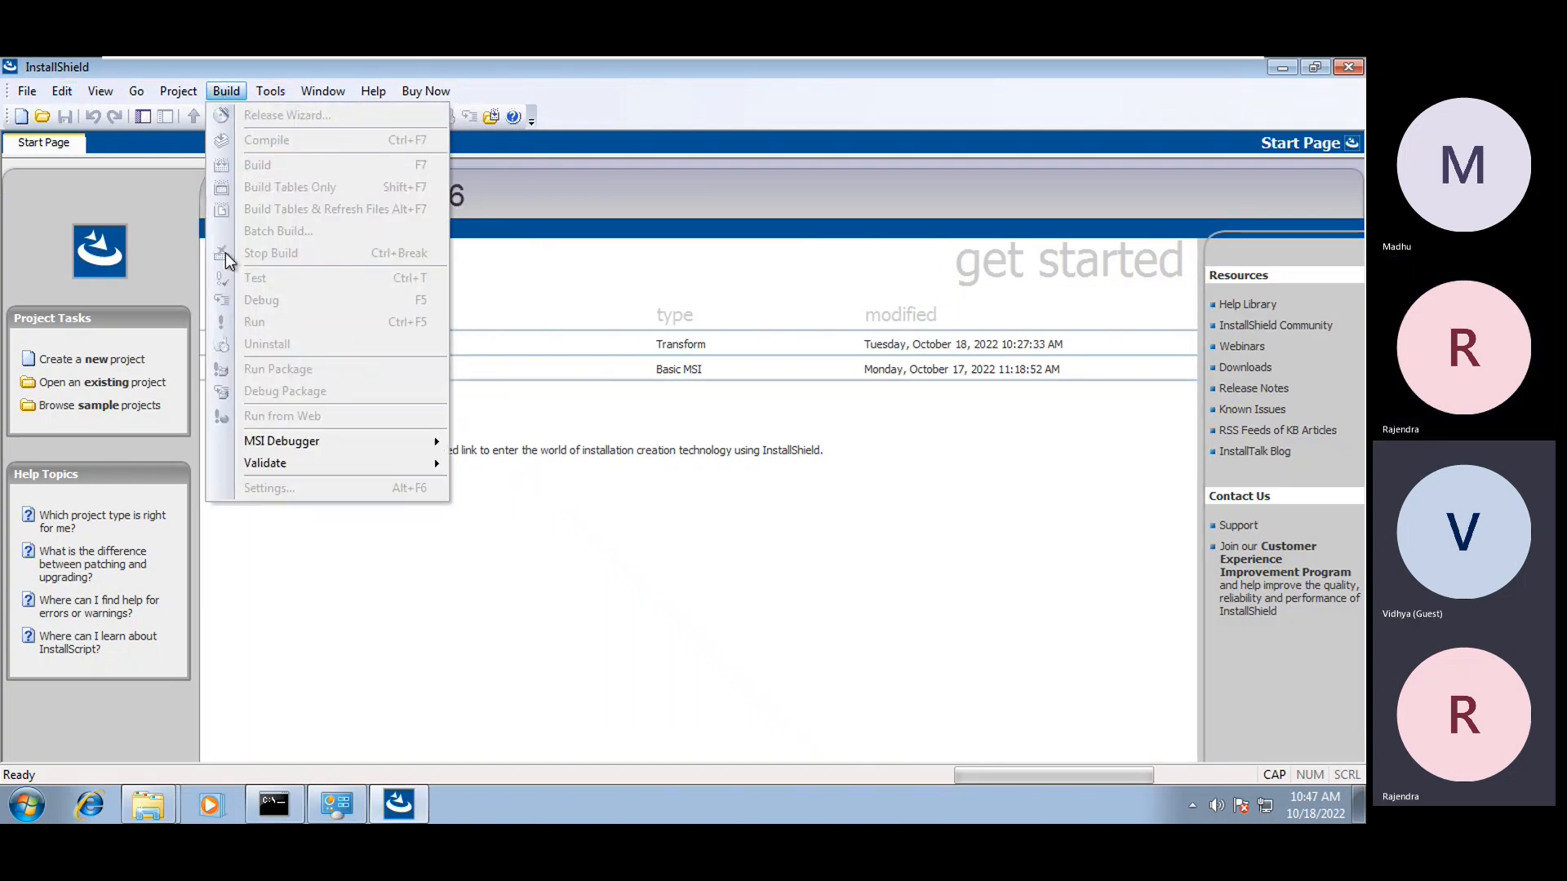
mouse_move(276, 464)
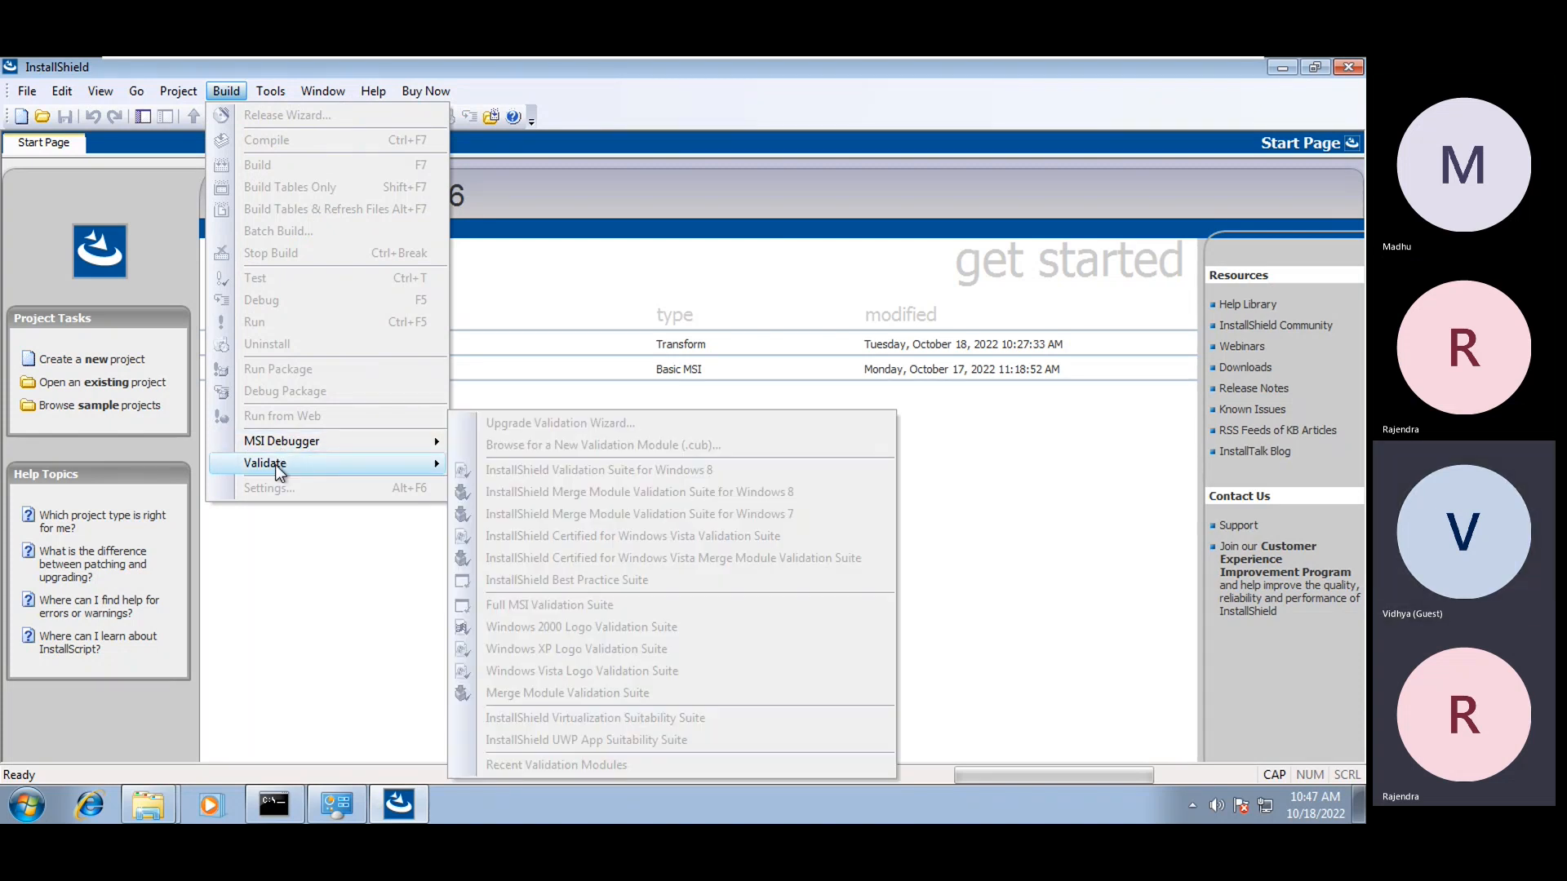
mouse_move(322, 90)
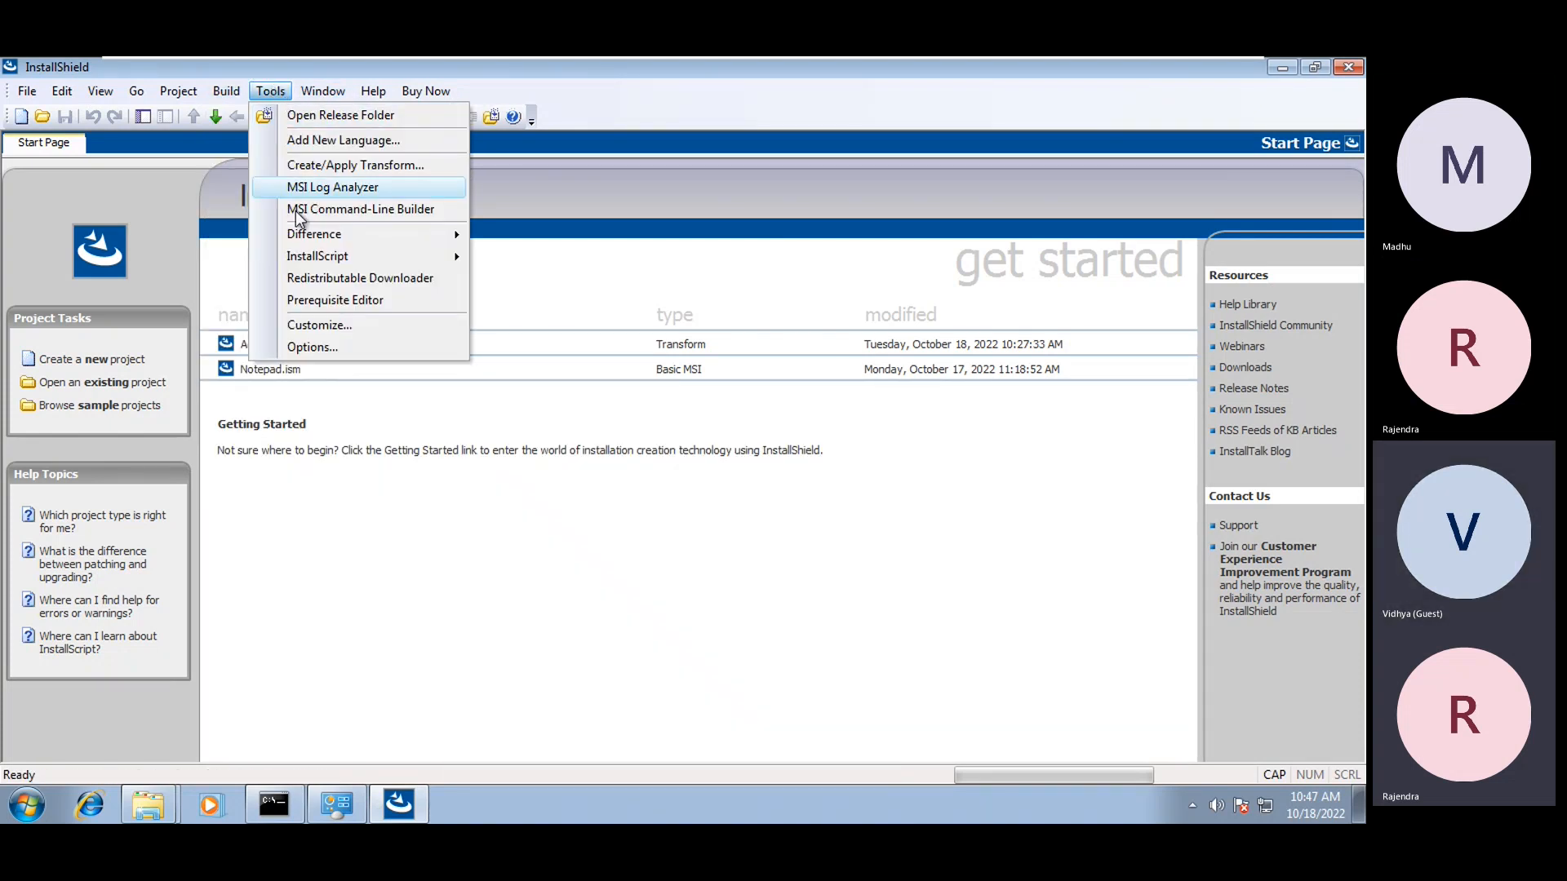
mouse_move(310, 243)
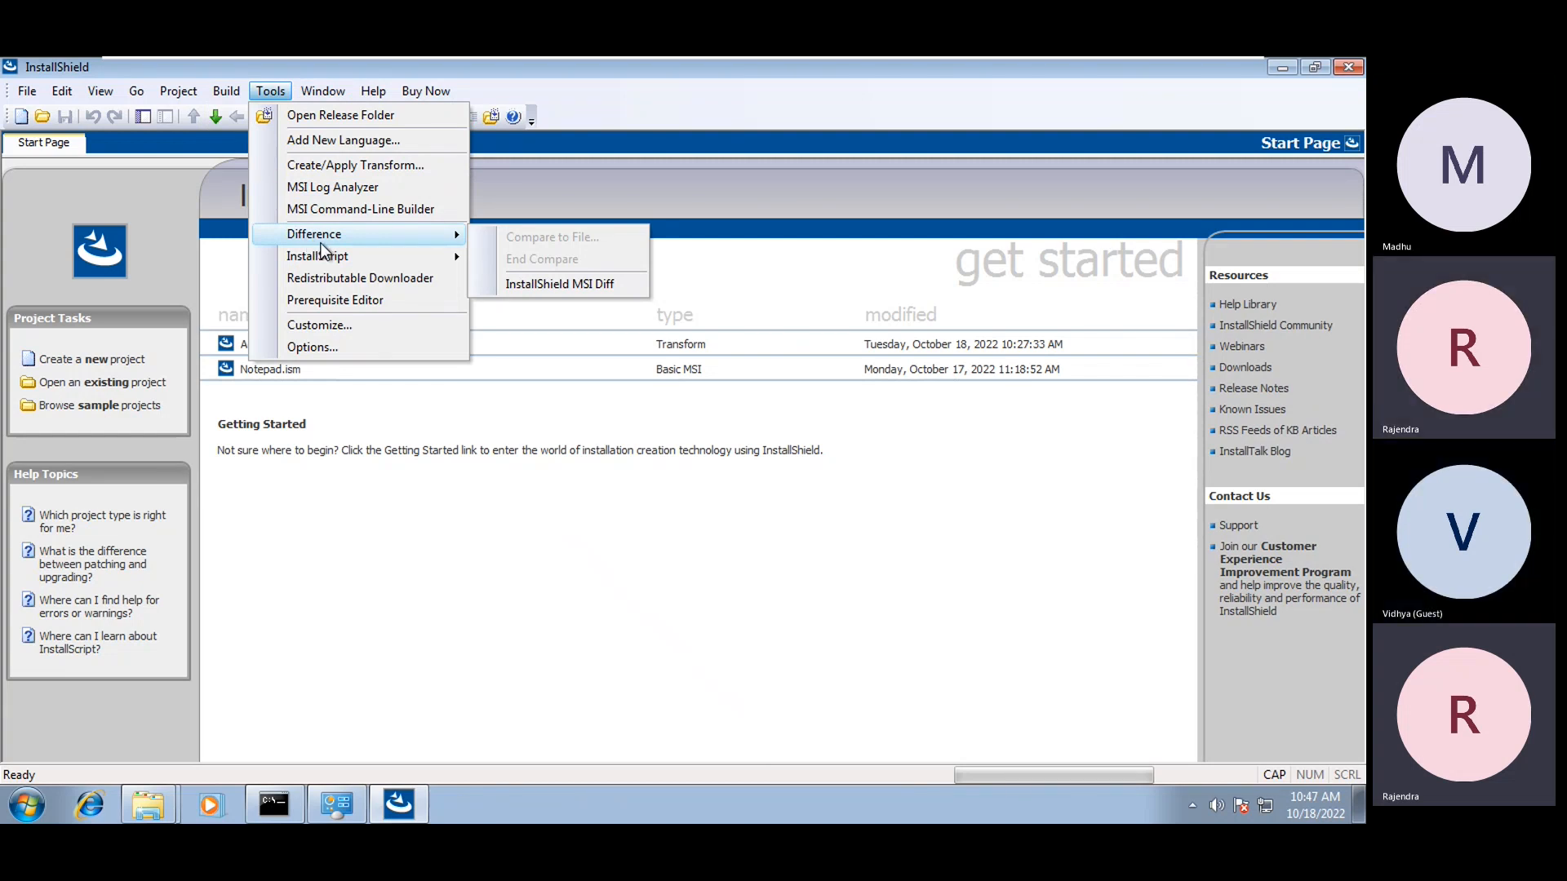
click(570, 291)
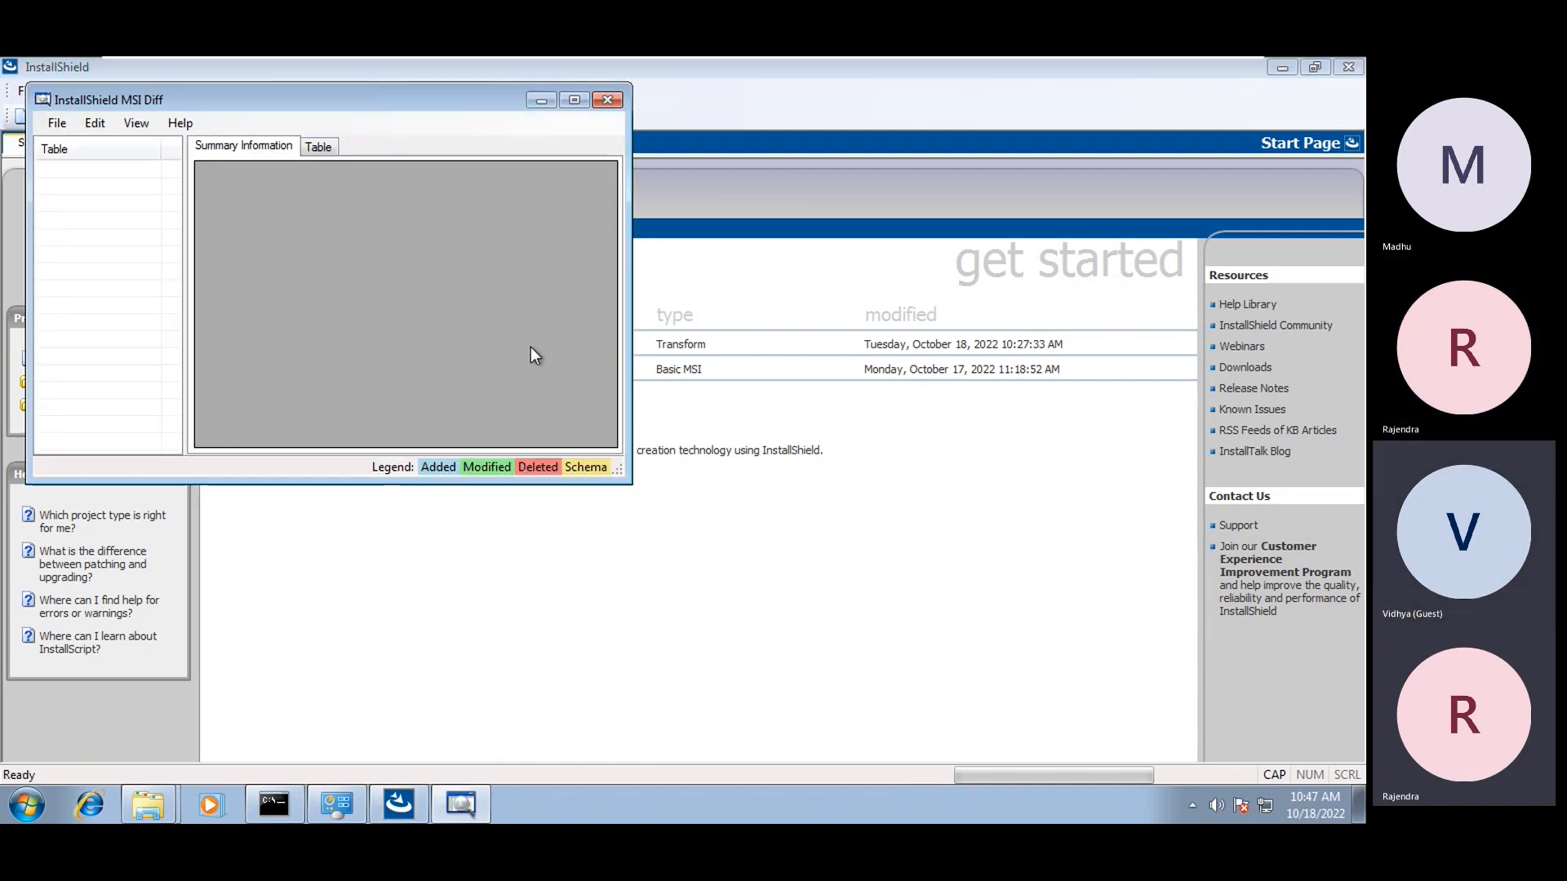
Open AcroRead.msi from the Desktop's Adobe MSI folder in MSI Diff
click(49, 129)
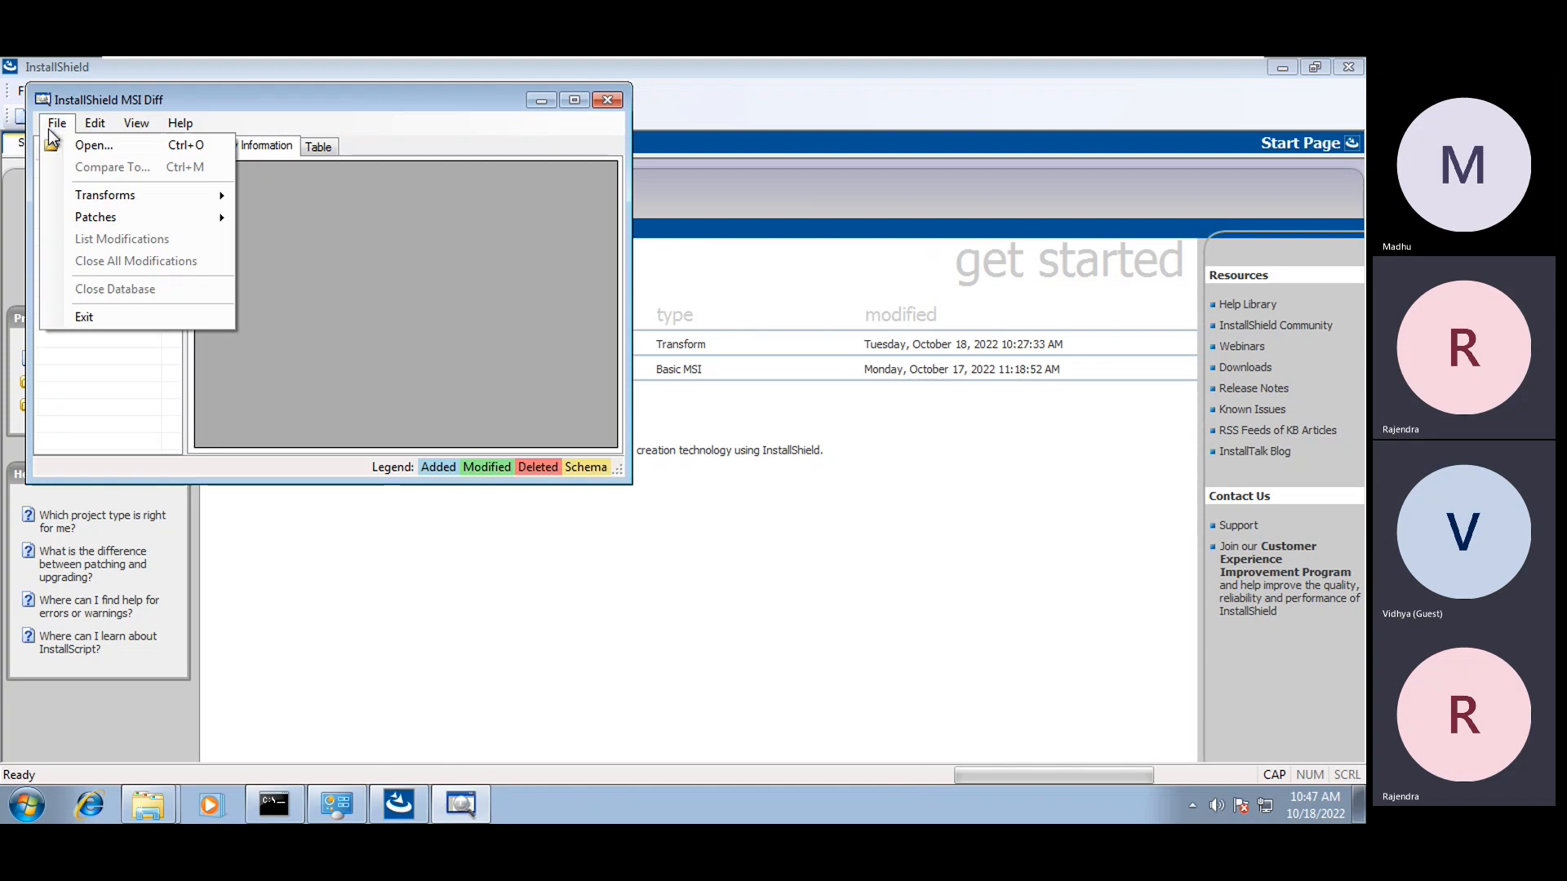
mouse_move(84, 199)
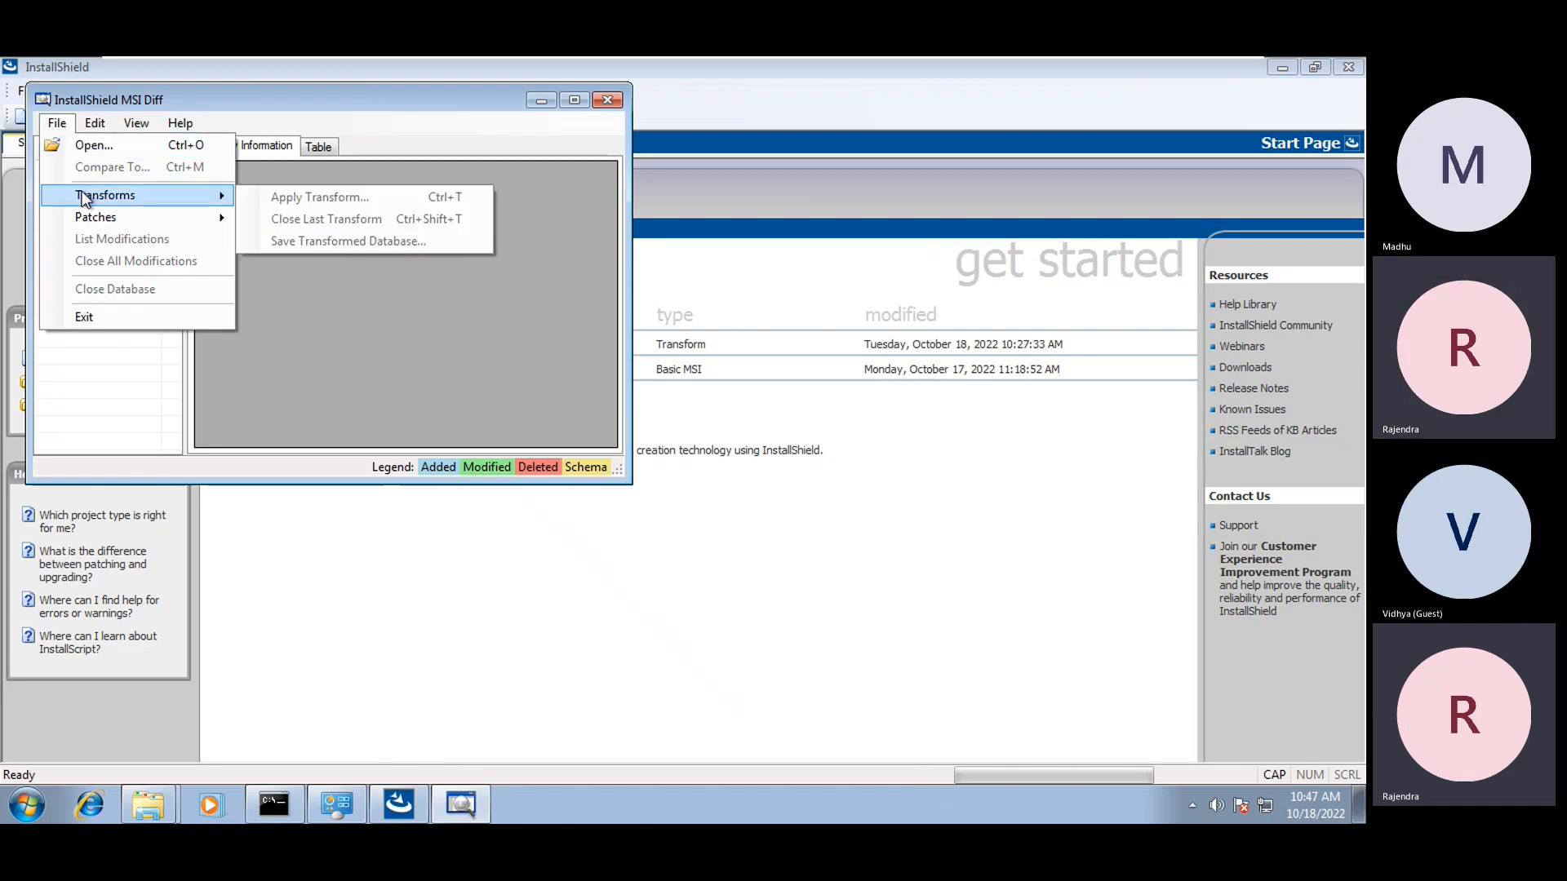
click(101, 146)
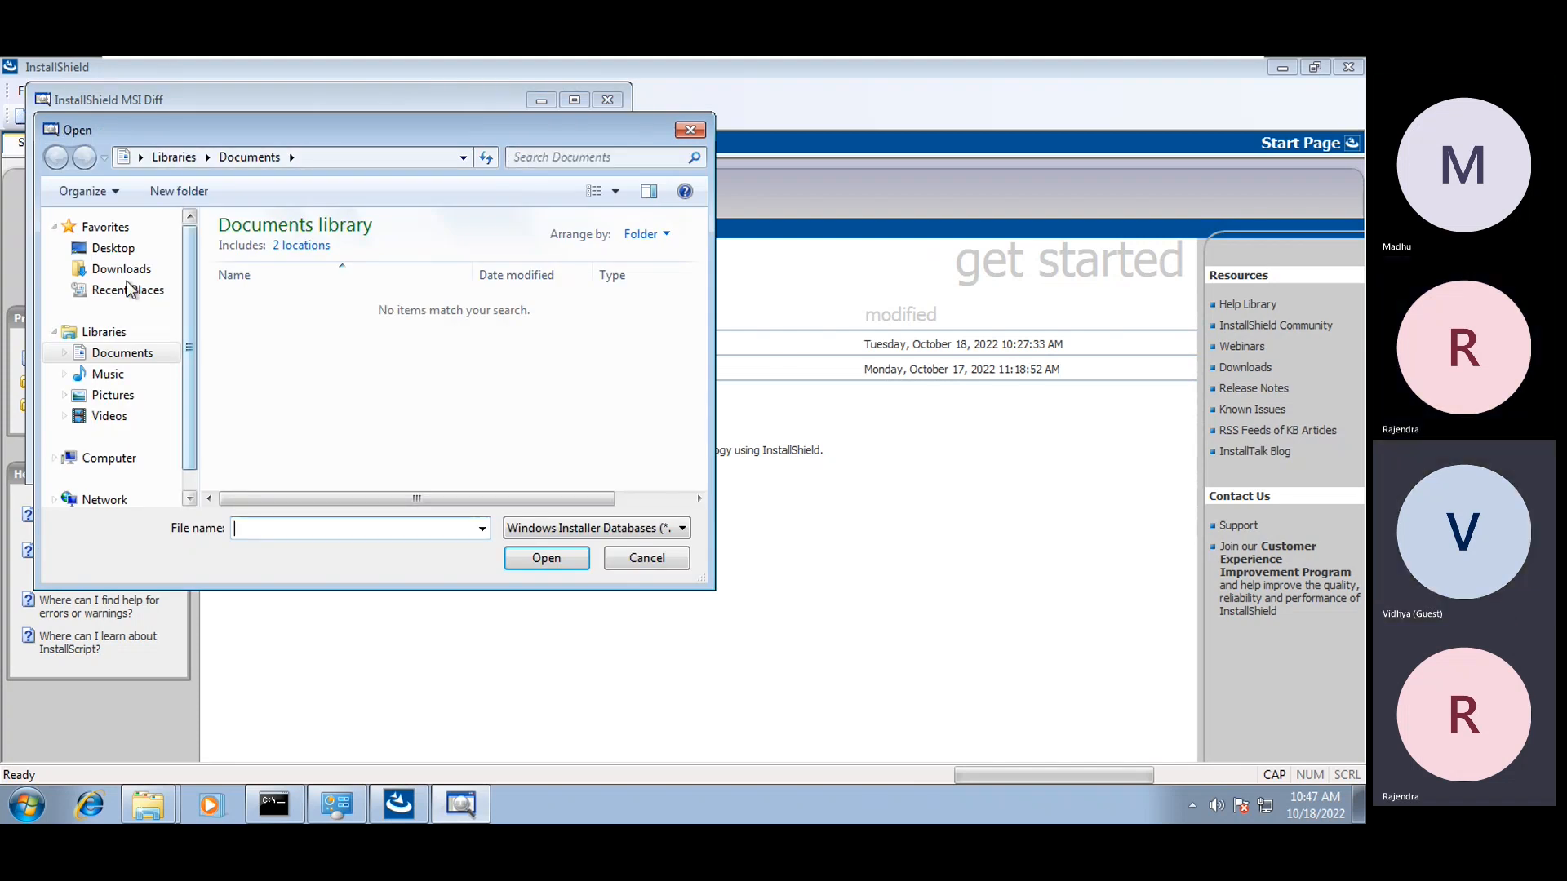
click(113, 248)
click(305, 482)
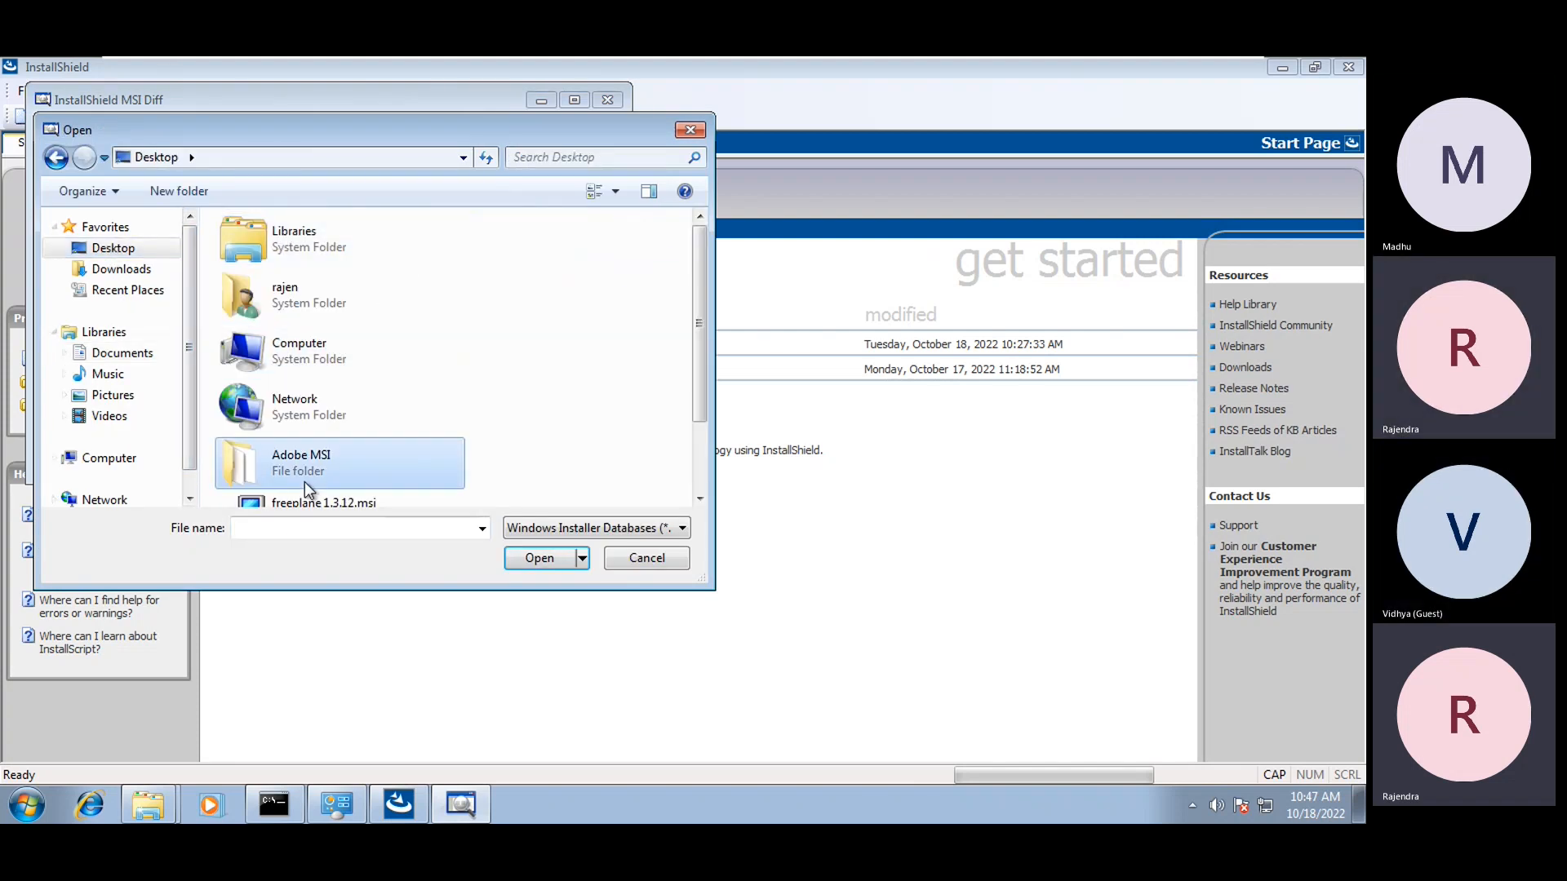
double_click(306, 482)
click(282, 257)
click(537, 566)
Apply the AcroRead.mst transform to the database and maximize the diff window
click(57, 123)
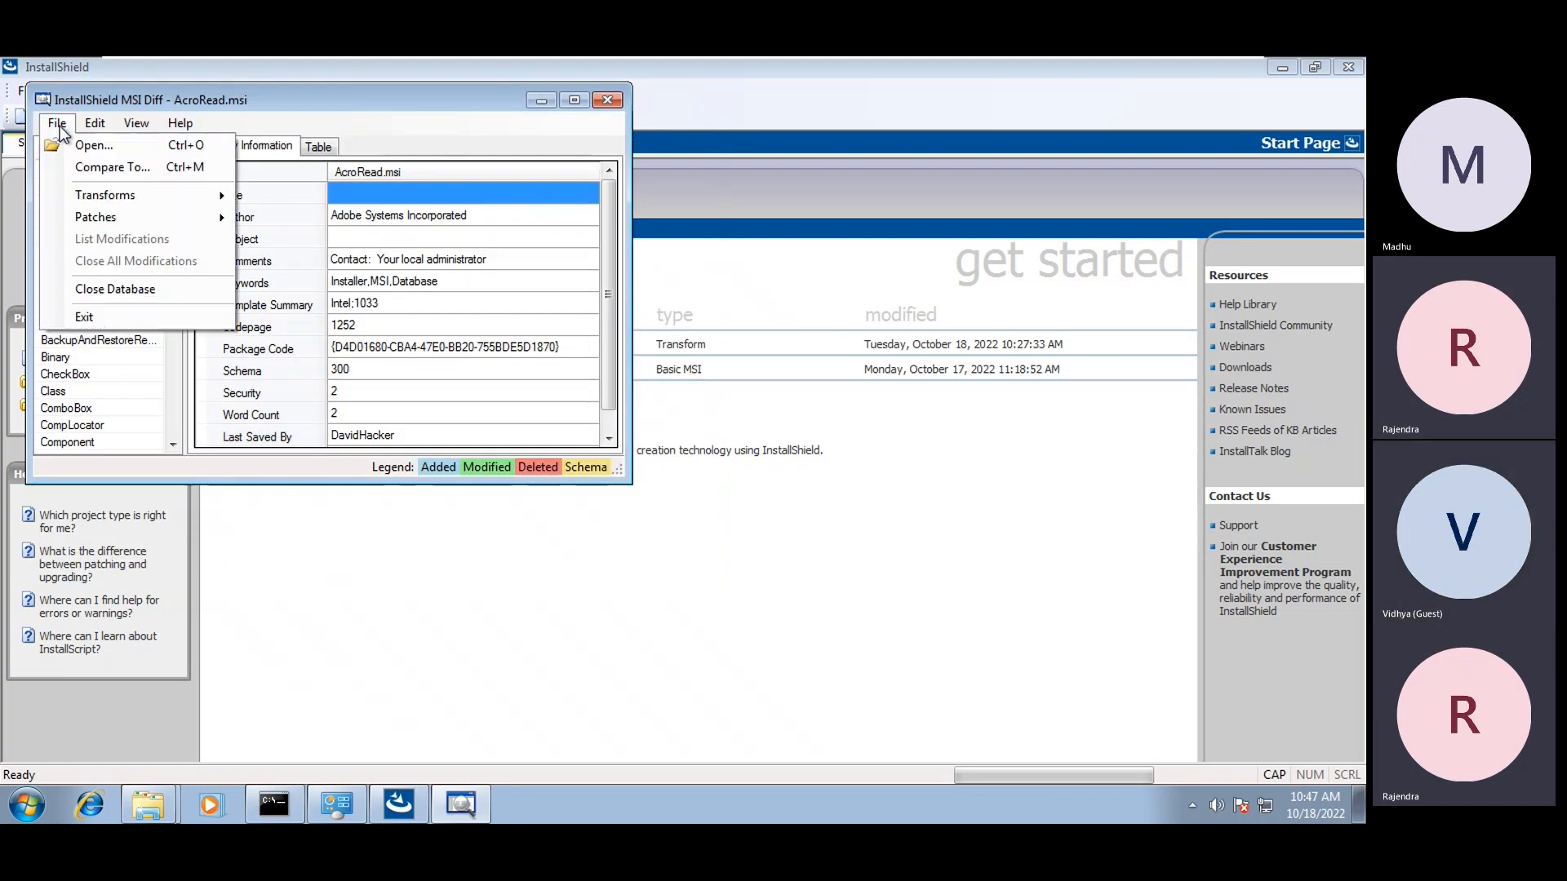
mouse_move(86, 193)
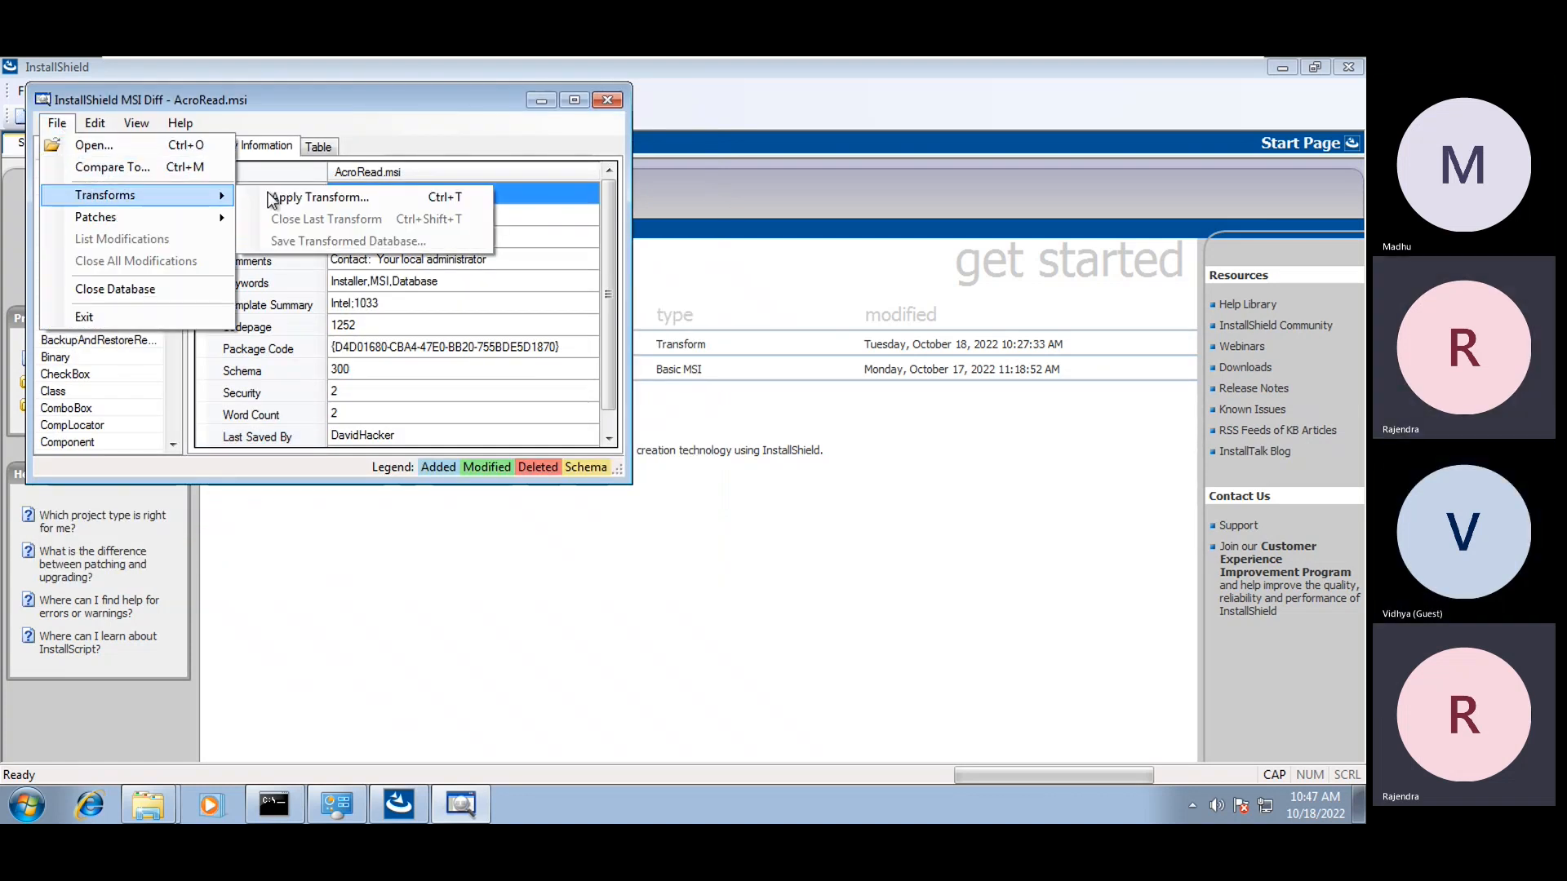
click(331, 197)
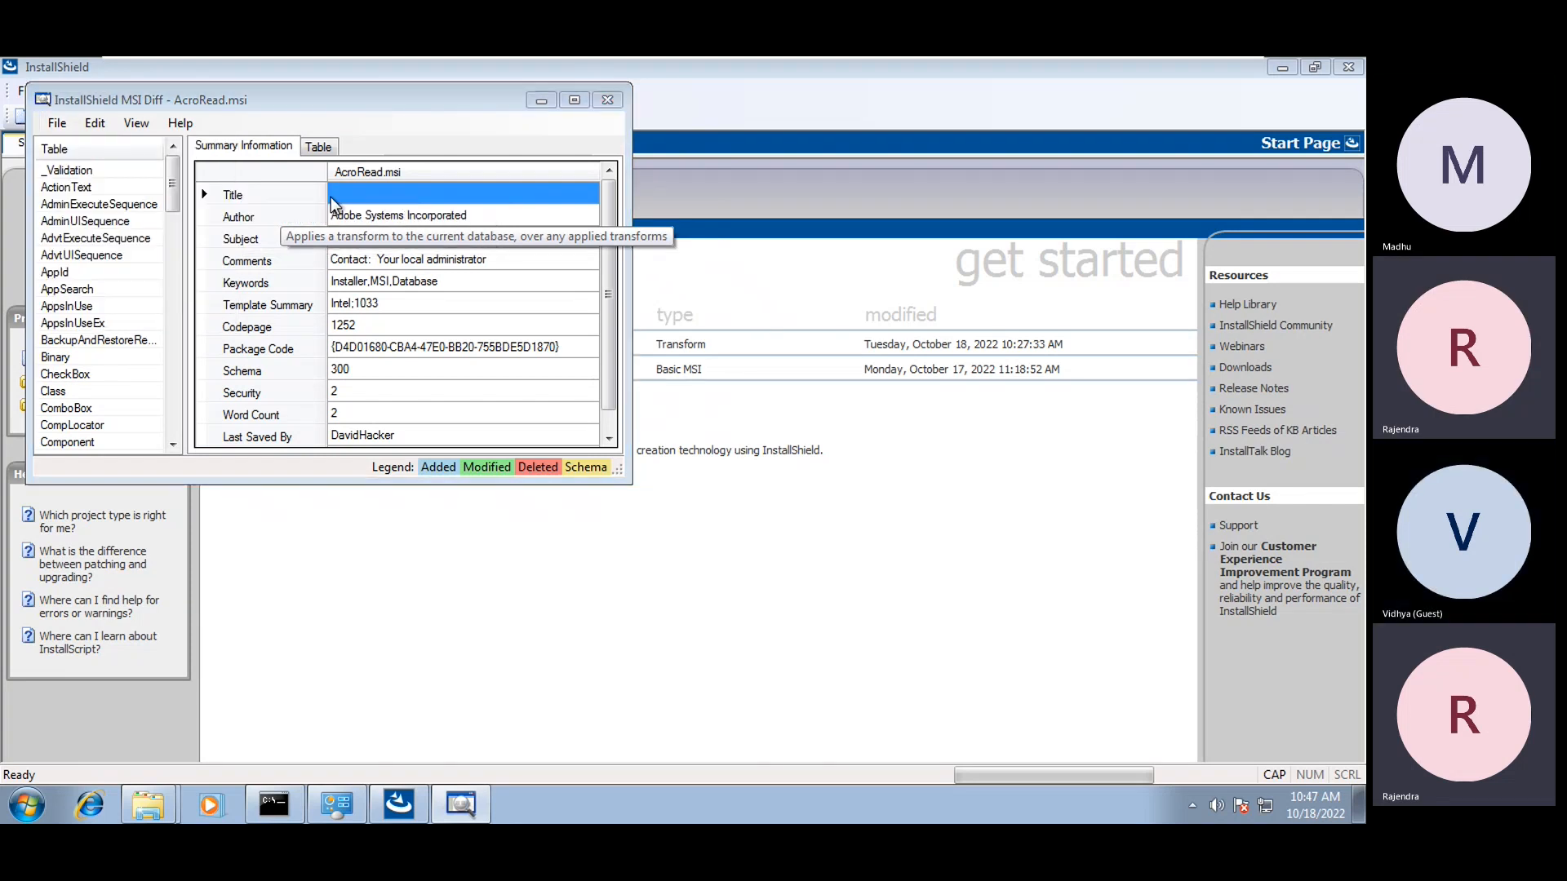
click(301, 250)
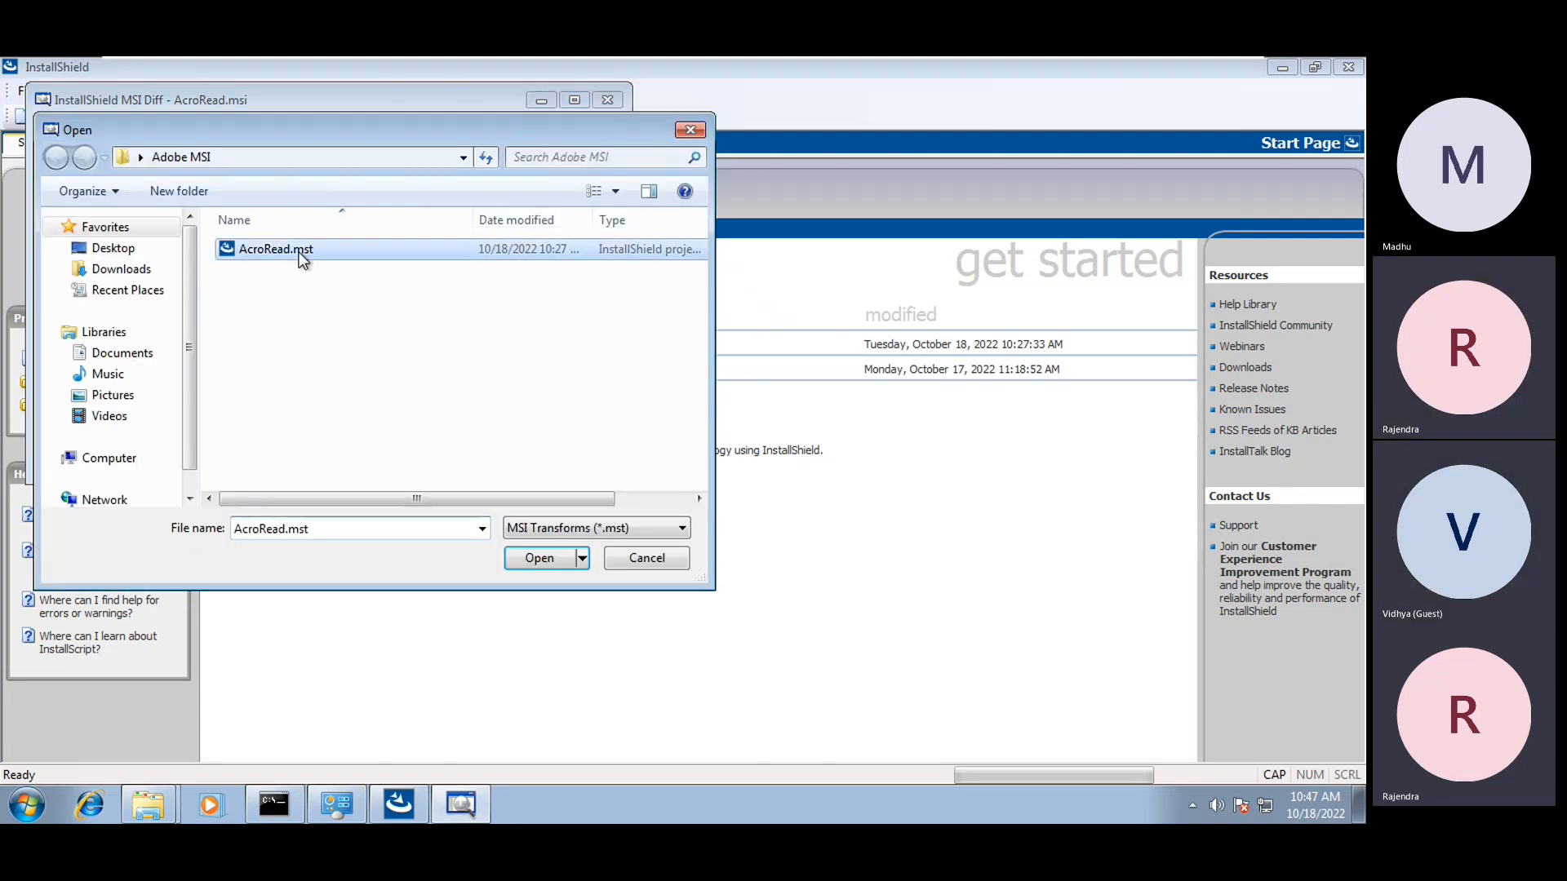
click(558, 563)
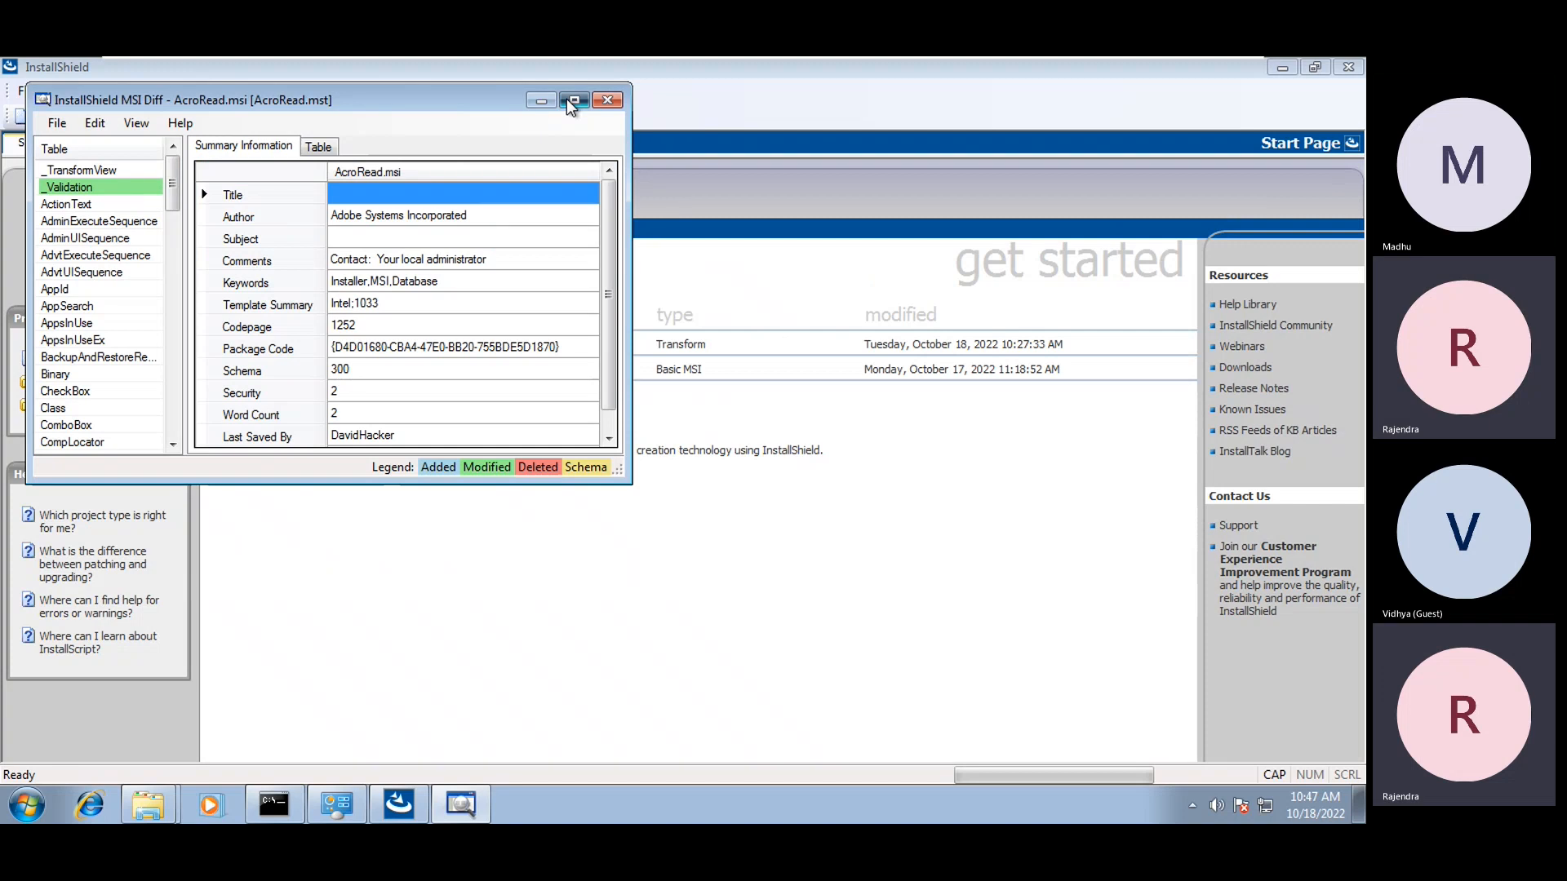
click(574, 100)
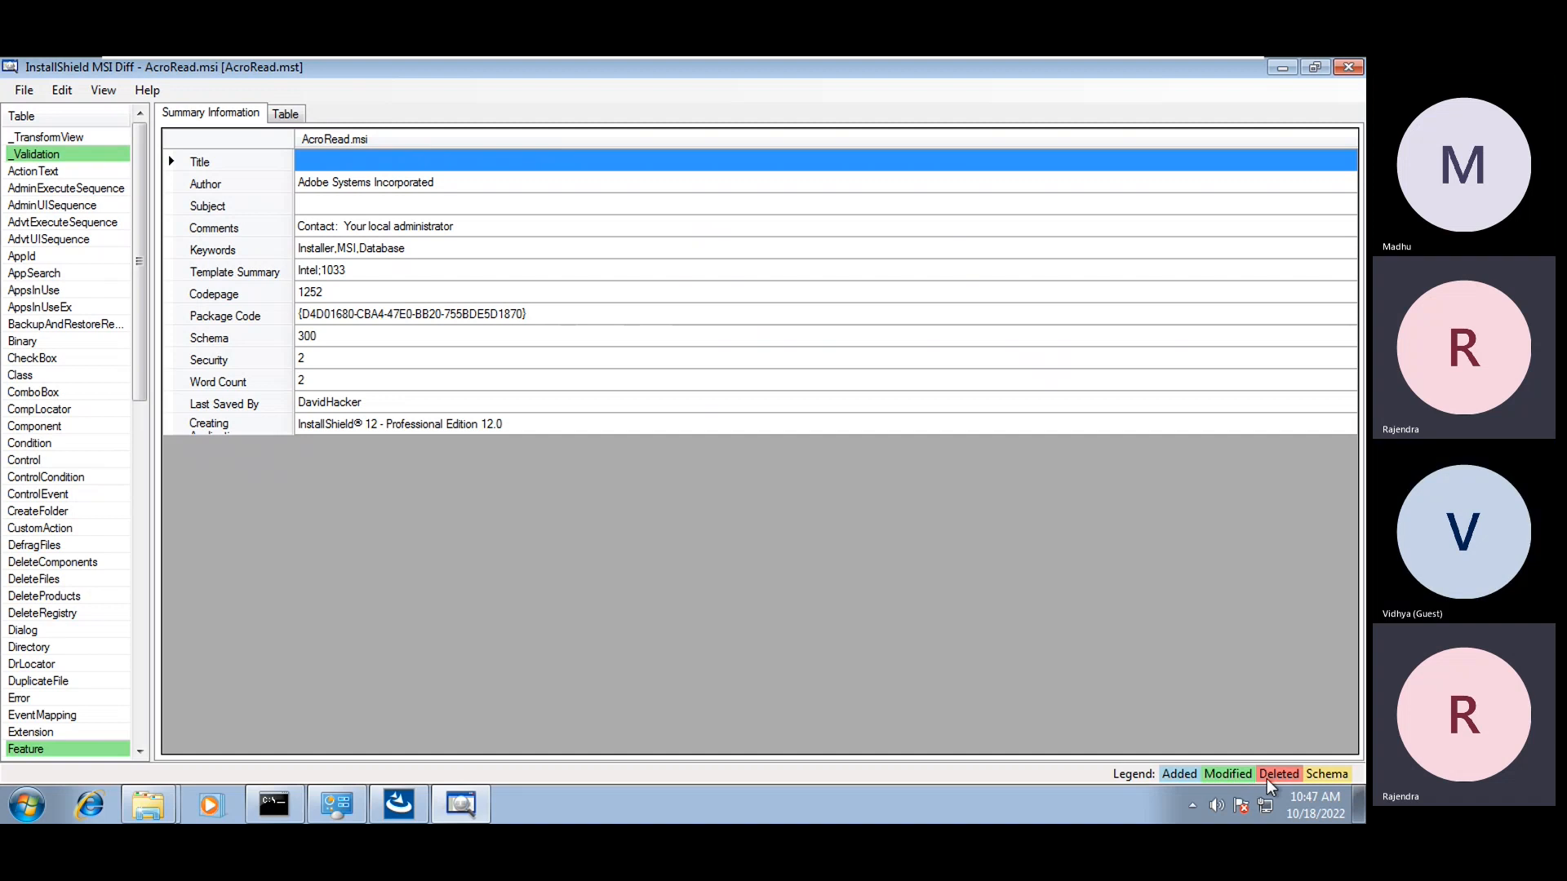
Open the _Validation table and scroll down to its red deleted rows
drag(145, 239, 164, 145)
click(33, 155)
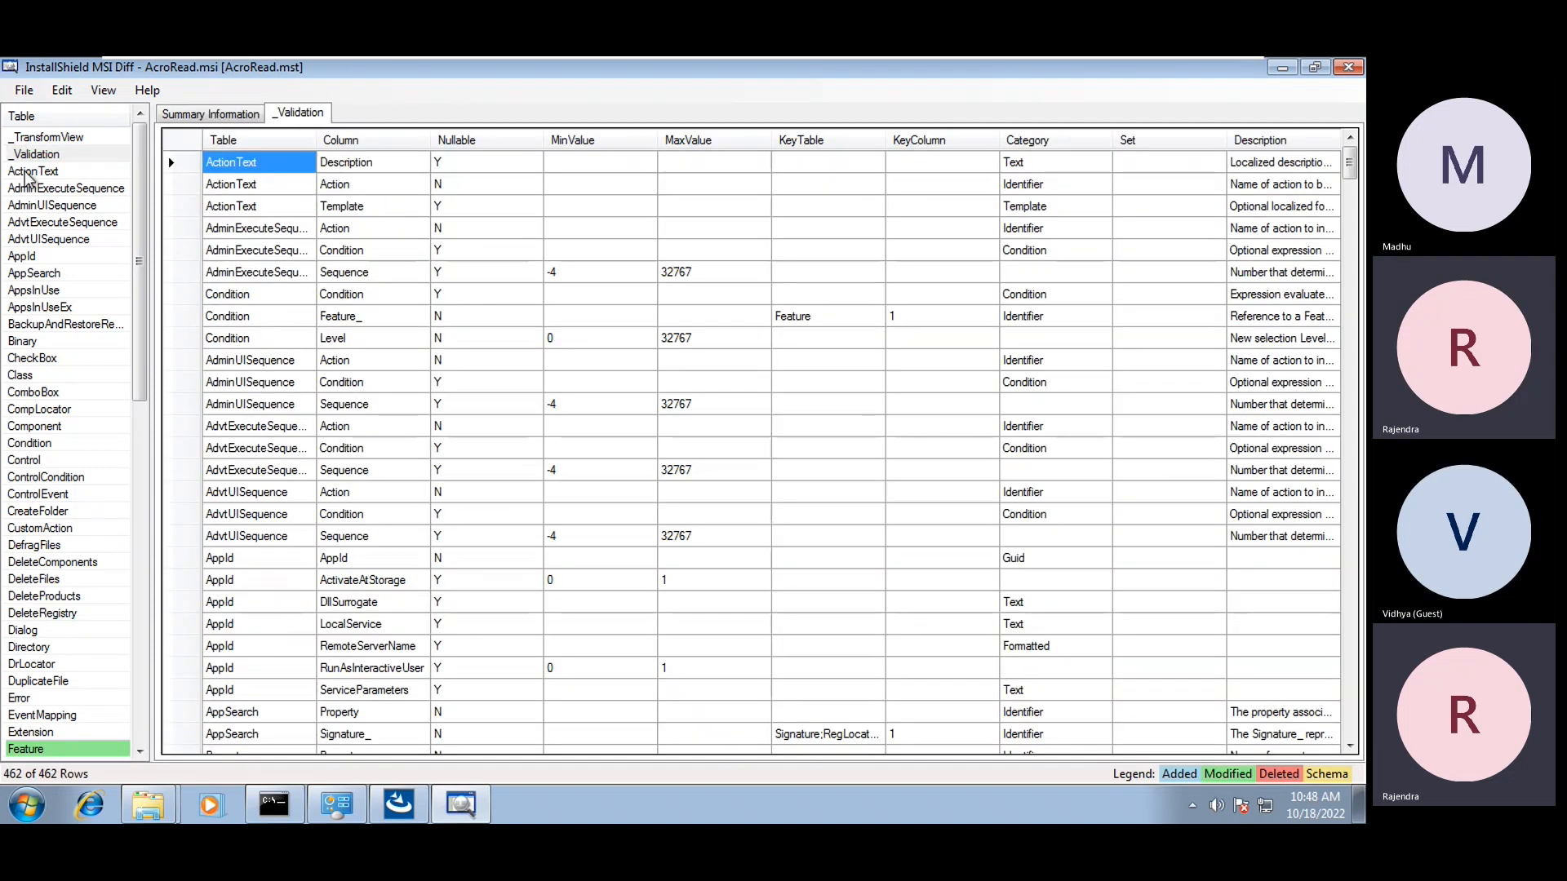
click(240, 206)
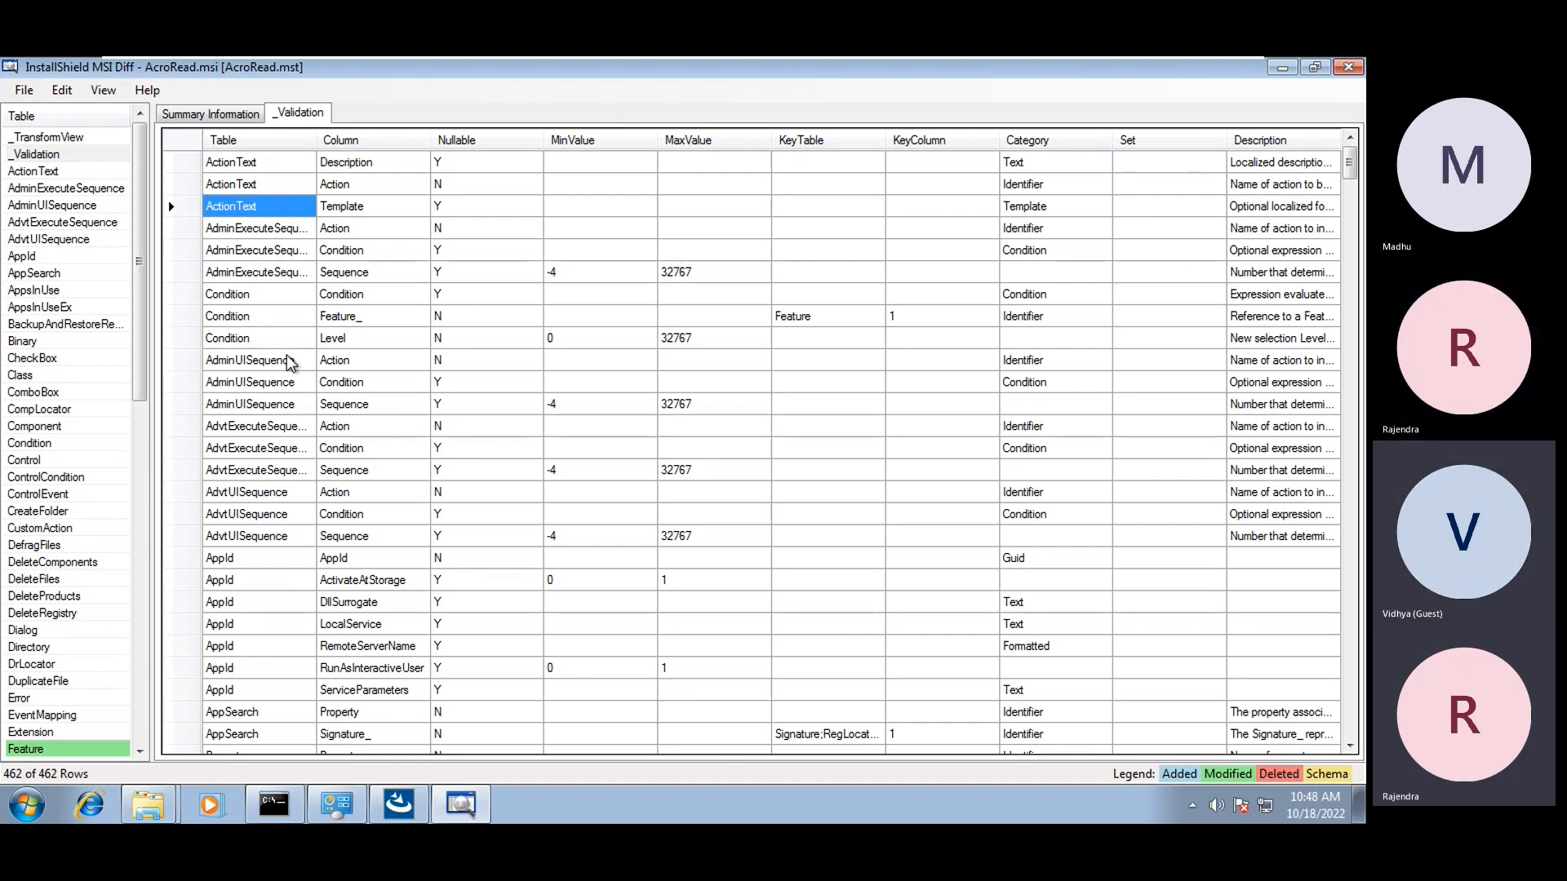
scroll(287, 361, down, 9)
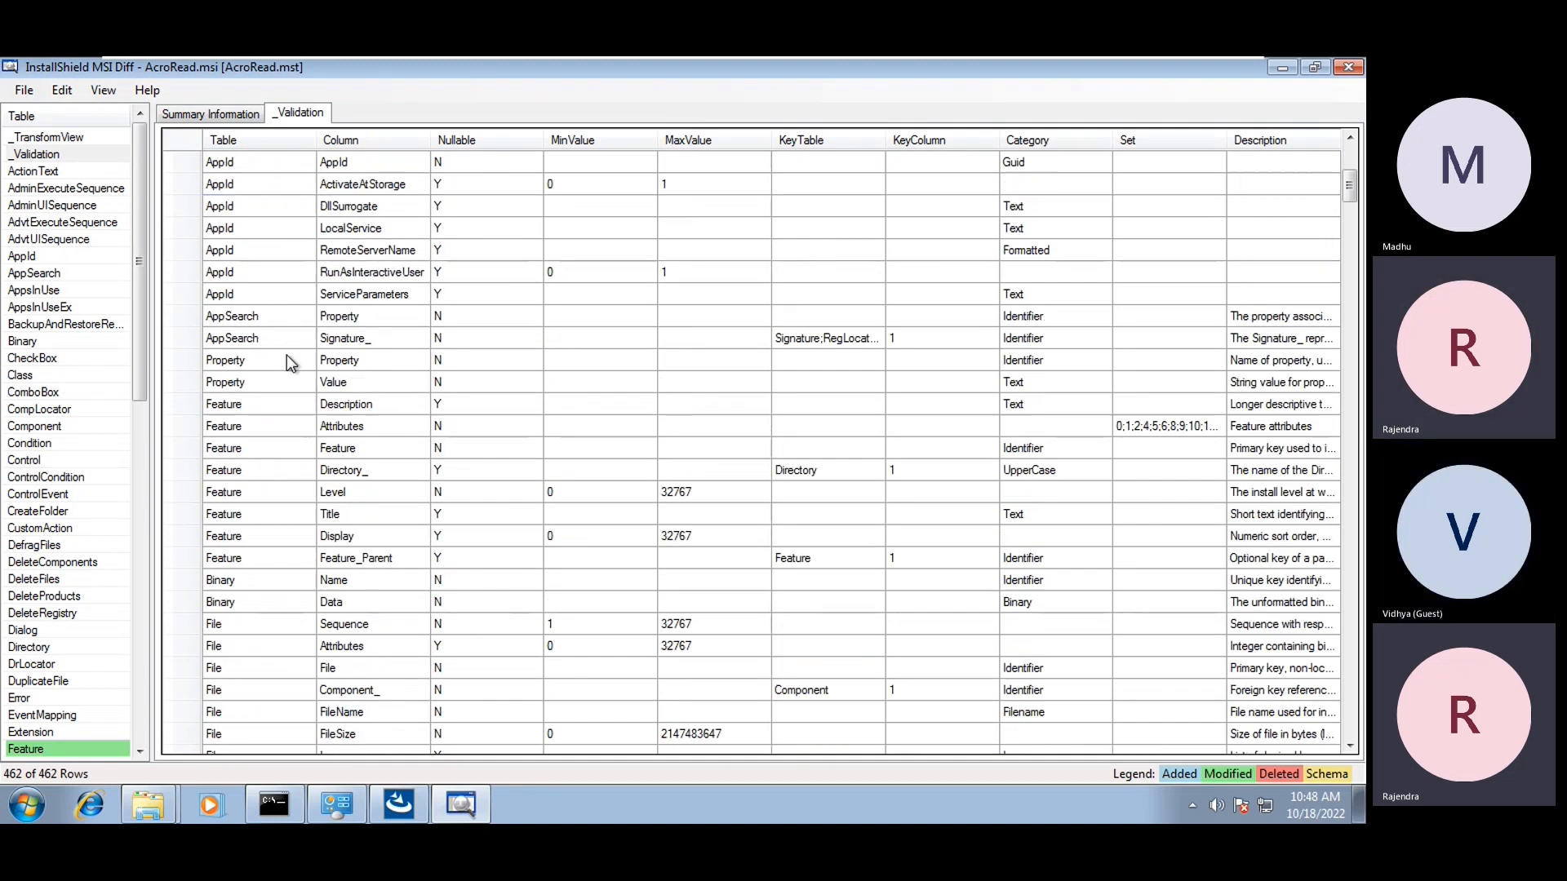
scroll(286, 356, down, 15)
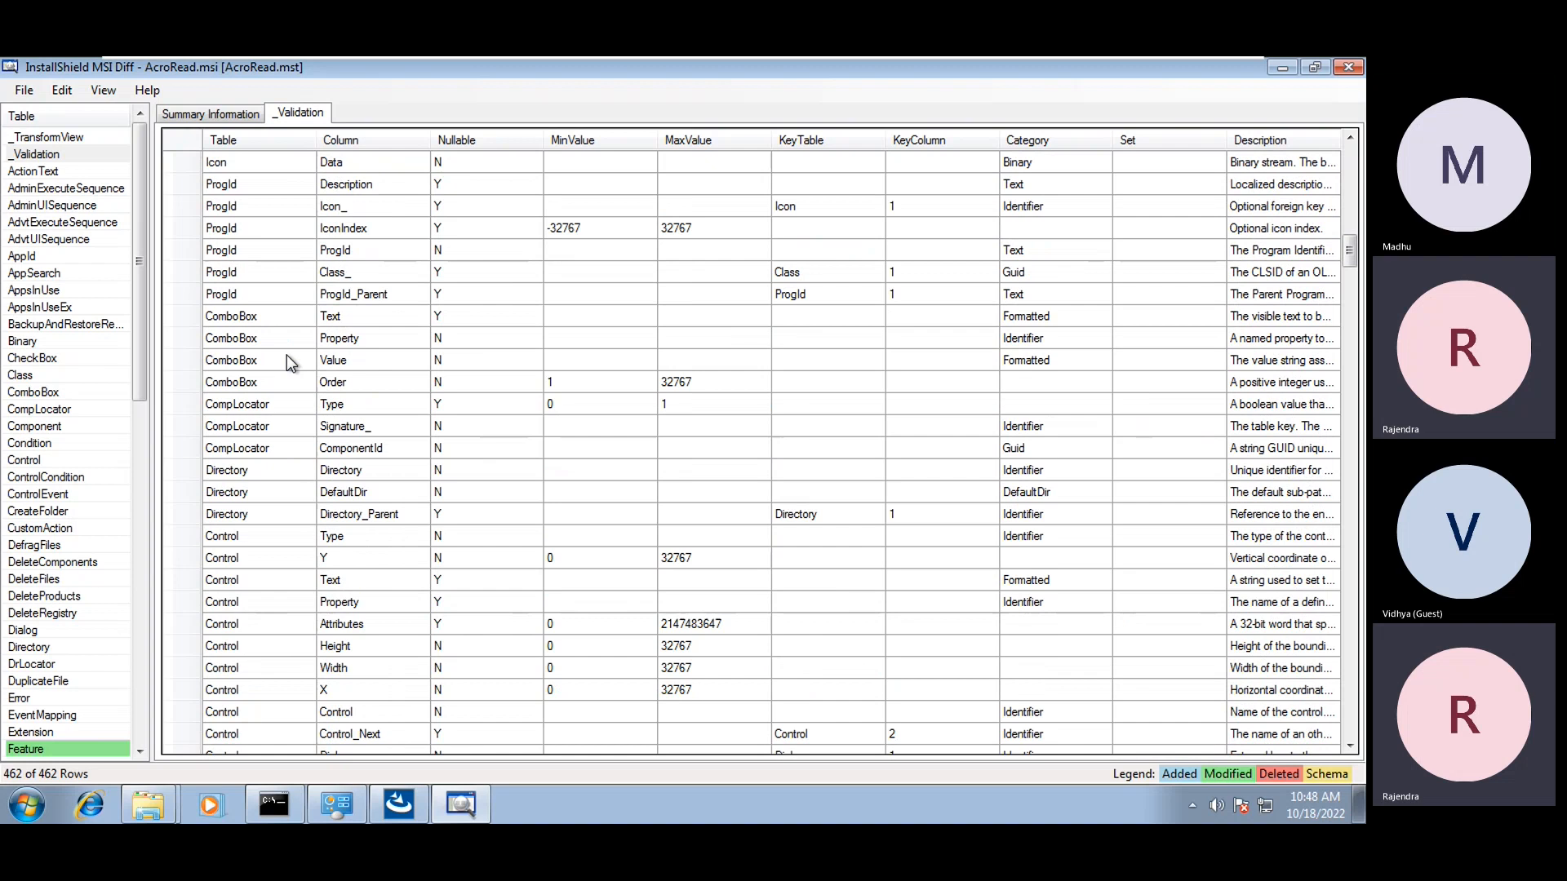
scroll(286, 360, down, 18)
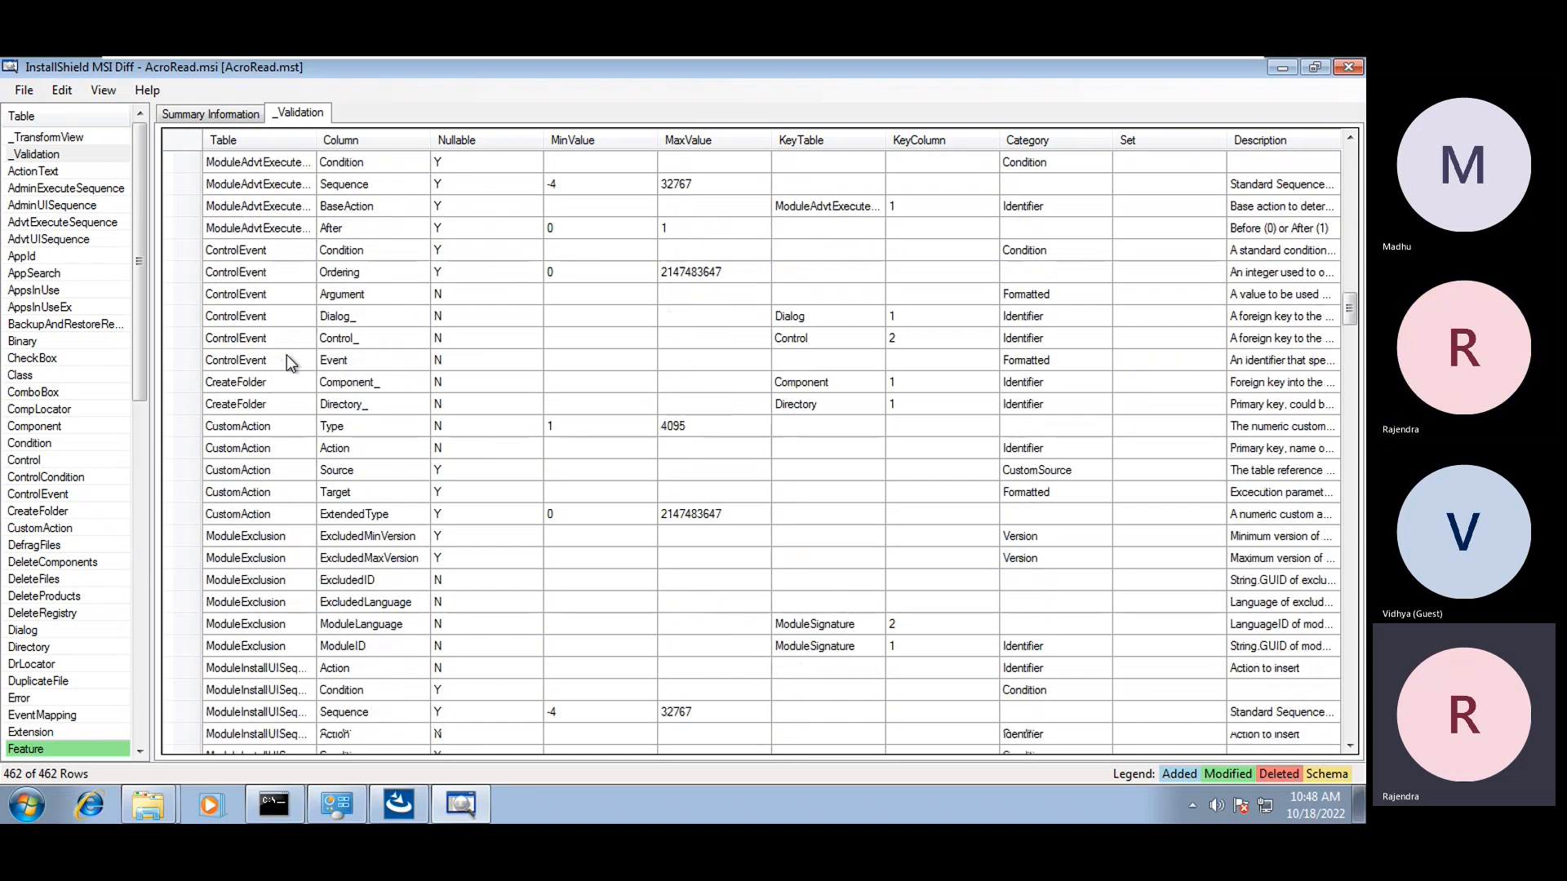
scroll(287, 356, down, 15)
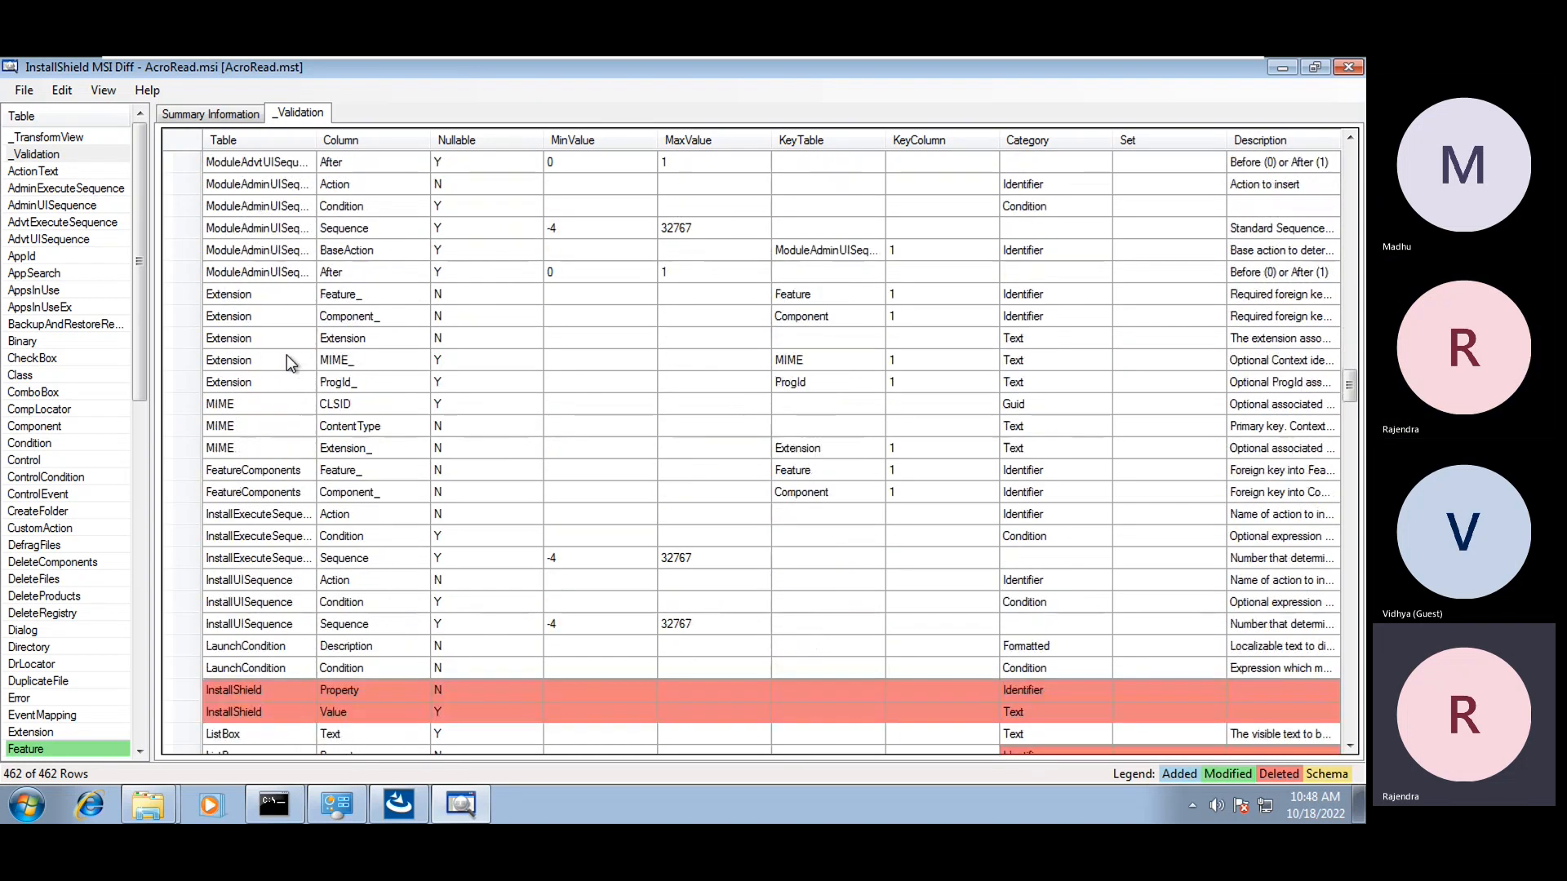
Inspect the deleted InstallShield Property and Value rows in _Validation
click(231, 627)
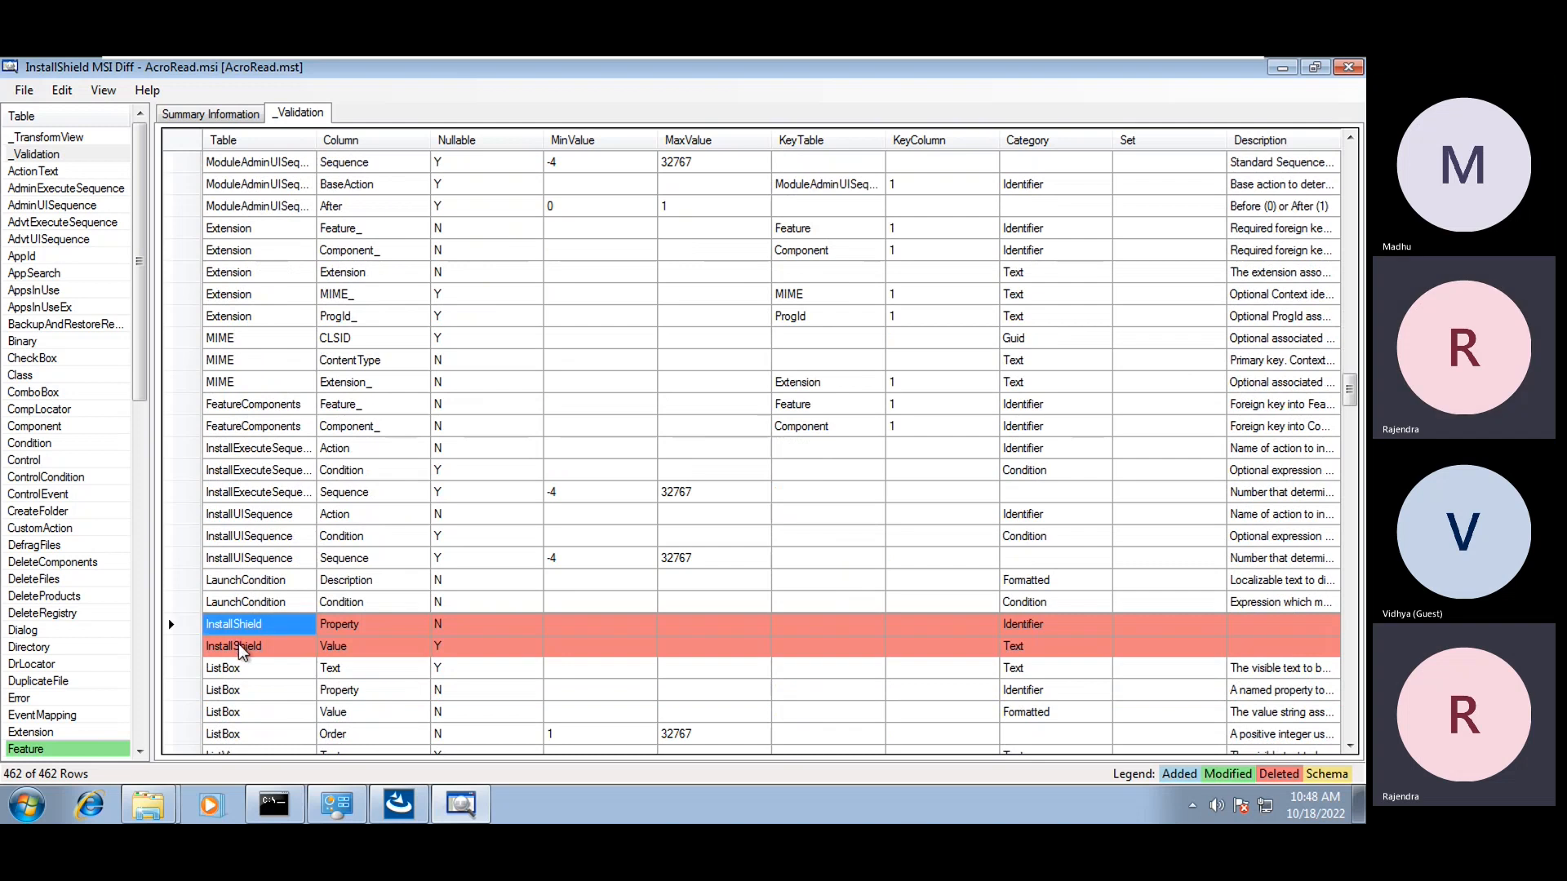
click(243, 646)
click(242, 627)
click(337, 649)
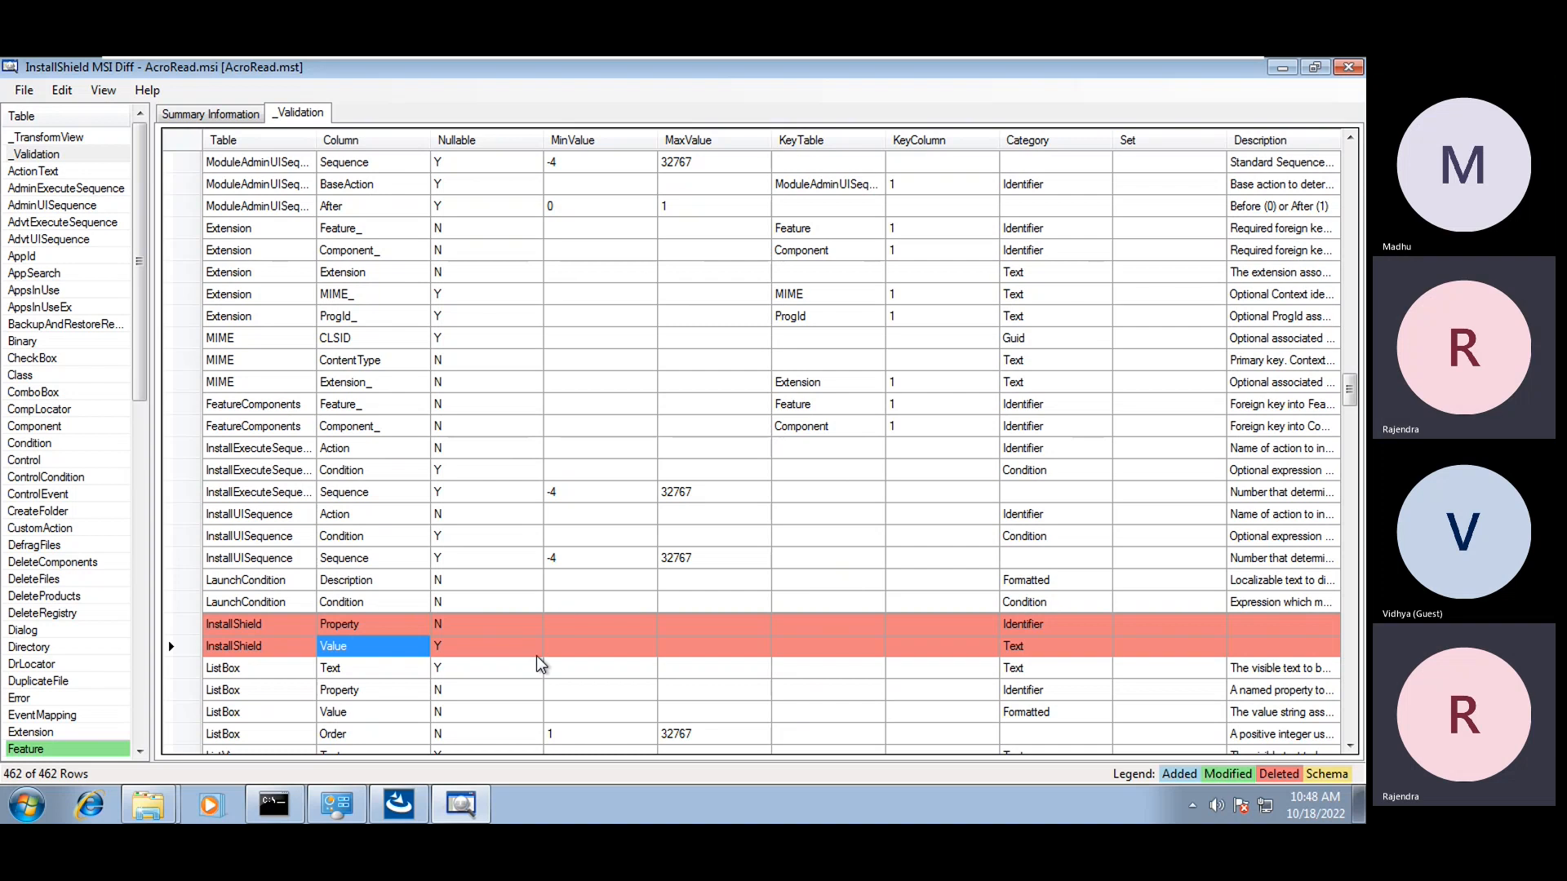
click(360, 628)
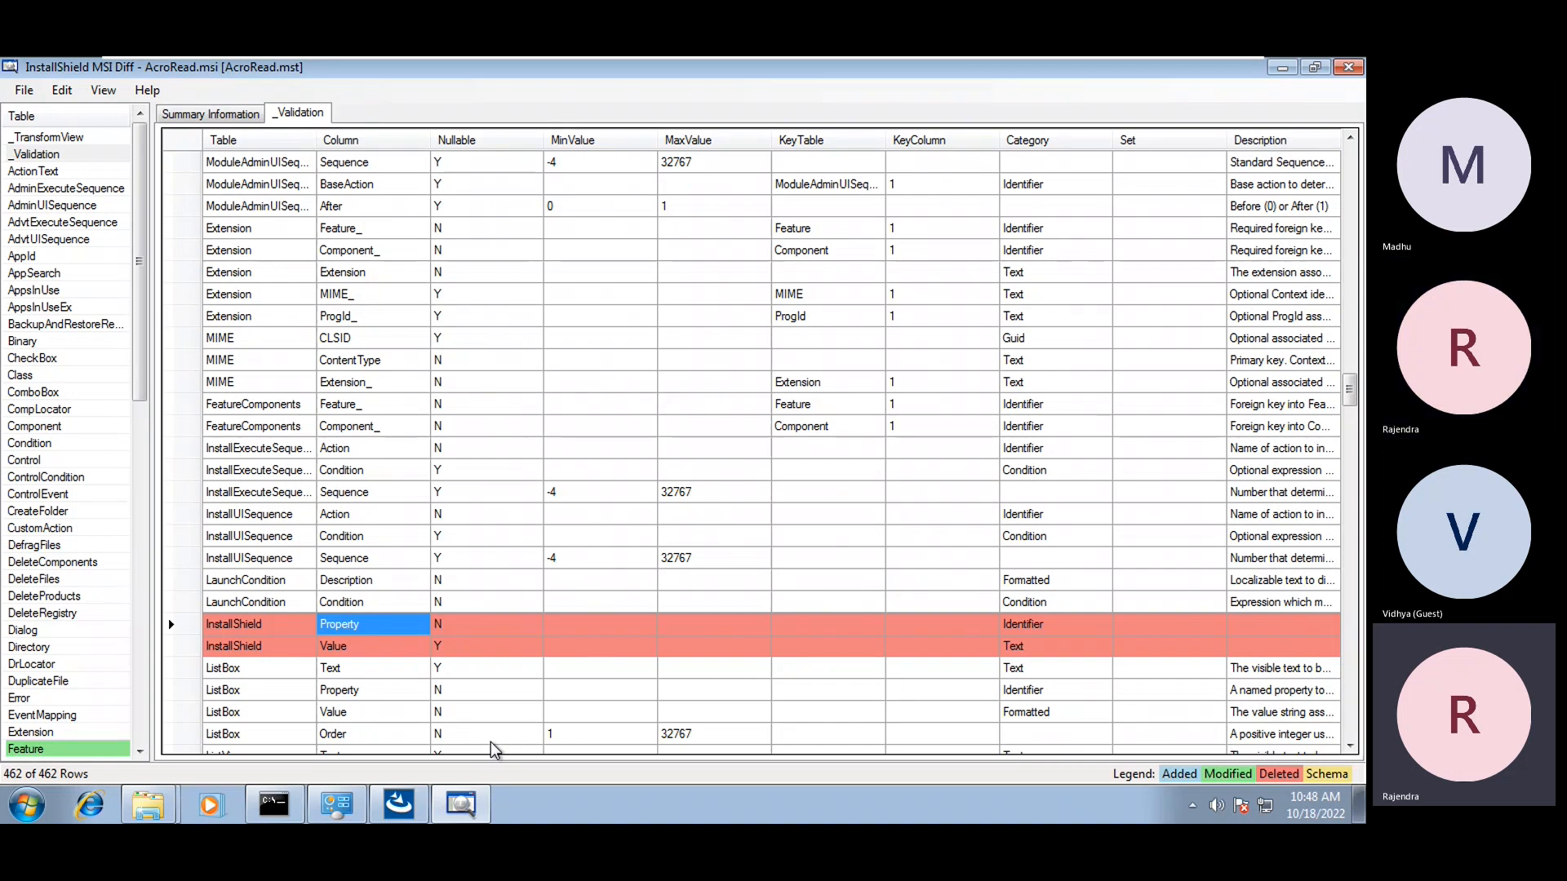
Revisit the InstallShield Property row, then show the Feature table at the Enterprise row
click(412, 514)
click(396, 627)
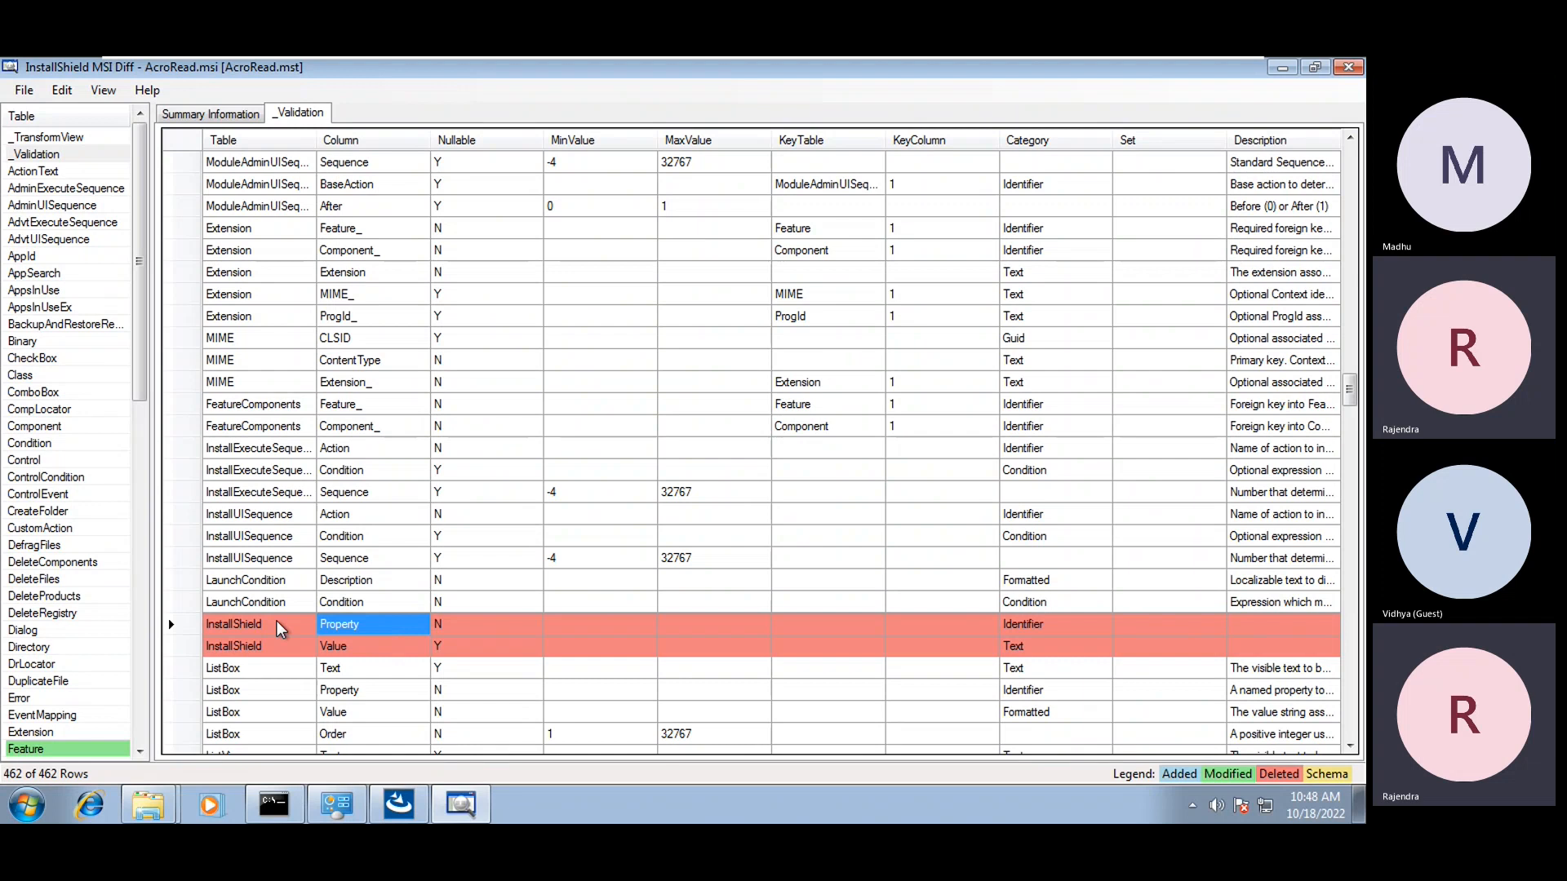
scroll(29, 449, down, 6)
click(27, 444)
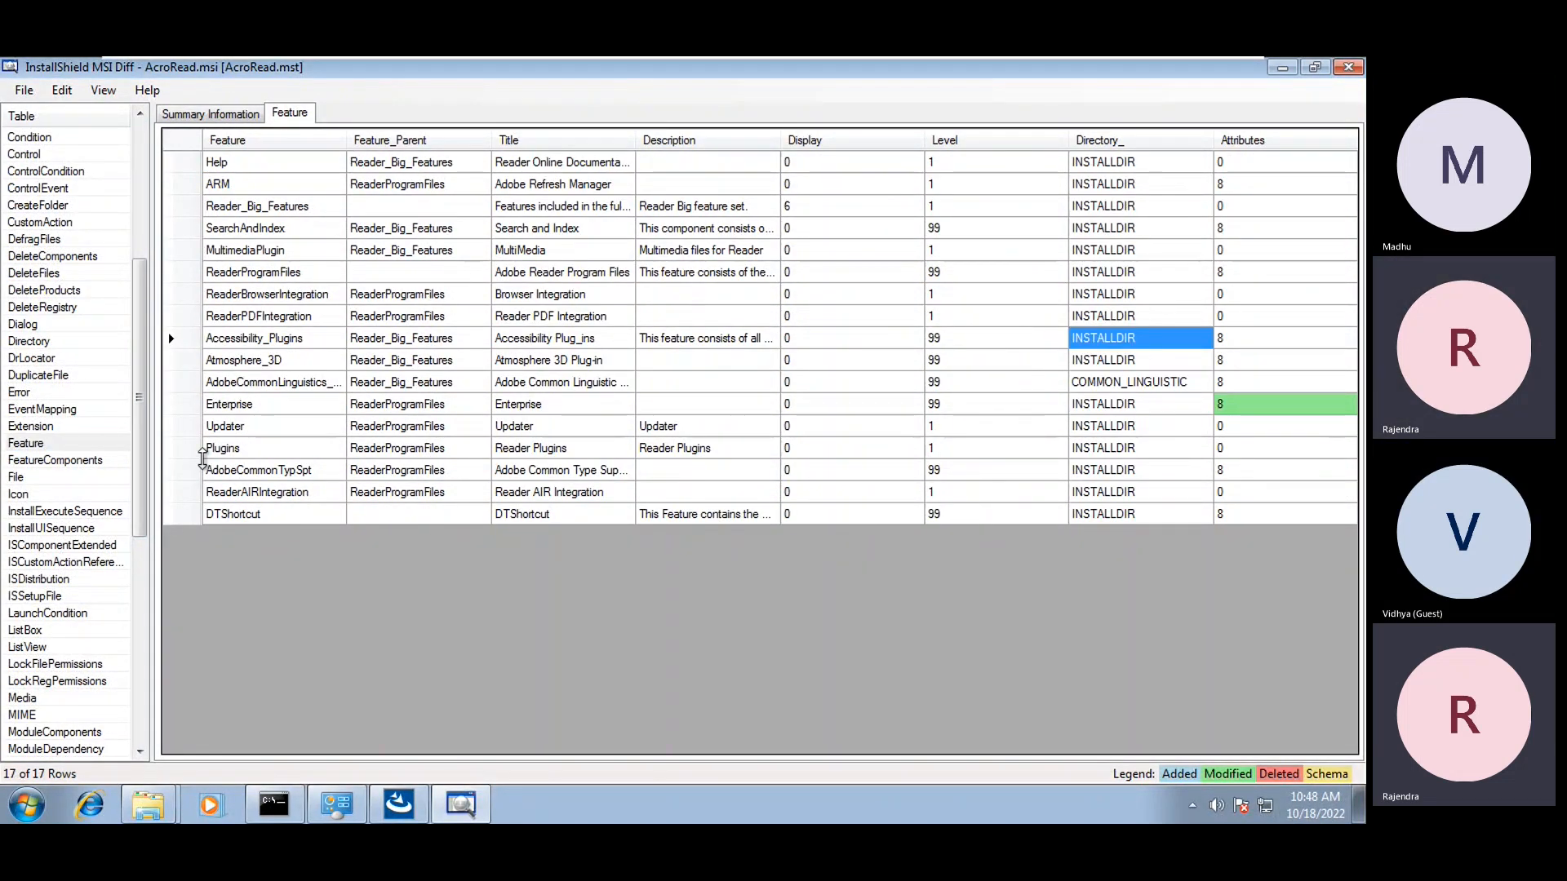
click(263, 406)
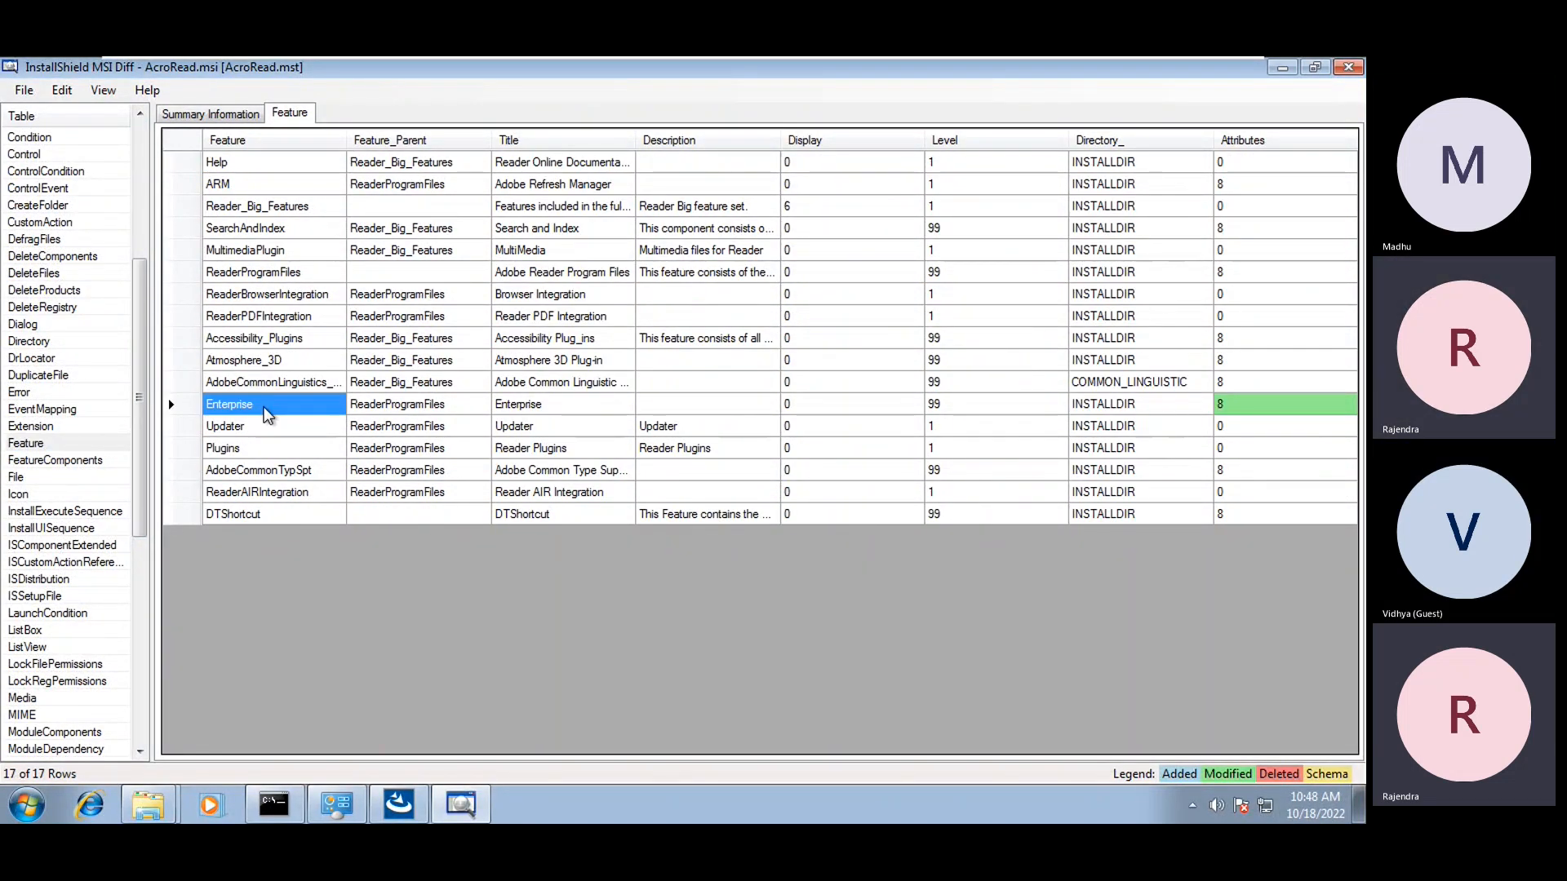
Check the Attributes values for Enterprise, Atmosphere_3D and ReaderBrowserIntegration
click(1200, 408)
key(Right)
click(1273, 361)
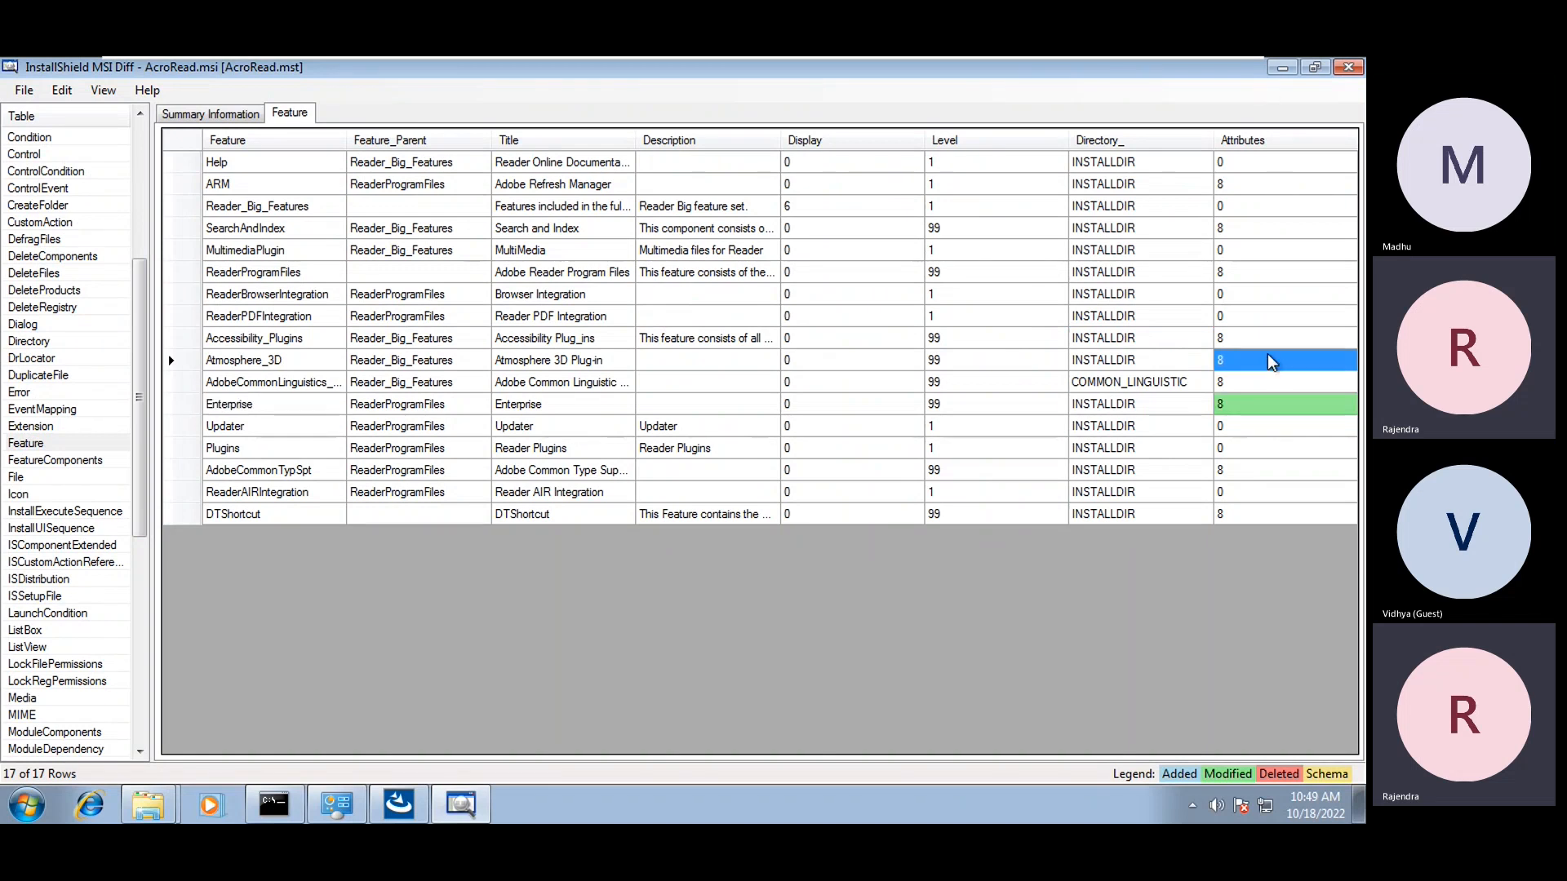
click(1282, 296)
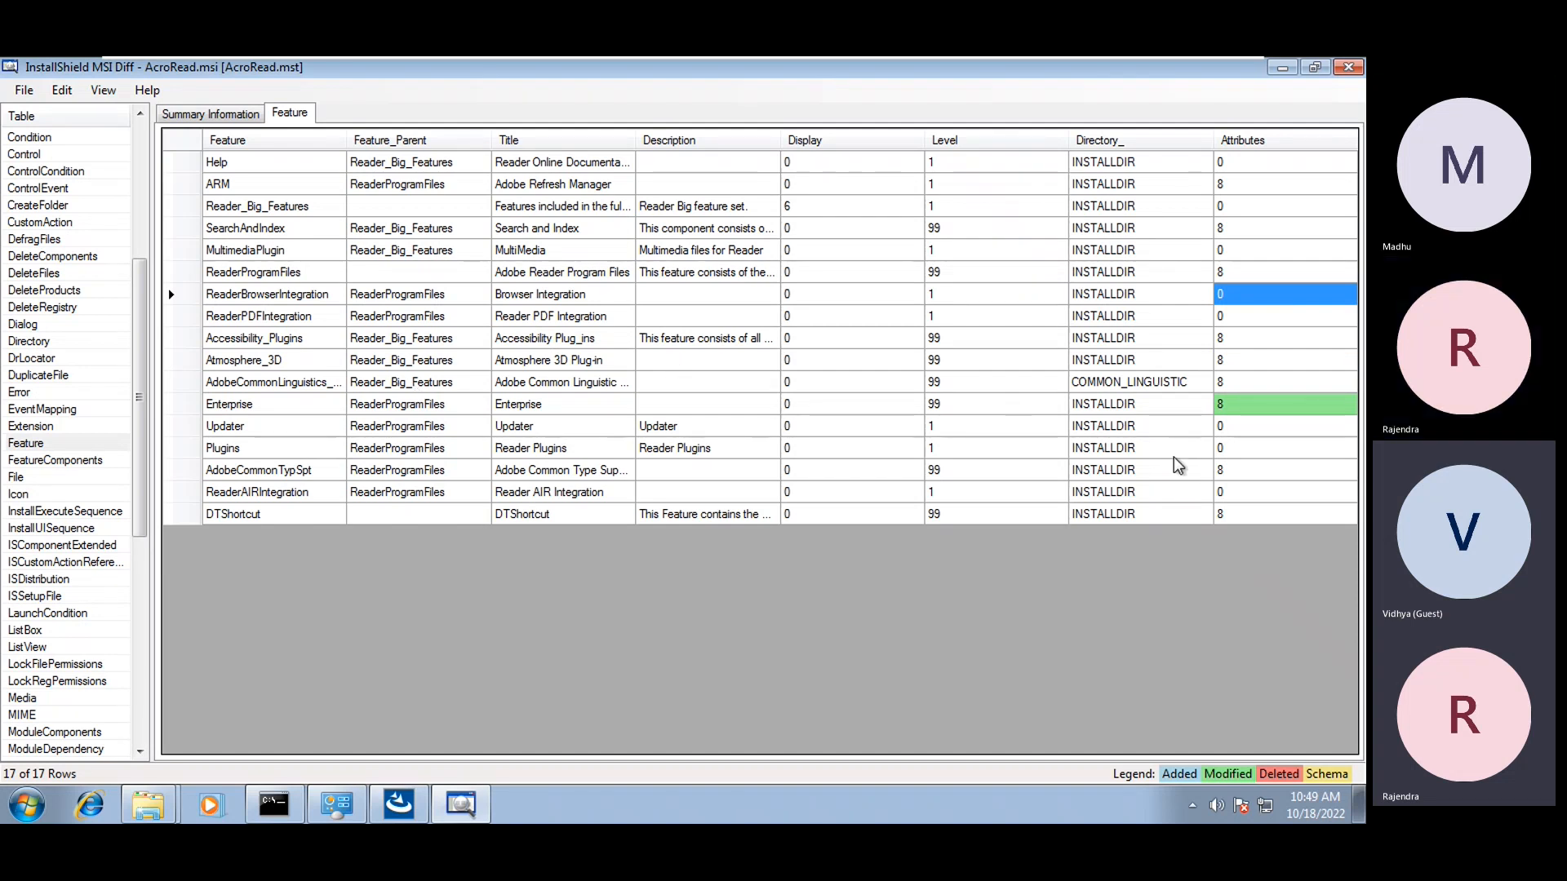
Open the Property table and sort its rows by property name
click(50, 547)
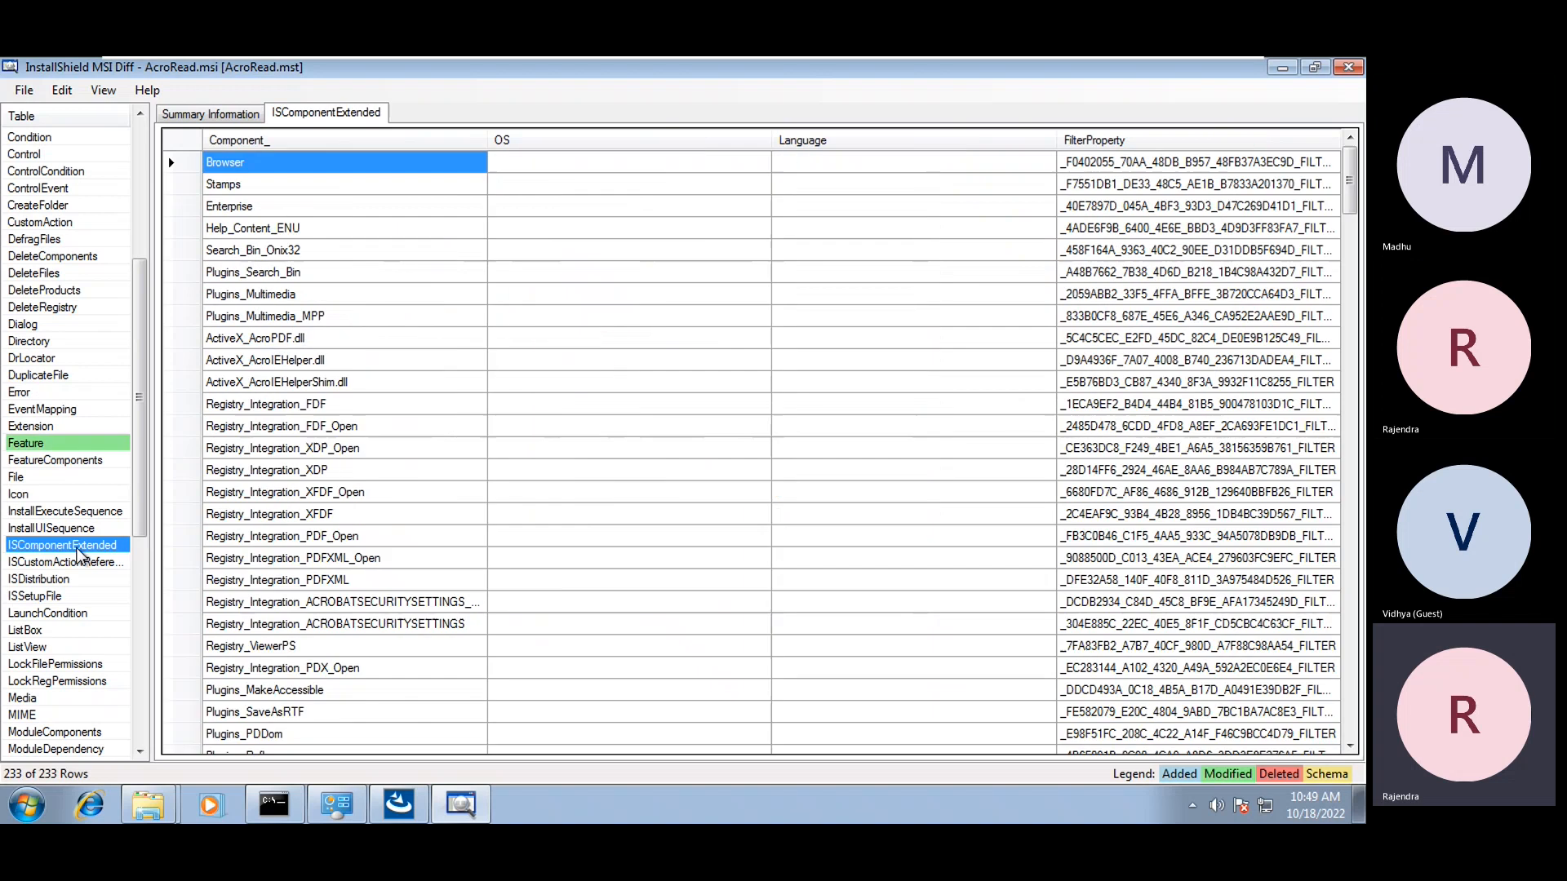
scroll(80, 557, down, 7)
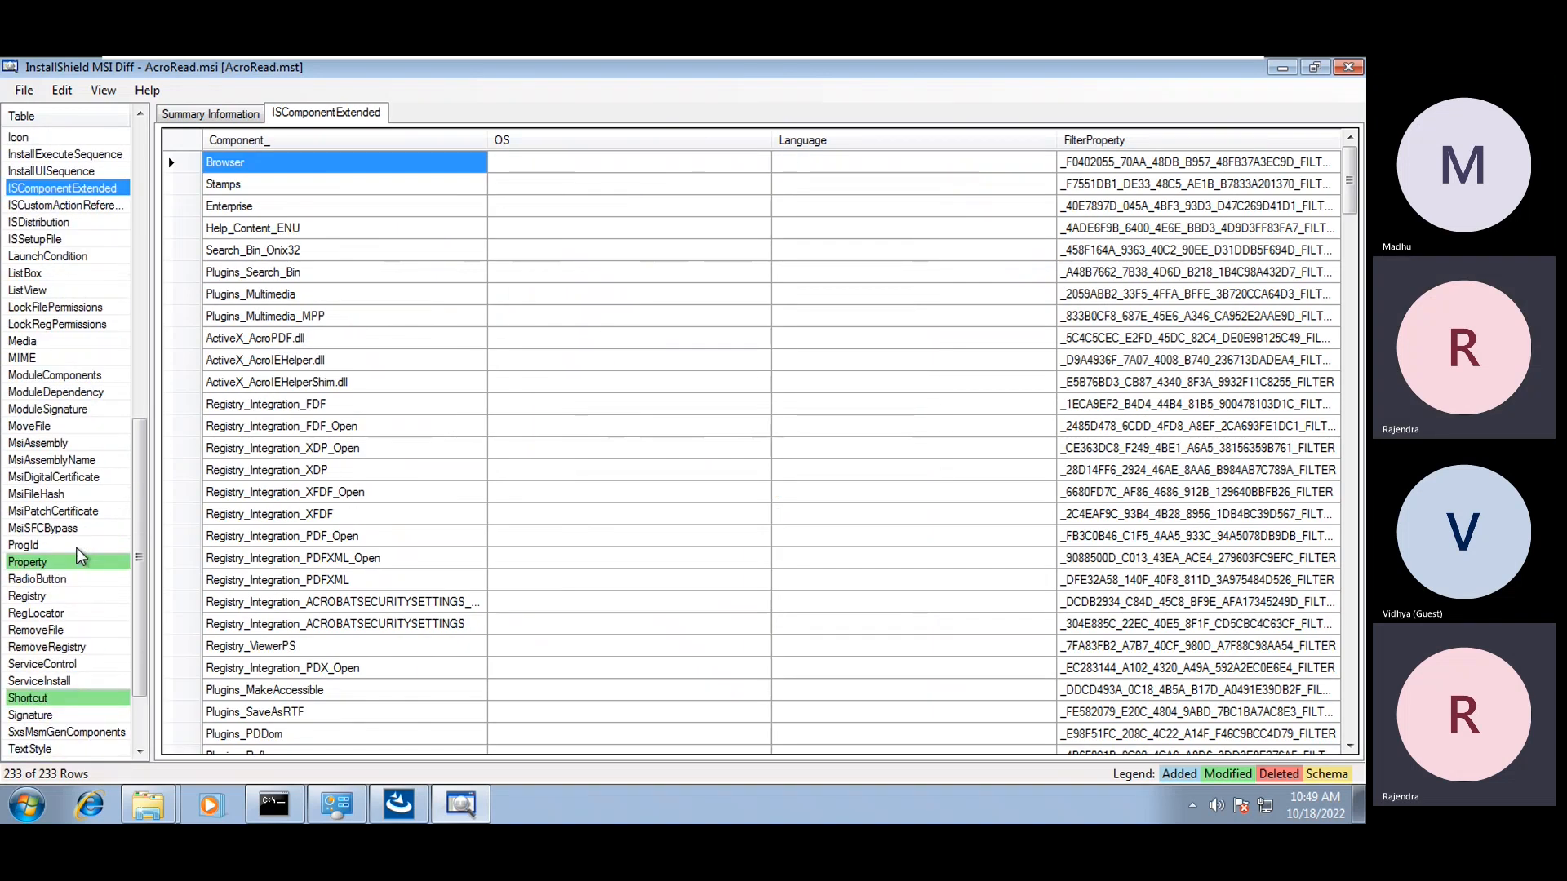
click(80, 557)
click(278, 475)
click(378, 140)
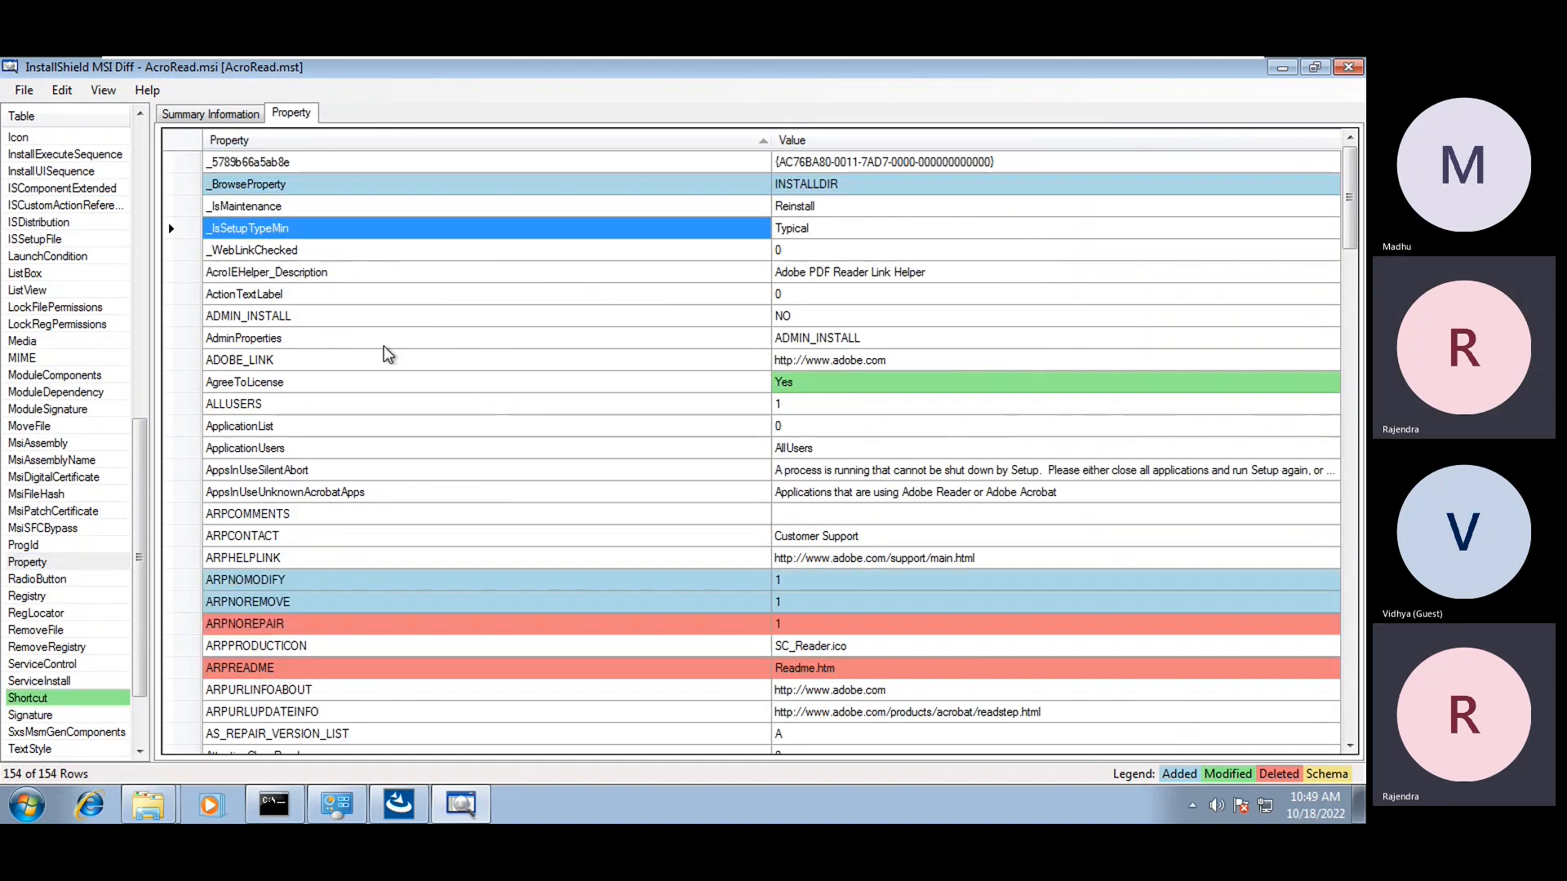
Inspect the AdminProperties, modified AgreeToLicense and AppsInUseSilentAbort properties
click(341, 341)
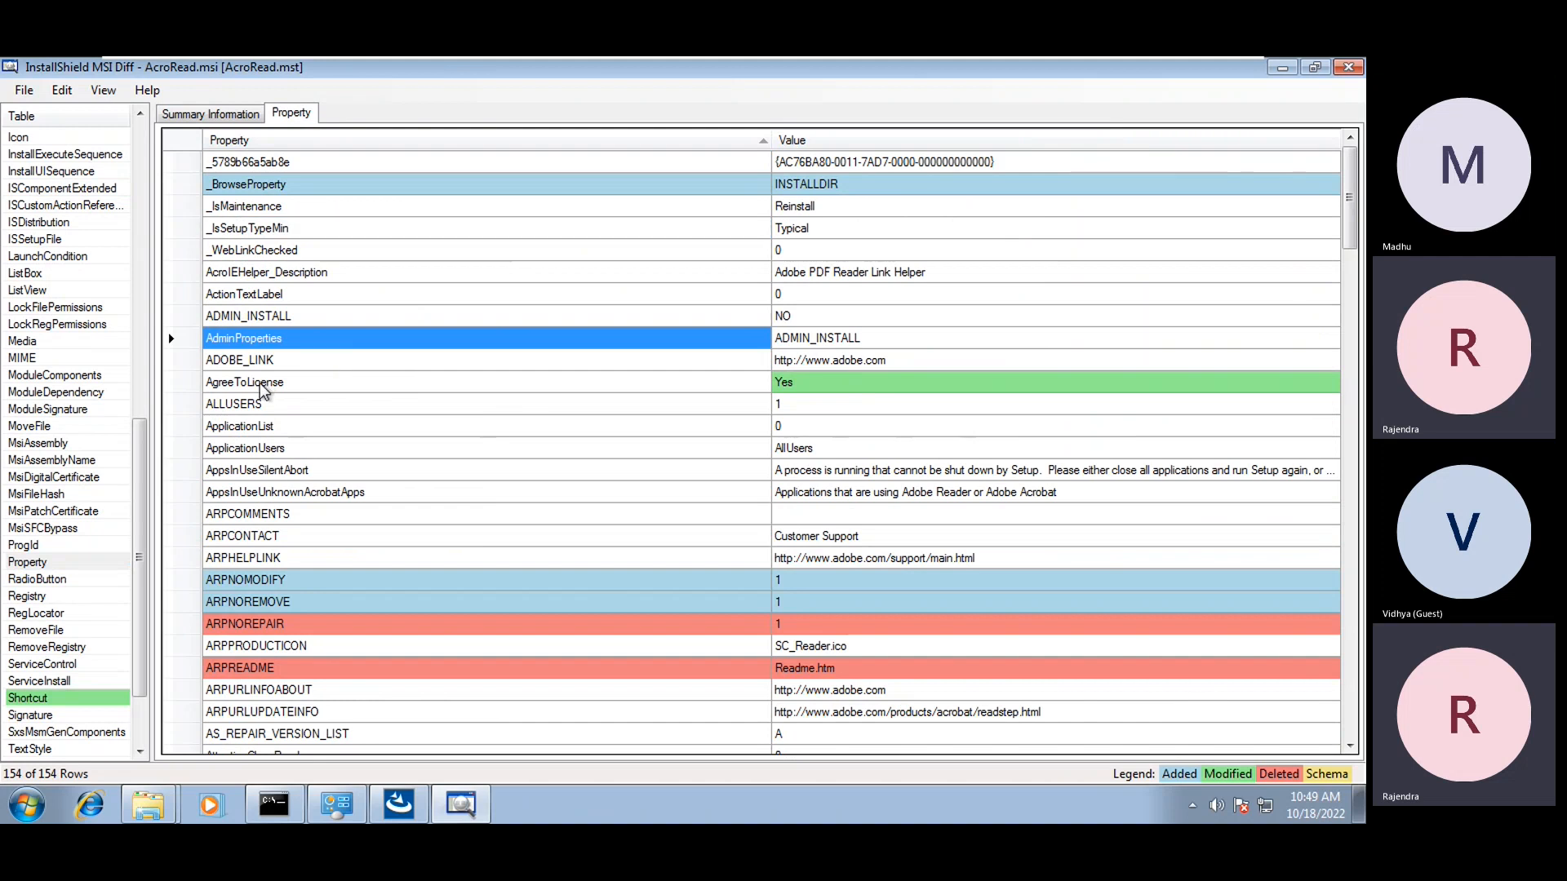
click(239, 383)
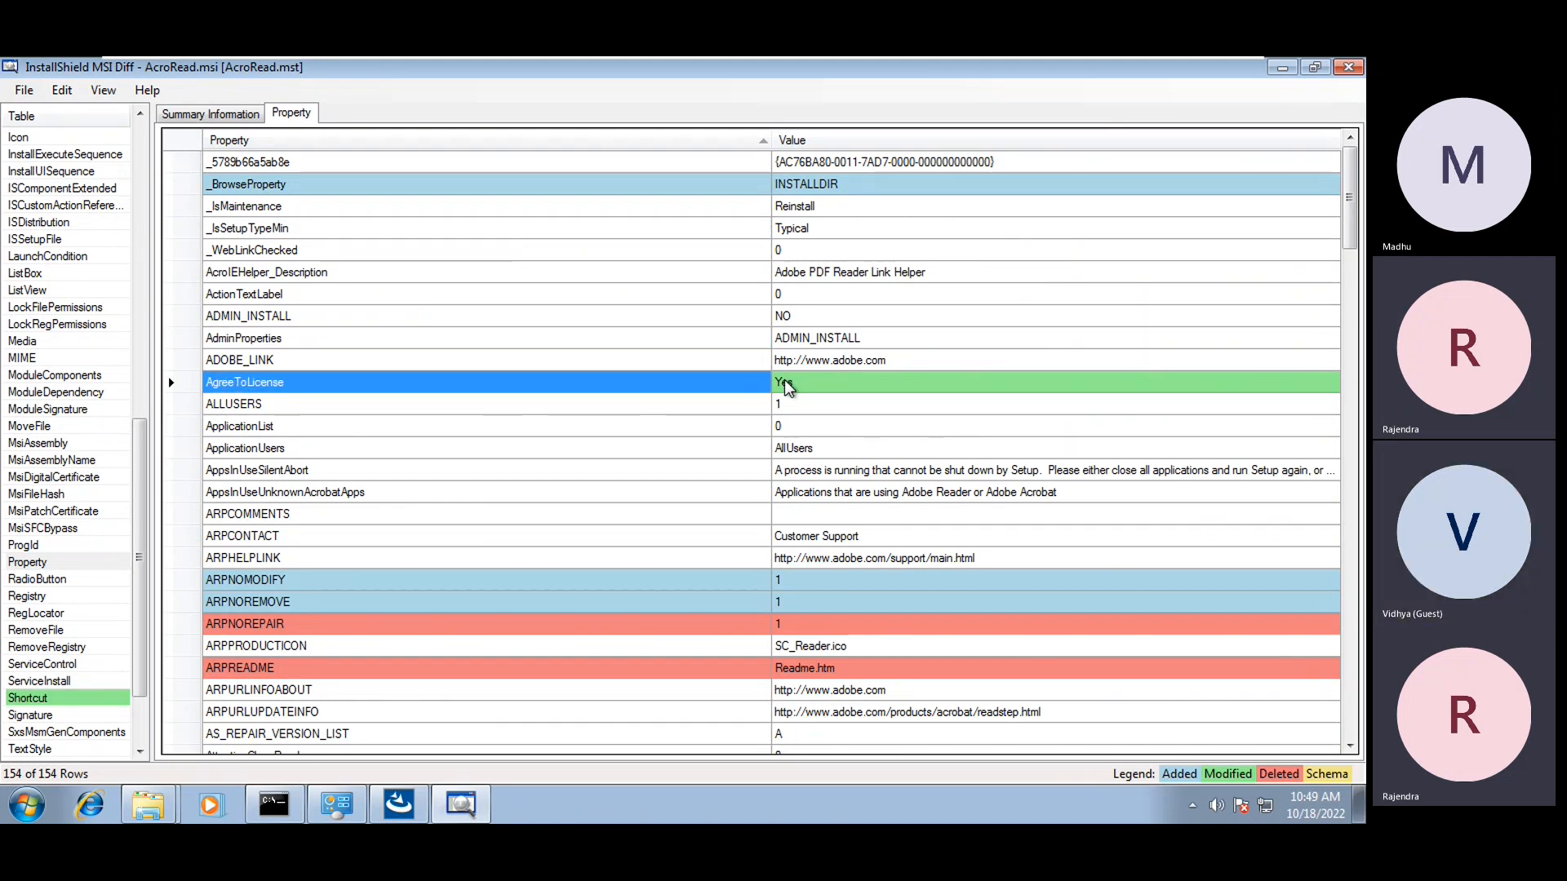
mouse_move(786, 387)
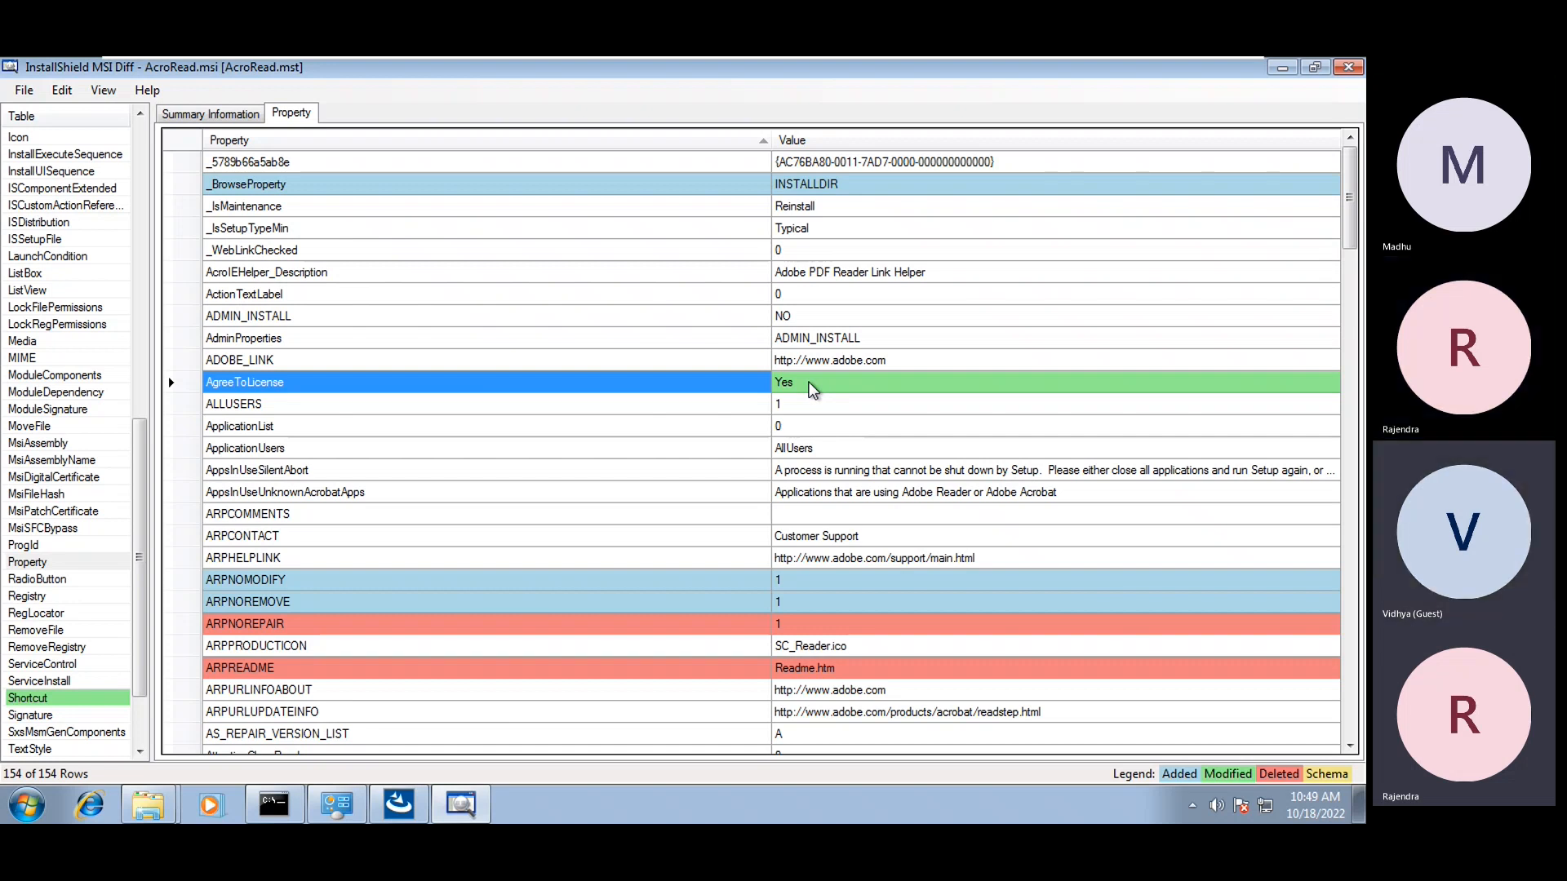
click(676, 474)
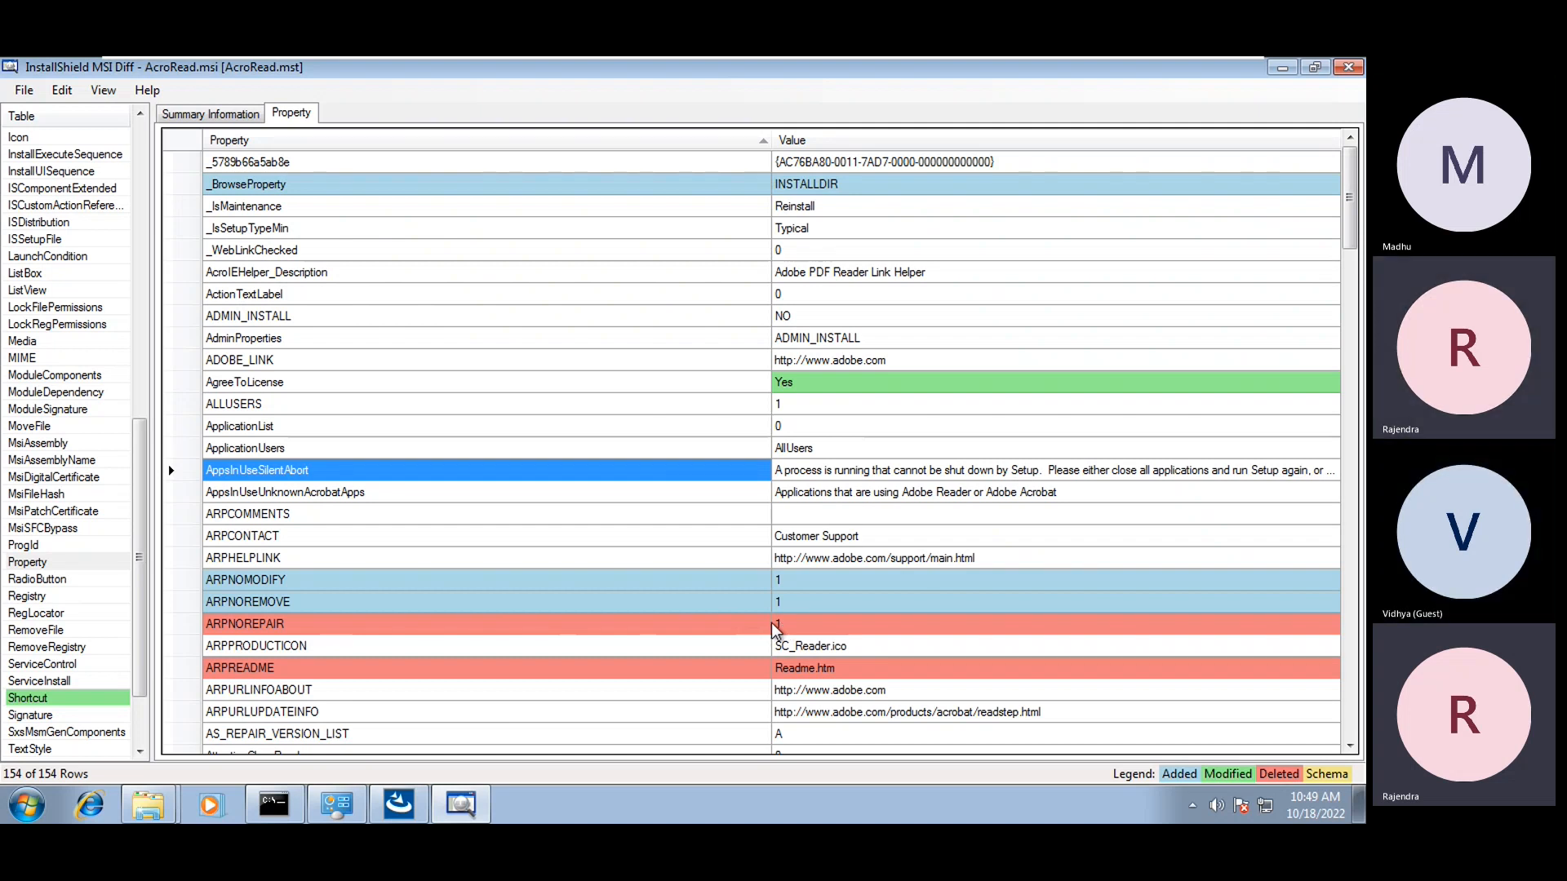
Glance at the start page and Programs and Features (Freeplane 1.3.12), then return to the diff
click(400, 816)
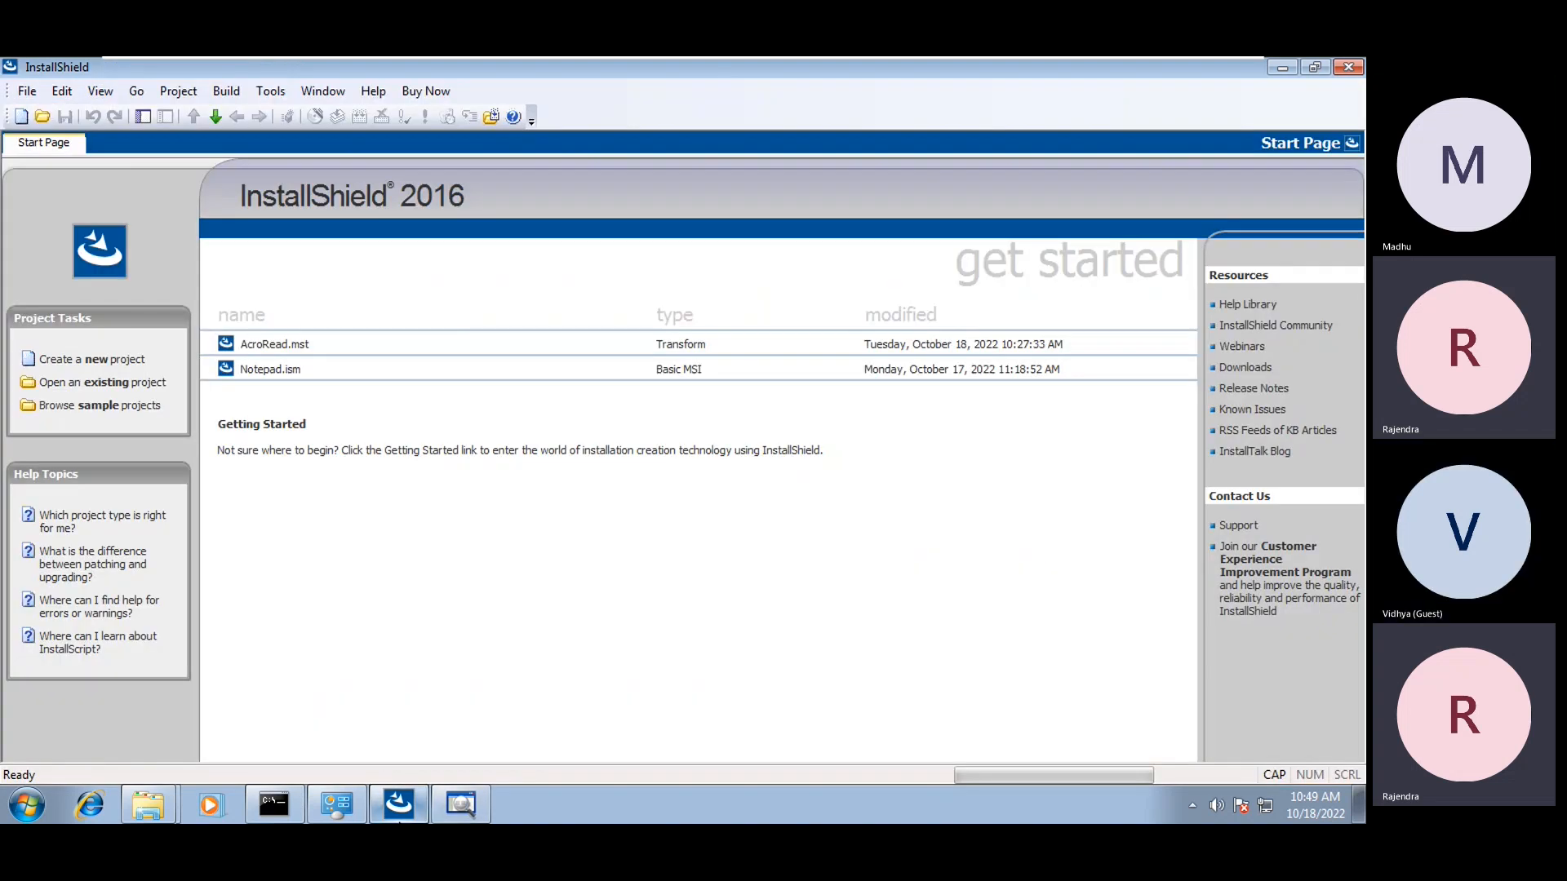
click(461, 805)
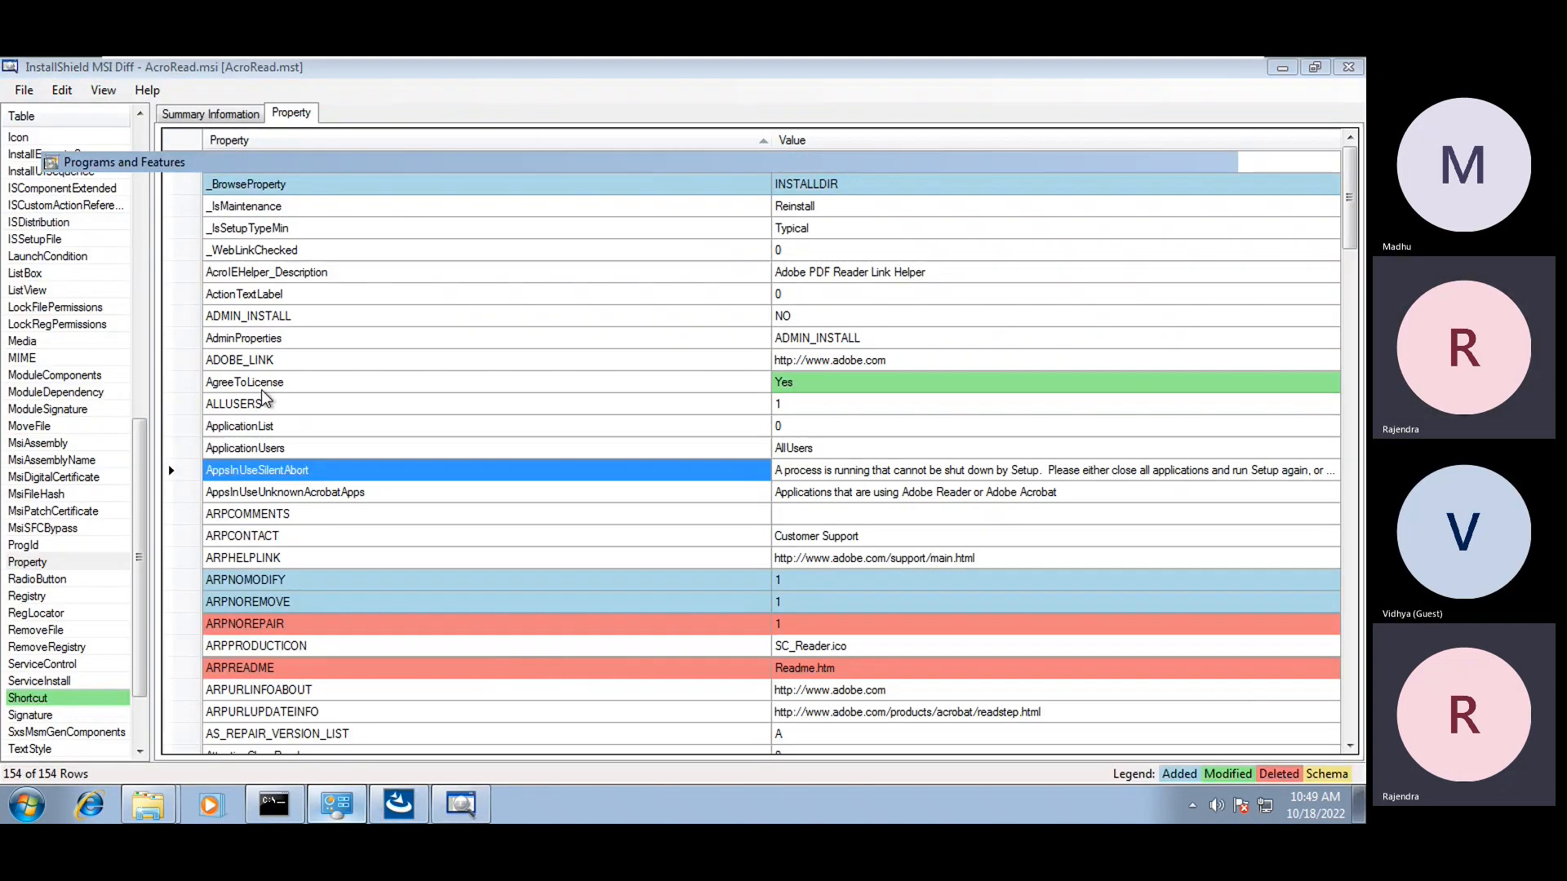
click(350, 805)
click(457, 571)
click(1283, 68)
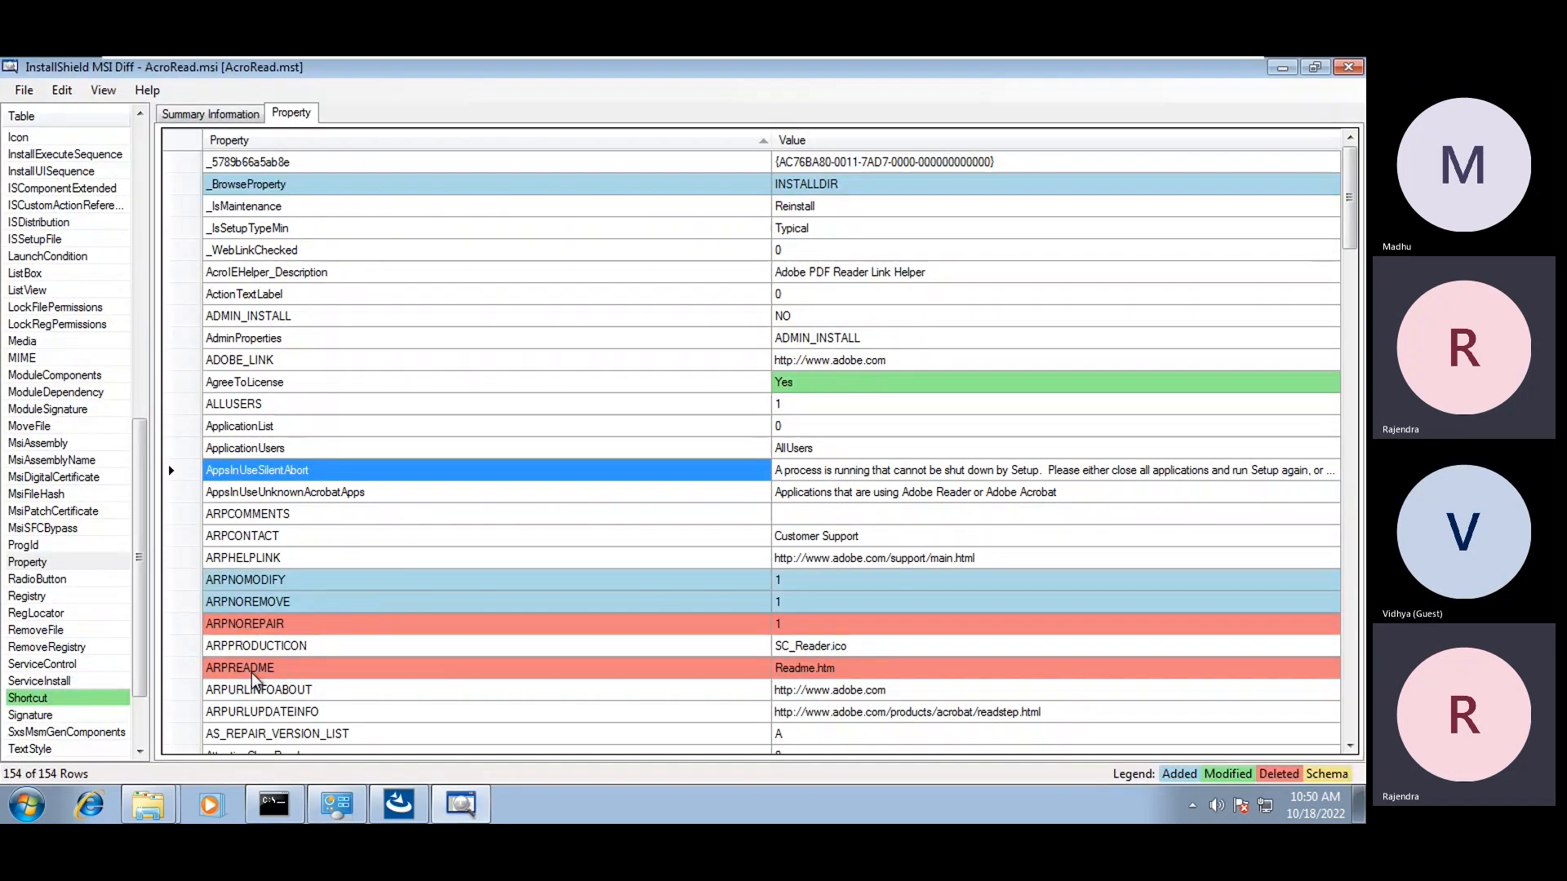
Compare the added ARPNOMODIFY and ARPNOREMOVE properties
click(264, 581)
click(266, 603)
click(266, 582)
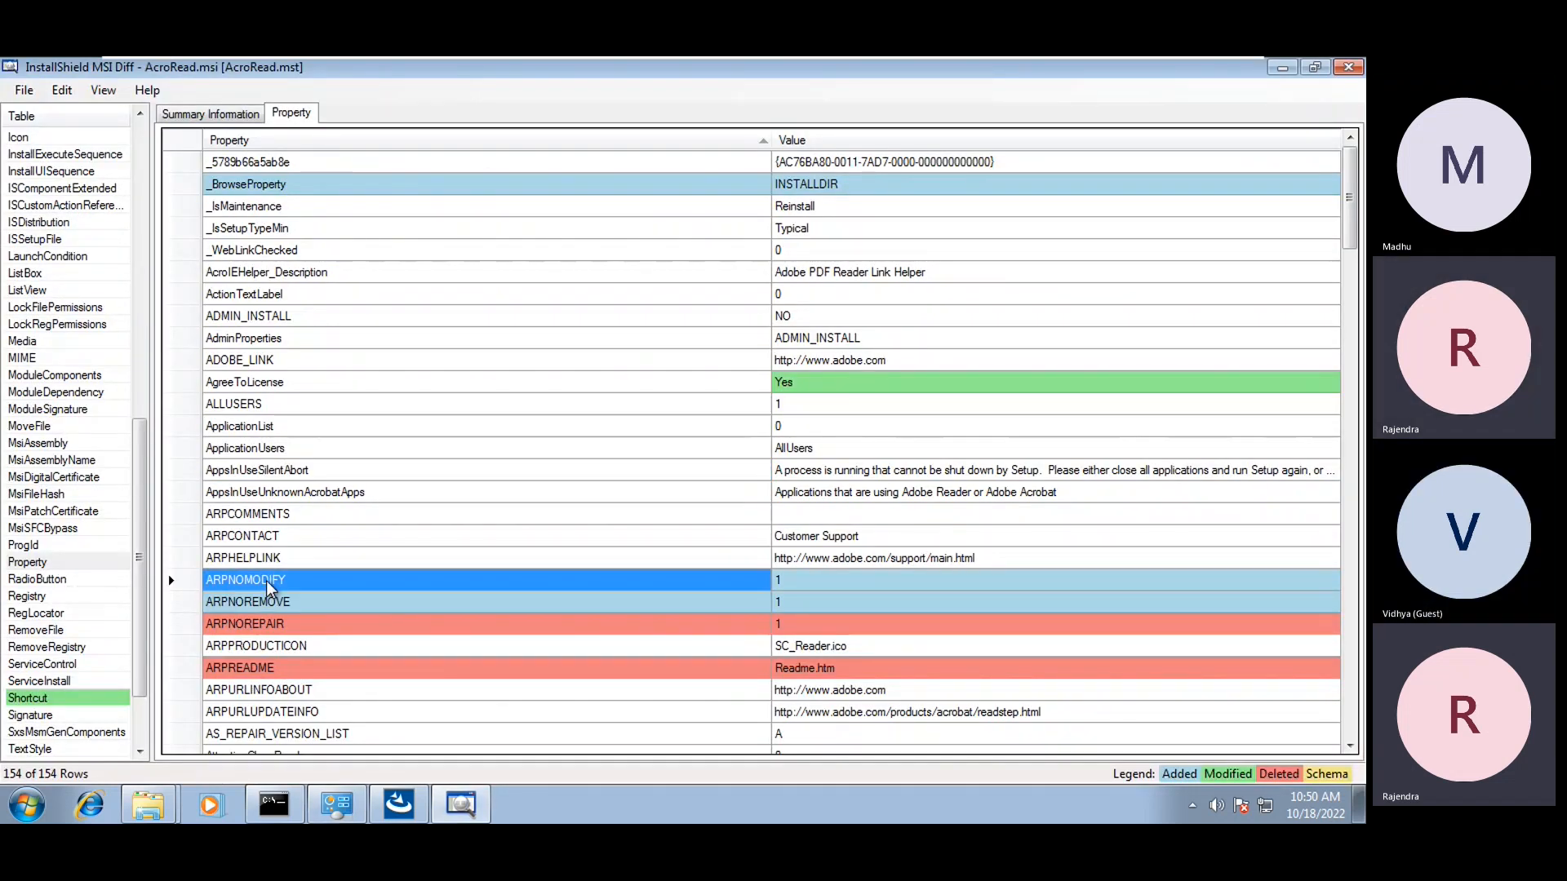
click(271, 604)
click(272, 587)
click(280, 607)
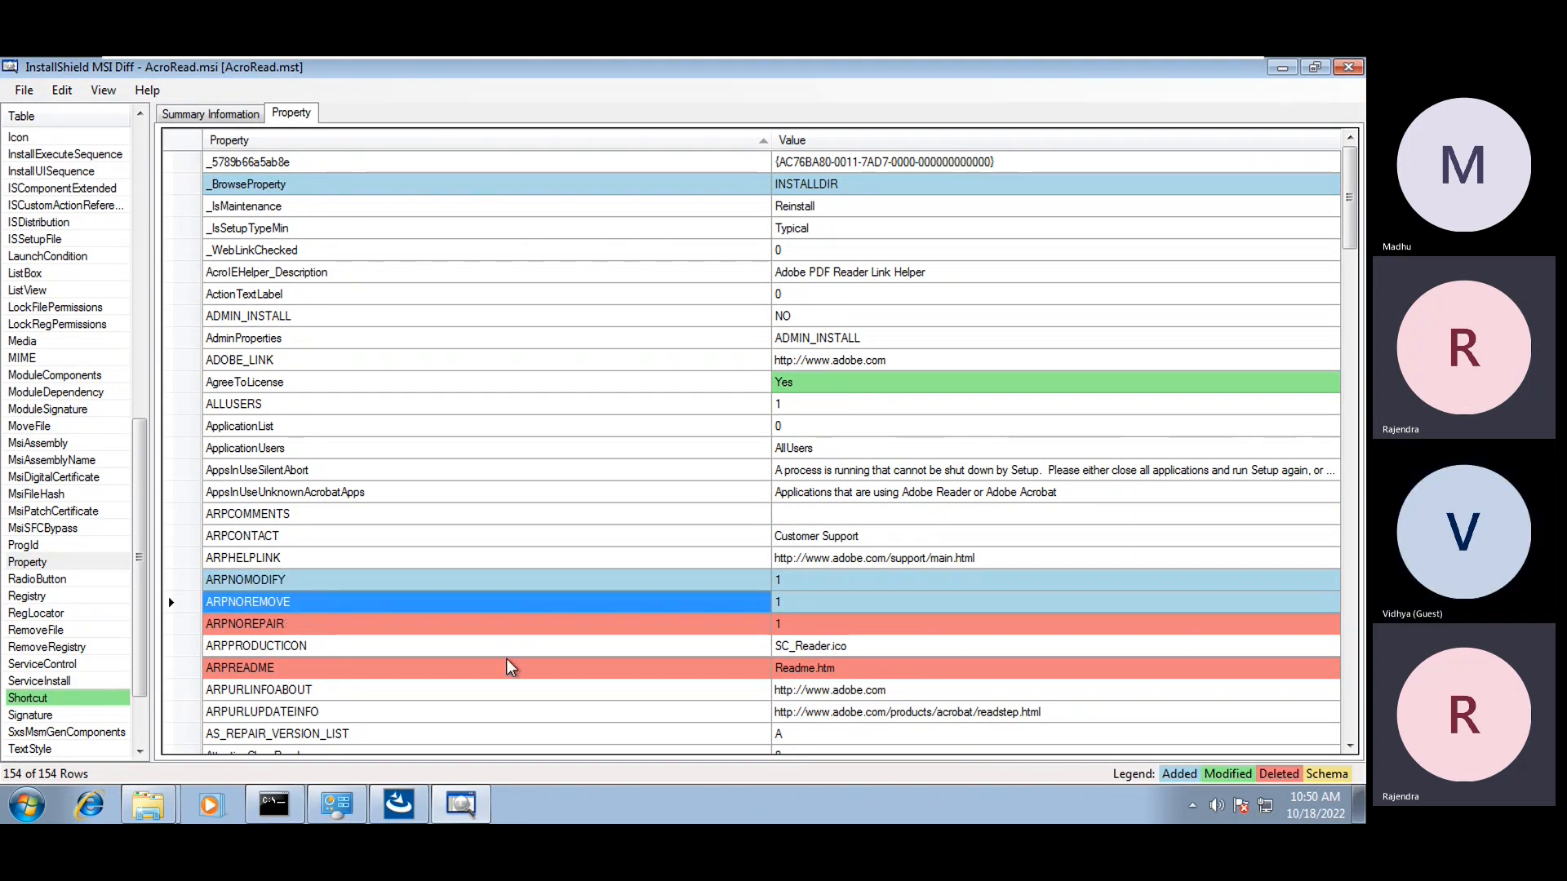
Scroll down and inspect the modified RebootYesNo property with value No
scroll(583, 622, down, 5)
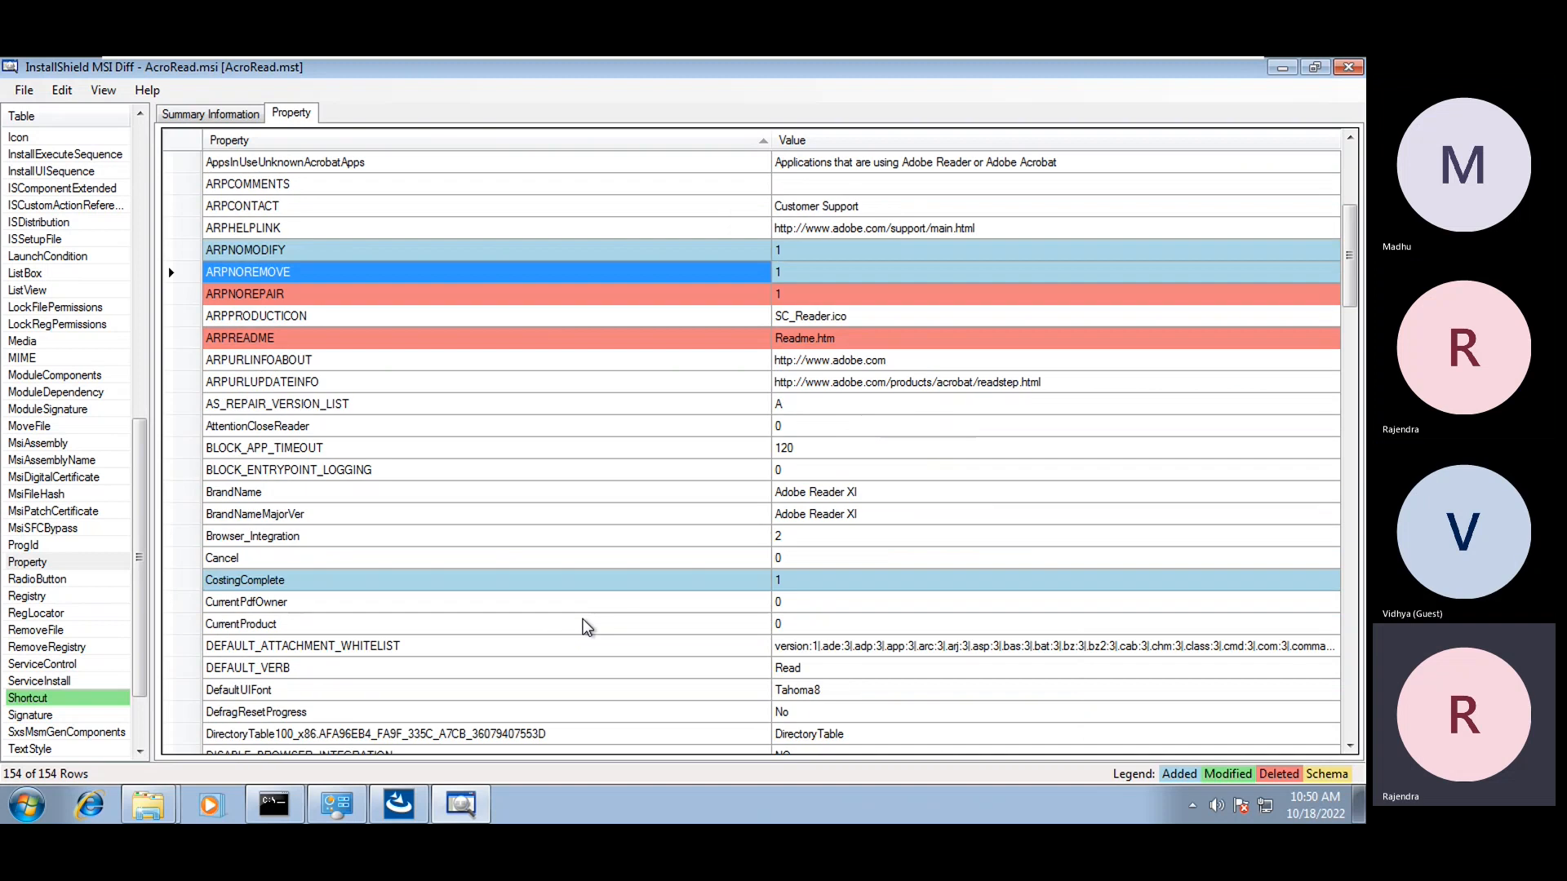
scroll(583, 620, down, 20)
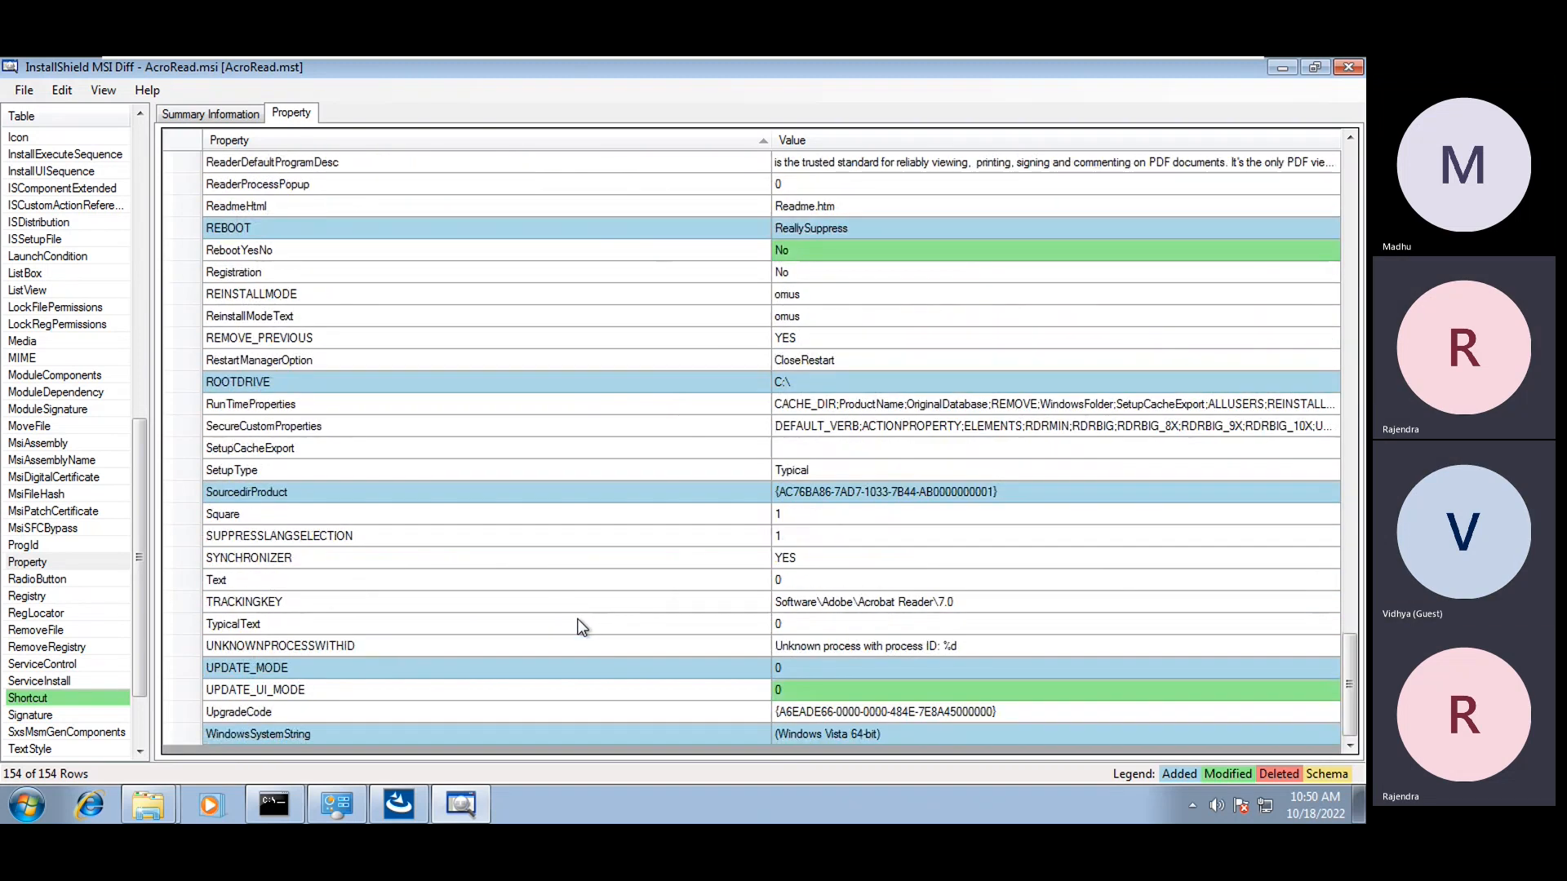
click(555, 251)
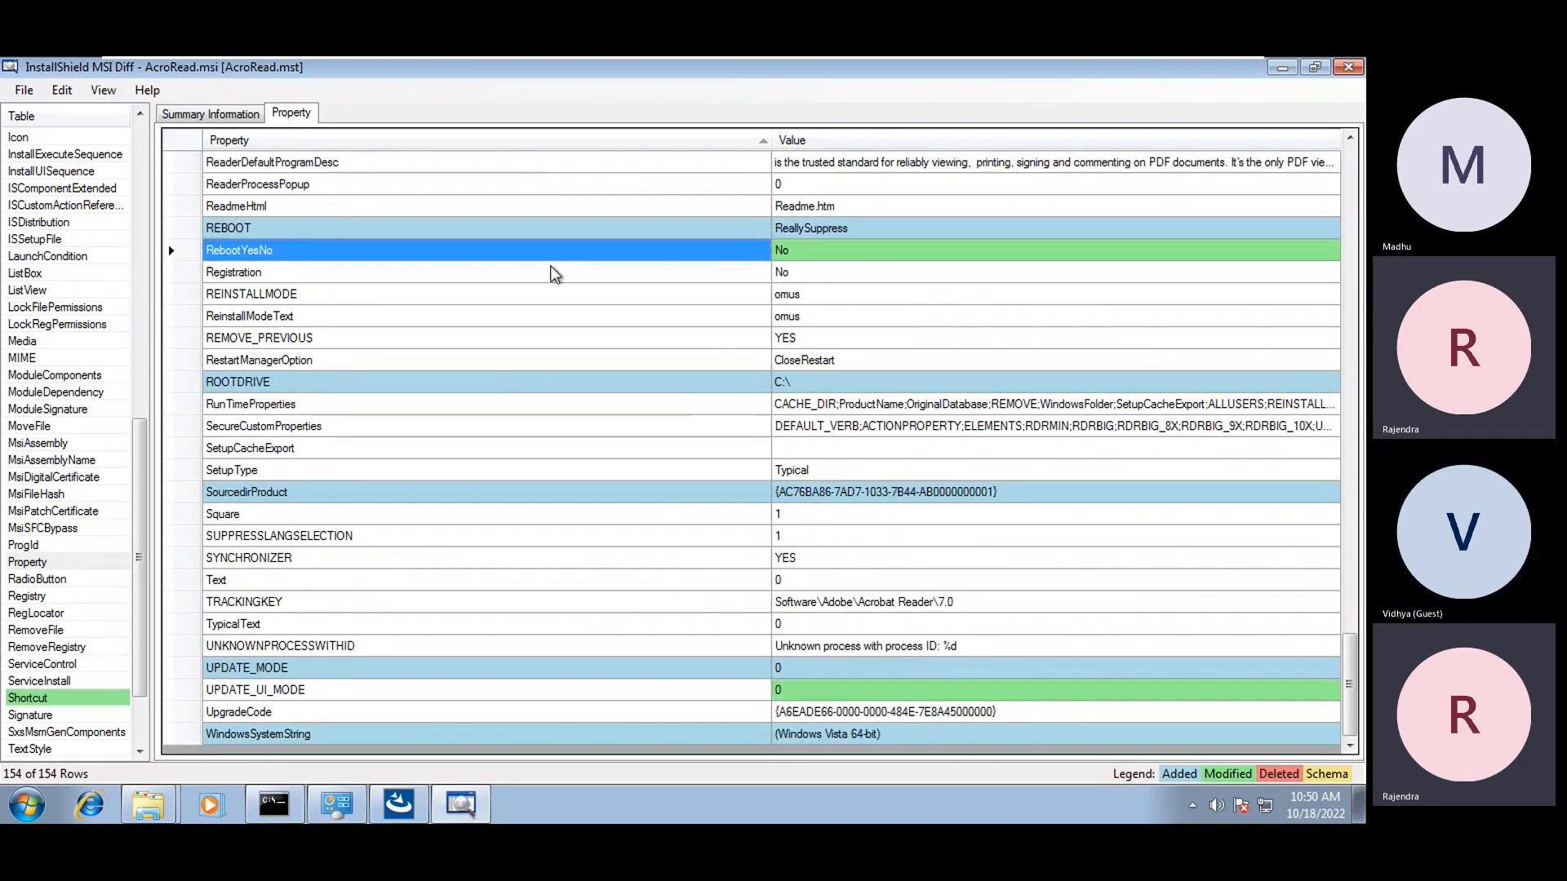
click(785, 253)
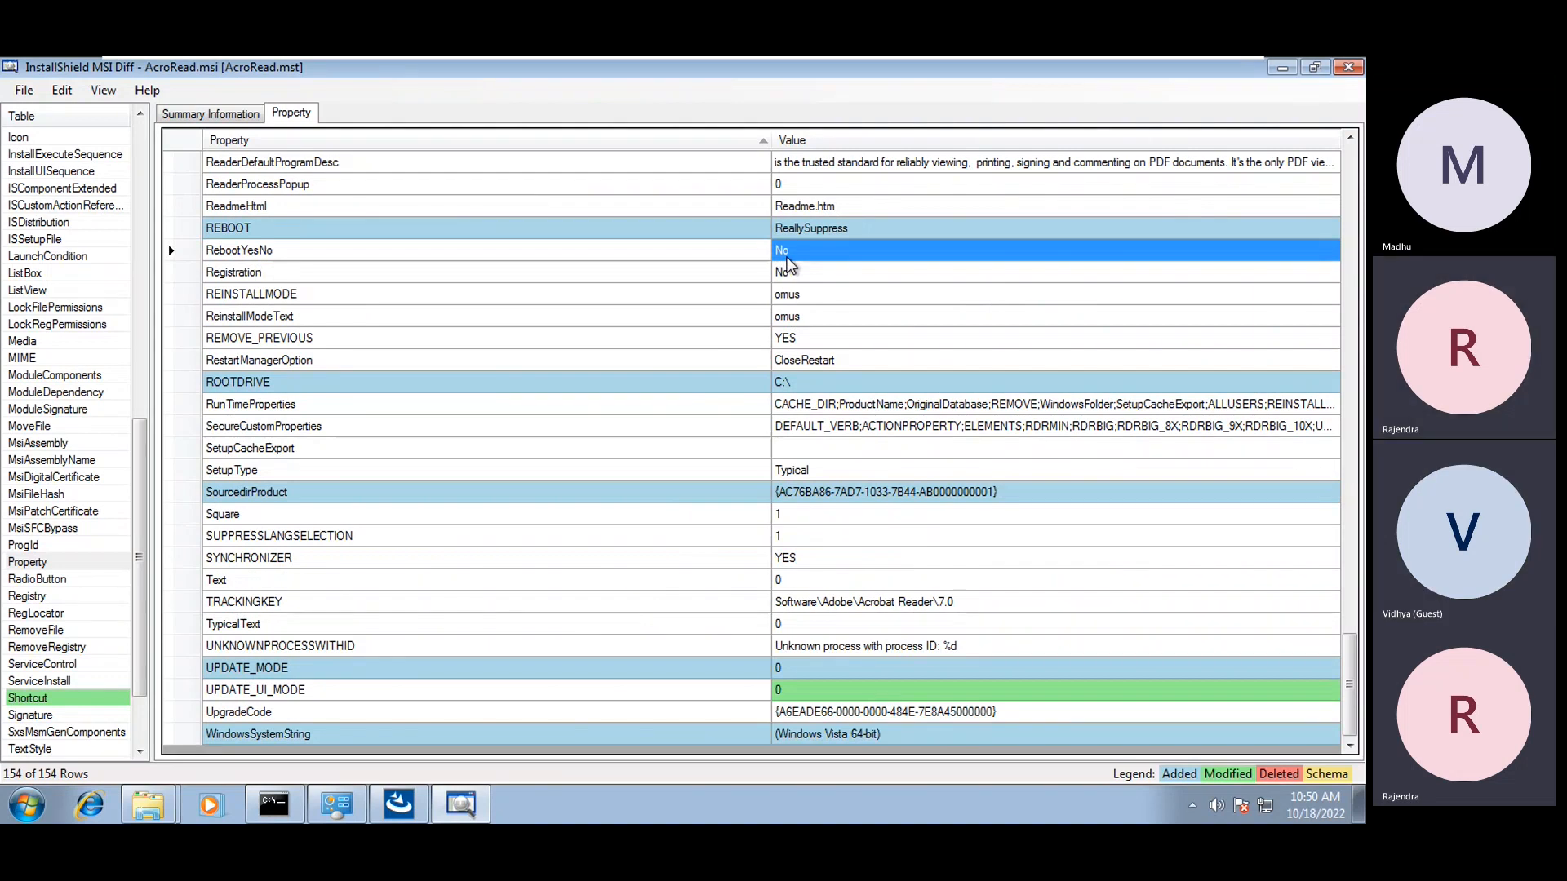
Point out ReadmeHtml, ReinstallModeText, REBOOT=ReallySuppress and ROOTDRIVE, then show the Shortcut table
click(335, 209)
click(359, 184)
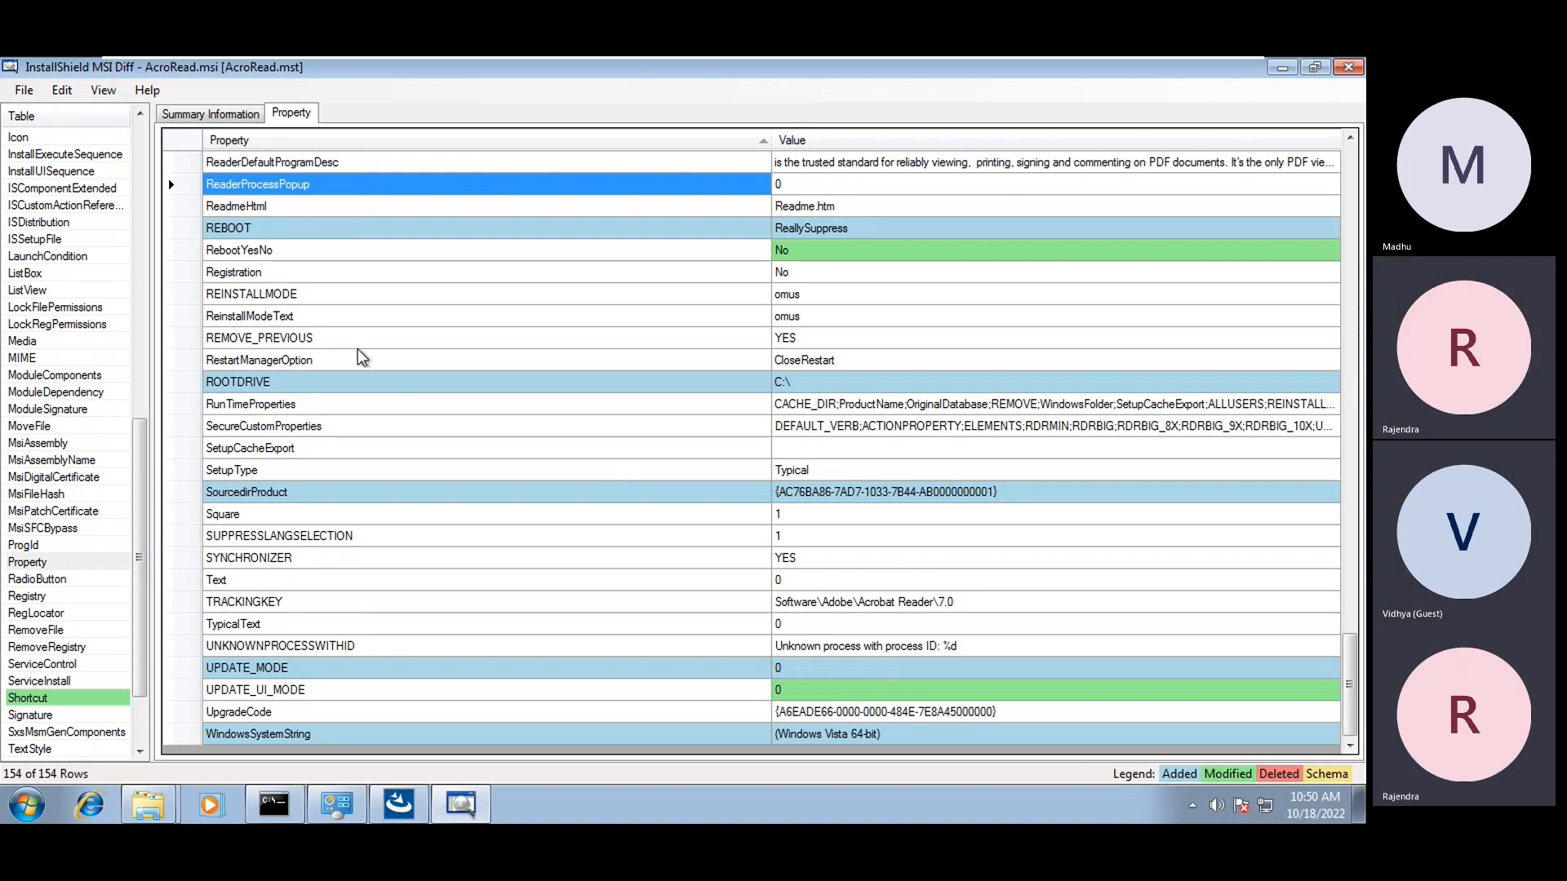
click(372, 319)
click(232, 235)
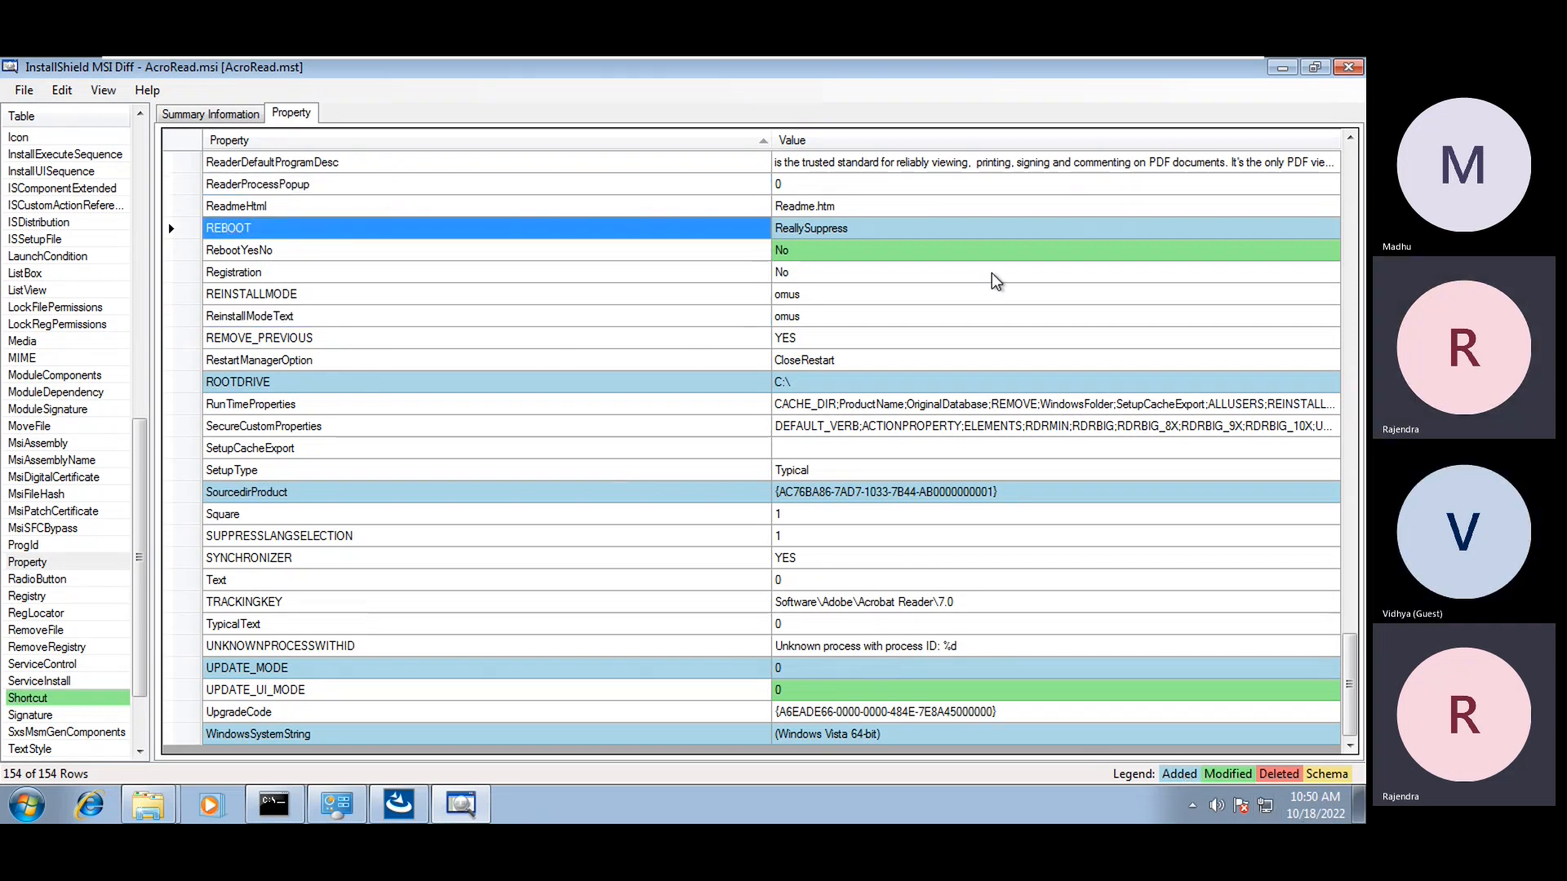
click(250, 387)
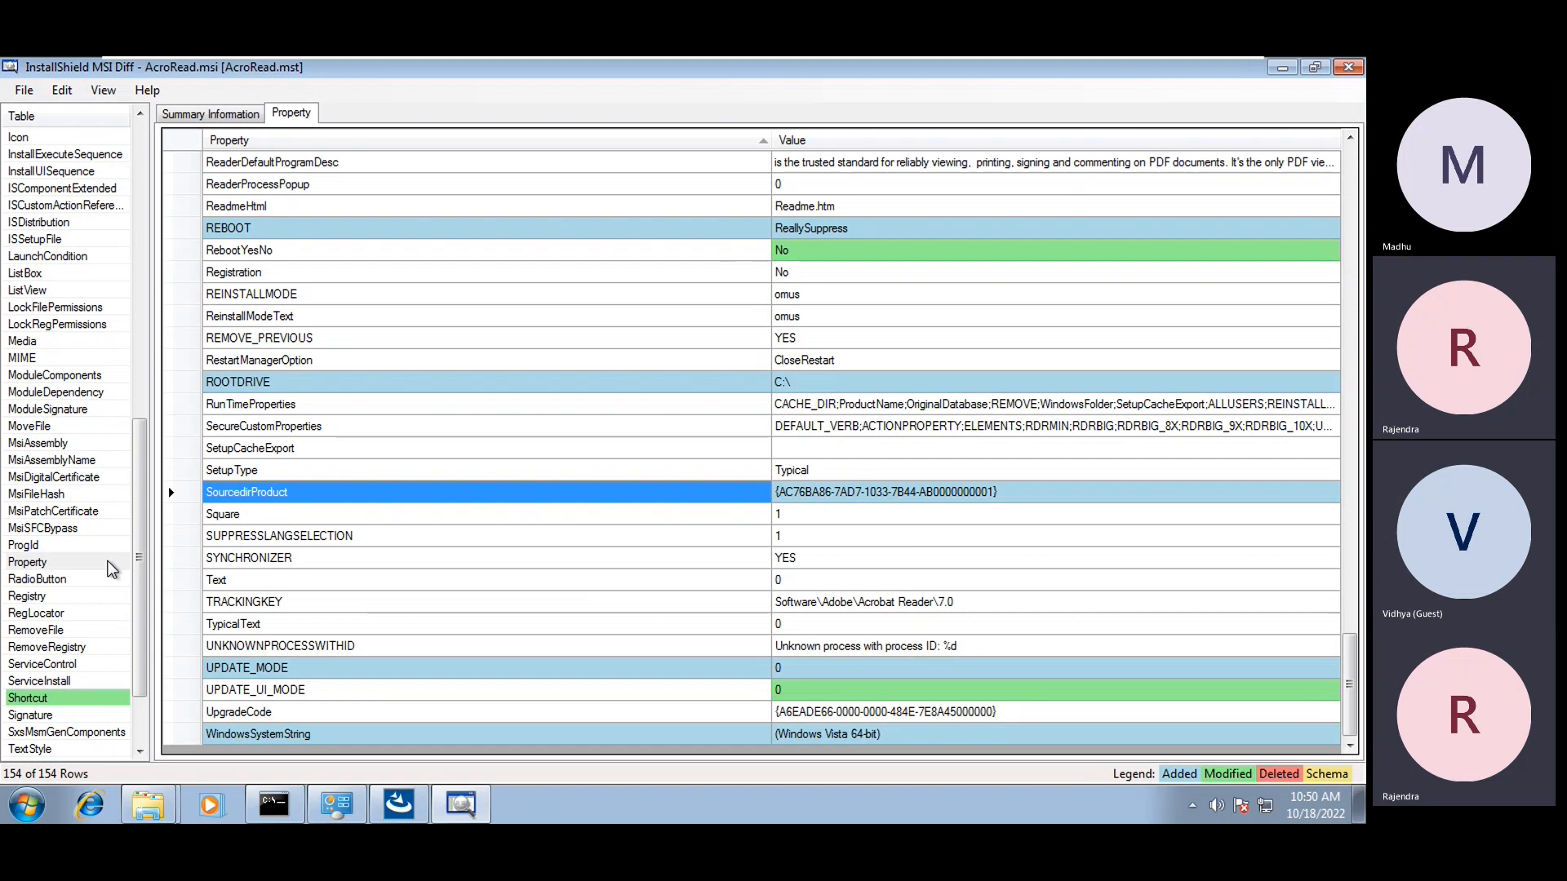
click(37, 698)
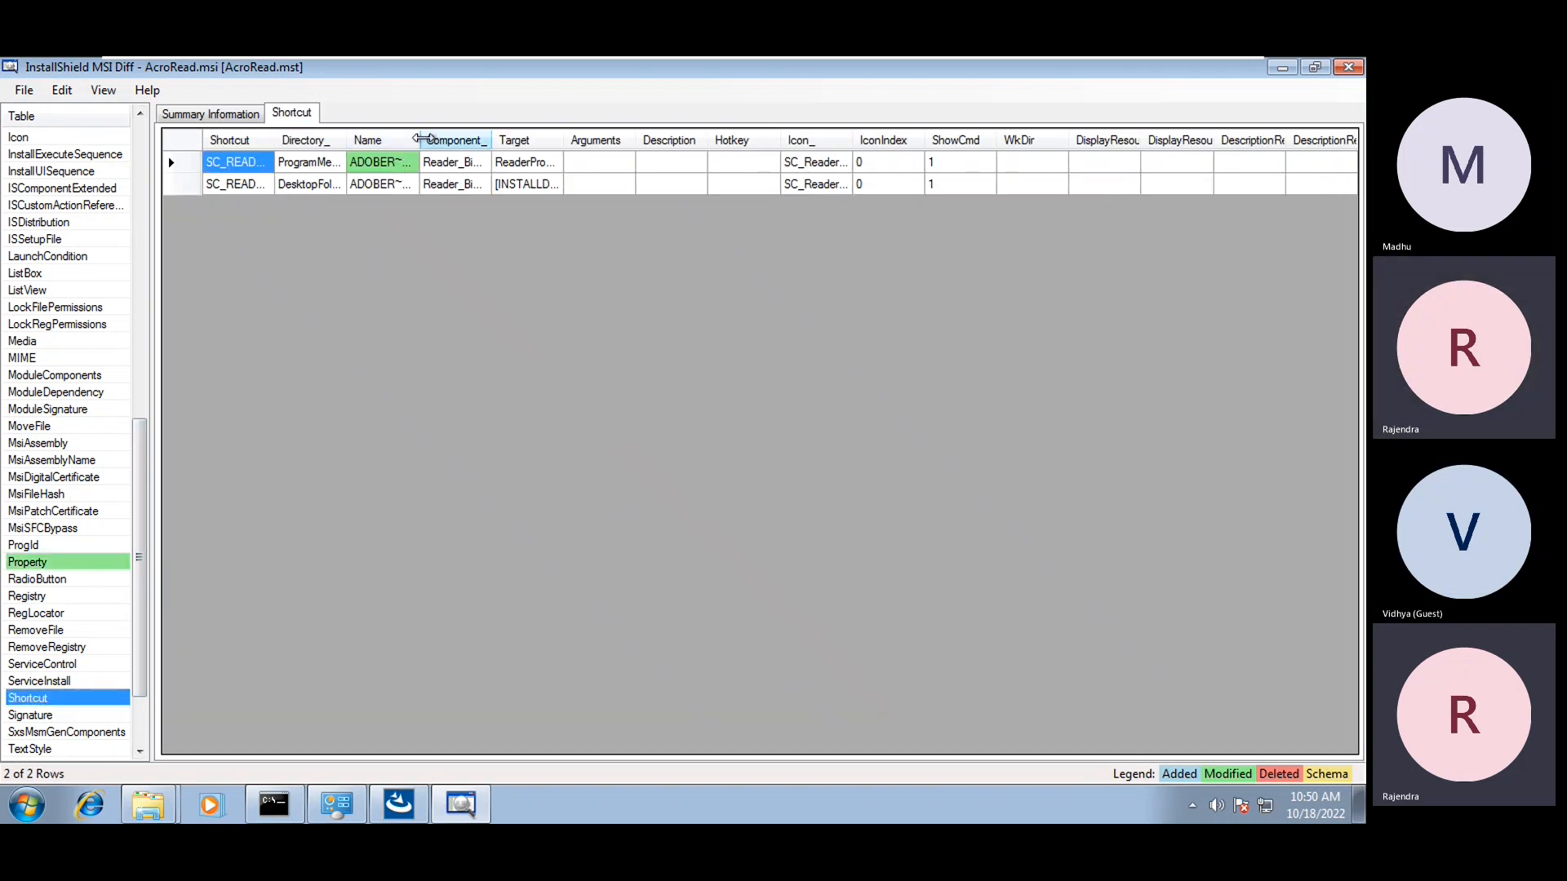
click(422, 139)
Autofit the Name column to reveal 'ADOBER~1|Adobe Reader XI - mst', then close MSI Diff
double_click(423, 139)
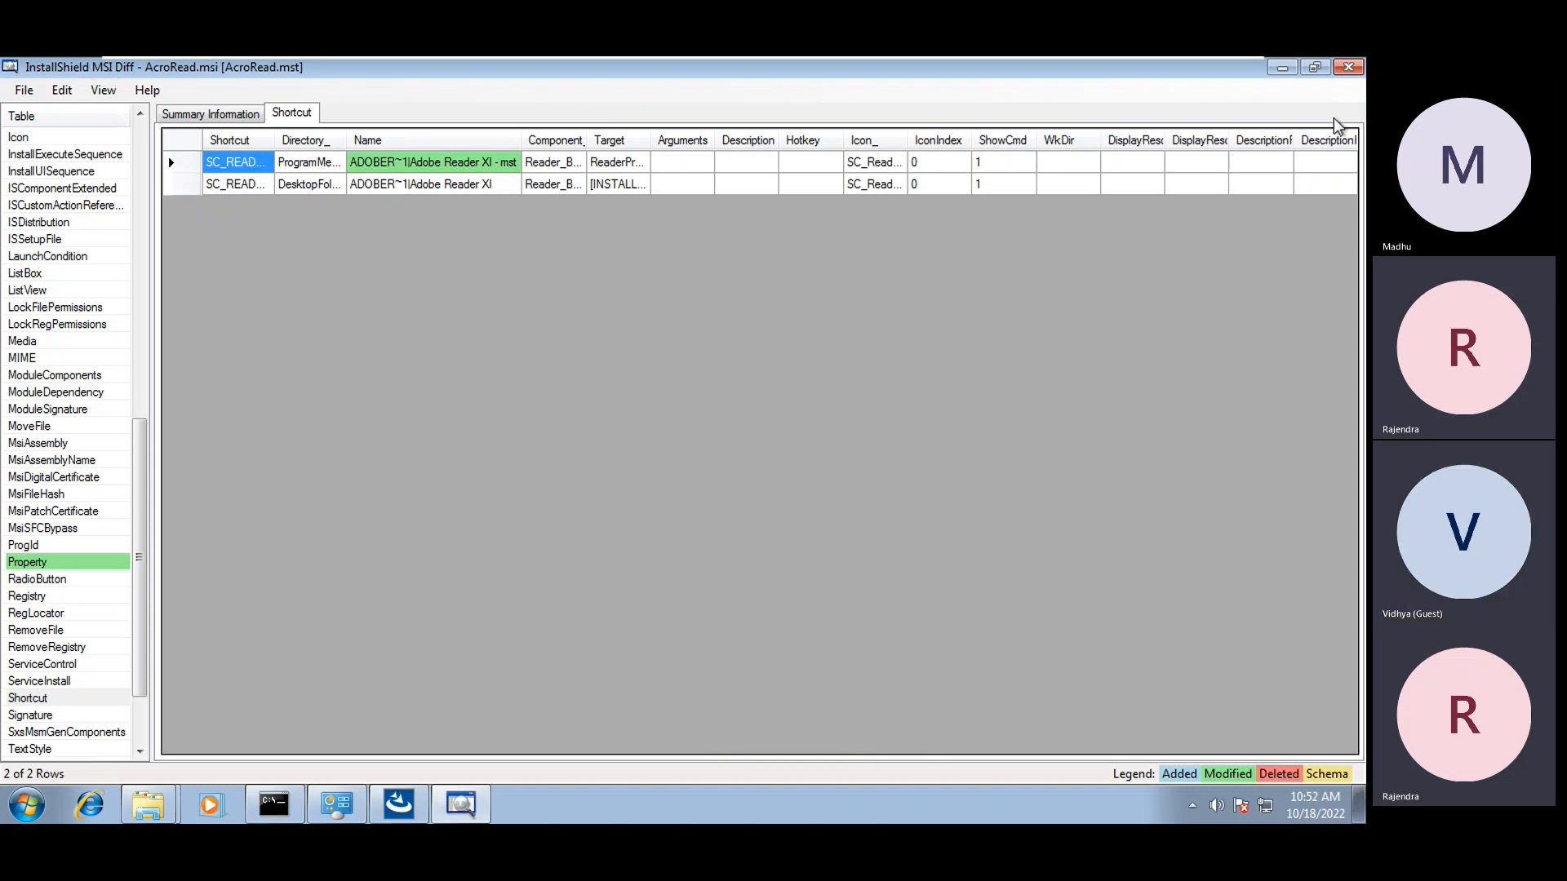
click(1348, 67)
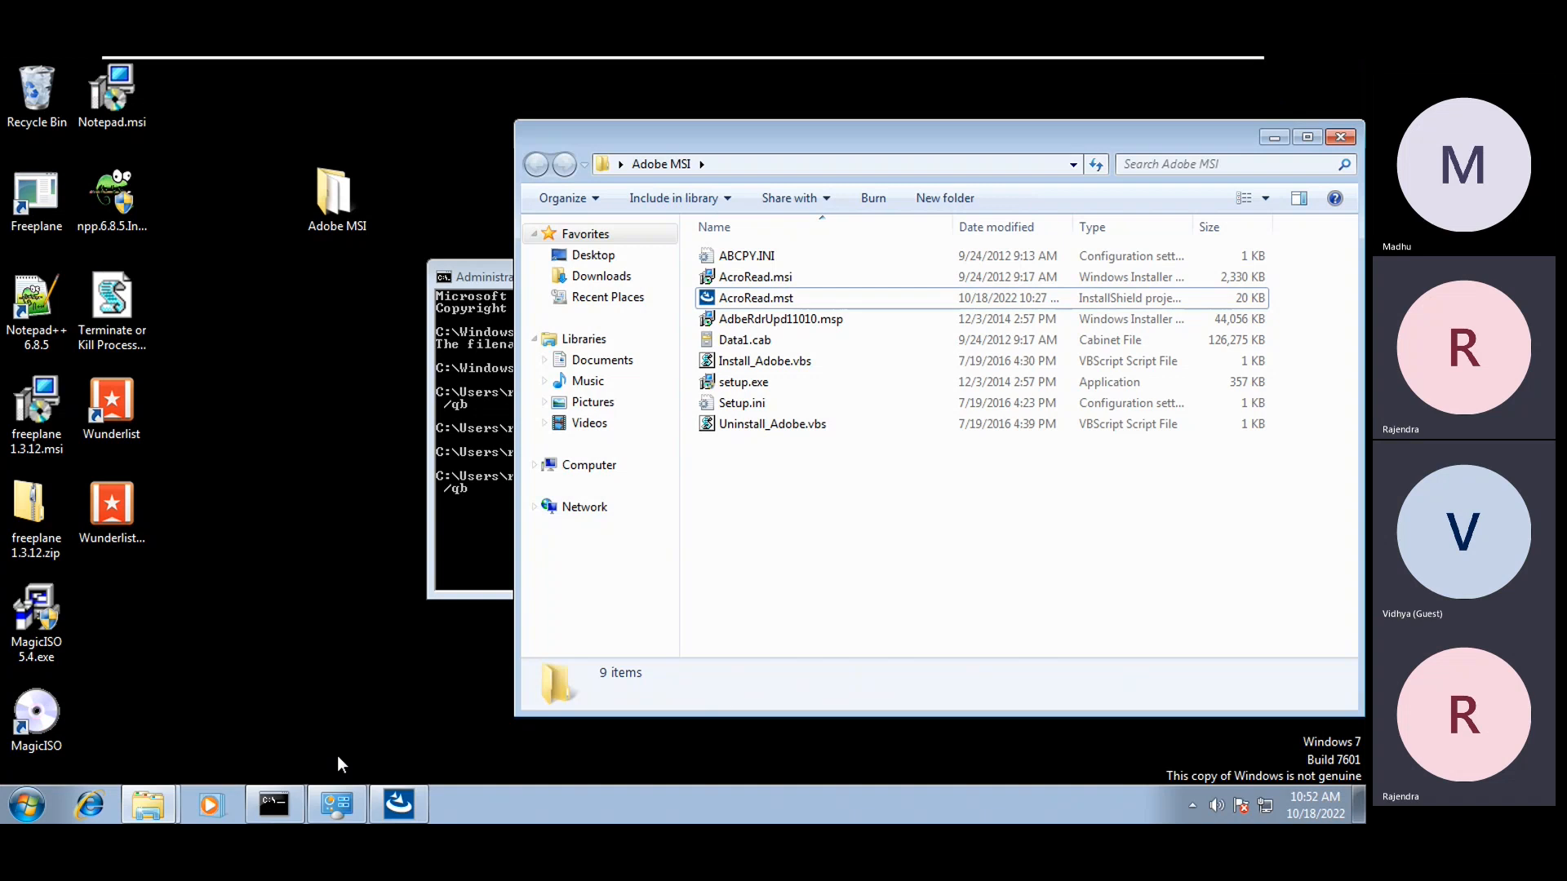
Look over the file comparison tools on the InstallShield Start Page, then close InstallShield
click(419, 797)
click(270, 90)
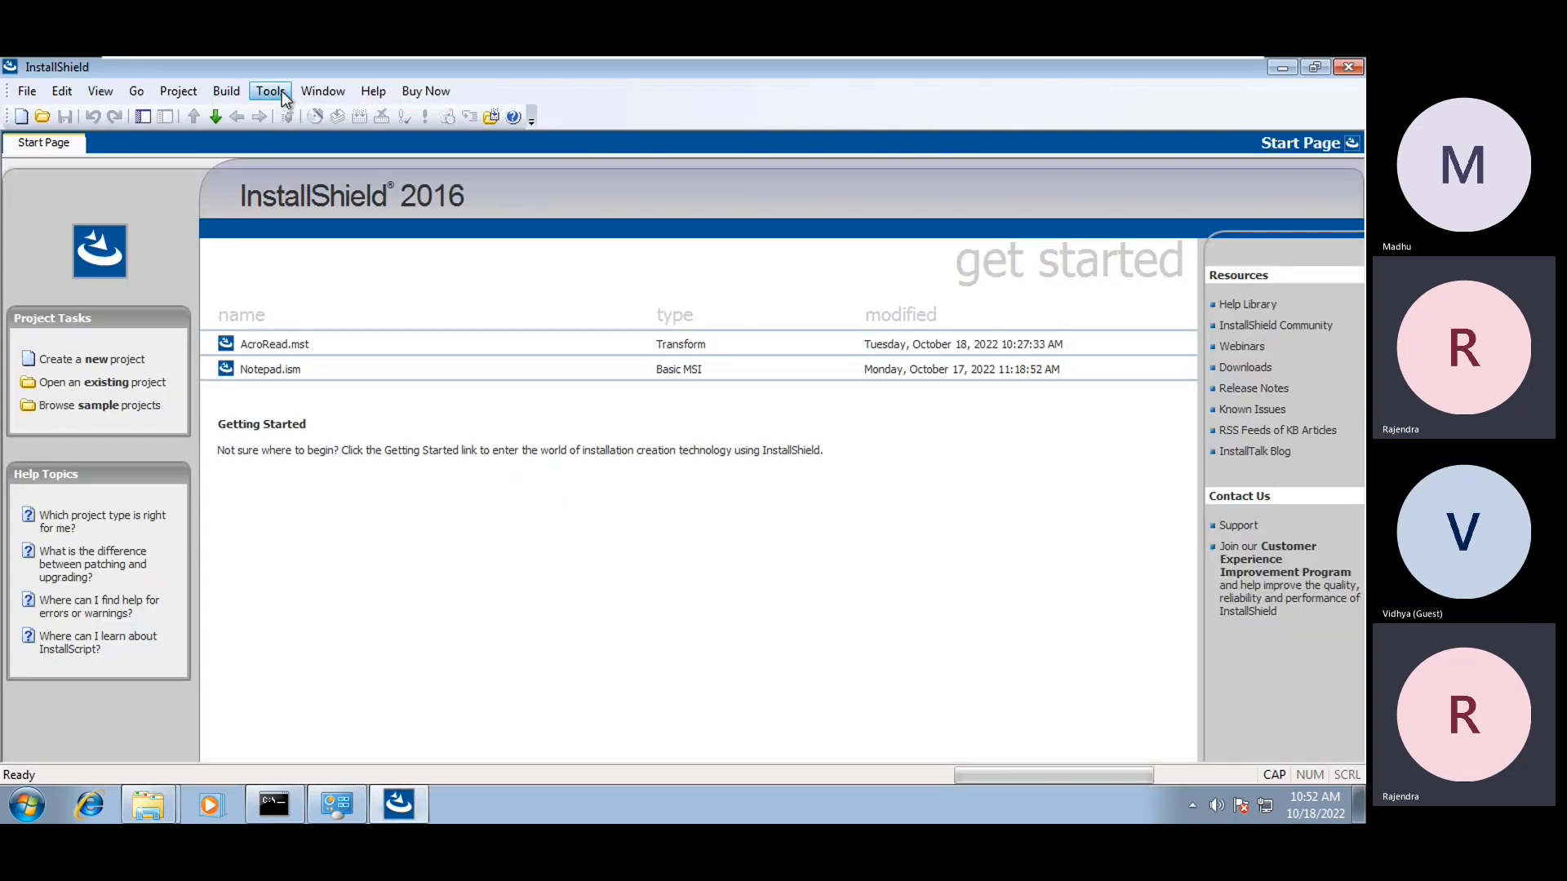
mouse_move(332, 237)
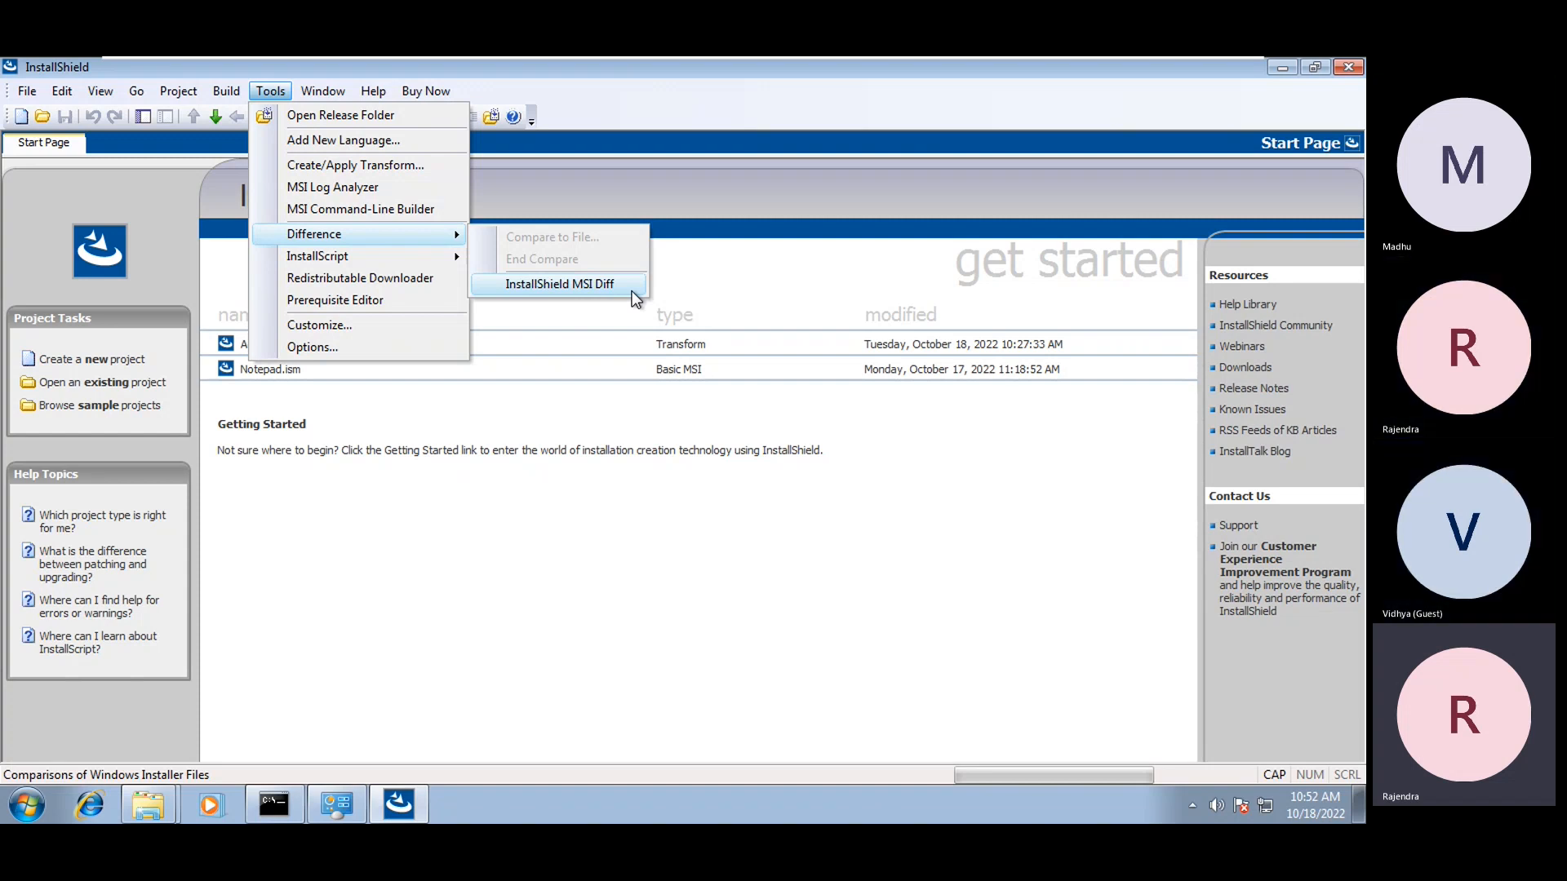
click(478, 189)
click(1348, 67)
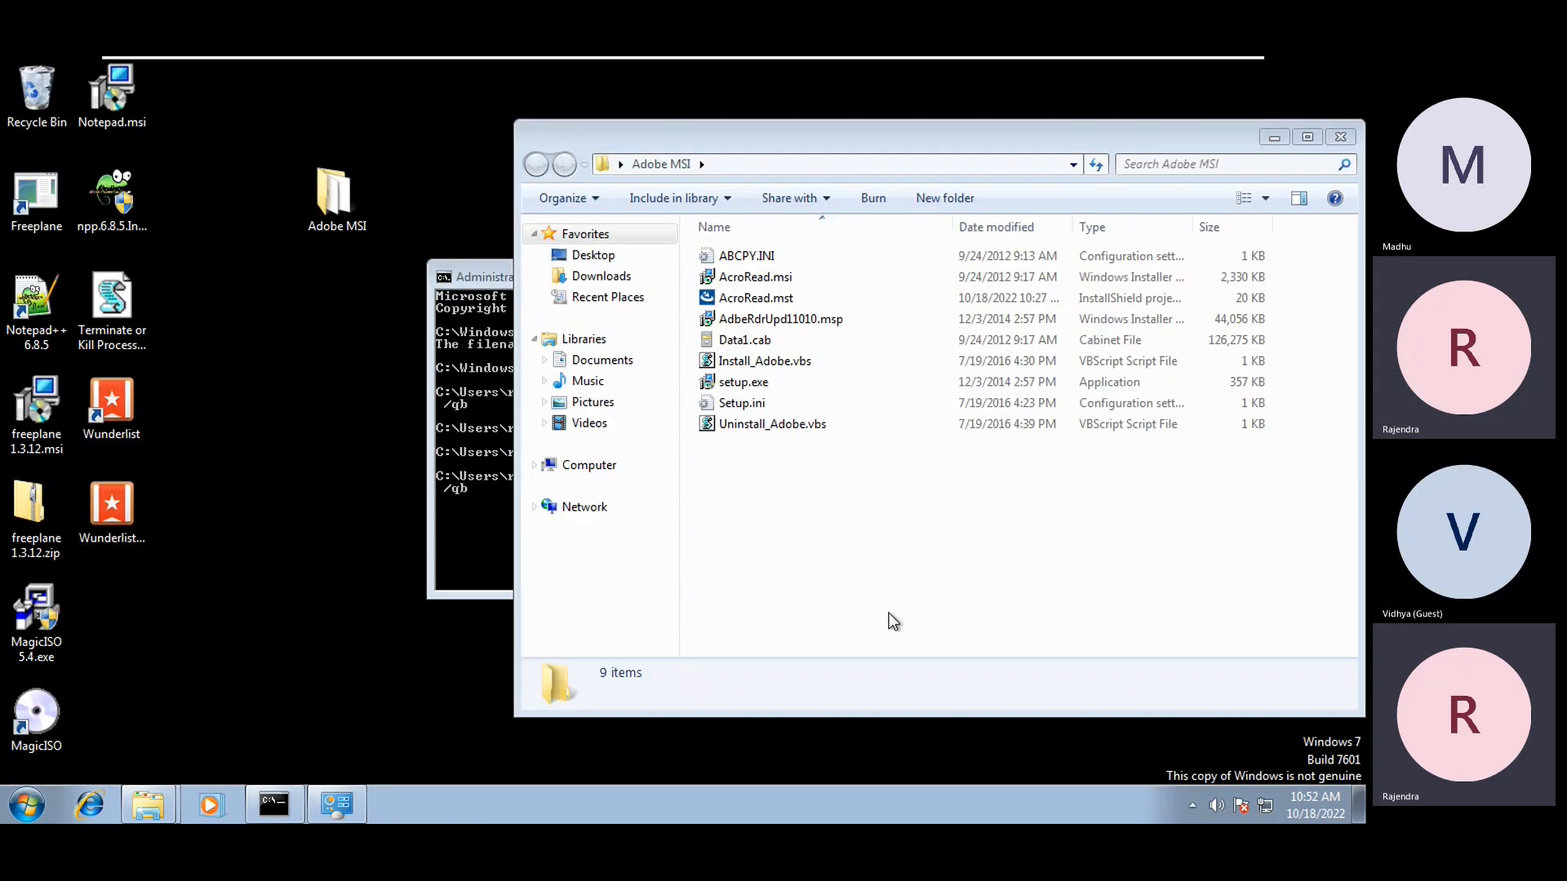
Open AcroRead.msi via Edit with InstallShield, approving UAC and continuing the AdminStudio evaluation
click(757, 278)
right_click(770, 277)
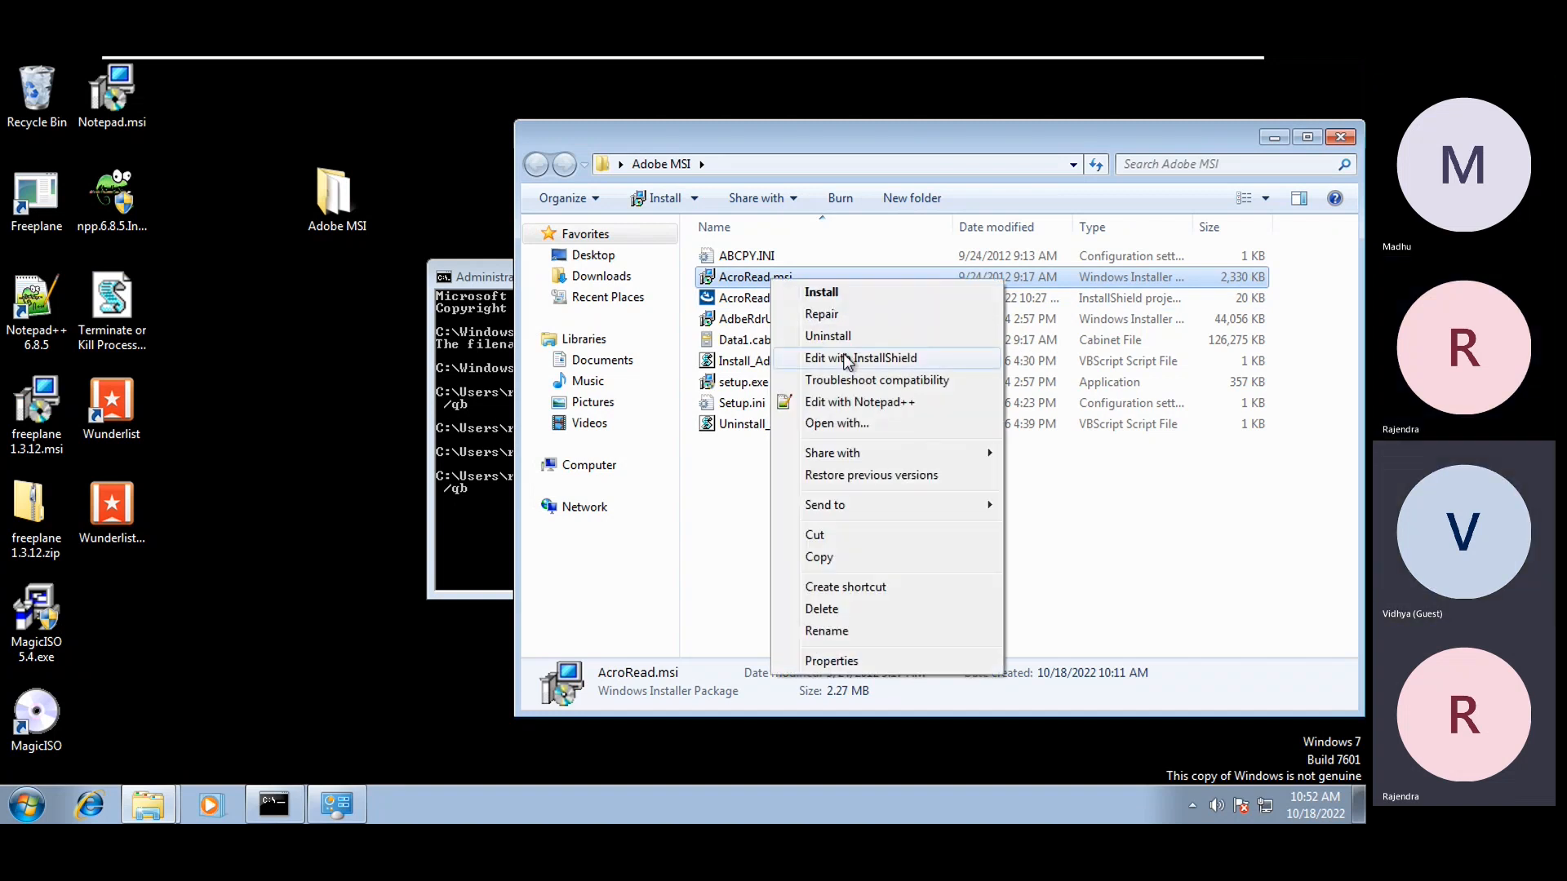
click(848, 359)
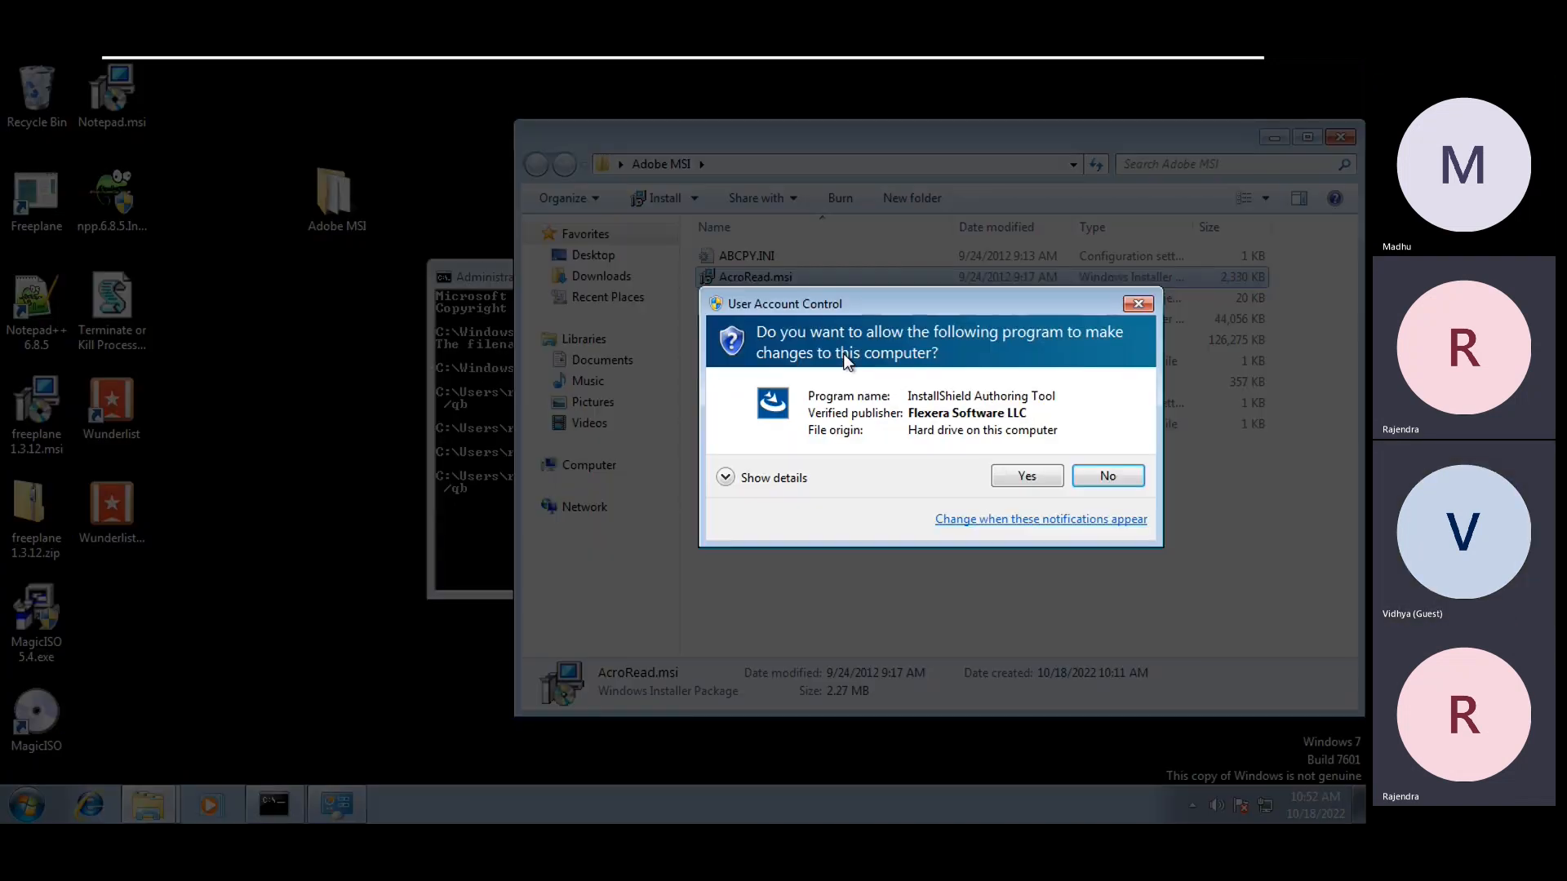
click(1003, 476)
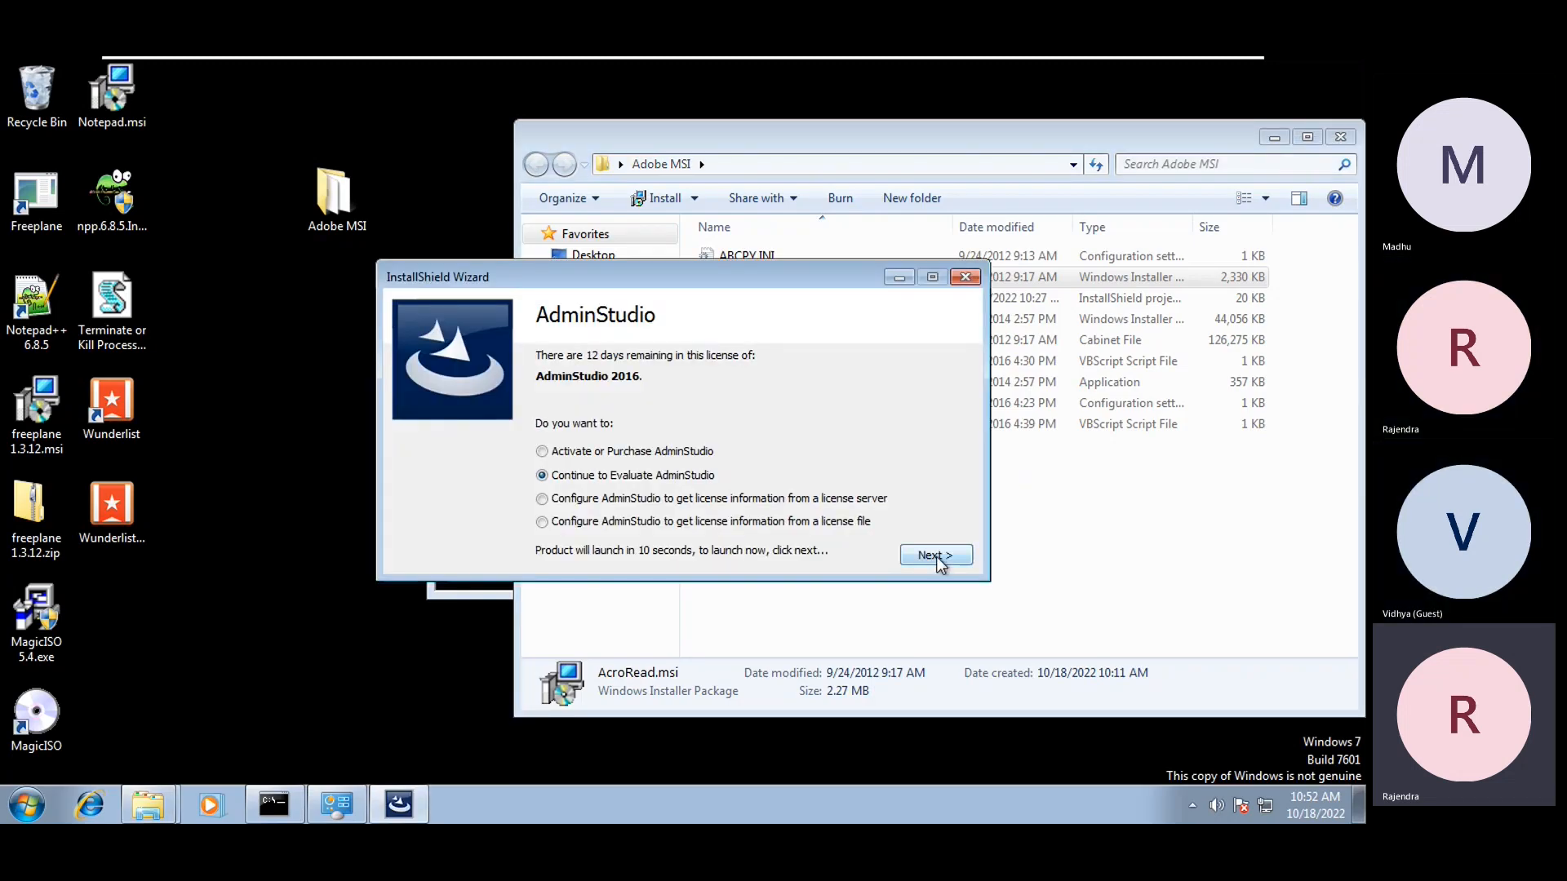
click(936, 556)
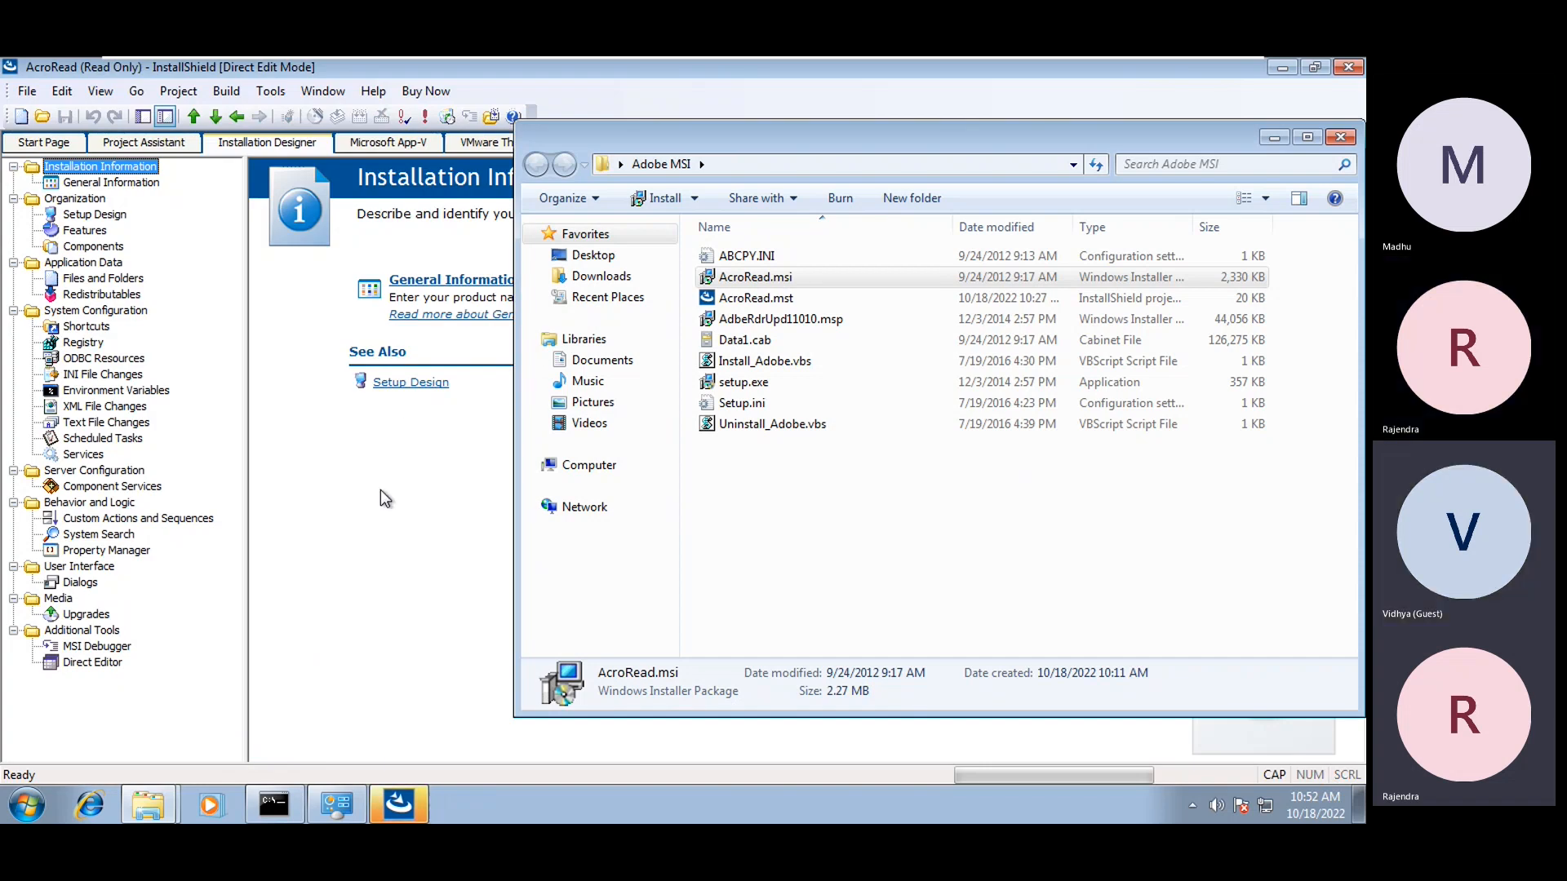
click(380, 490)
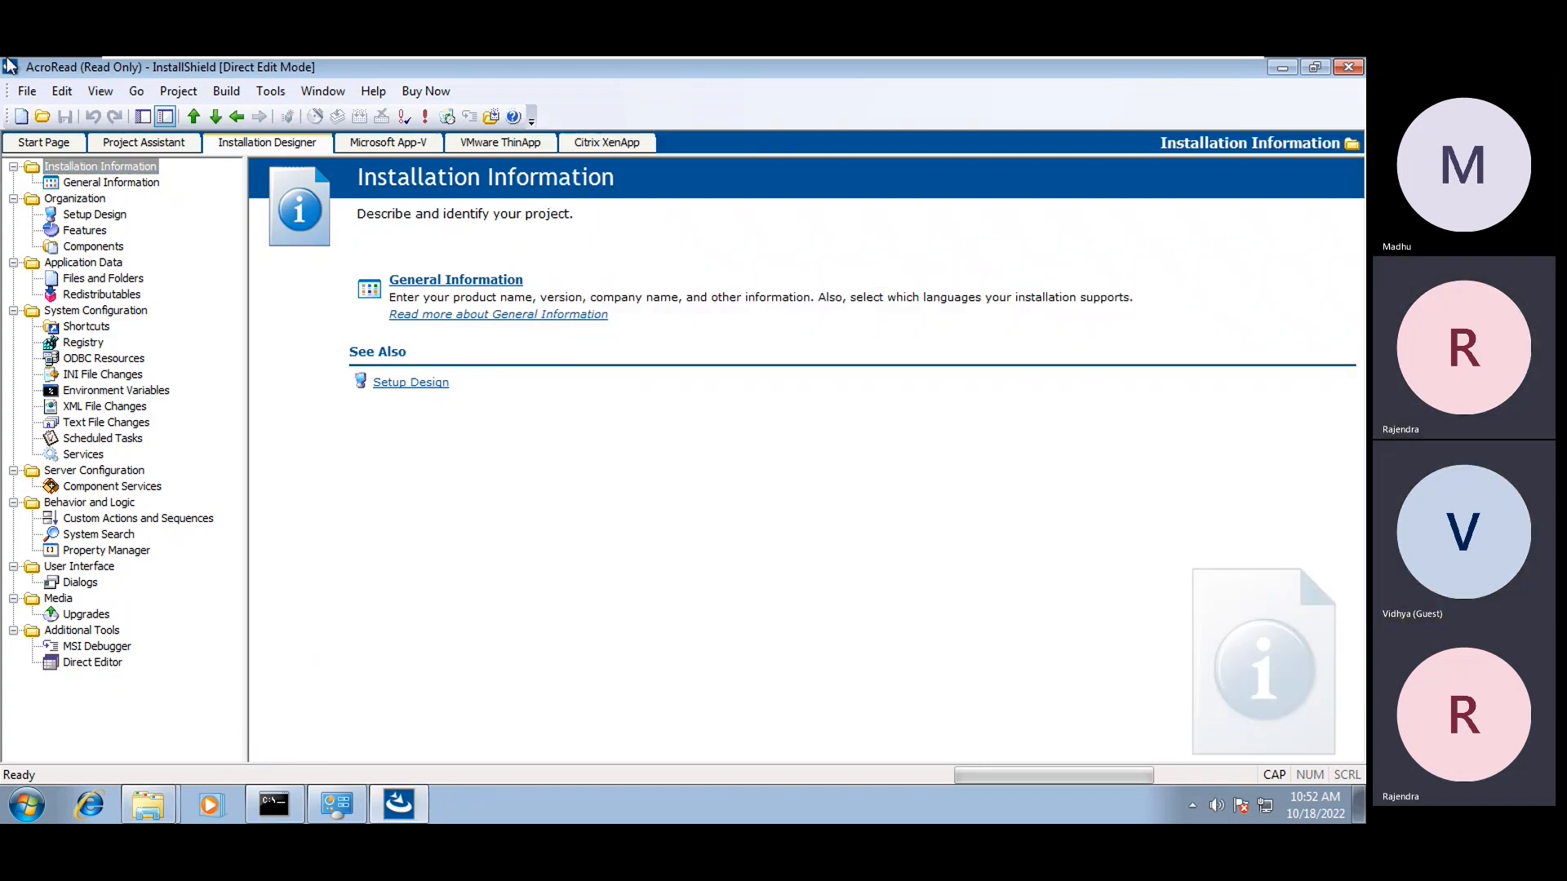
Append '-MST' to the Product Name in General Information, making it Adobe Reader XI-MST
click(27, 91)
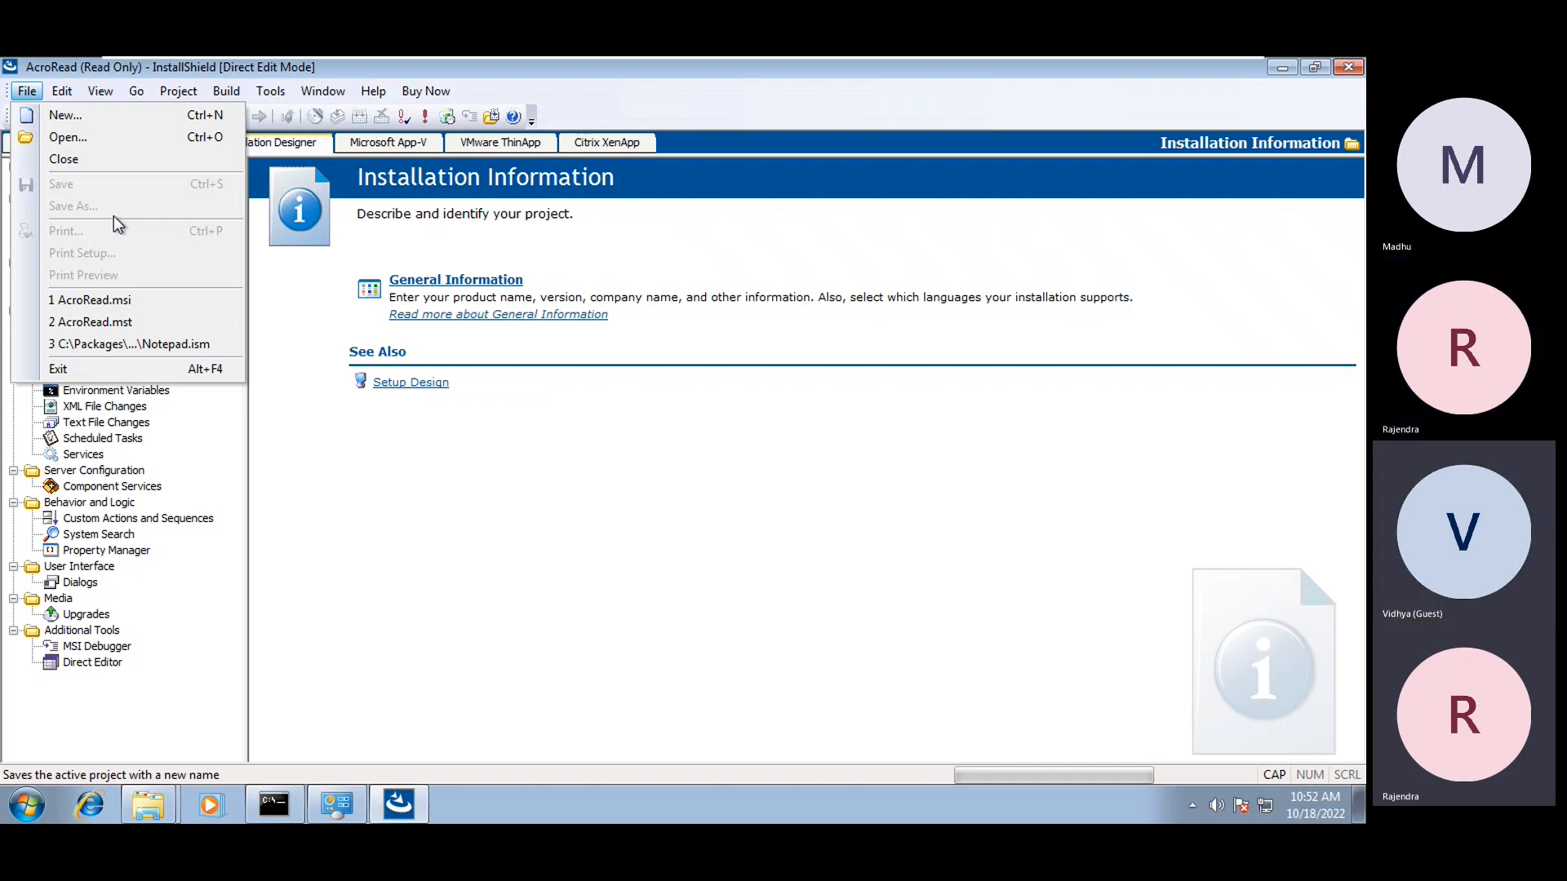
click(479, 577)
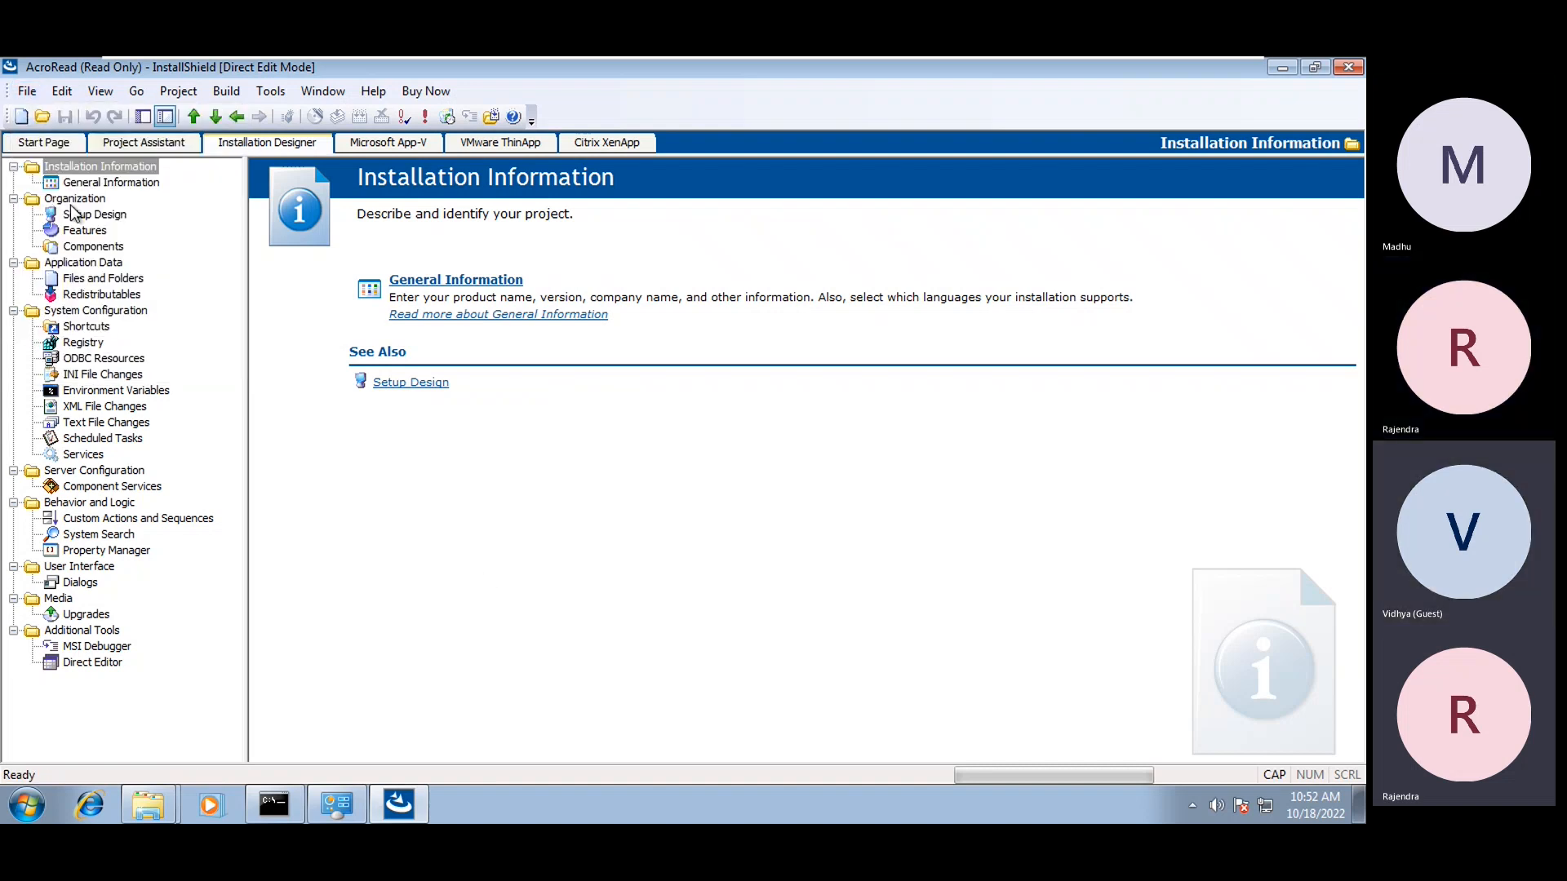
click(90, 183)
click(628, 208)
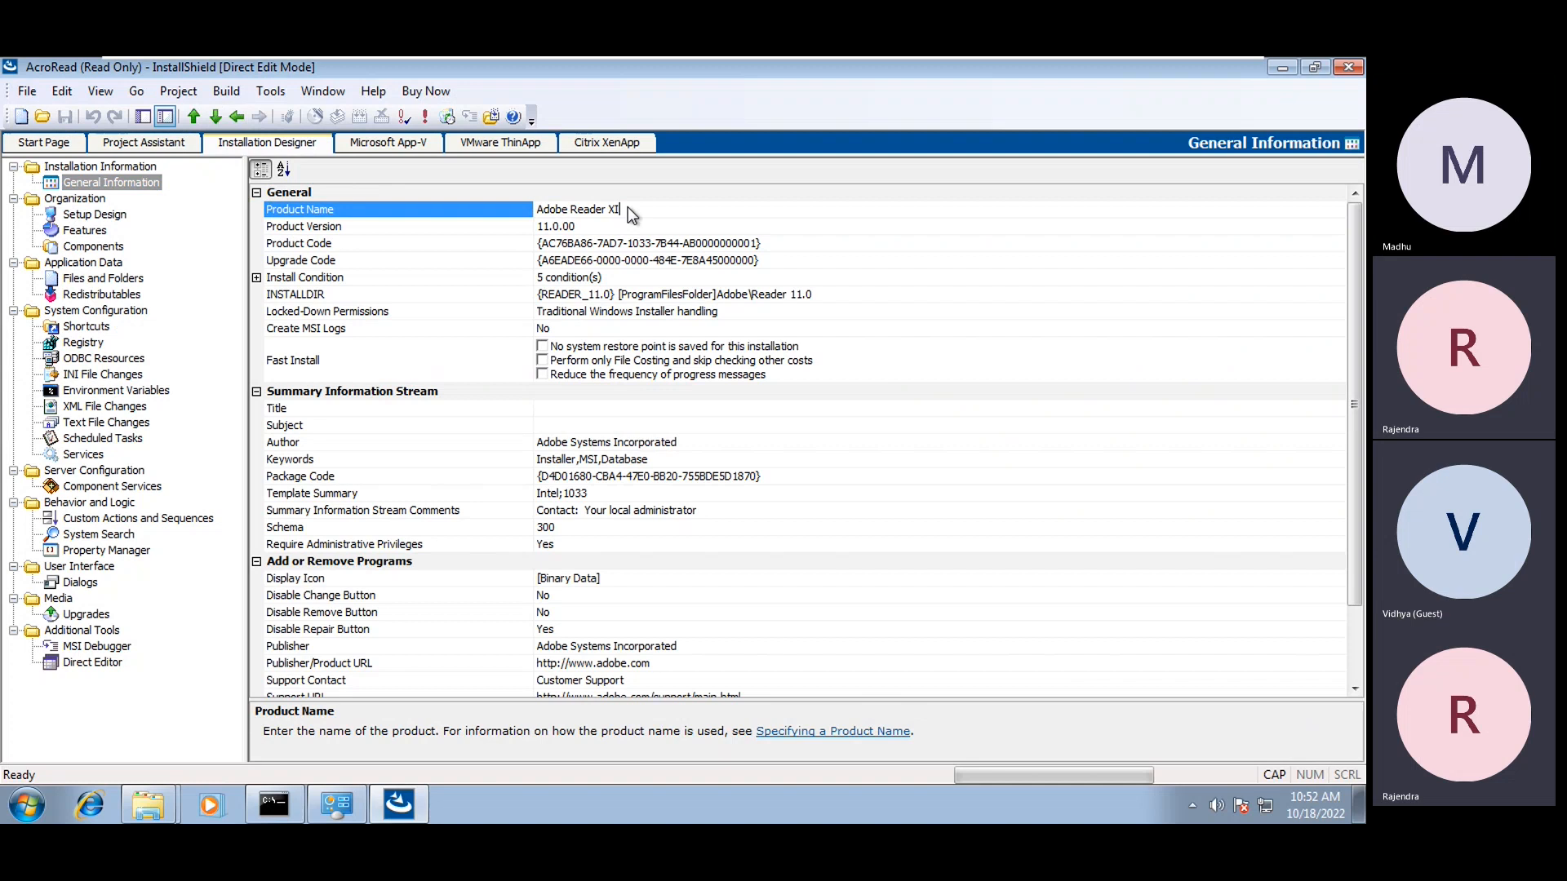
text(-MST)
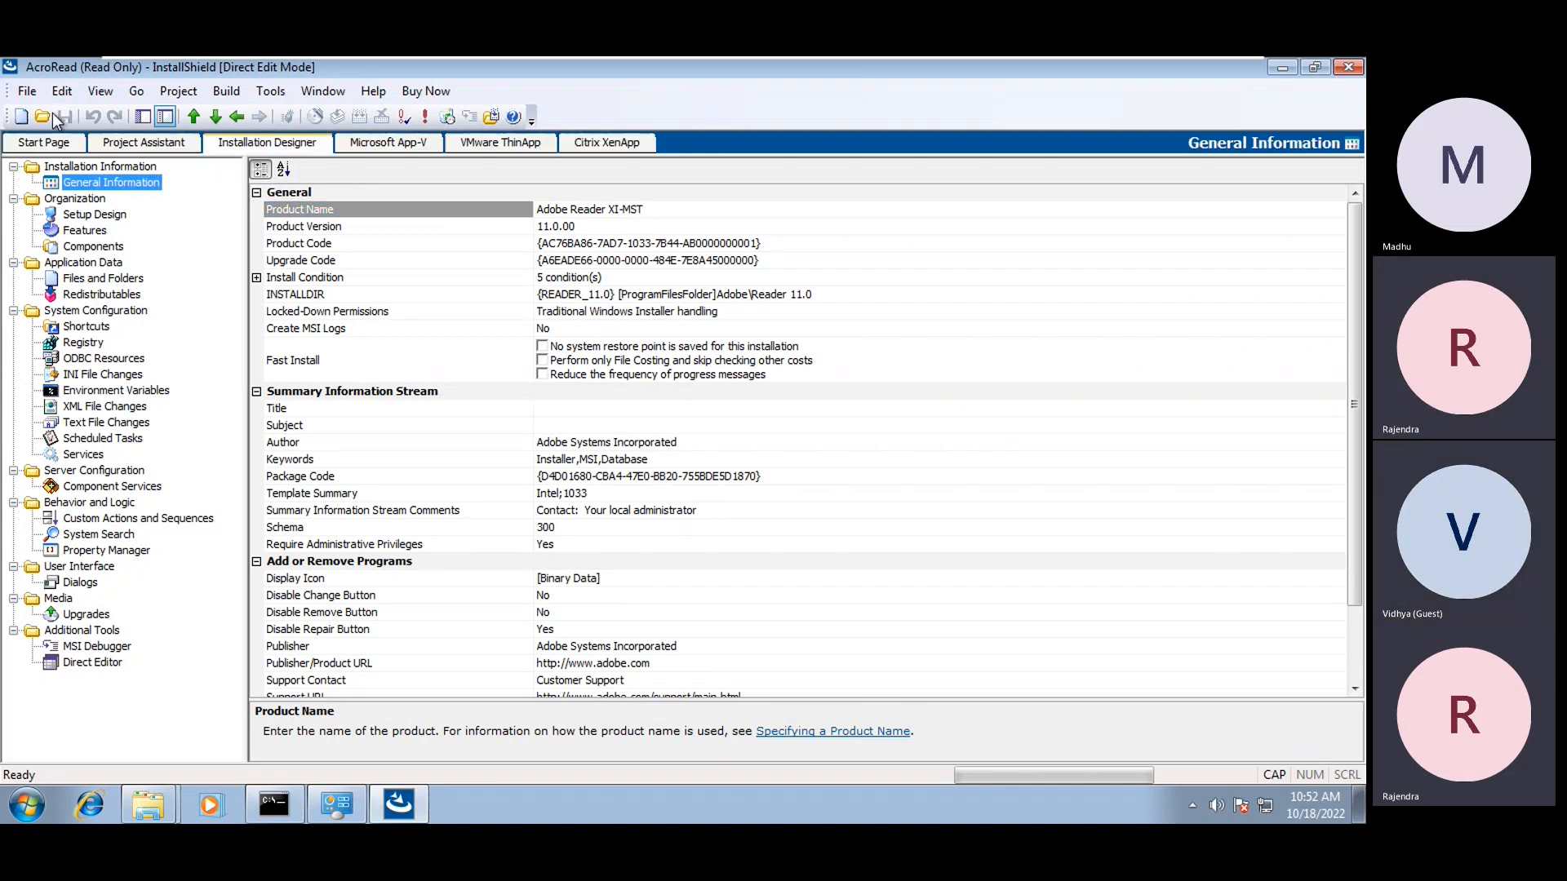
Browse the File and View menus for save options, then dismiss them
click(37, 91)
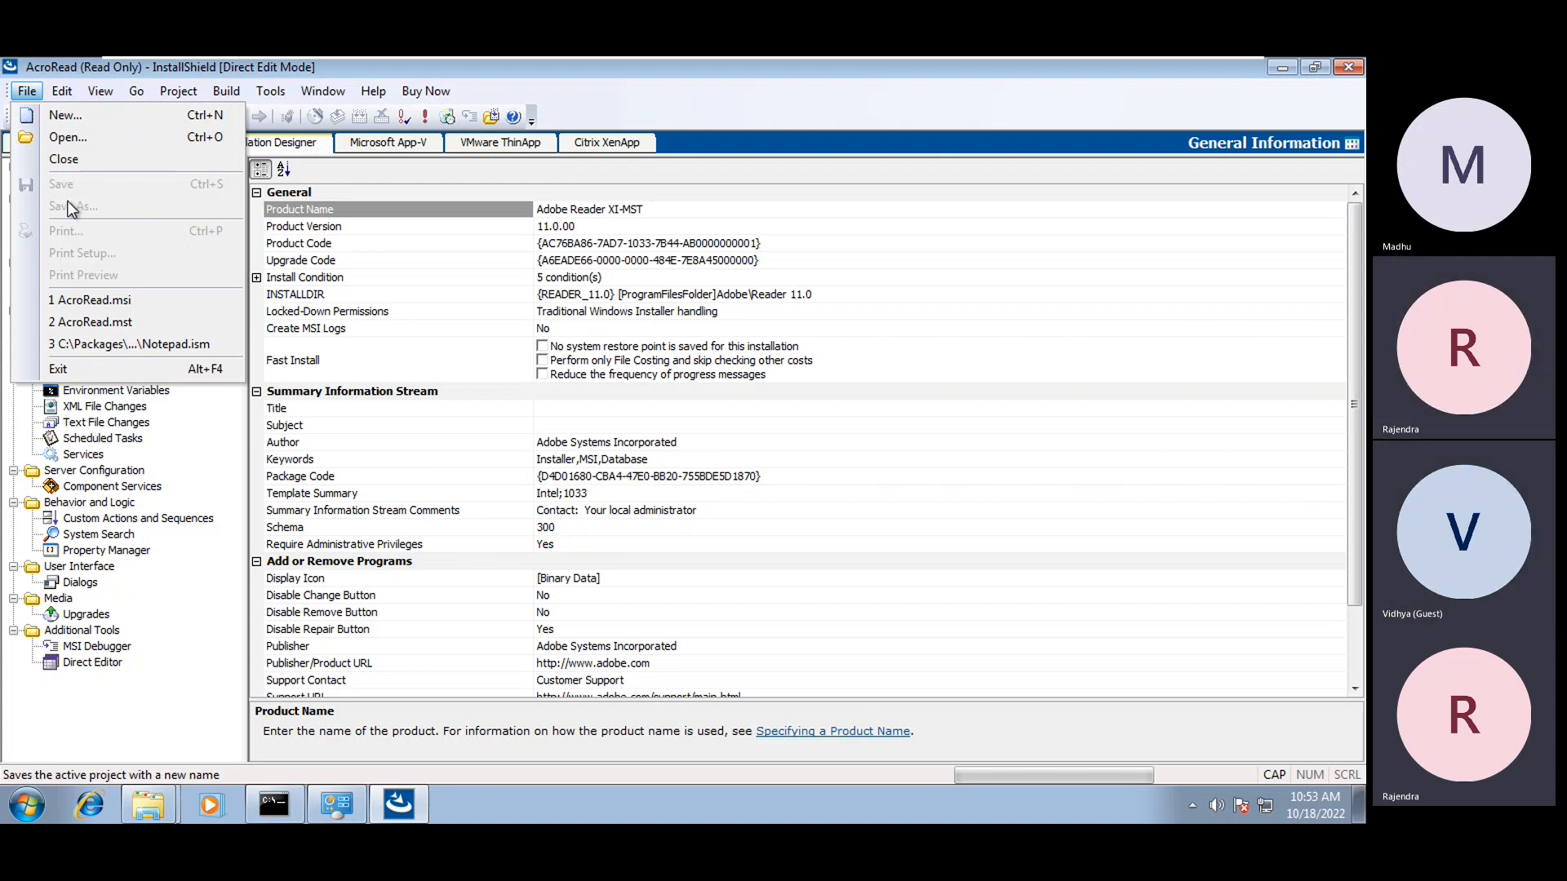
mouse_move(100, 91)
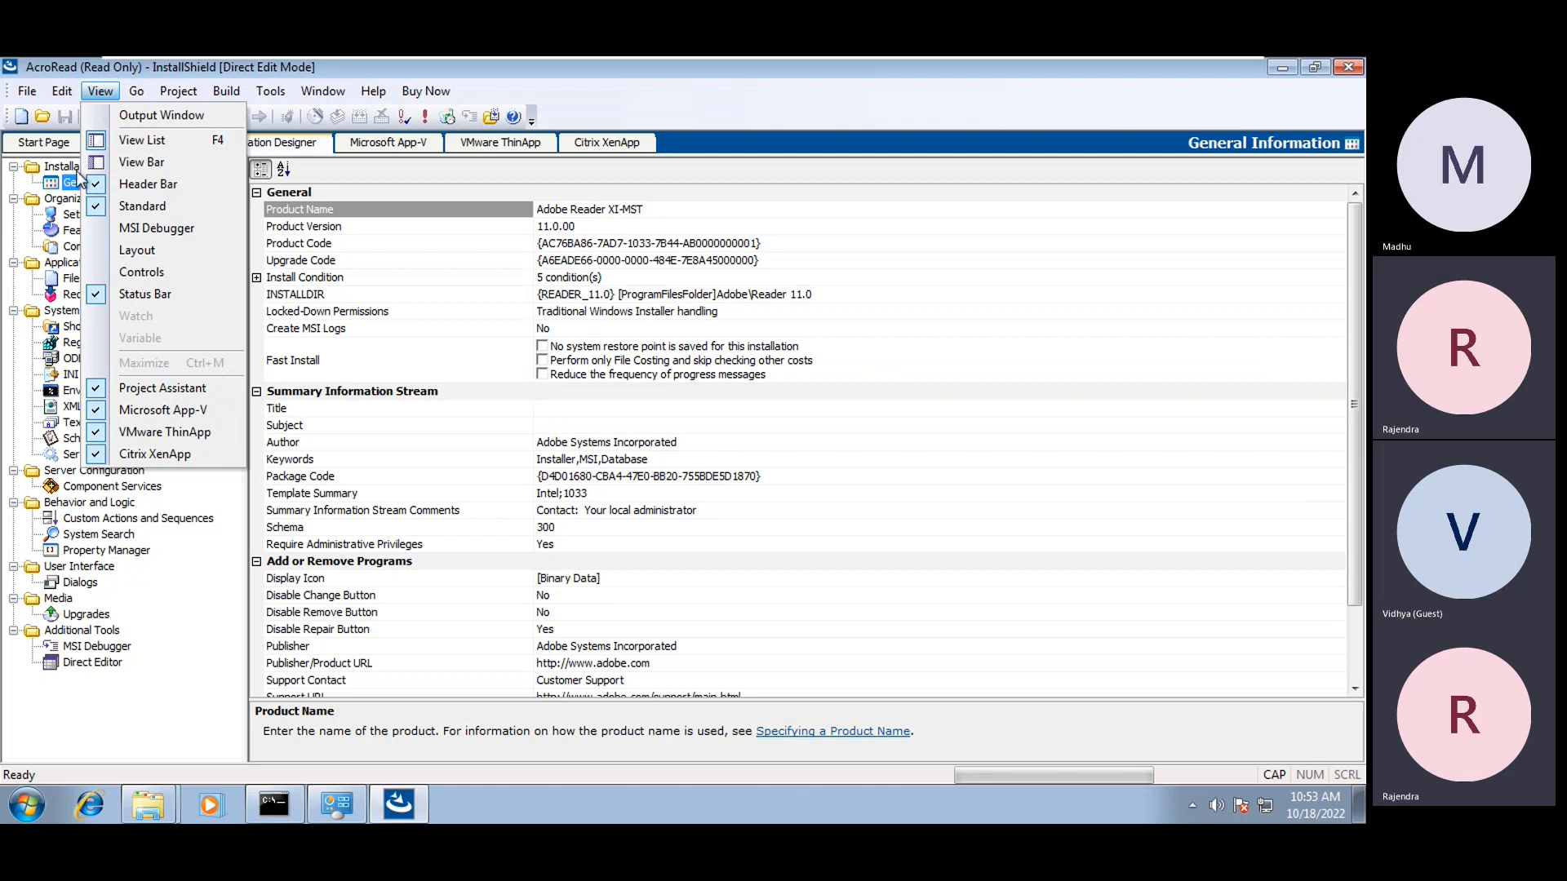
click(486, 608)
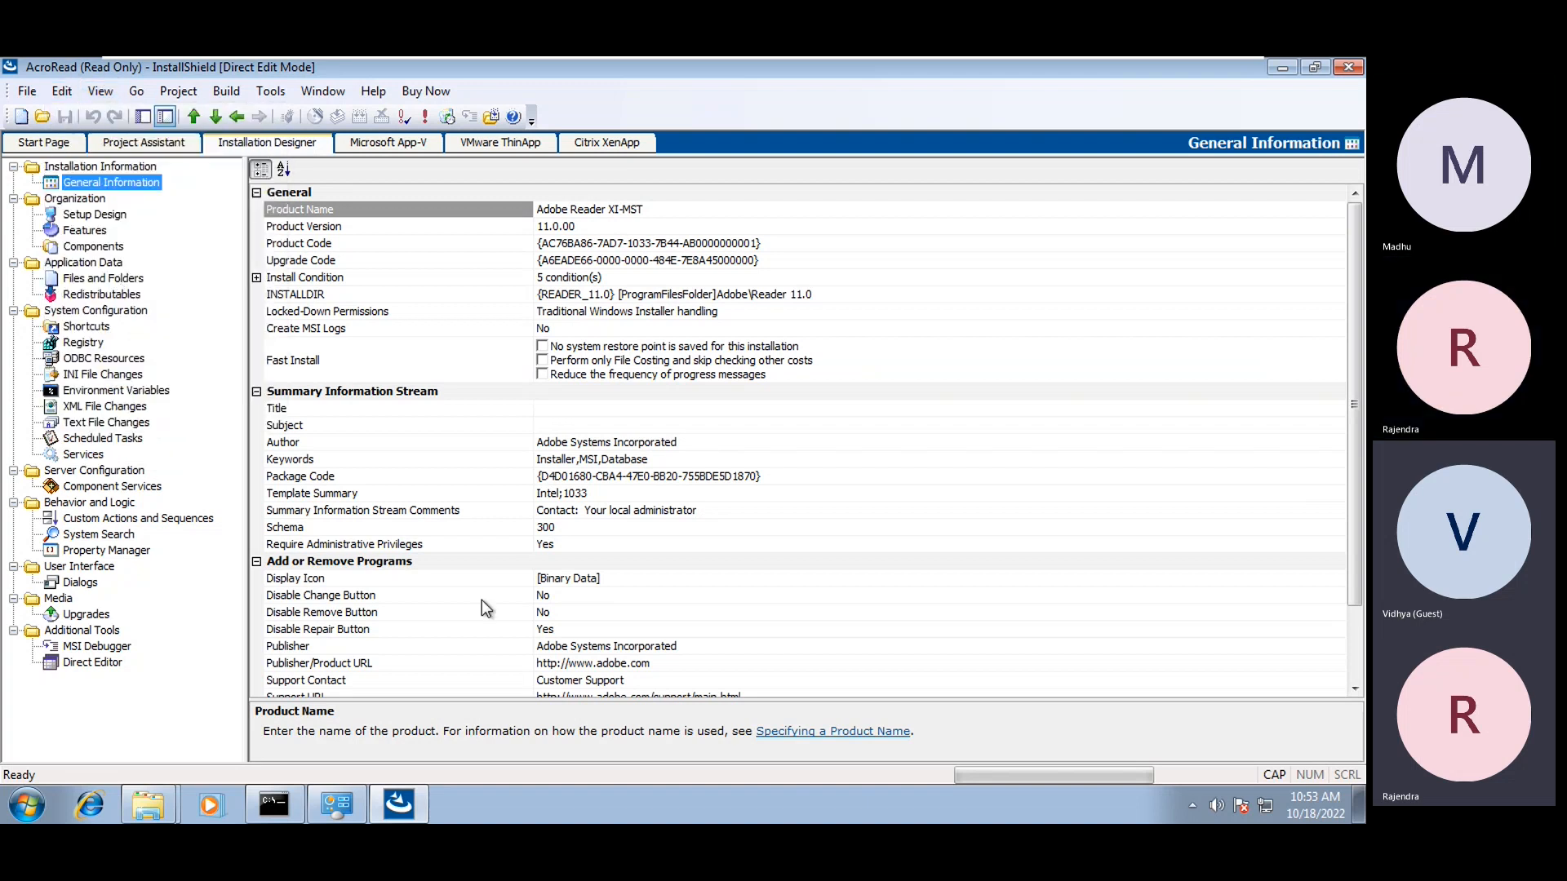
click(27, 806)
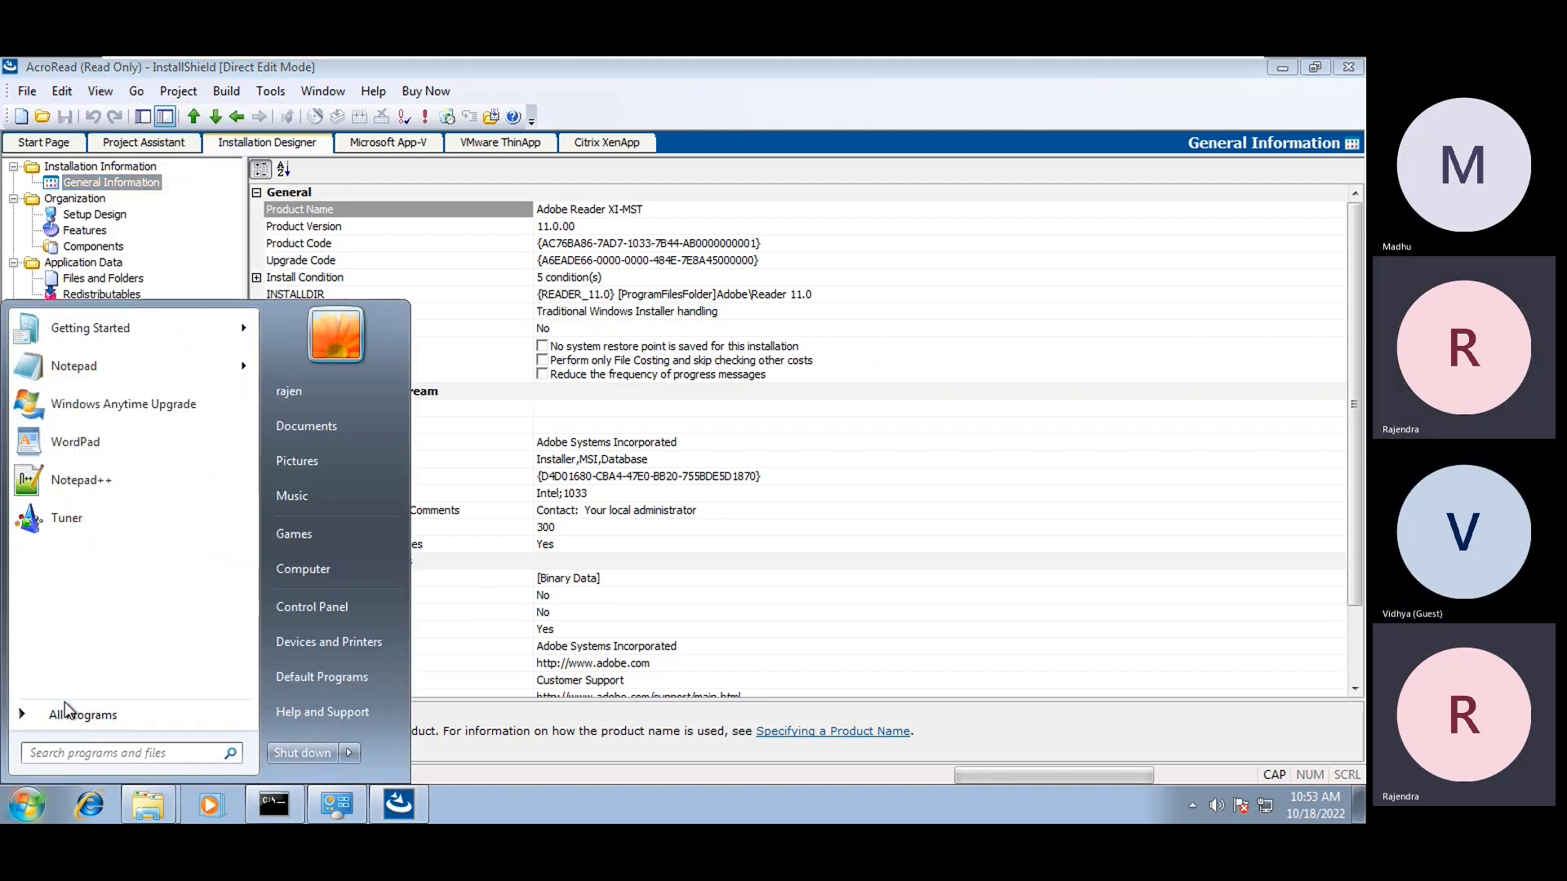
Check the File menu's save options, then close InstallShield
click(60, 66)
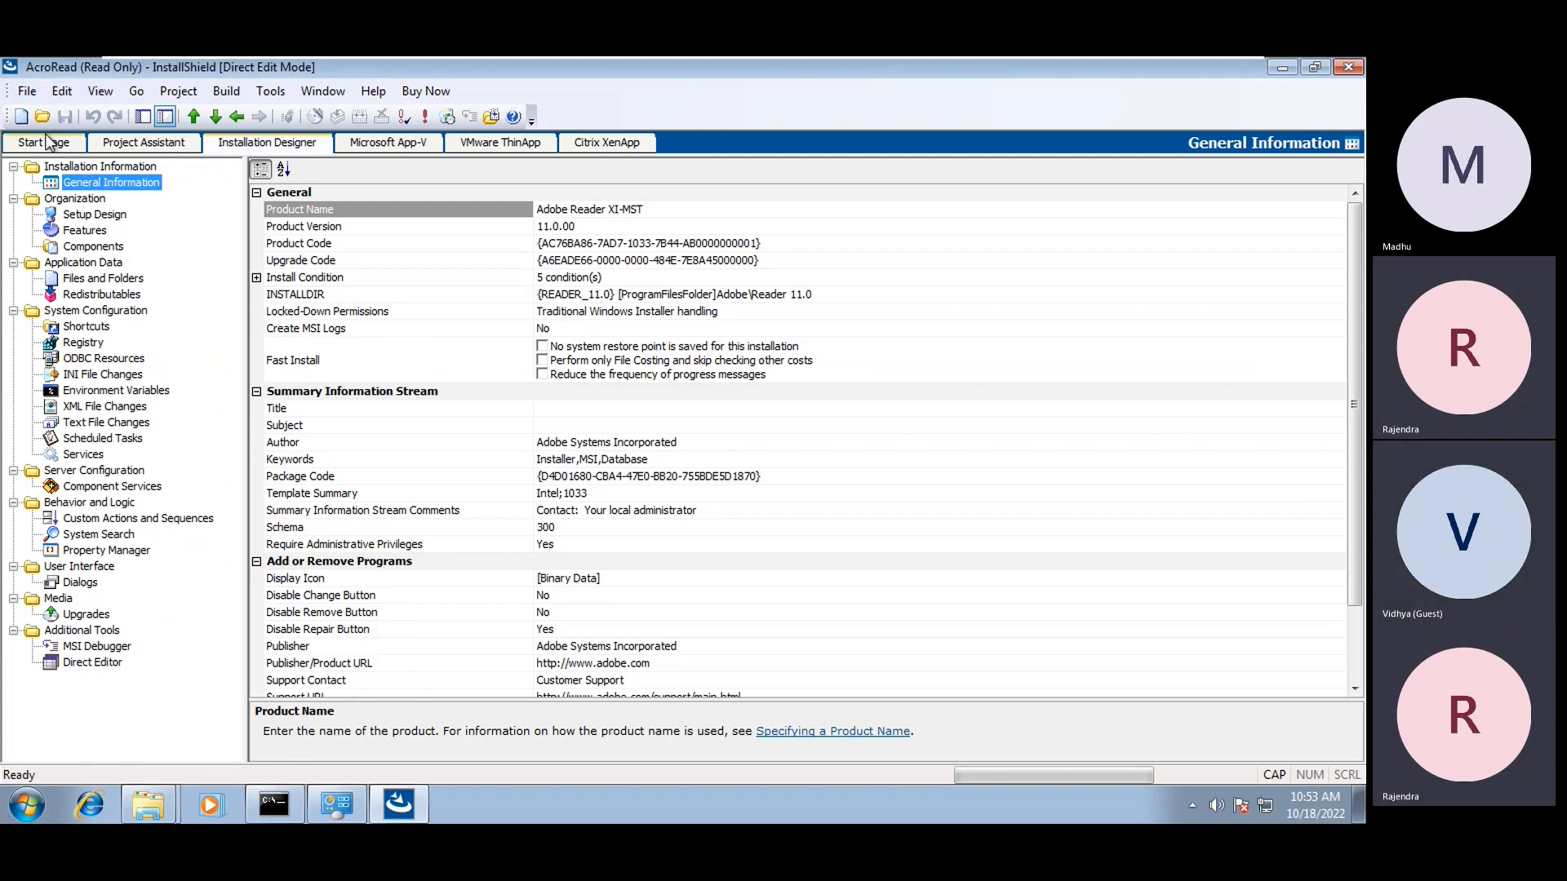
click(26, 91)
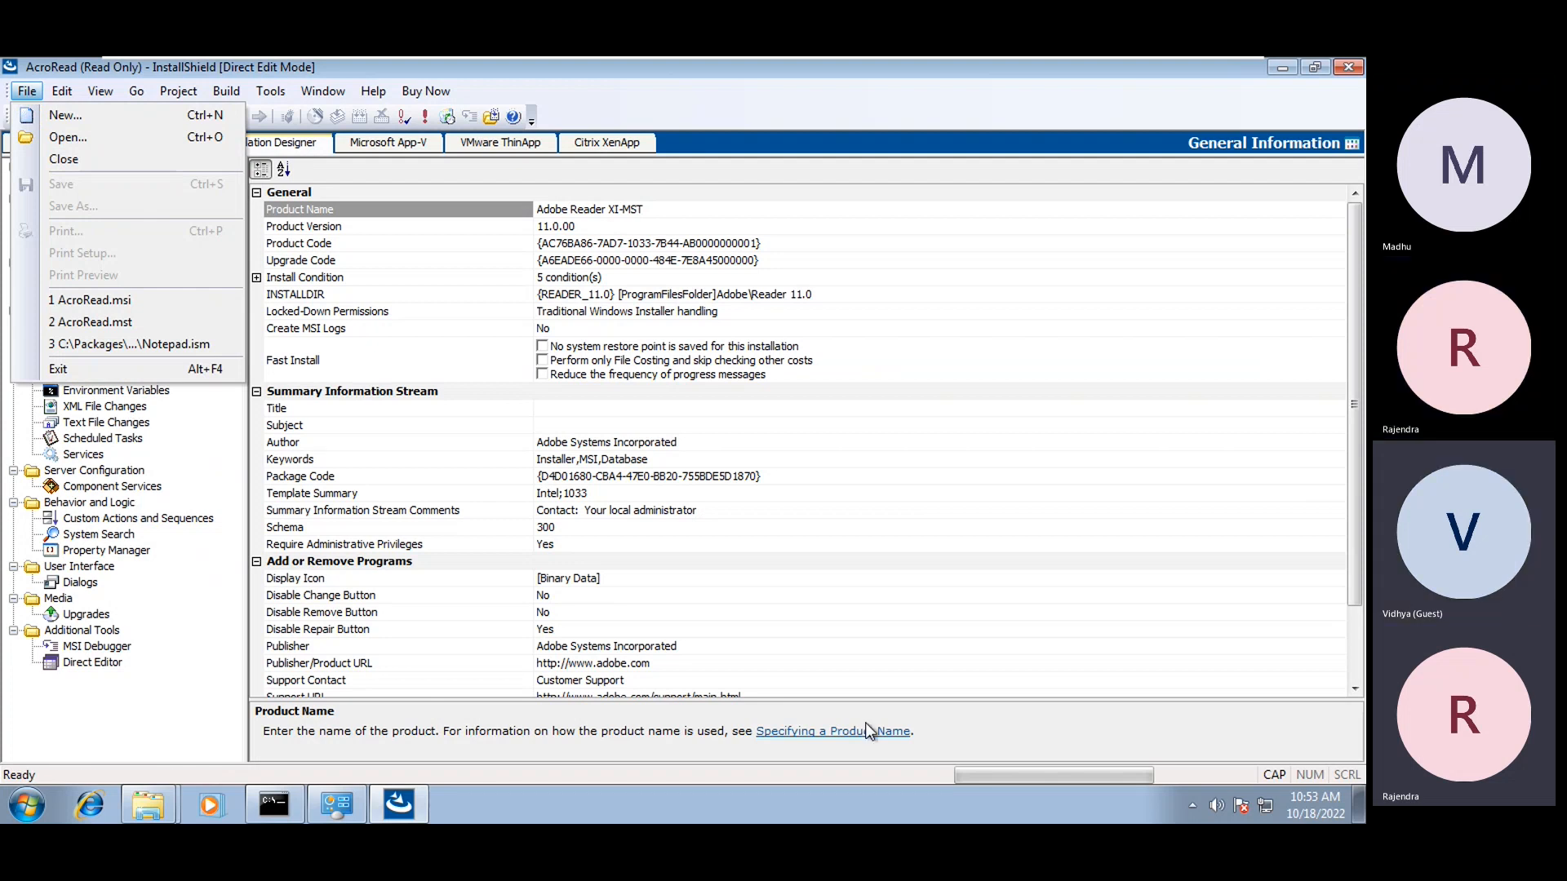
click(189, 737)
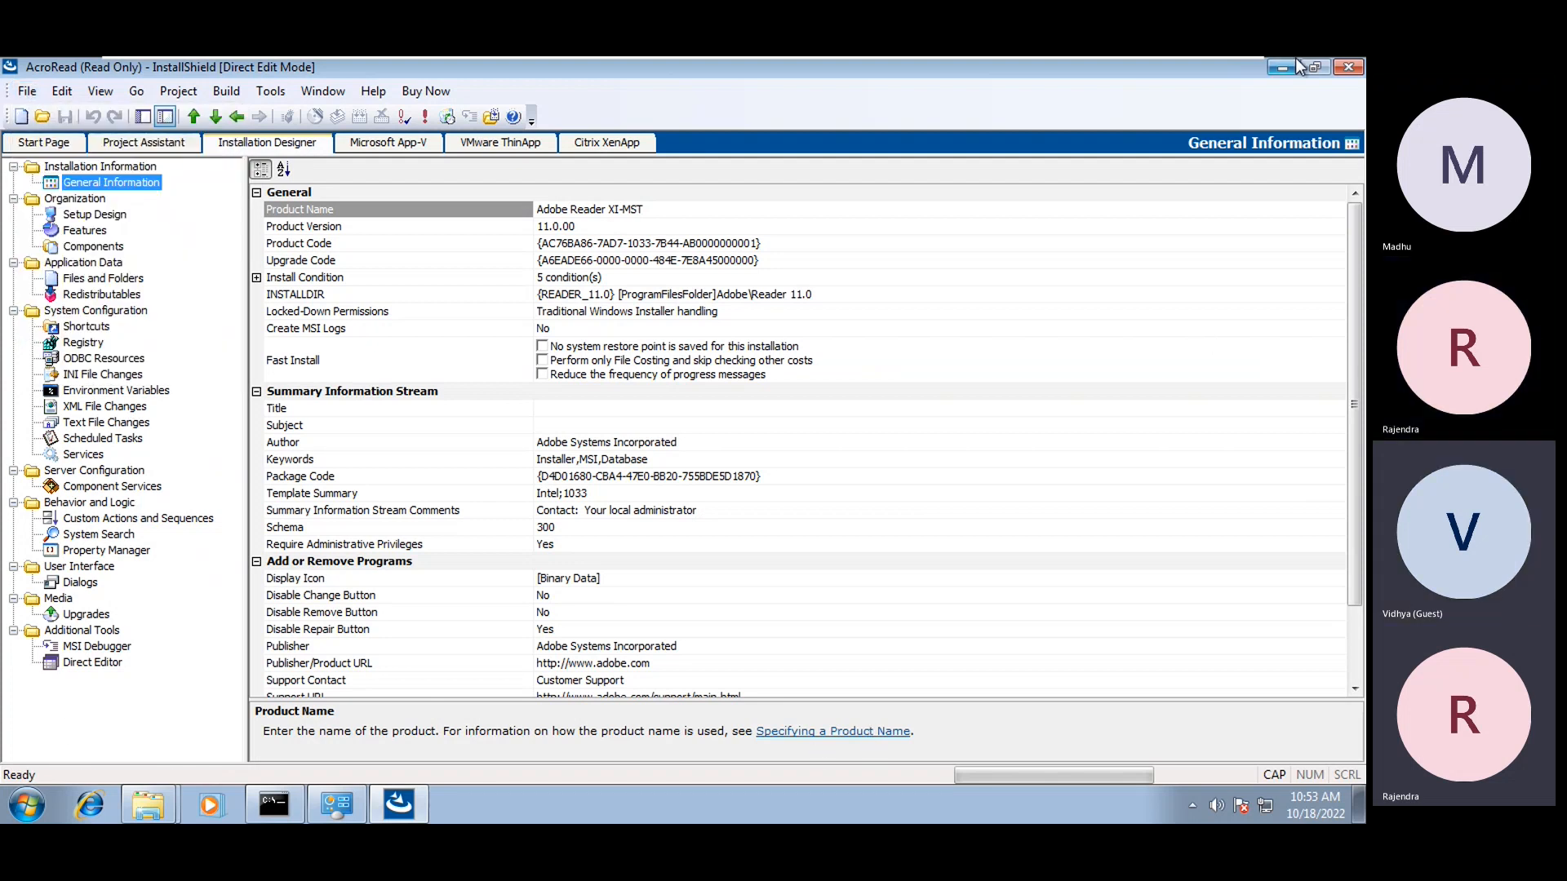
click(1350, 67)
Launch the Virtual Package Editor from Start > AdminStudio > AdminStudio 2016 Tools
click(8, 804)
click(61, 715)
click(81, 567)
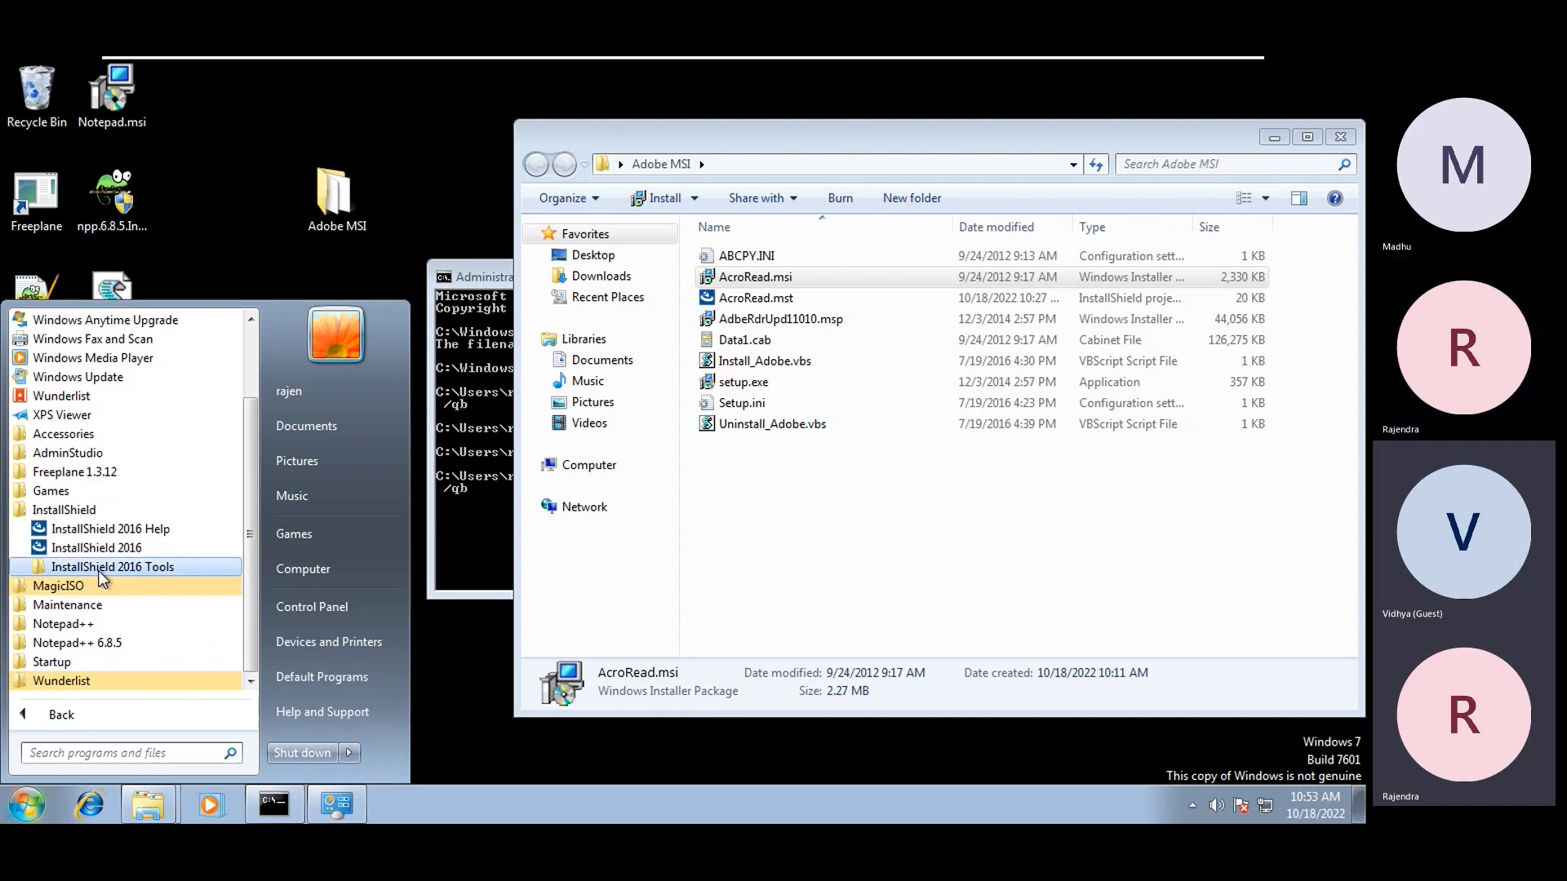
click(74, 453)
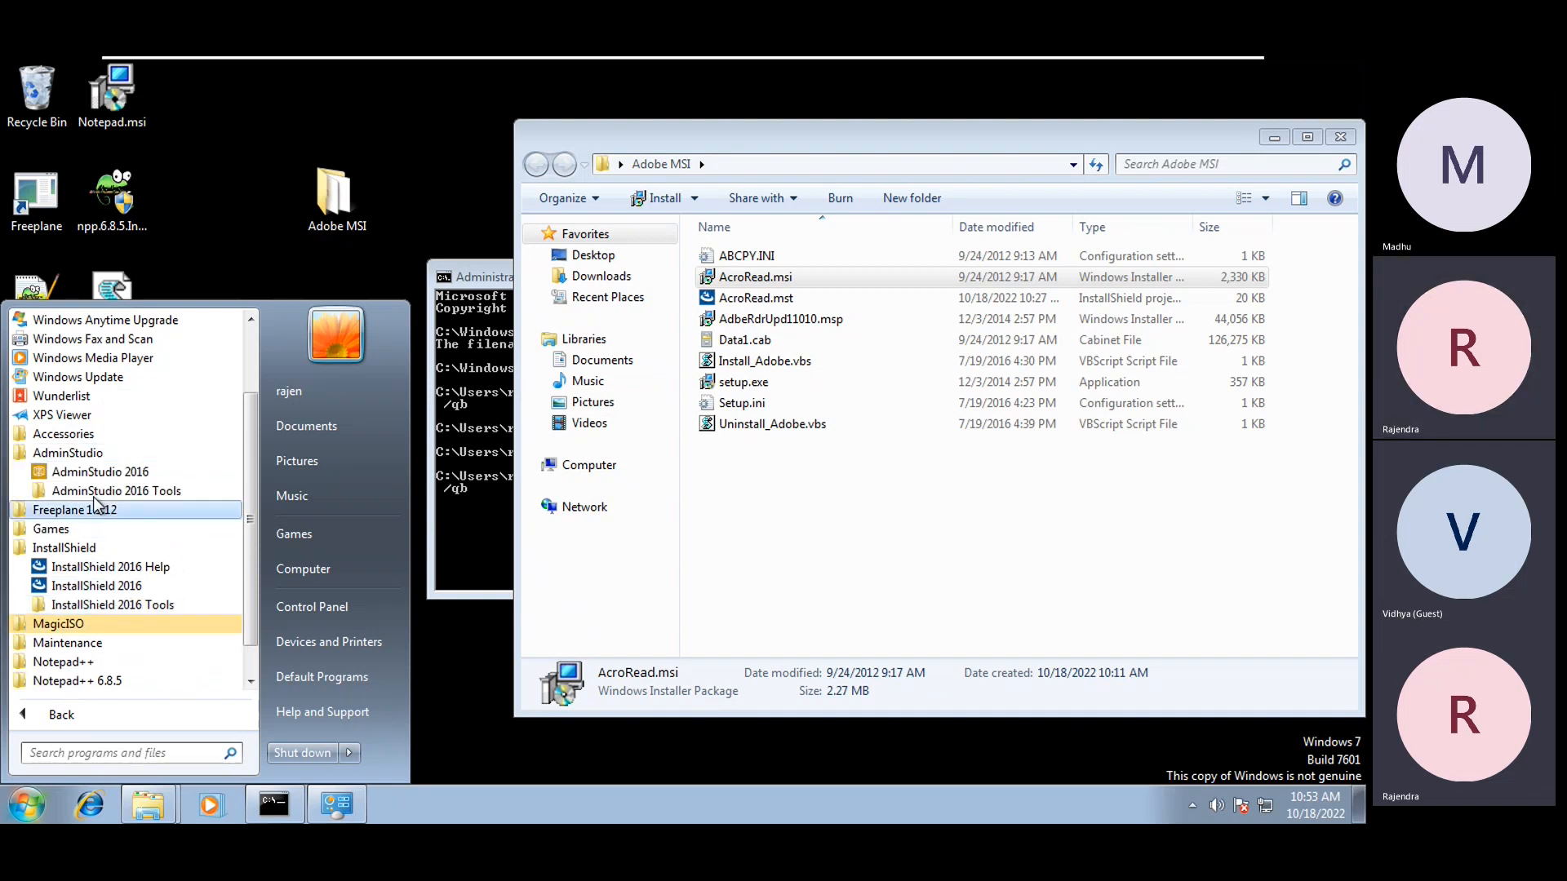
click(98, 491)
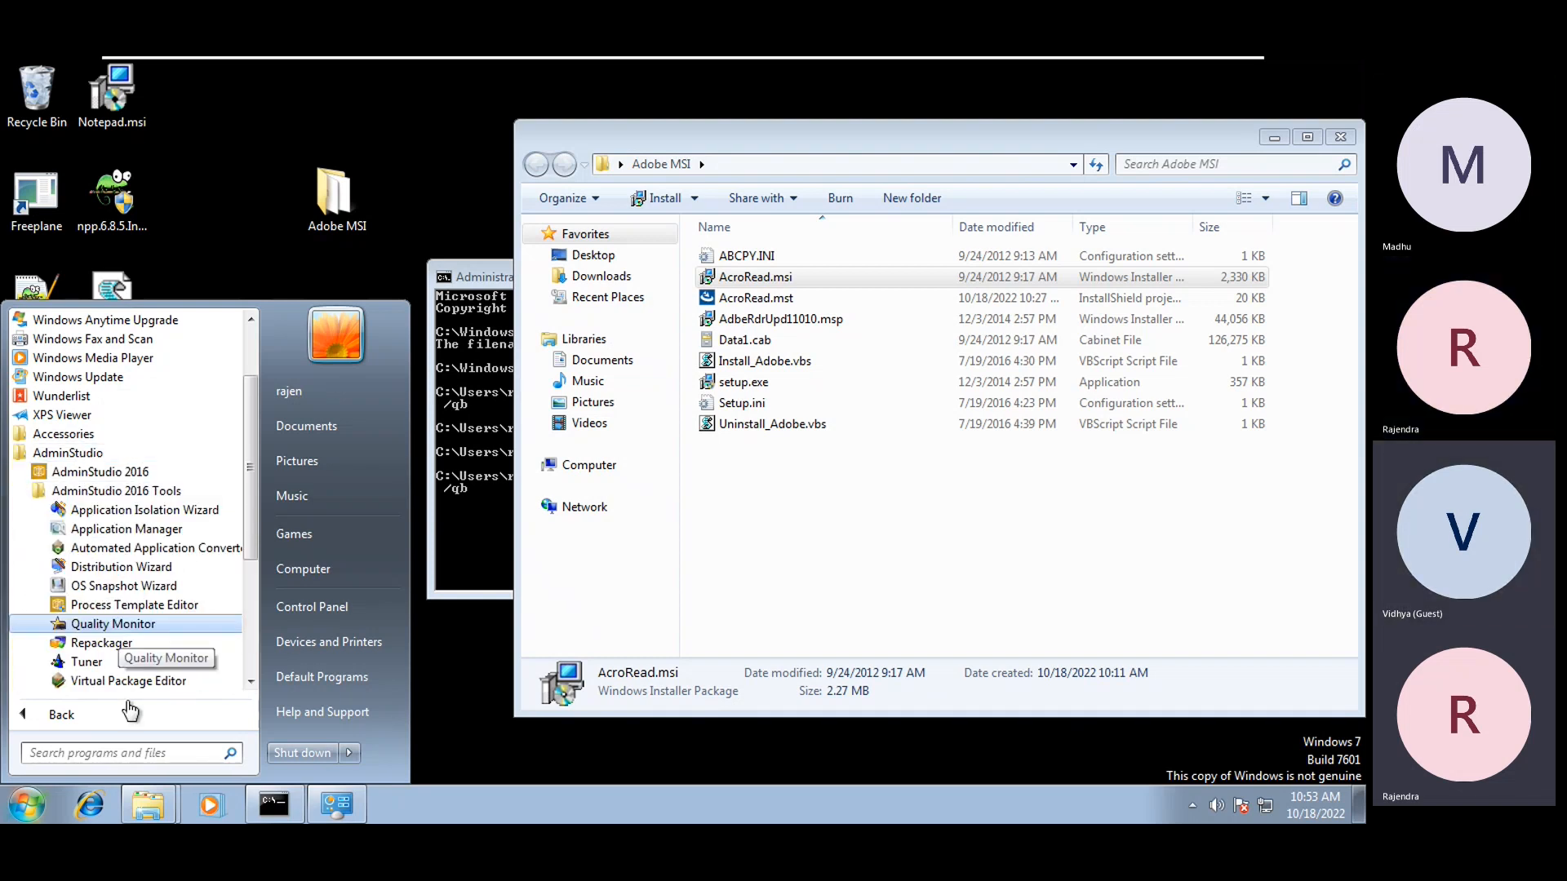
click(81, 681)
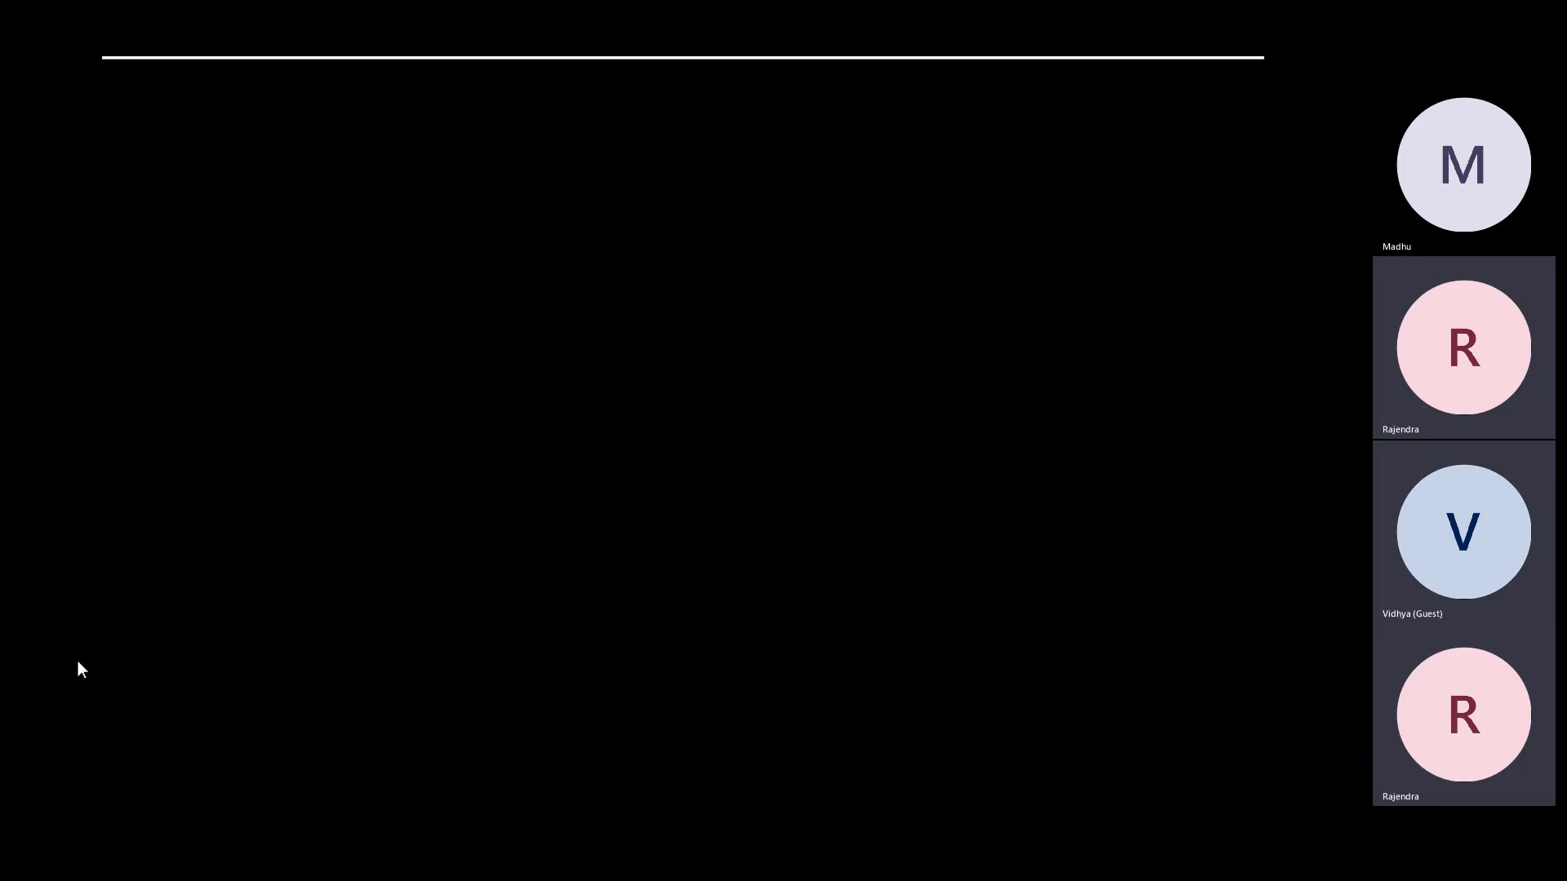
Refresh the desktop, bring the Adobe MSI folder forward, and minimize the virtual machine
right_click(305, 415)
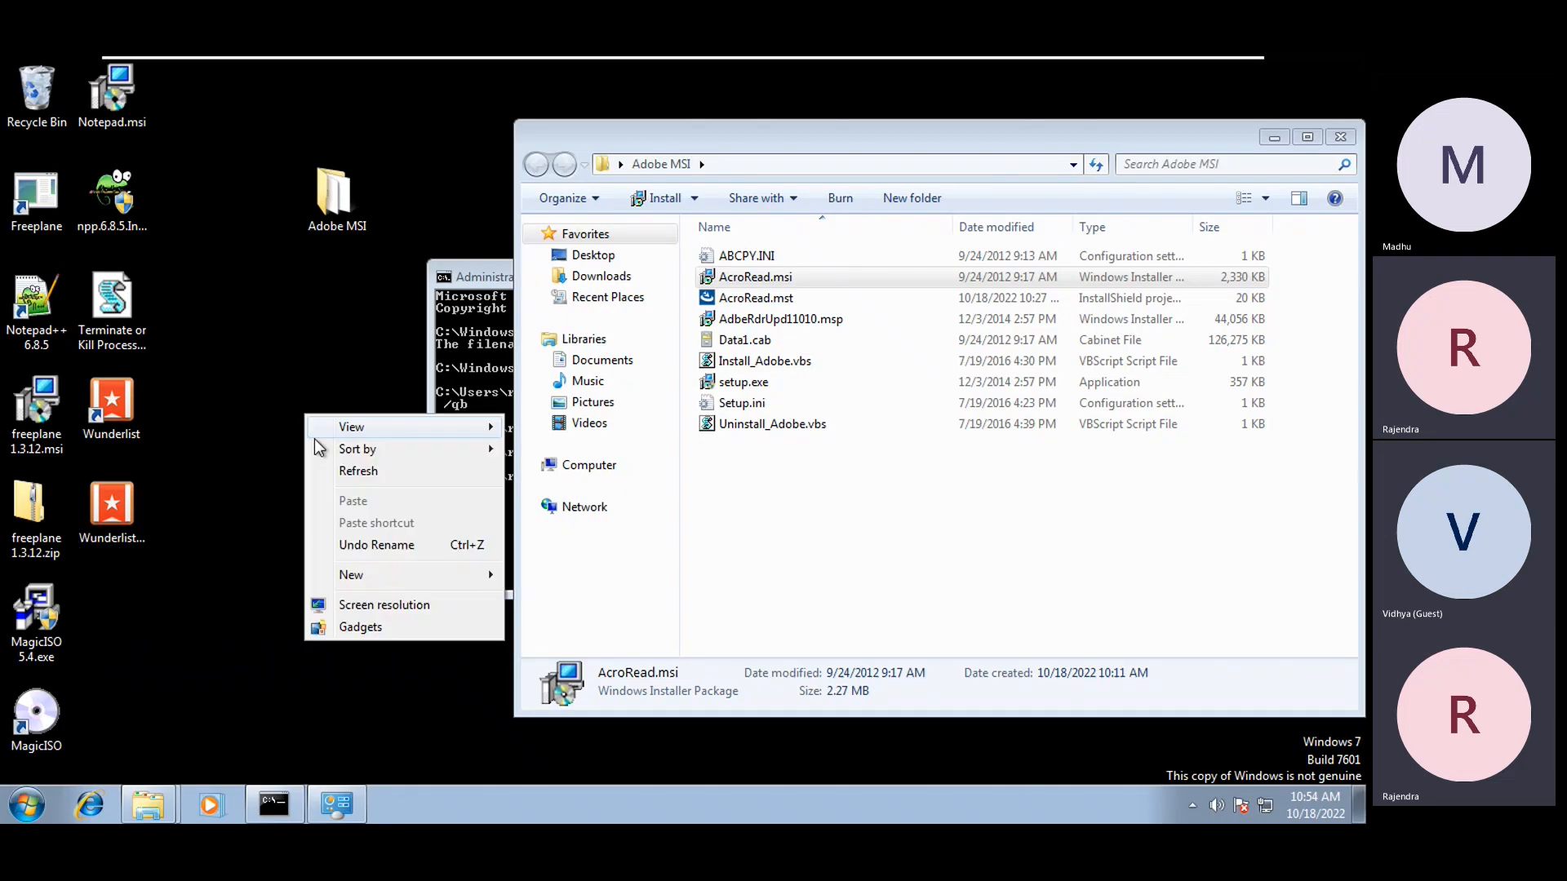
click(343, 476)
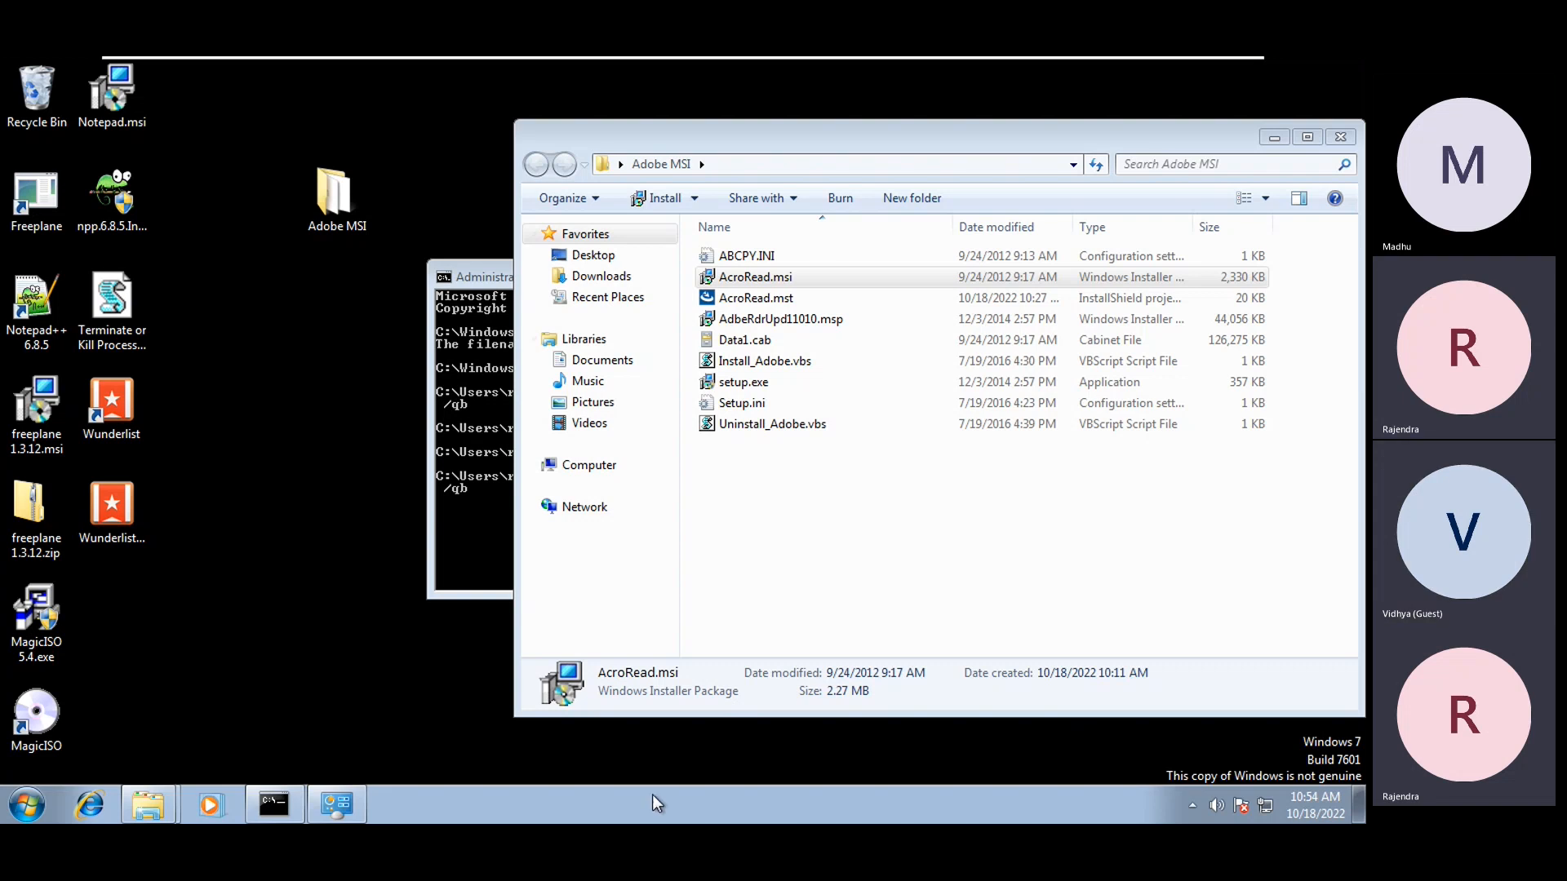
click(877, 649)
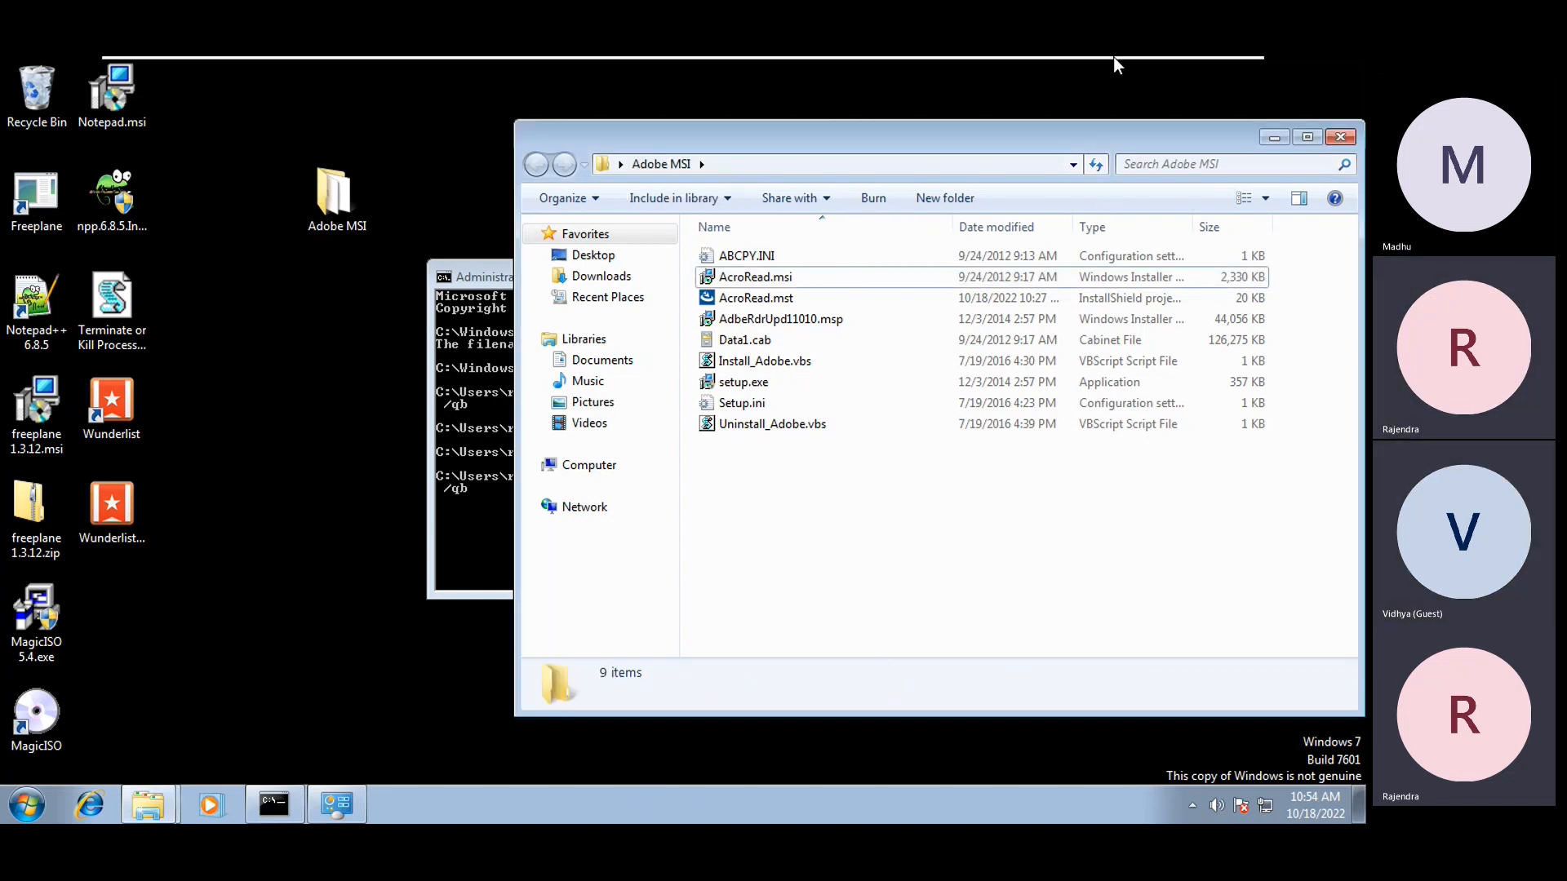
mouse_move(1114, 59)
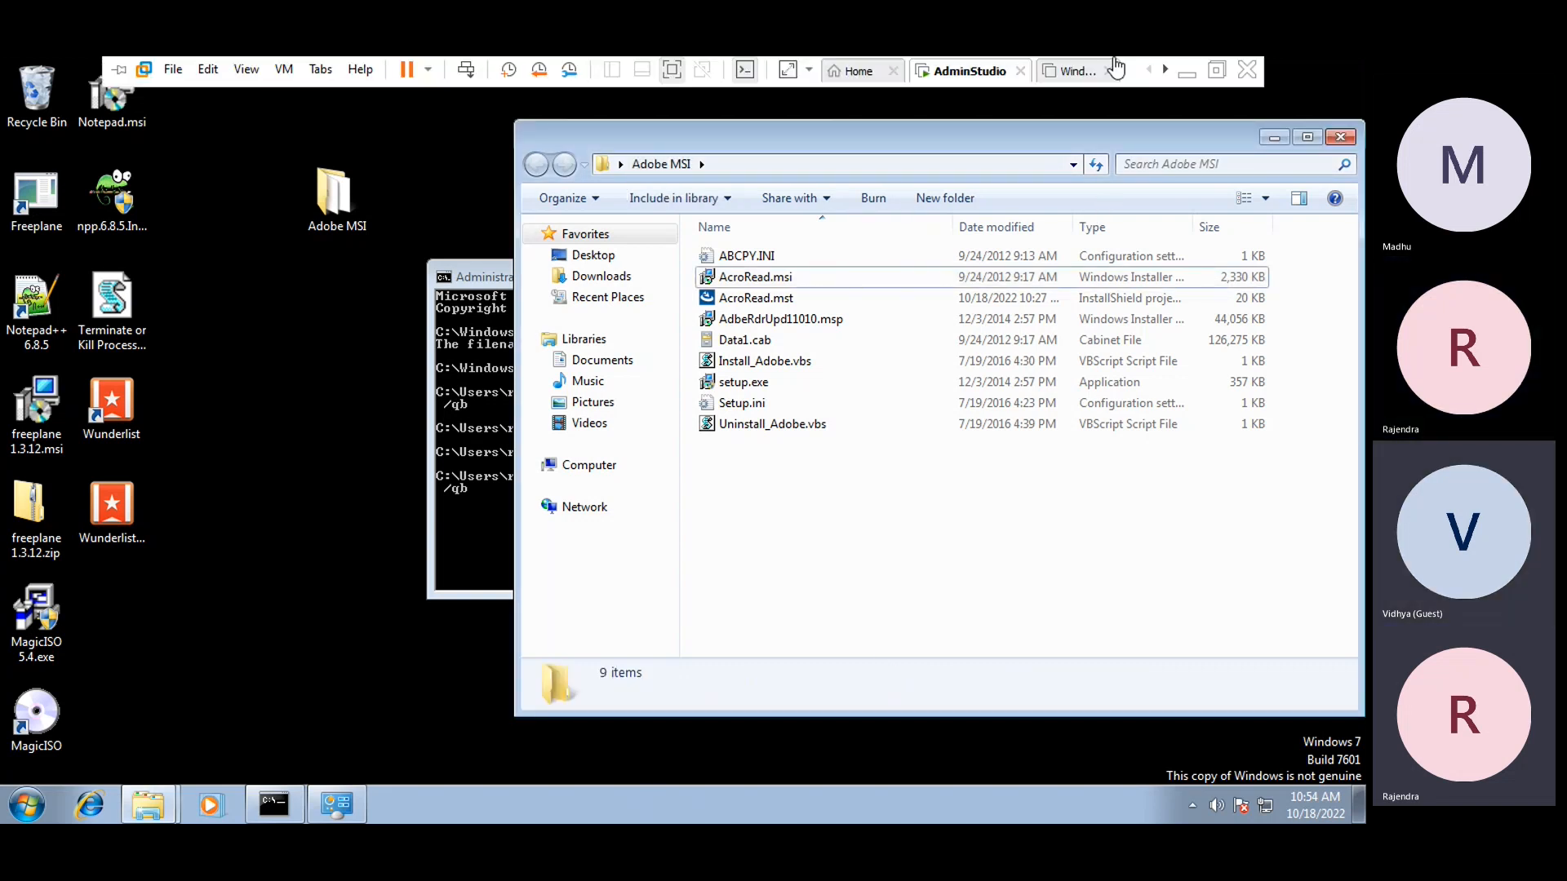
click(1187, 72)
Scroll through the class notes to the Active Setup section
scroll(438, 501, up, 5)
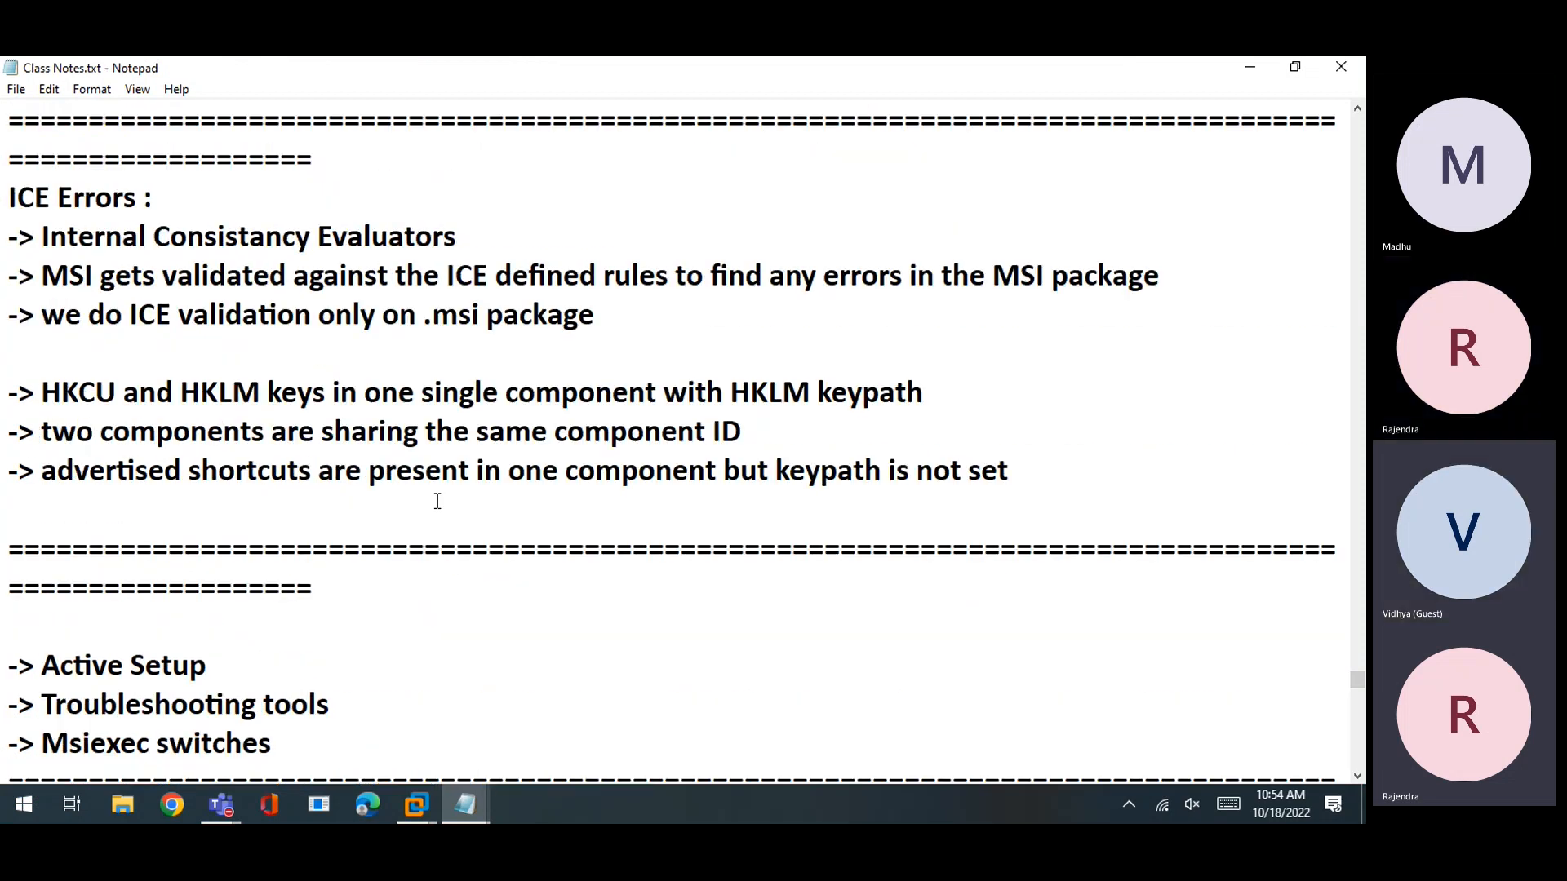
scroll(438, 501, up, 2)
drag(649, 510, 8, 110)
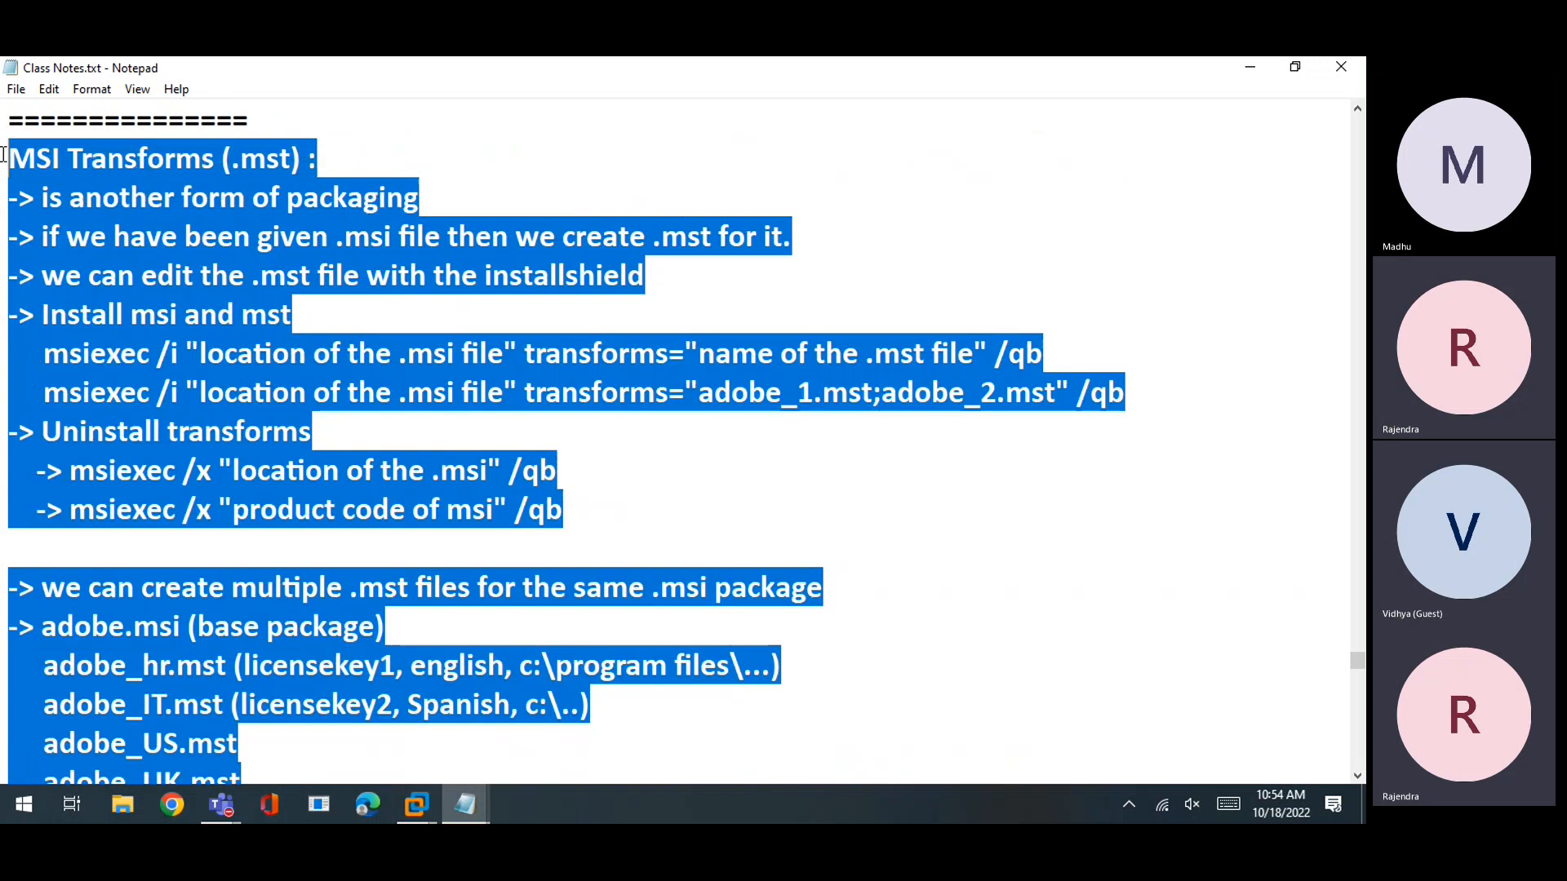
scroll(74, 322, up, 2)
scroll(74, 322, down, 12)
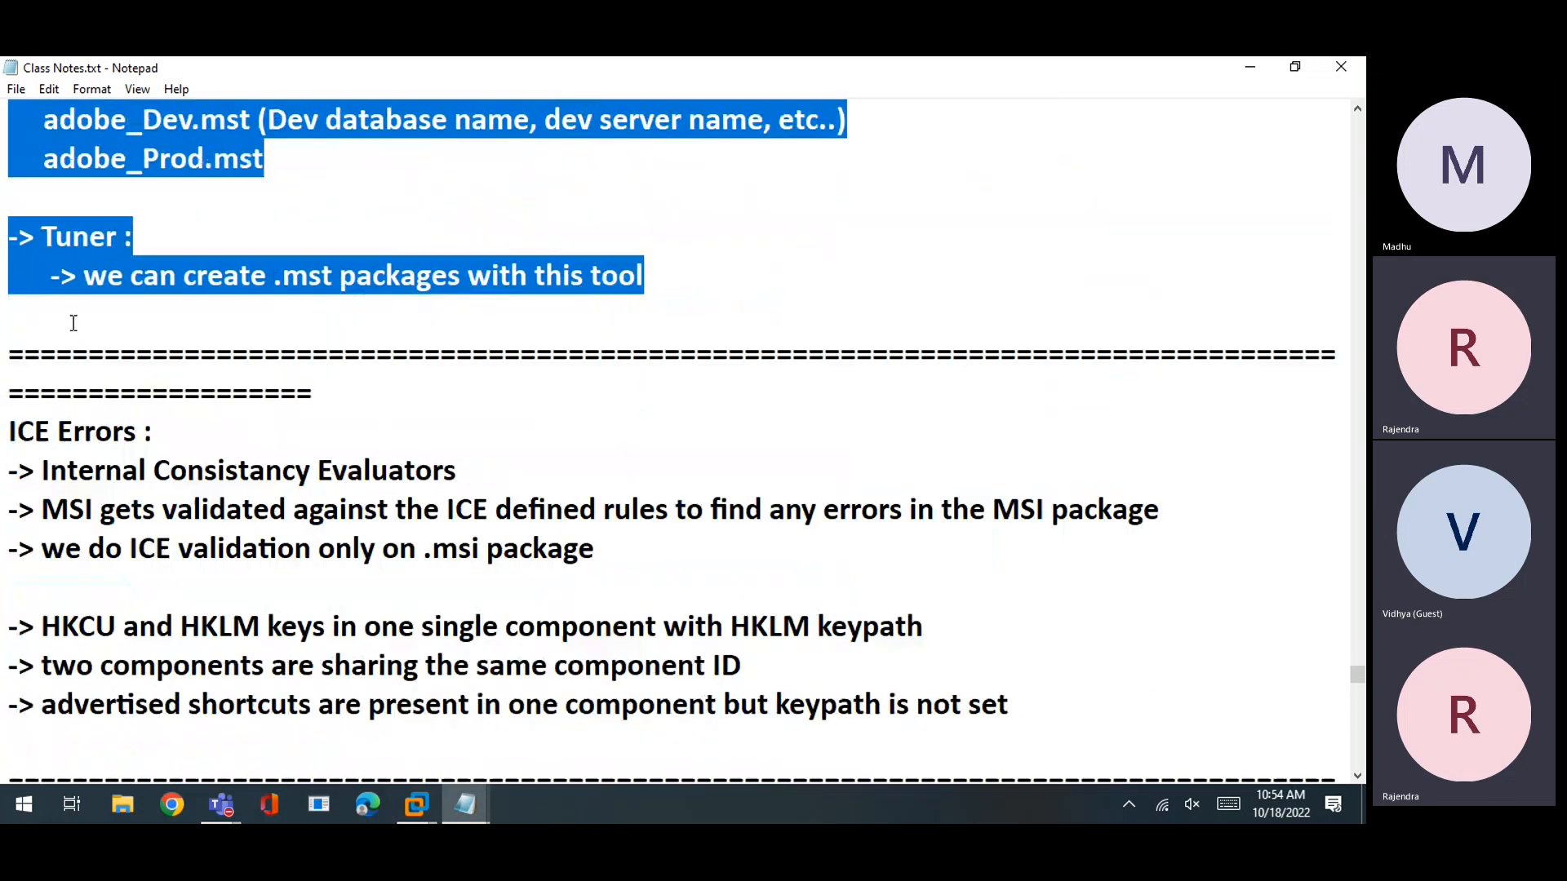
scroll(73, 322, down, 1)
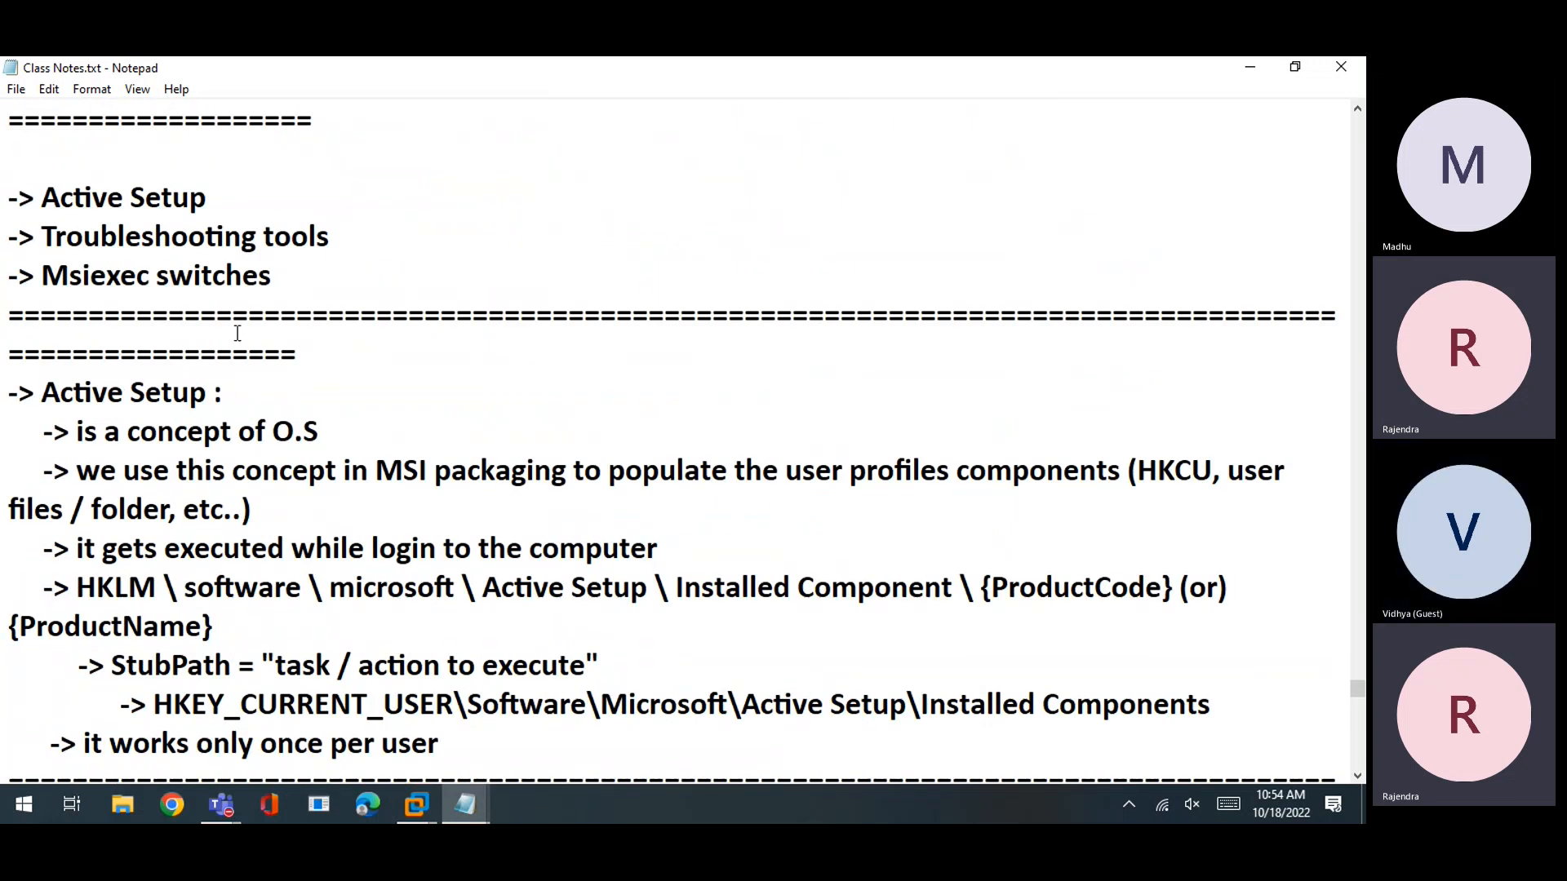
scroll(243, 342, down, 2)
Highlight the Active Setup heading and its explanation block
drag(267, 147, 317, 195)
click(51, 179)
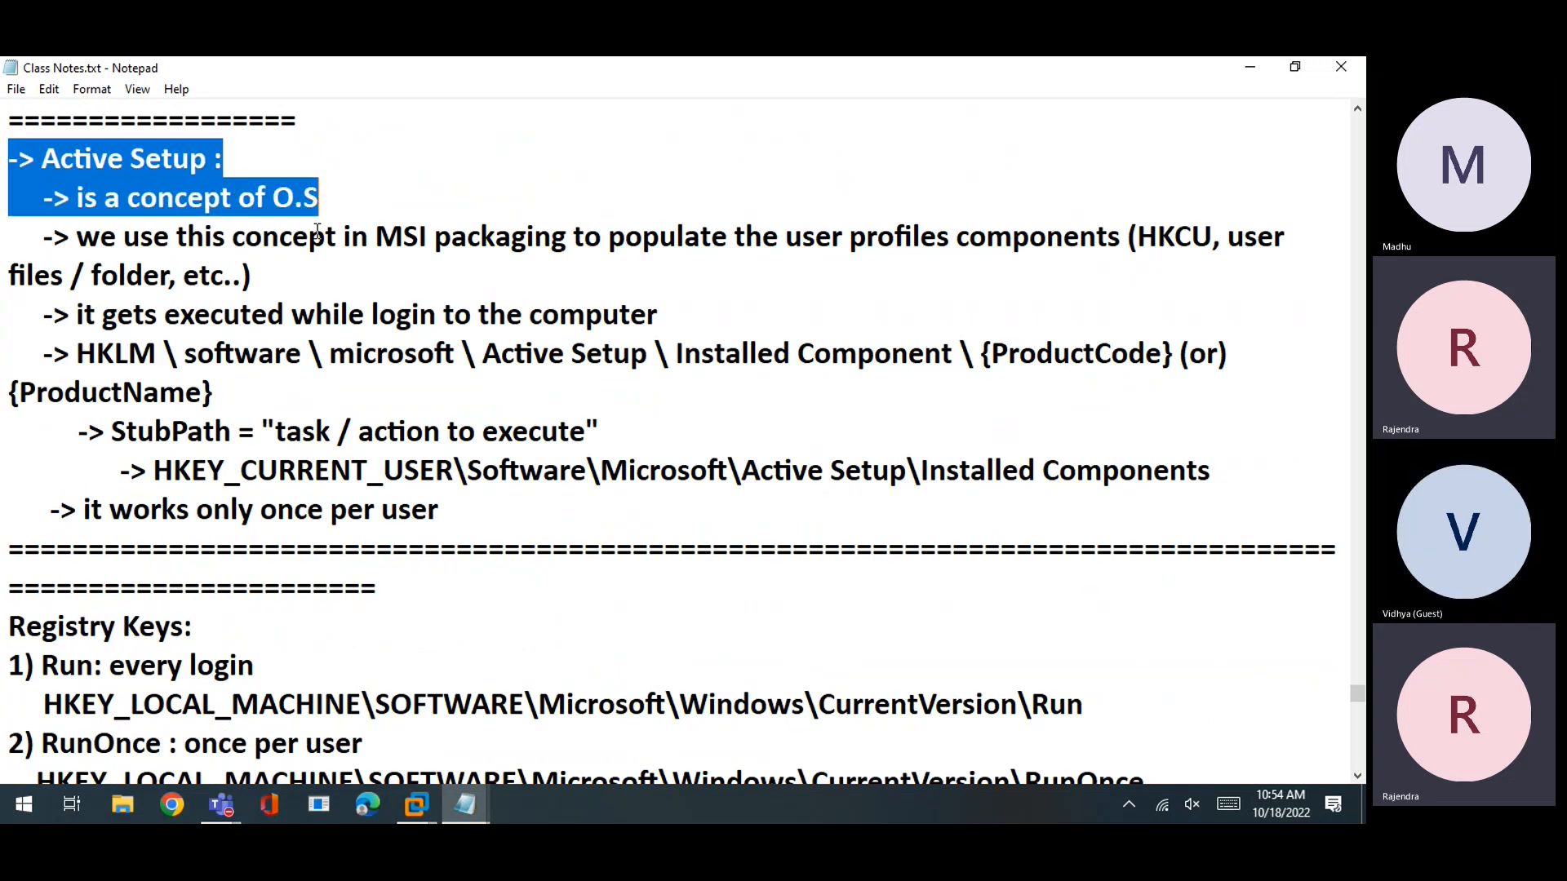
click(315, 315)
drag(474, 512, 7, 155)
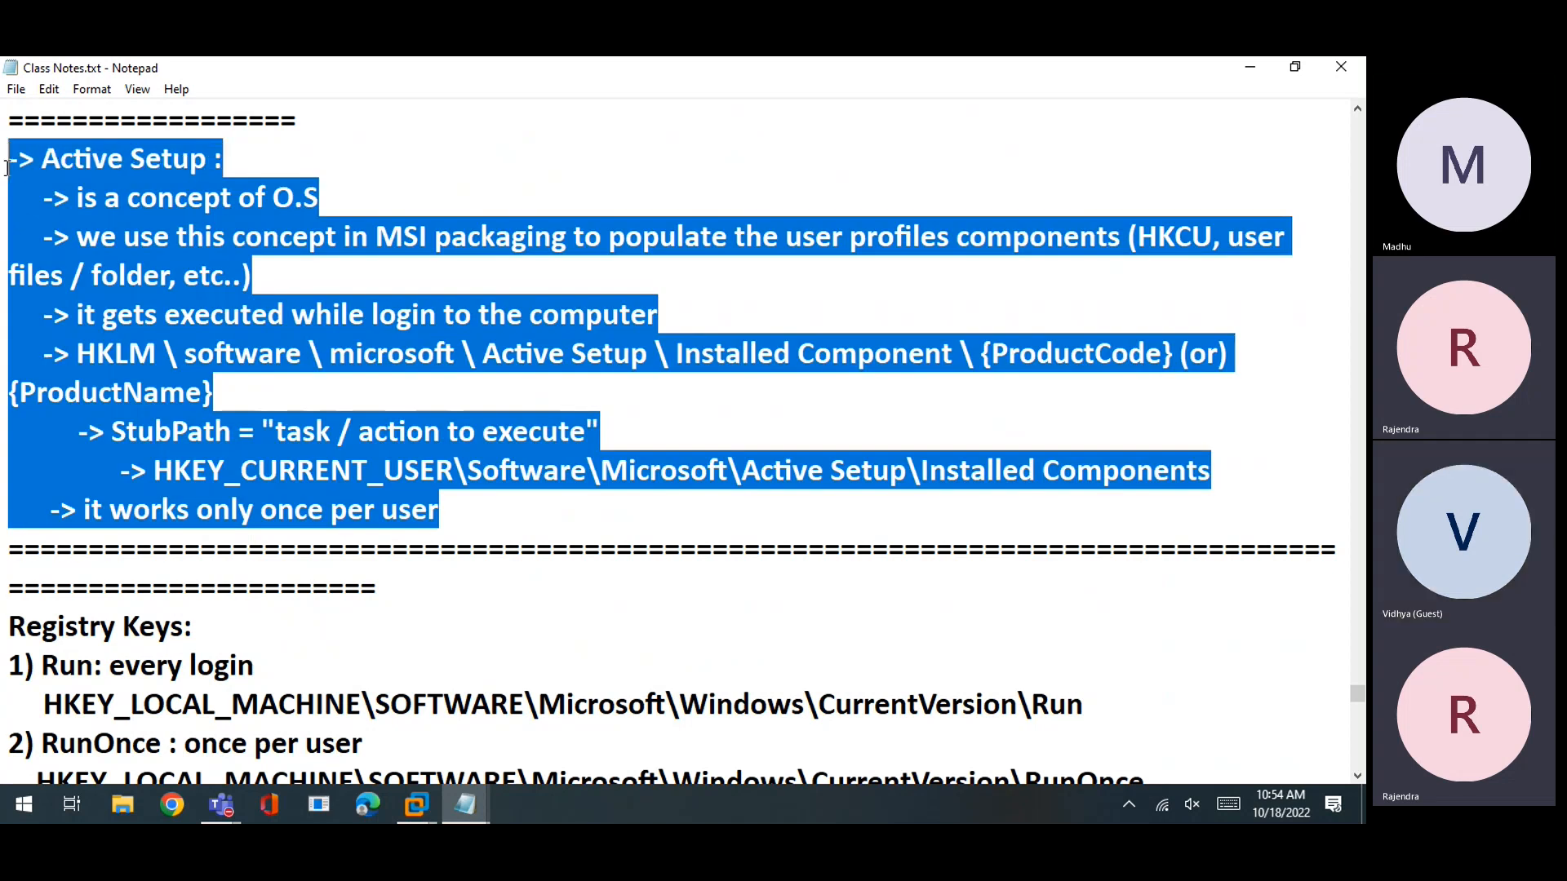
click(157, 197)
drag(212, 158, 451, 509)
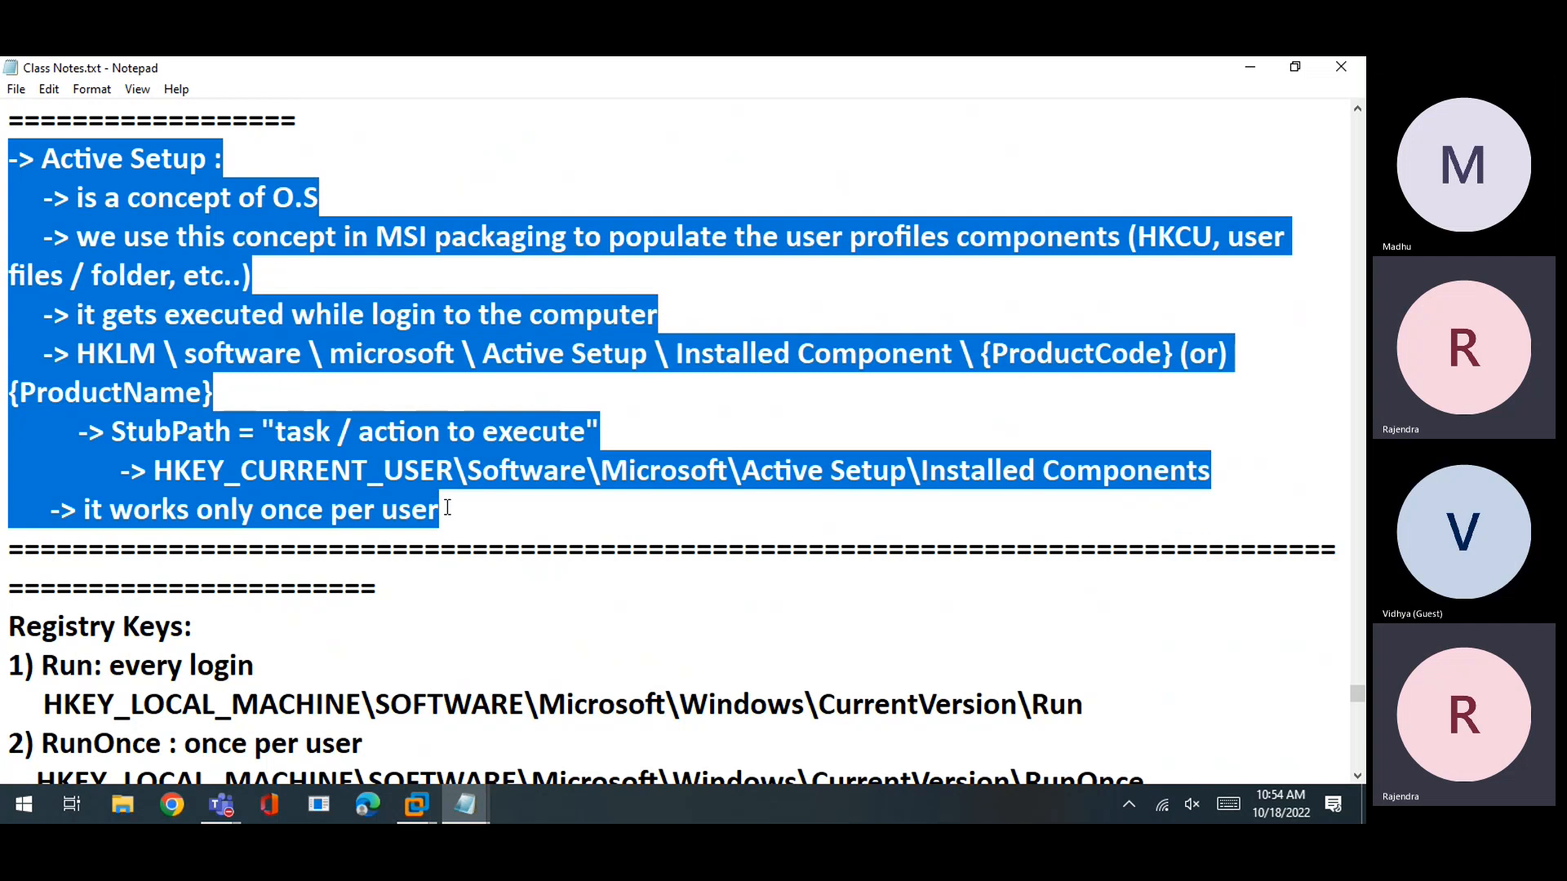
click(310, 386)
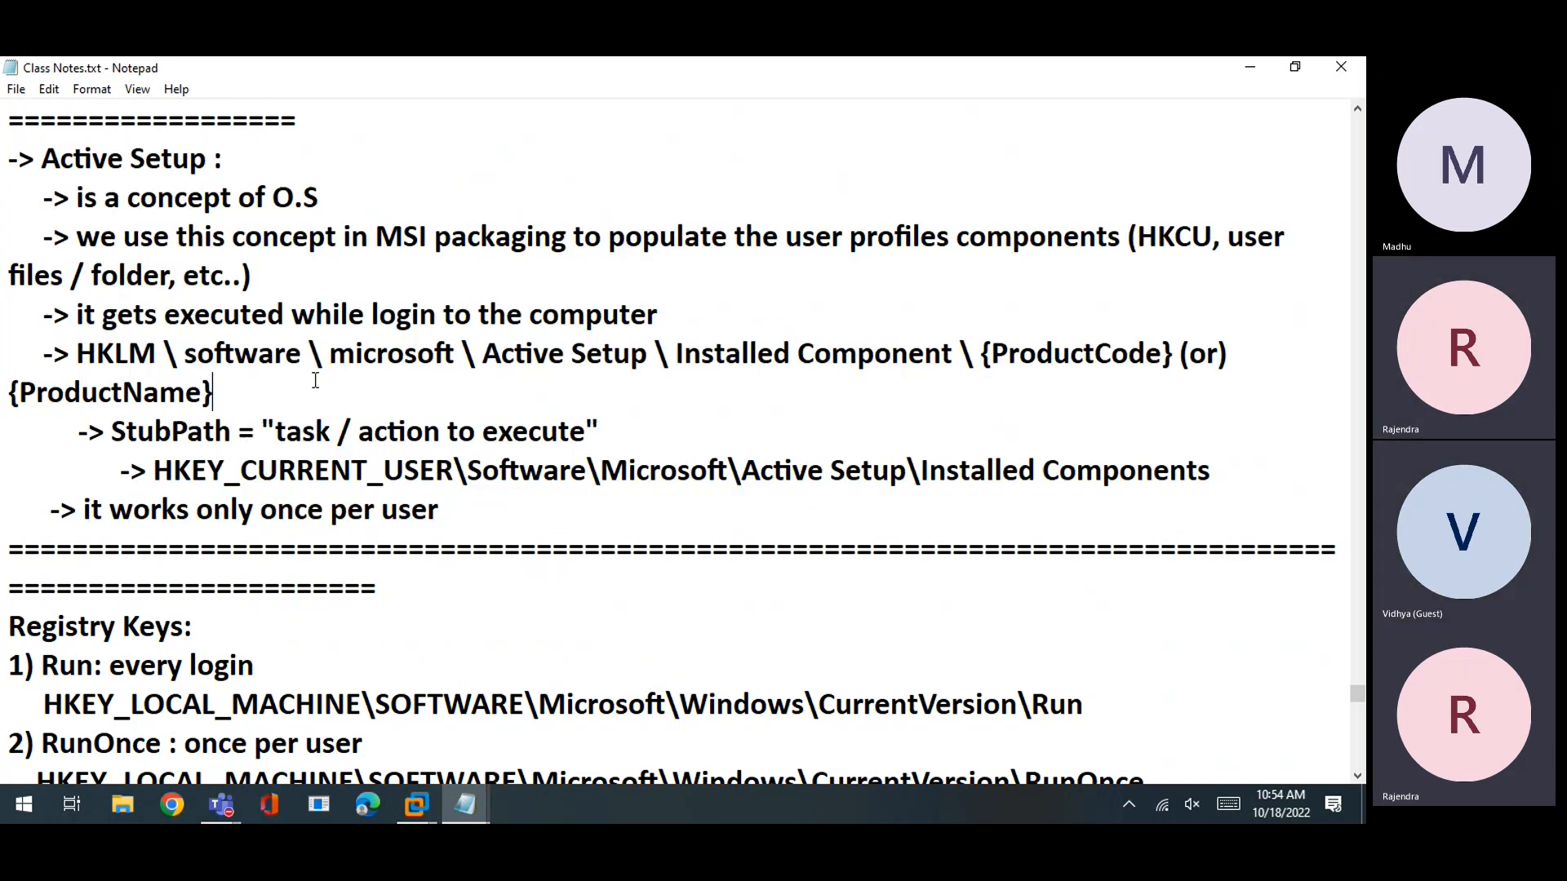
Delete the space before the colon in '-> Active Setup :' and save the notes
click(220, 162)
key(Left)
key(BackSpace)
key(ctrl+s)
Highlight the 'Active Setup:' heading and the 'is a concept of O.S' line
drag(30, 197, 523, 197)
click(509, 278)
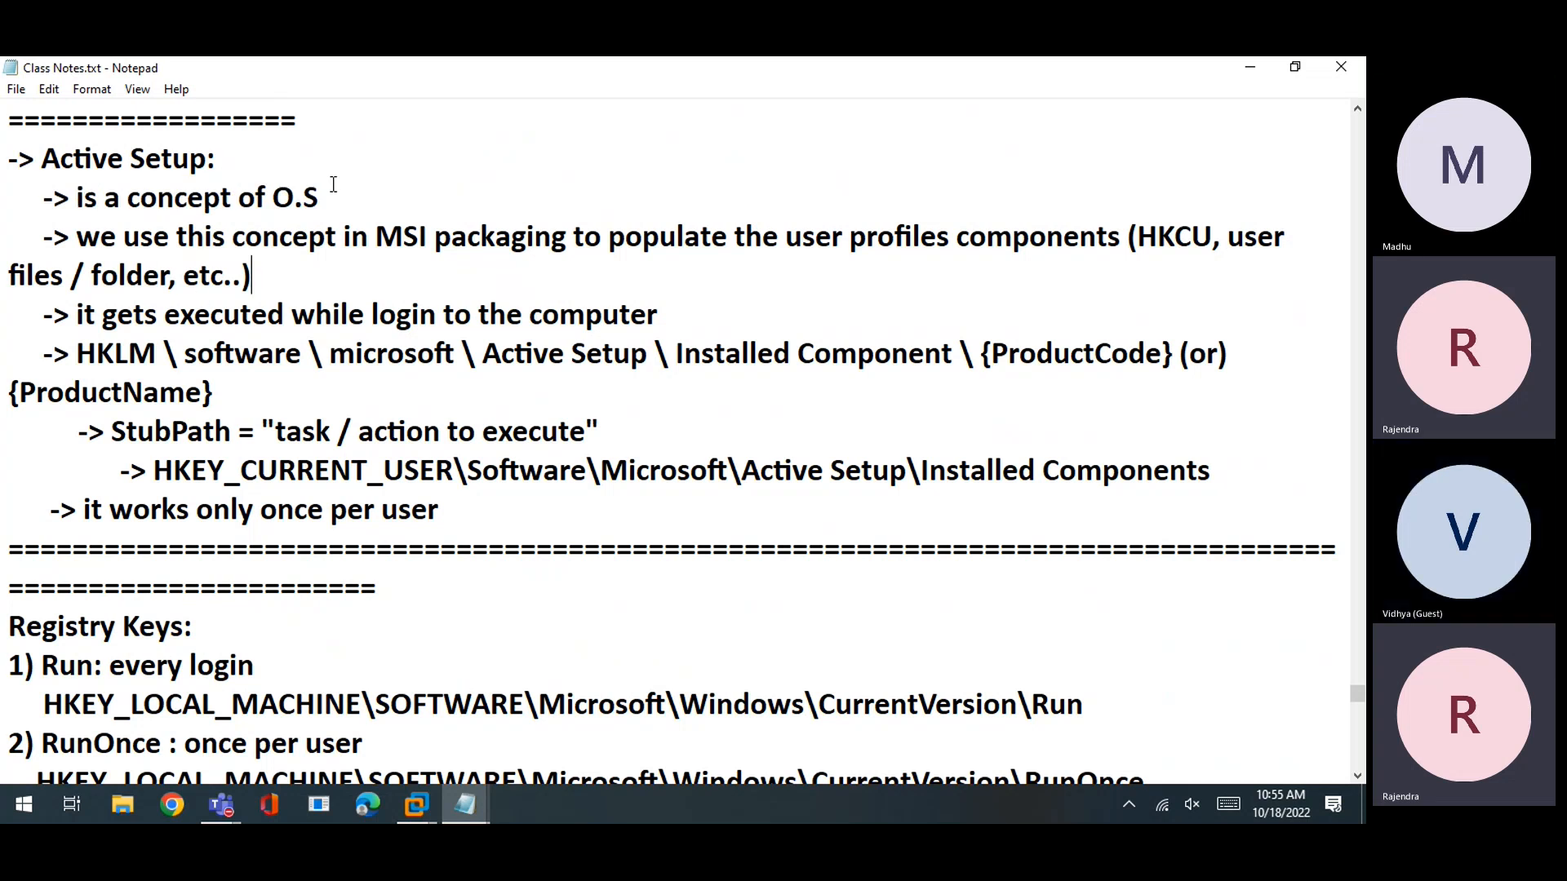
drag(332, 197, 244, 165)
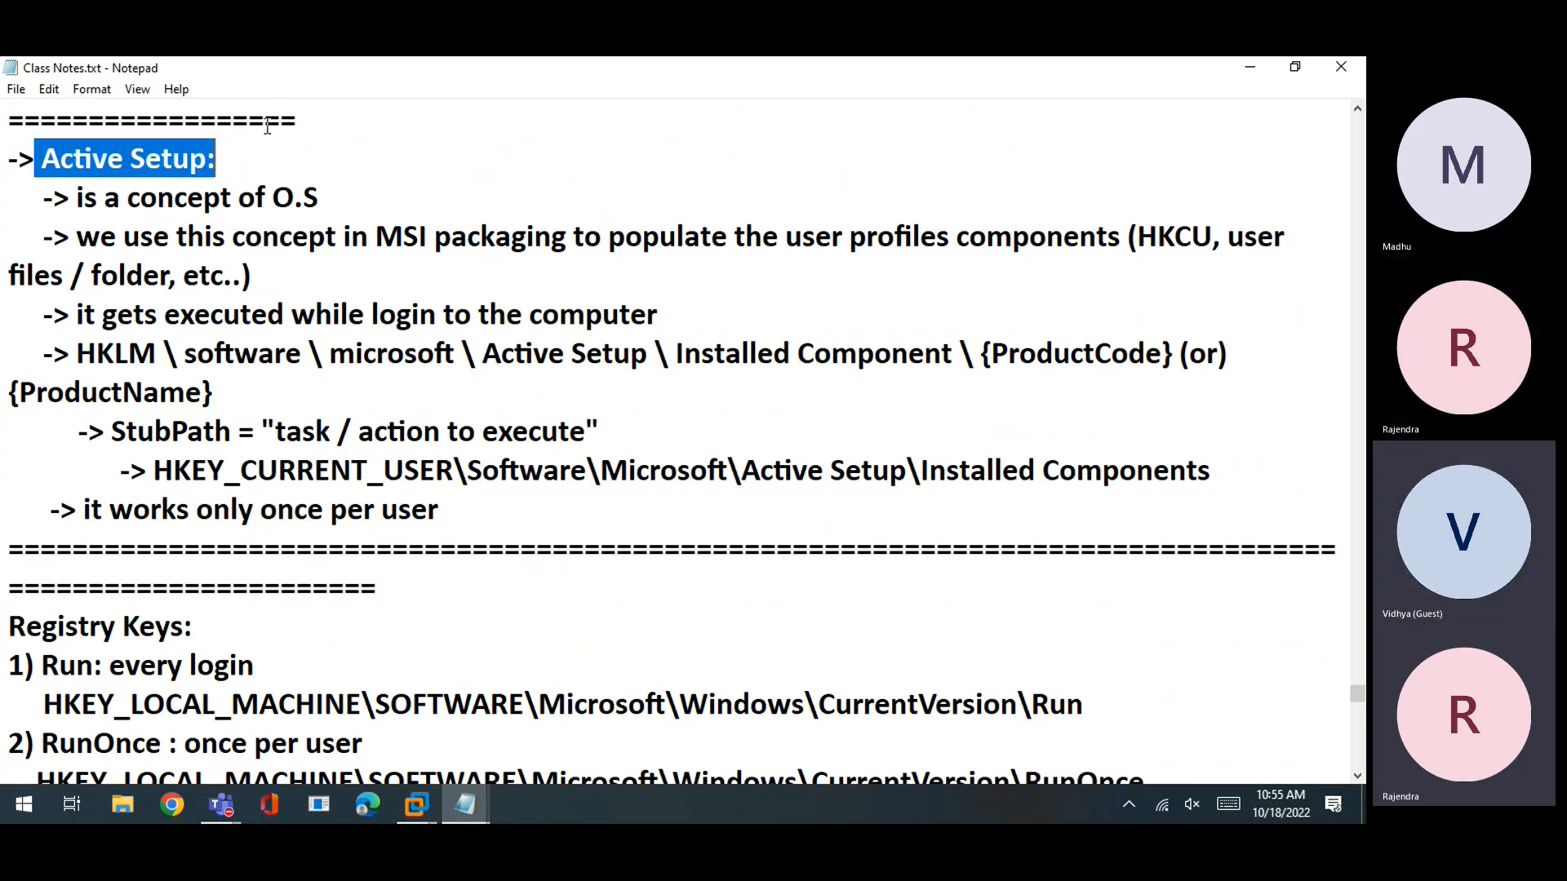
click(220, 197)
drag(35, 160, 216, 160)
click(221, 197)
drag(346, 199, 8, 160)
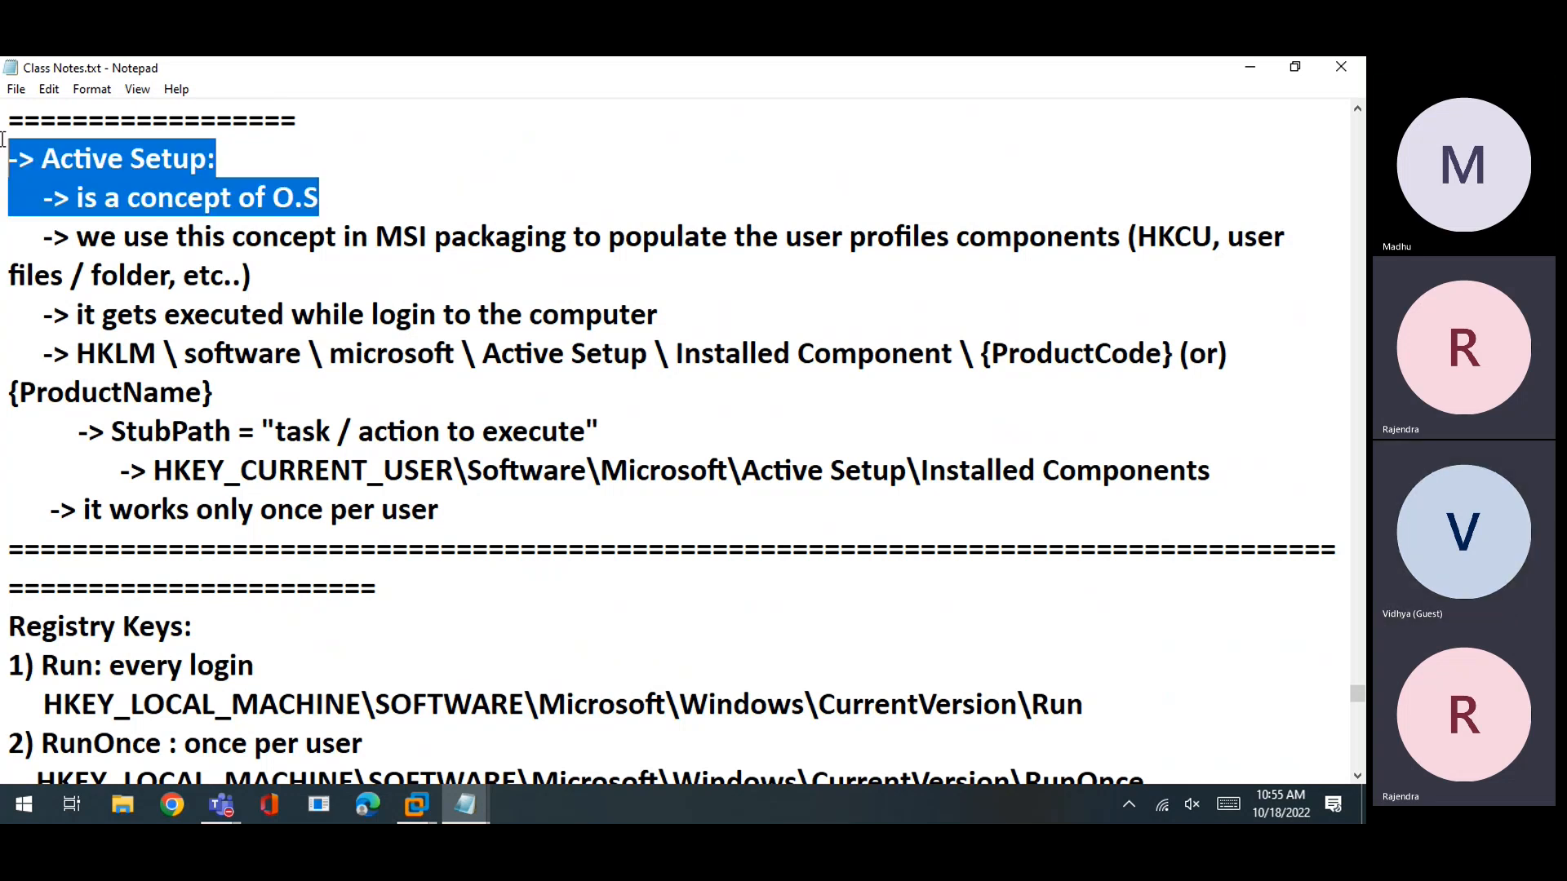
click(75, 197)
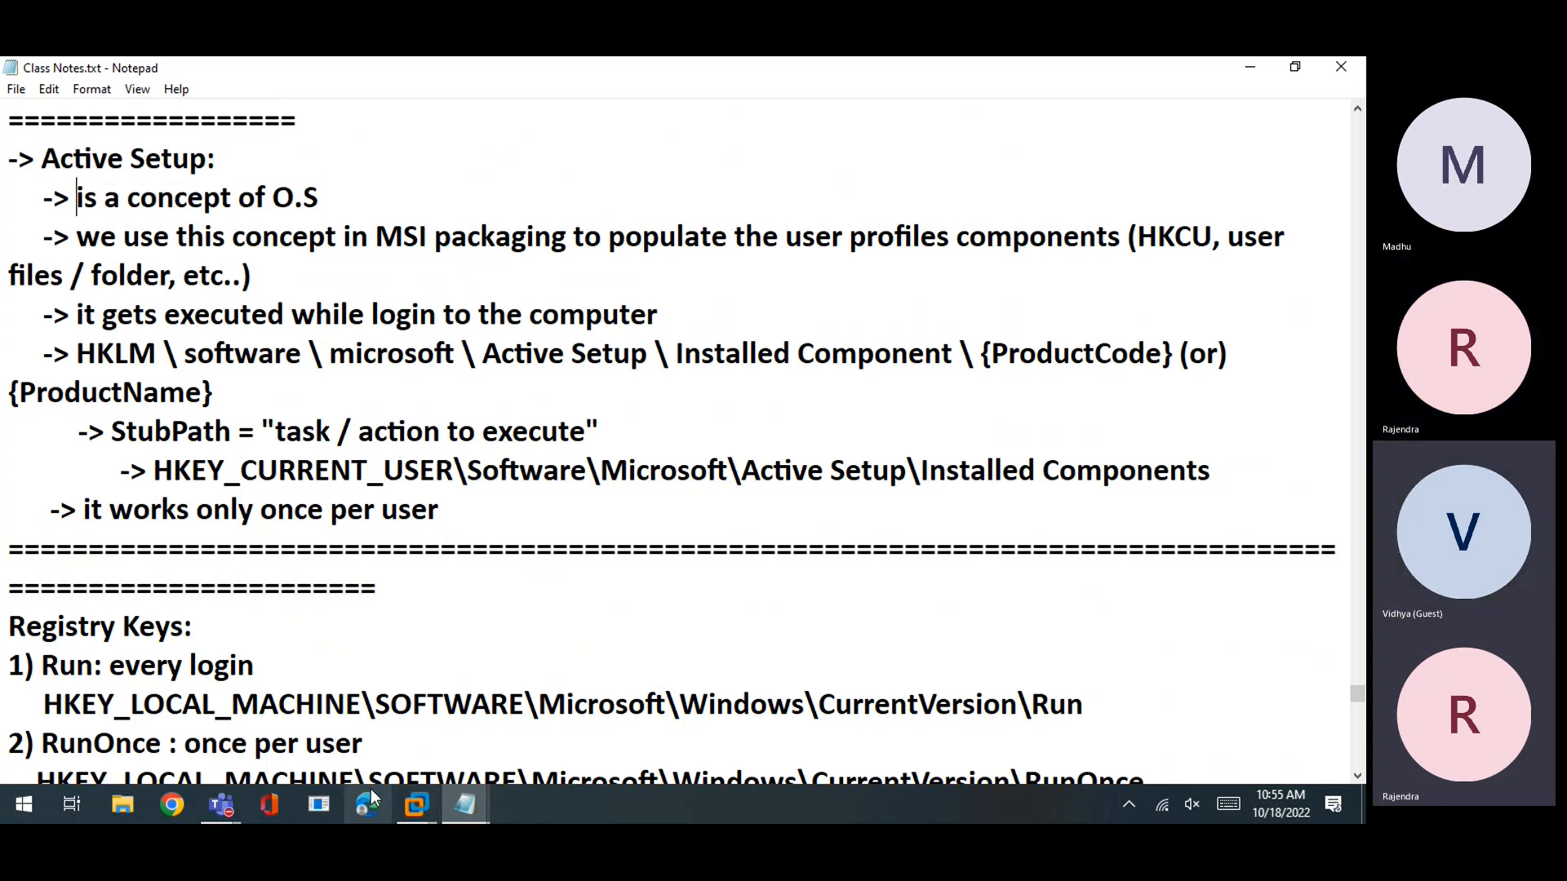
Switch back to the AdminStudio virtual machine from the VMware taskbar button
click(404, 792)
click(408, 710)
right_click(207, 673)
Open the current user's AppData\Roaming folder by running %APPDATA% from the Run box
click(283, 502)
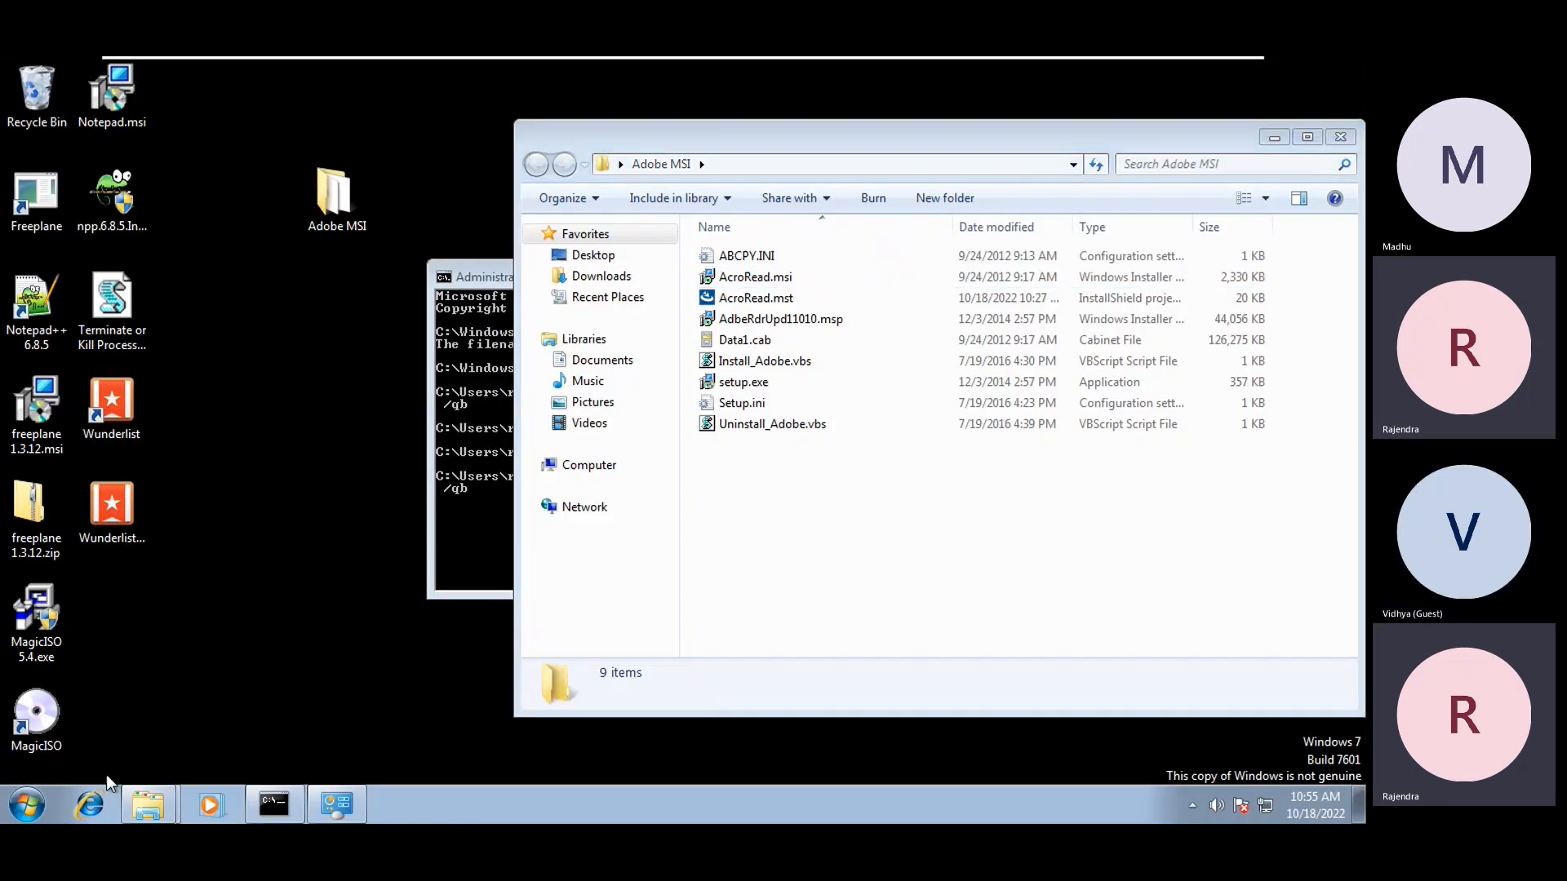
click(27, 805)
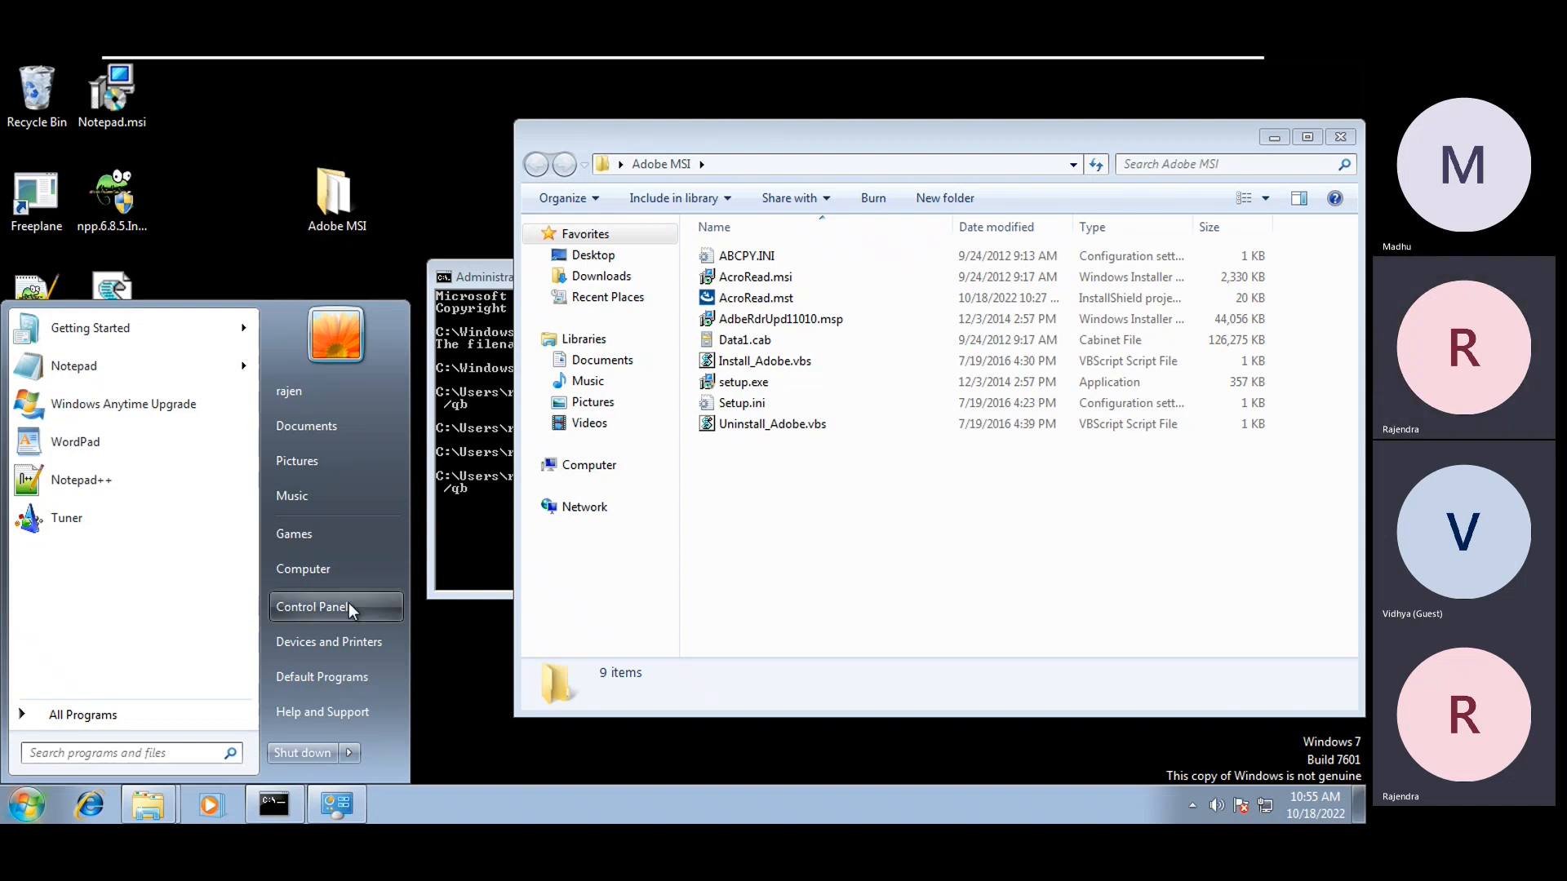
click(281, 247)
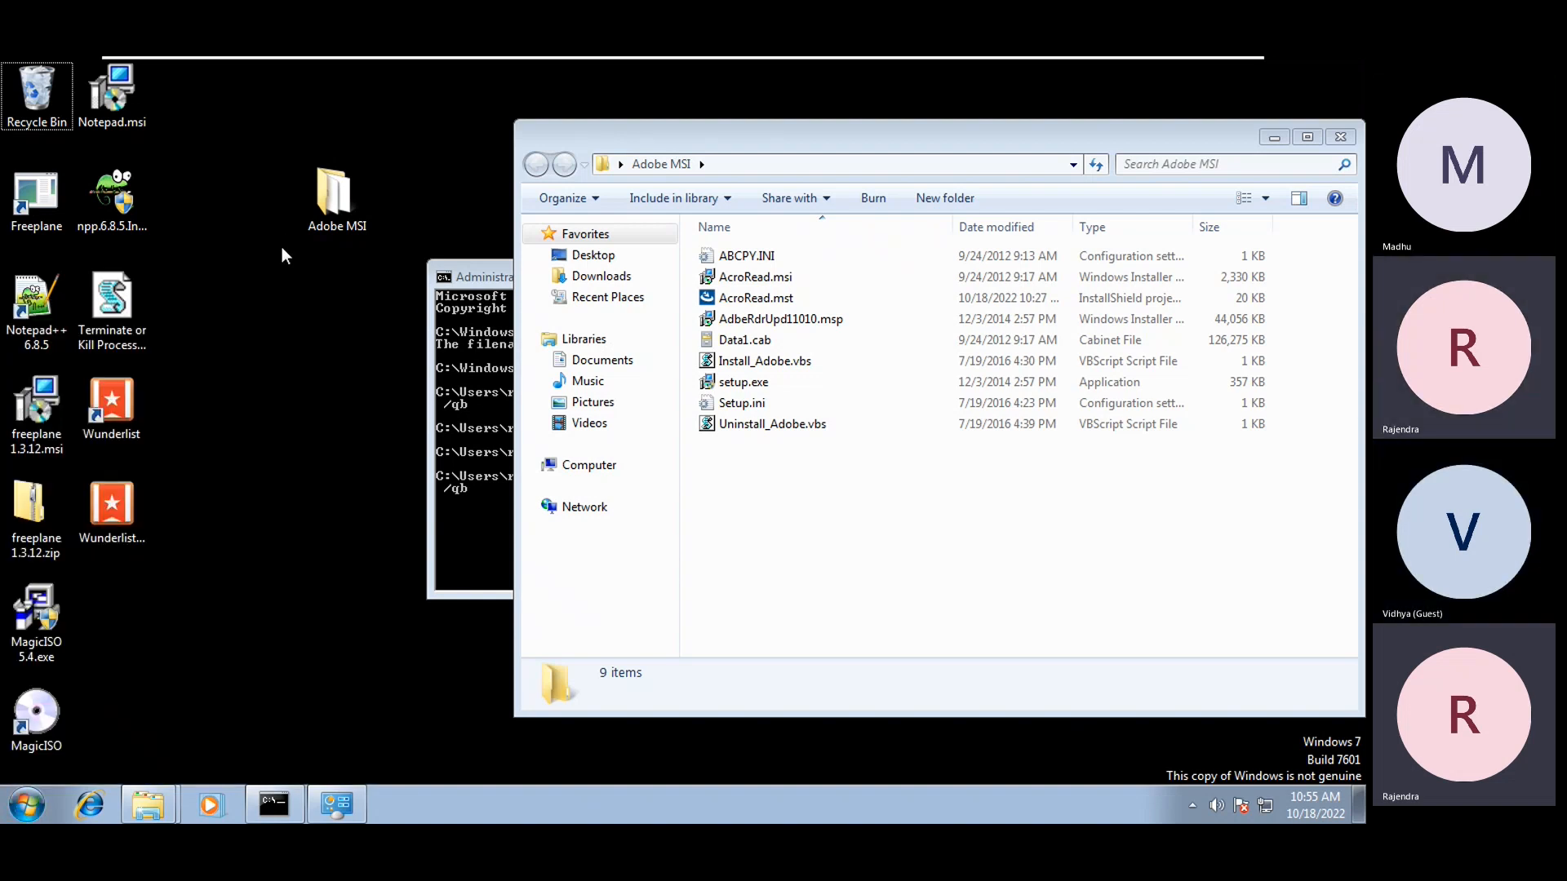
key(super+r)
text(%%APPDATA)
key(Return)
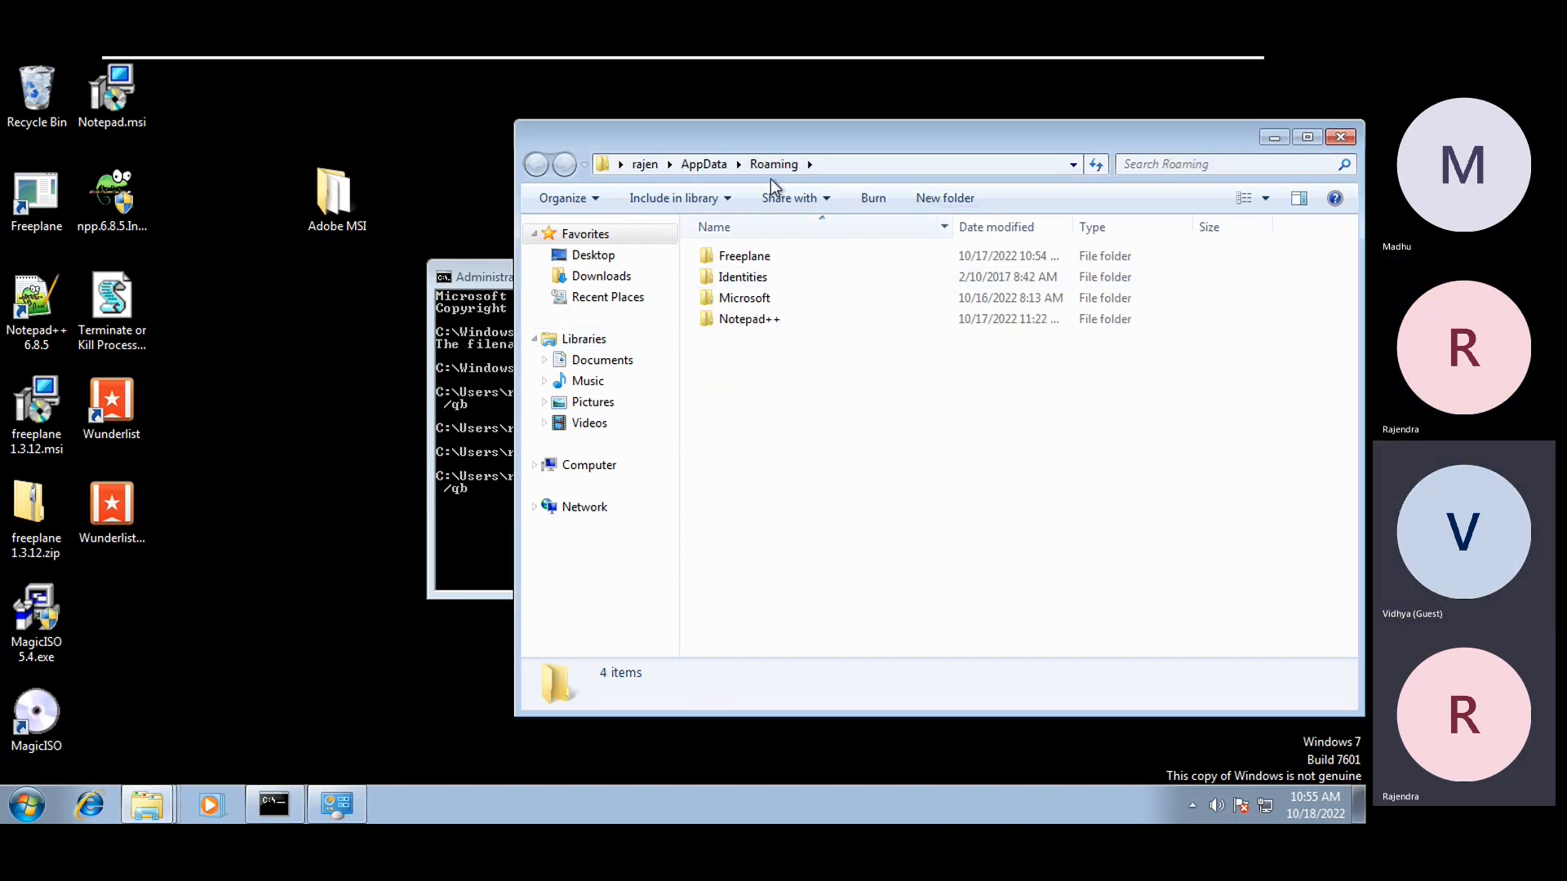
click(855, 168)
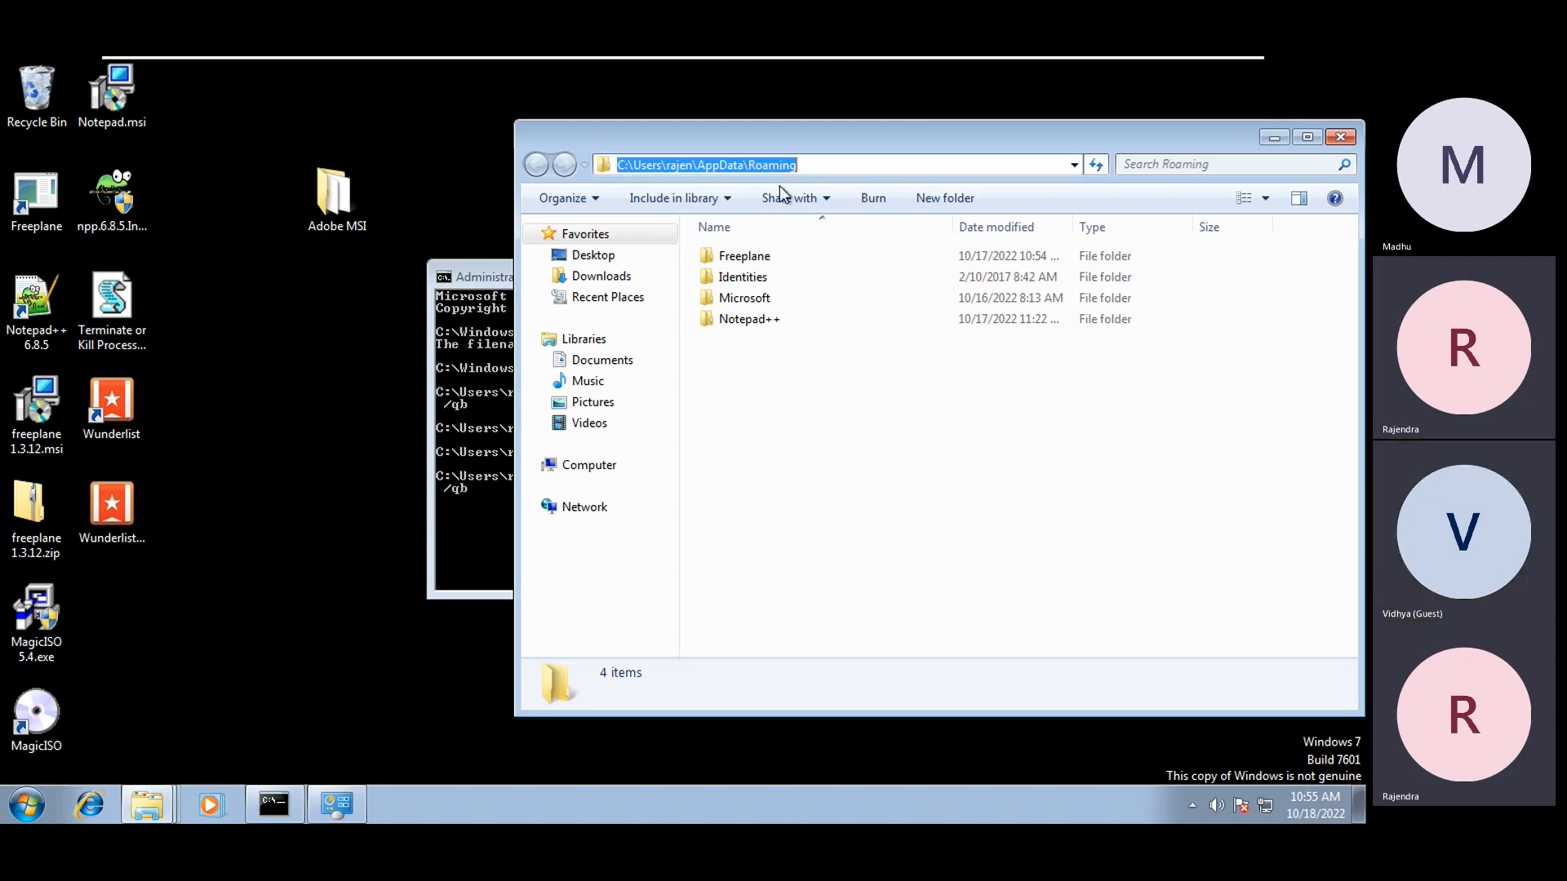
click(812, 444)
Create a new text document in Roaming named os-settings.txt
right_click(809, 441)
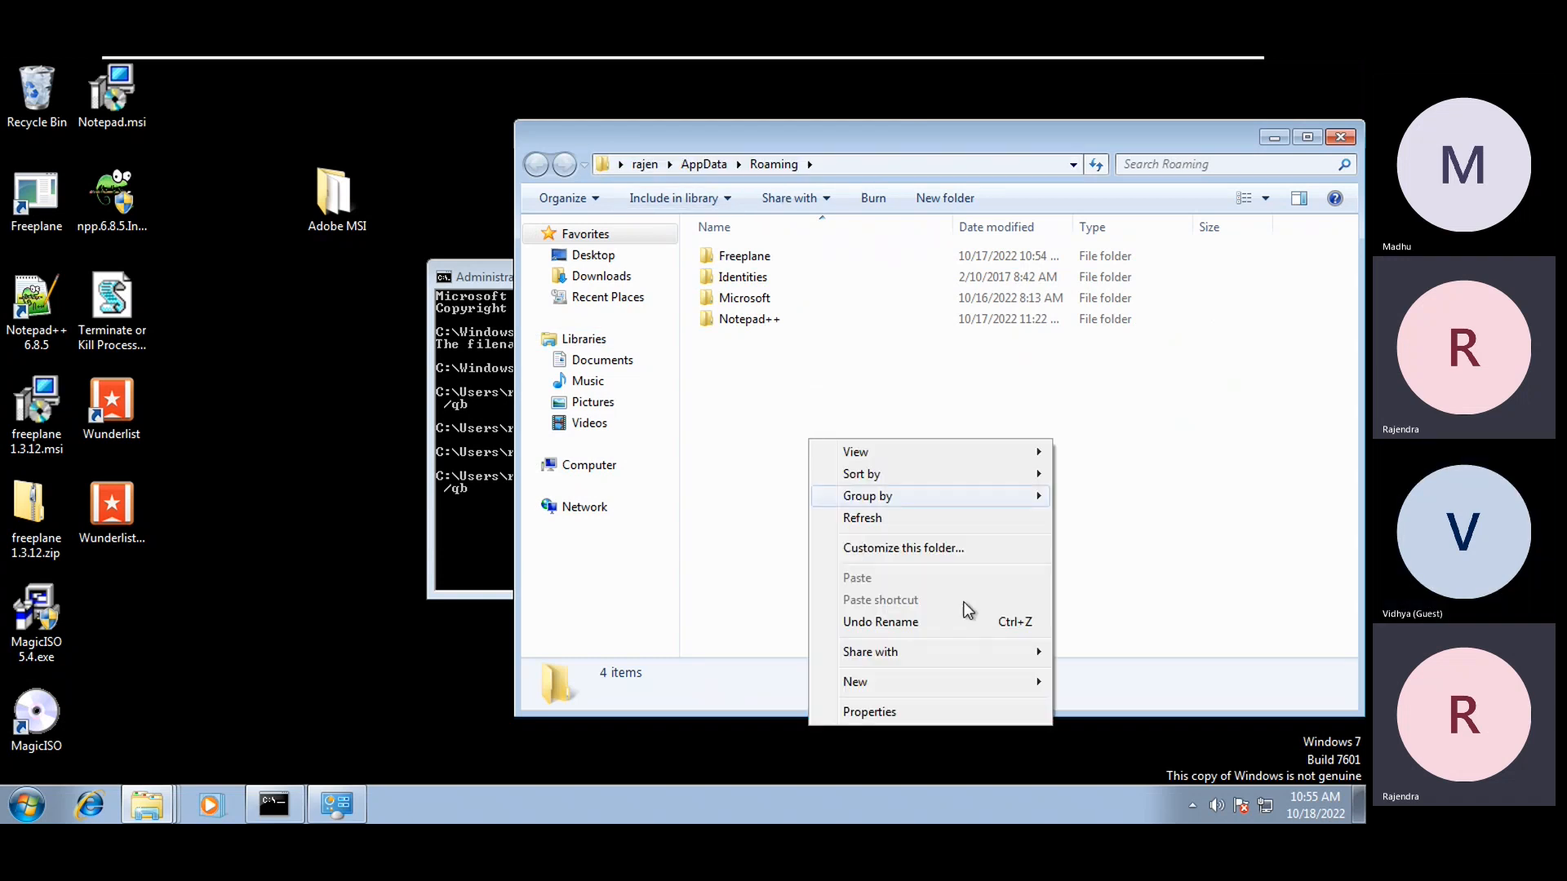
mouse_move(949, 684)
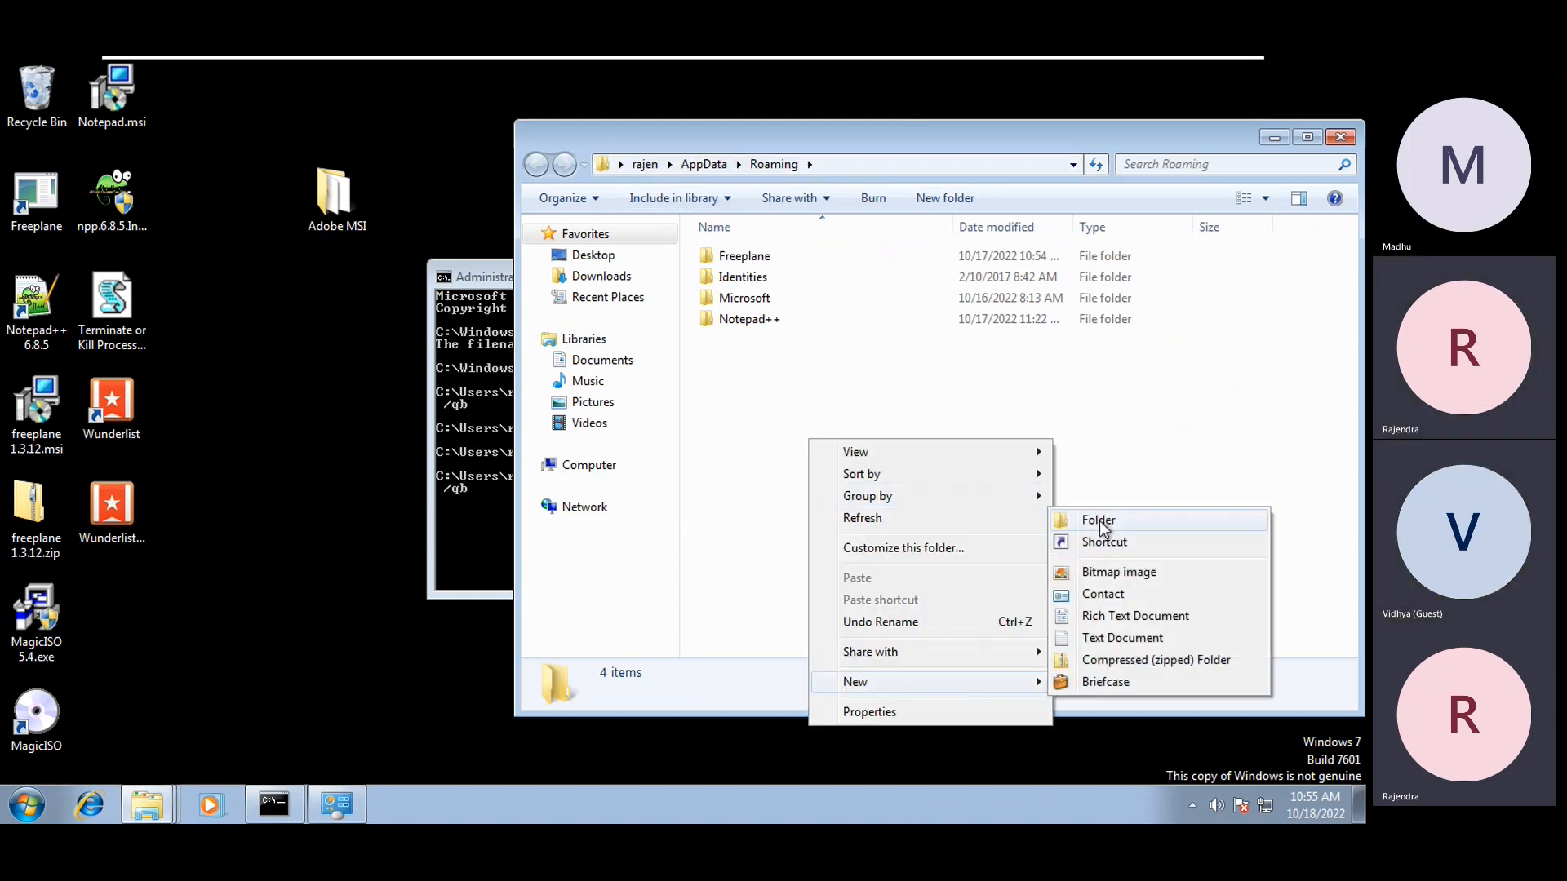
click(1104, 638)
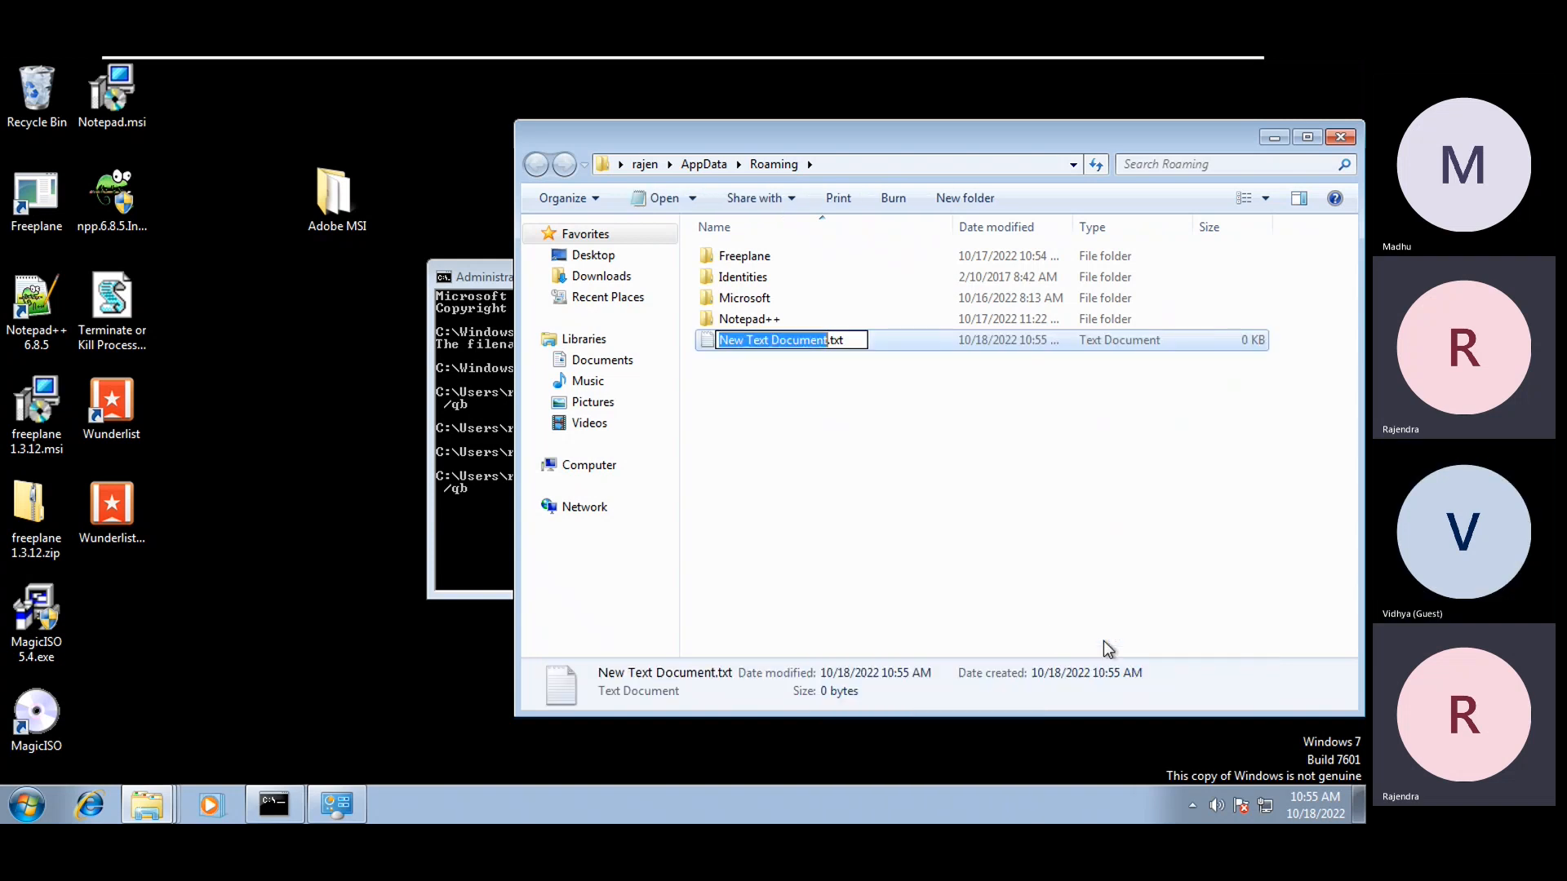
text(DE)
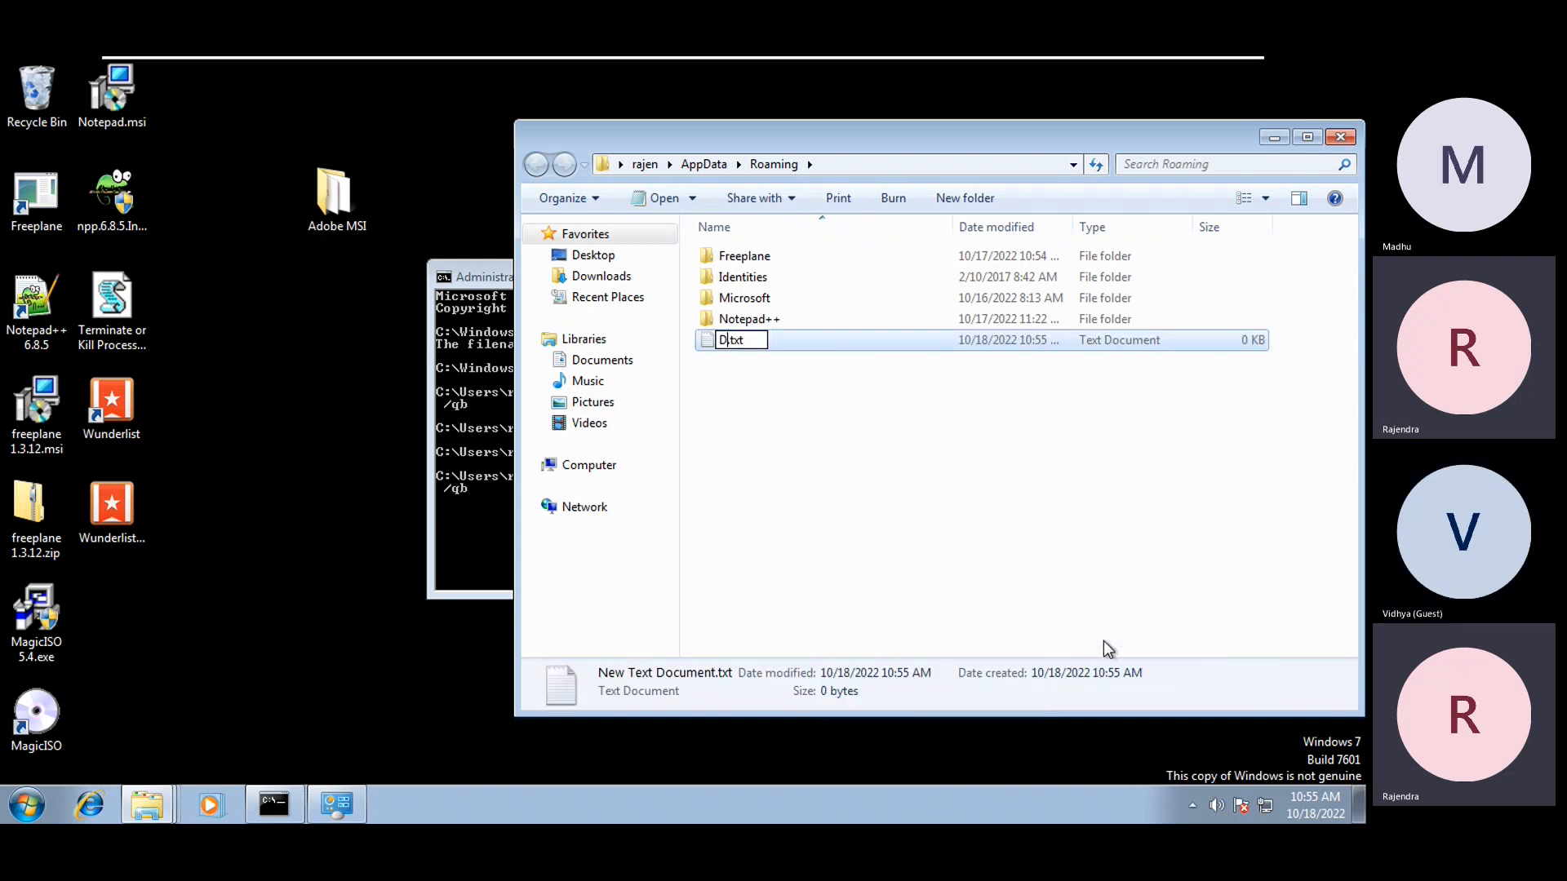
key(BackSpace)
key(BackSpace)
text(de)
key(BackSpace)
key(BackSpace)
text(os-settings)
key(Return)
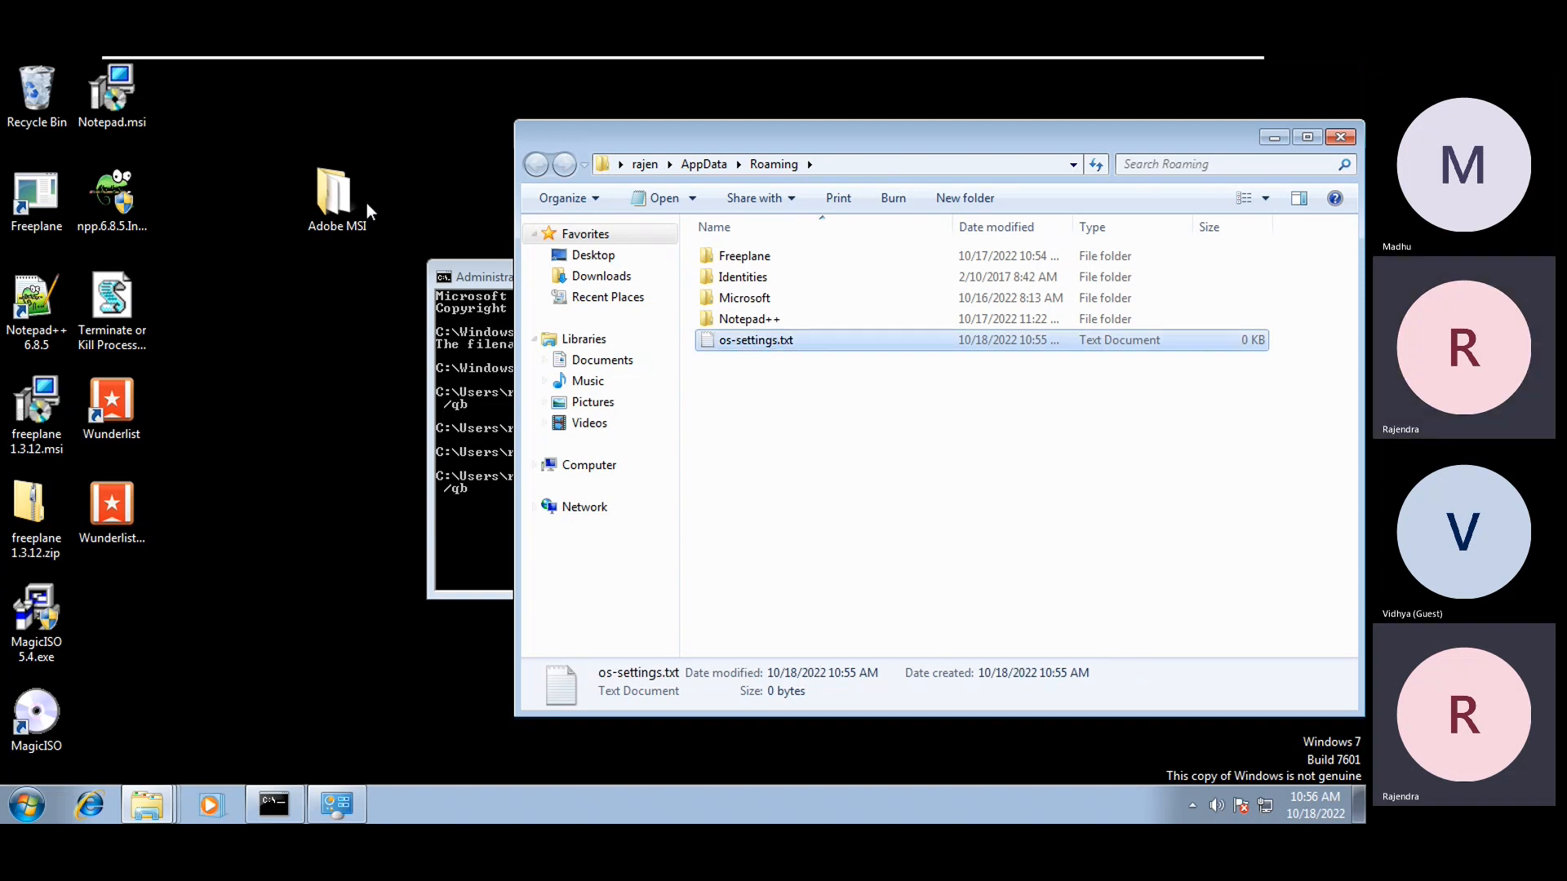
Confirm os-settings.txt is empty in Notepad, then display the Roaming folder's full path
double_click(726, 342)
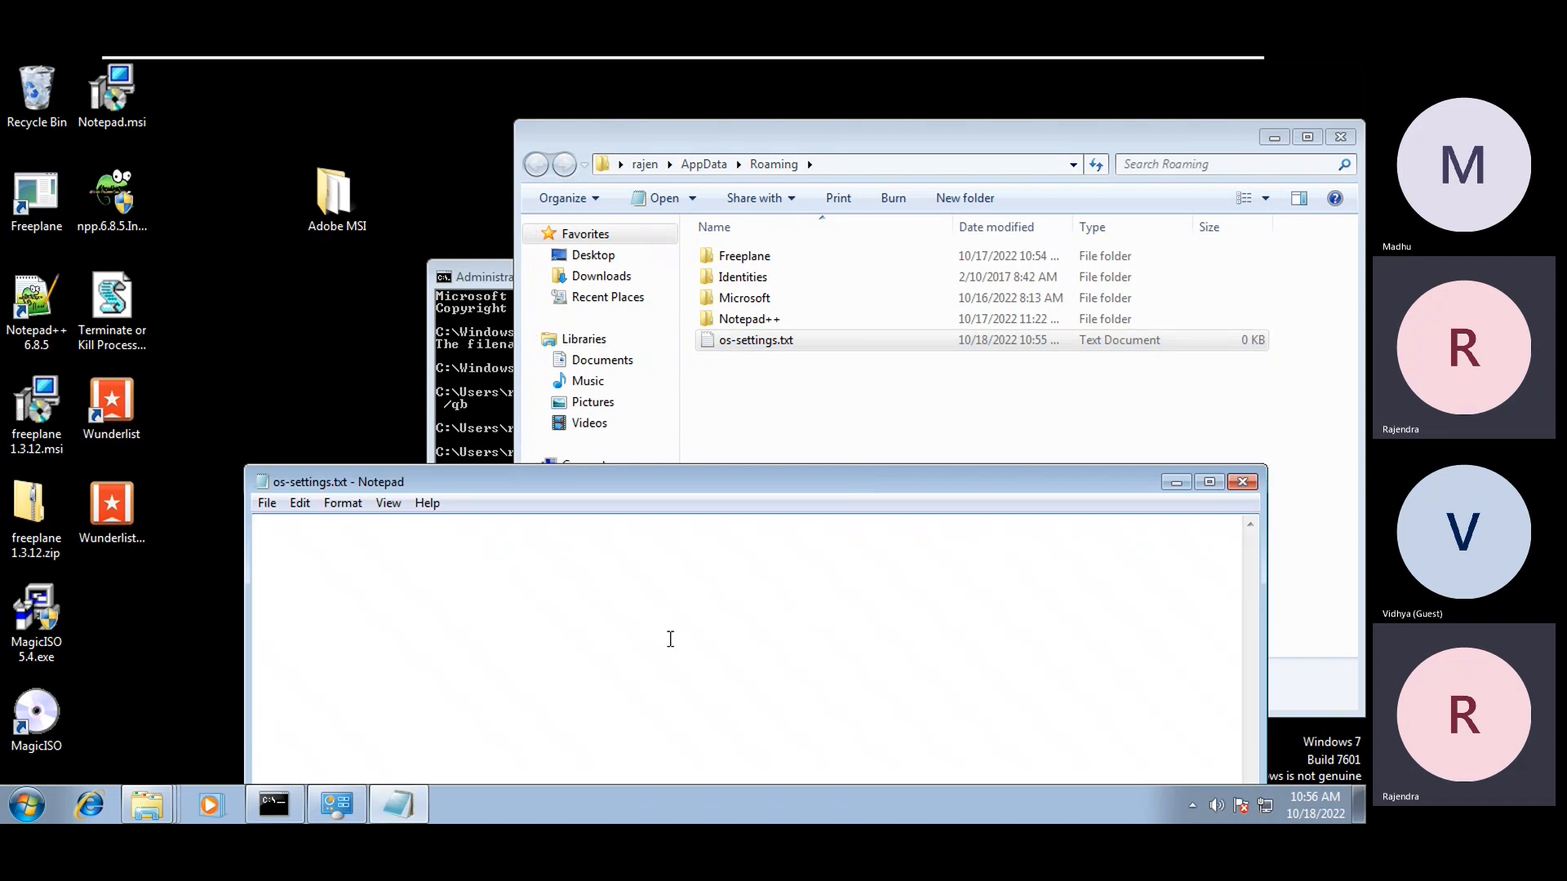
click(1243, 482)
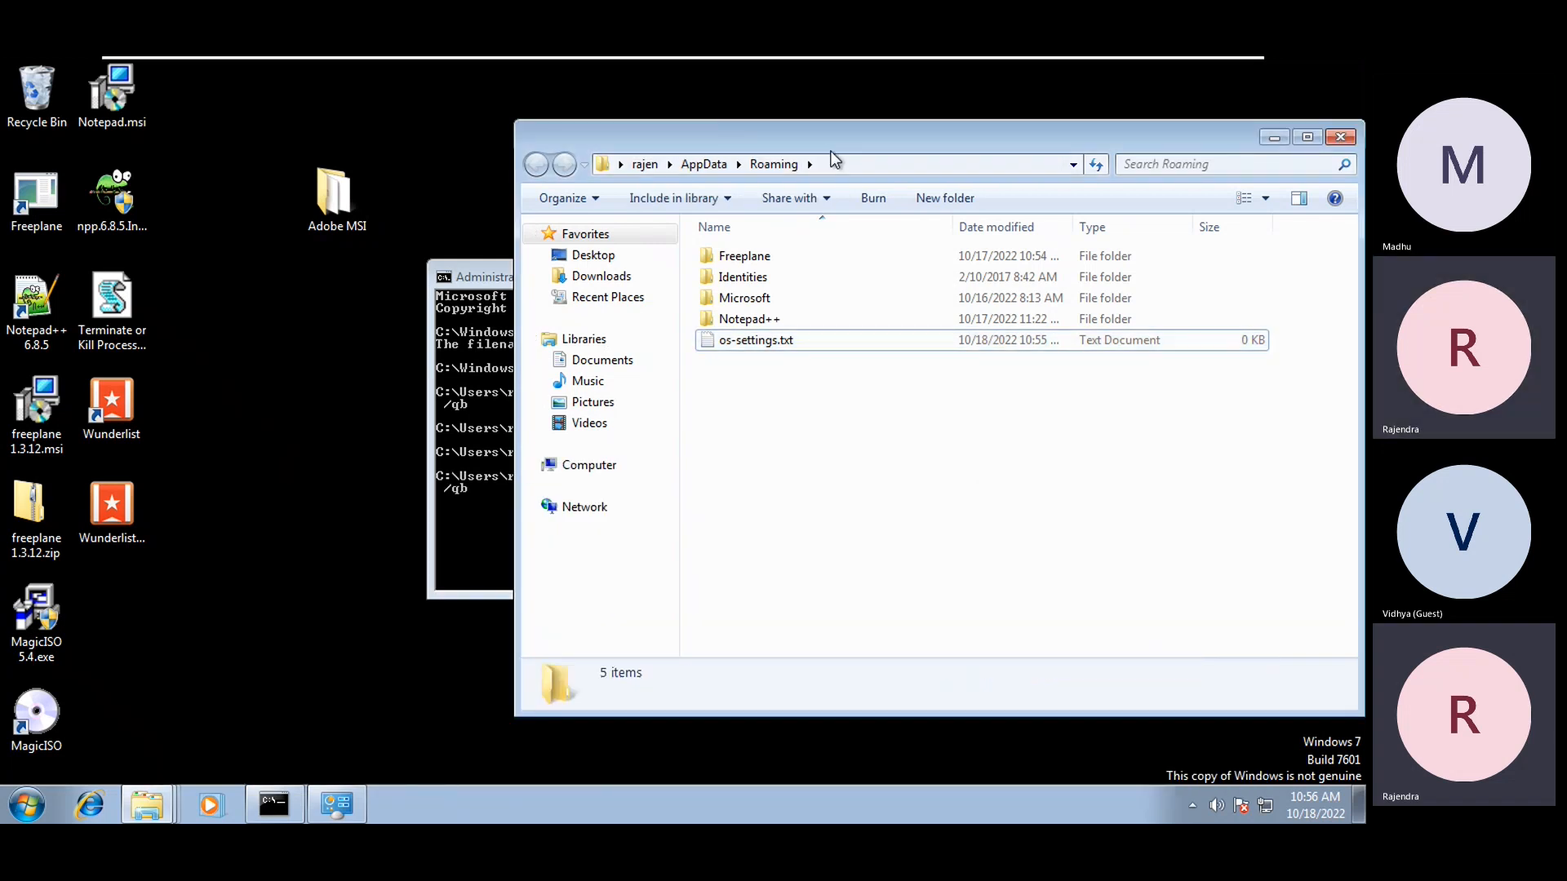
click(854, 164)
click(810, 477)
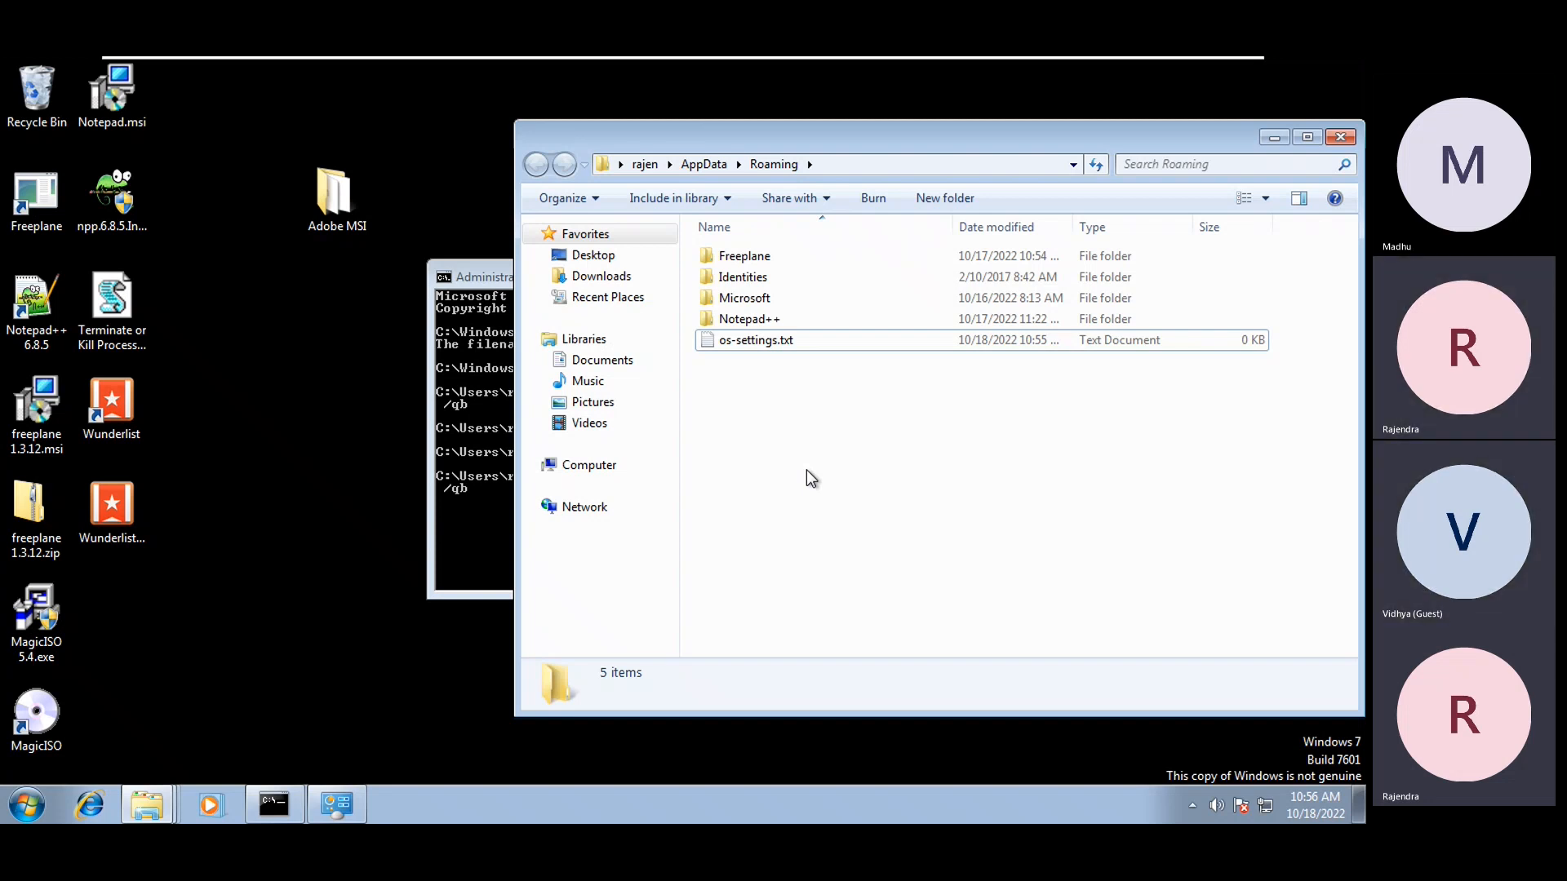
click(758, 343)
click(742, 339)
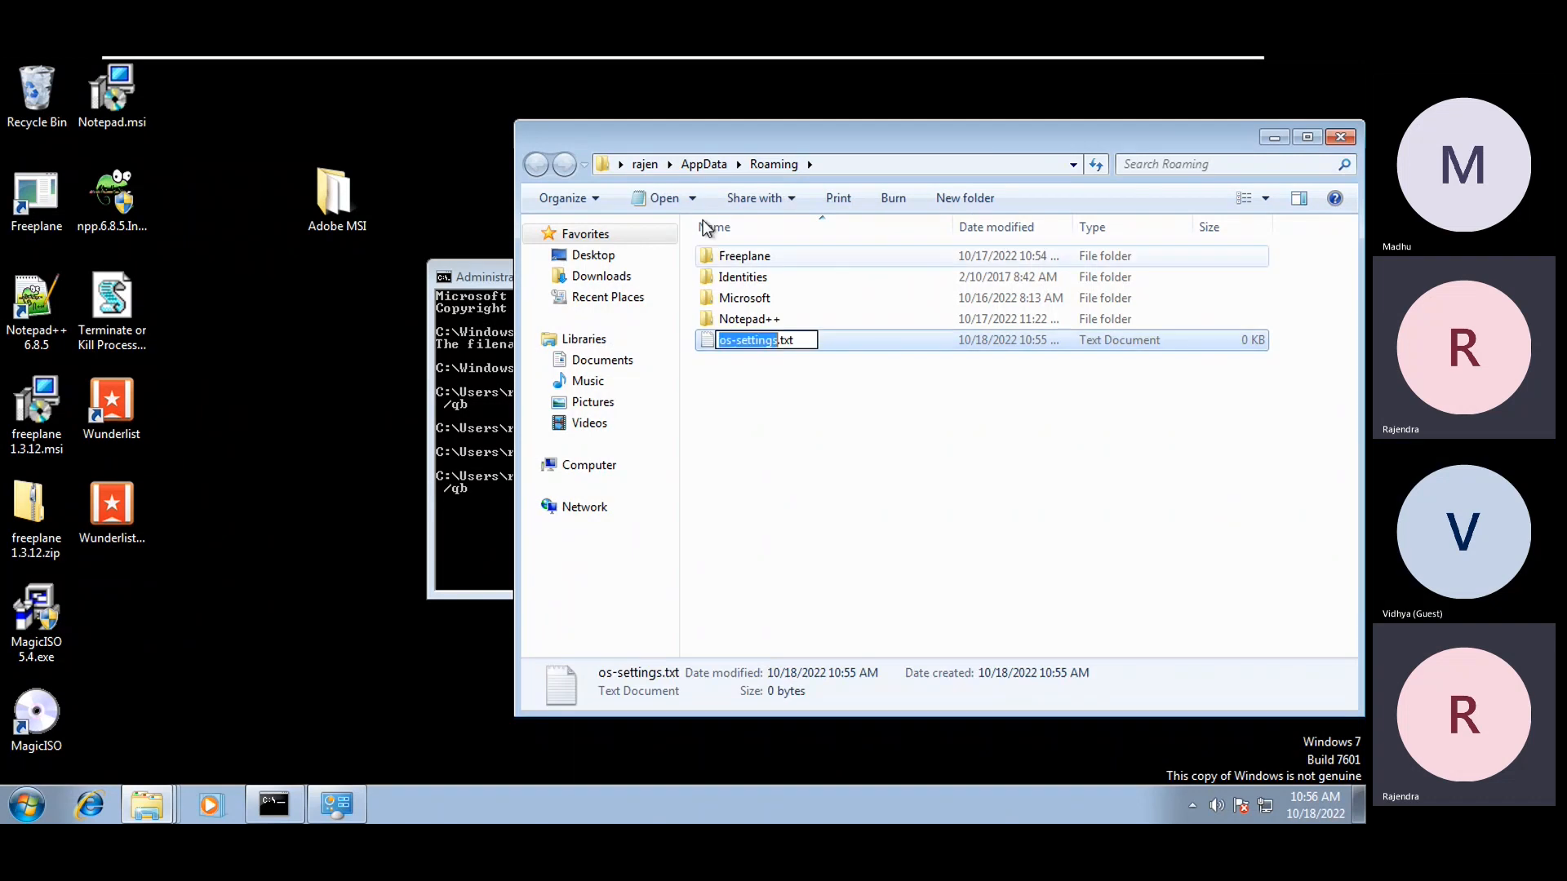
click(820, 163)
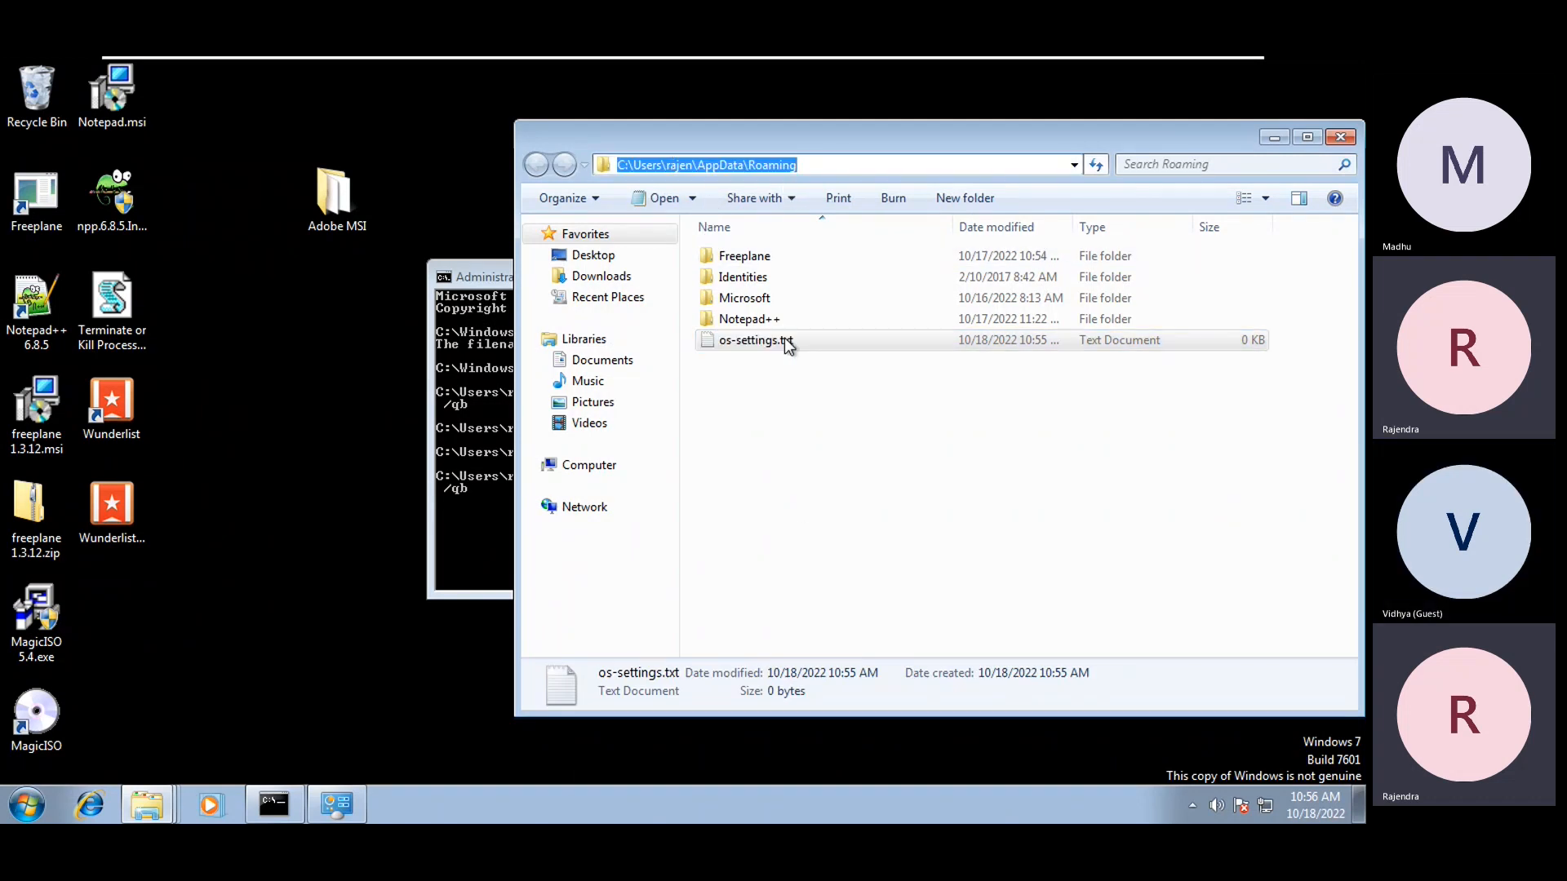
click(797, 577)
Go to Control Panel's Manage Accounts page under User Accounts and Family Safety
click(27, 806)
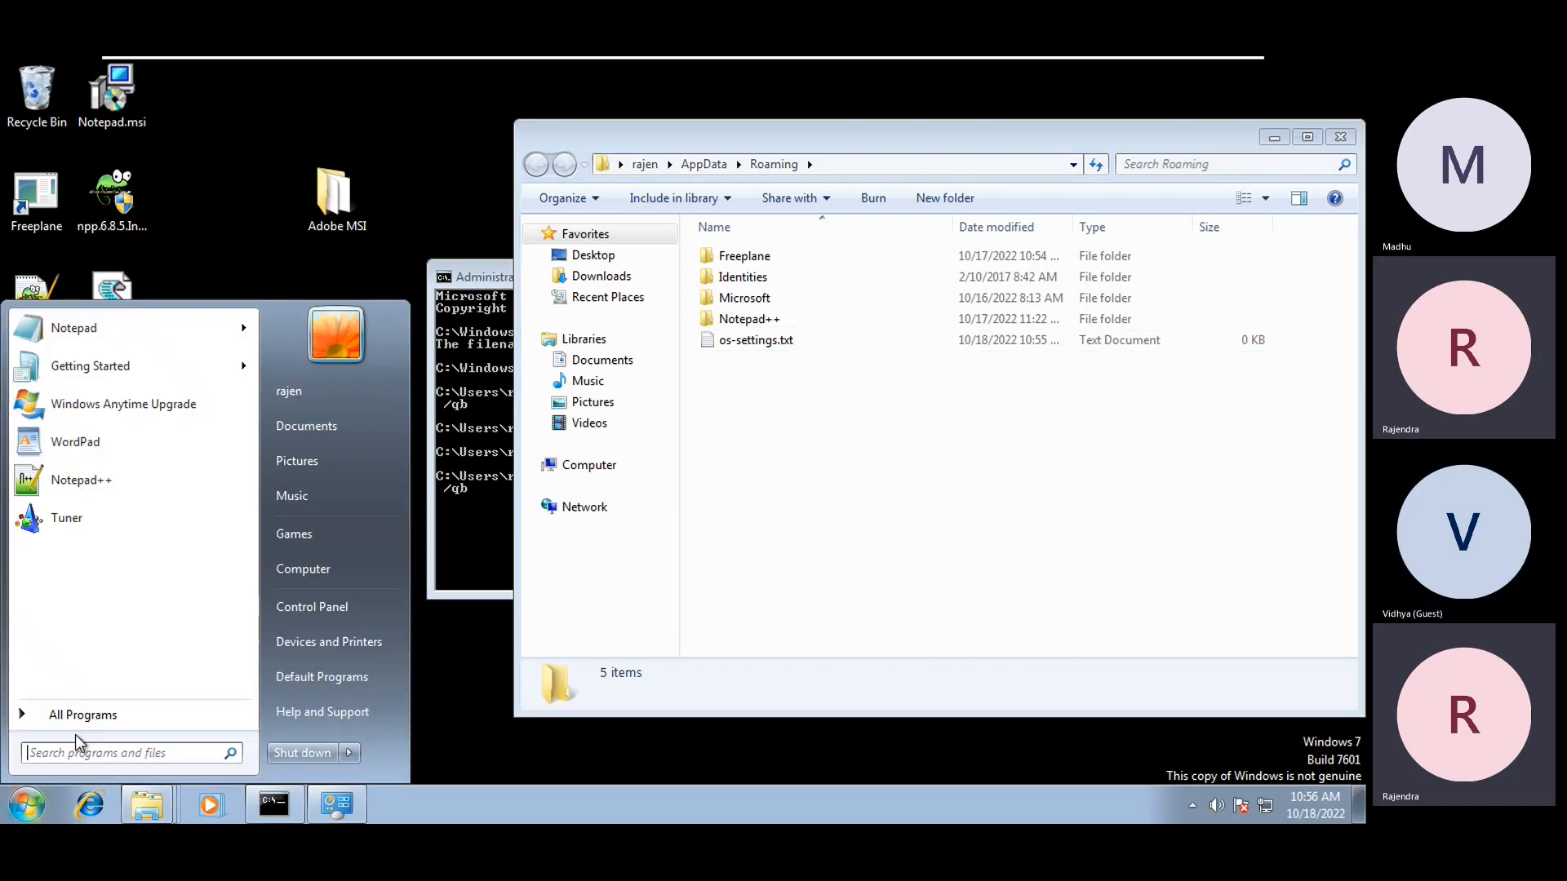
click(346, 754)
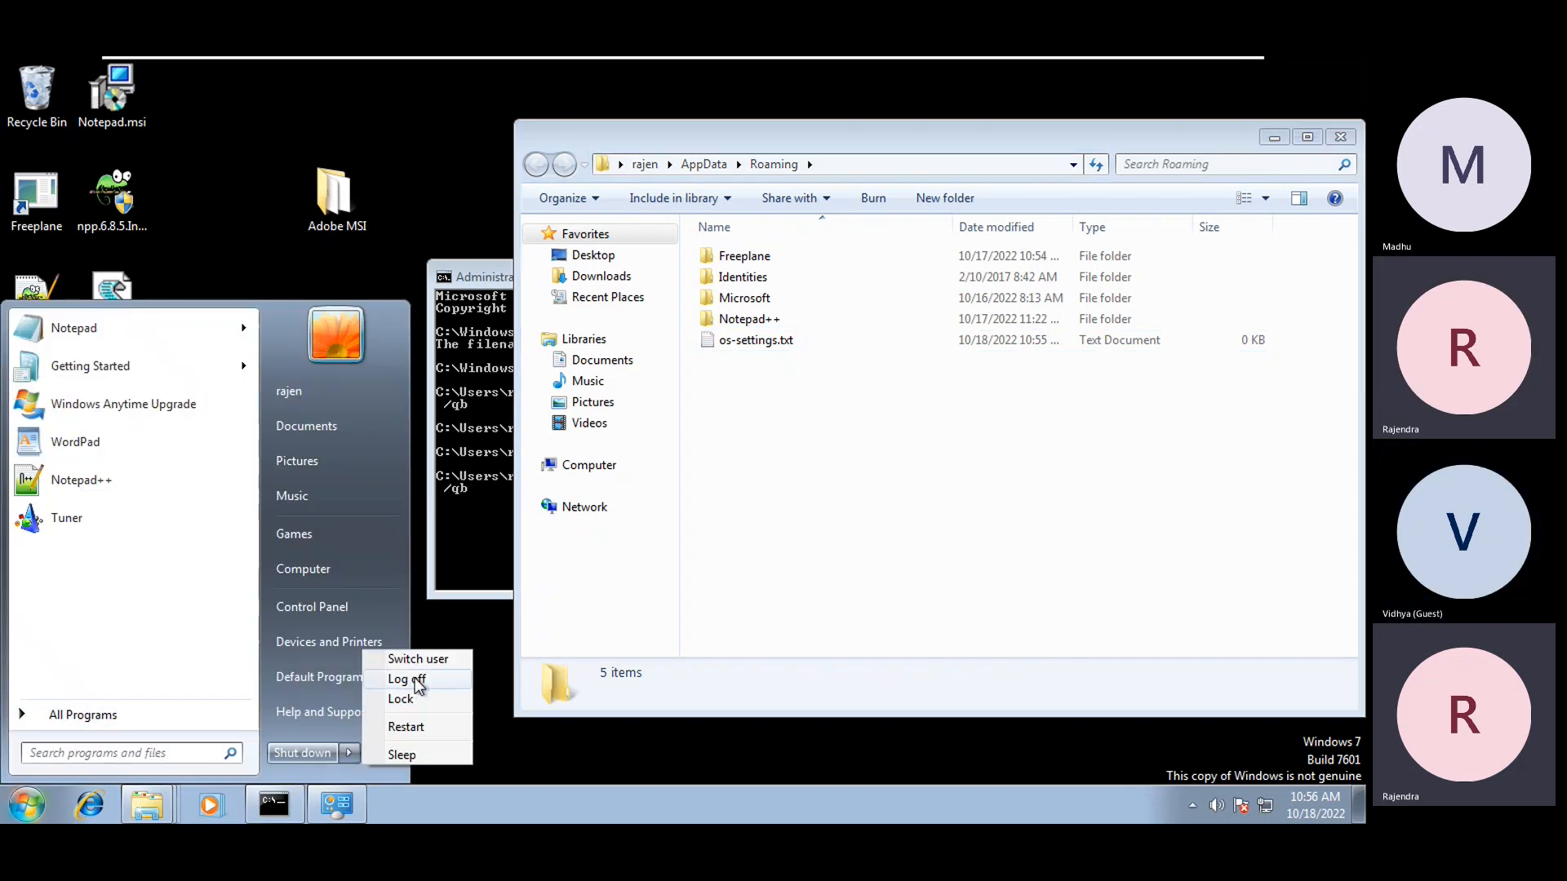
click(321, 605)
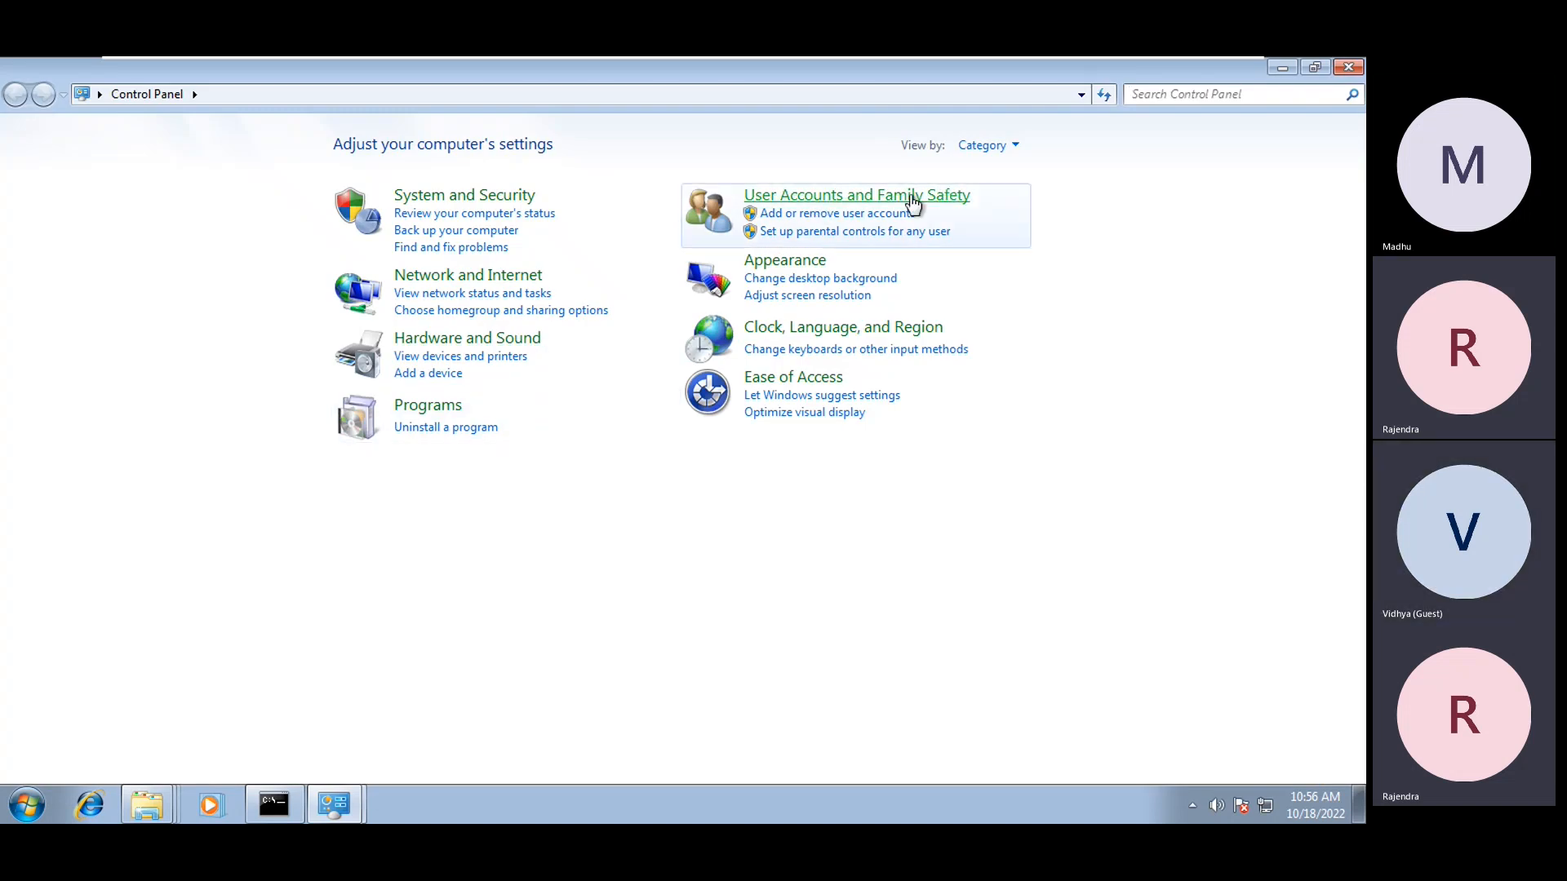
click(945, 192)
click(373, 163)
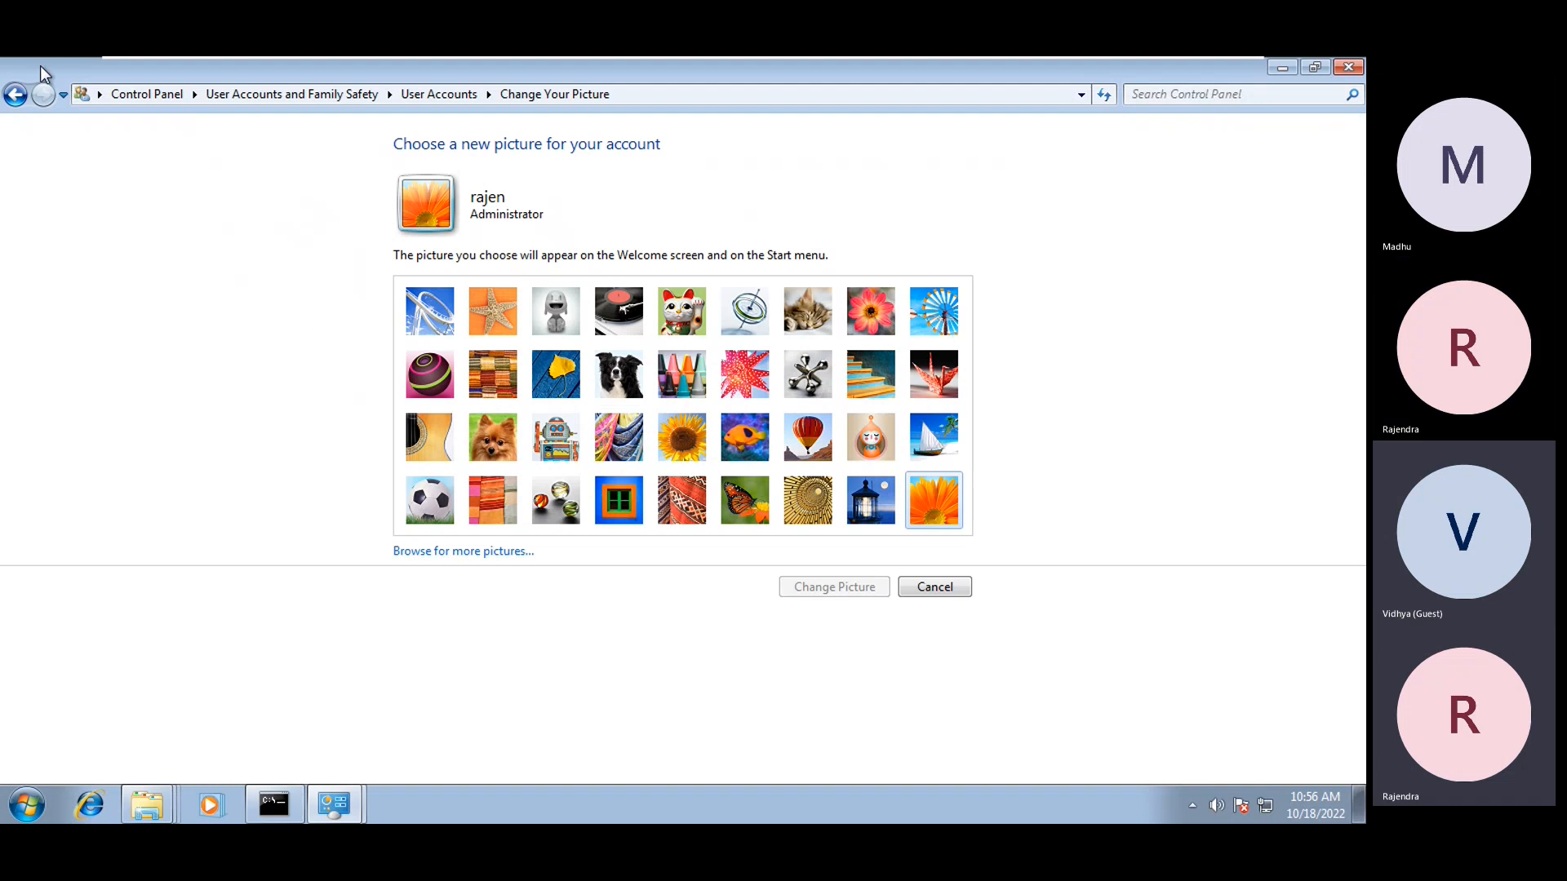
click(16, 95)
click(500, 161)
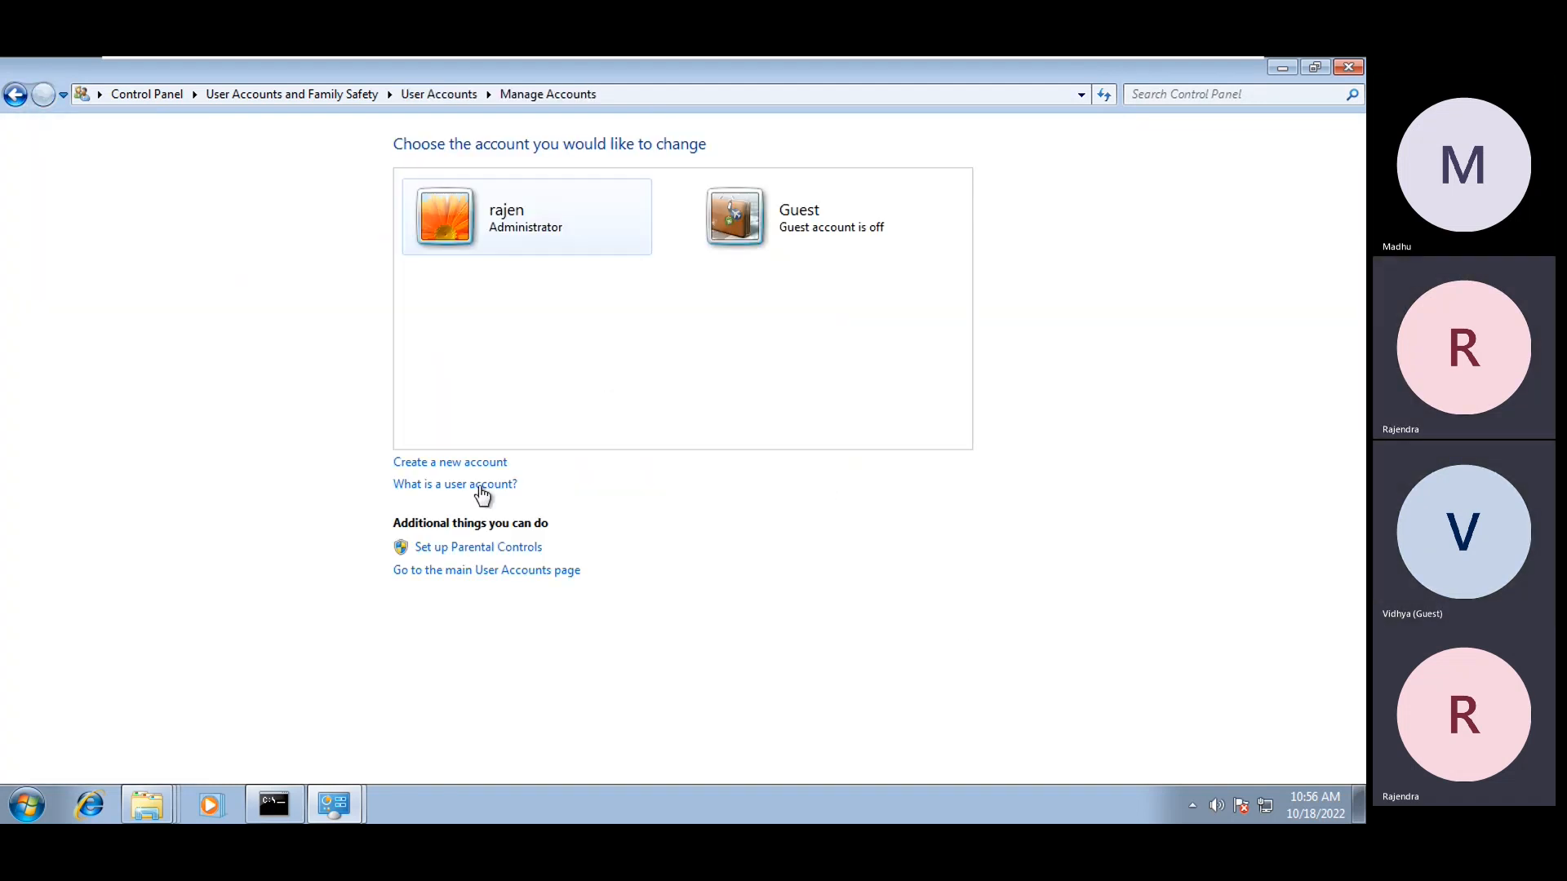
Create a new Standard user account, entering the user's name
click(475, 463)
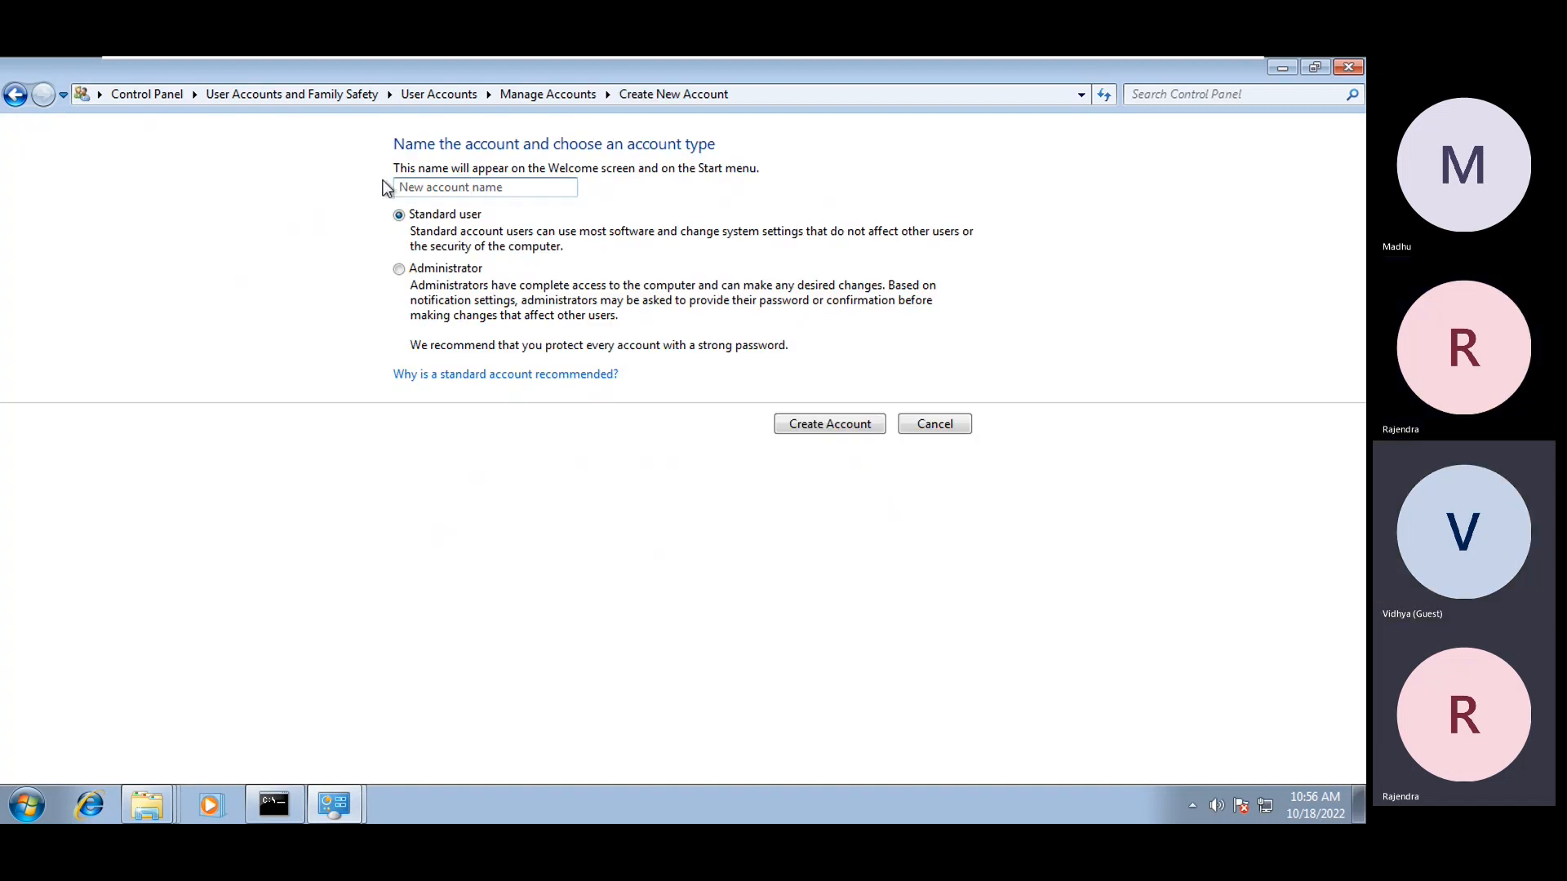
text(Vidhya)
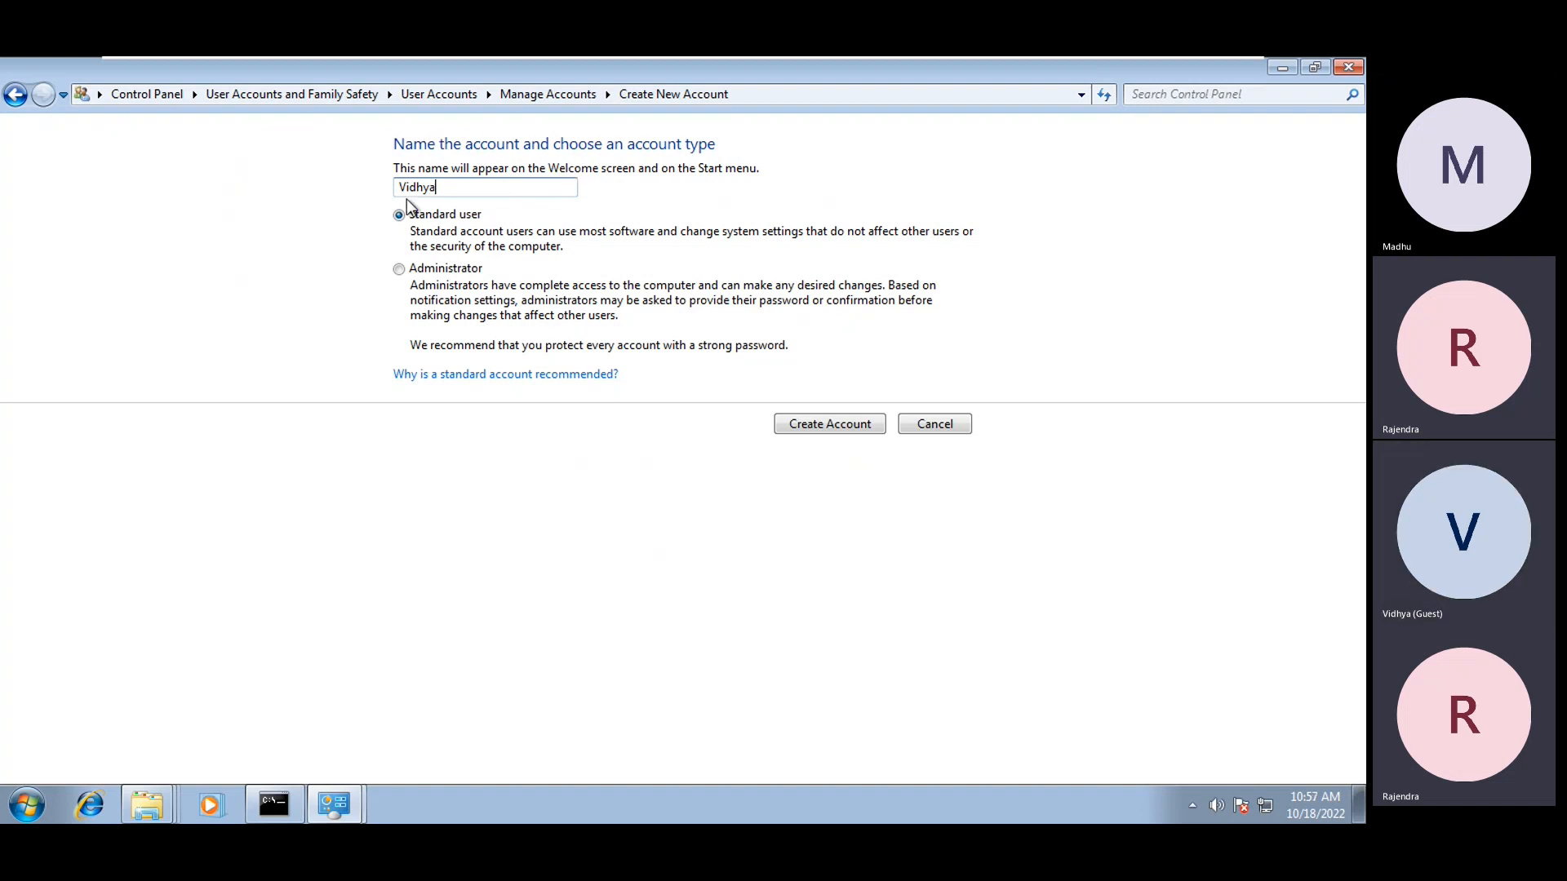
click(855, 423)
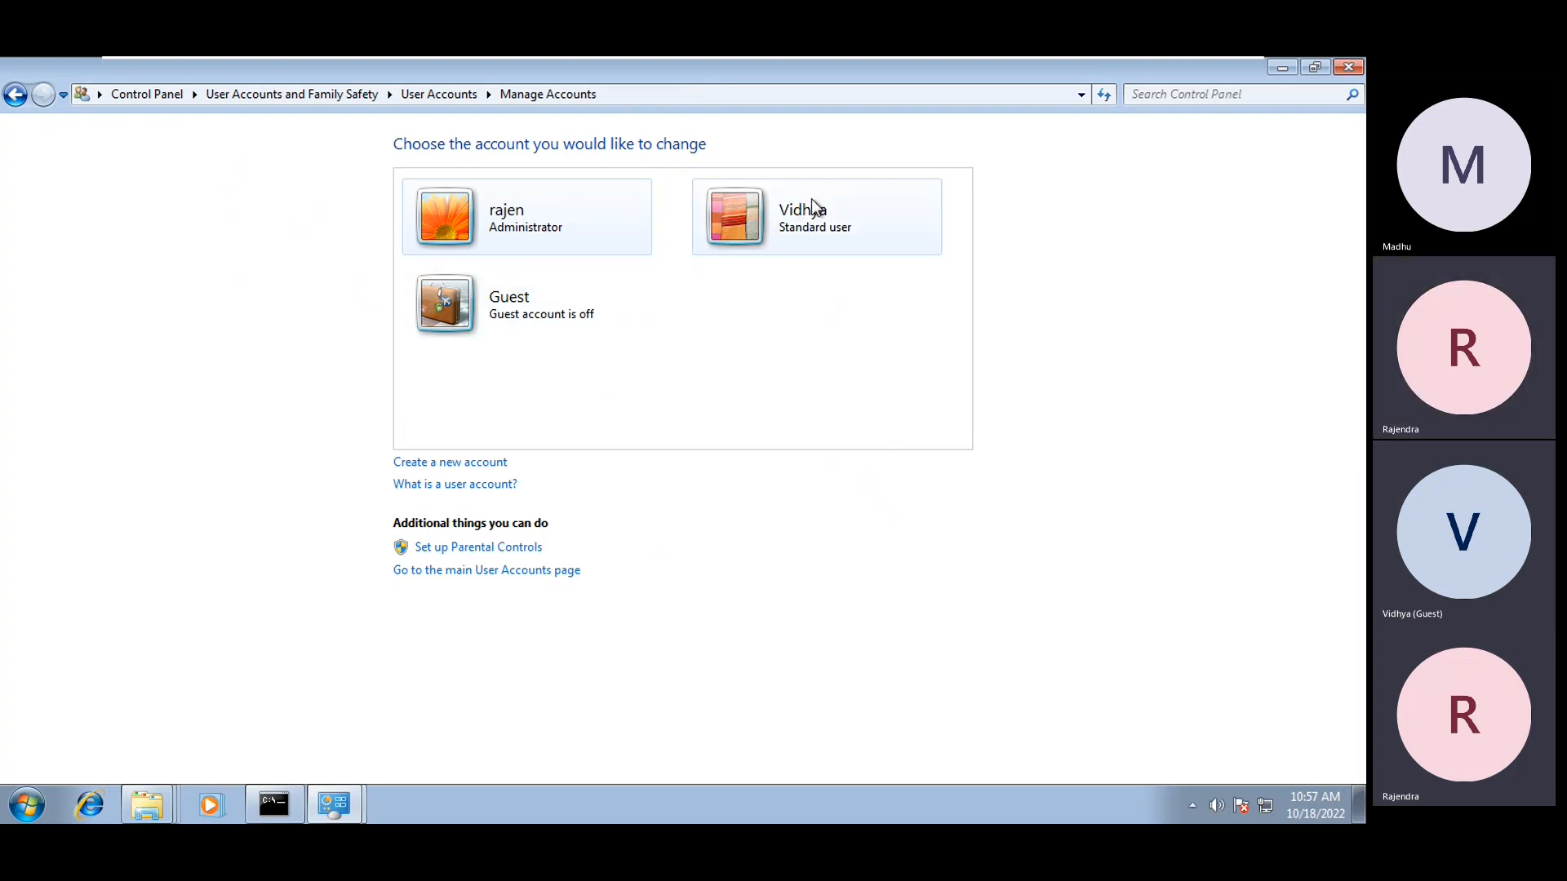
Log off, sign in as the new standard user, and cancel the Windows Activation prompt
click(32, 803)
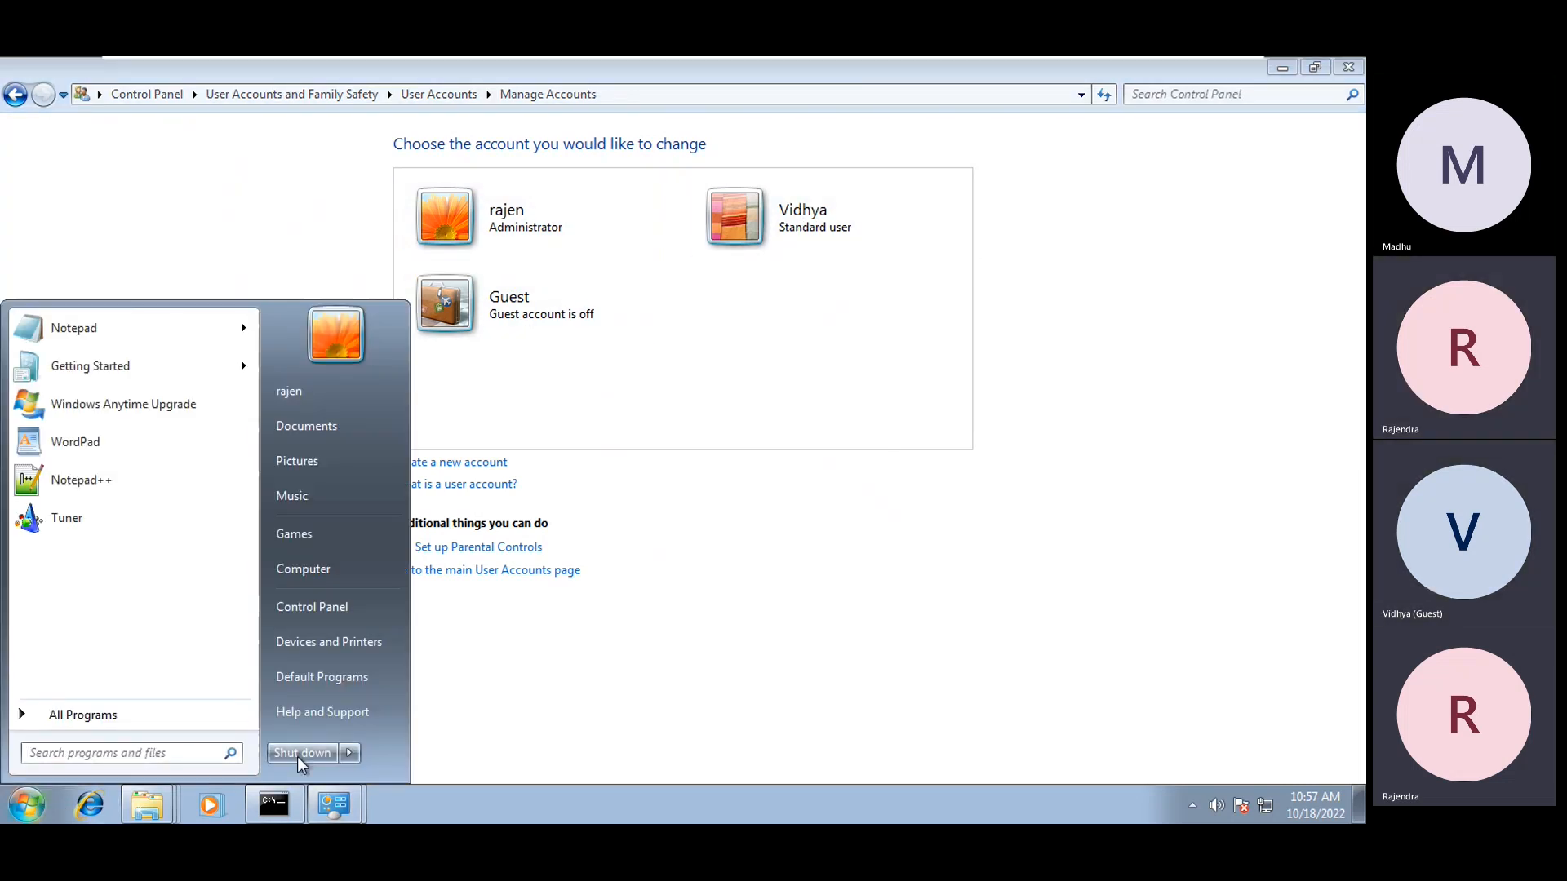
click(357, 753)
click(415, 684)
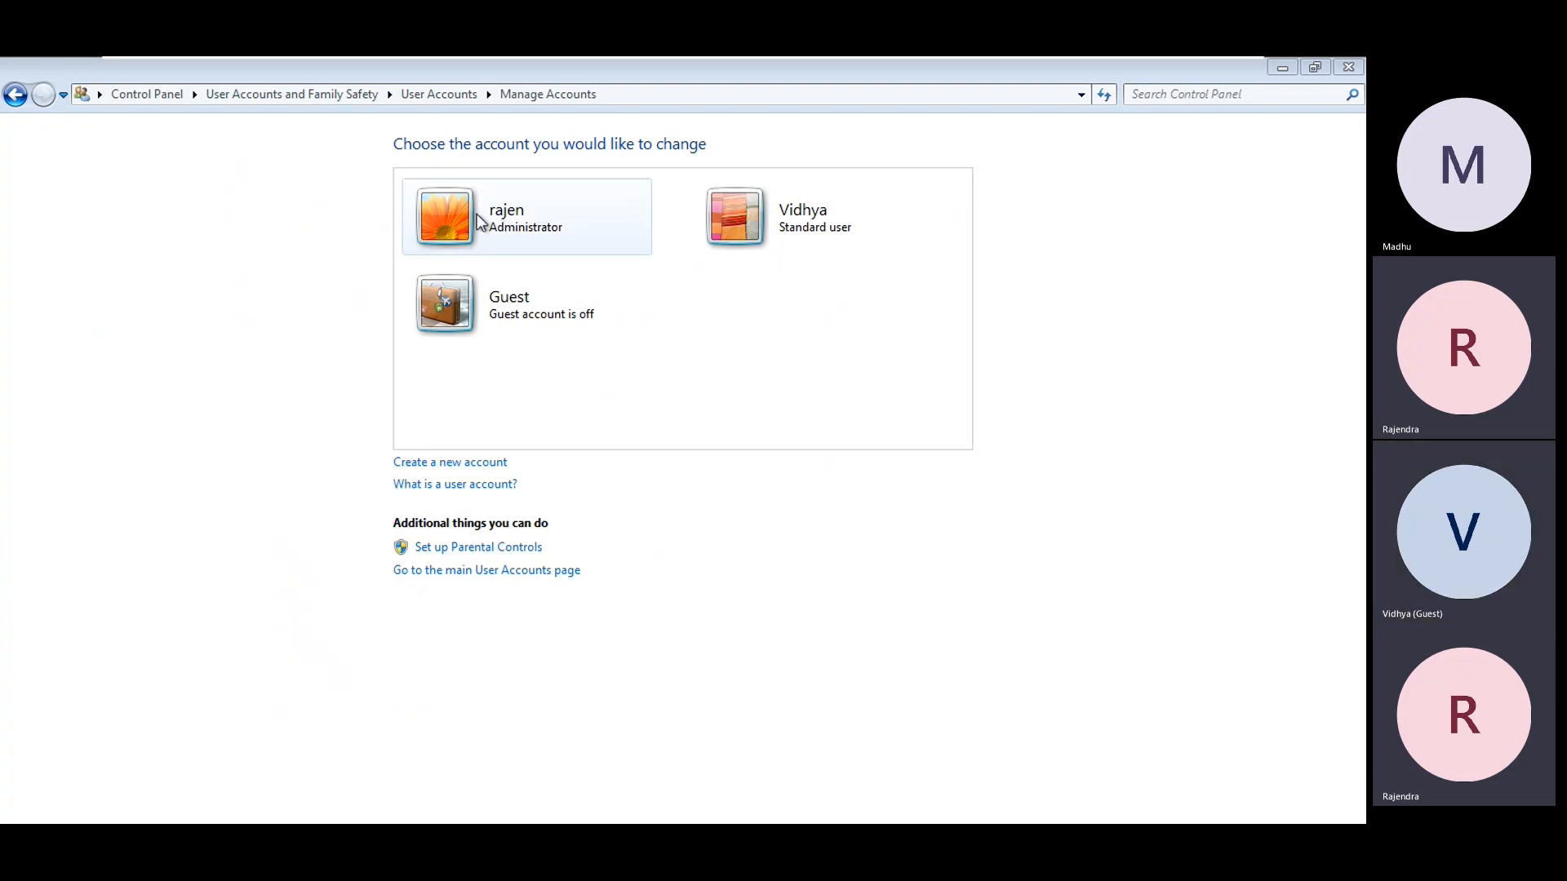
key(super+d)
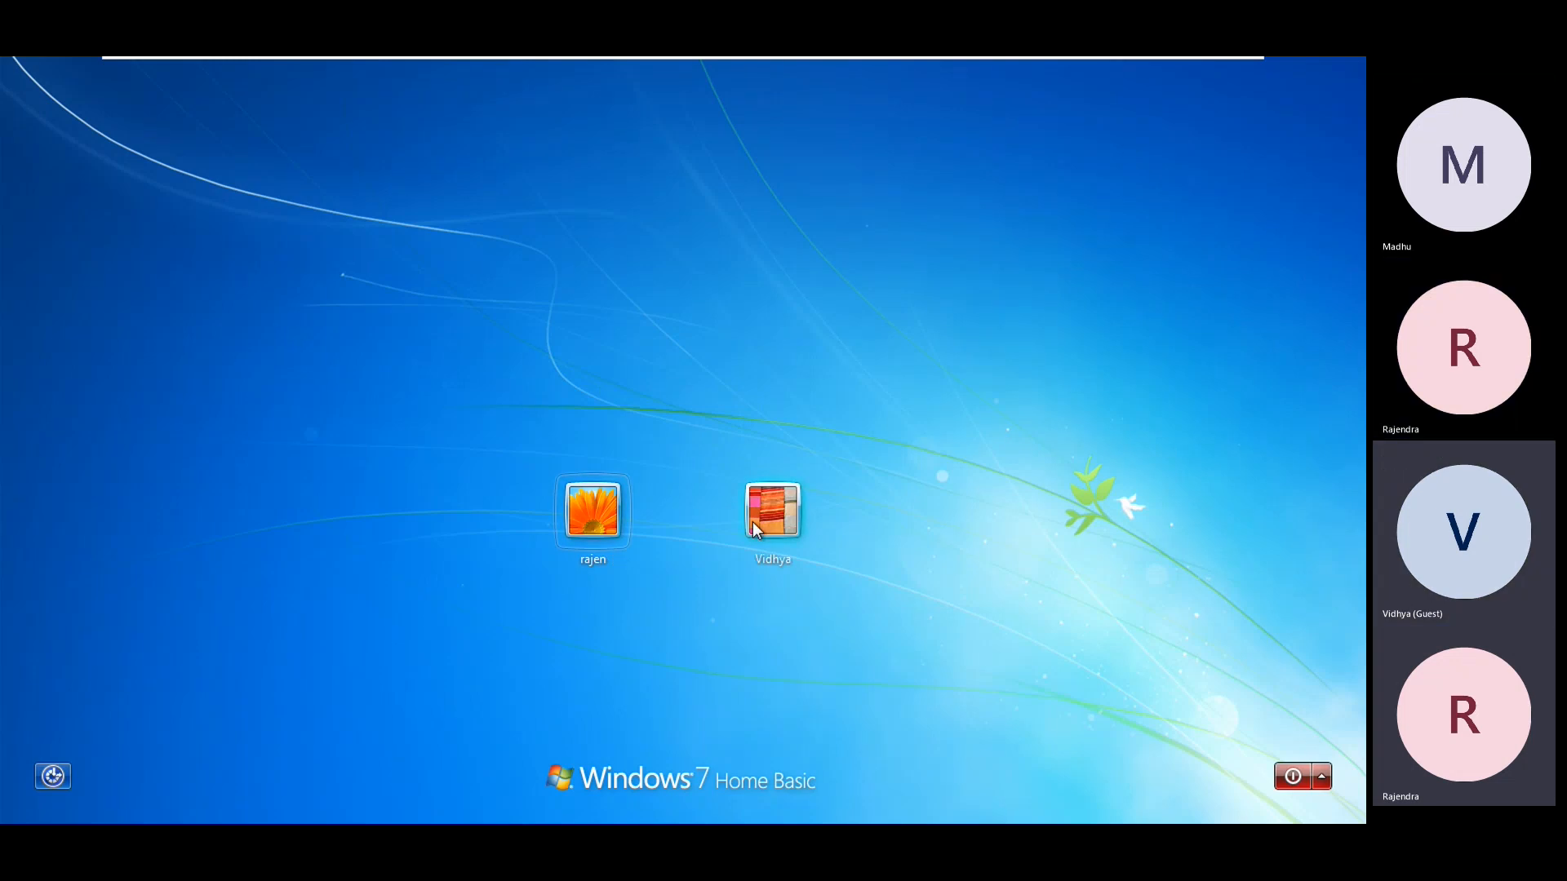
click(753, 523)
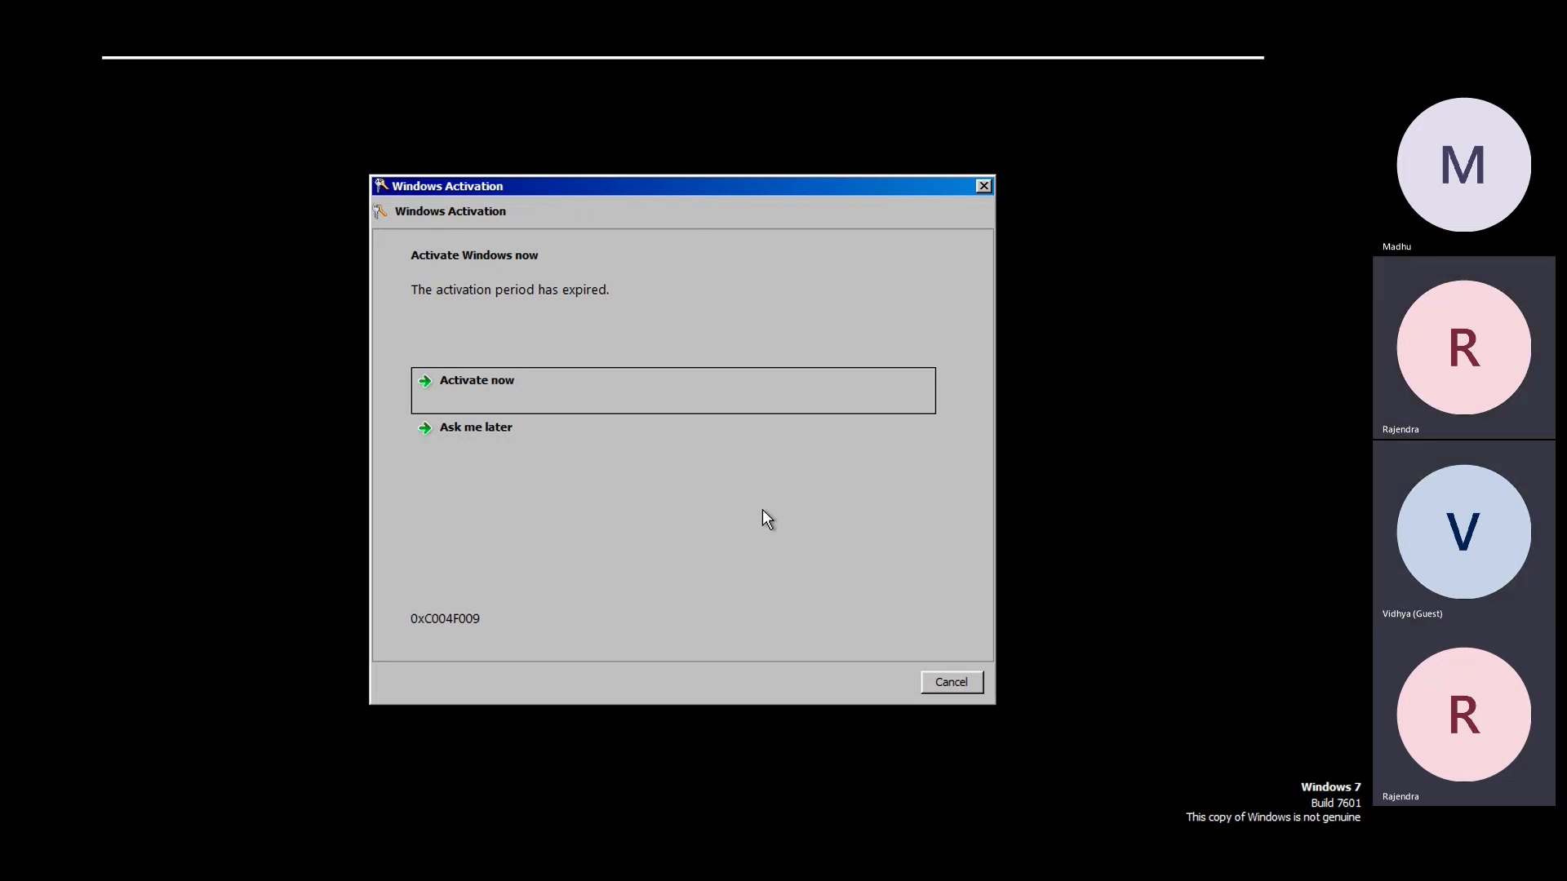
click(950, 677)
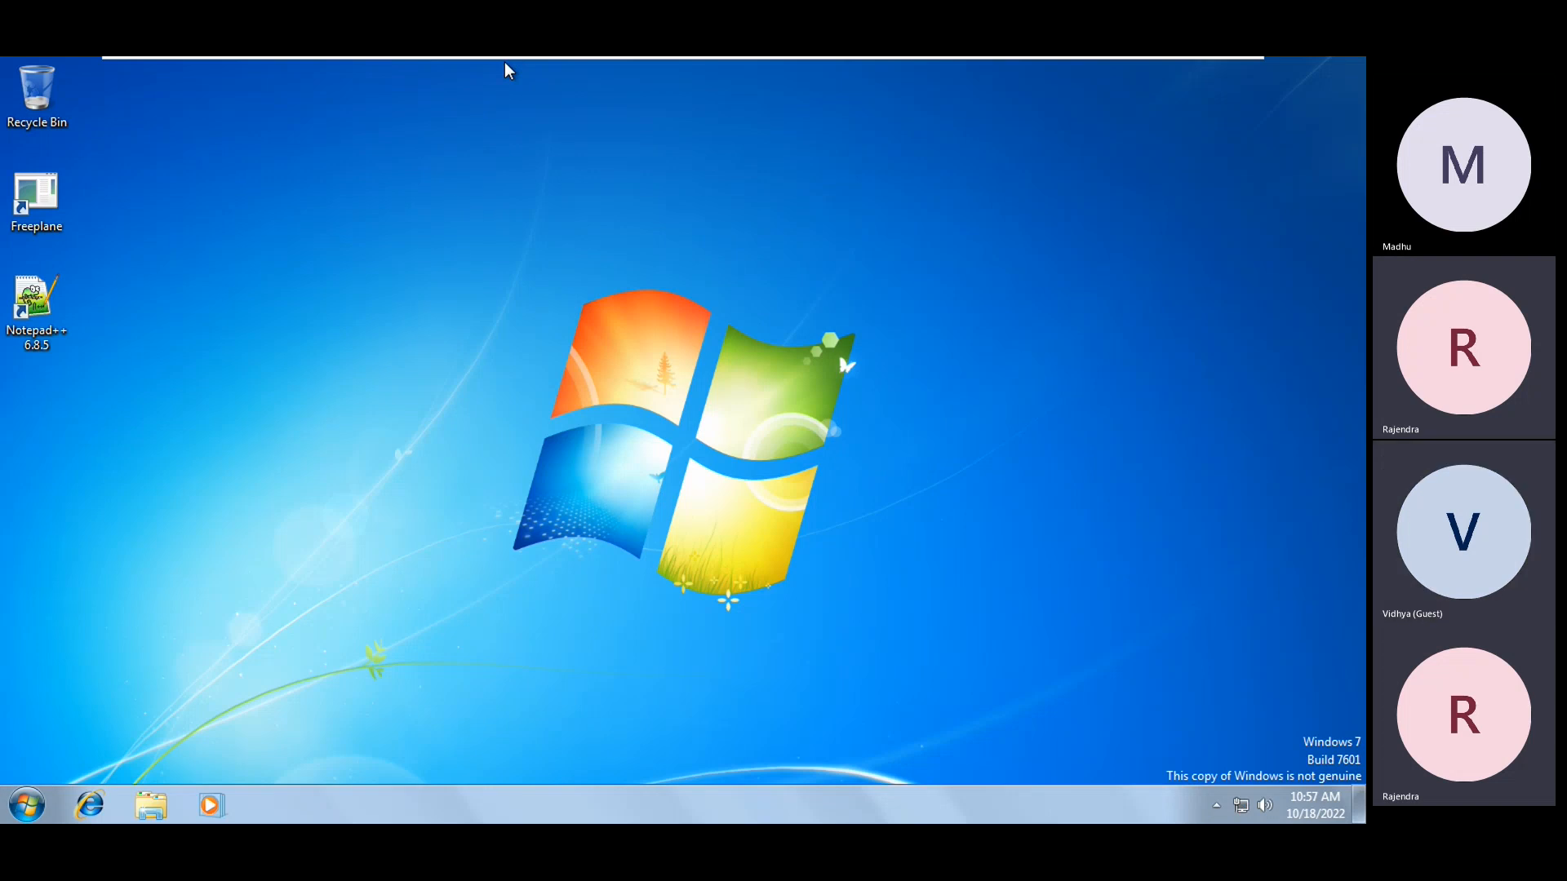
Open %appdata% from the Run box and show the new user's Roaming folder path
key(super+r)
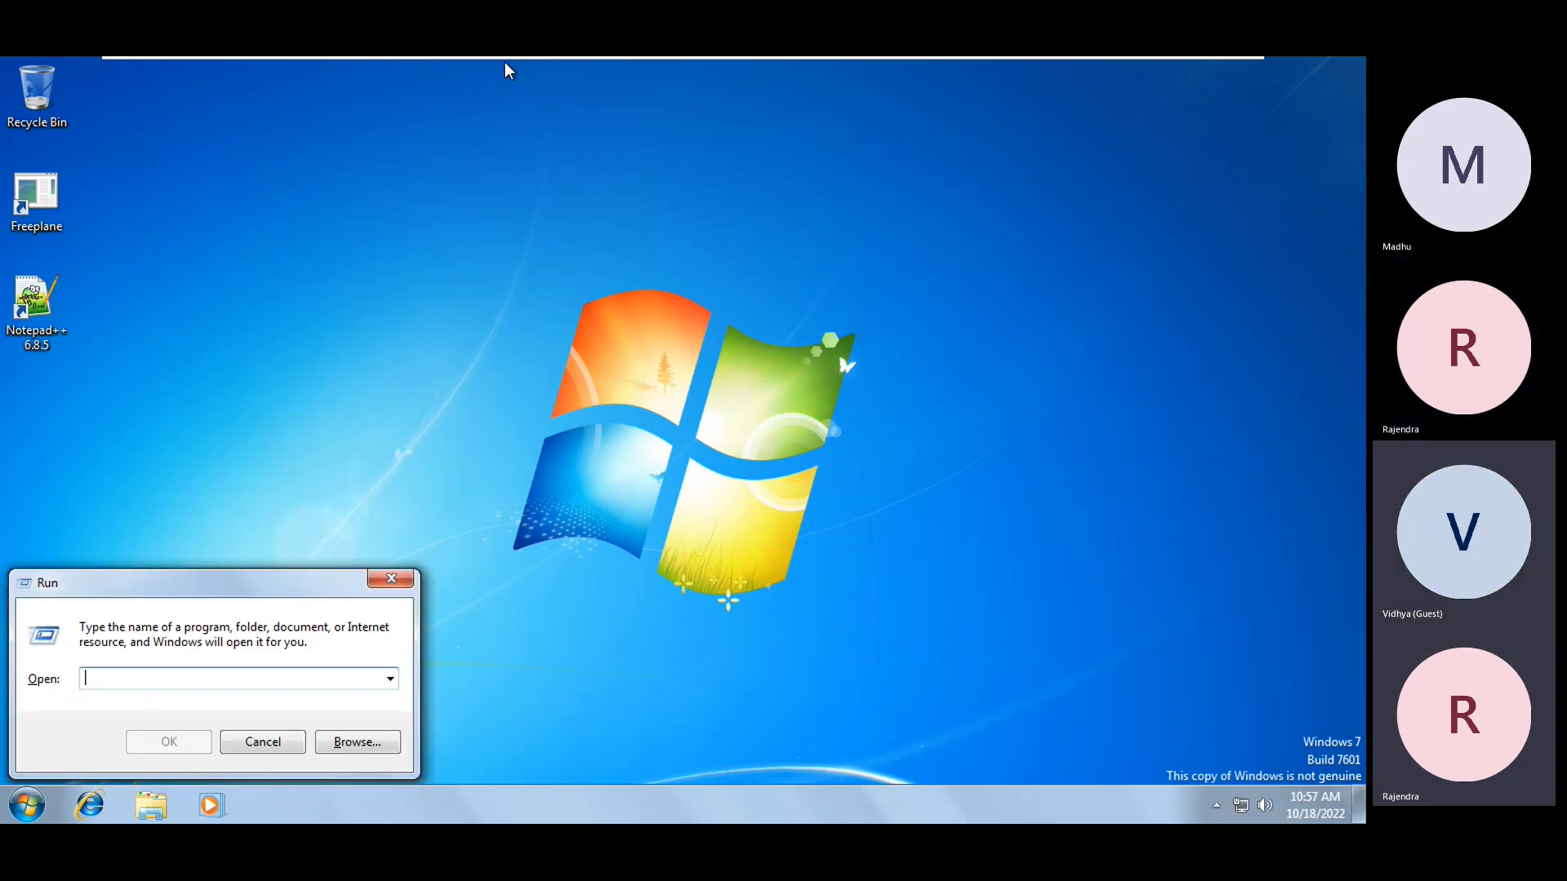
text(%%)
key(Left)
text(appdata)
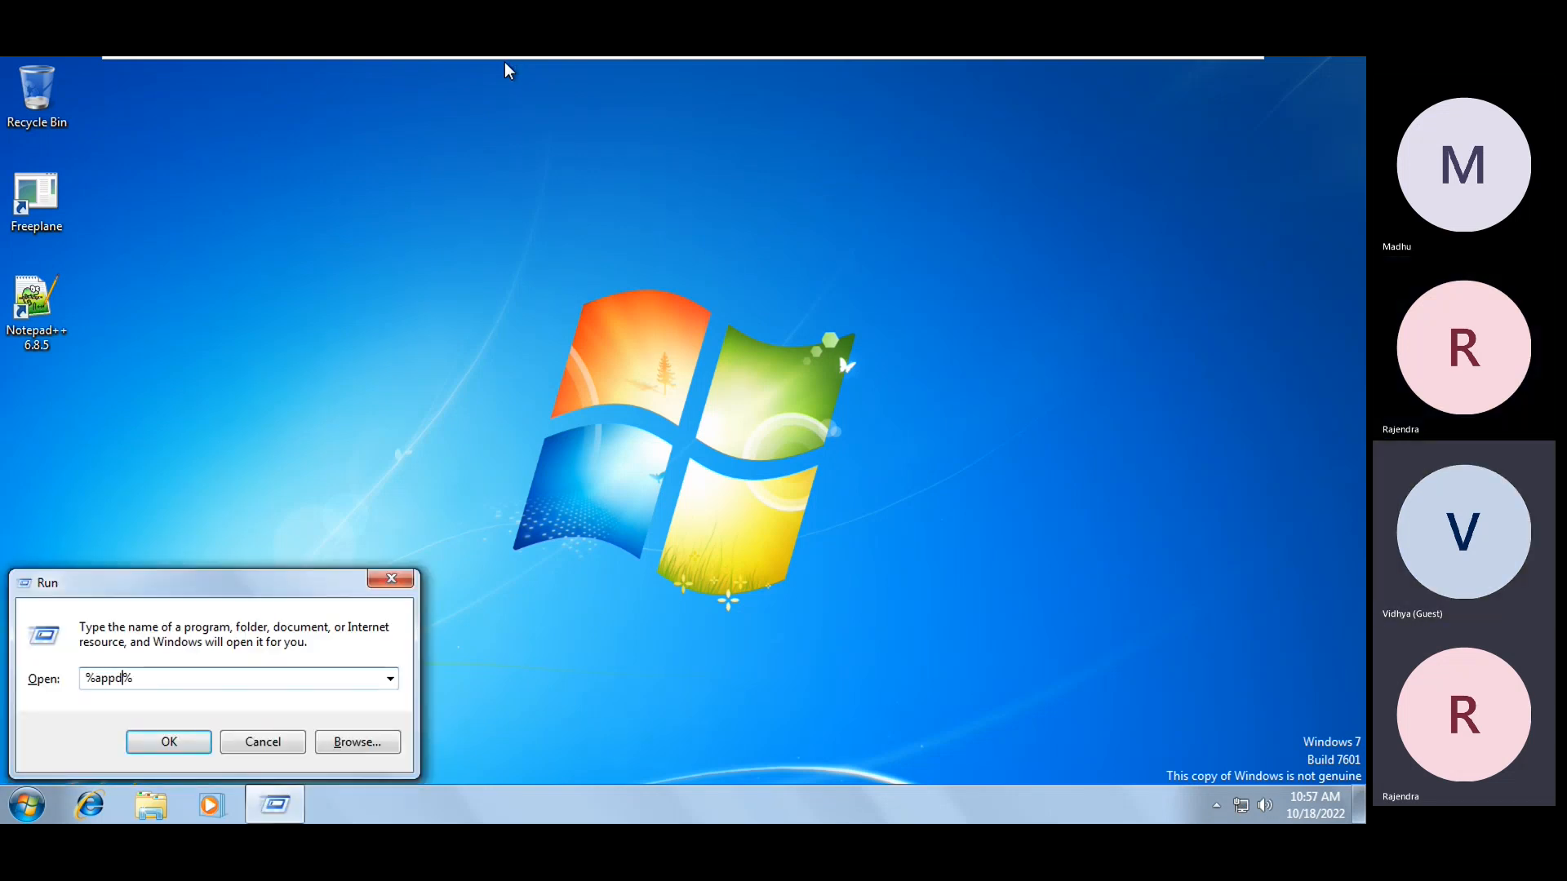
key(Return)
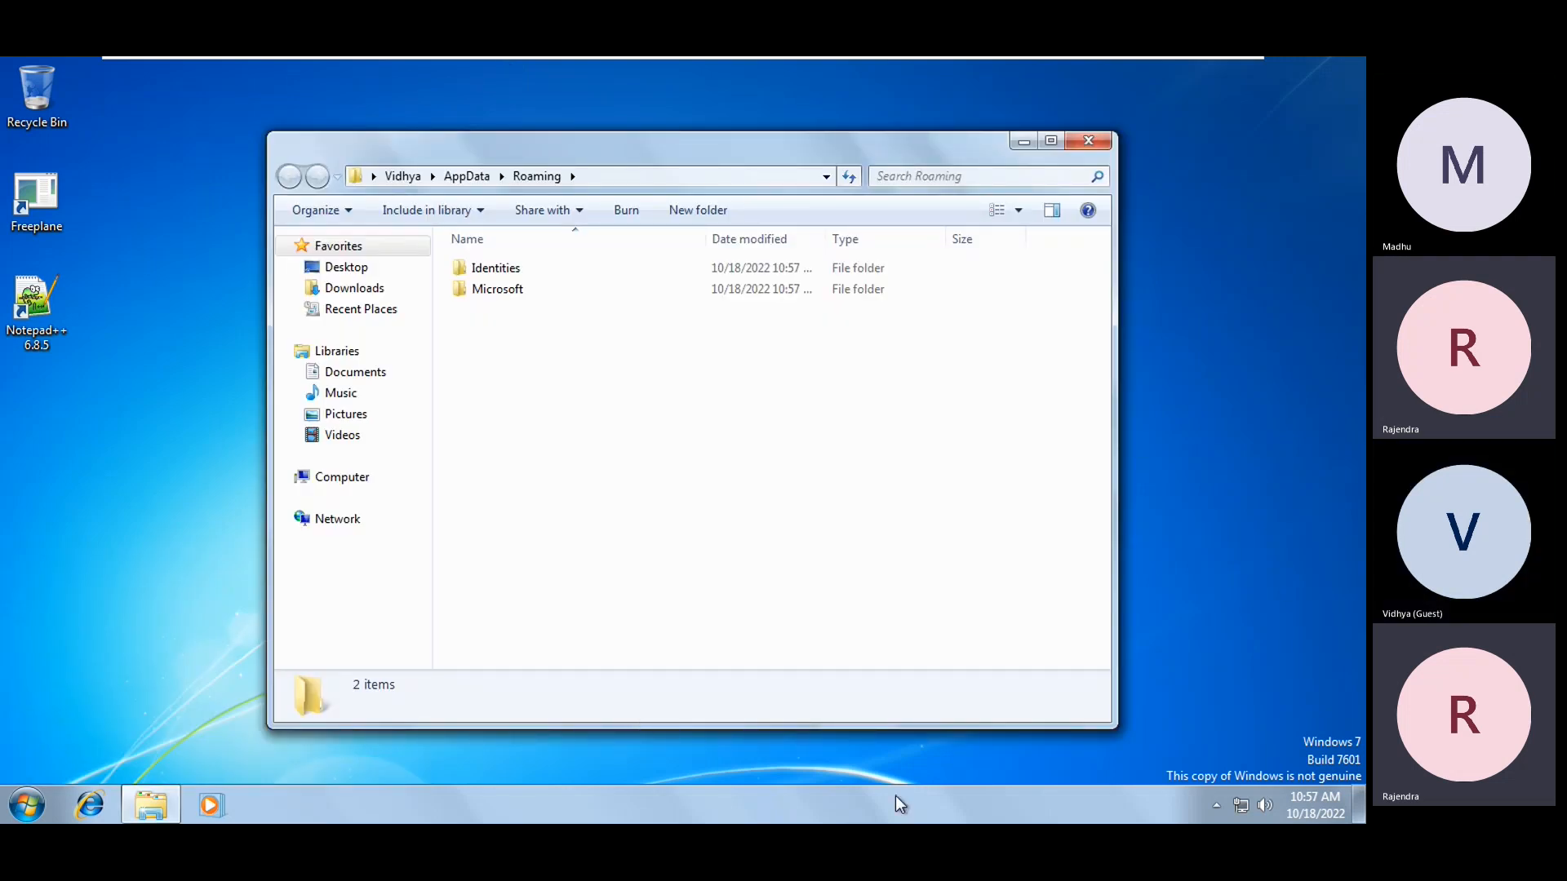
key(alt+d)
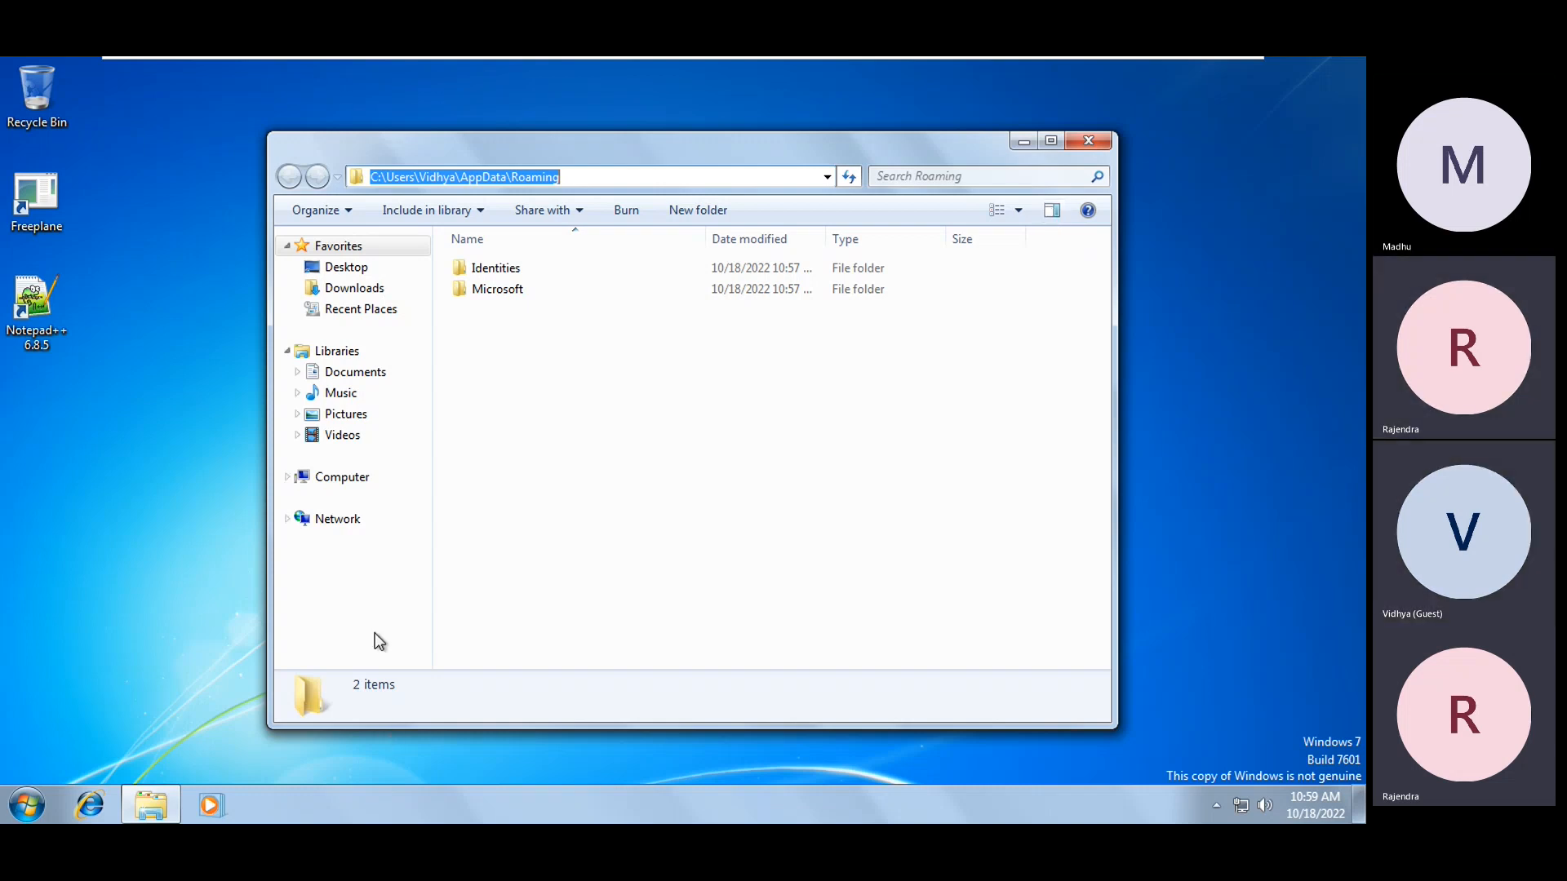
Log off the new user and sign back in as administrator, dismissing the activation prompt
click(131, 555)
click(44, 807)
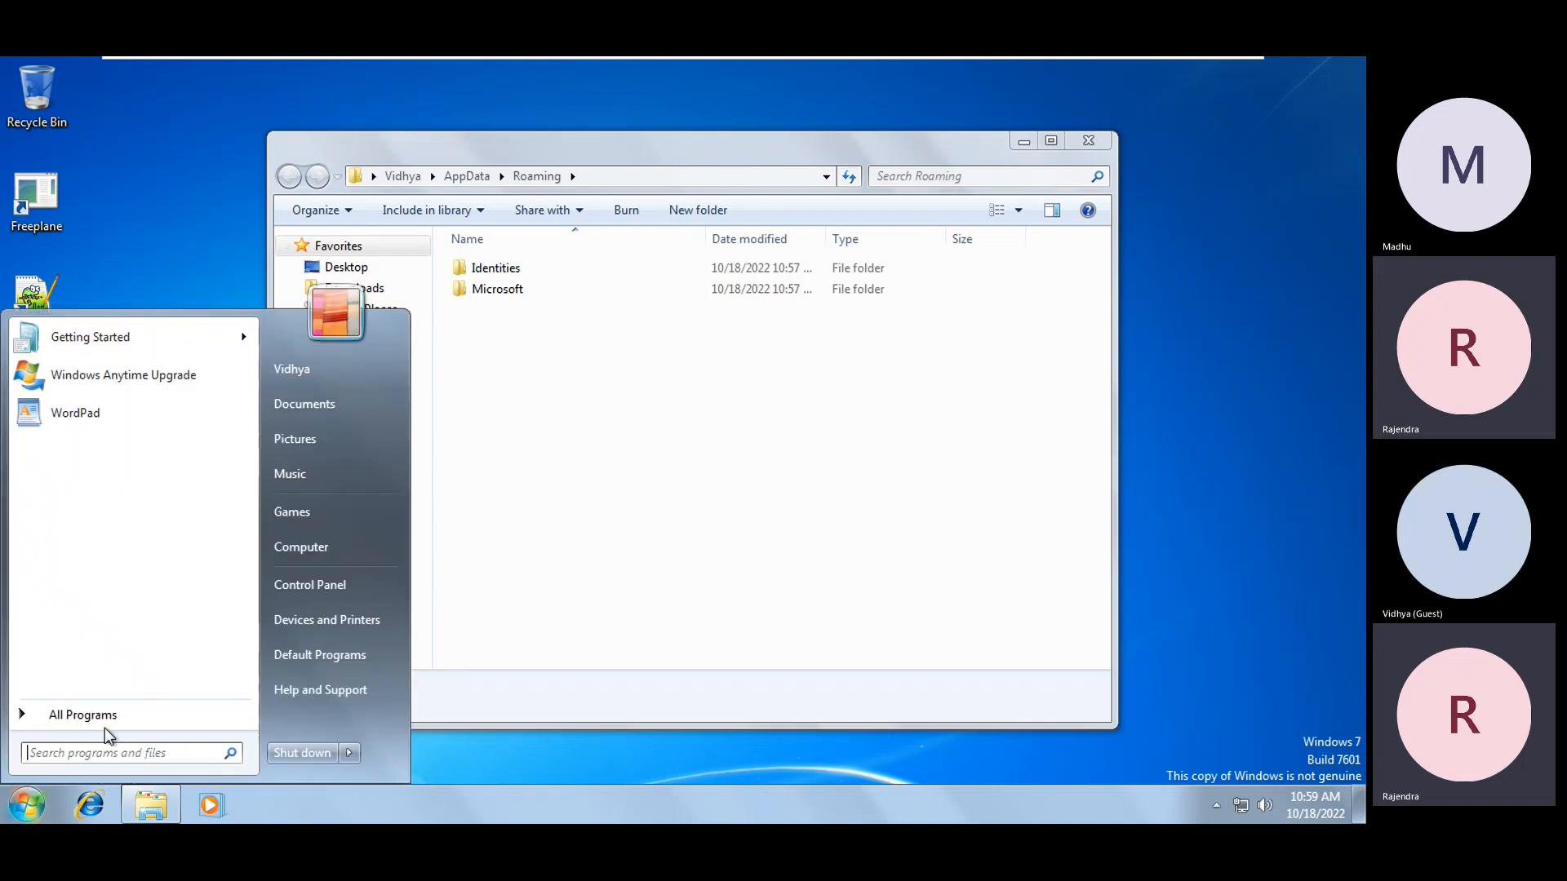
mouse_move(350, 752)
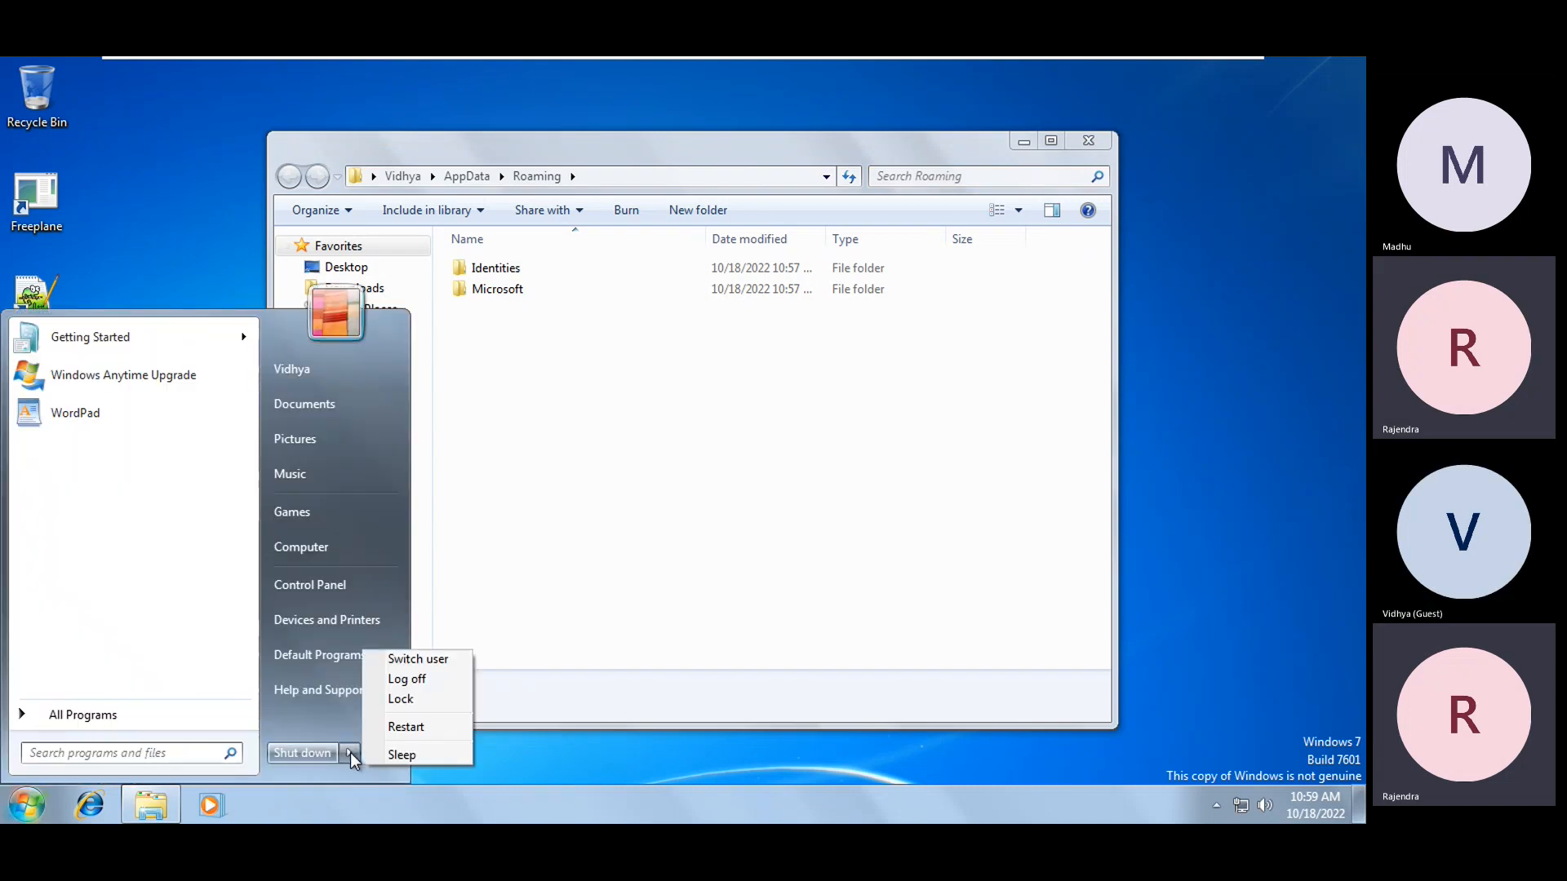
click(412, 681)
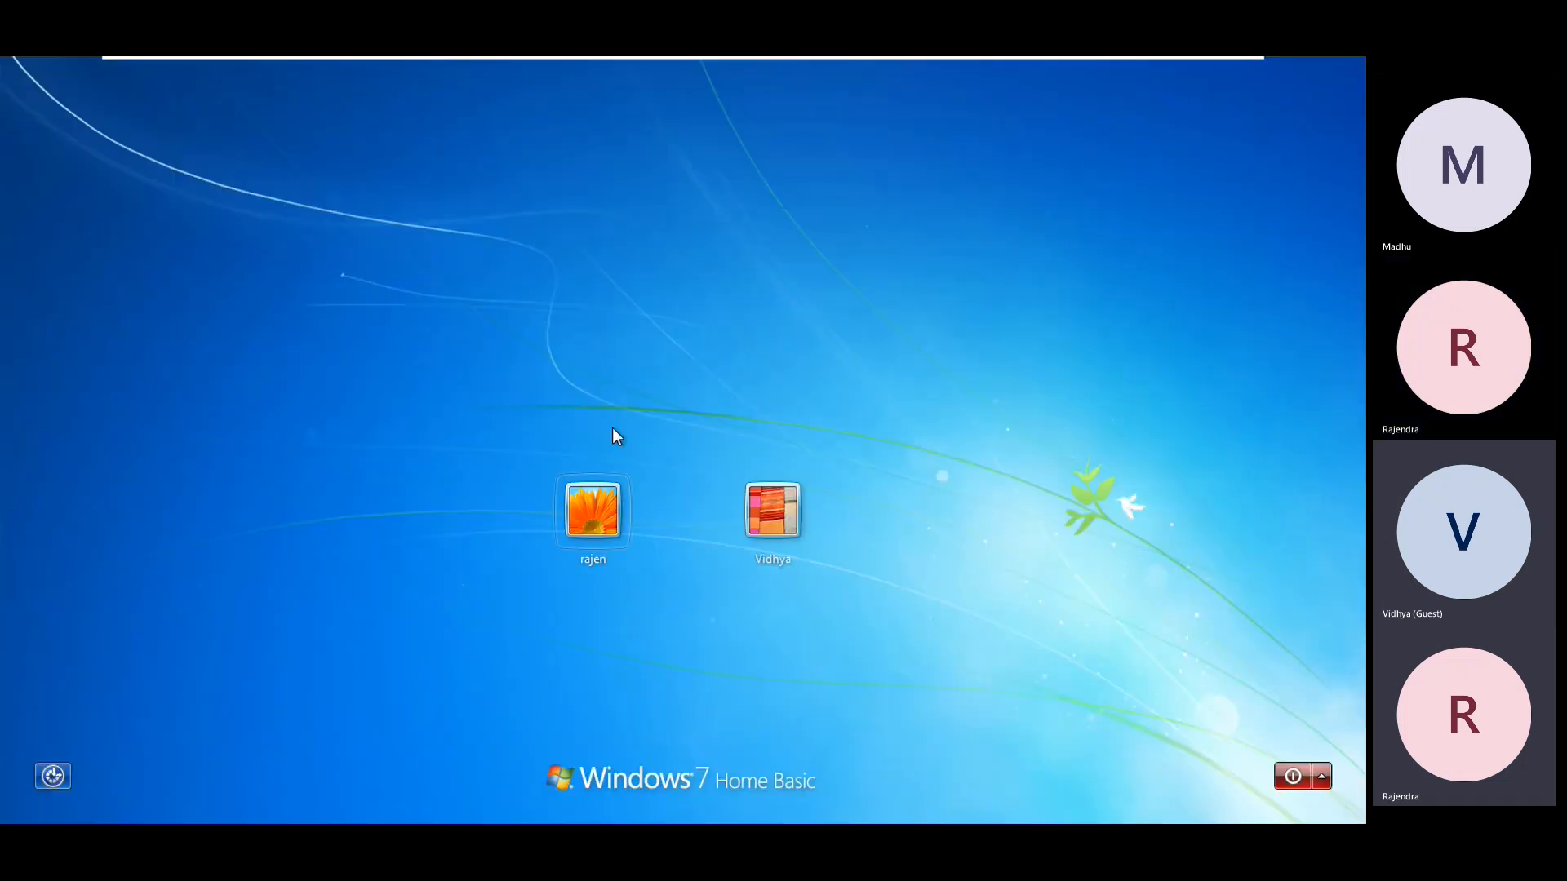
click(614, 532)
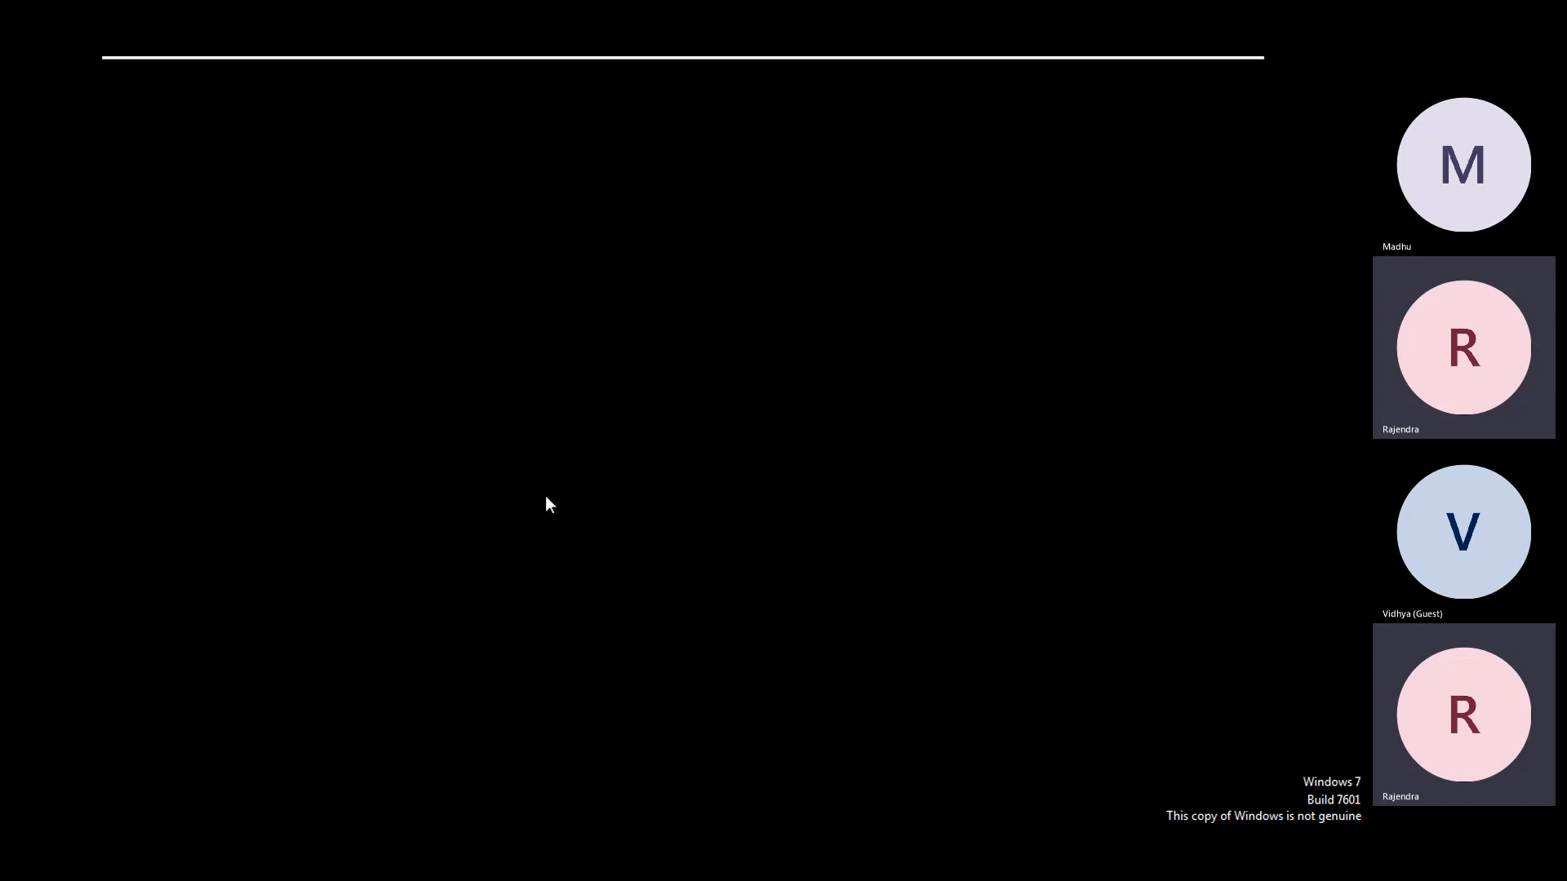
click(980, 186)
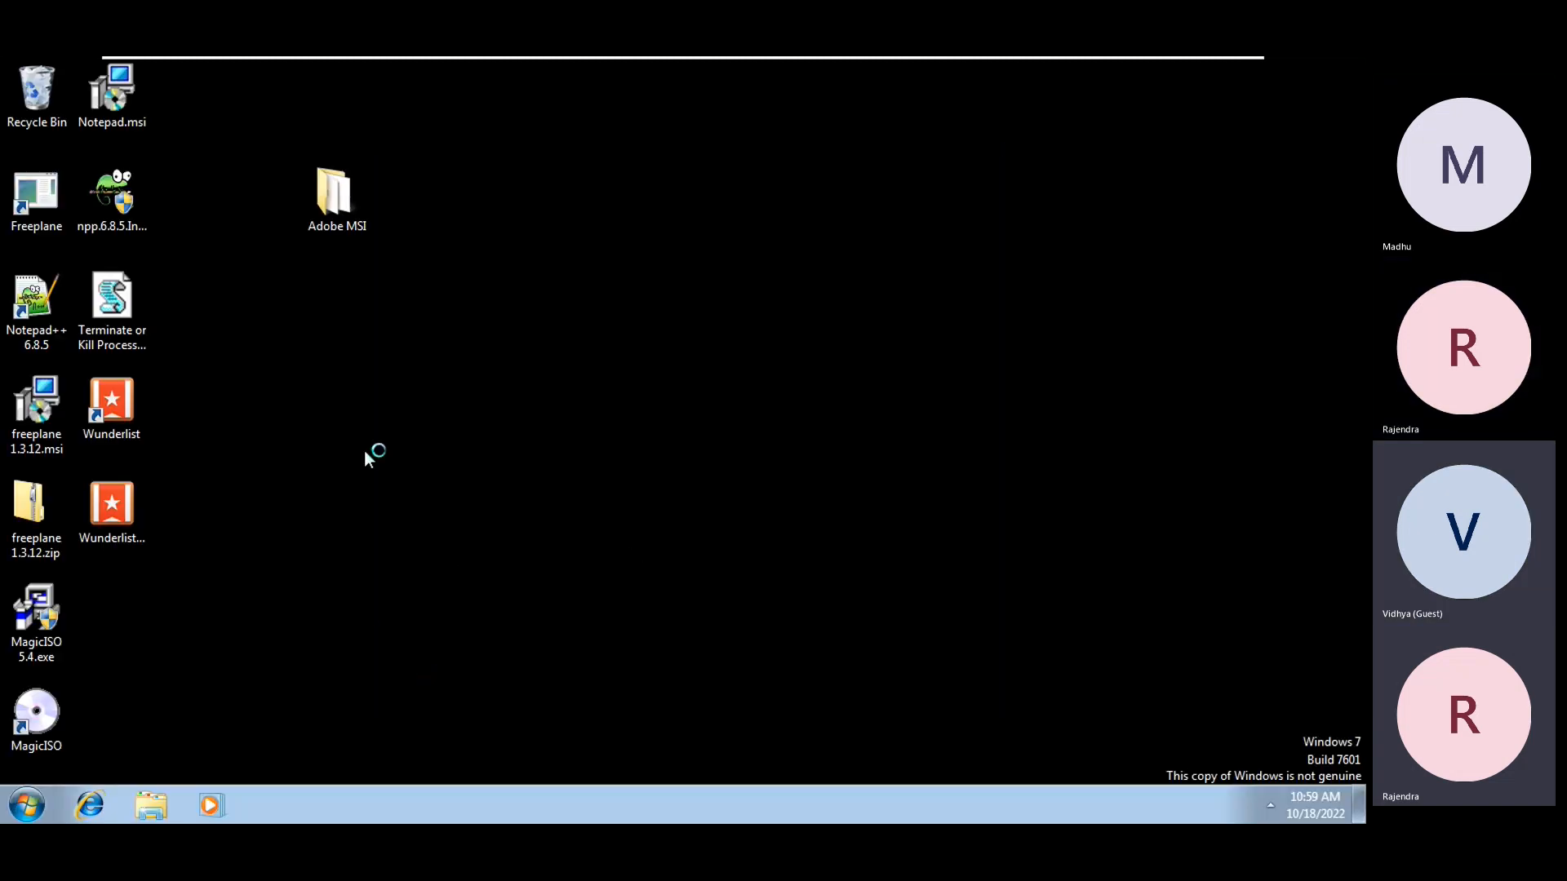
Sort desktop icons by size, refresh, and enter regedit in the Run box
key(super+r)
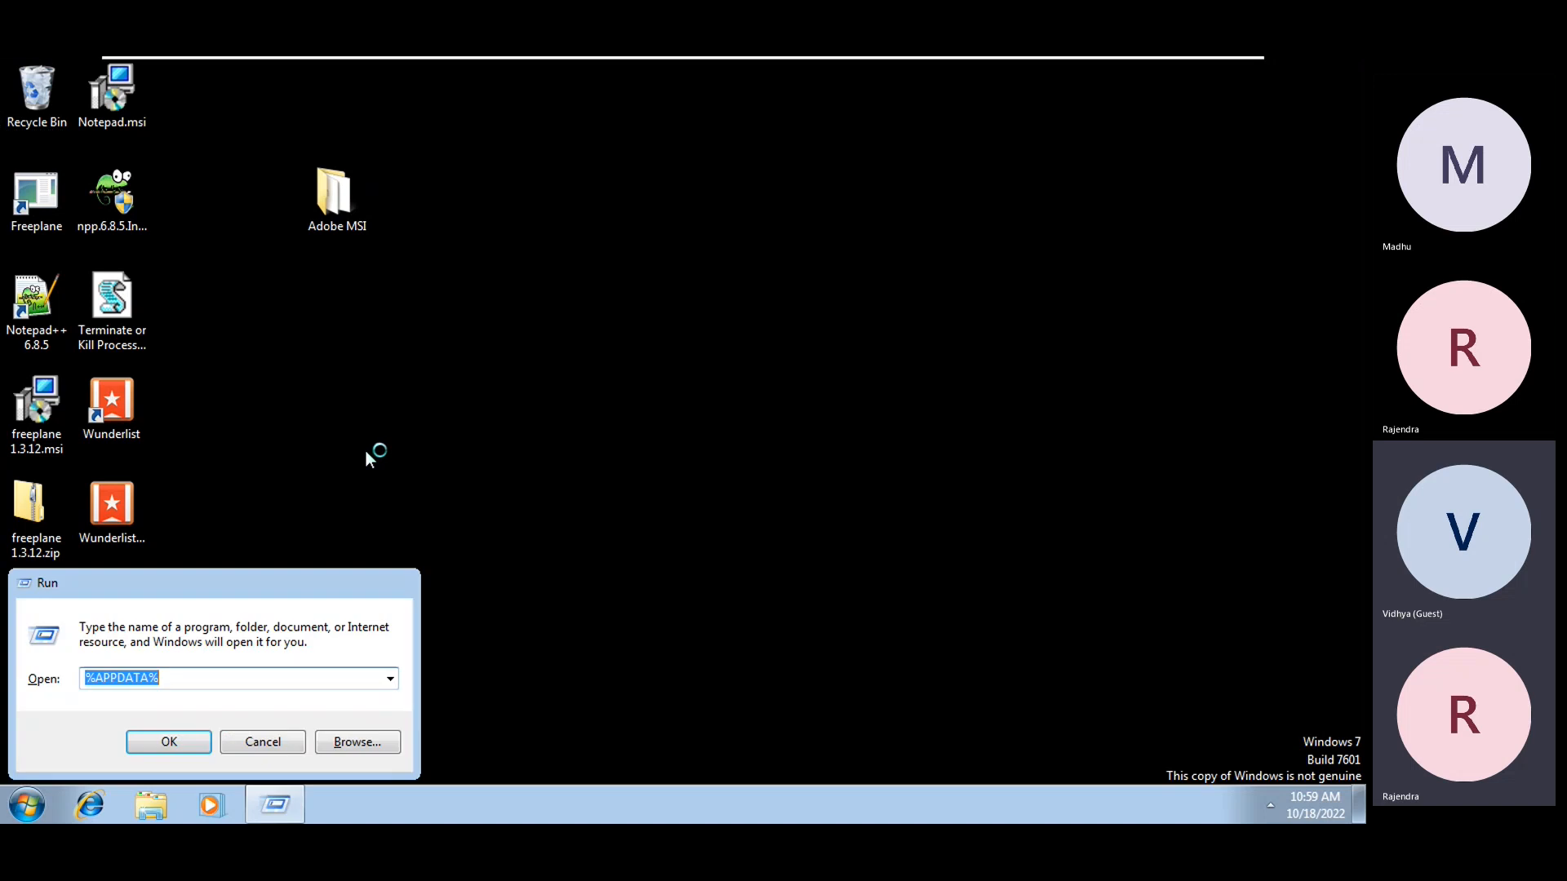
click(262, 741)
right_click(592, 447)
mouse_move(635, 483)
click(826, 502)
click(581, 535)
key(super+r)
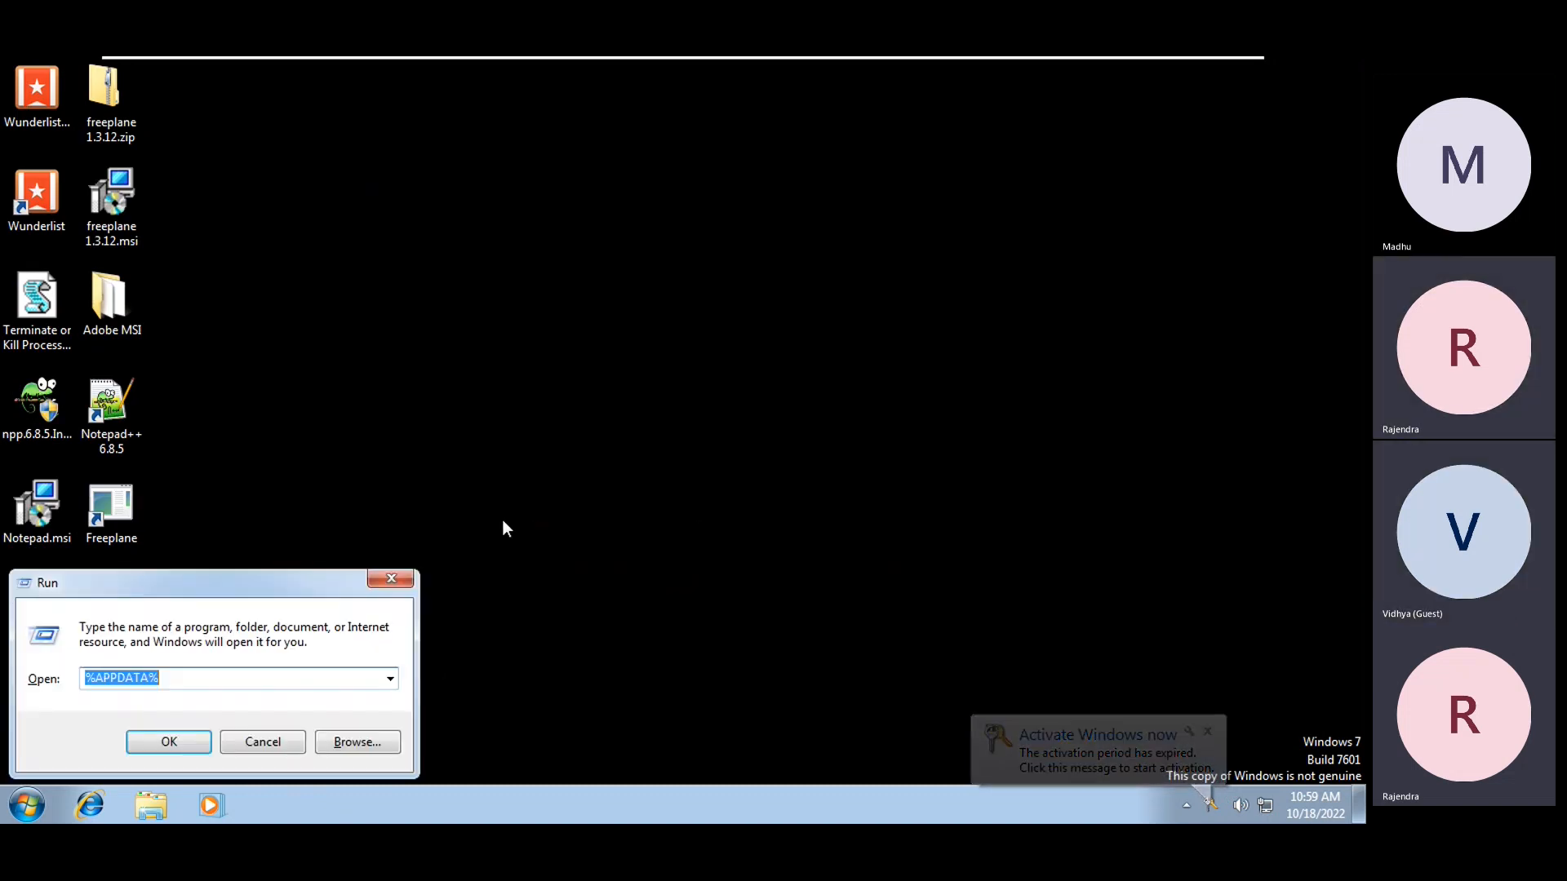
text(regedit)
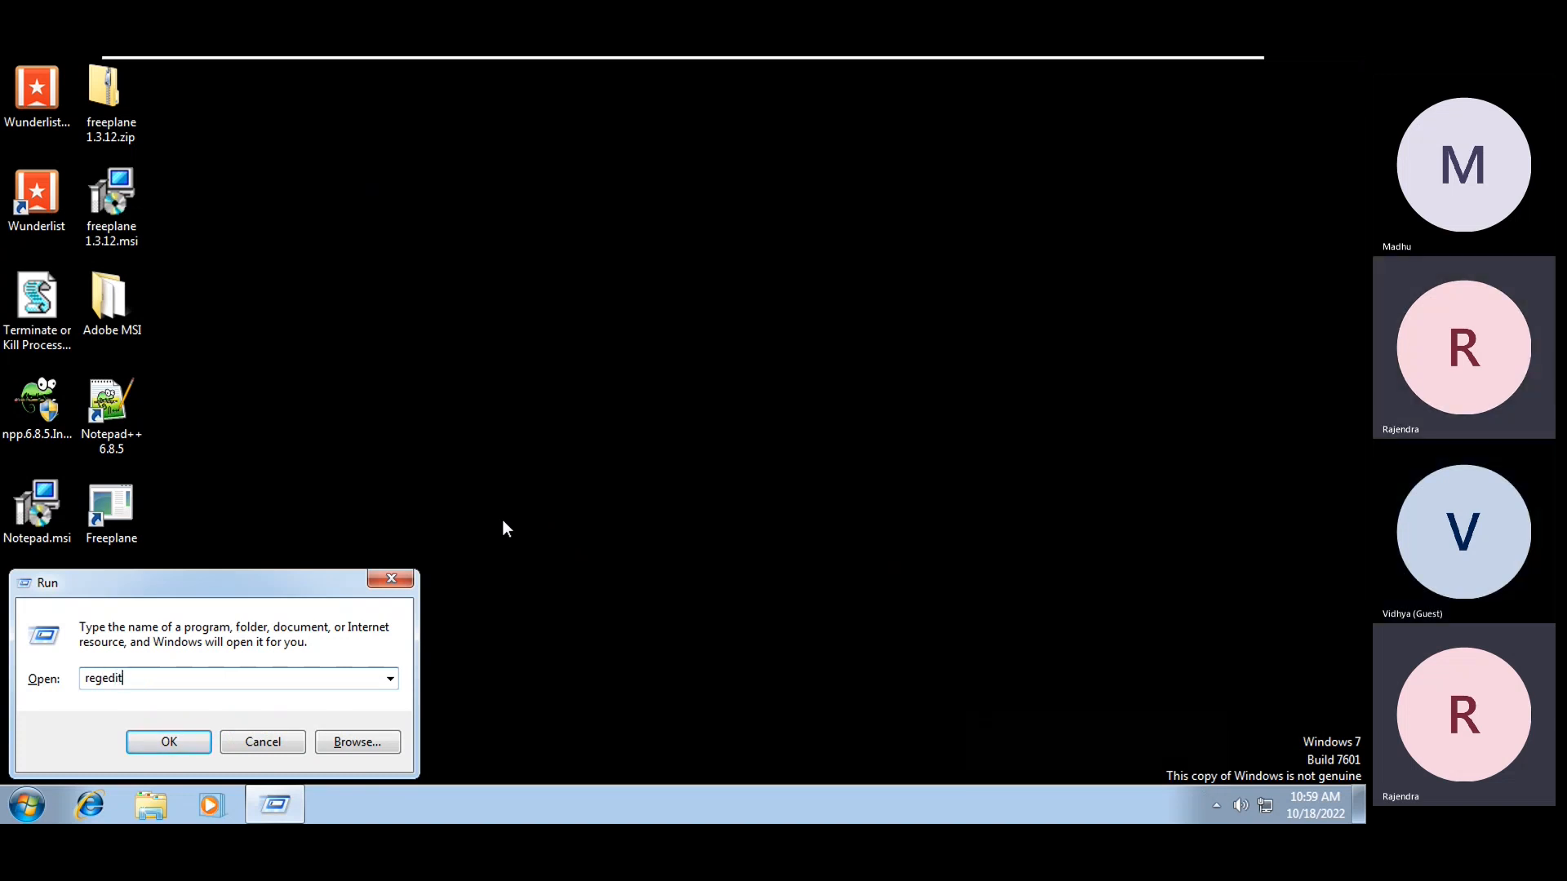
Launch Registry Editor with UAC approval, maximize it, and expand HKEY_LOCAL_MACHINE\SOFTWARE
key(Return)
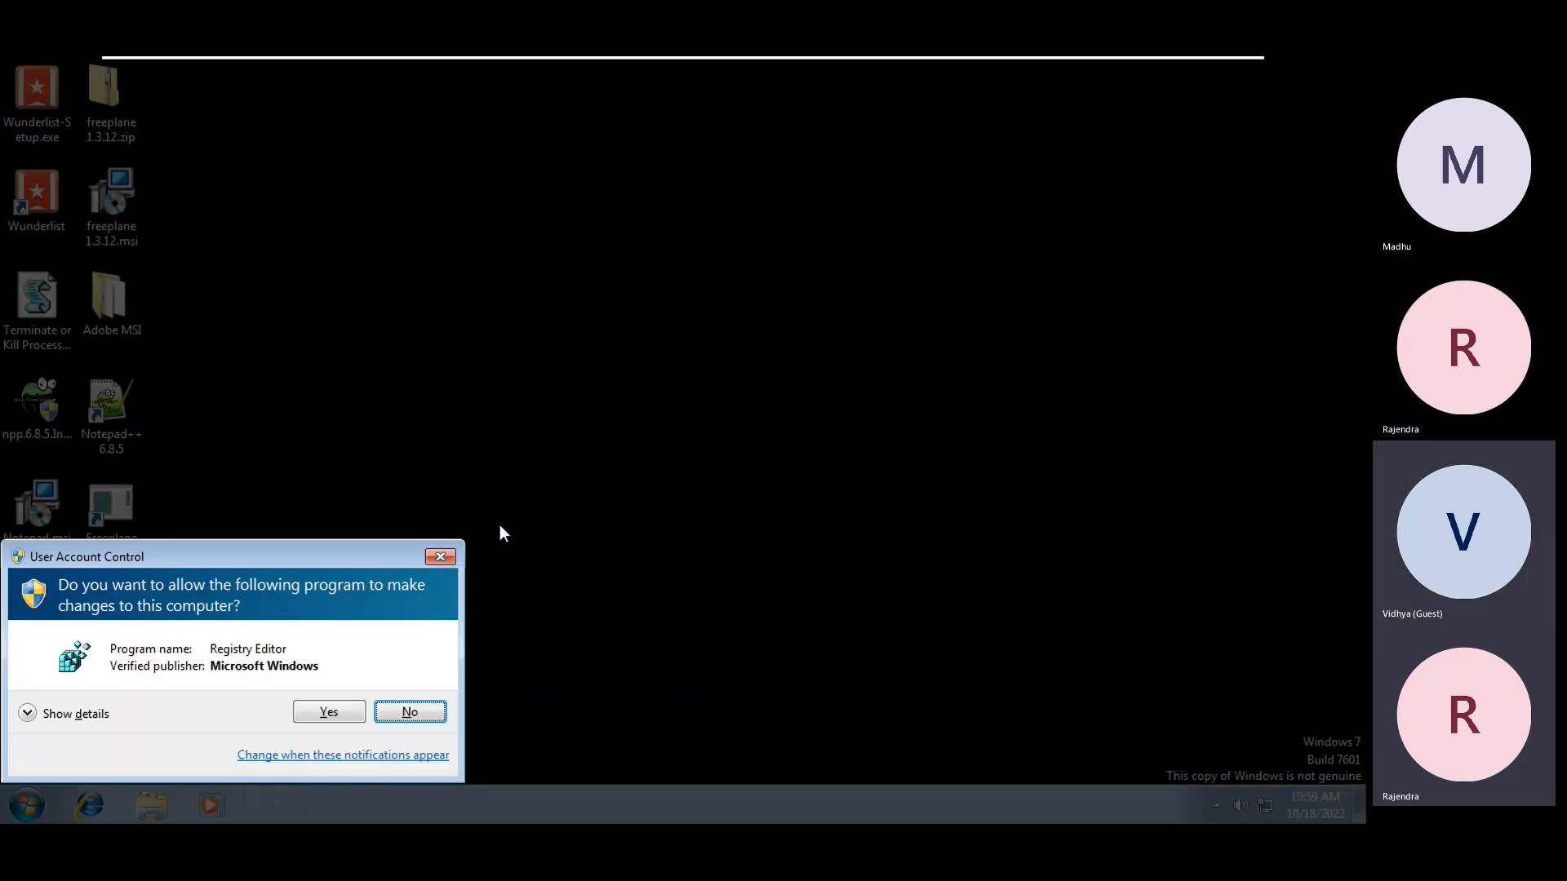
click(353, 713)
click(326, 347)
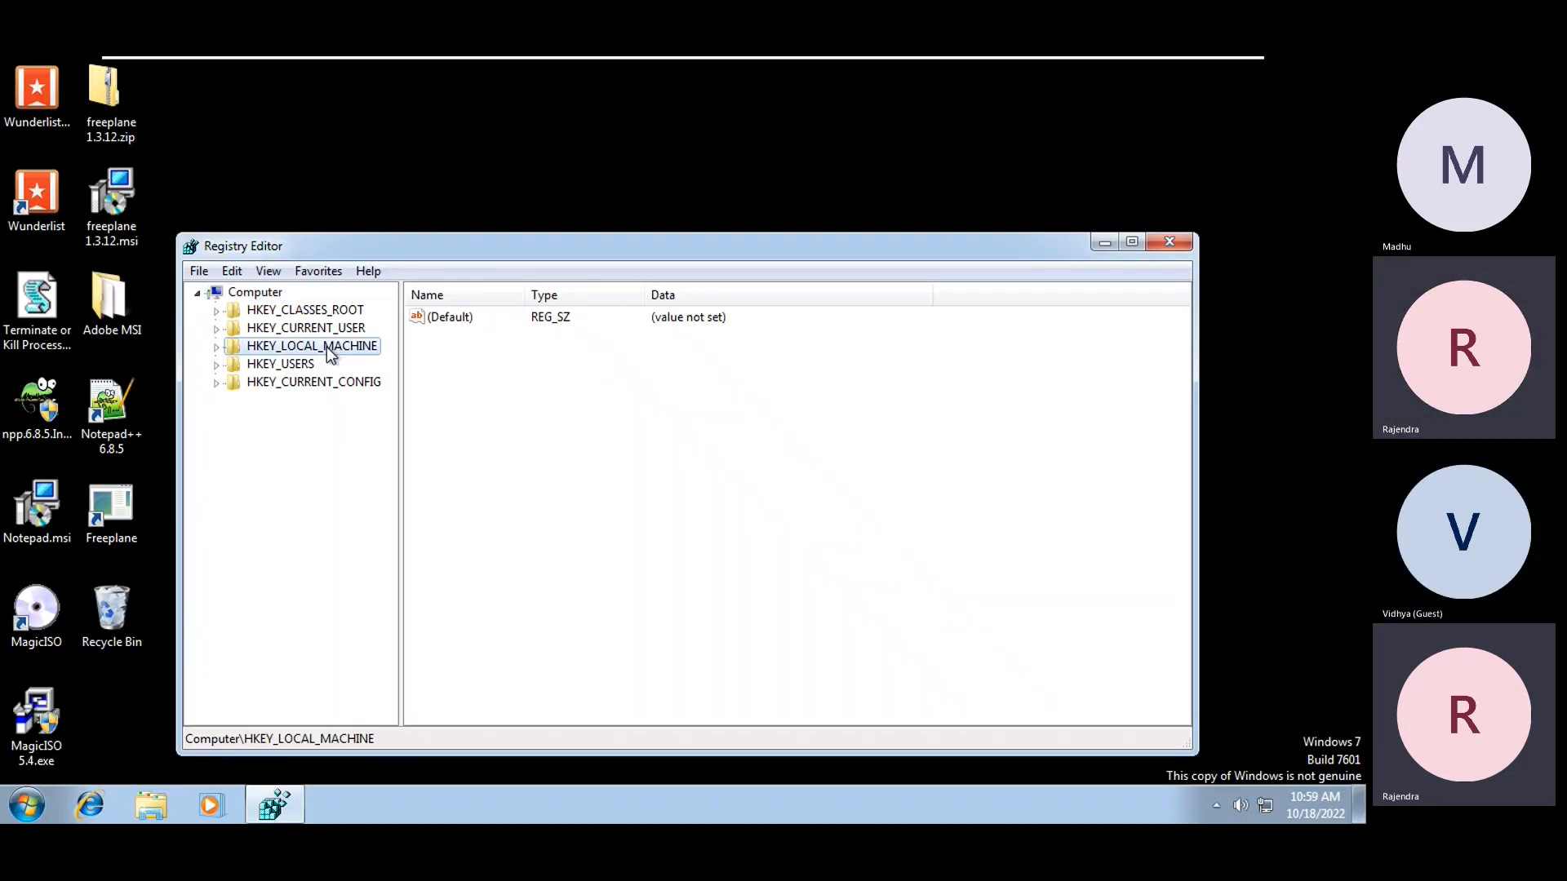
click(1132, 241)
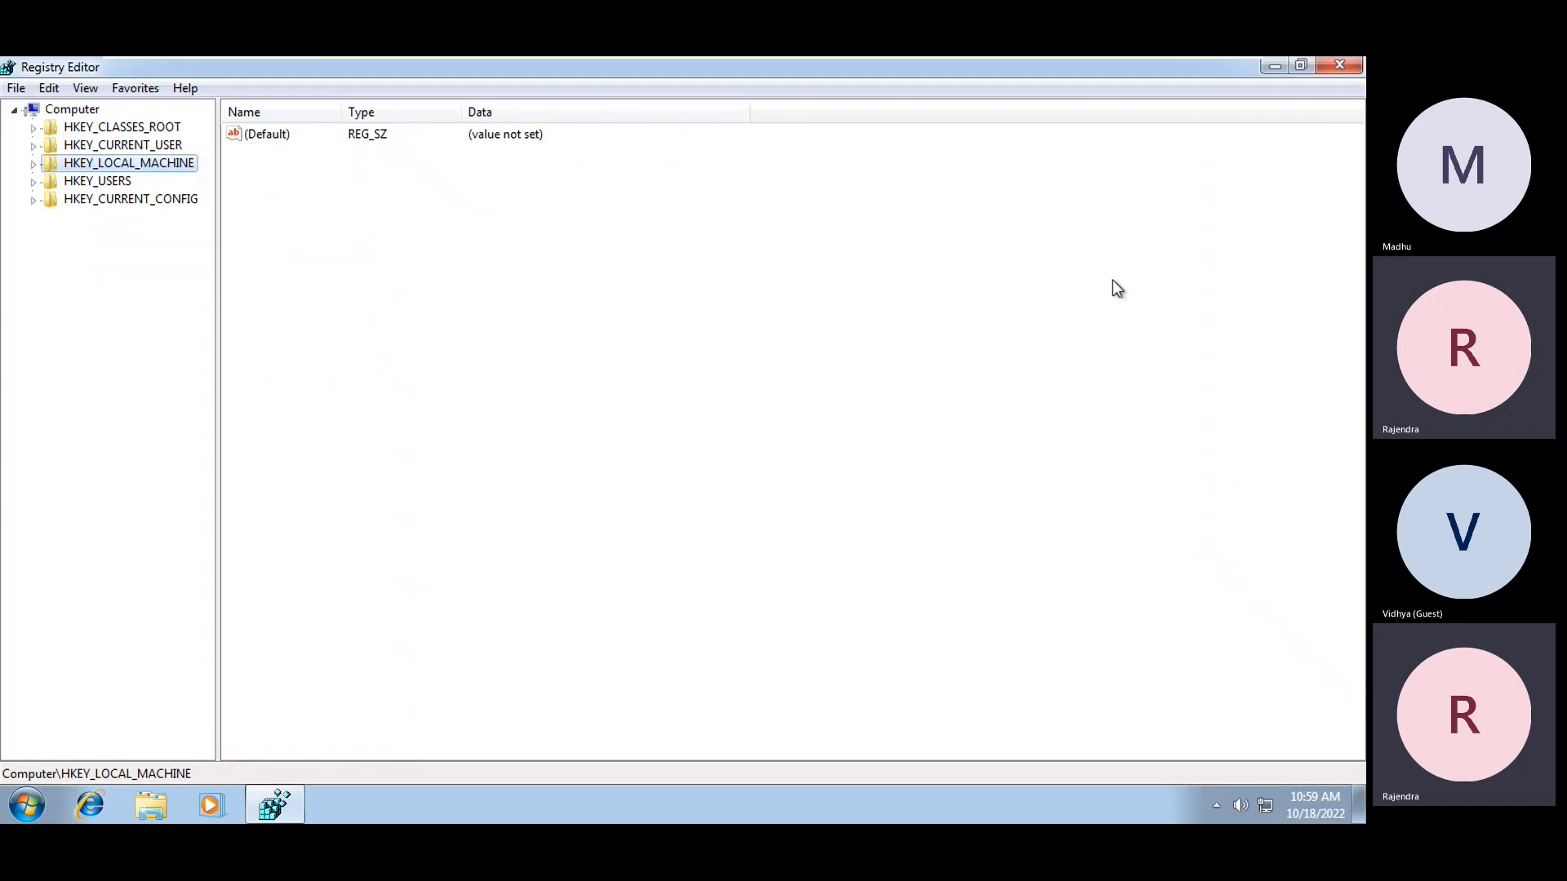
key(Right)
key(Down)
key(Down)
key(Down)
key(Down)
key(Down)
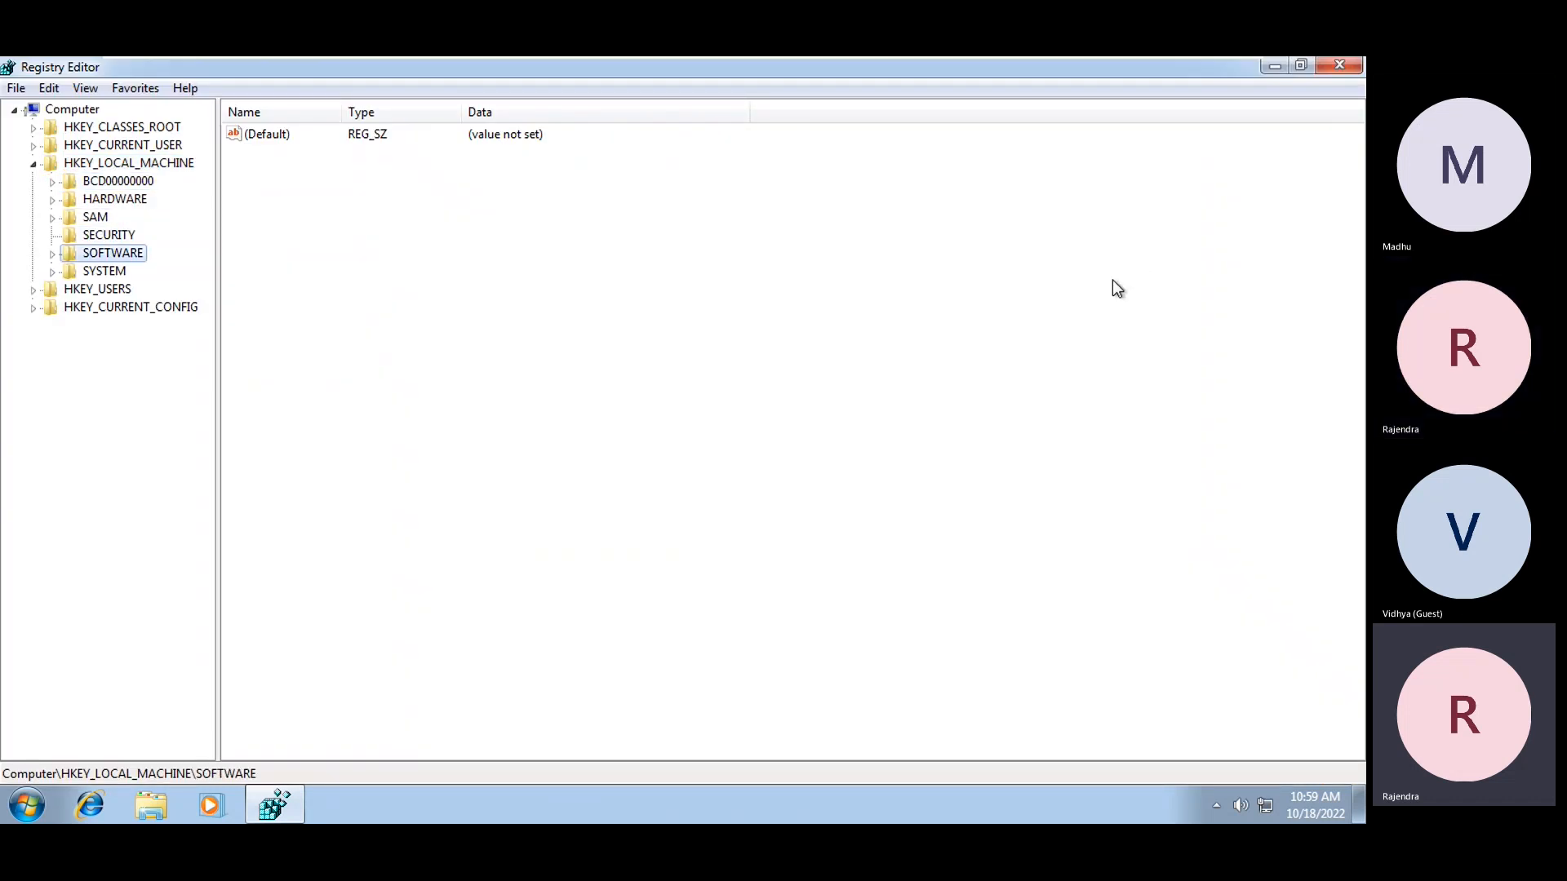
key(Right)
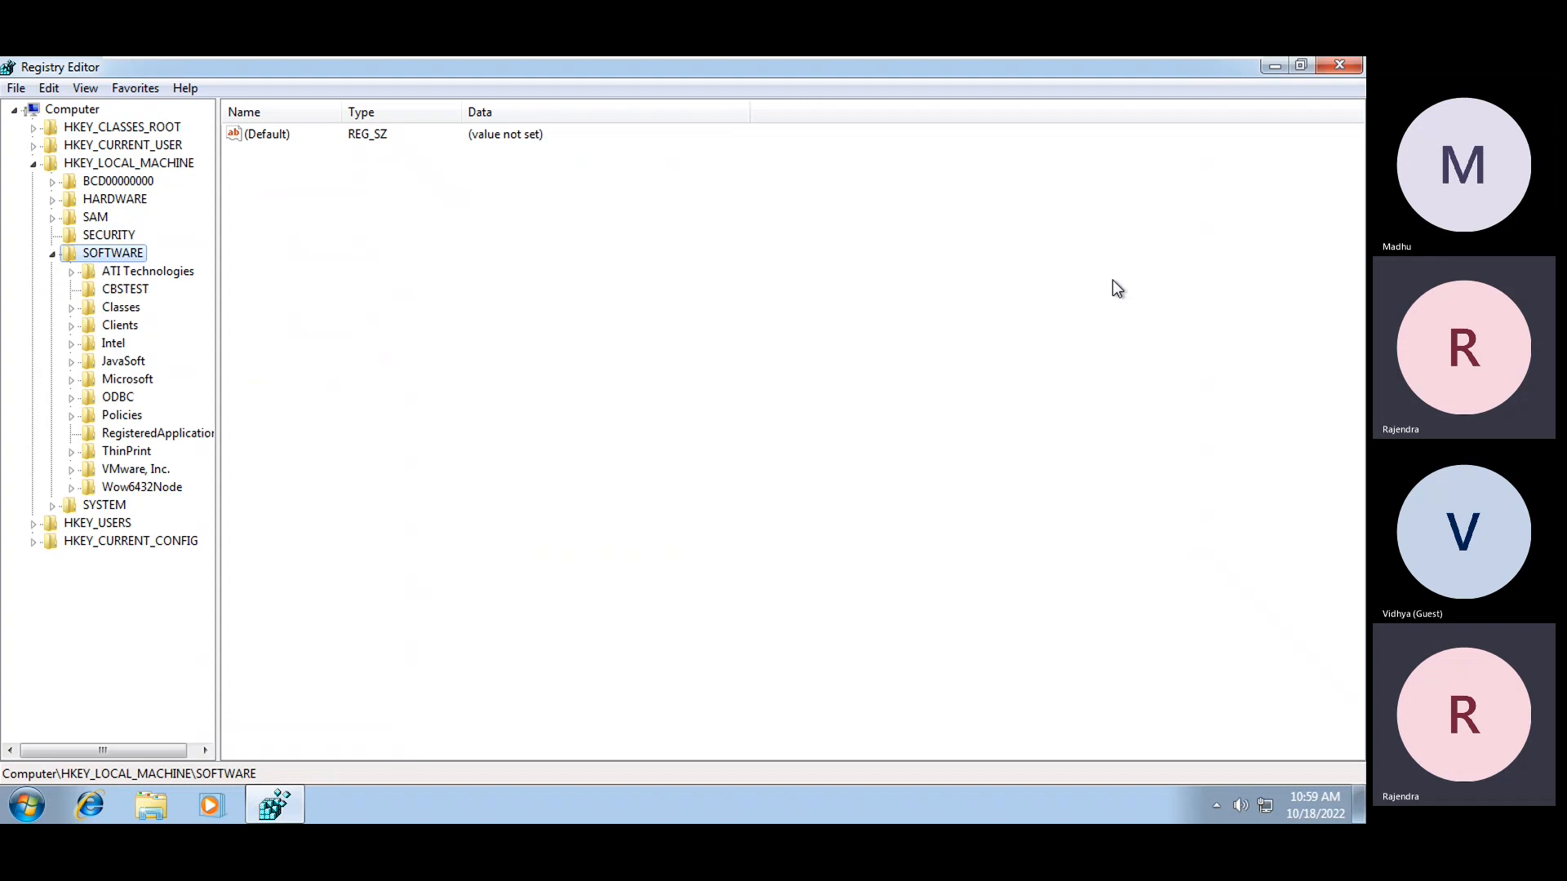
drag(221, 327, 330, 326)
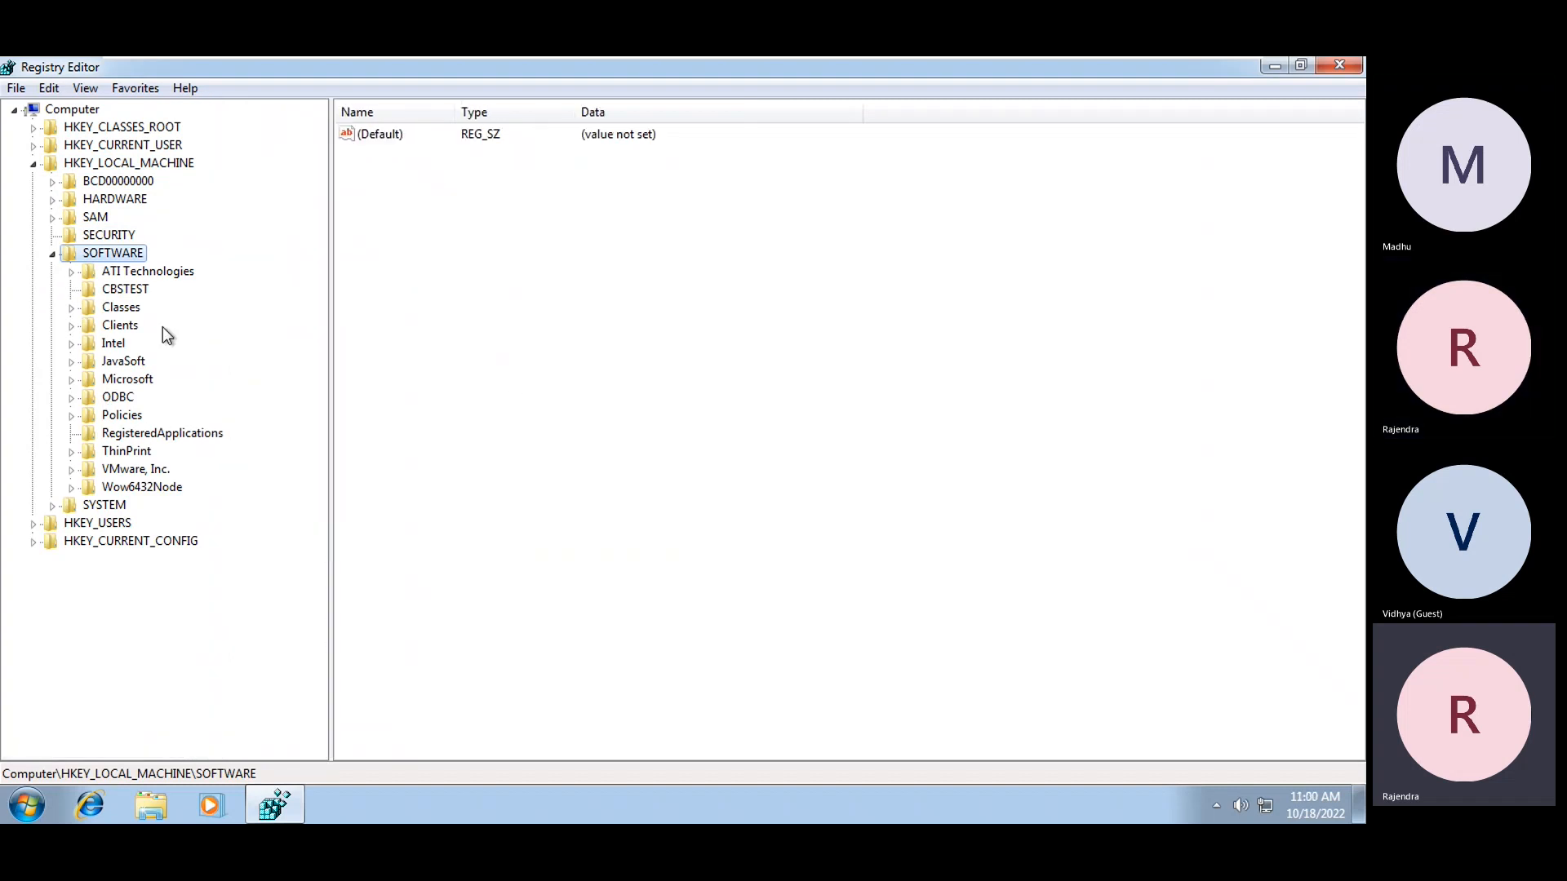
Expand Microsoft > Active Setup down to the Installed Components key
click(132, 384)
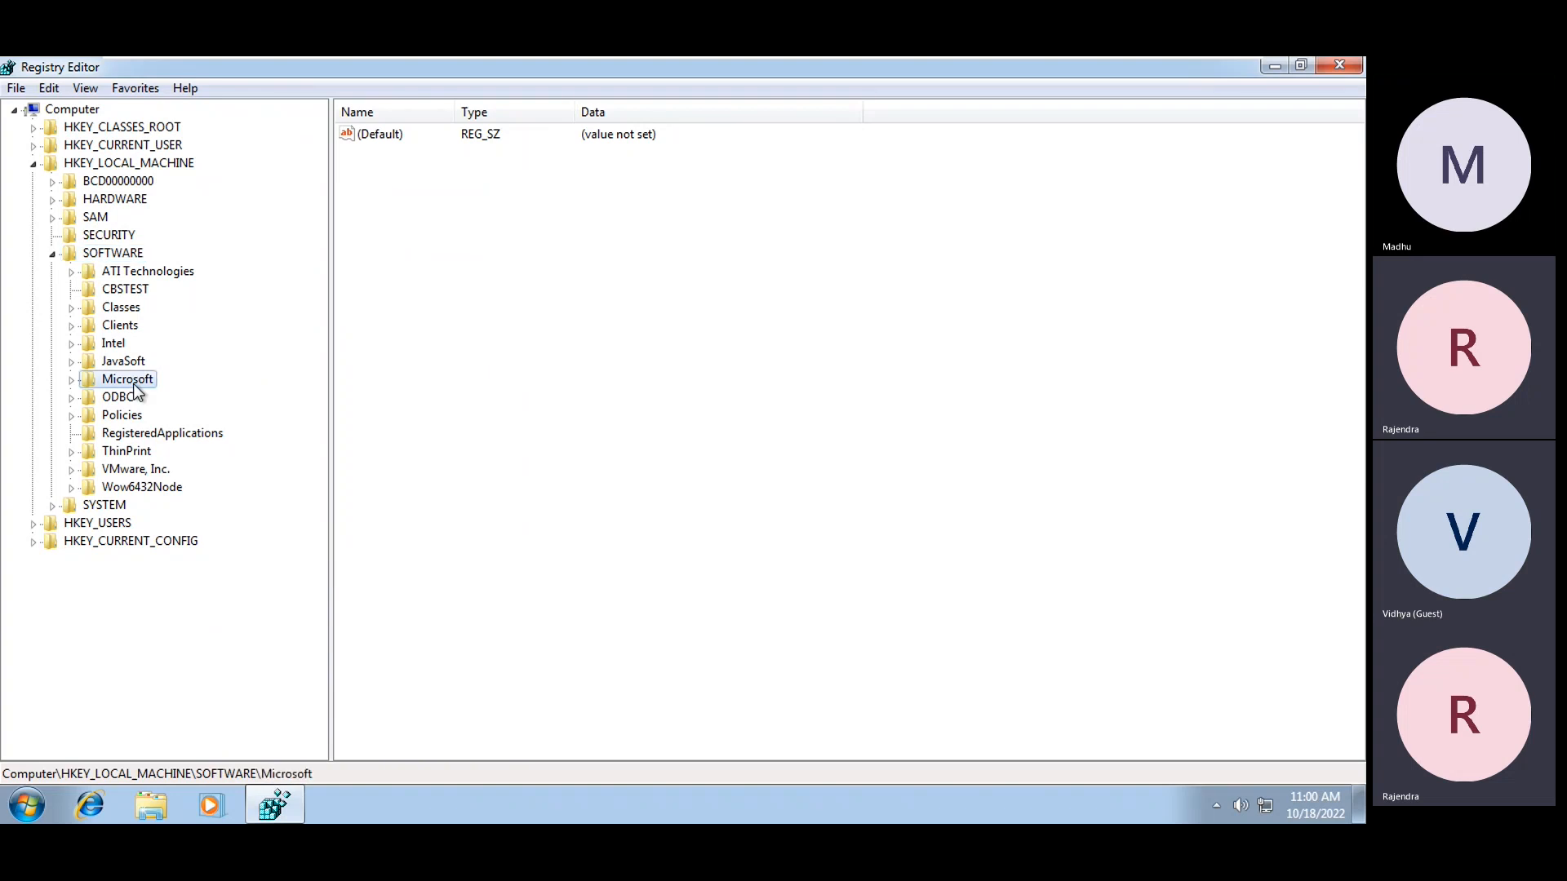
double_click(134, 383)
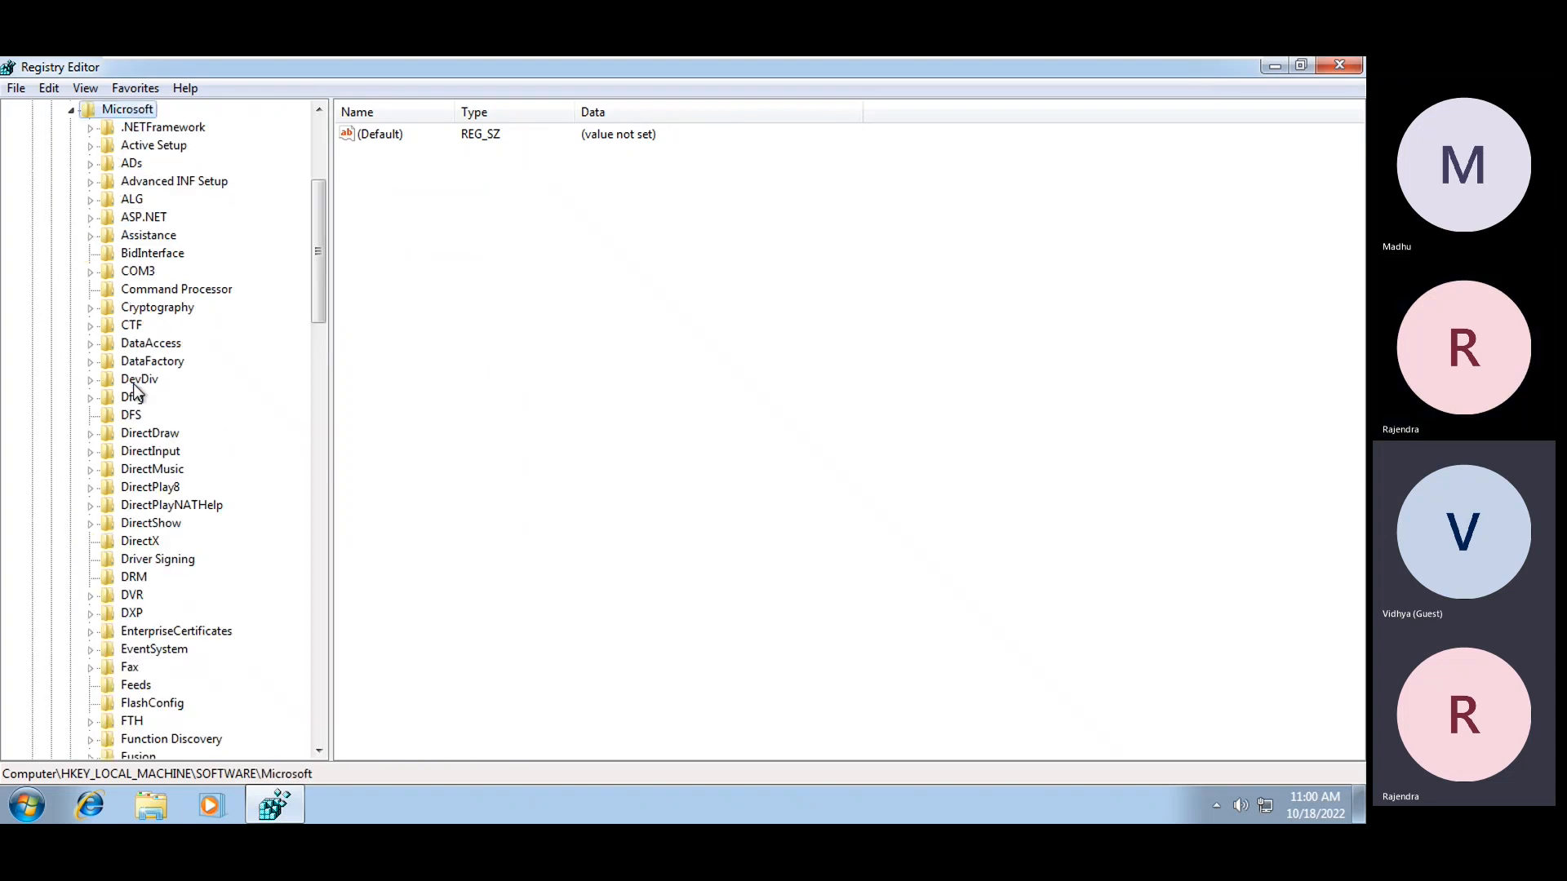
key(Down)
key(Down)
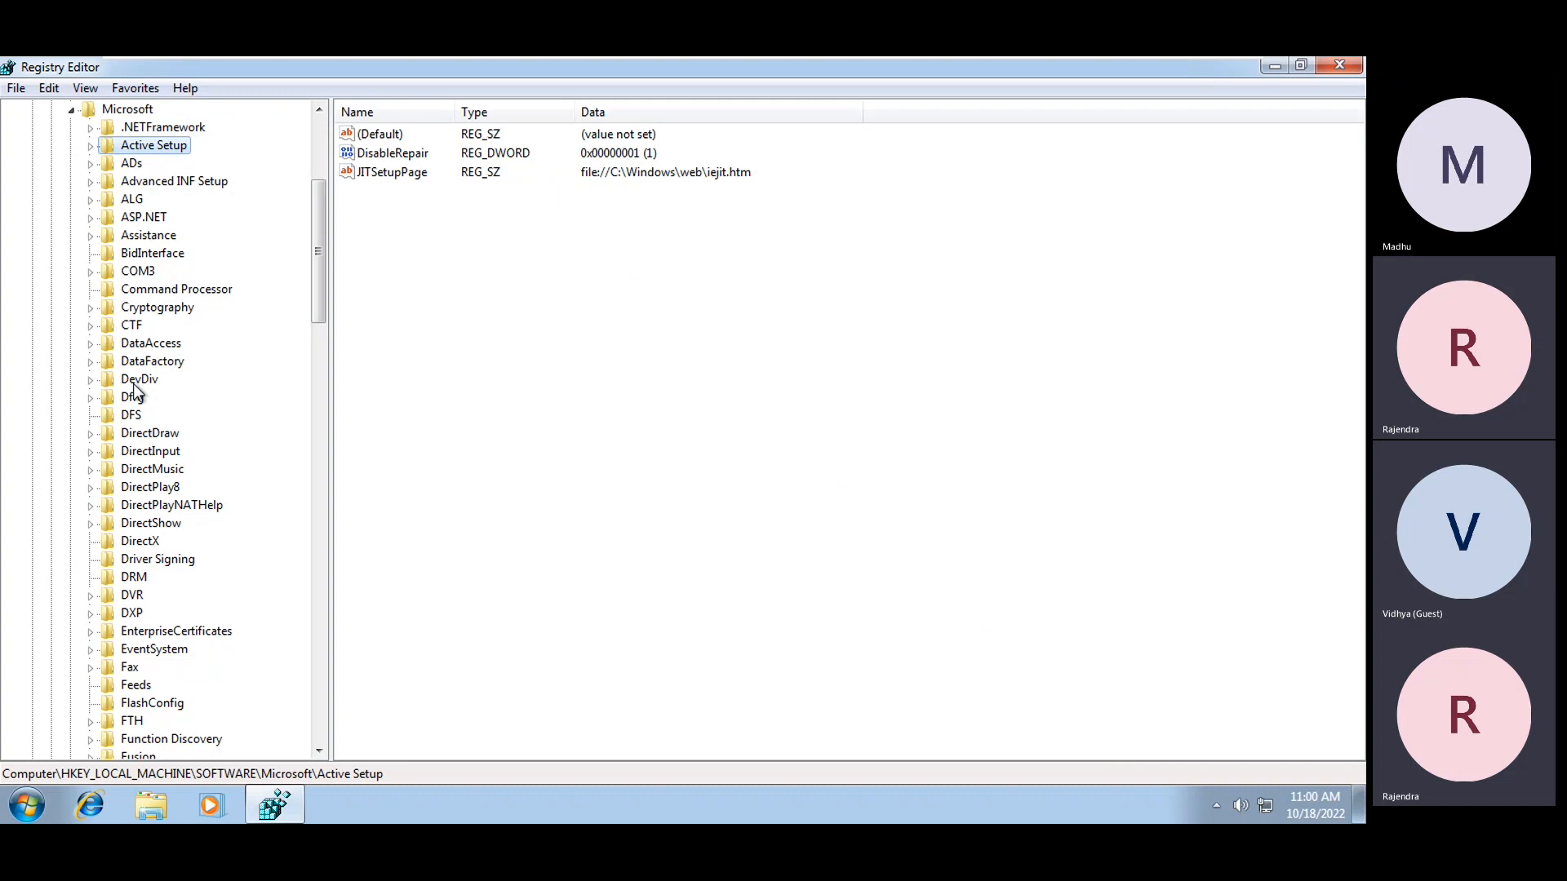
key(Right)
key(Down)
key(Down)
key(Down)
key(Down)
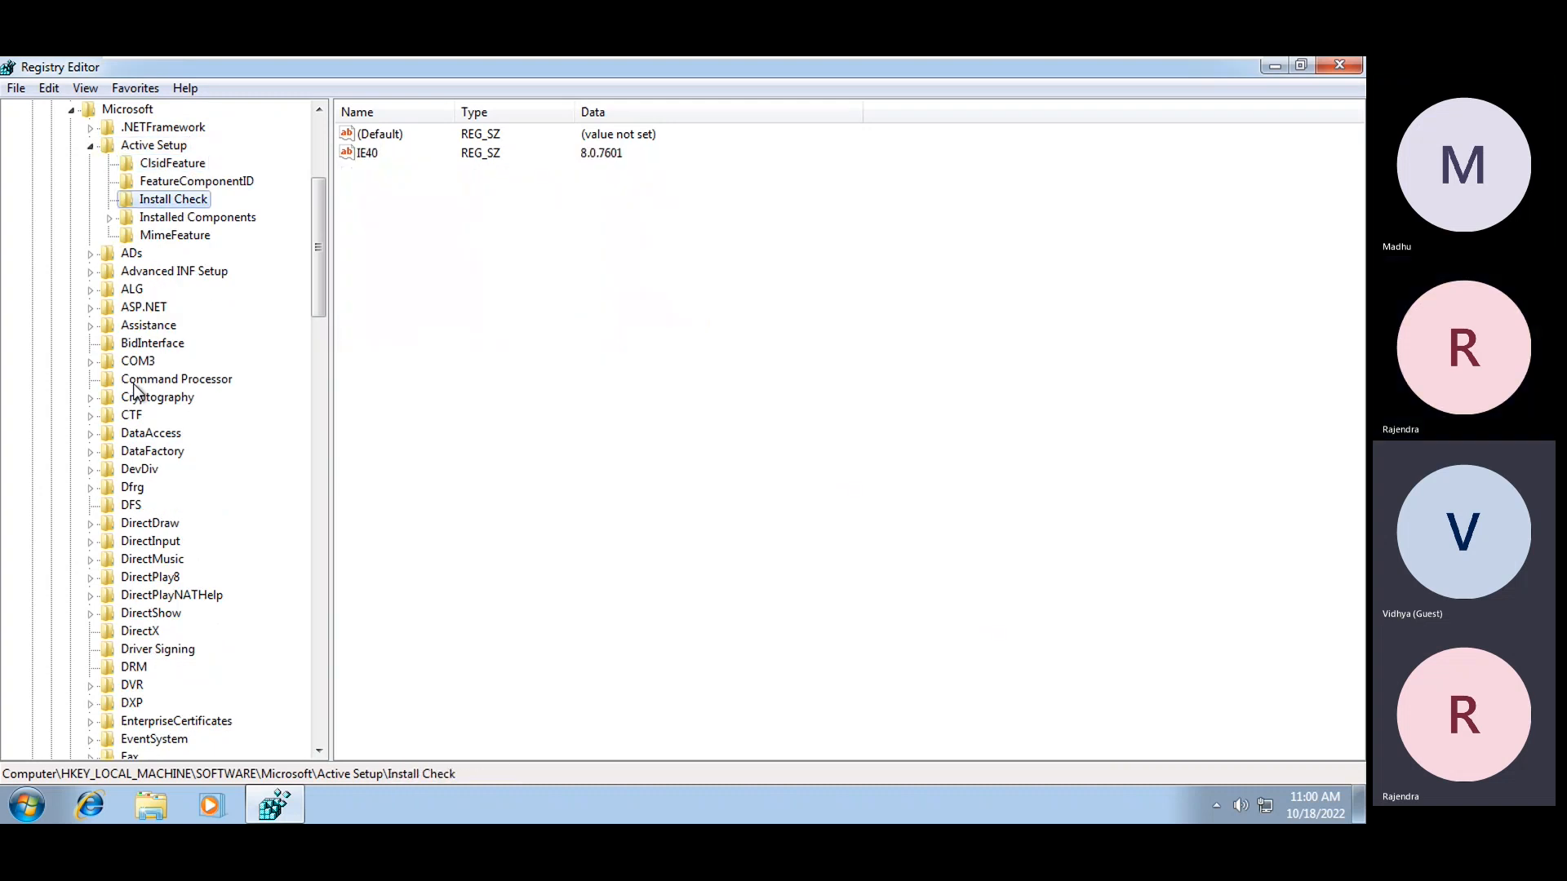
key(Right)
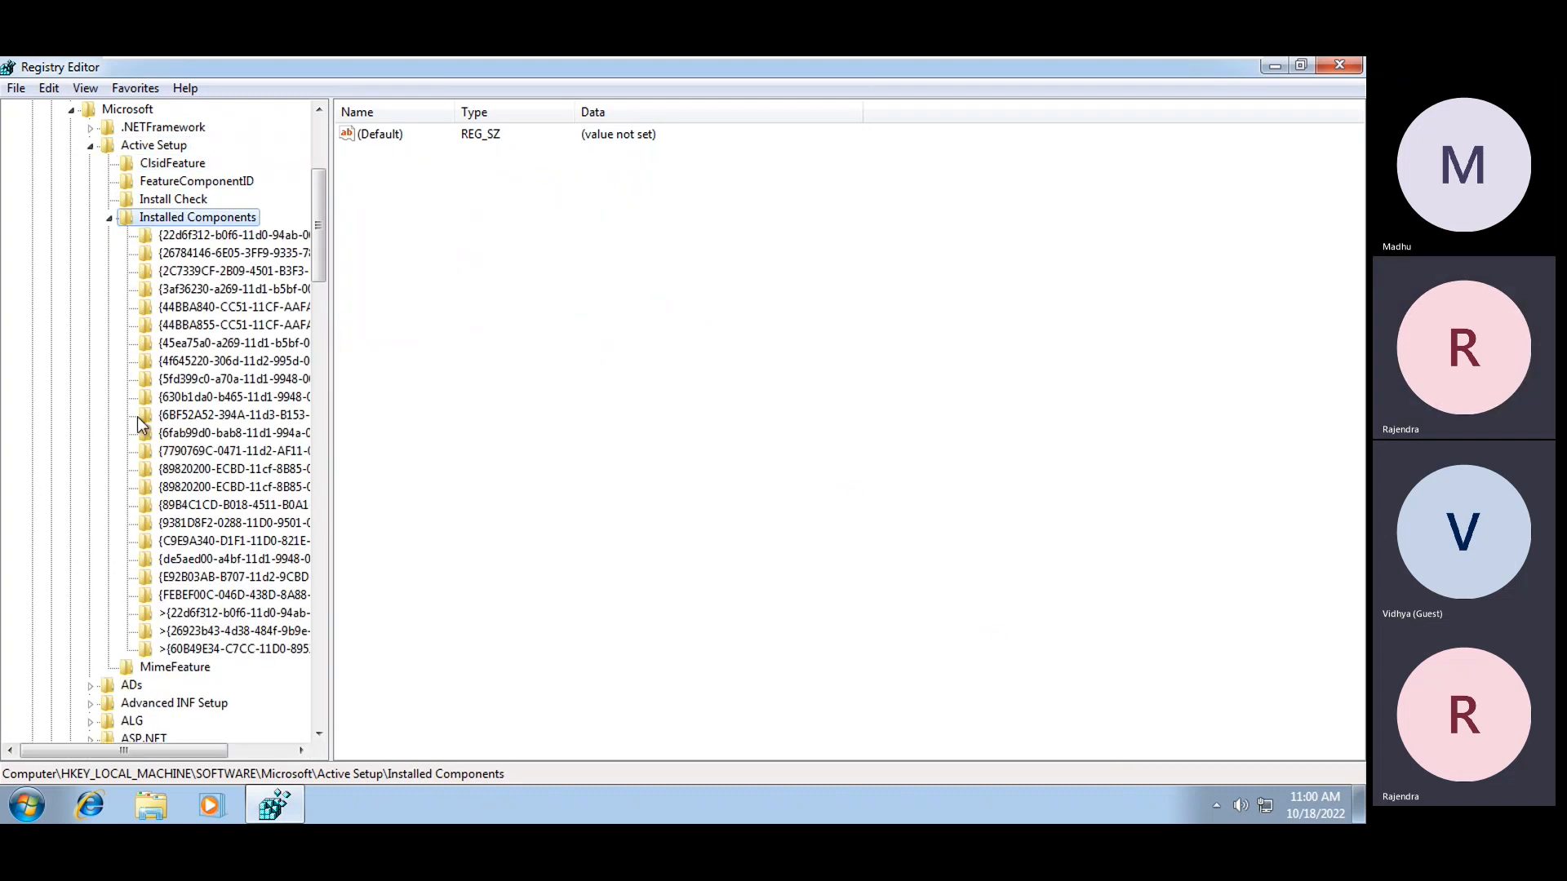
scroll(137, 416, up, 2)
scroll(138, 417, up, 3)
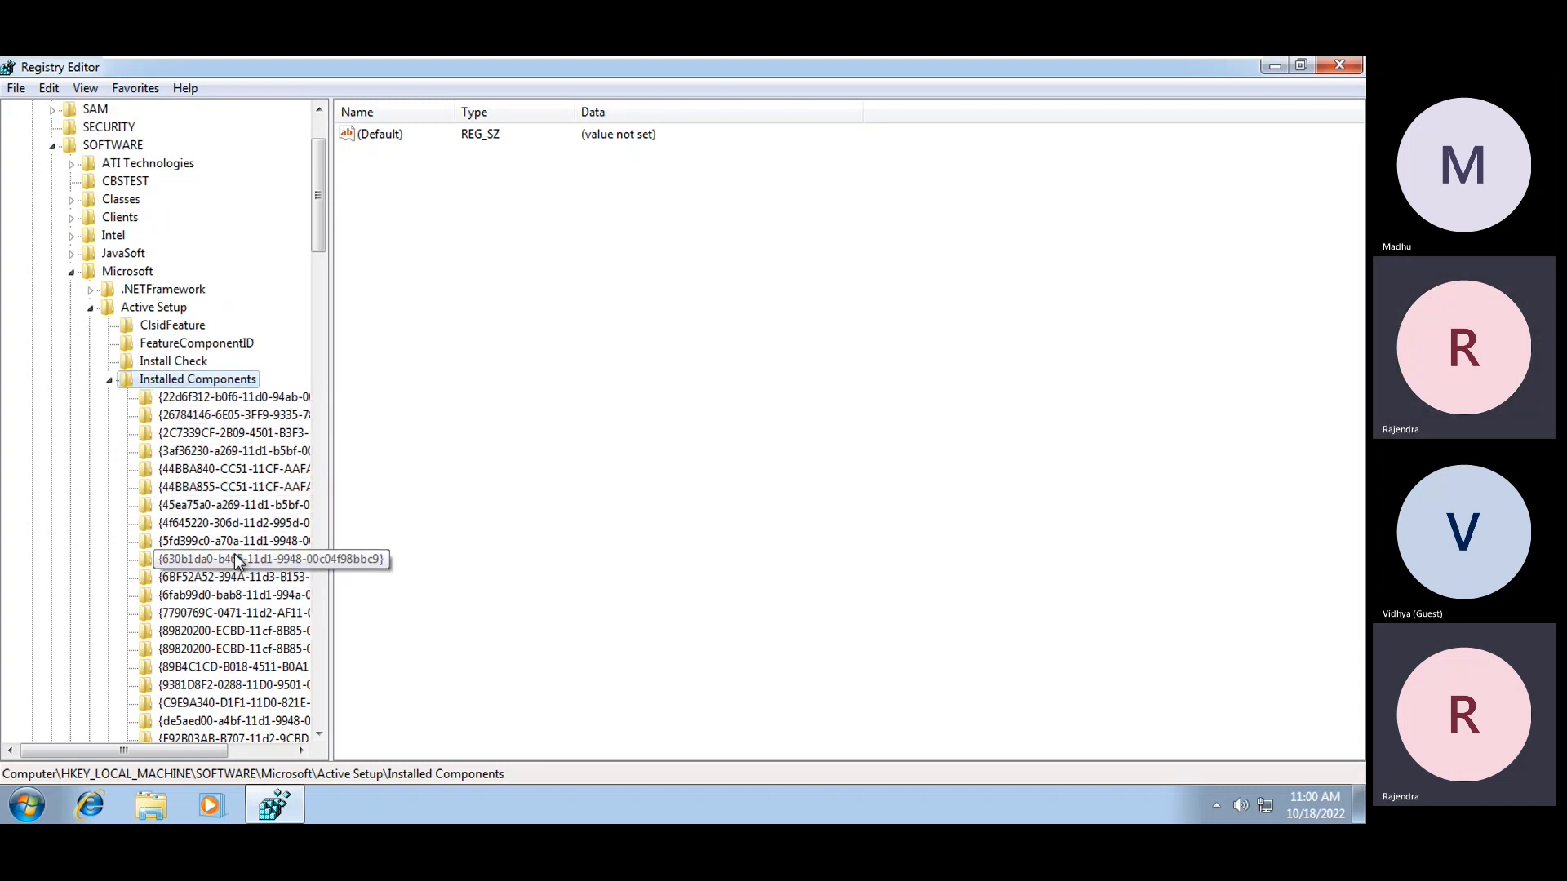
scroll(228, 559, down, 3)
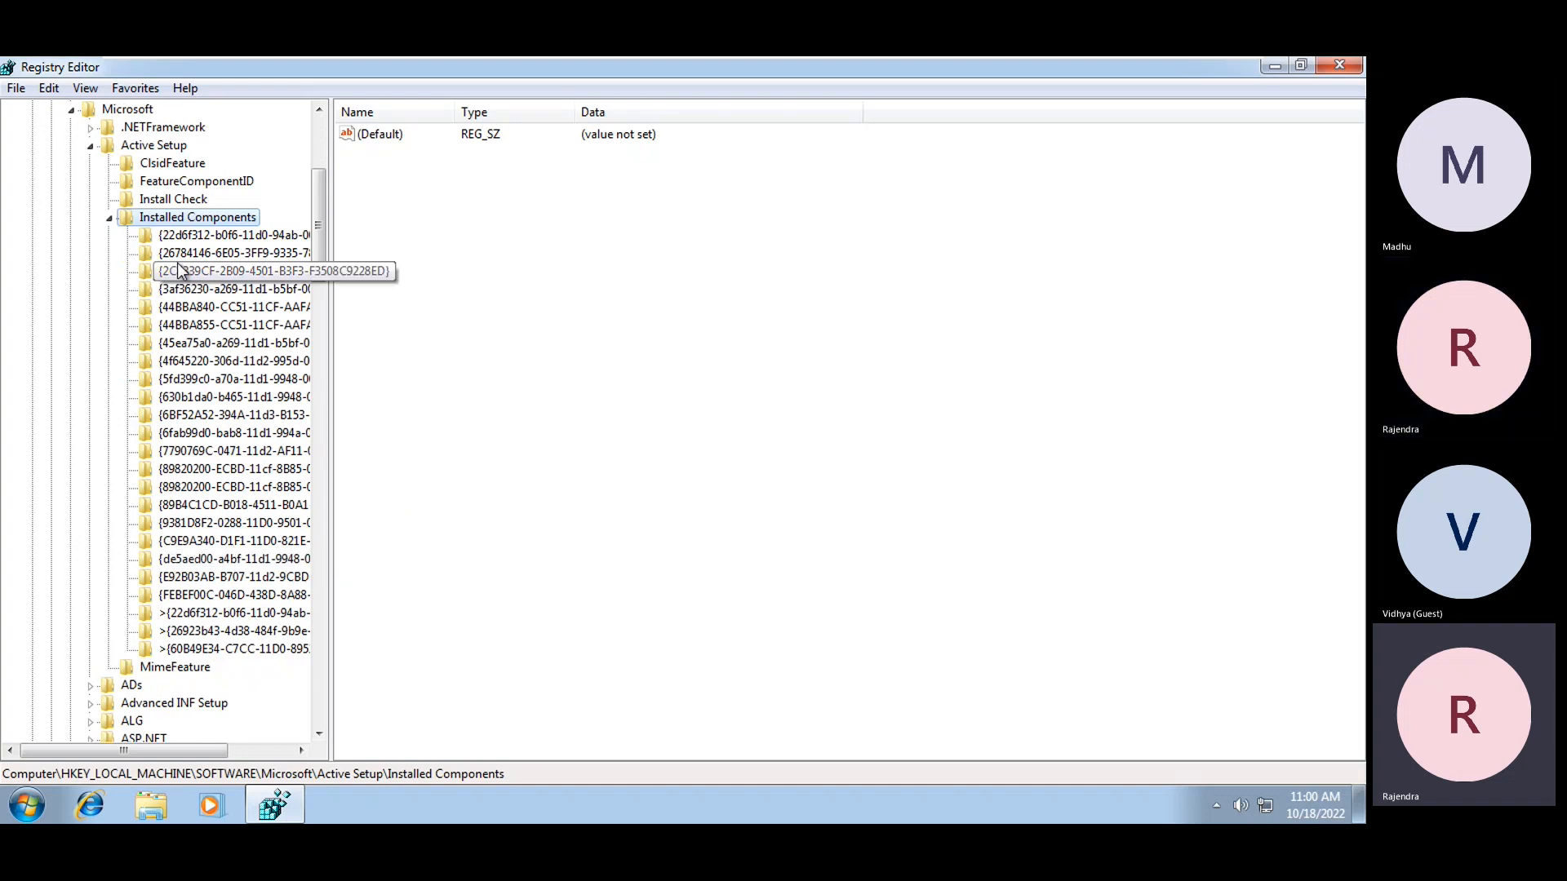
Add a new key named test under Installed Components, then open Explorer's Computer view
right_click(184, 217)
mouse_move(264, 248)
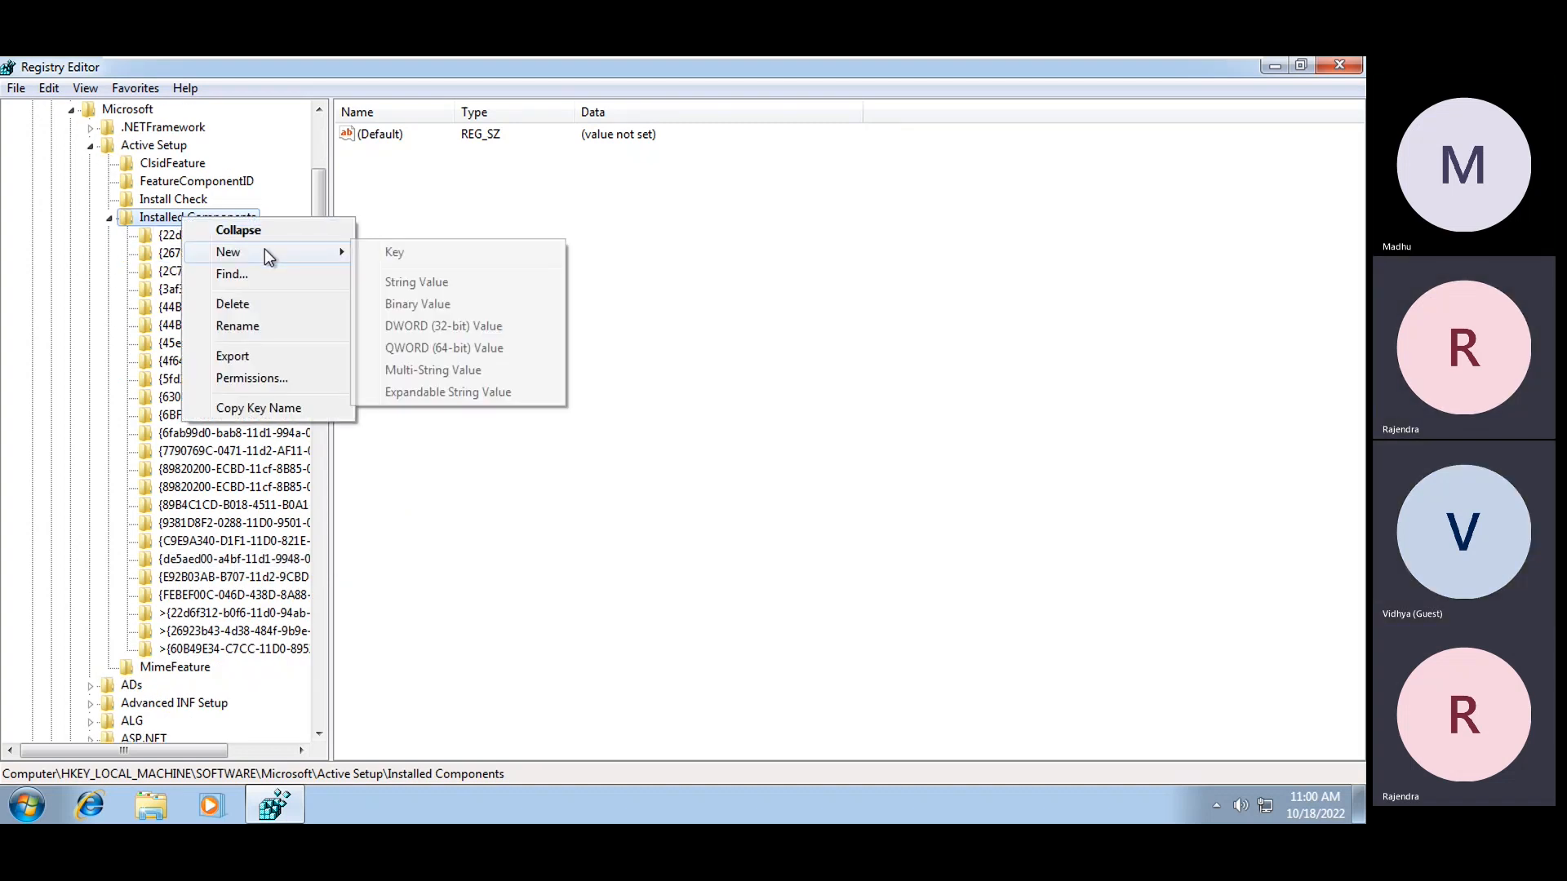
click(394, 255)
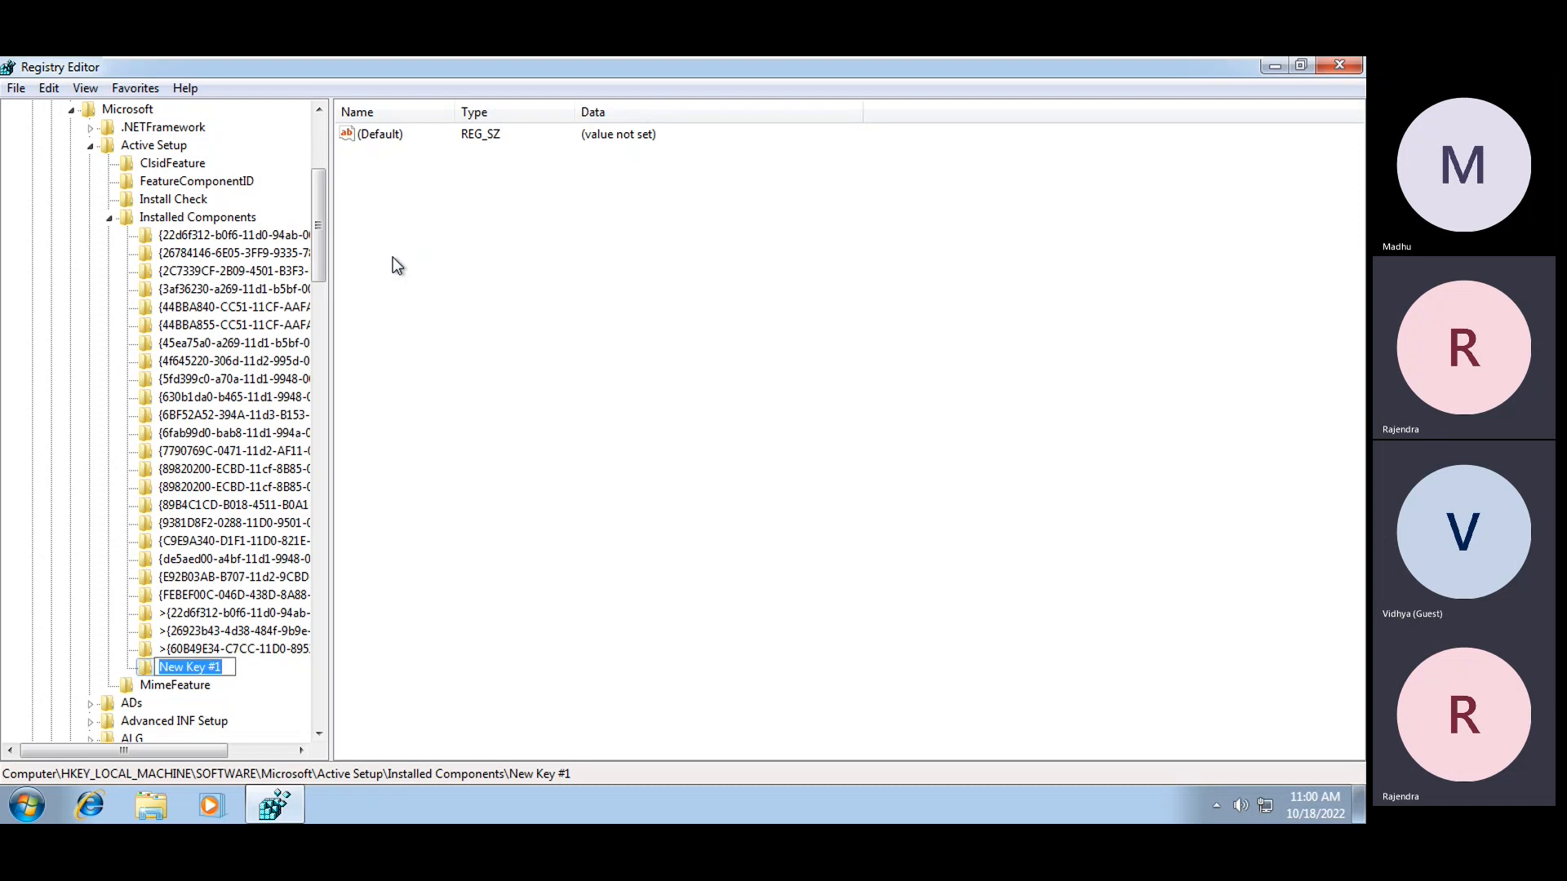
text(test)
key(Return)
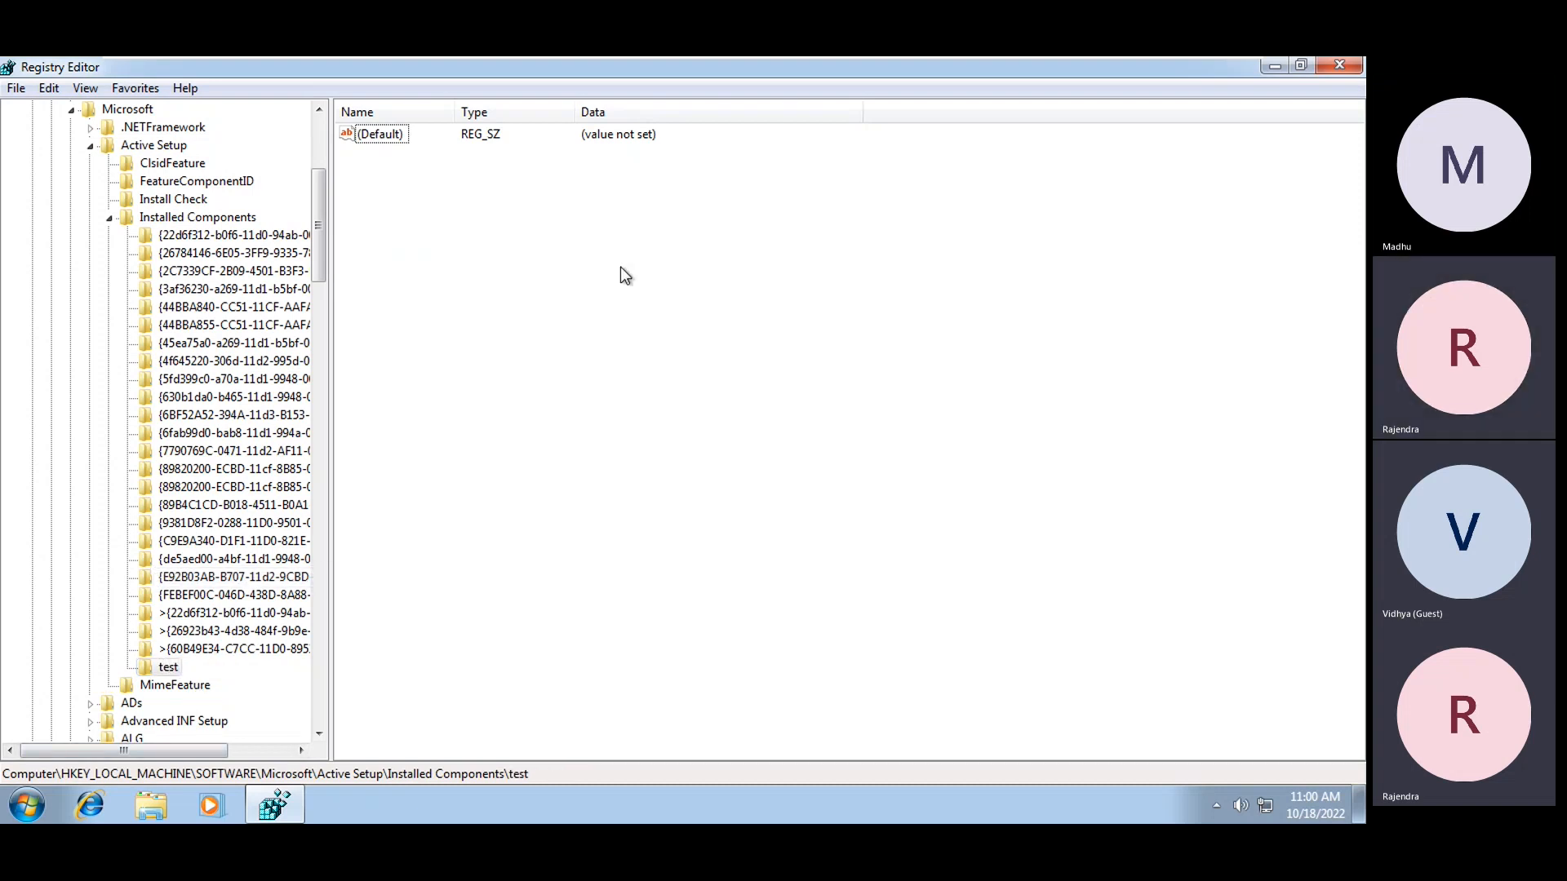
click(167, 816)
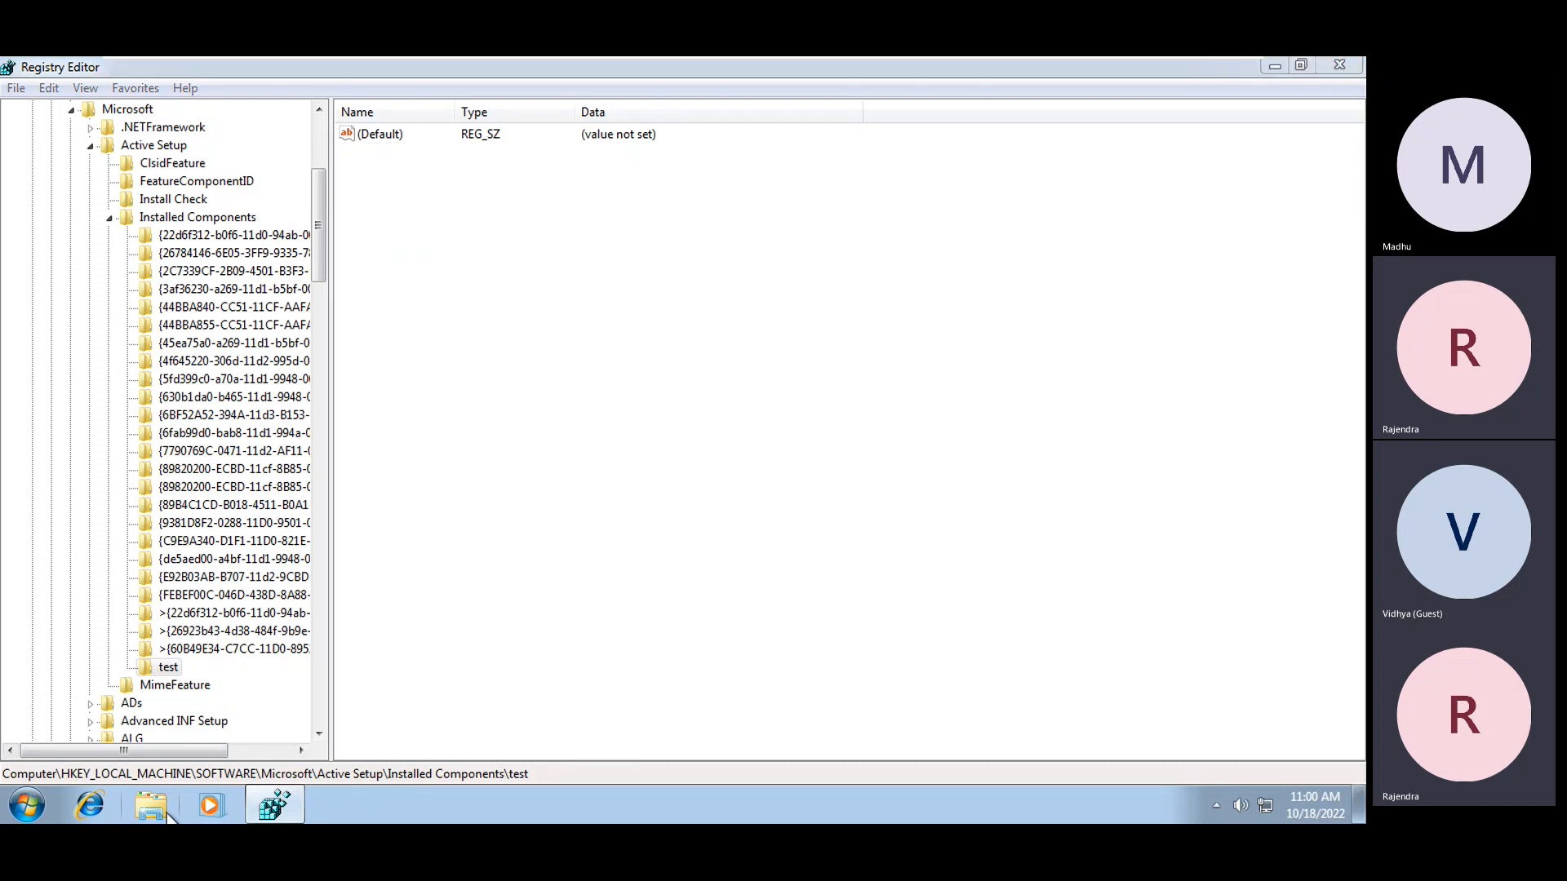
click(590, 464)
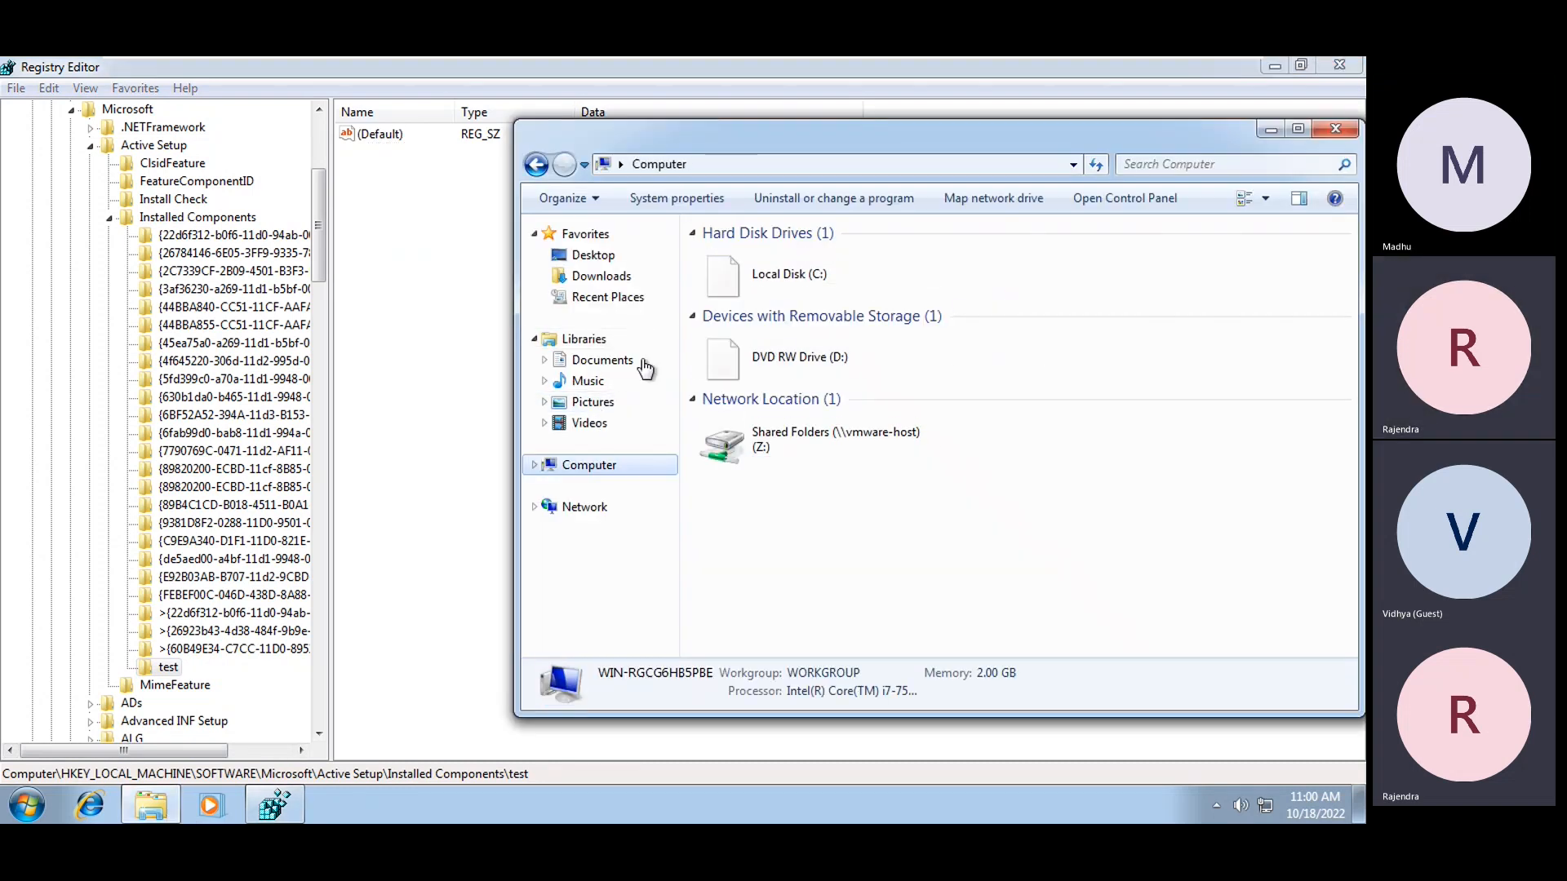
Open C:\Packages and create a new text document there
double_click(808, 281)
right_click(834, 467)
mouse_move(885, 651)
click(775, 507)
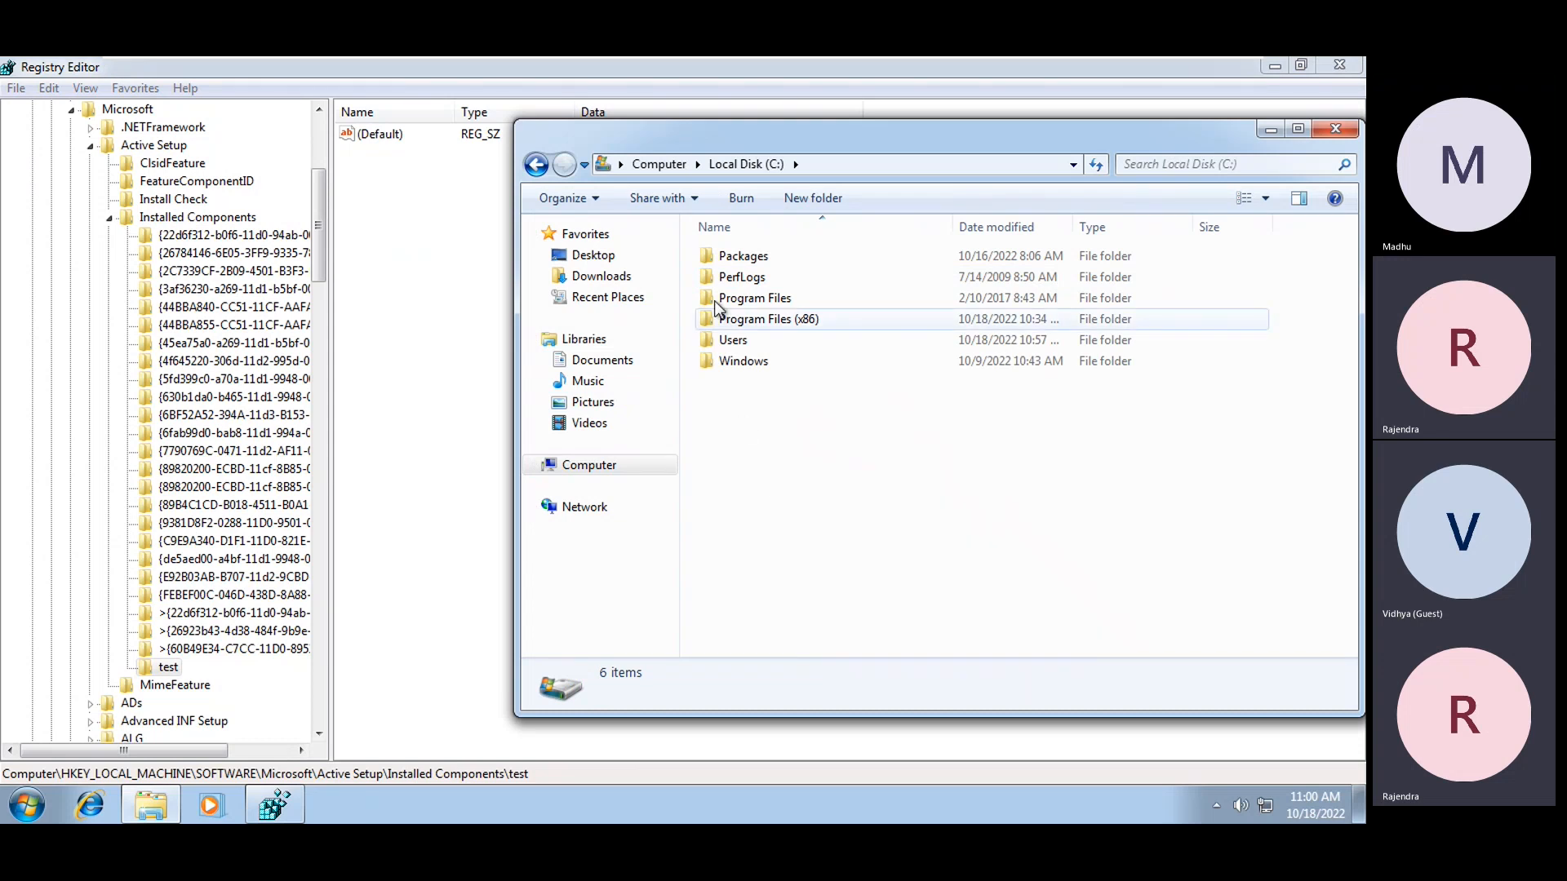
double_click(740, 258)
right_click(840, 523)
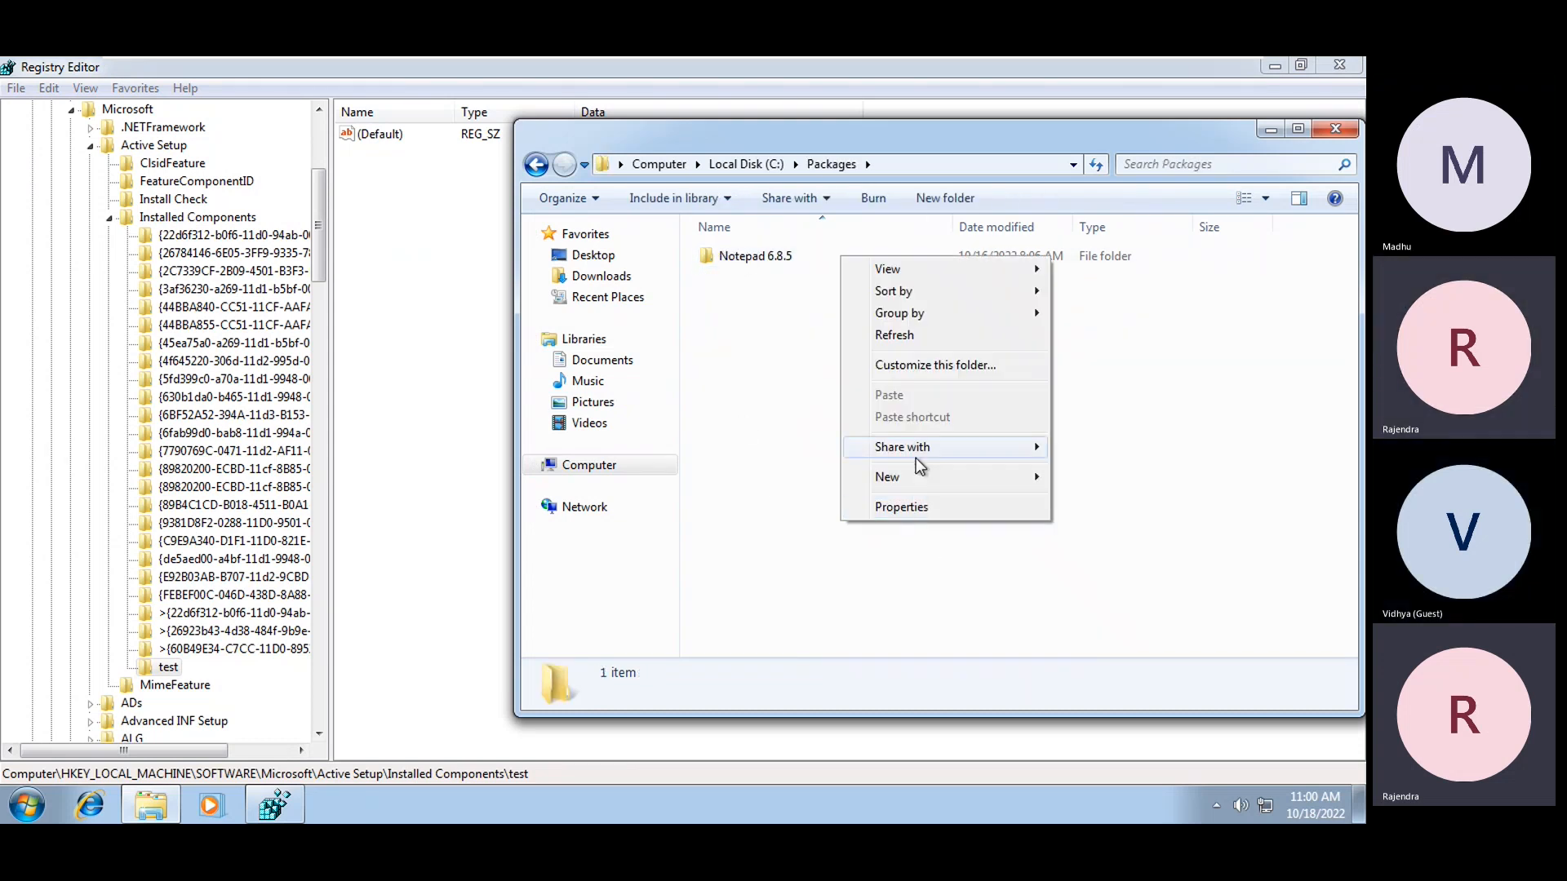
mouse_move(919, 483)
click(1112, 592)
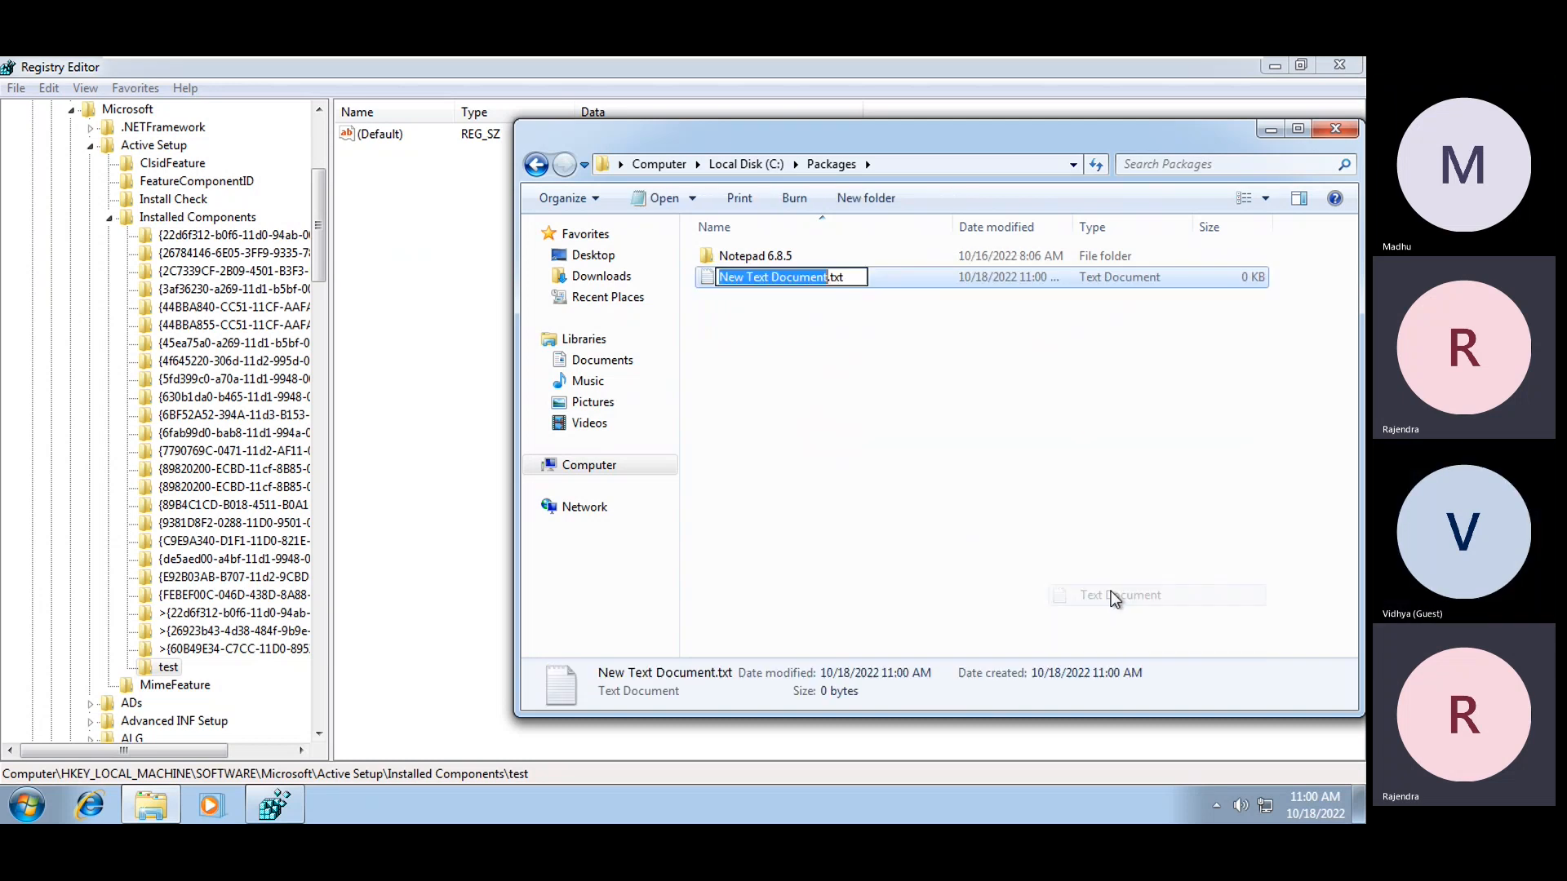
Rename the file hai.vbs, edit it in Notepad, and begin typing msgbox "Welcome to Active Setup Demo
text(hai.b)
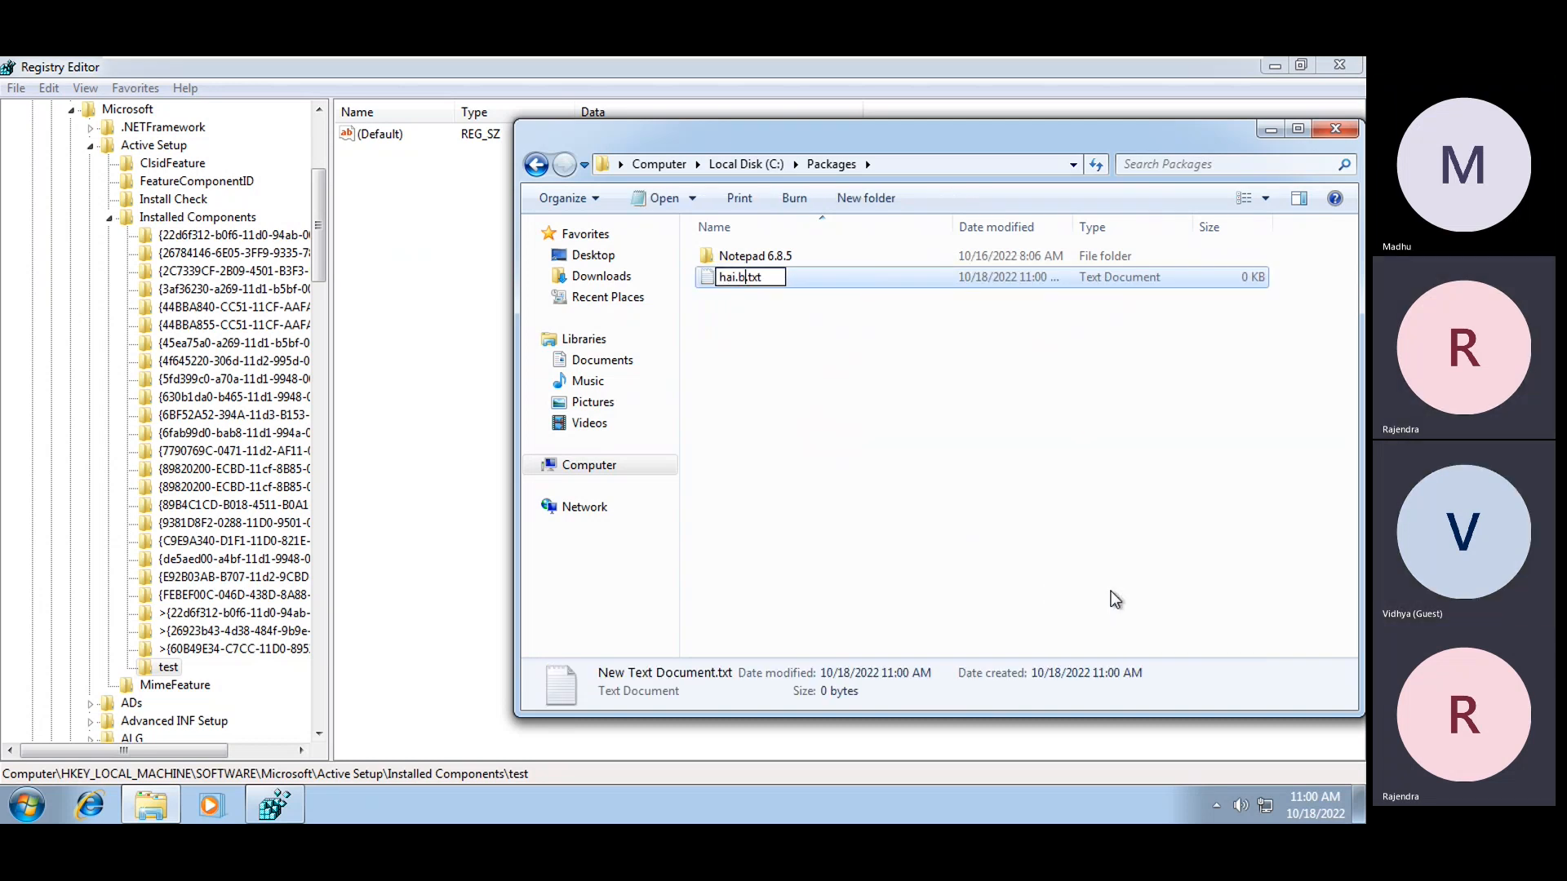
text(bs)
key(Delete)
key(Delete)
key(Delete)
key(Delete)
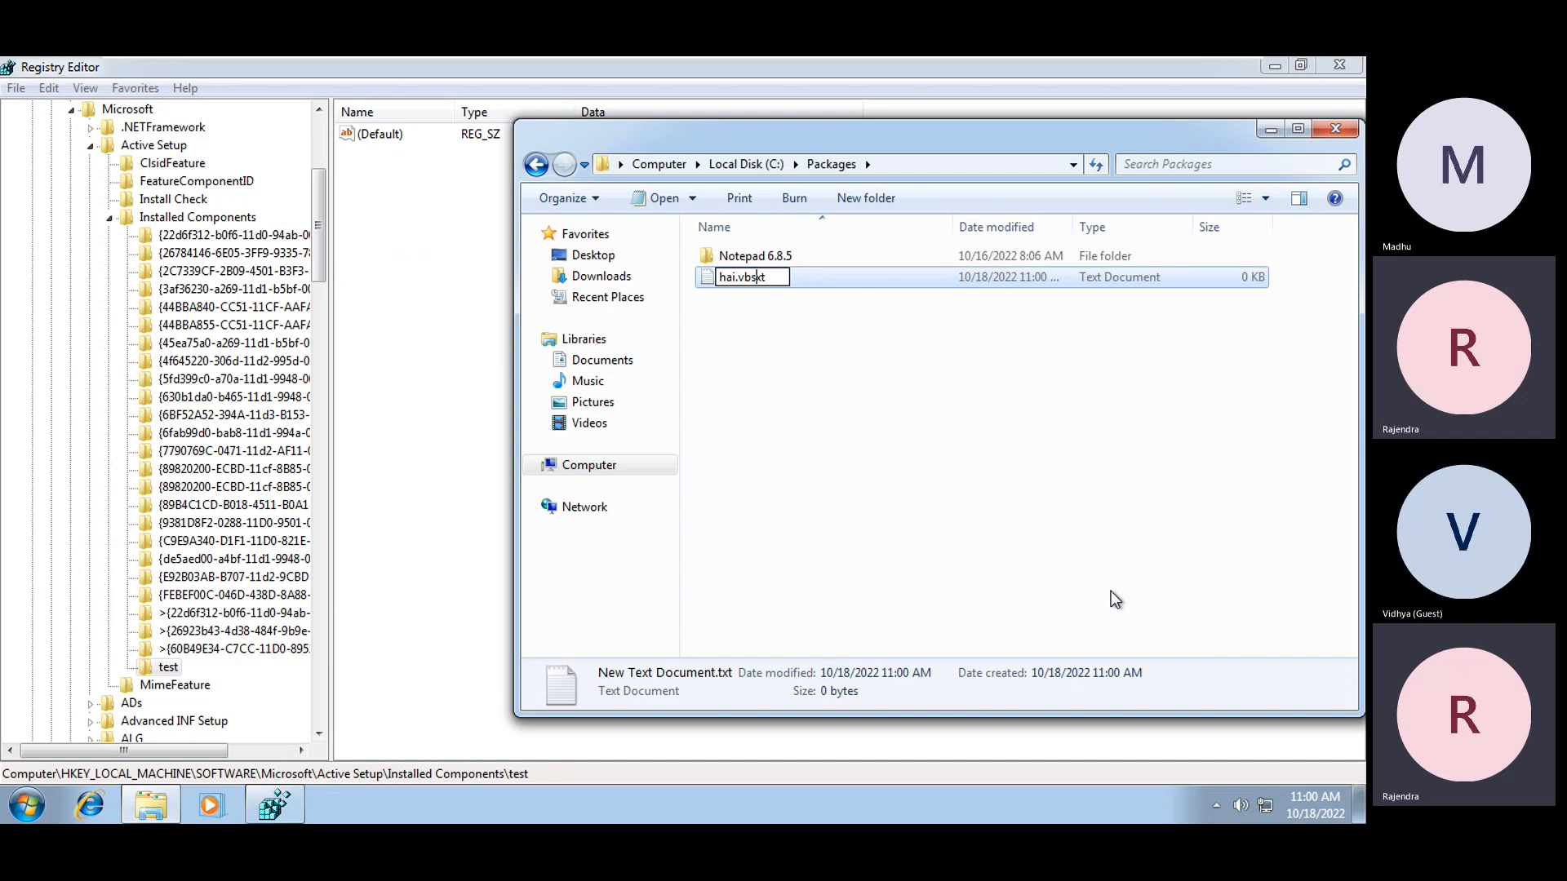
key(Return)
key(Return)
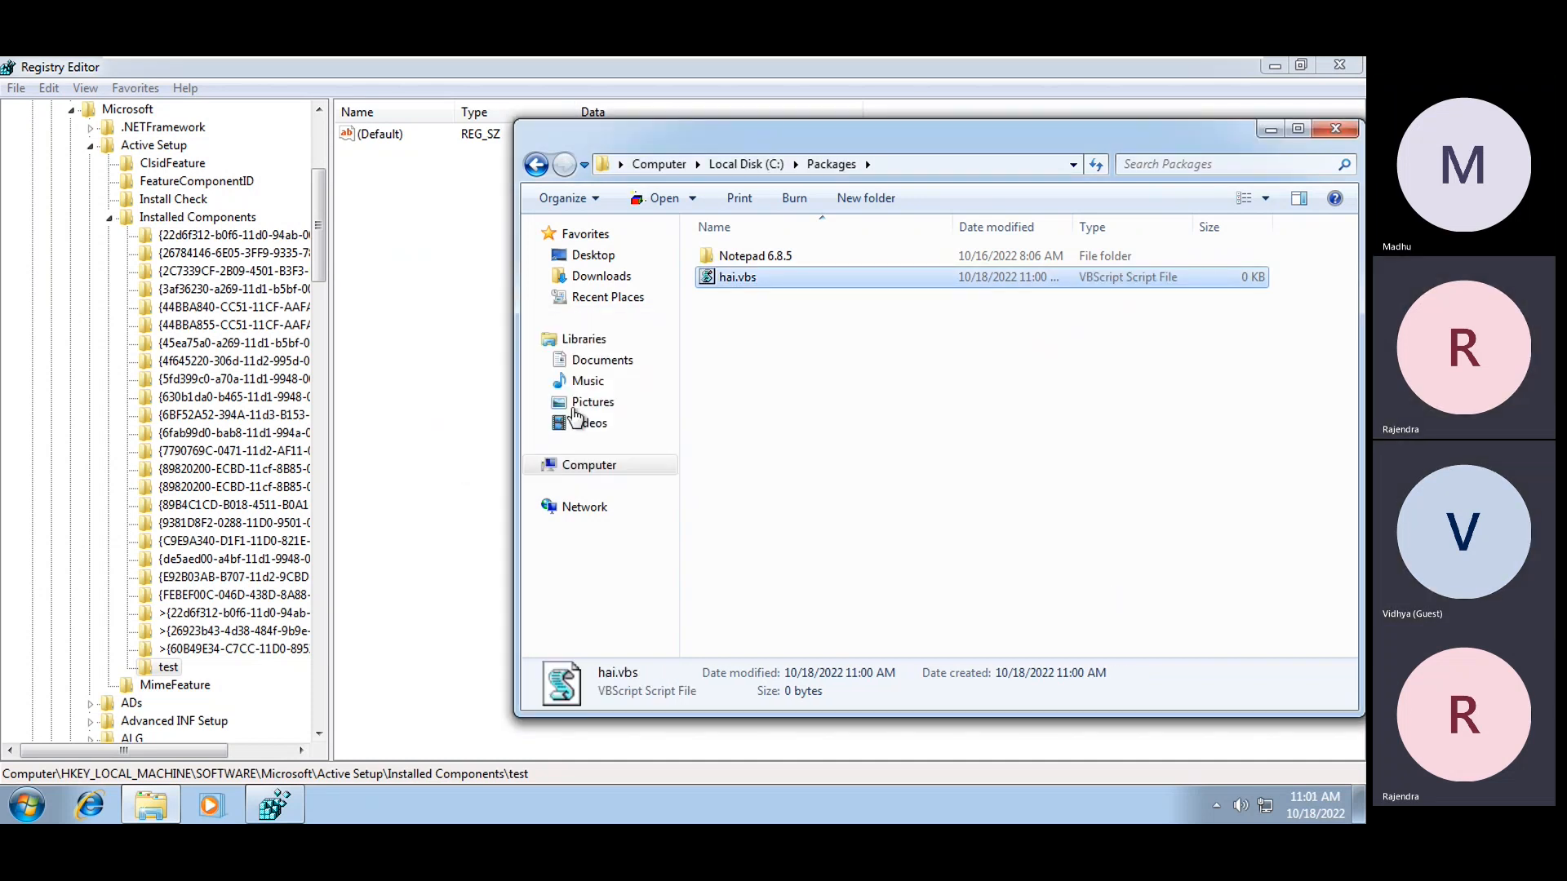
right_click(727, 282)
click(770, 317)
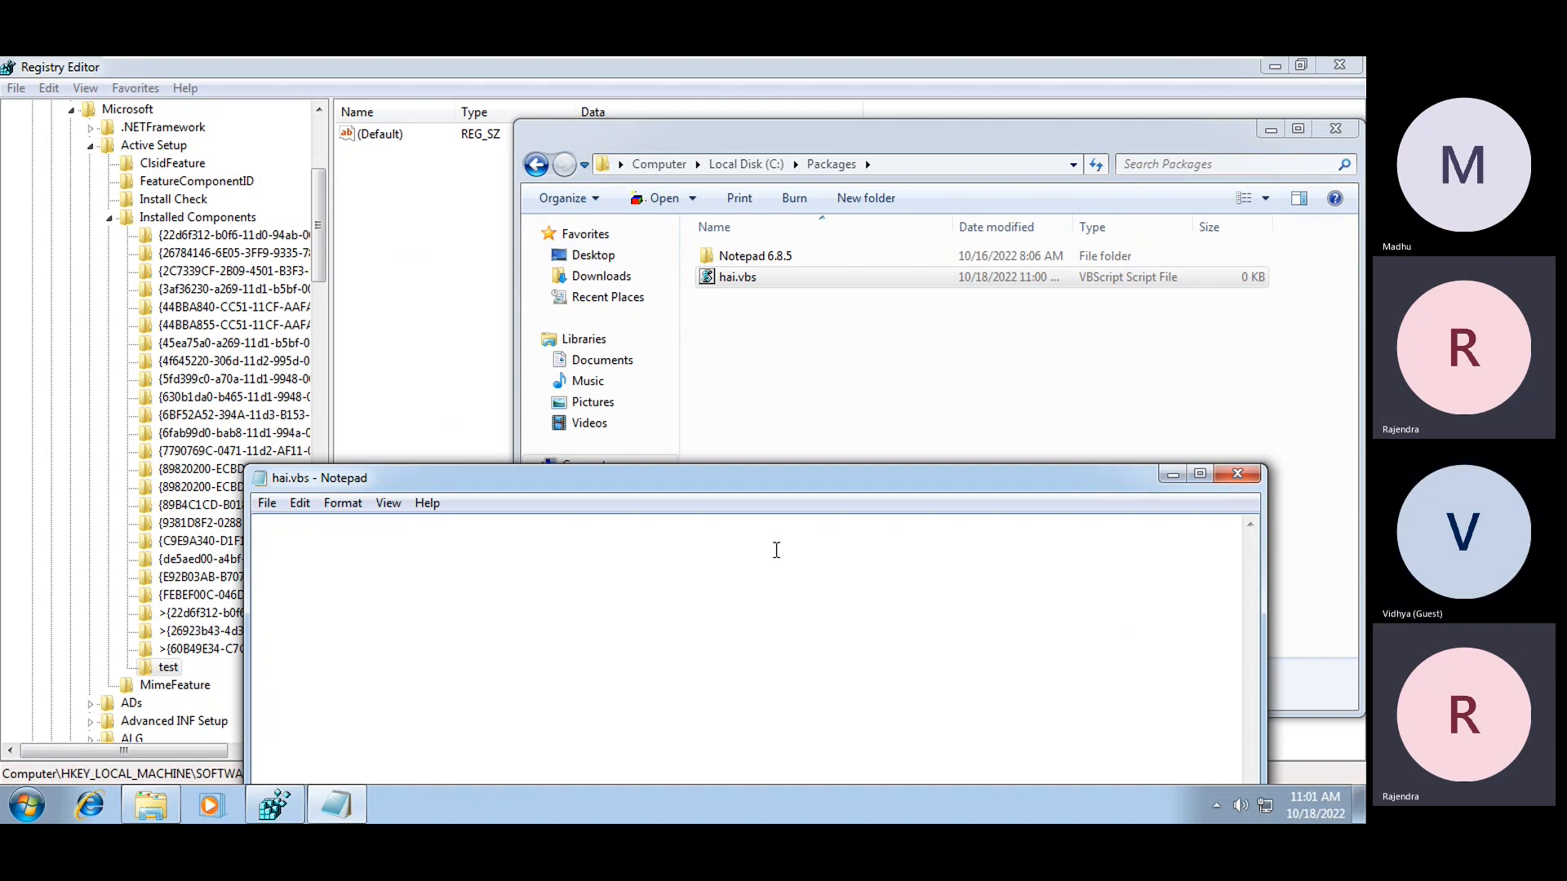
text(msgbox "")
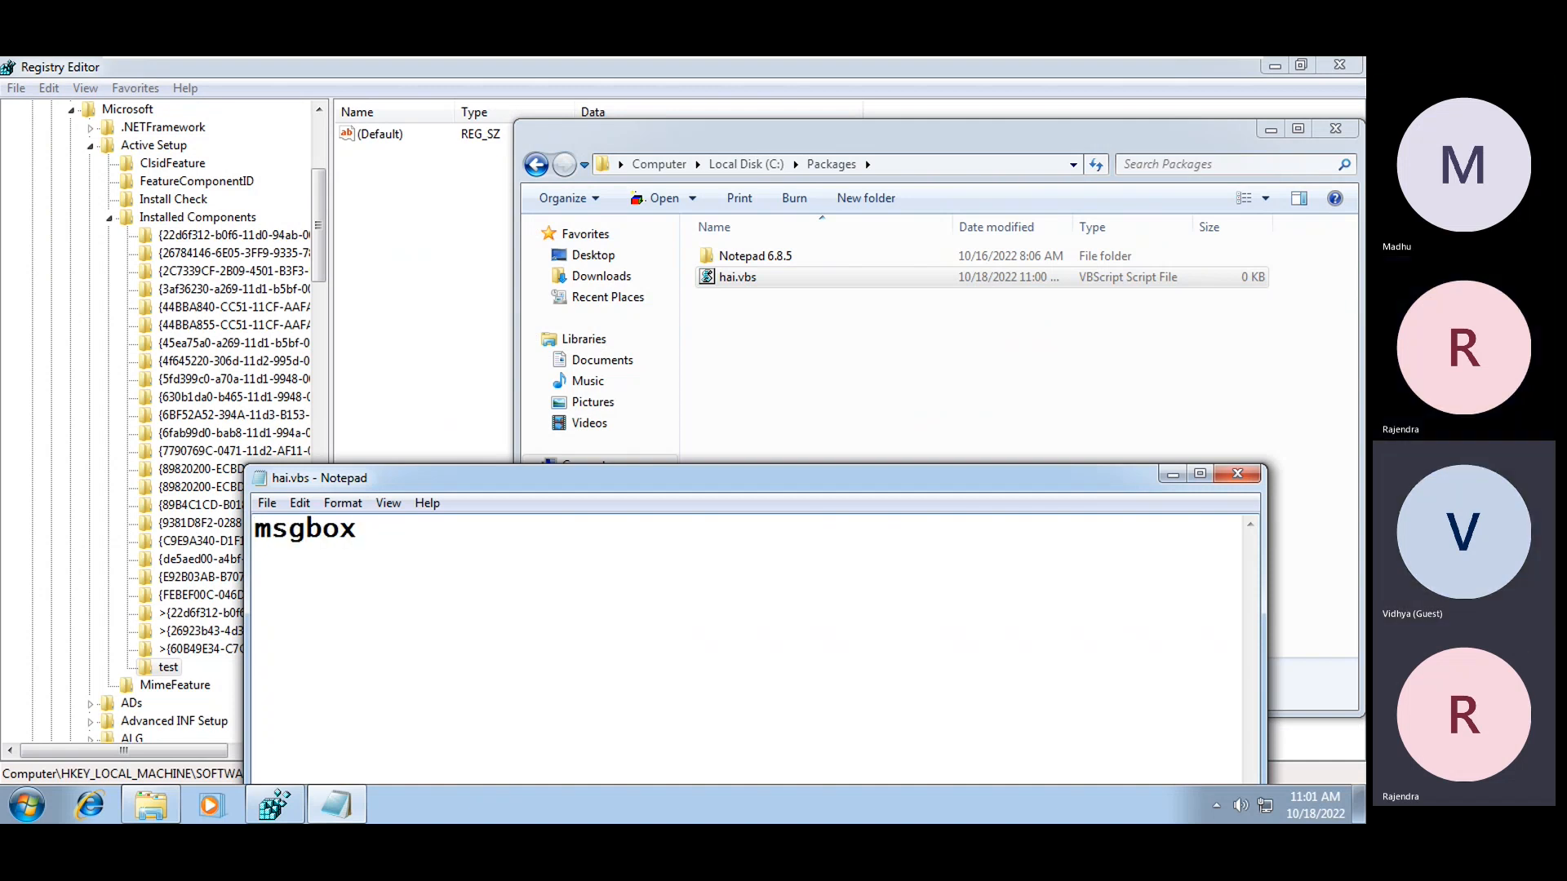
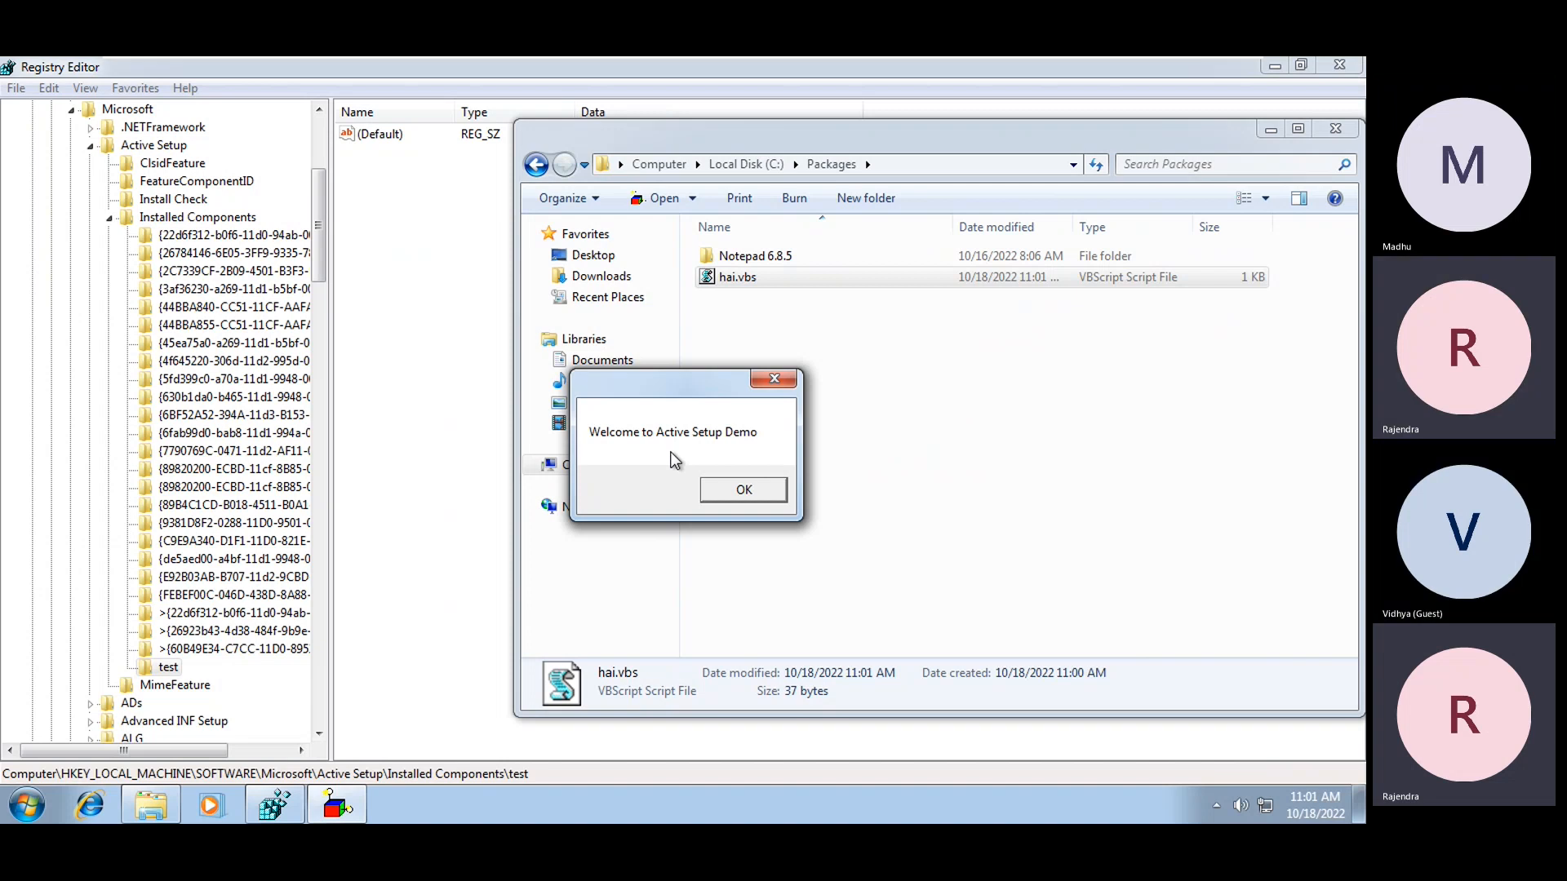
Dismiss the 'Welcome to Active Setup Demo' message shown by hai.vbs
click(731, 493)
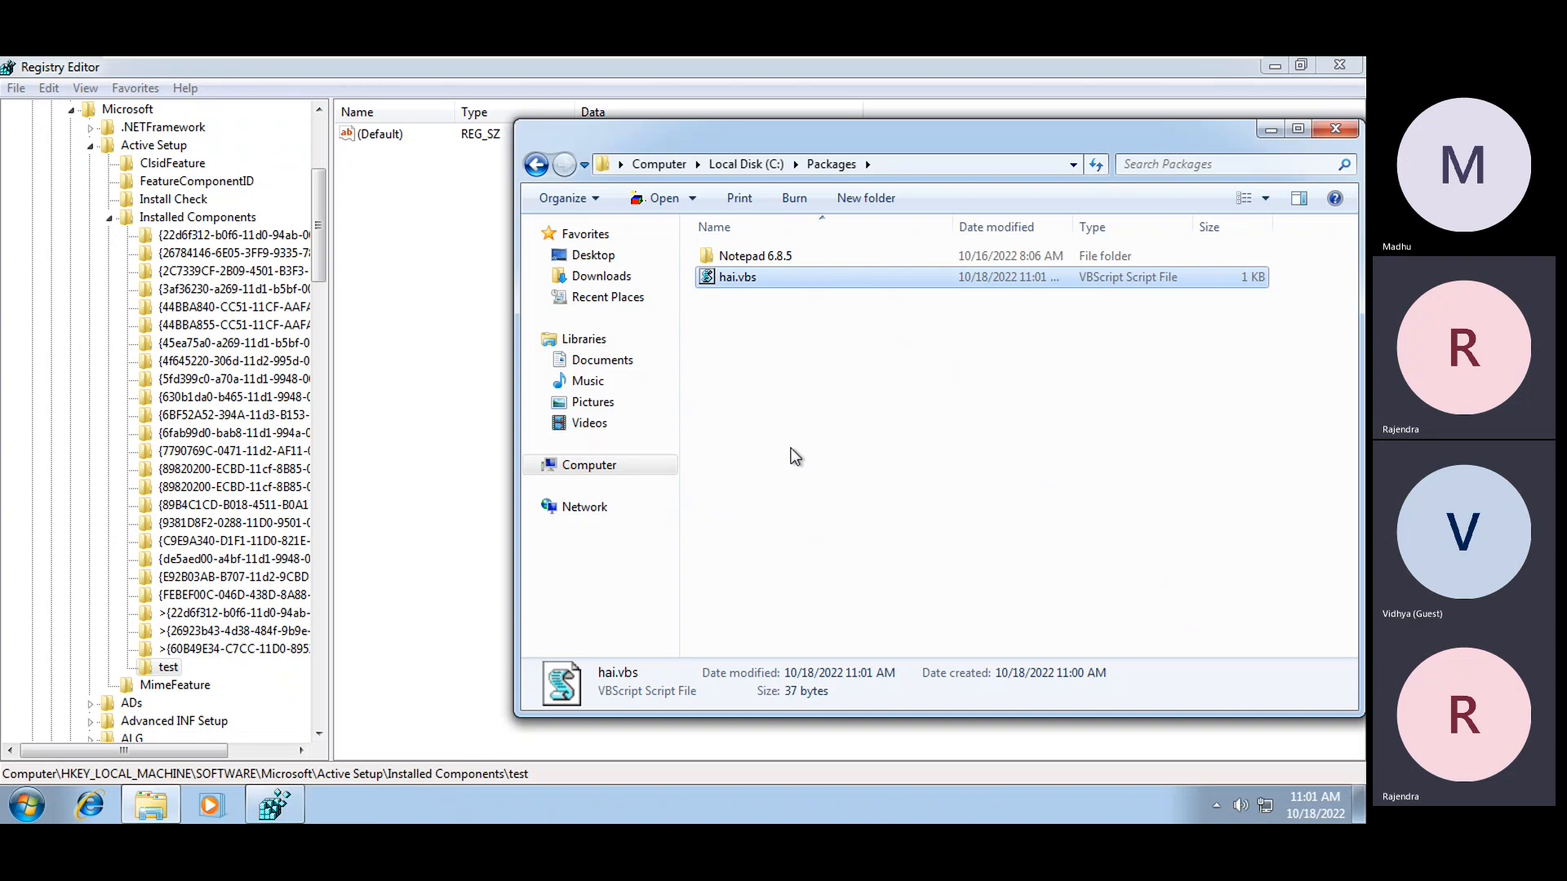
Create a new string value under the test key and begin naming it StubPath
right_click(403, 218)
mouse_move(458, 223)
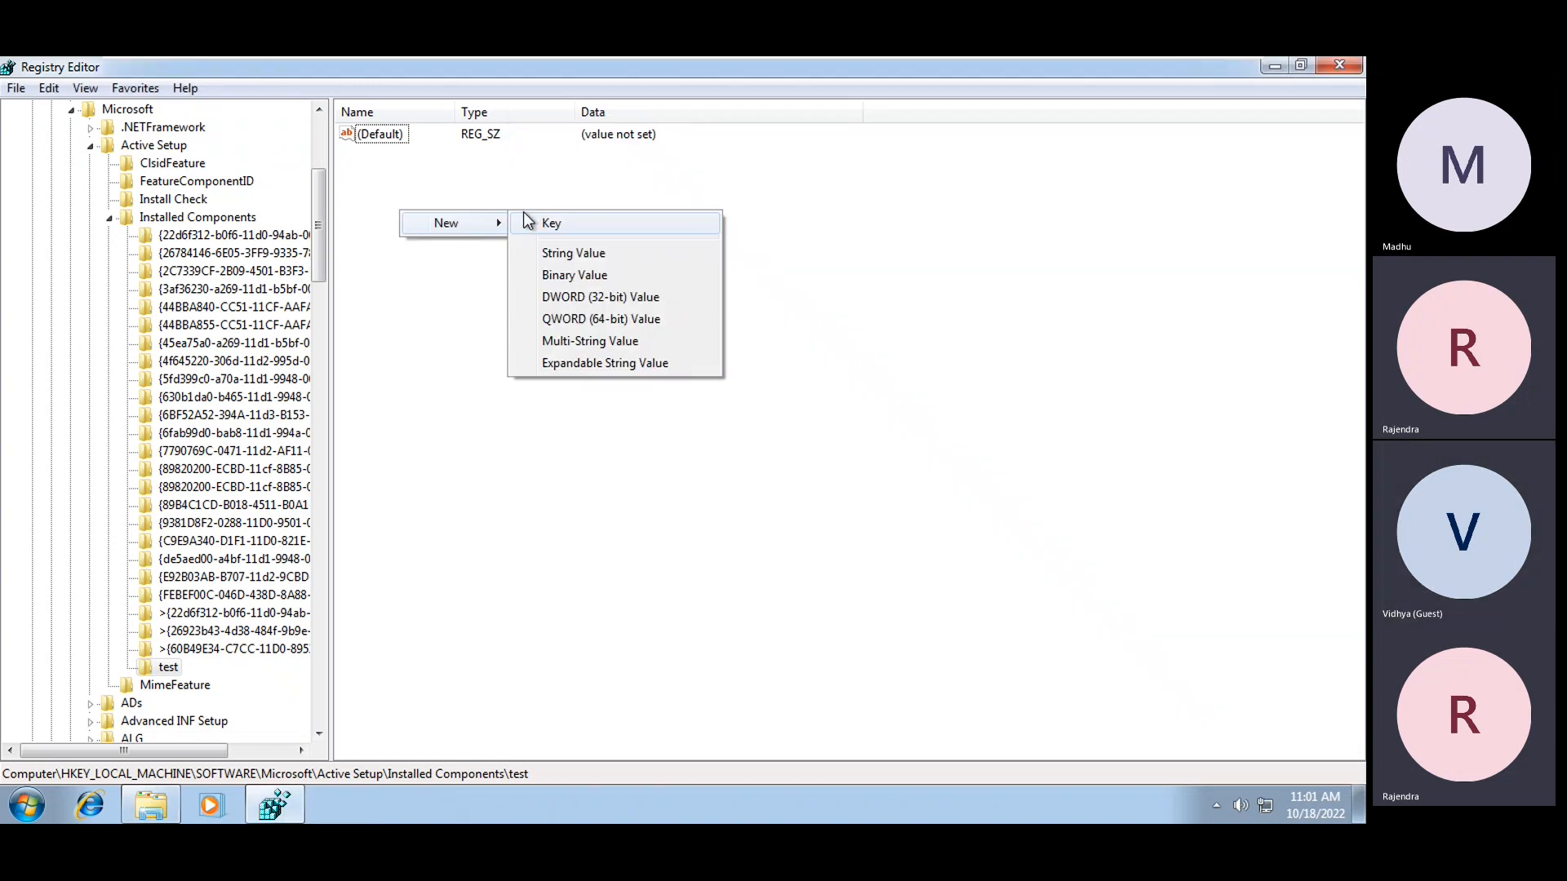
click(599, 255)
text(StubPath)
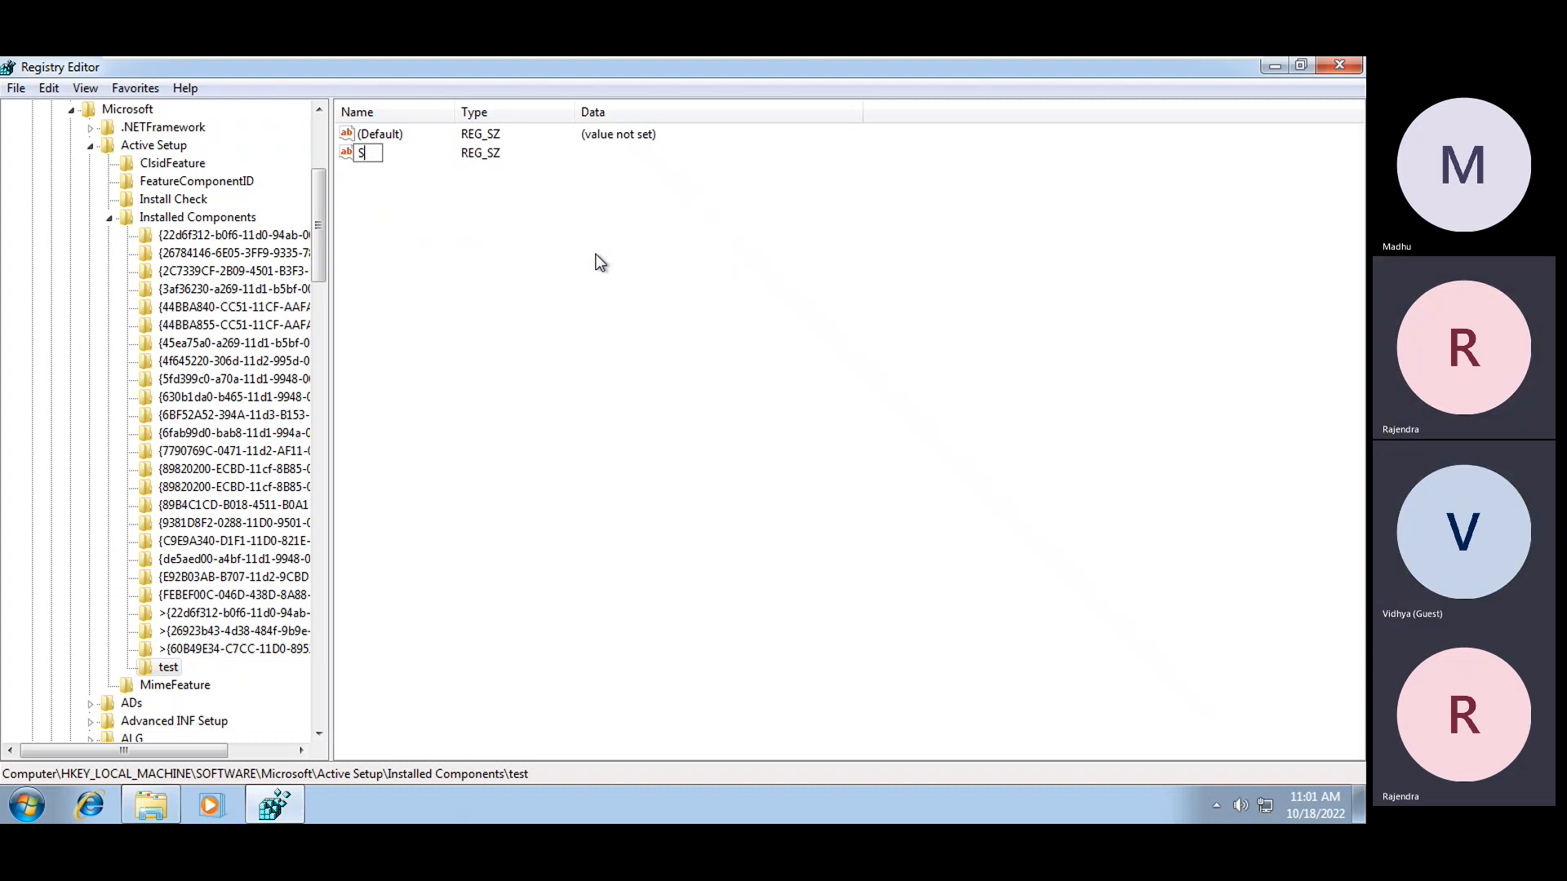
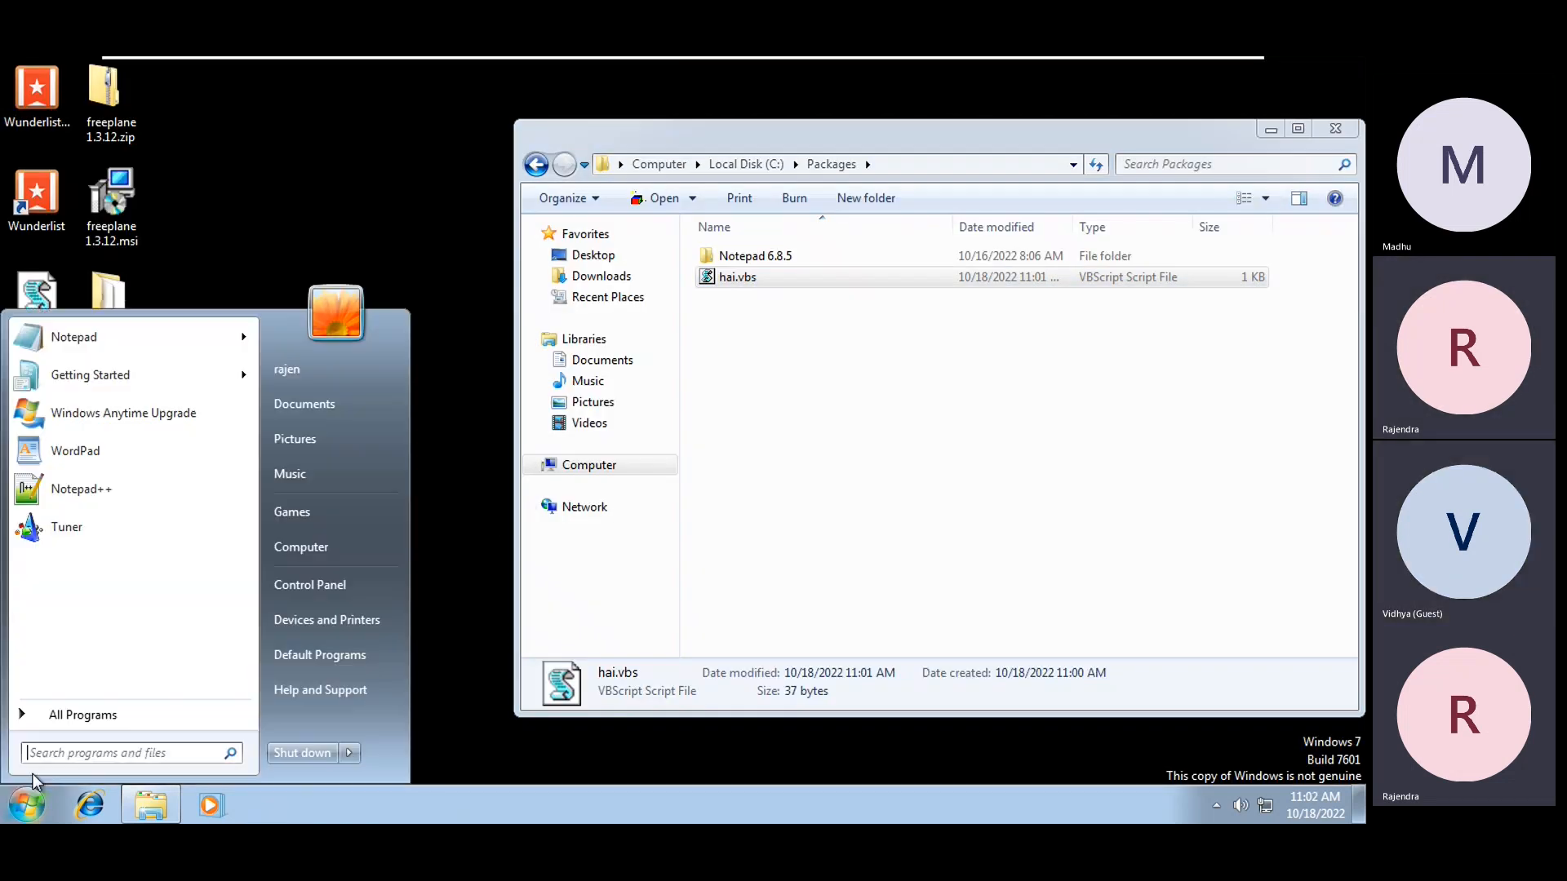
Log the current Windows 7 user off through the Start menu's Shut down arrow
click(349, 752)
click(404, 683)
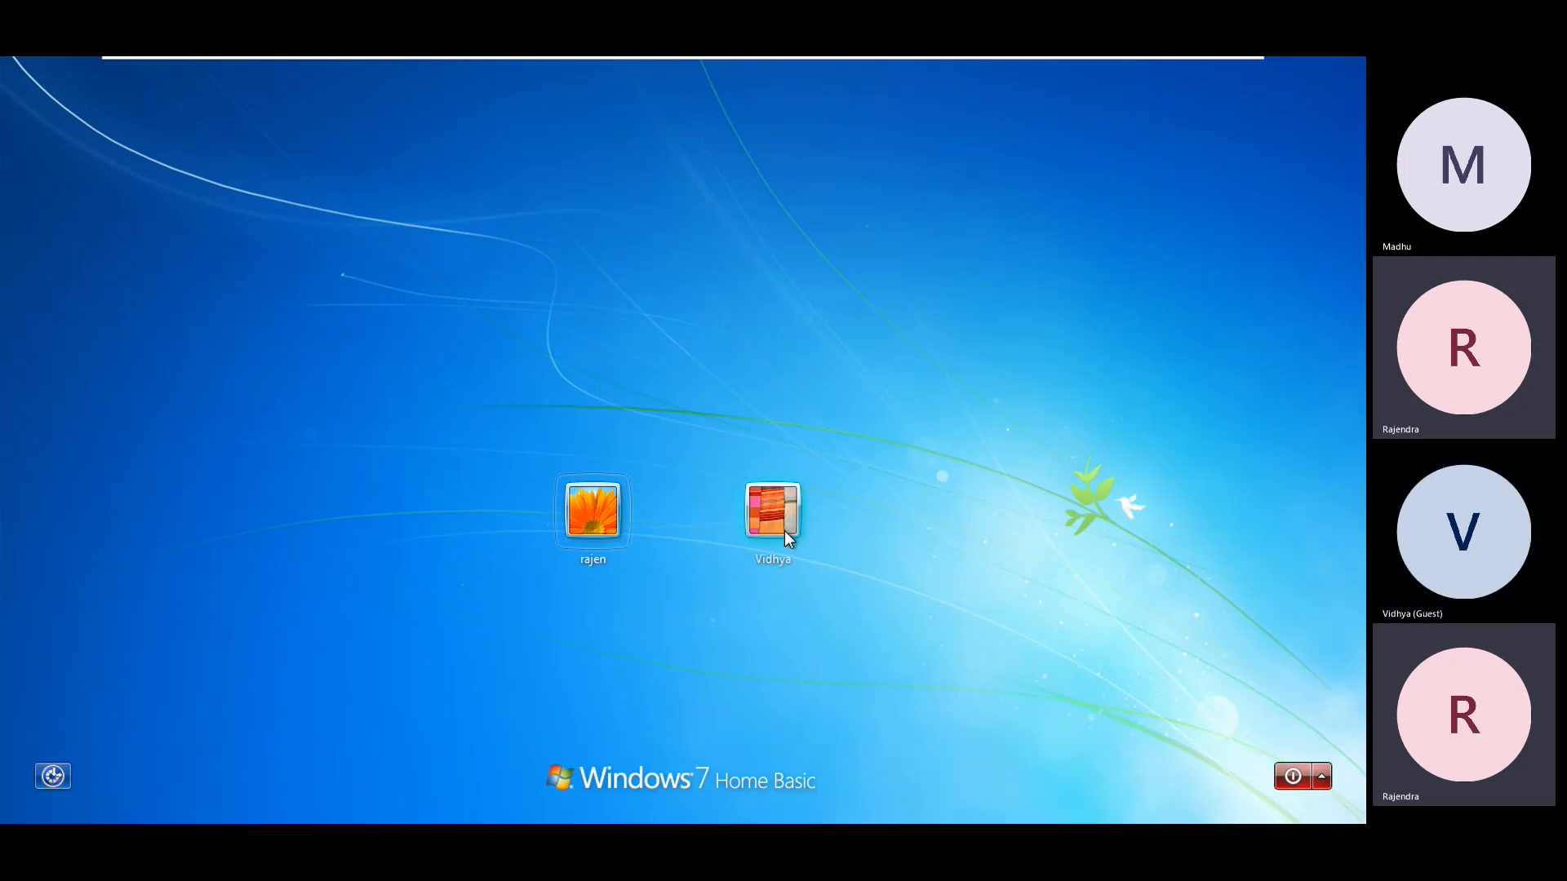
Sign in as the second user, cancel Windows Activation, and minimize the VM after the welcome message
click(753, 512)
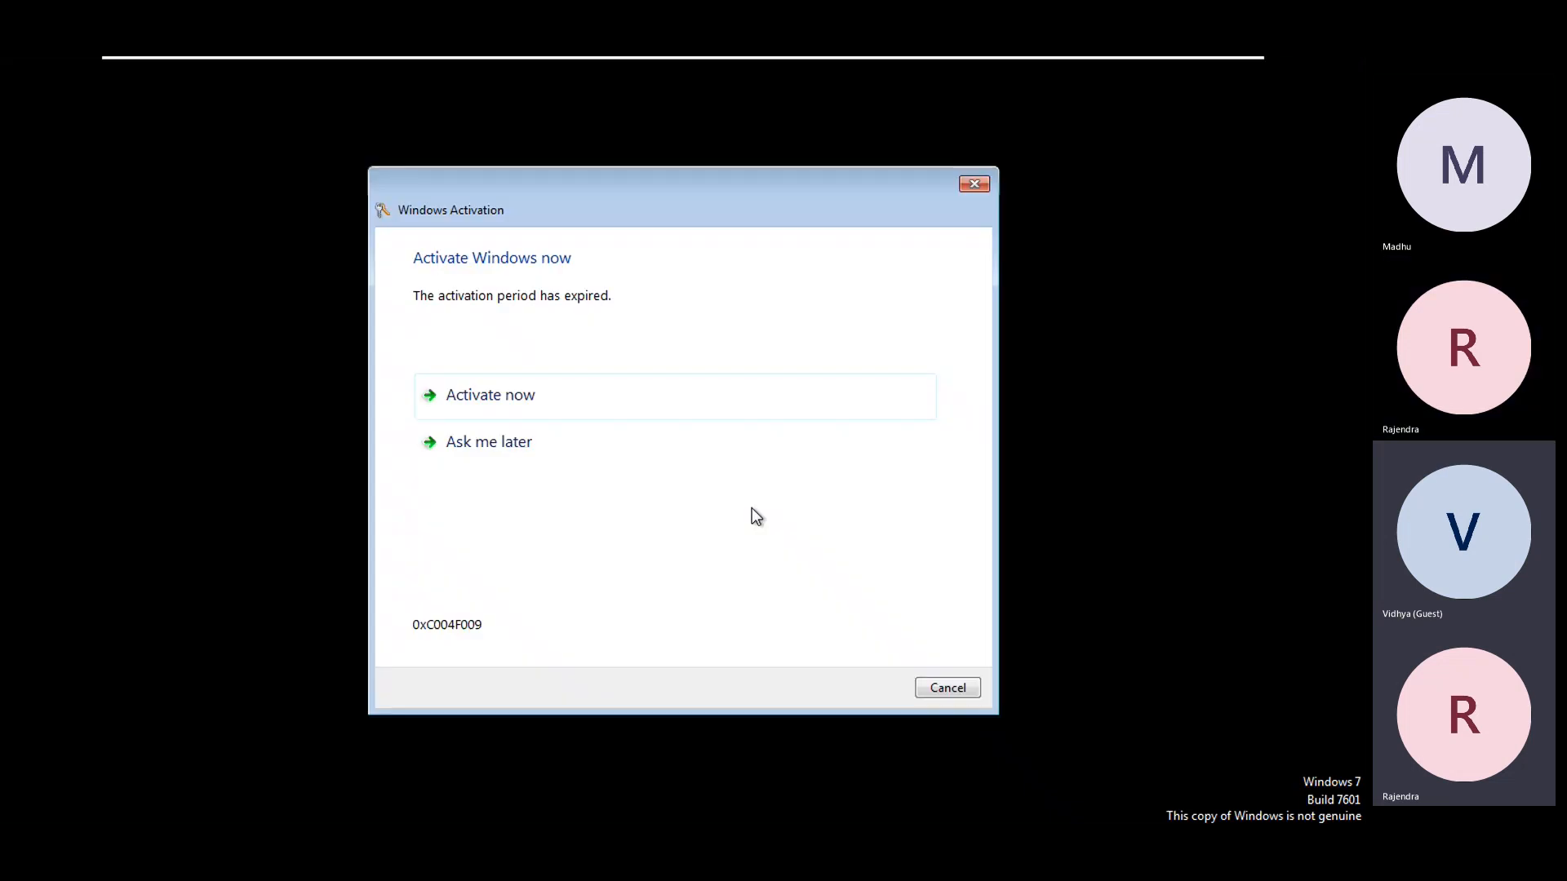
click(960, 687)
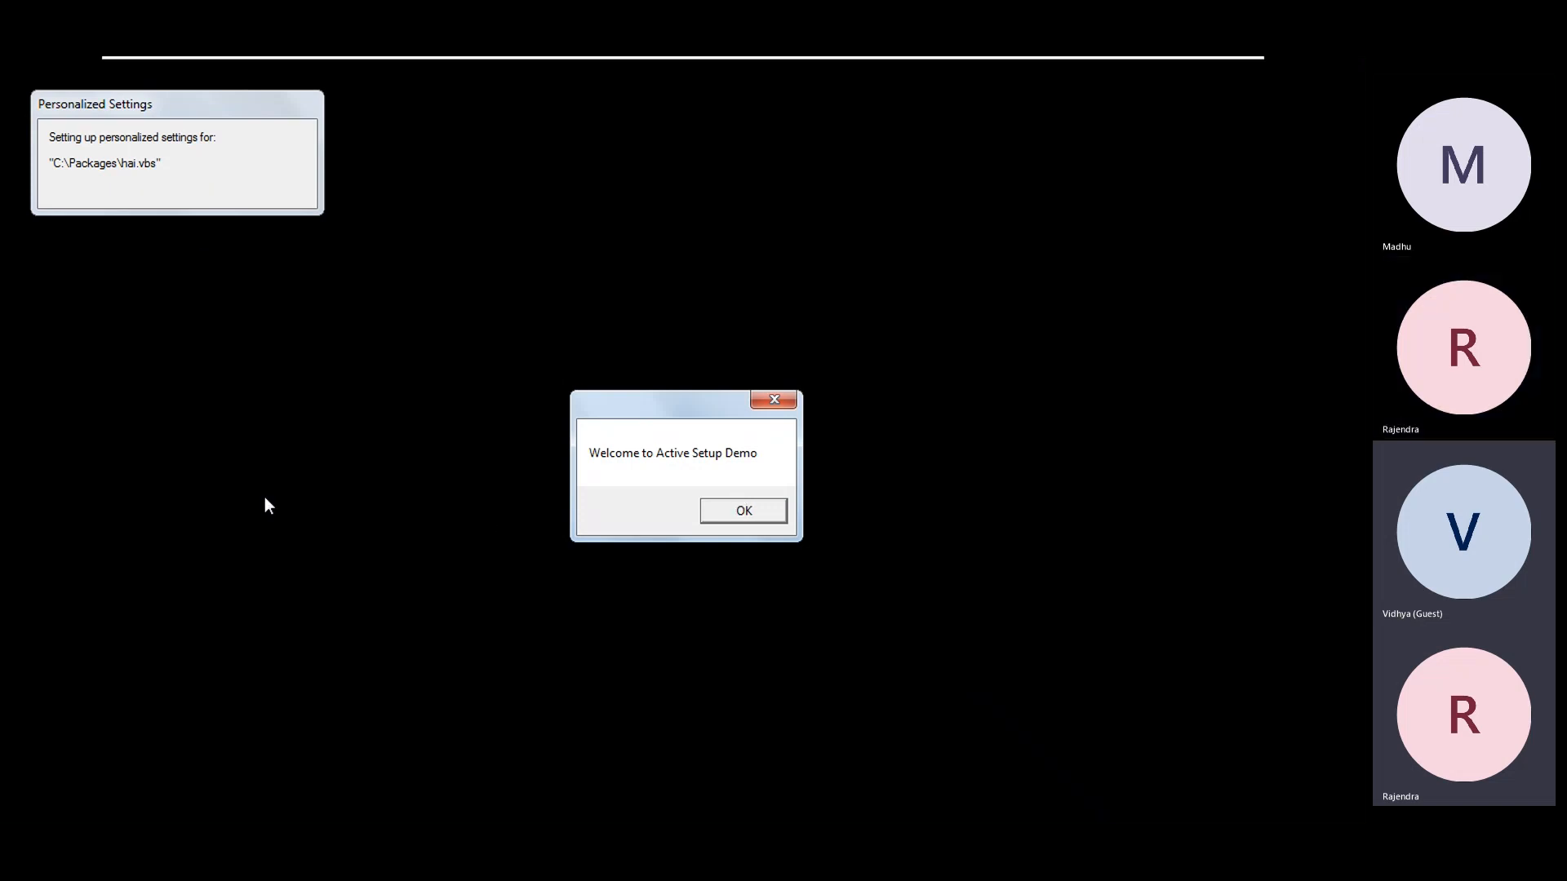
mouse_move(957, 57)
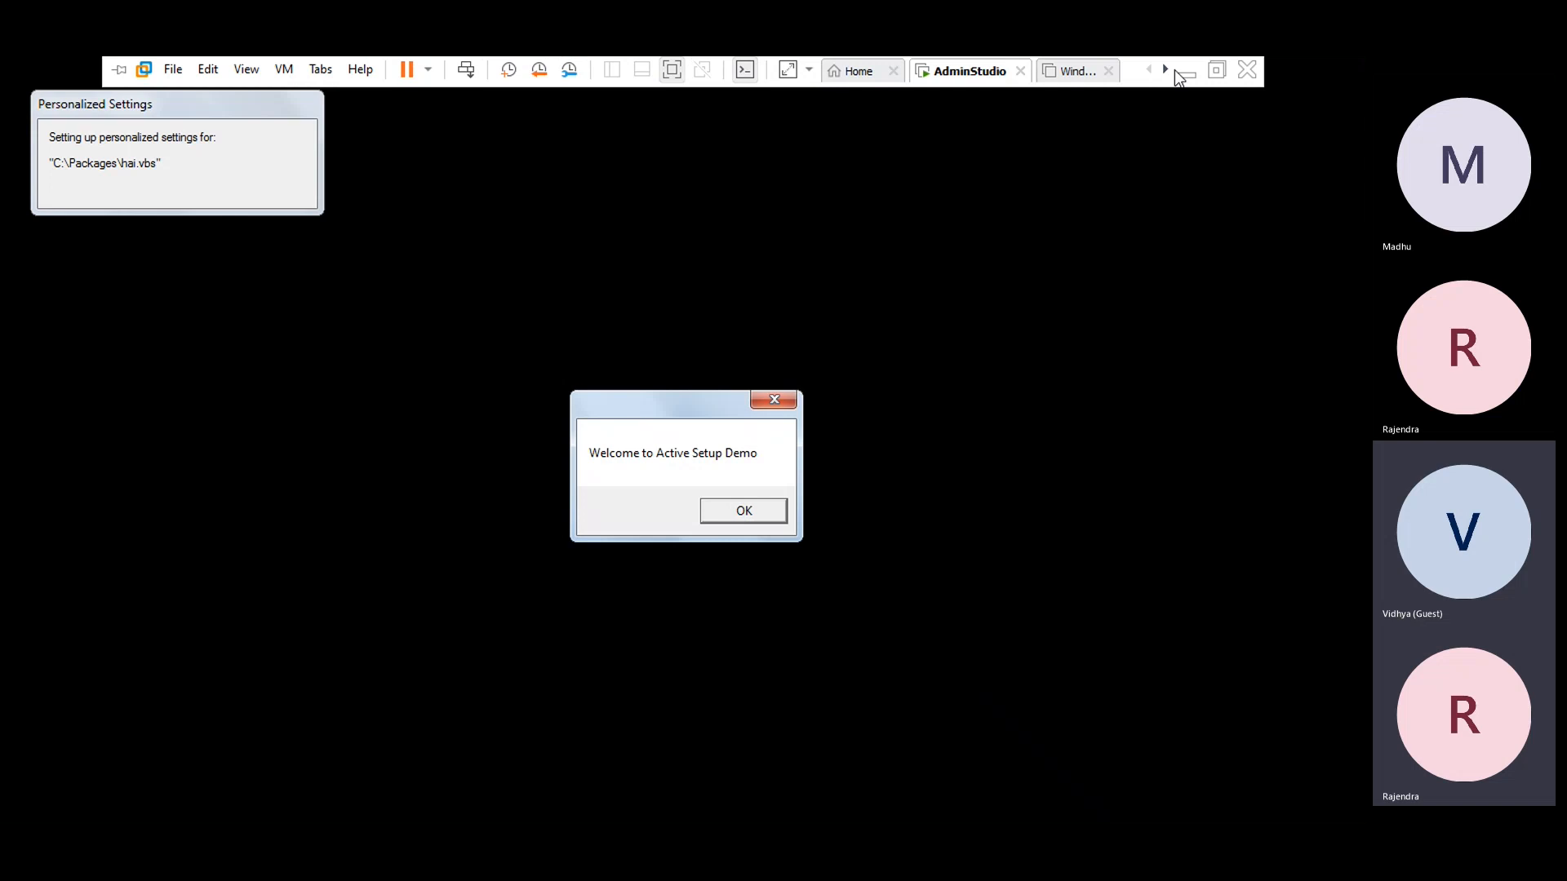
click(1186, 73)
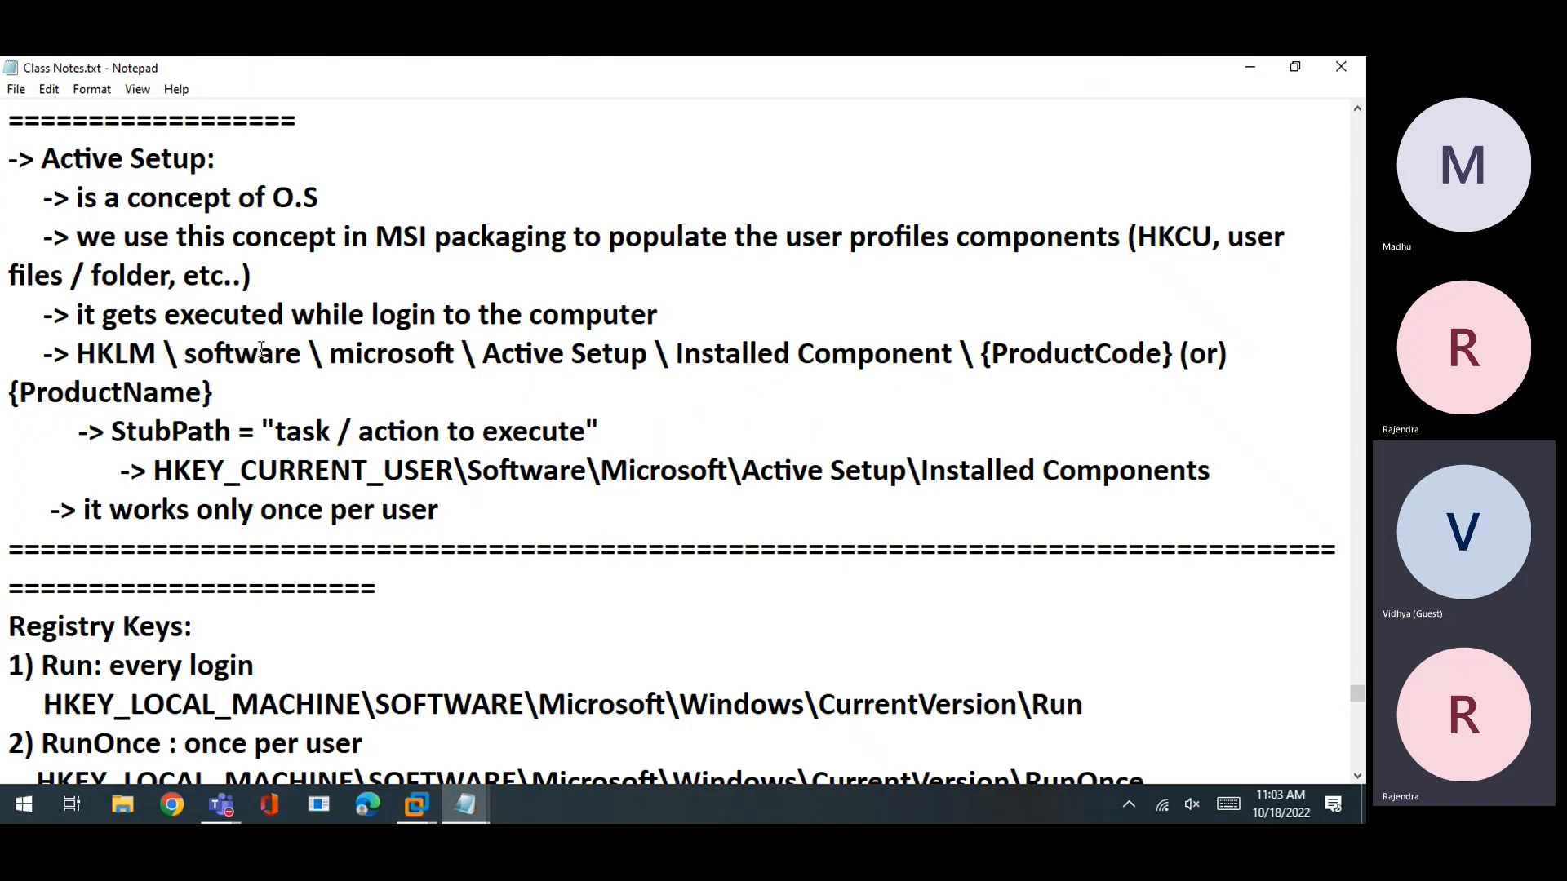
Highlight the MSI packaging, runs-at-login and once-per-user notes, then return to the Windows 7 VM
drag(75, 236, 515, 236)
click(482, 431)
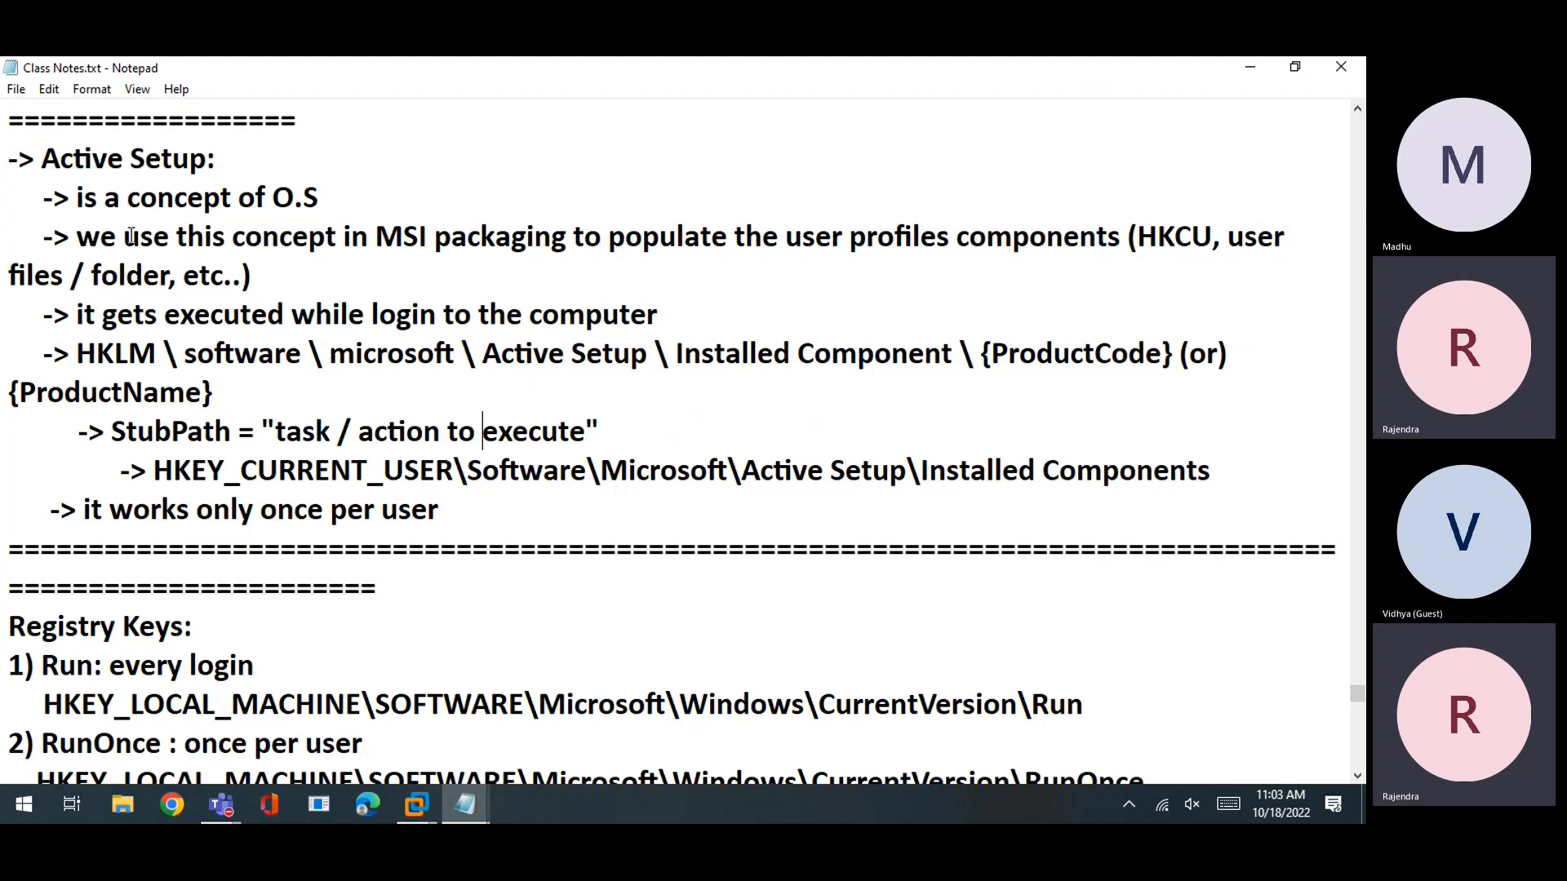
drag(84, 314, 649, 316)
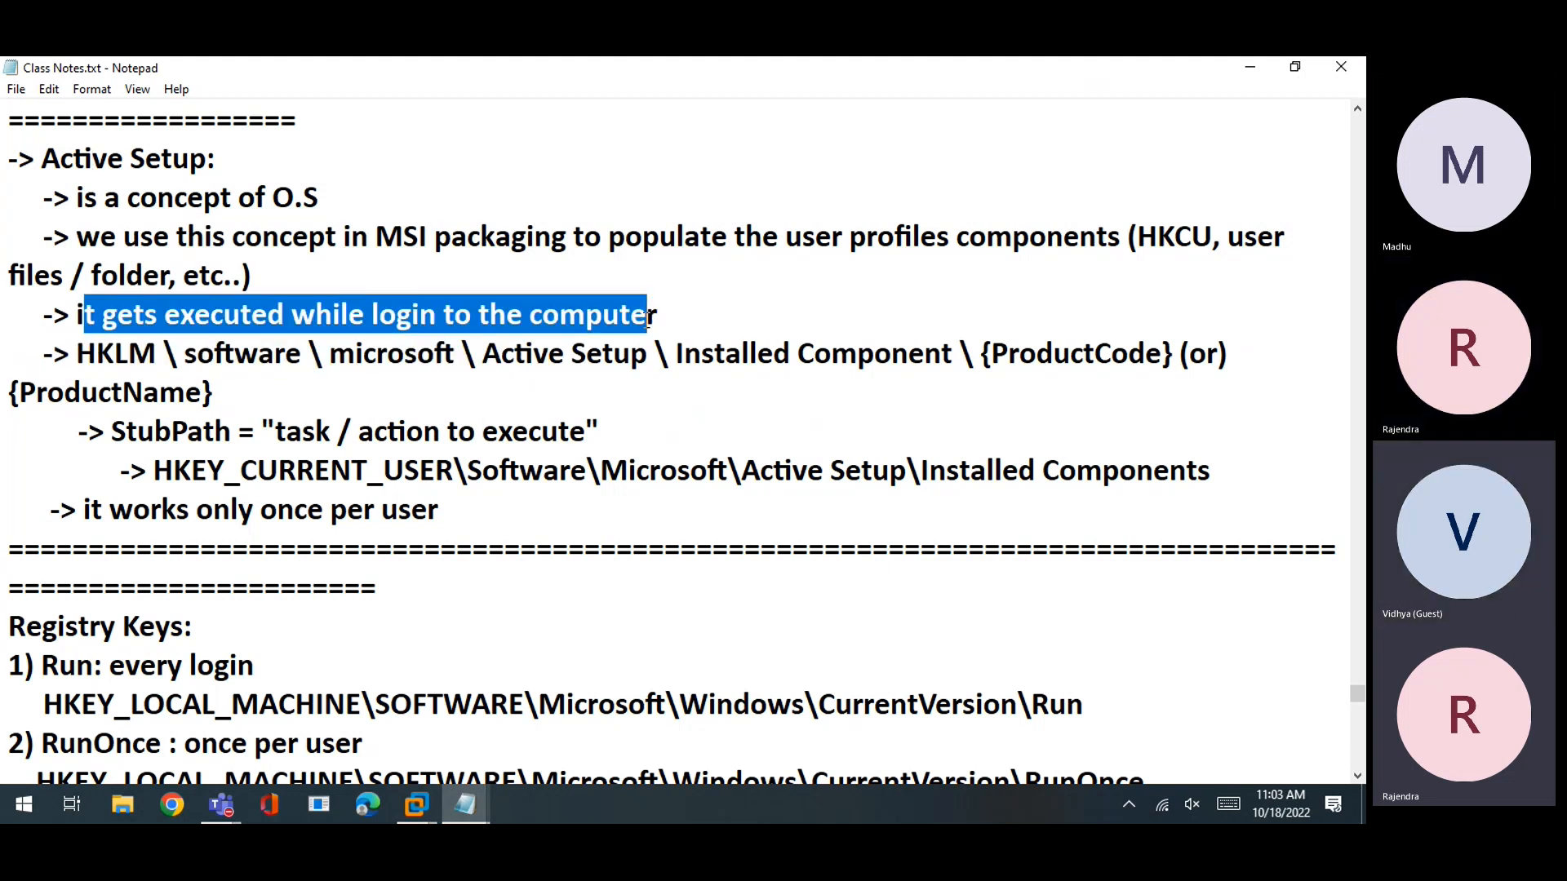
click(647, 406)
drag(75, 509, 433, 518)
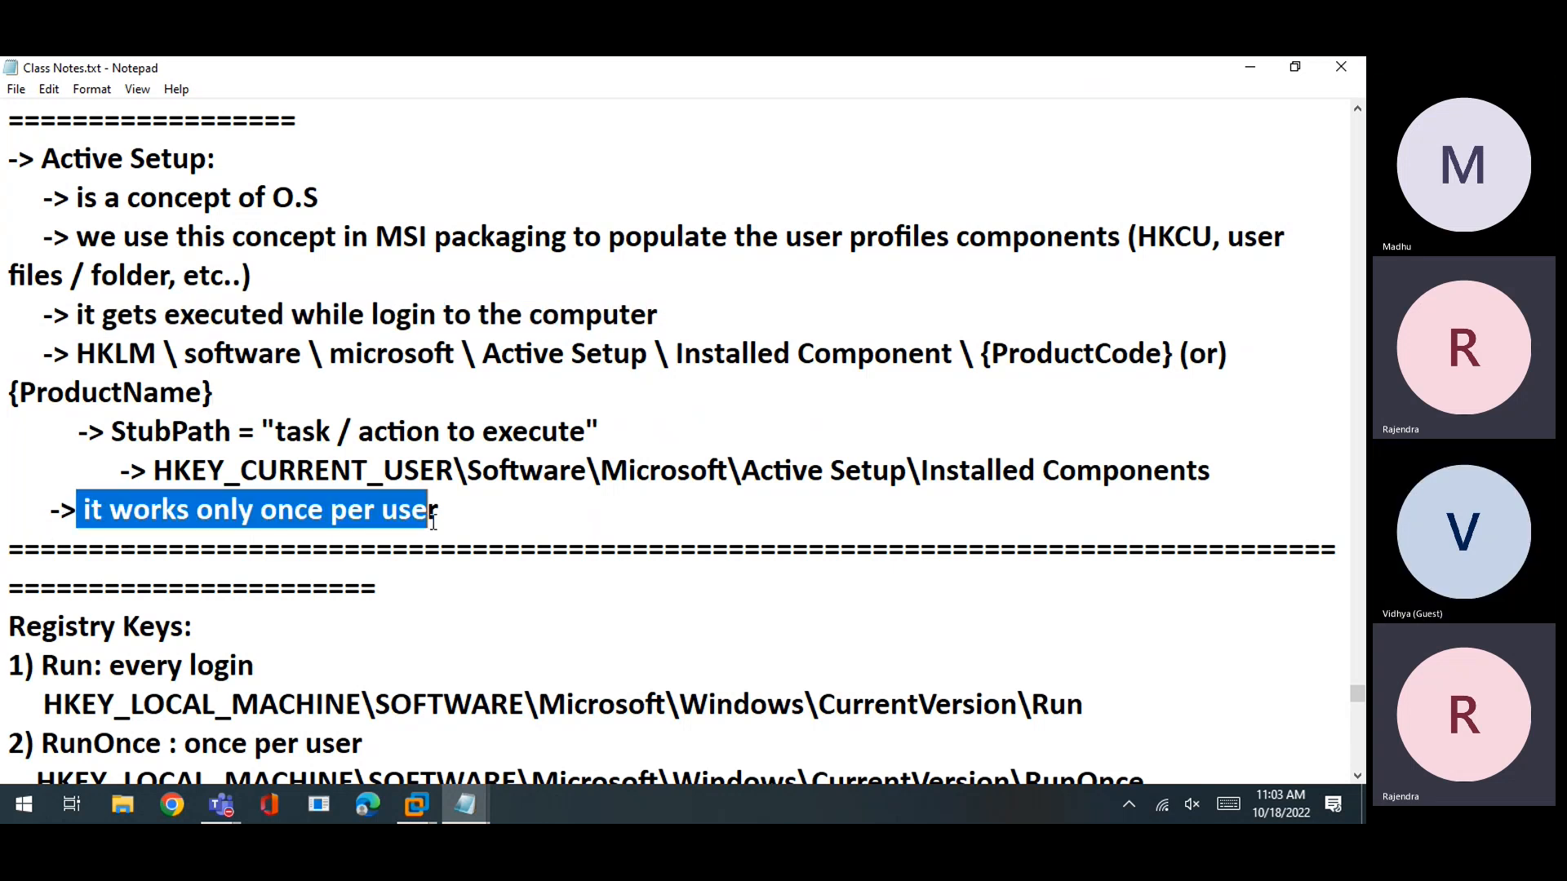
triple_click(493, 515)
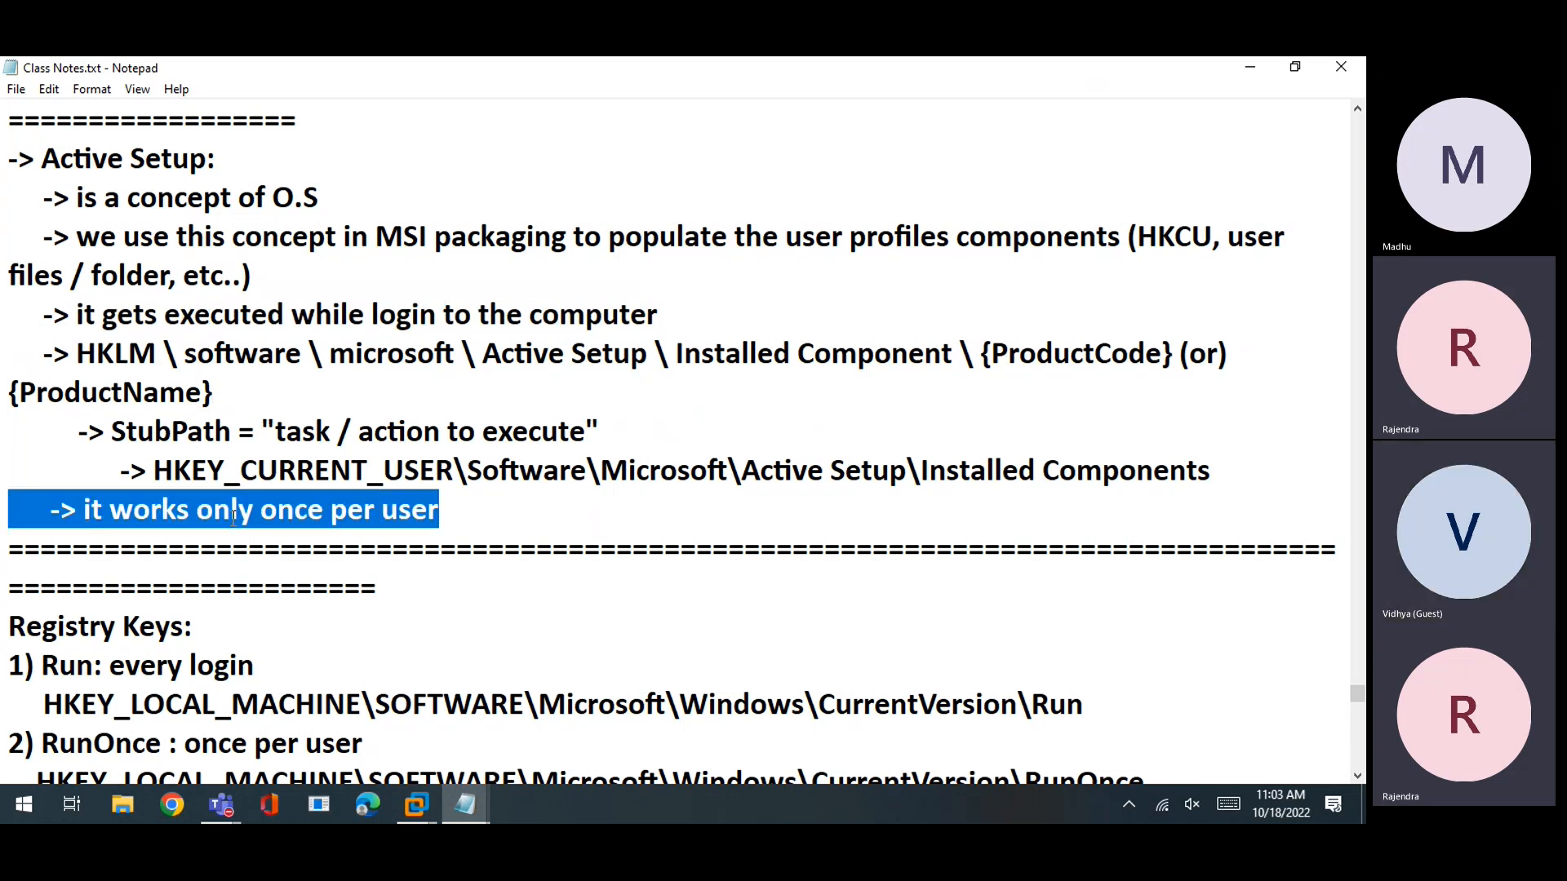
mouse_move(403, 795)
click(432, 683)
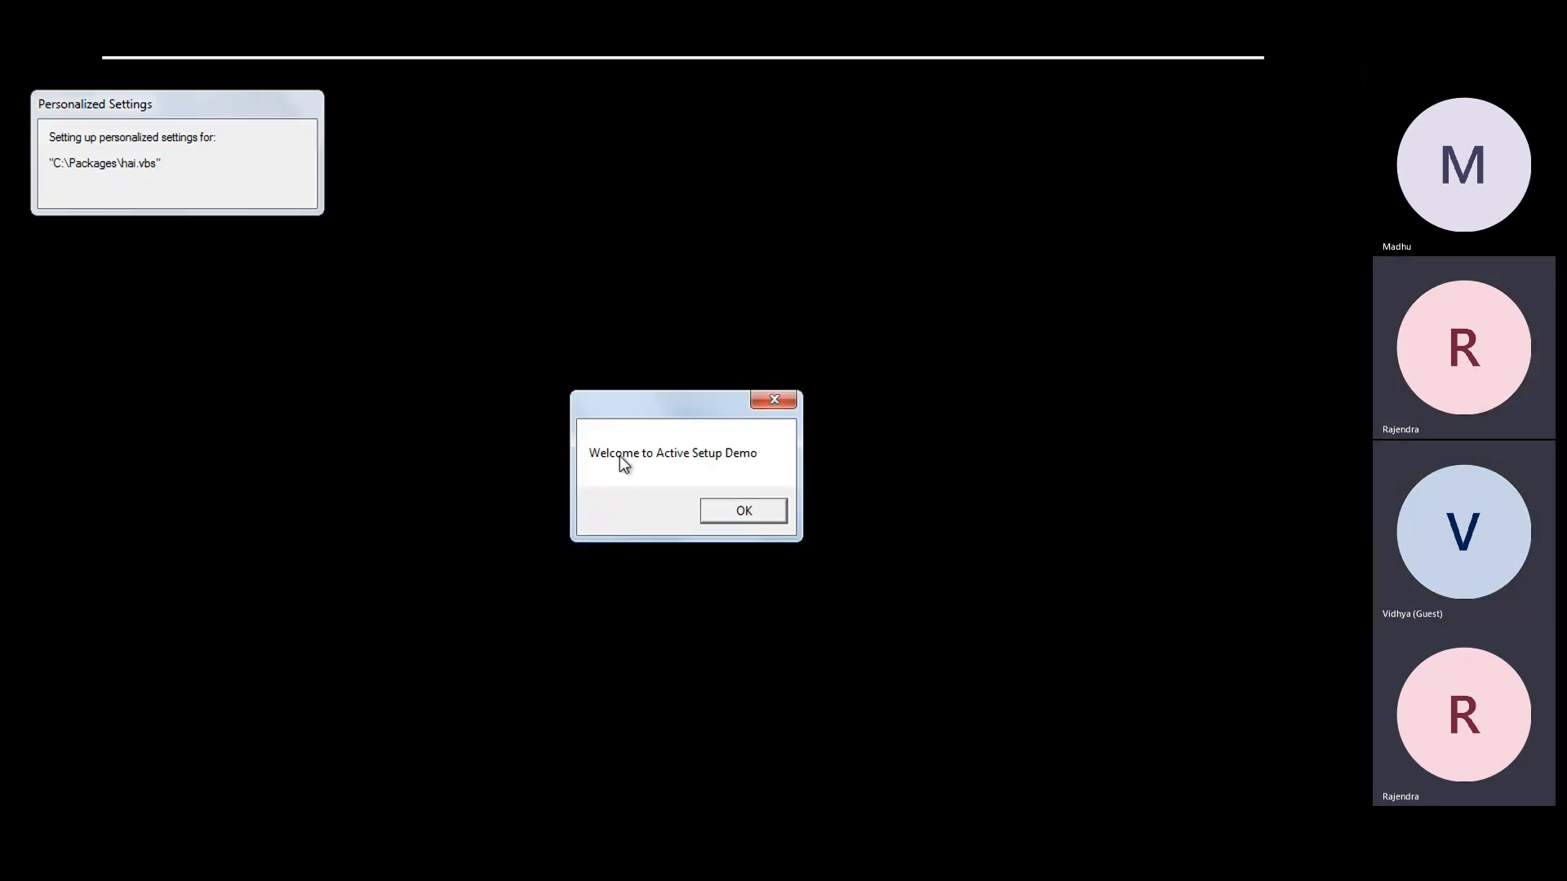
Close the 'Welcome to Active Setup Demo' message and log the user off
click(723, 509)
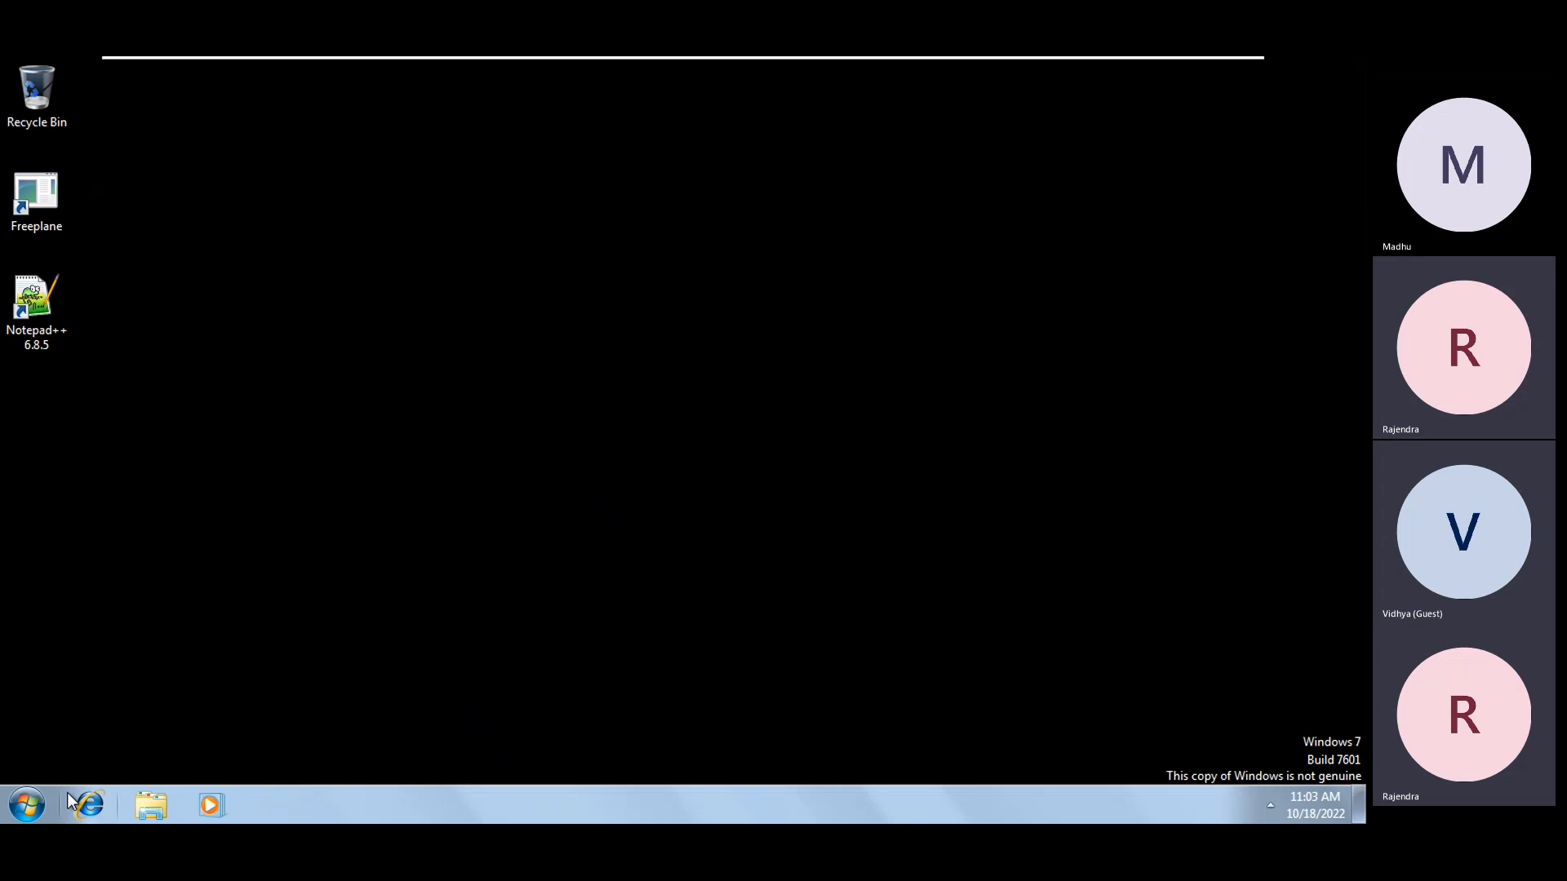
click(27, 806)
click(350, 753)
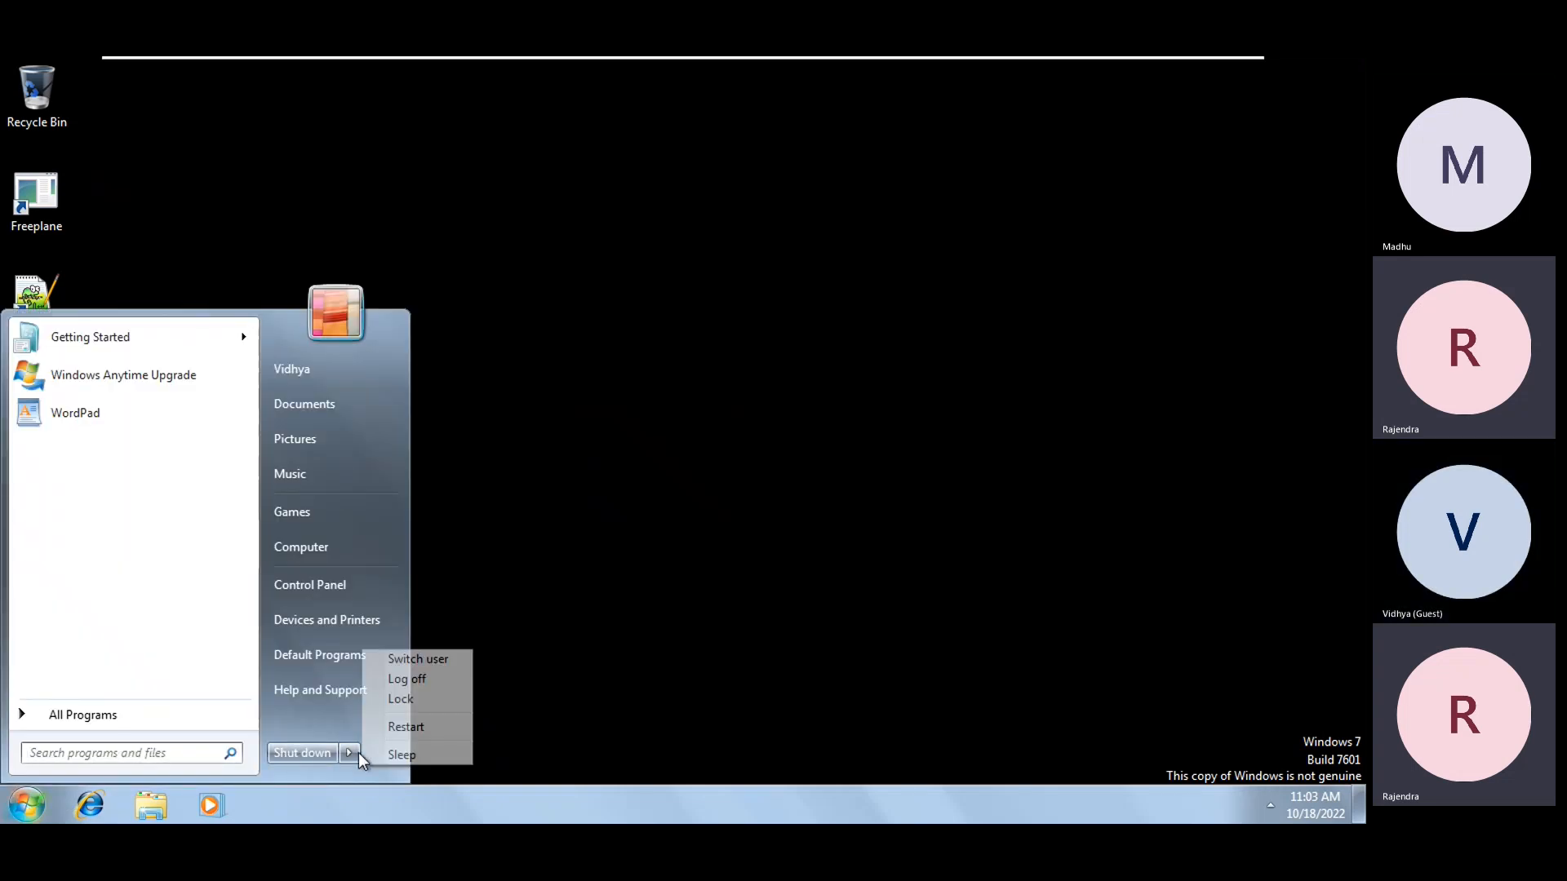
click(418, 679)
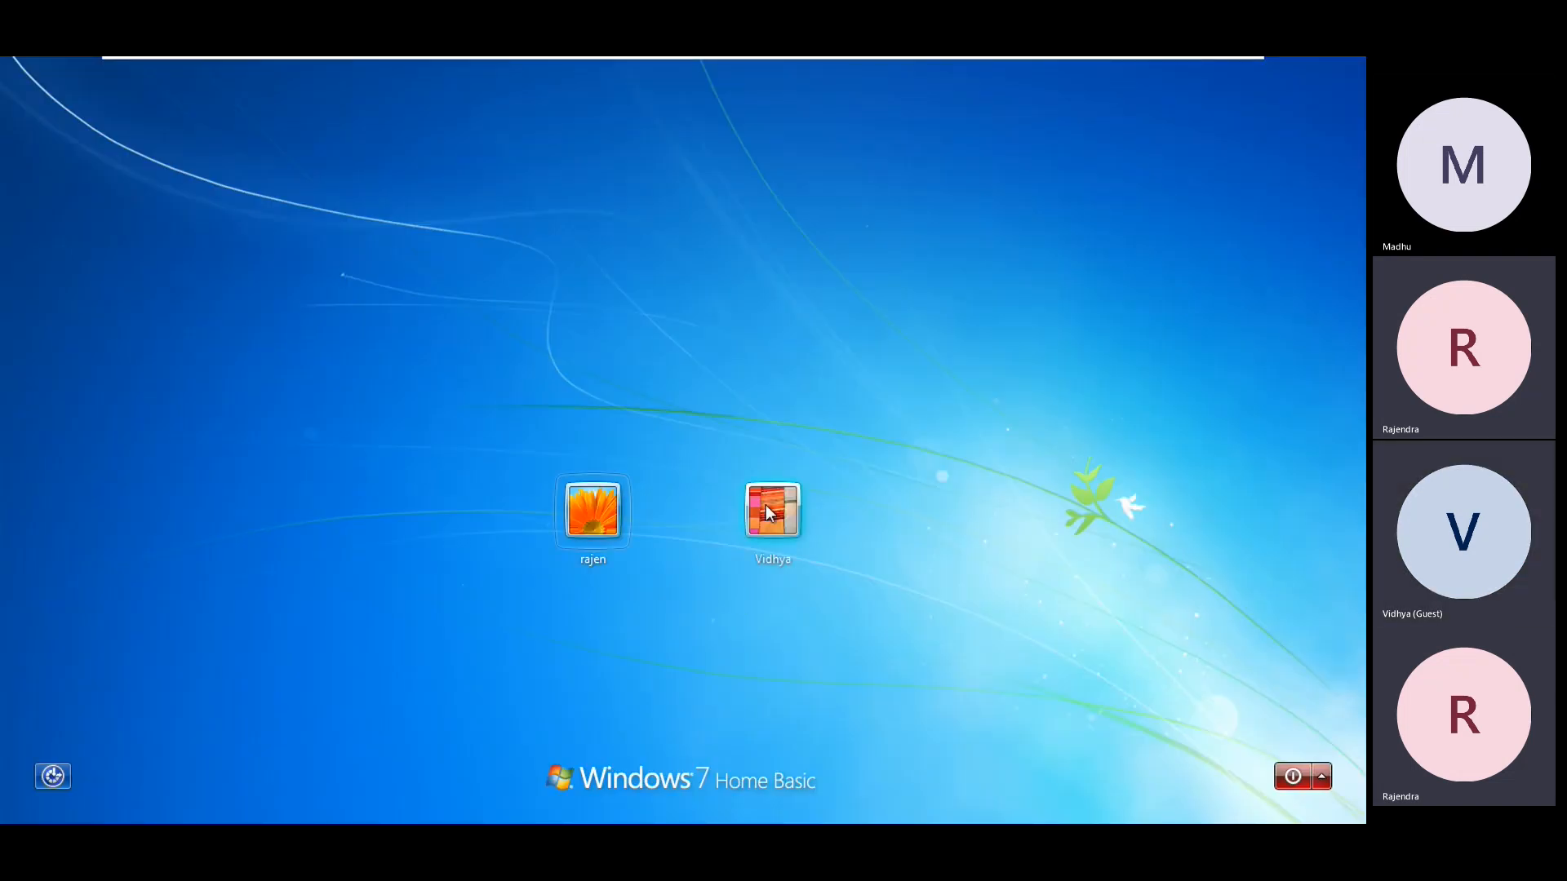
Sign back in as the same user with no message appearing, log off, then choose the first user
click(766, 506)
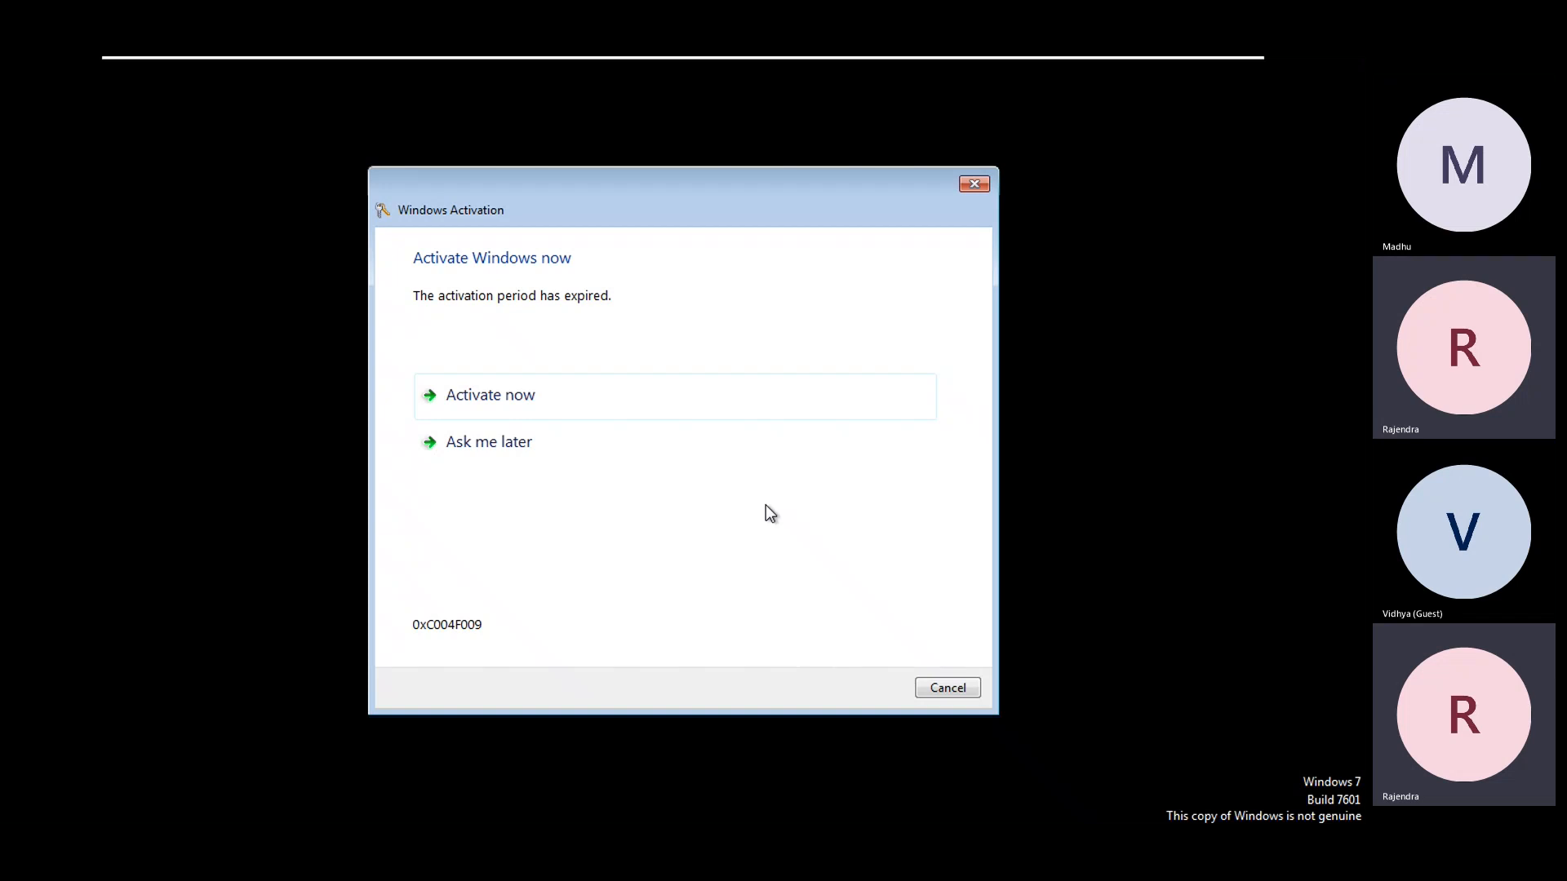
click(948, 688)
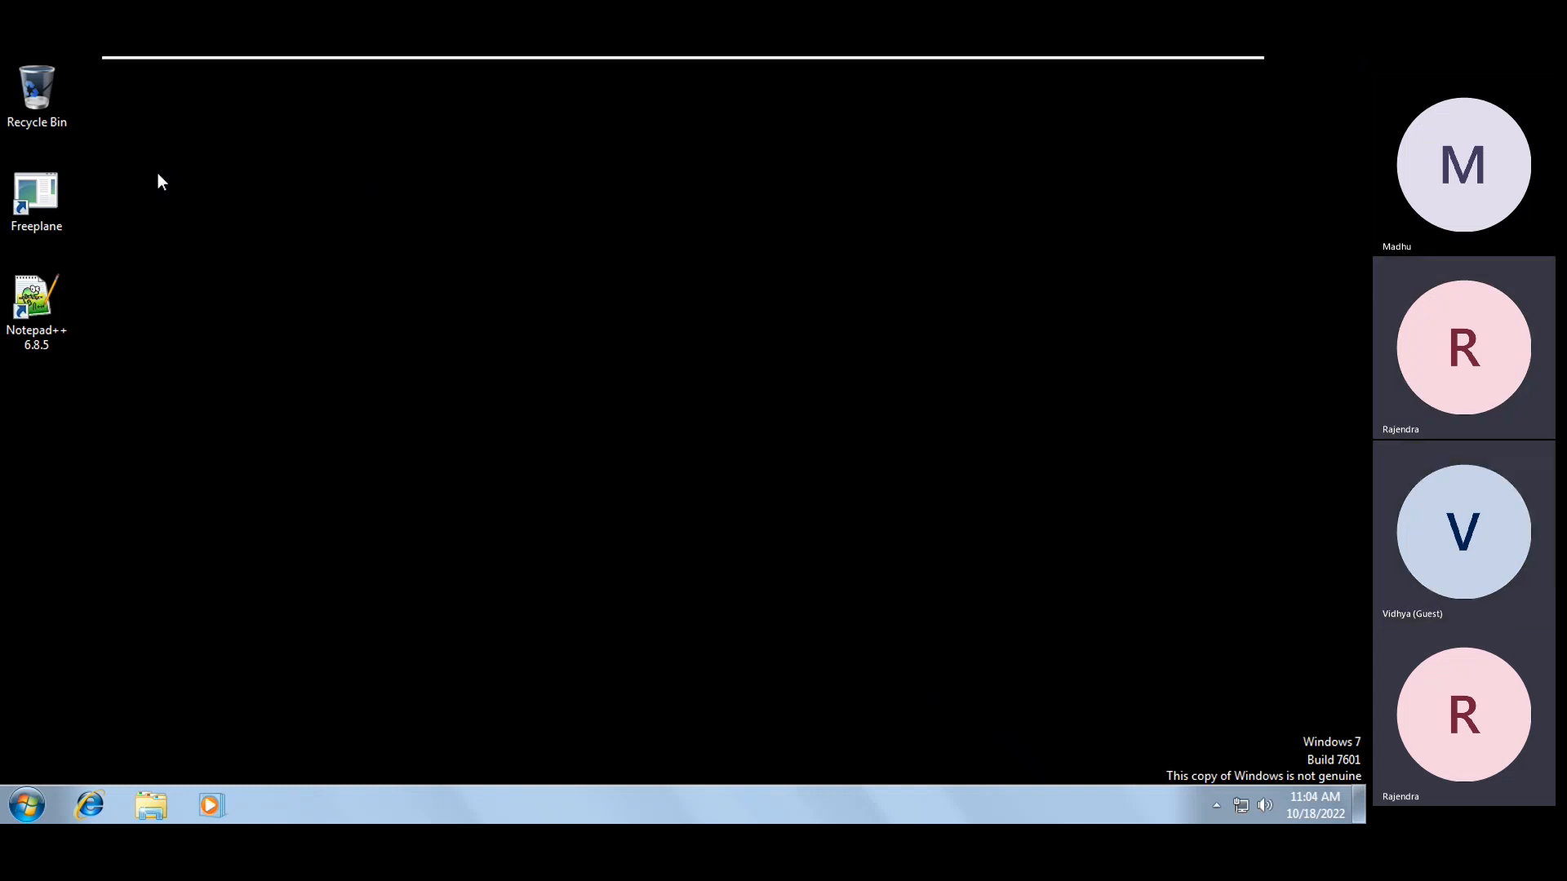
click(39, 797)
click(613, 653)
click(26, 806)
mouse_move(355, 759)
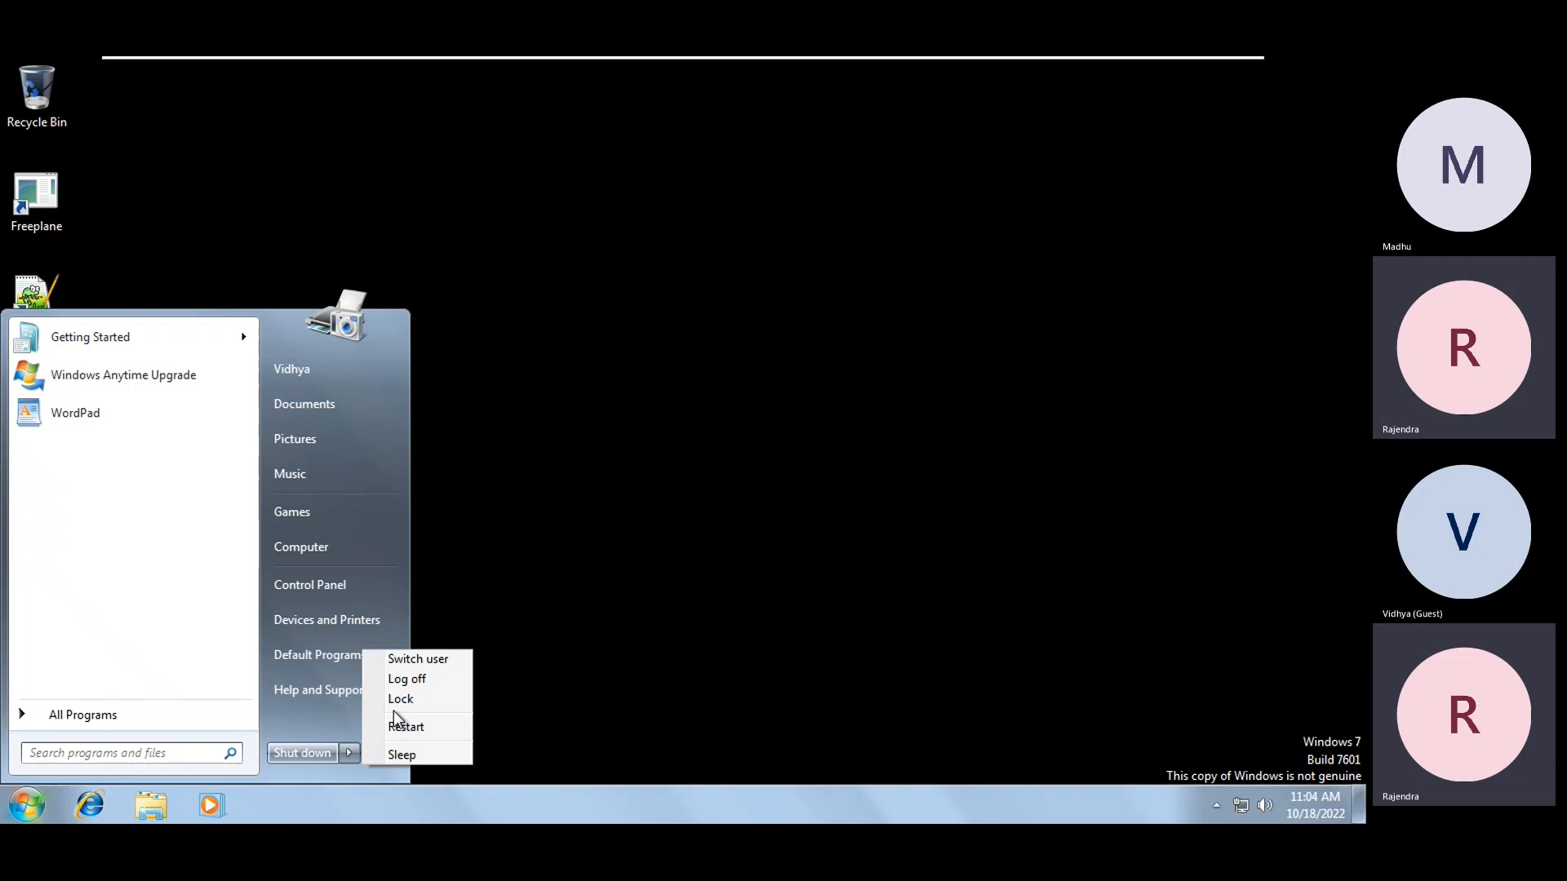
click(408, 681)
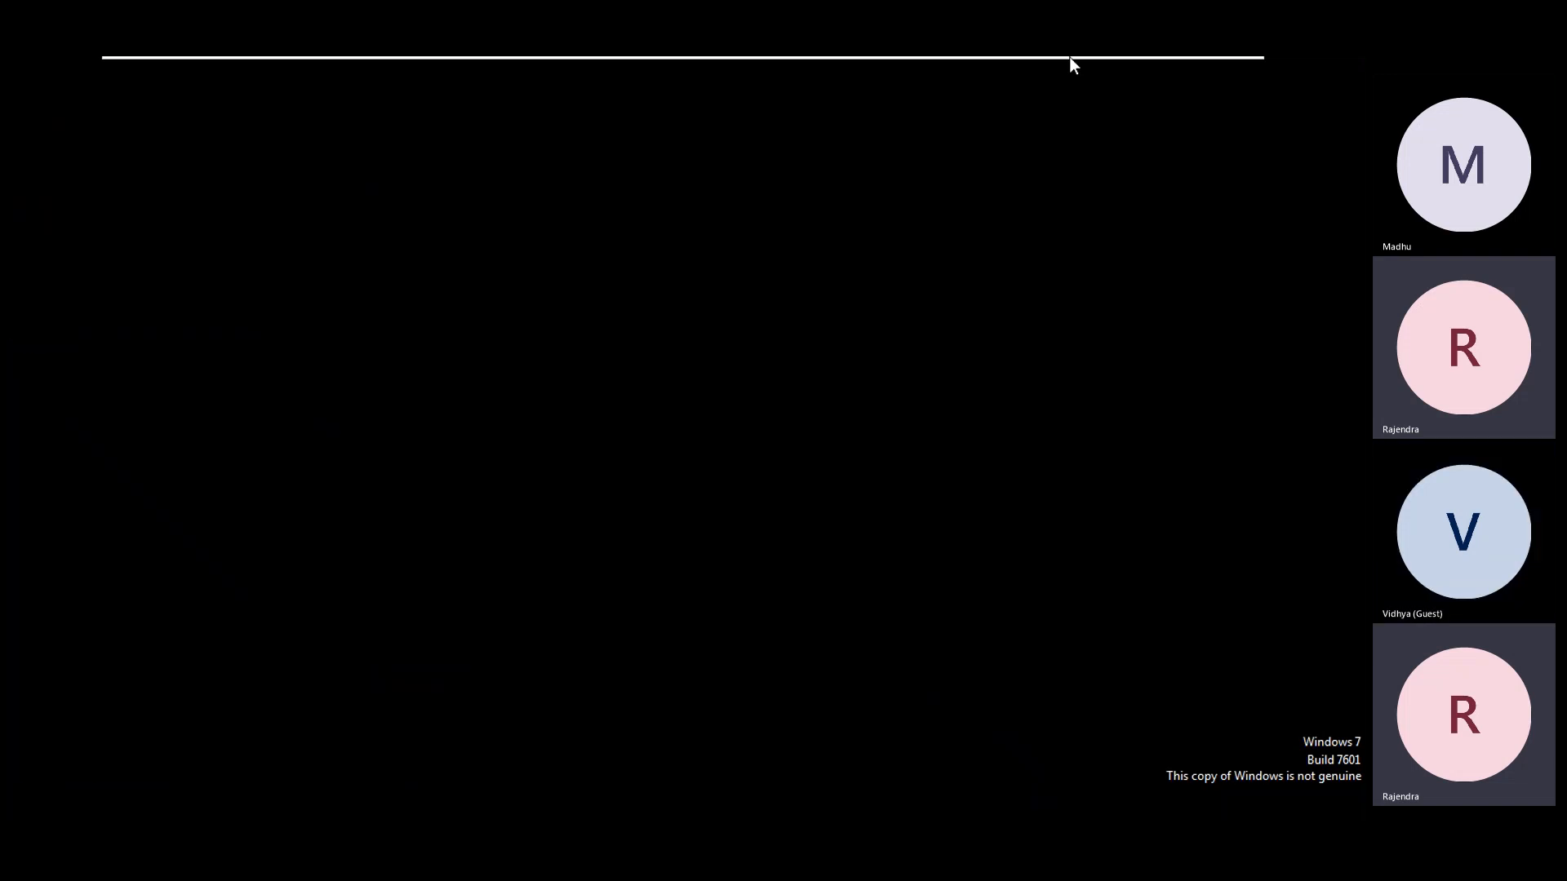
mouse_move(1069, 58)
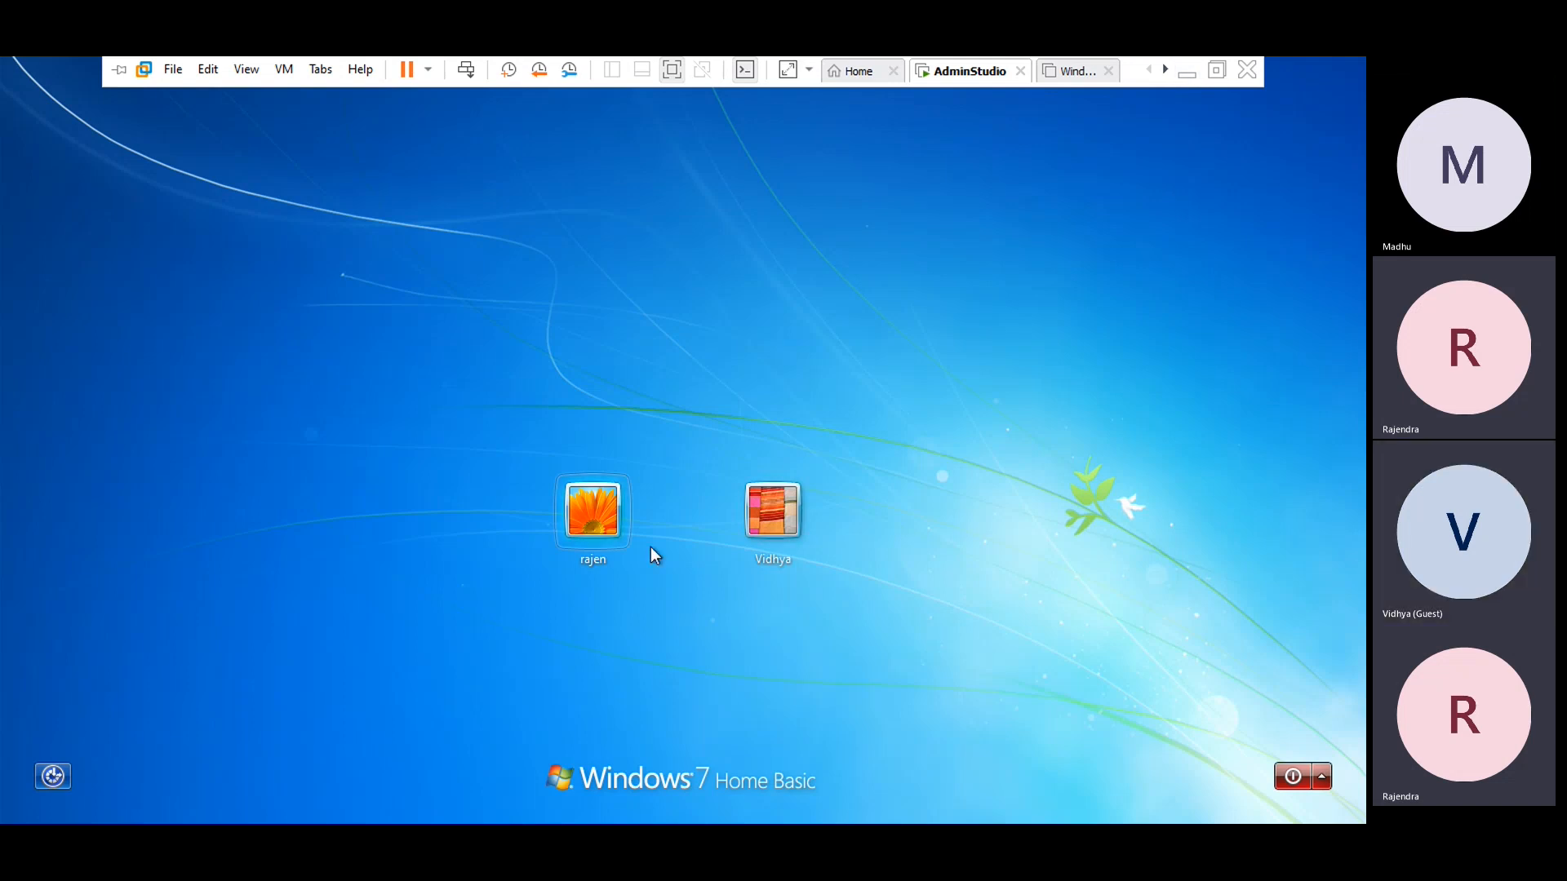
click(593, 513)
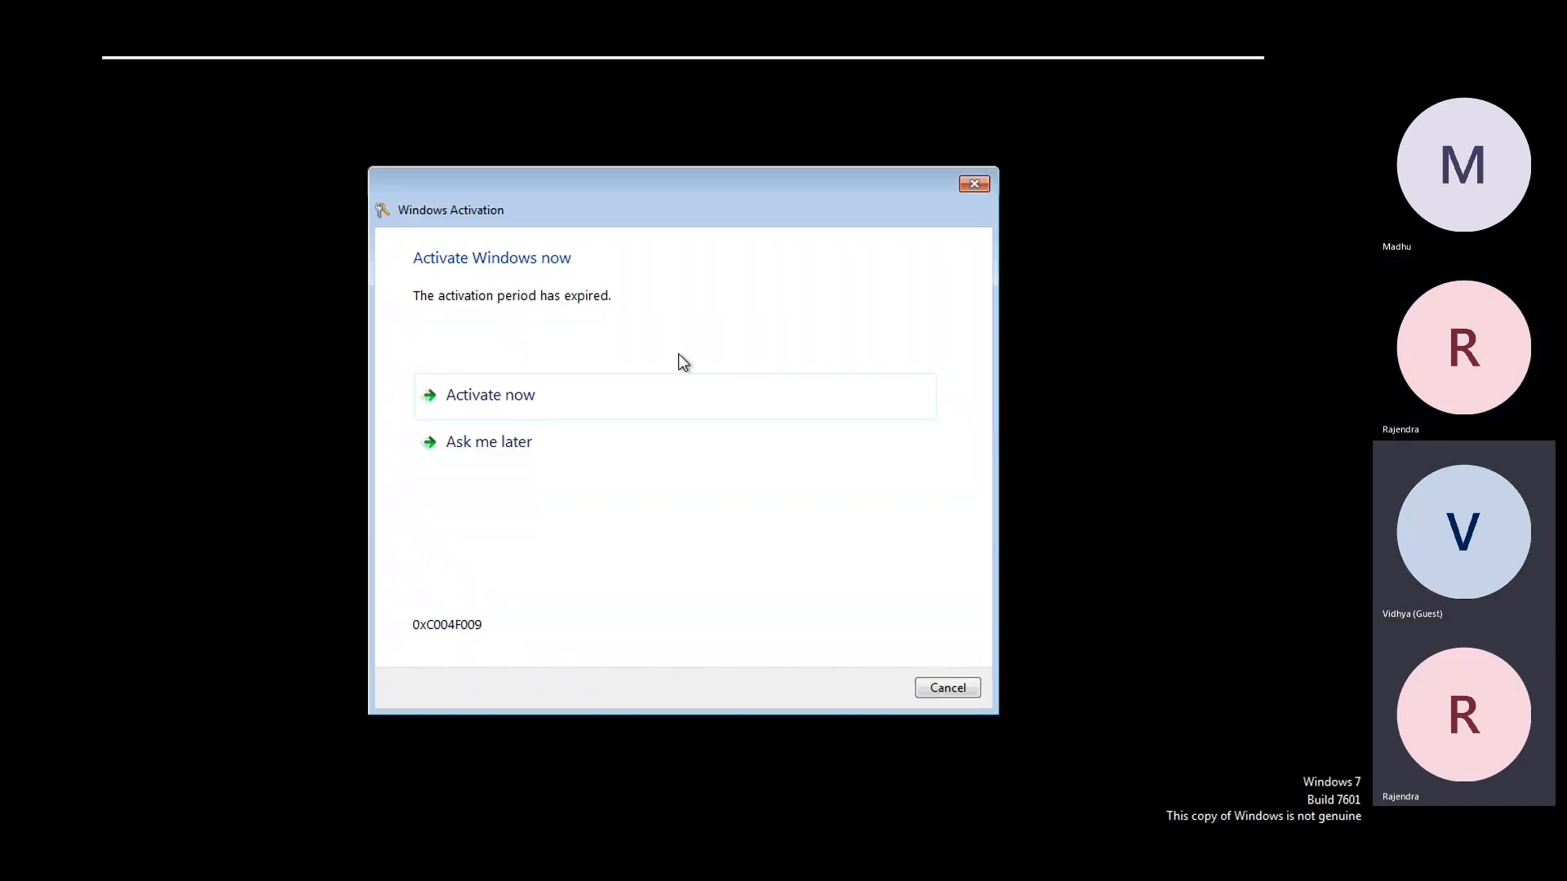
Cancel activation, close the welcome message, refresh the desktop, and minimize the full-screen VM
click(954, 694)
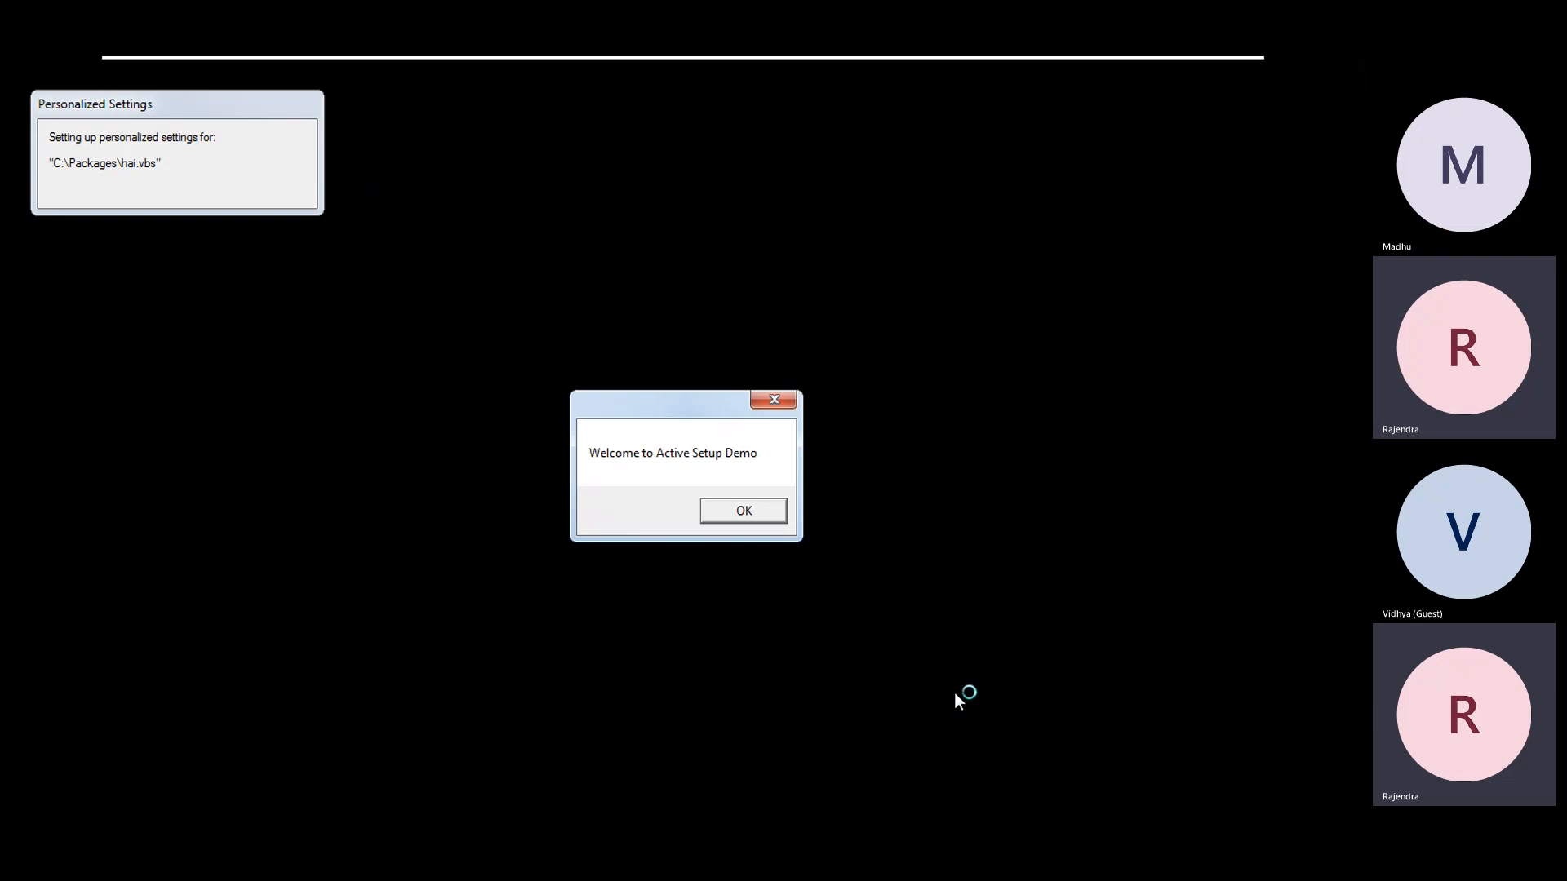
click(729, 514)
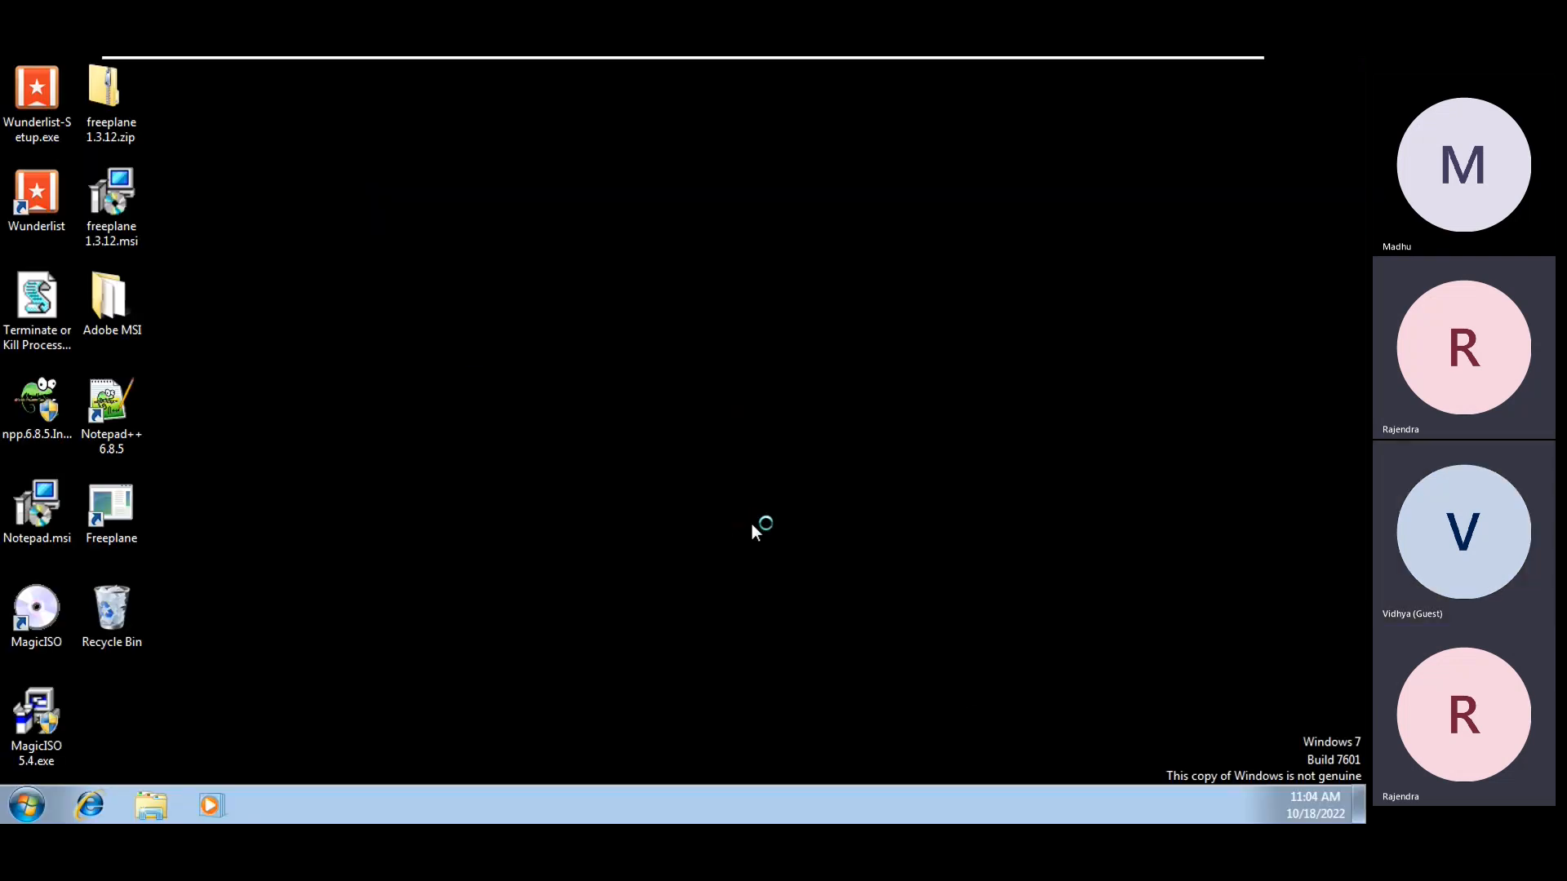
right_click(943, 605)
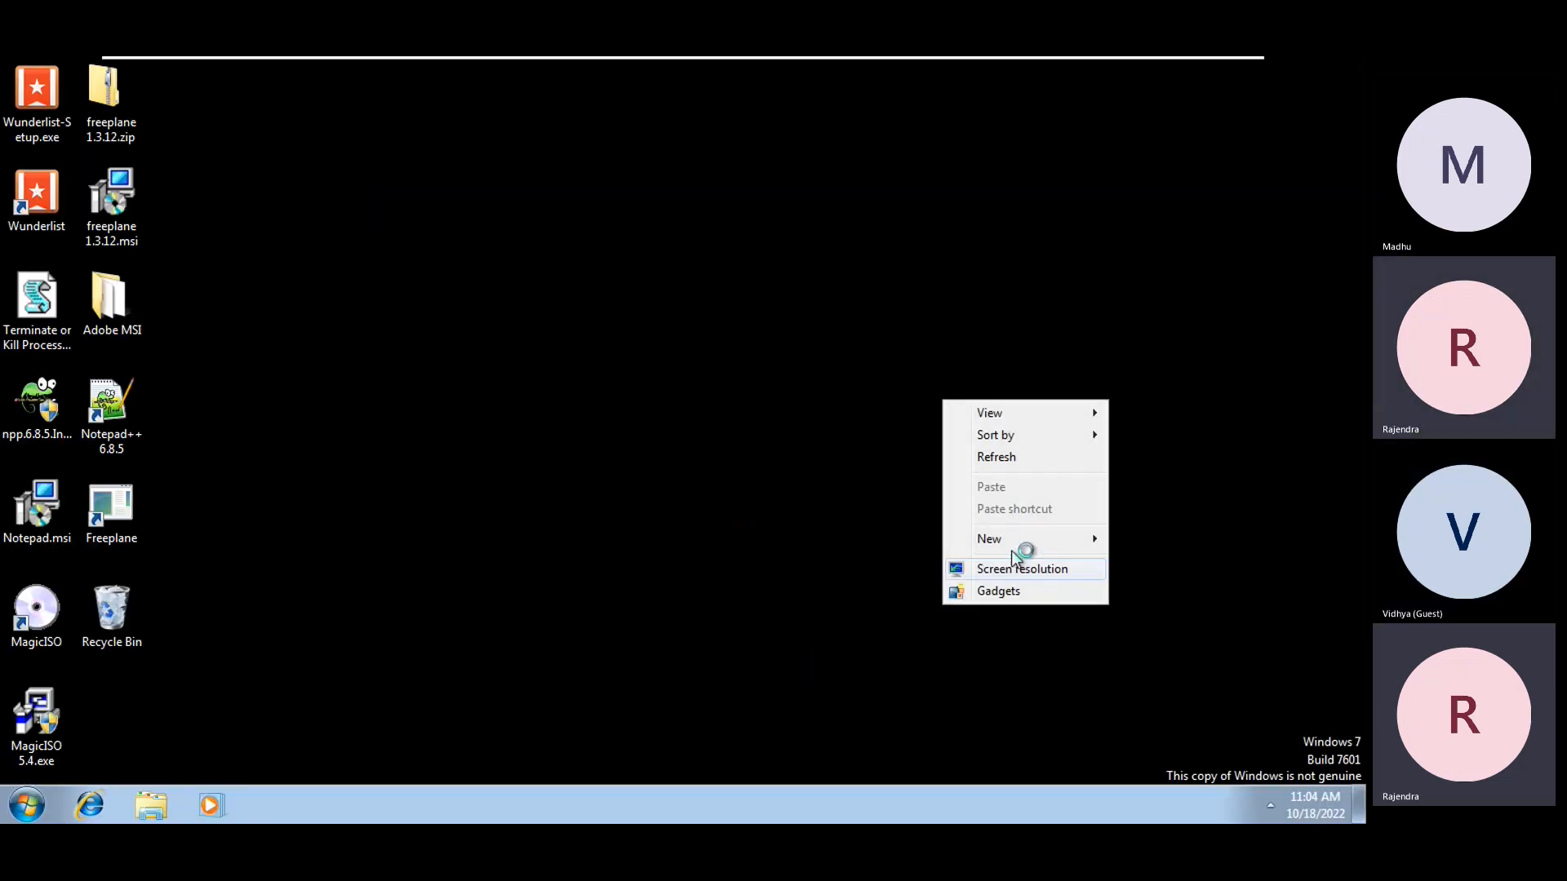
click(1005, 468)
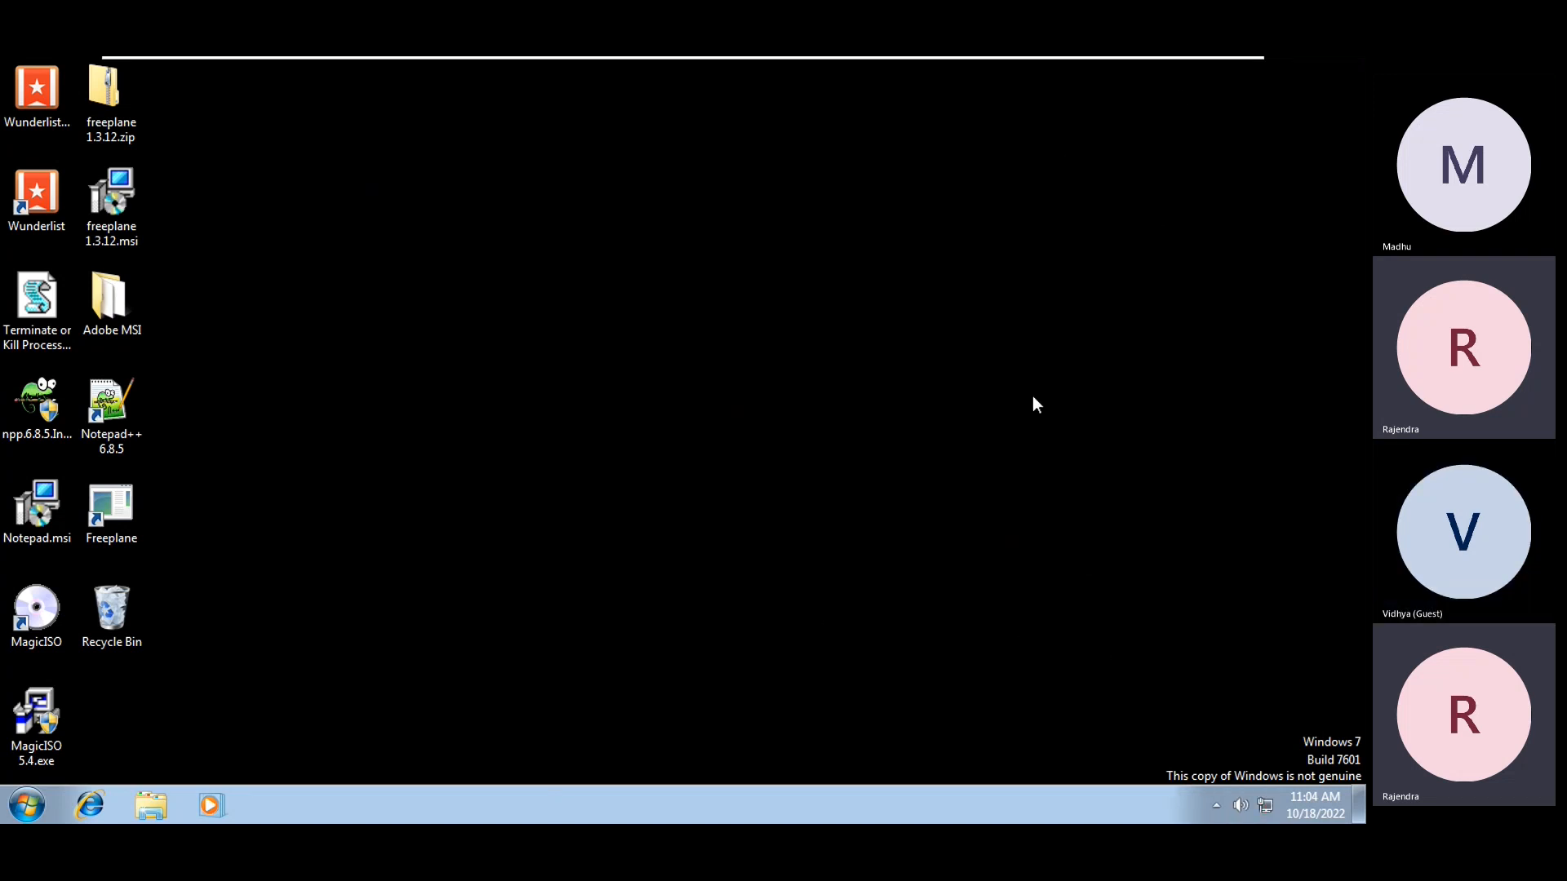
mouse_move(1192, 65)
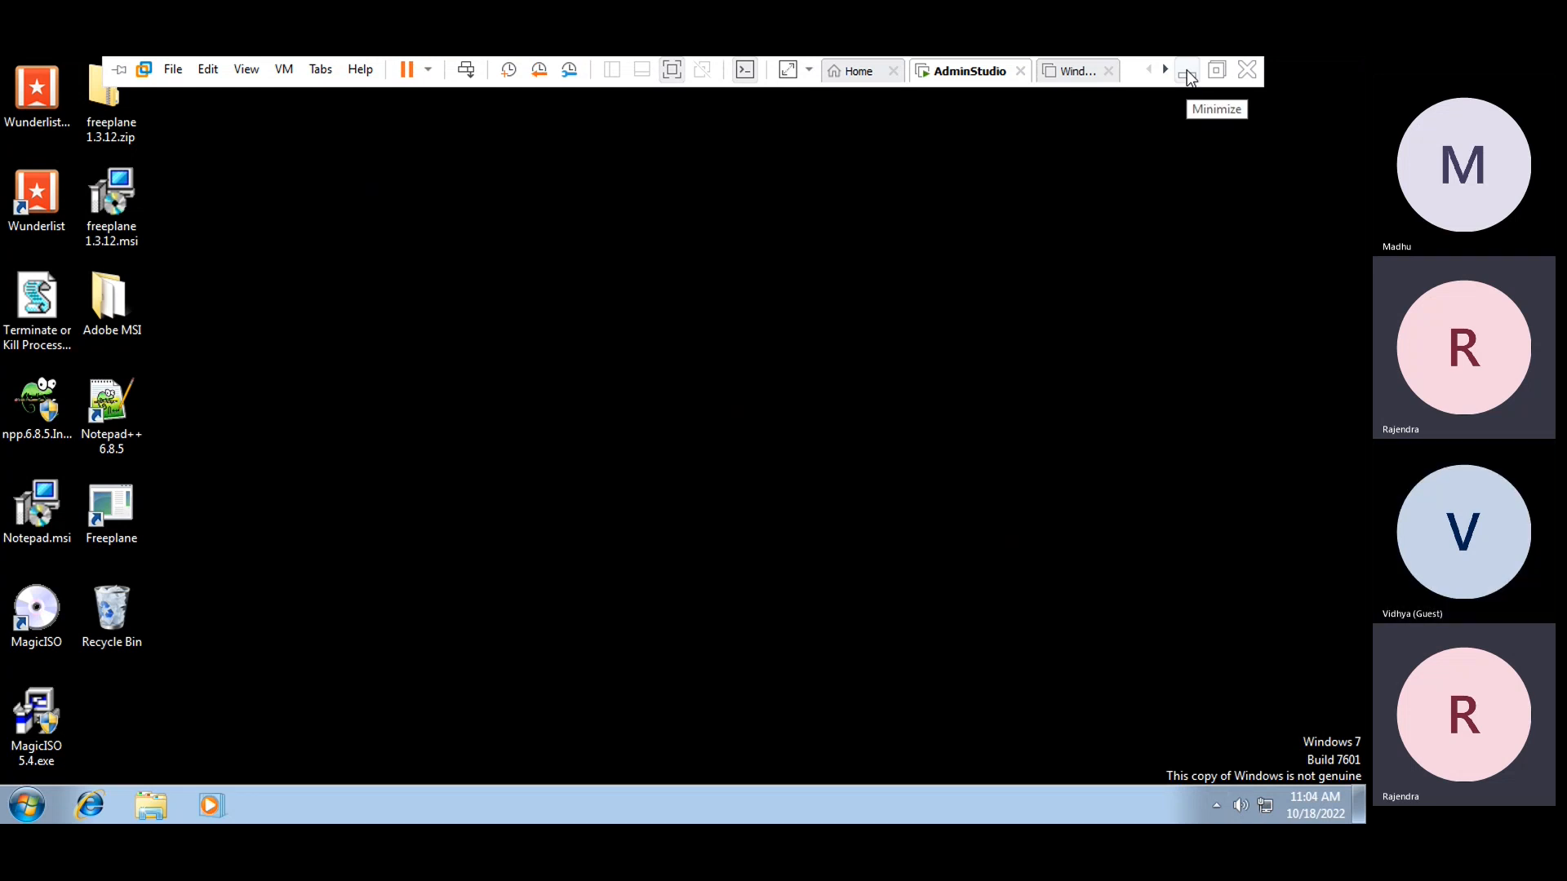
click(1188, 74)
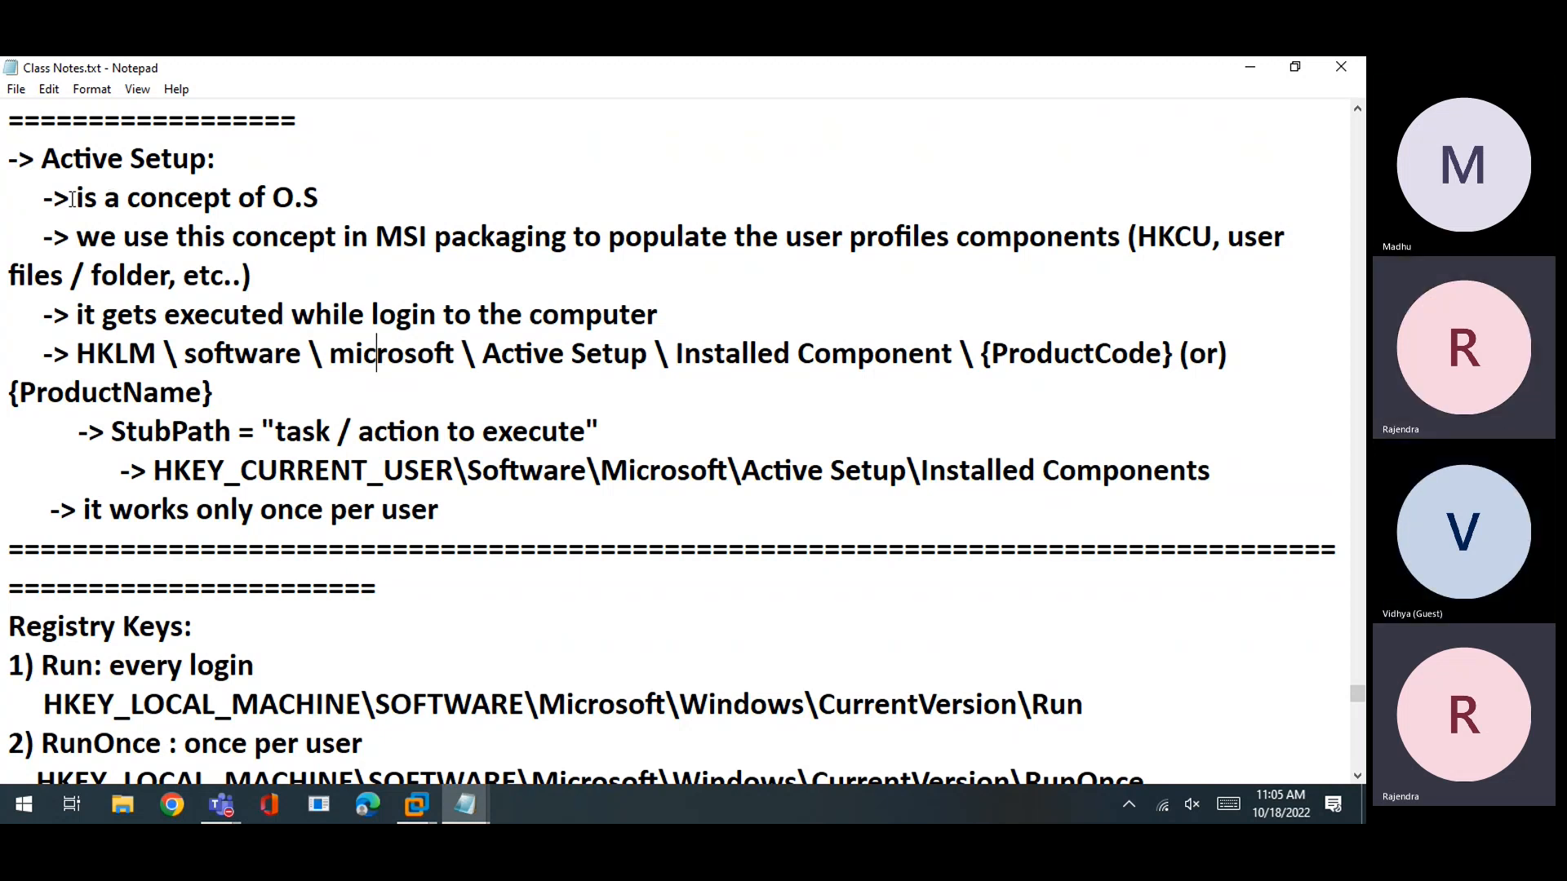
drag(496, 523, 3, 194)
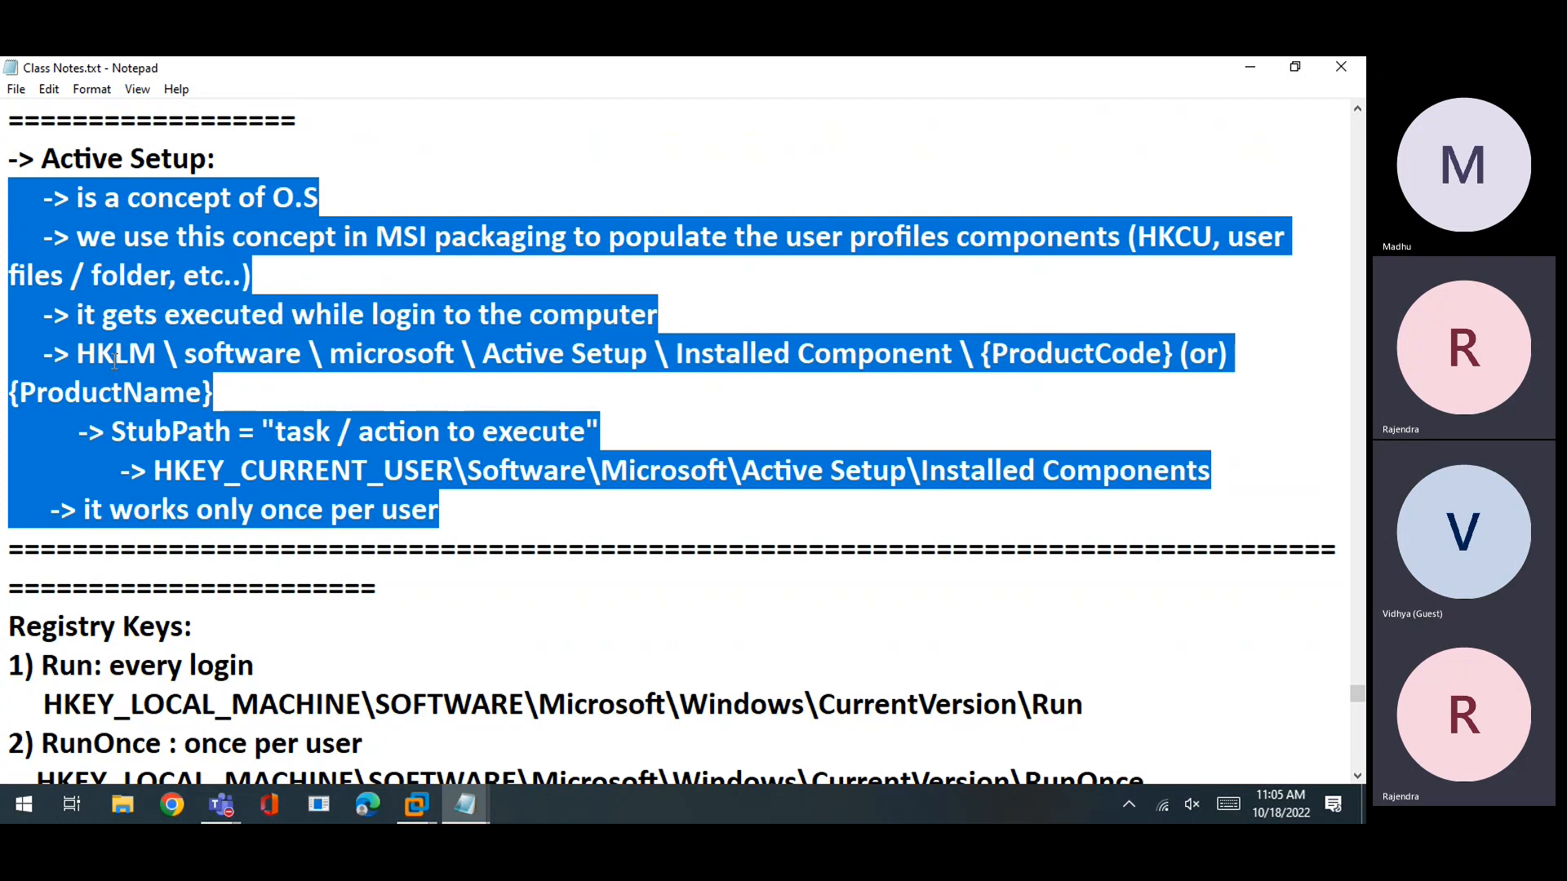
scroll(114, 363, up, 1)
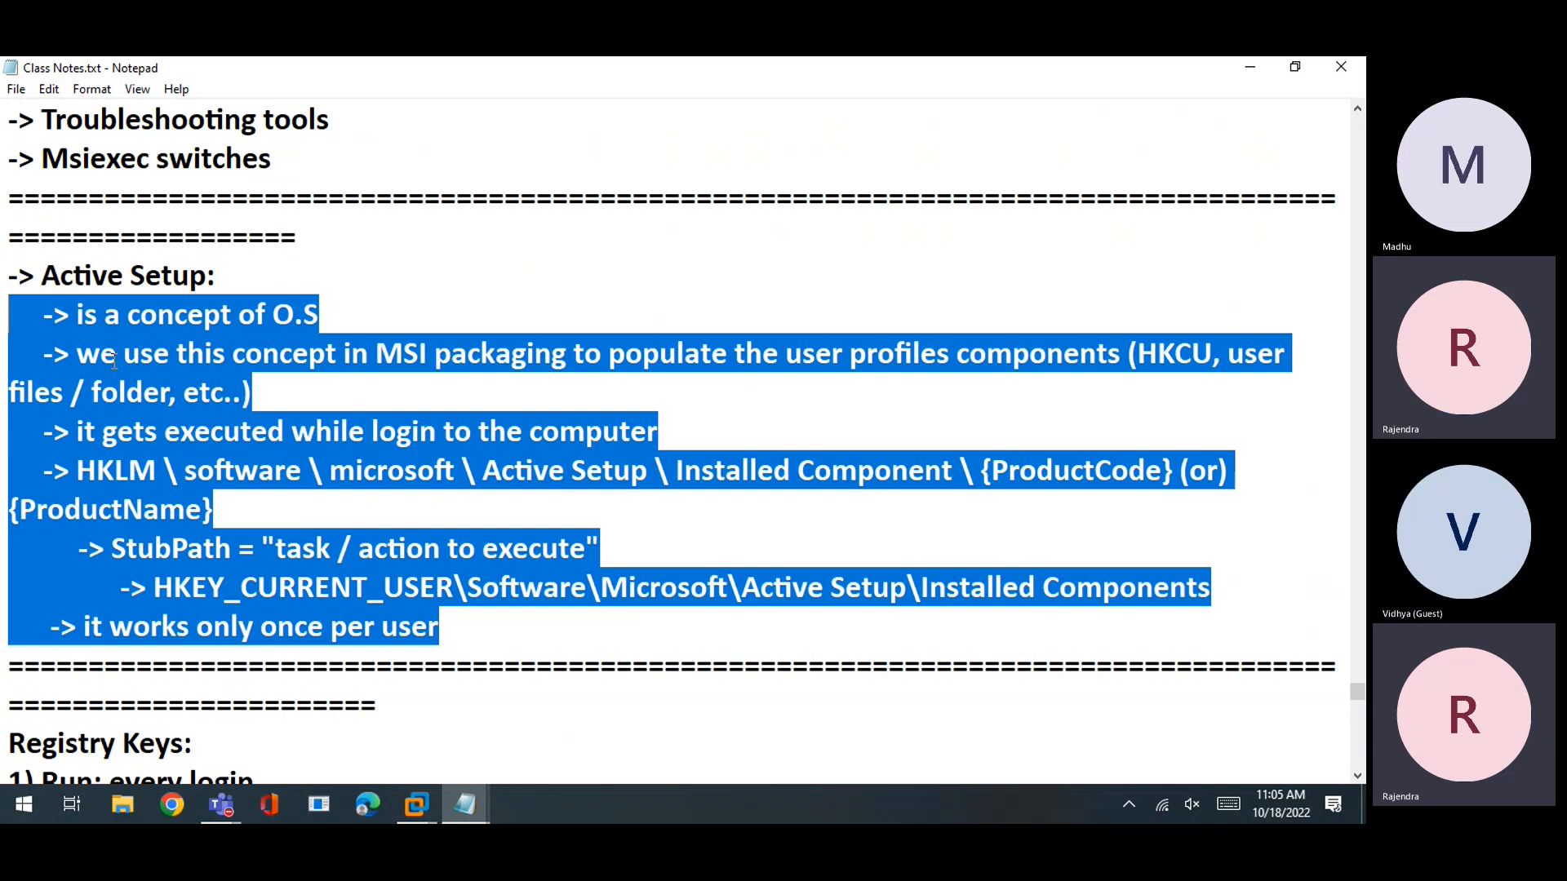
click(168, 382)
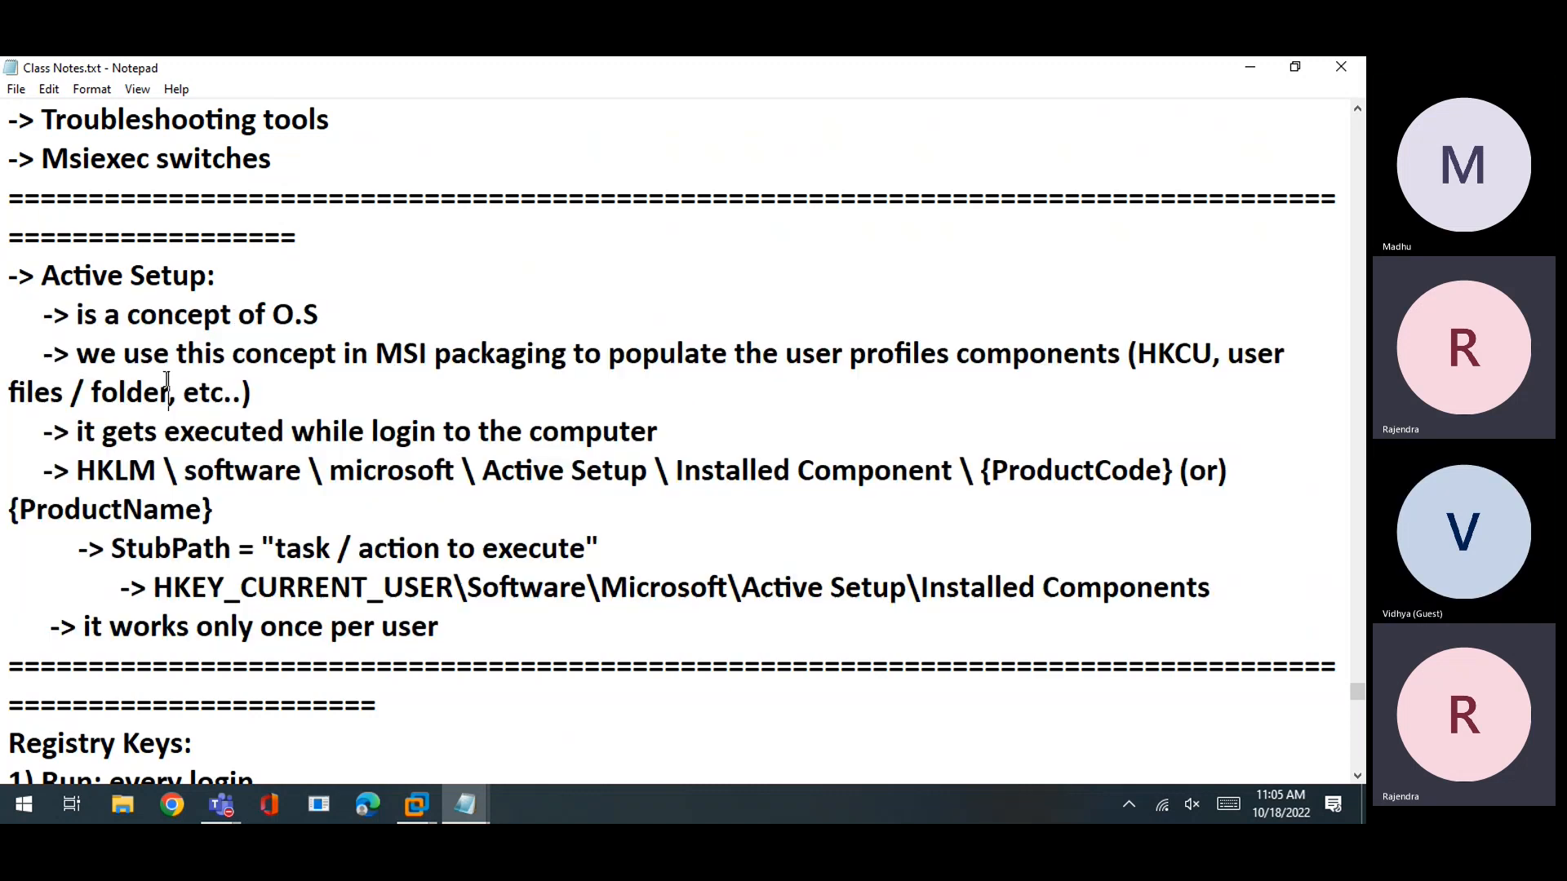
scroll(180, 369, up, 2)
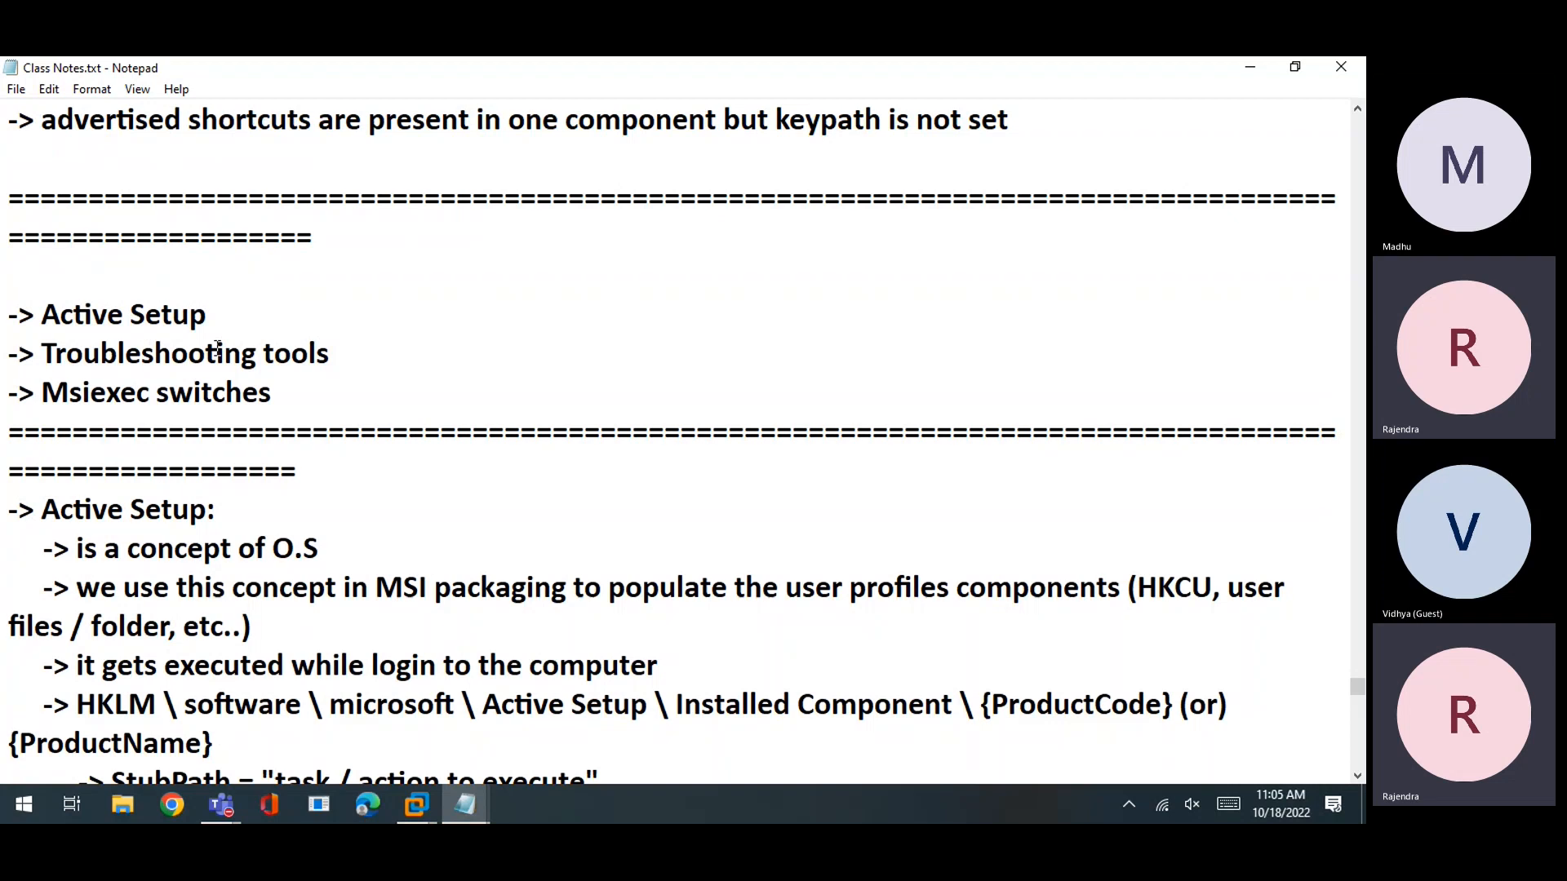
drag(330, 356, 10, 355)
scroll(175, 489, up, 2)
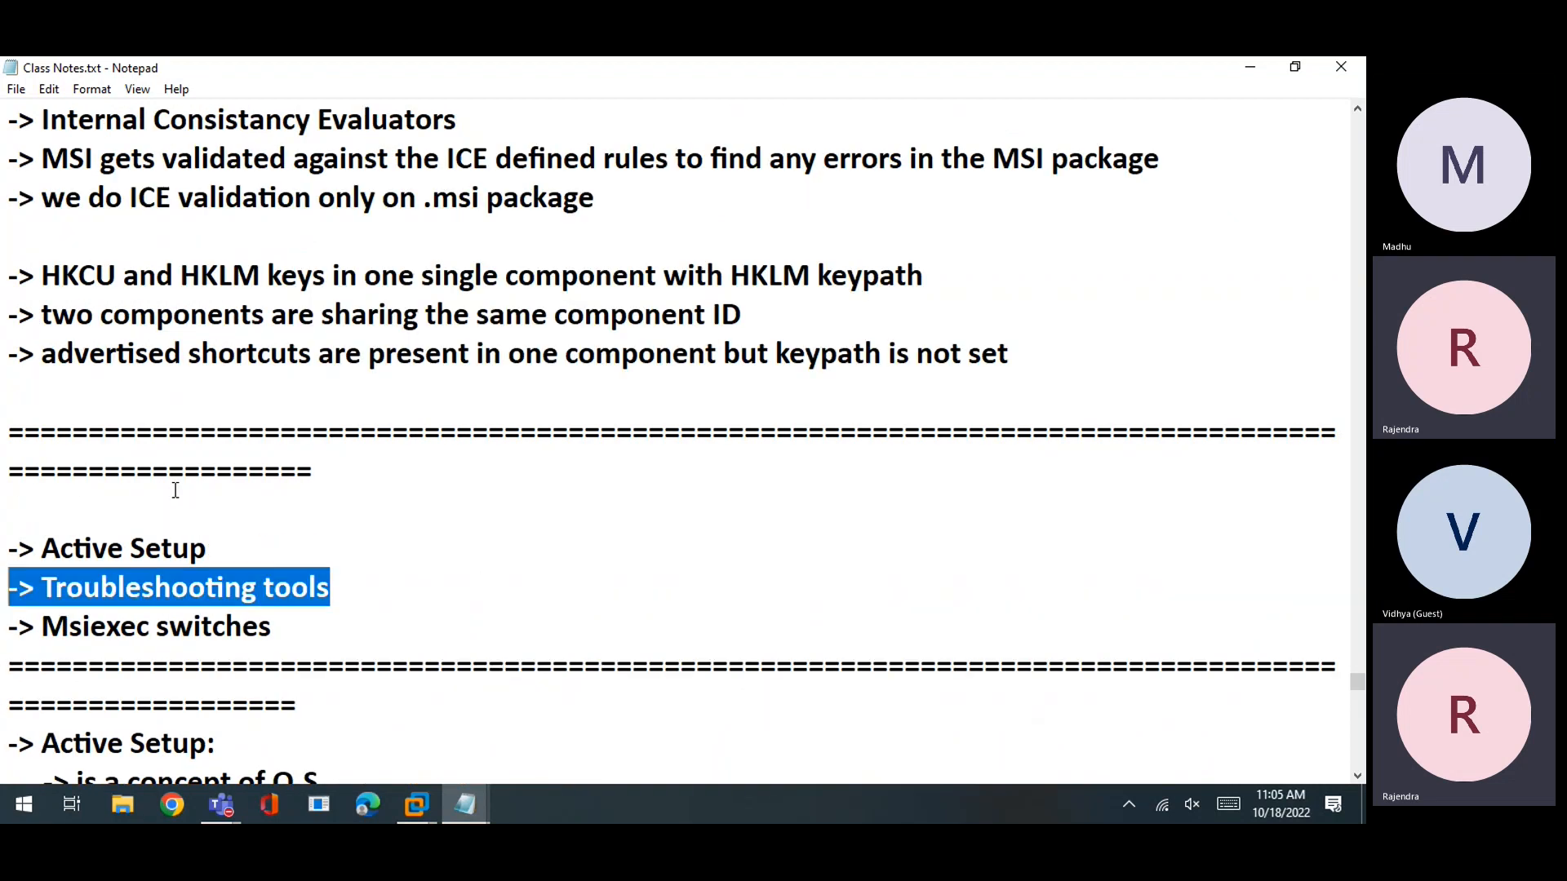
scroll(176, 490, up, 2)
drag(12, 310, 984, 588)
scroll(983, 587, up, 4)
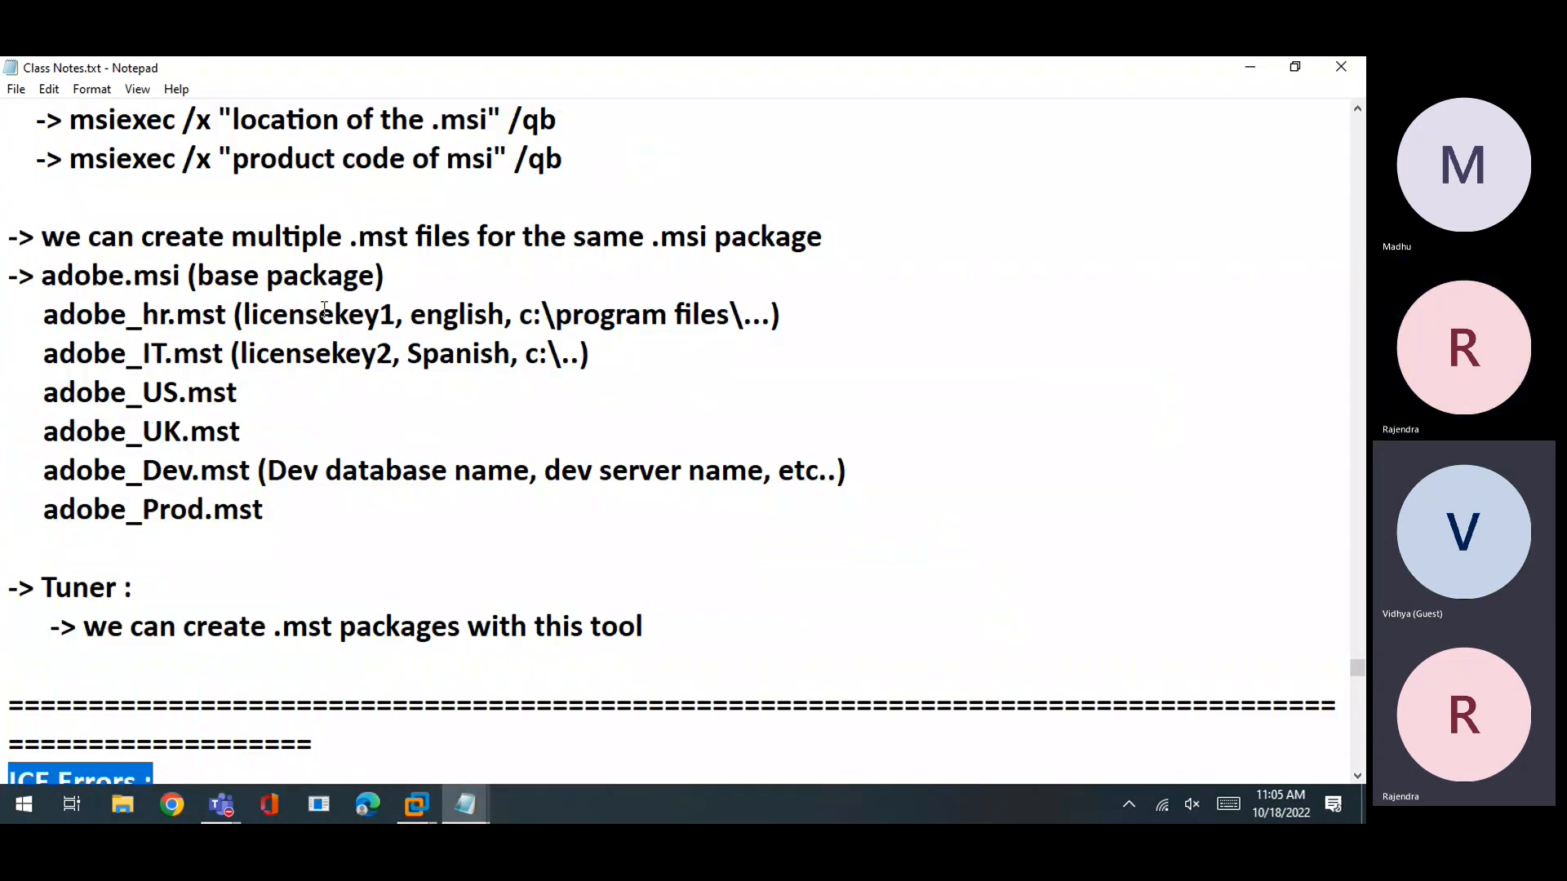
drag(143, 236, 211, 539)
scroll(211, 539, down, 4)
drag(10, 314, 575, 589)
scroll(570, 596, down, 2)
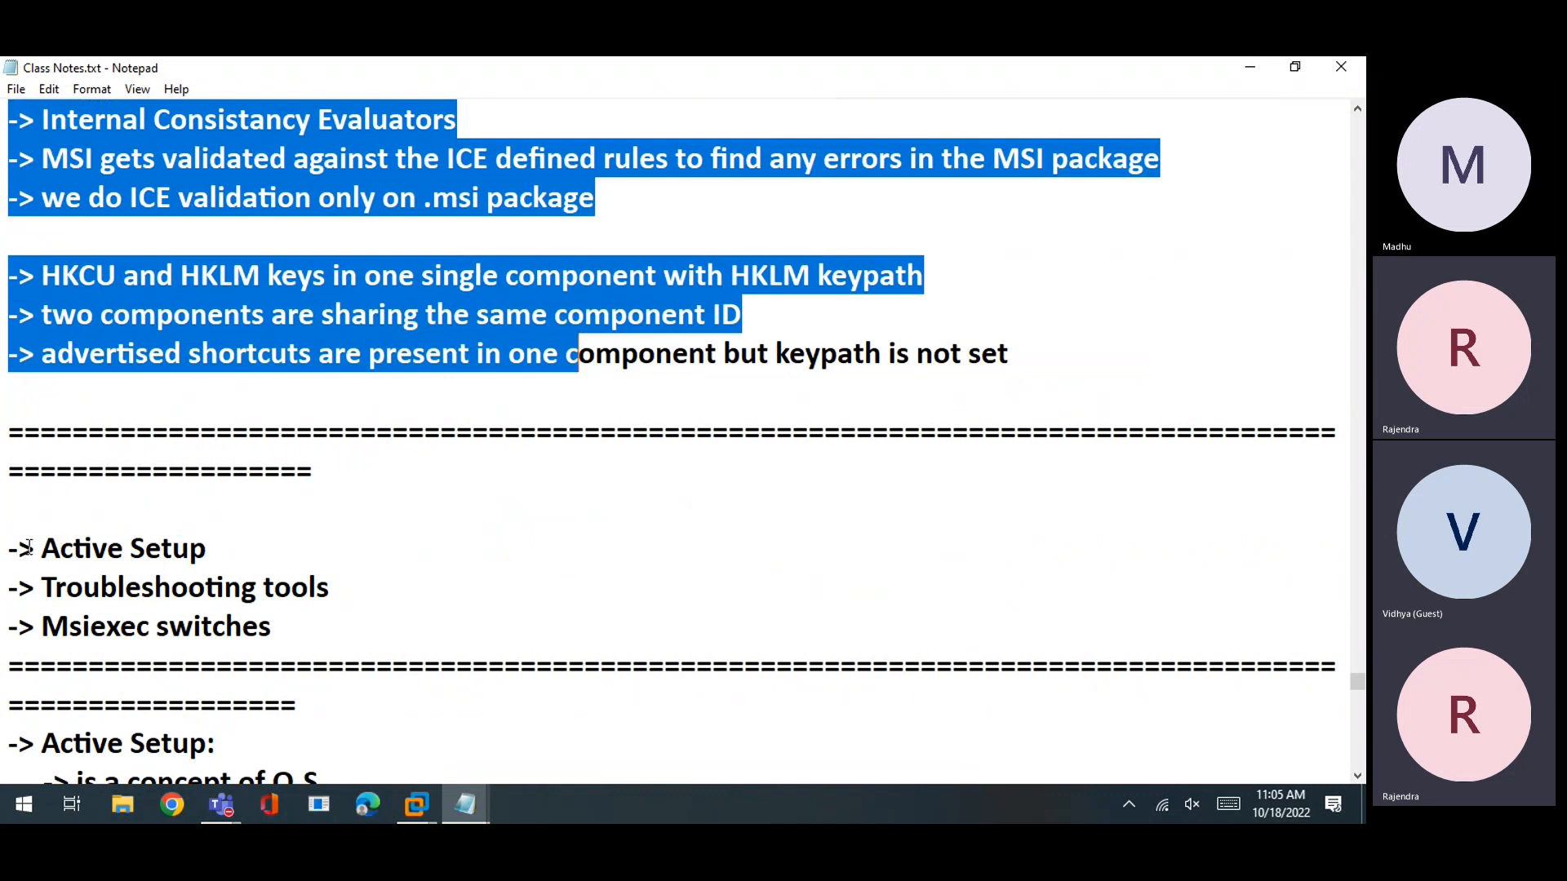
drag(18, 548, 217, 555)
scroll(216, 556, down, 2)
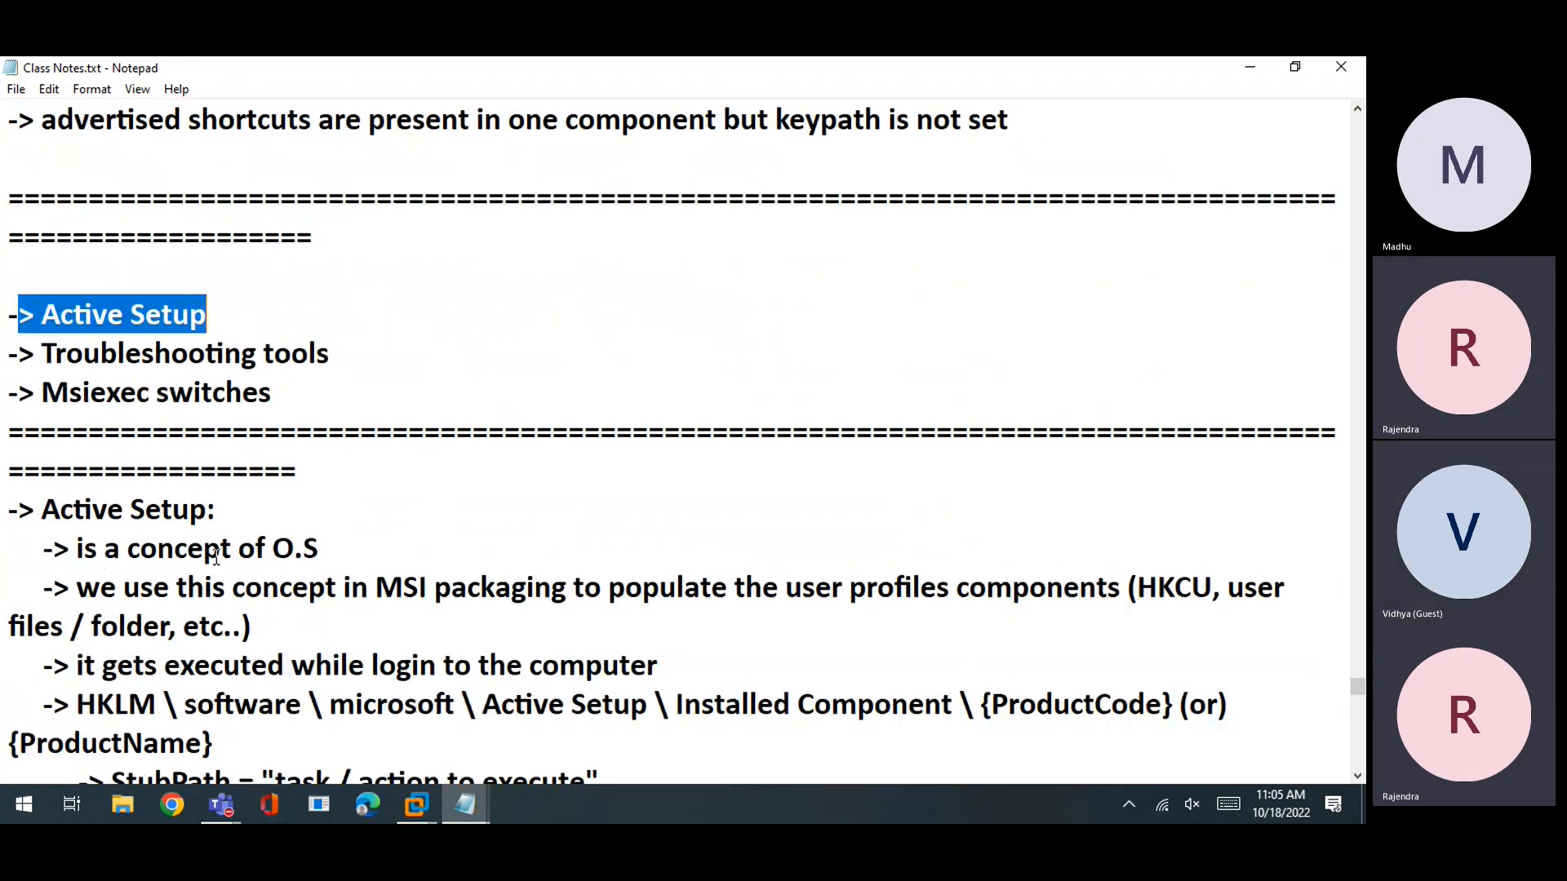
drag(9, 354, 343, 351)
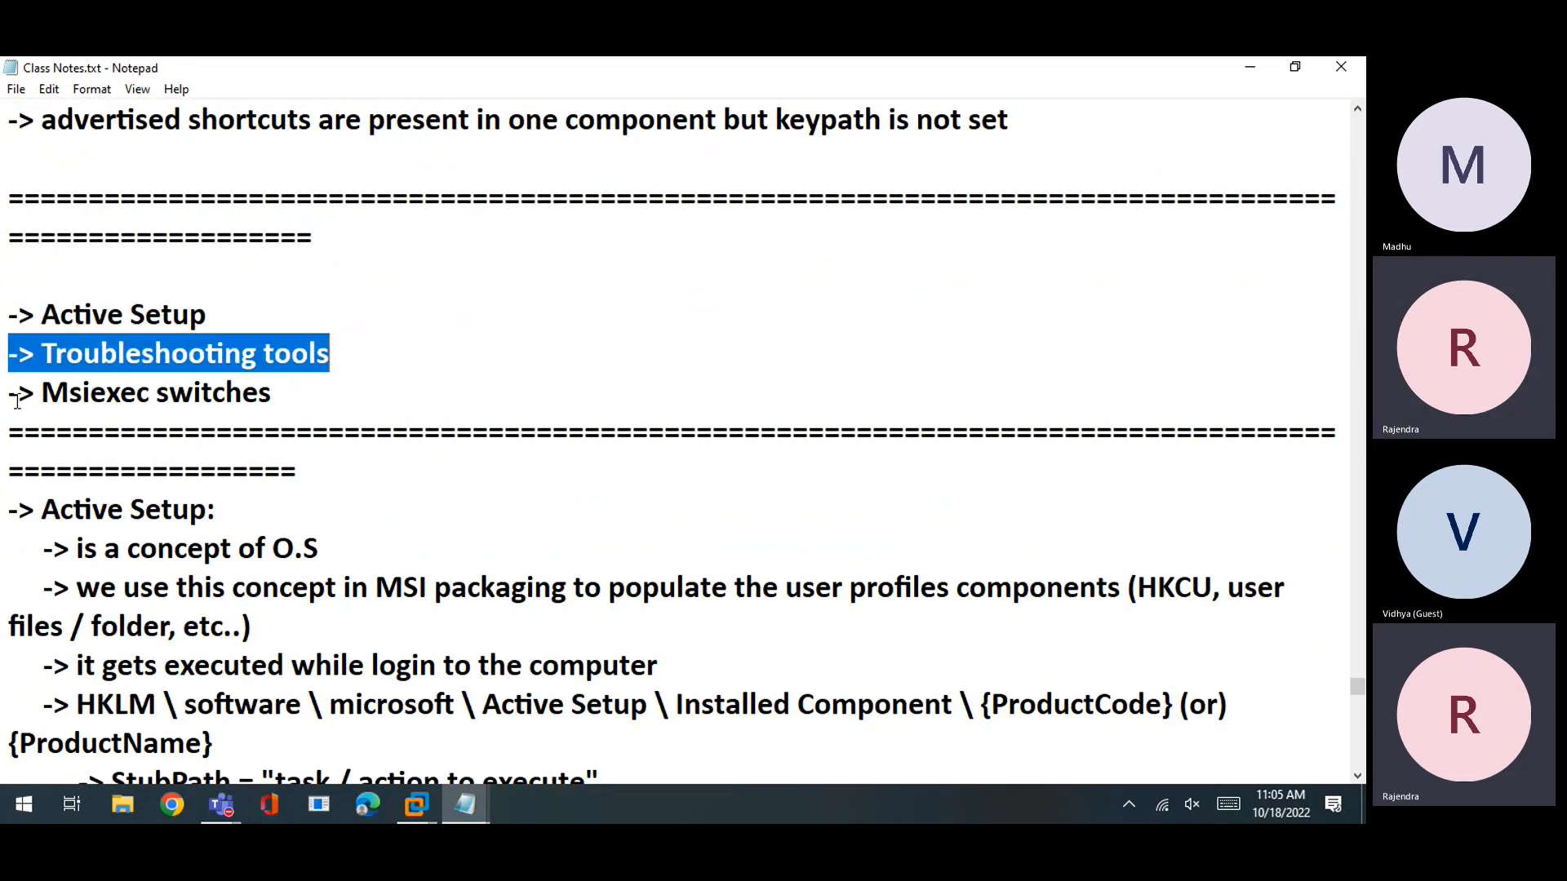
drag(18, 393, 272, 402)
scroll(292, 428, down, 7)
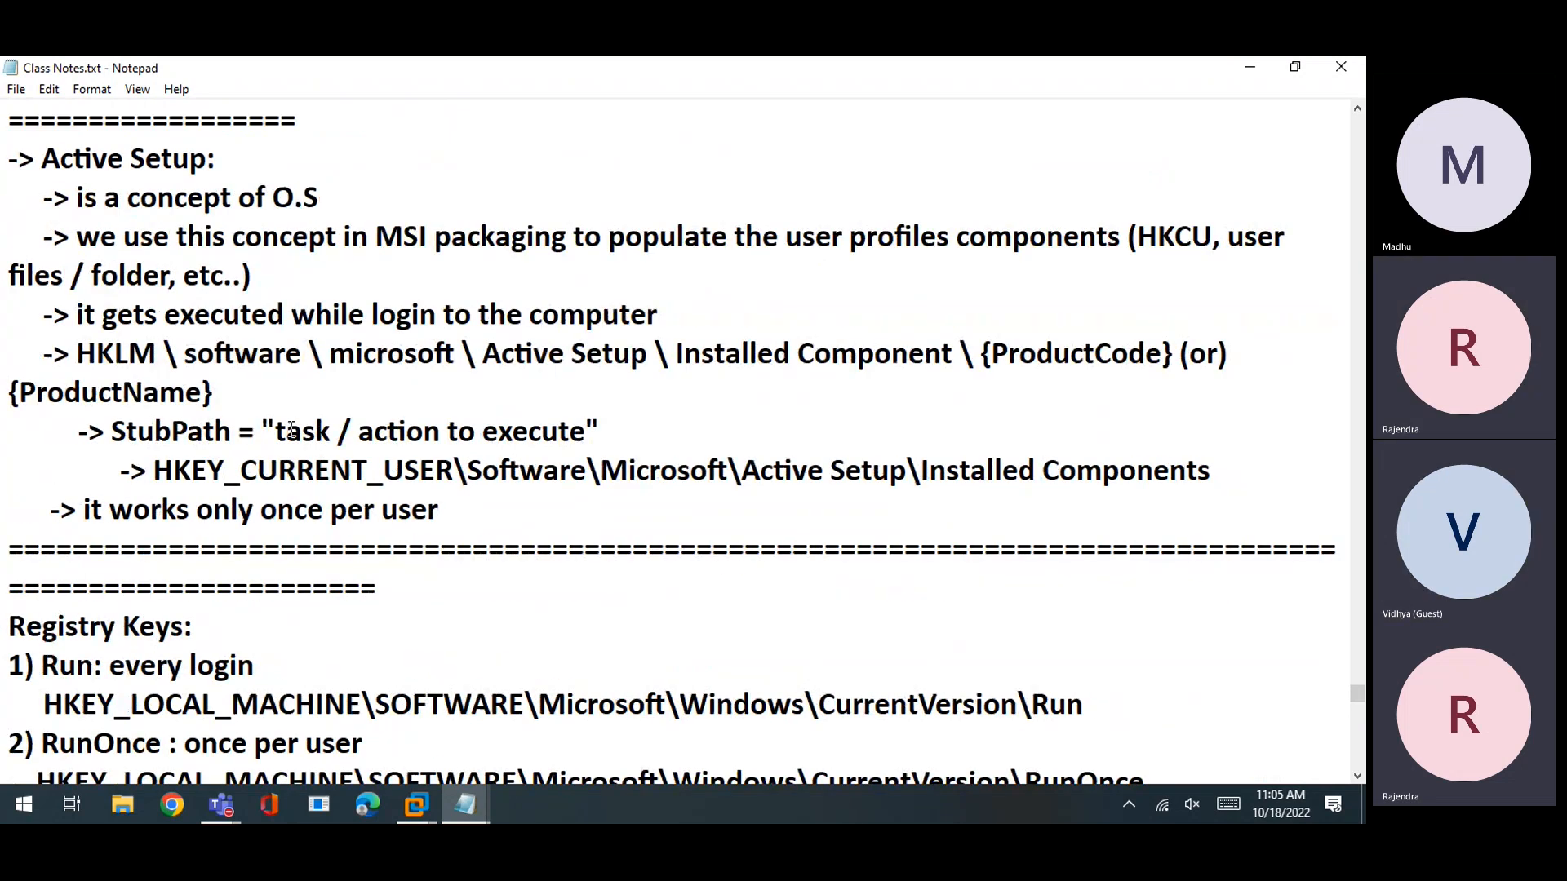
scroll(291, 429, down, 2)
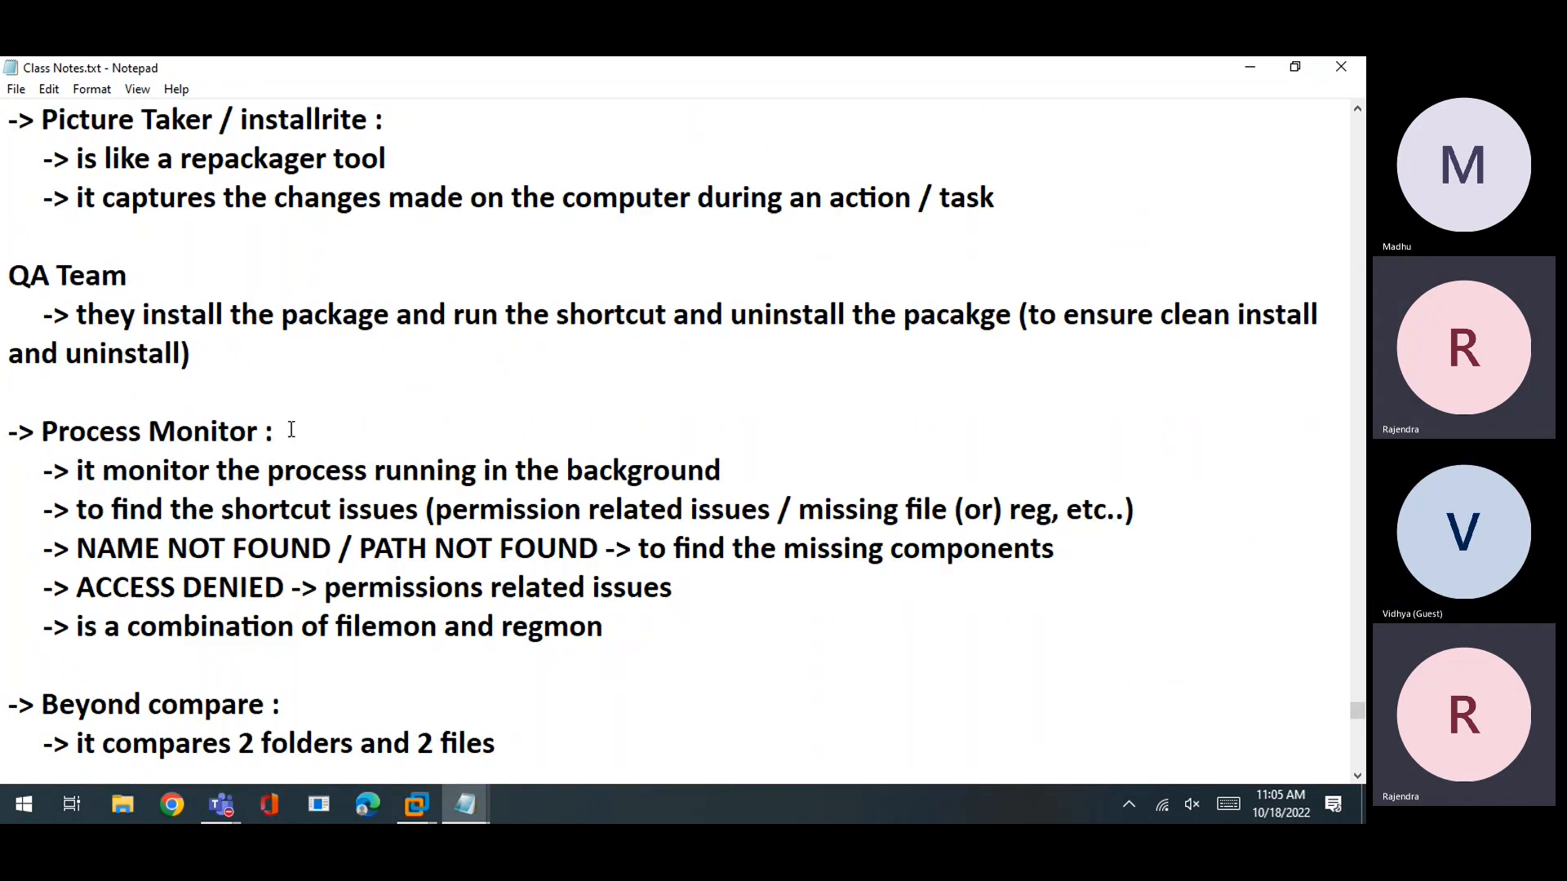
scroll(291, 429, down, 3)
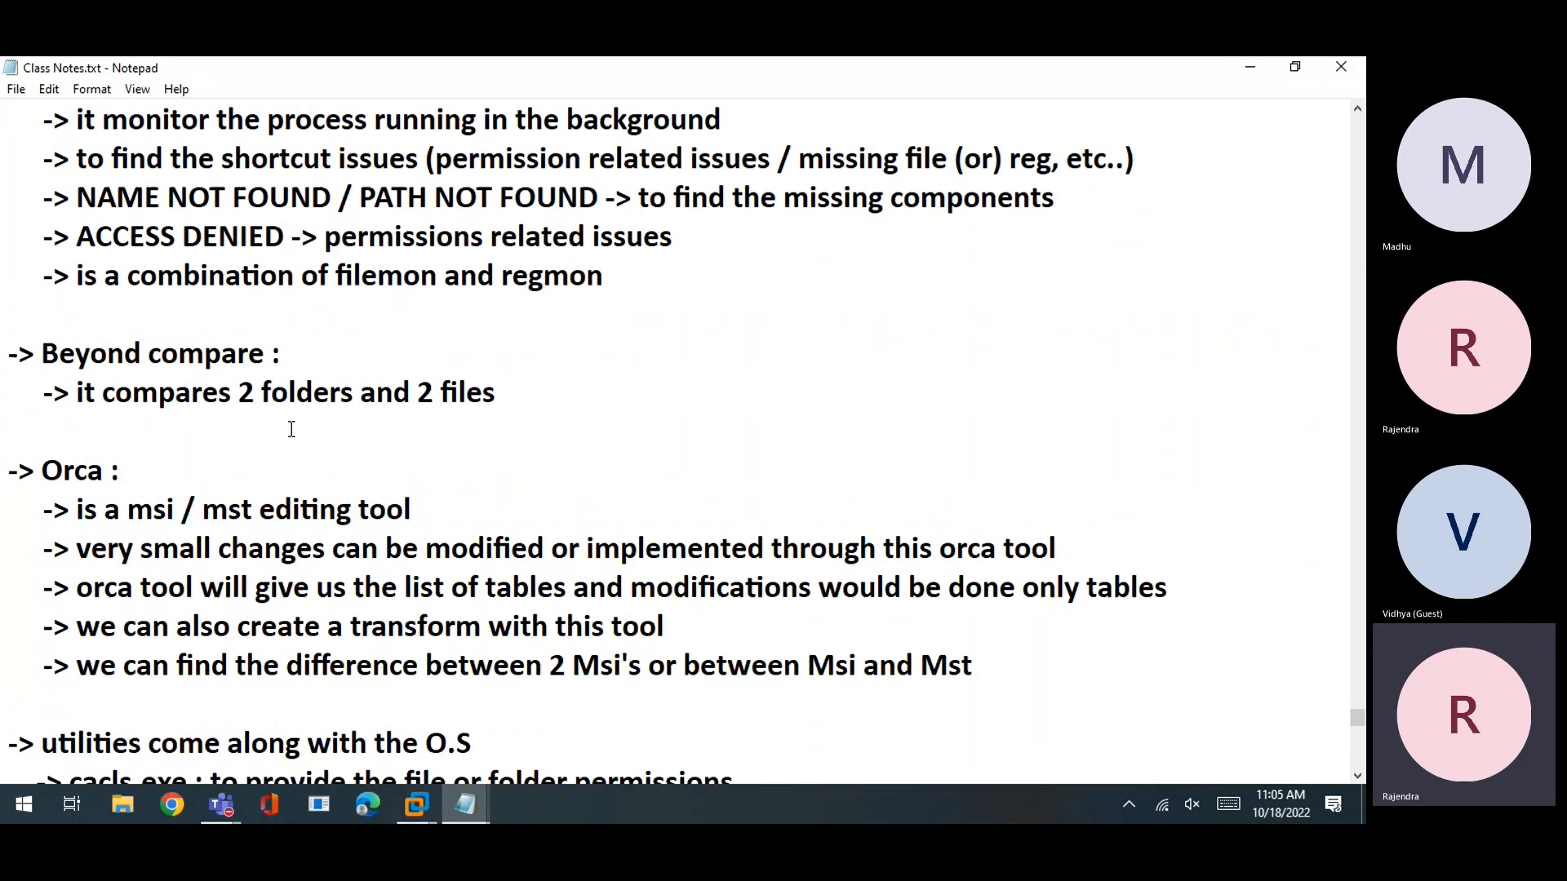
scroll(291, 428, down, 5)
scroll(291, 429, down, 3)
drag(43, 119, 265, 135)
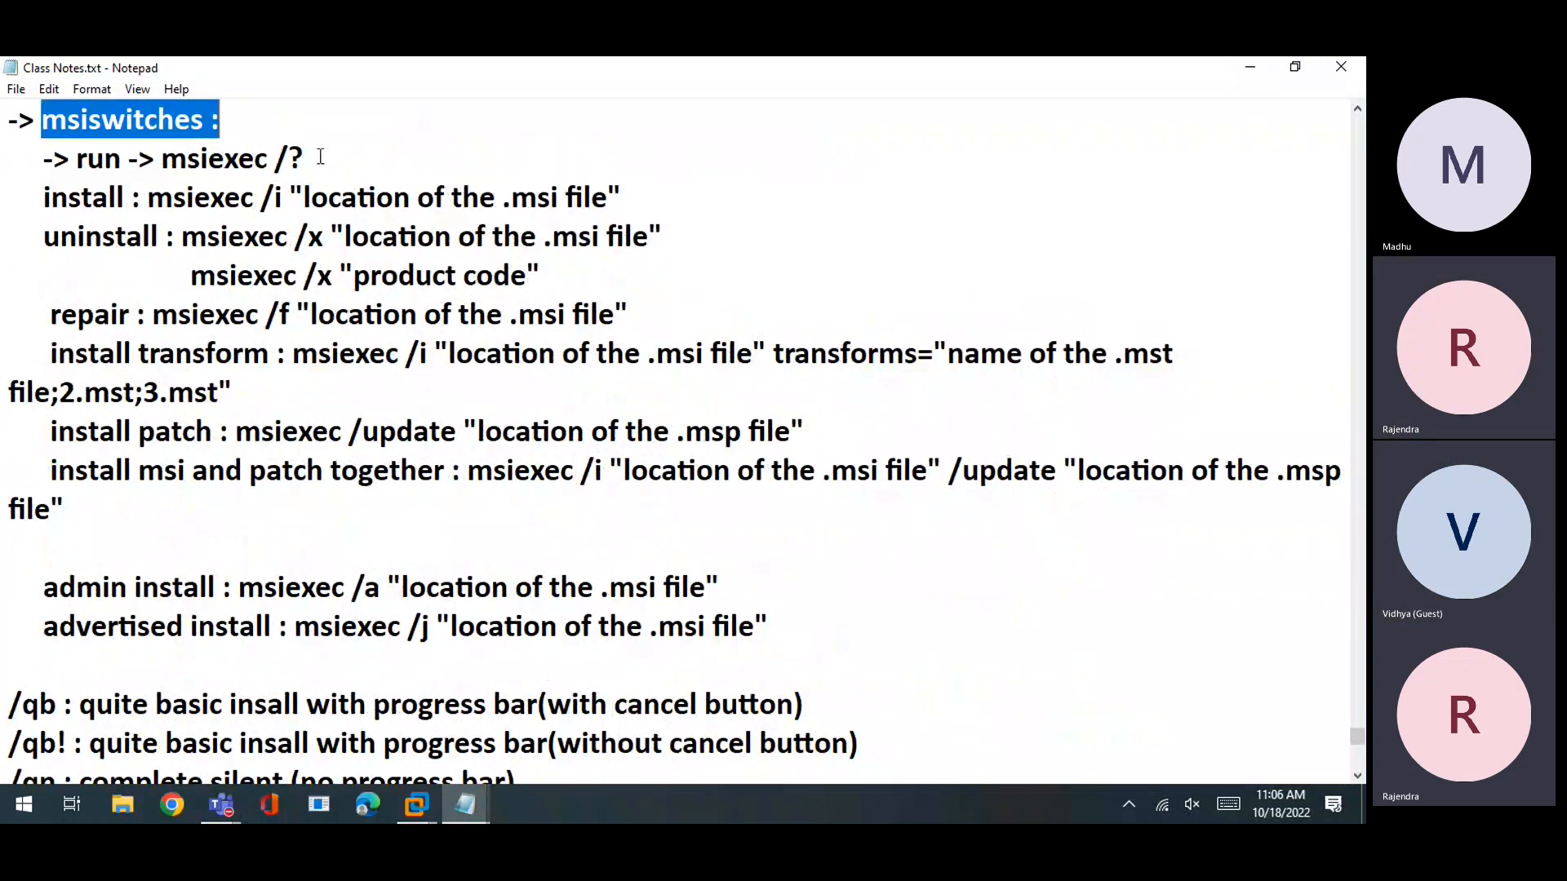
click(275, 158)
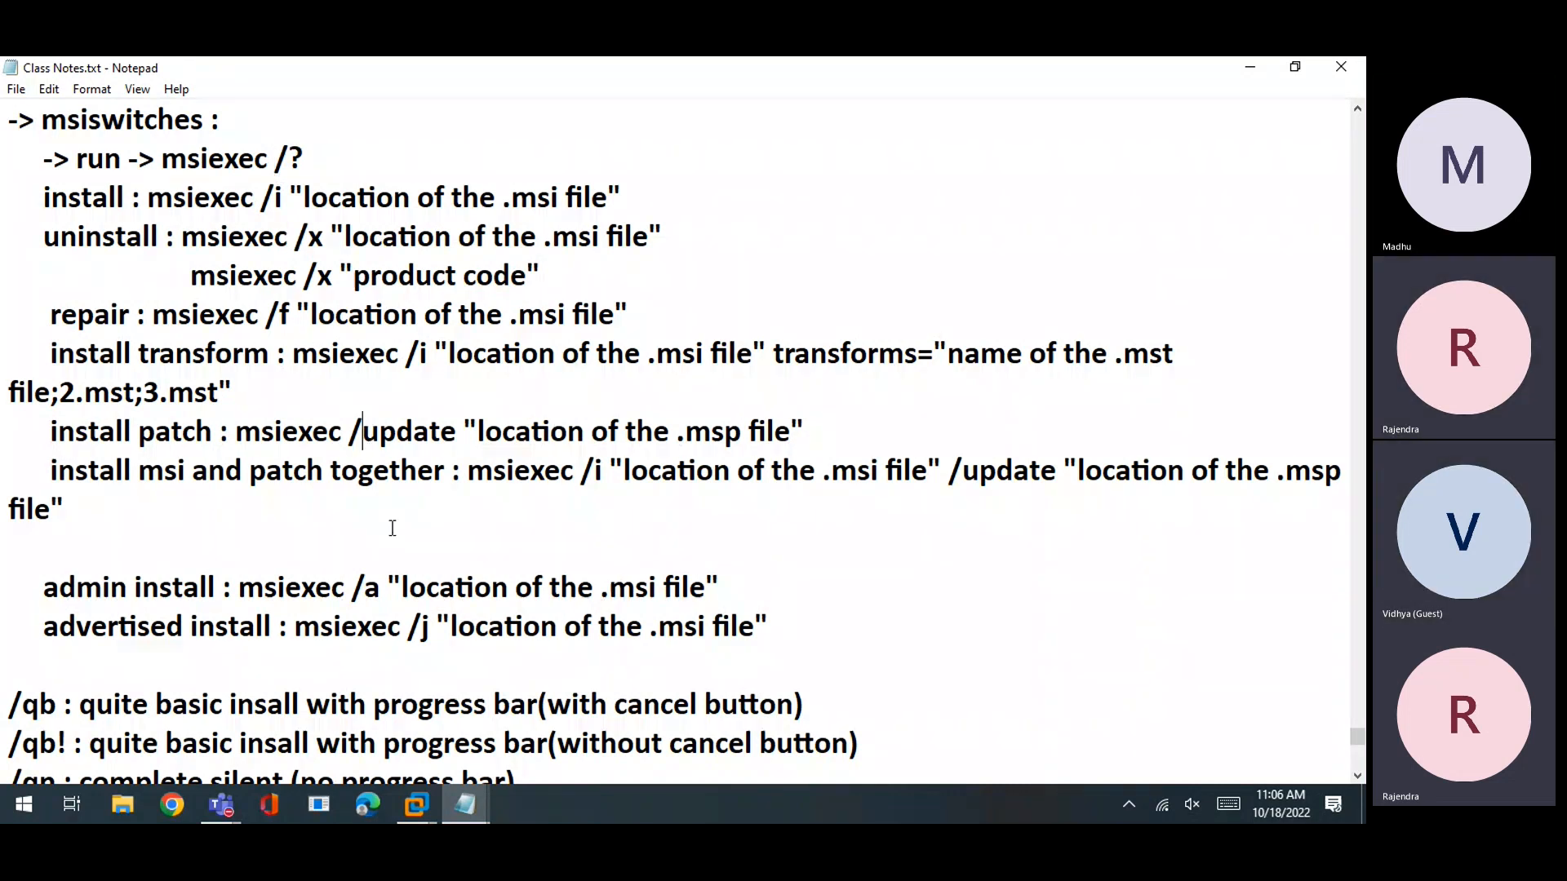
scroll(371, 433, down, 4)
drag(245, 514, 8, 217)
scroll(197, 457, down, 5)
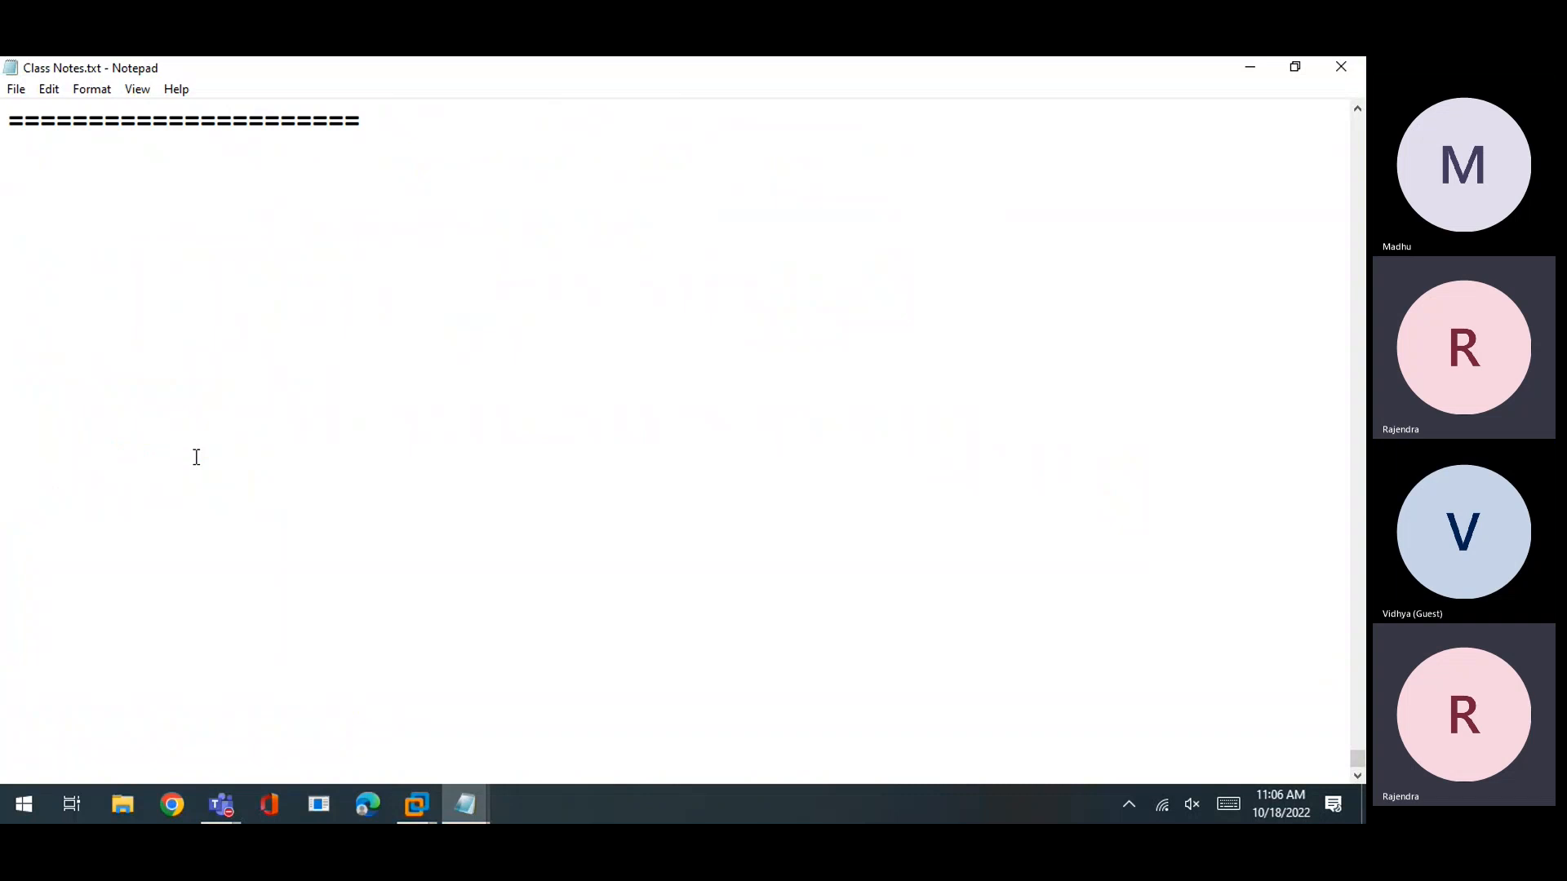
scroll(197, 457, up, 4)
scroll(196, 455, up, 5)
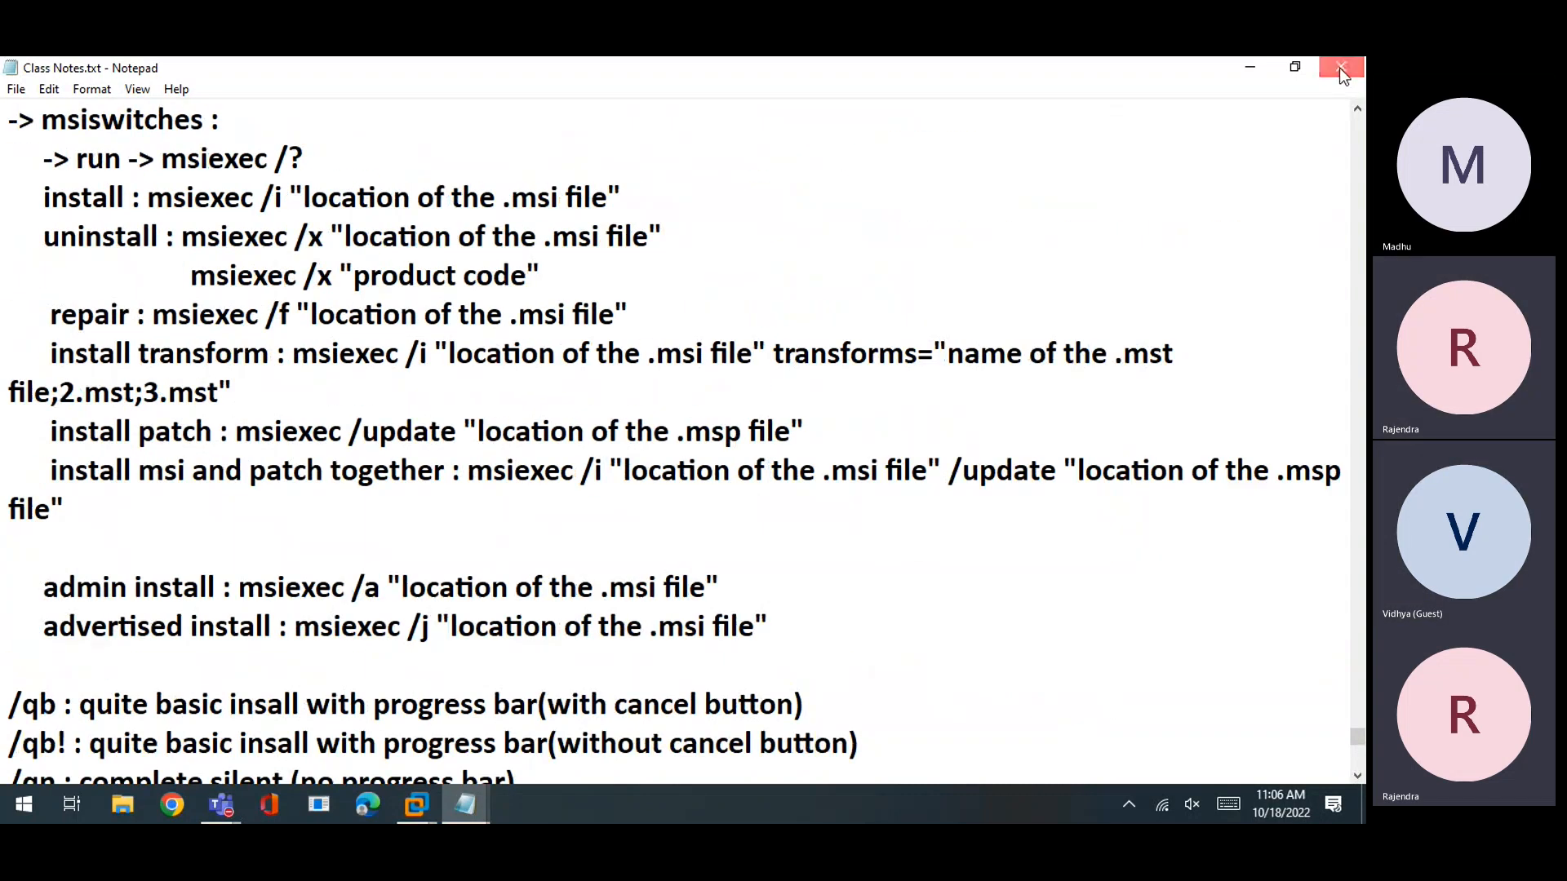
Close Class Notes.txt and the untitled Notepad window, discarding it with Don't Save
click(1341, 67)
click(675, 395)
click(1341, 68)
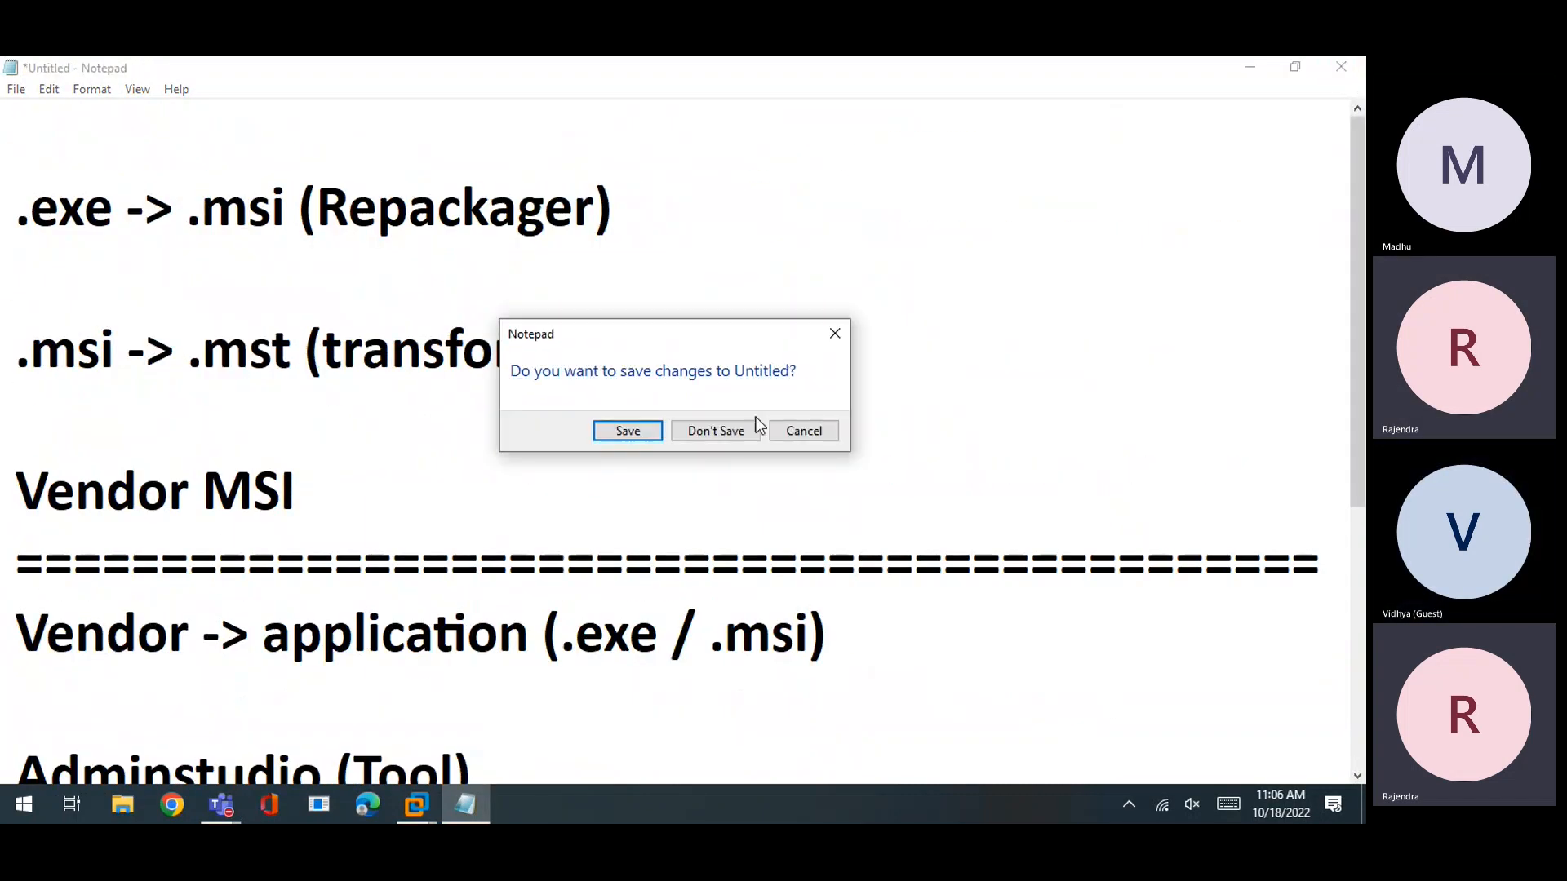
click(730, 435)
Refresh the Windows 10 desktop twice from its right-click menu
right_click(733, 432)
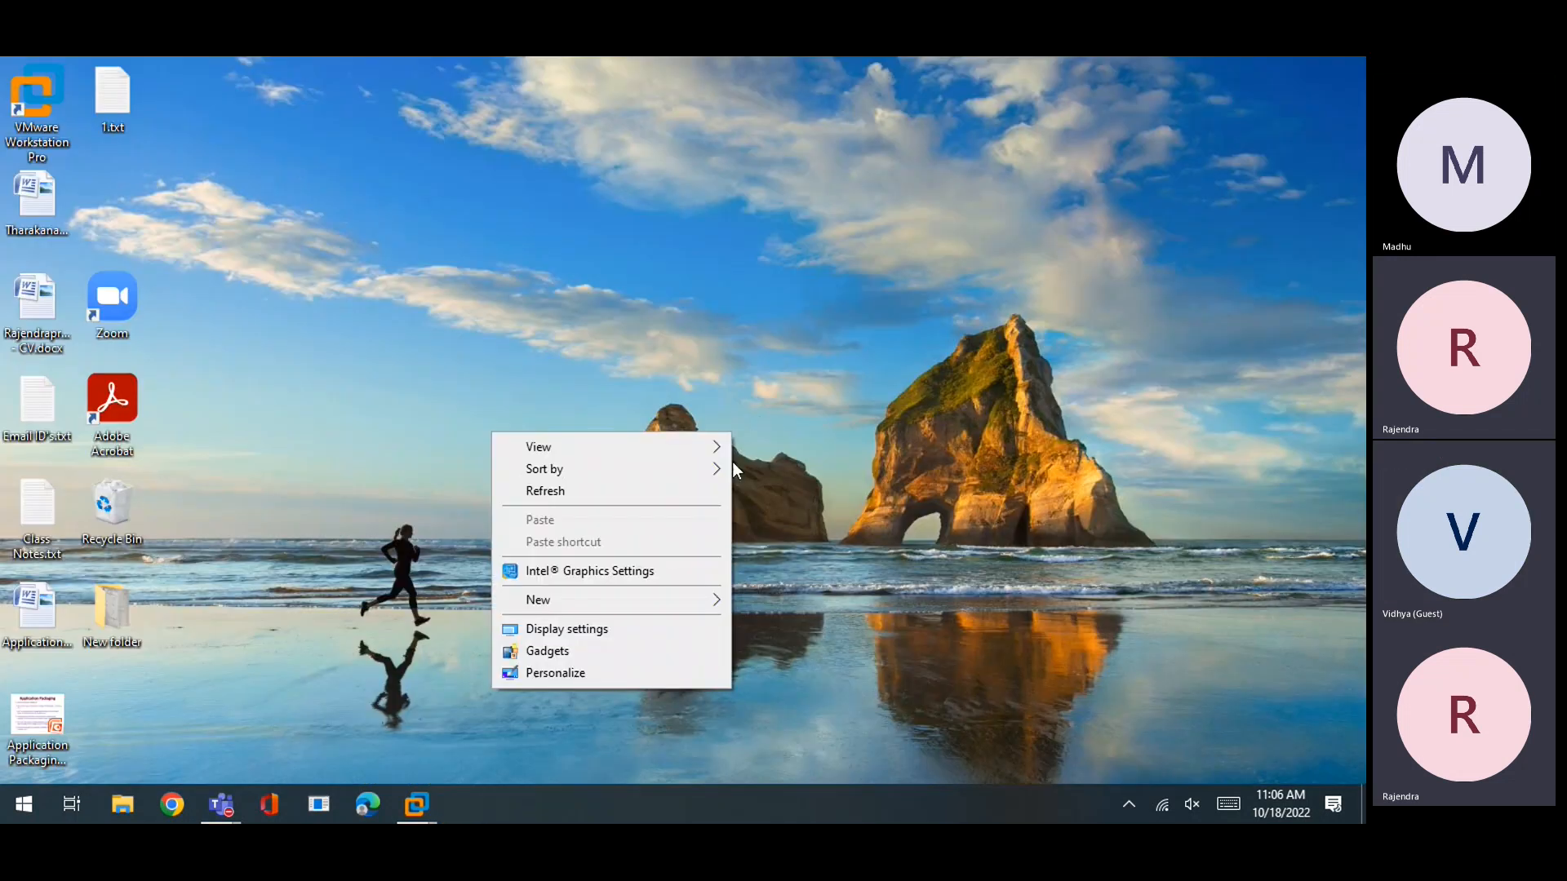
click(579, 494)
right_click(1091, 342)
click(997, 395)
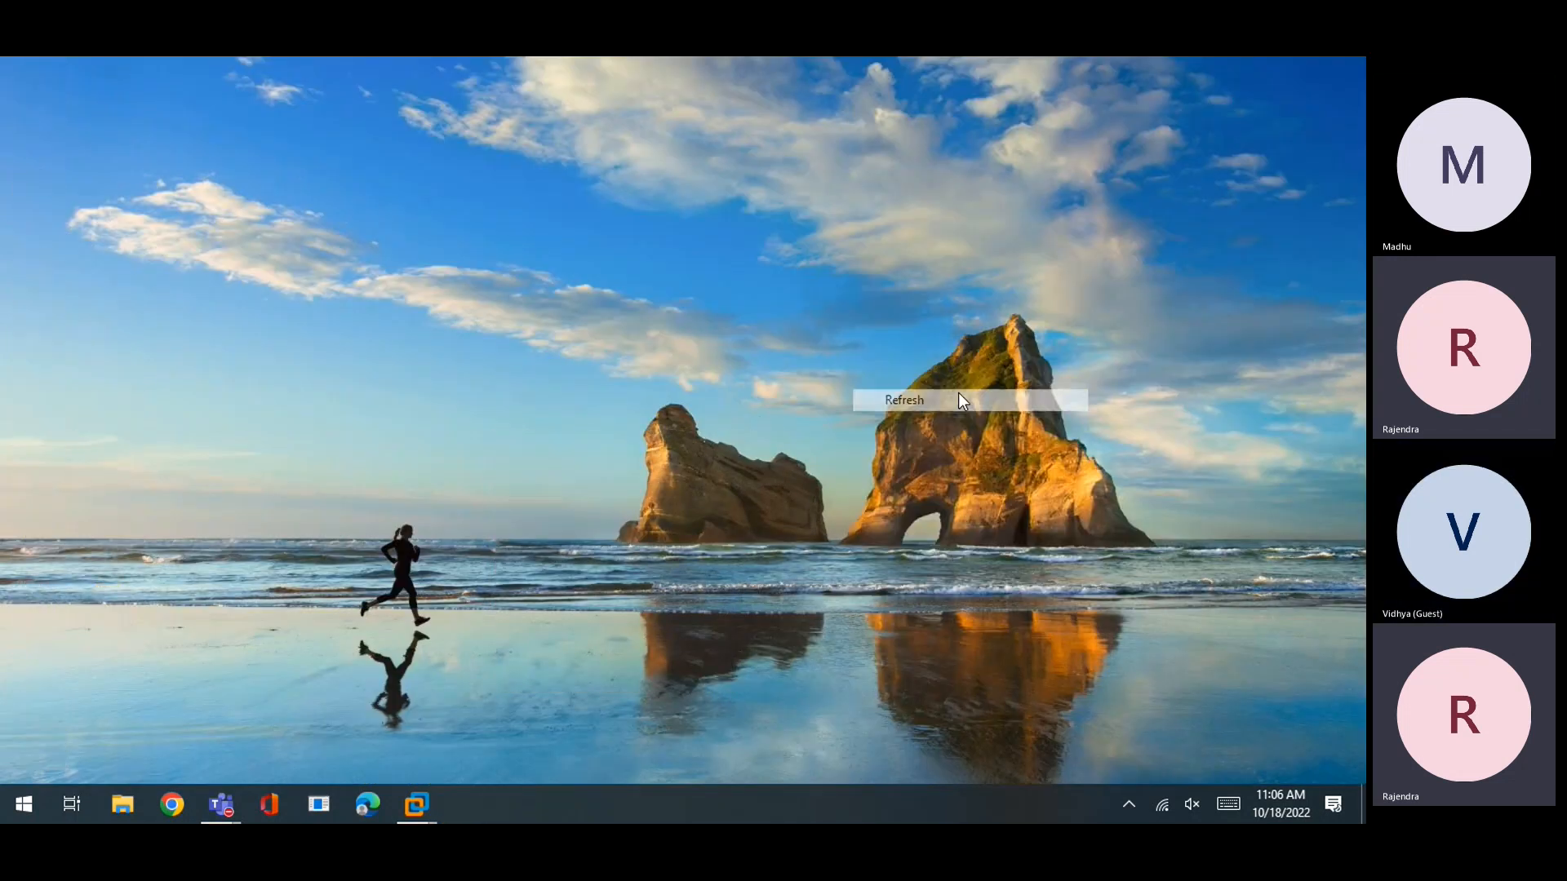